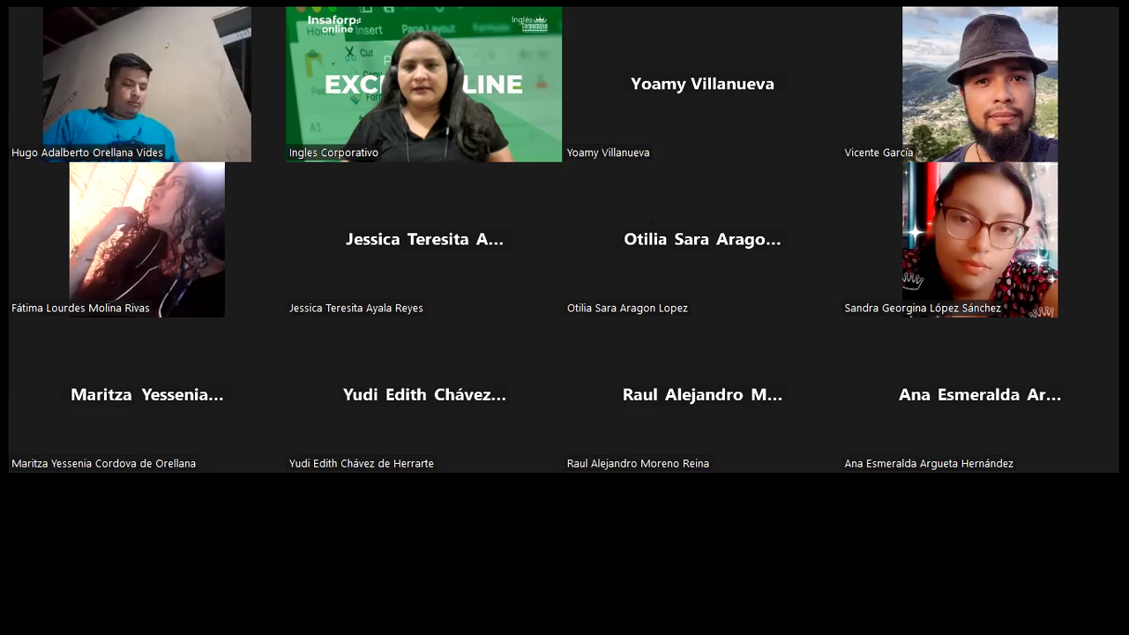
Exit Zoom's full-screen participant gallery to reveal the shared Excel course lesson page.
left_click(1092, 86)
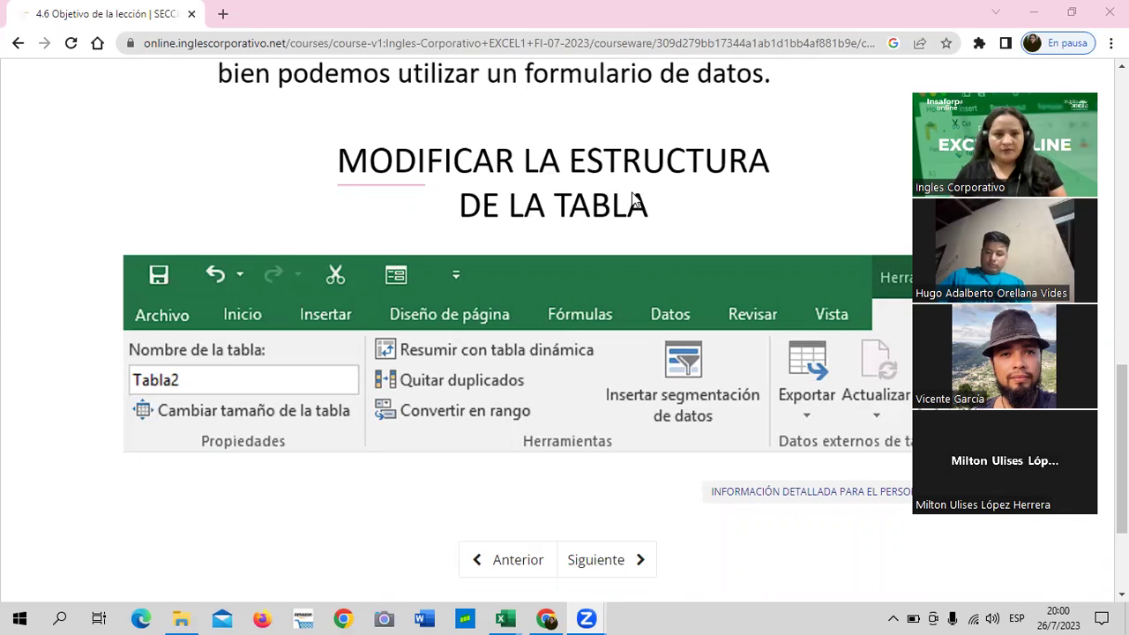
mouse_move(504, 619)
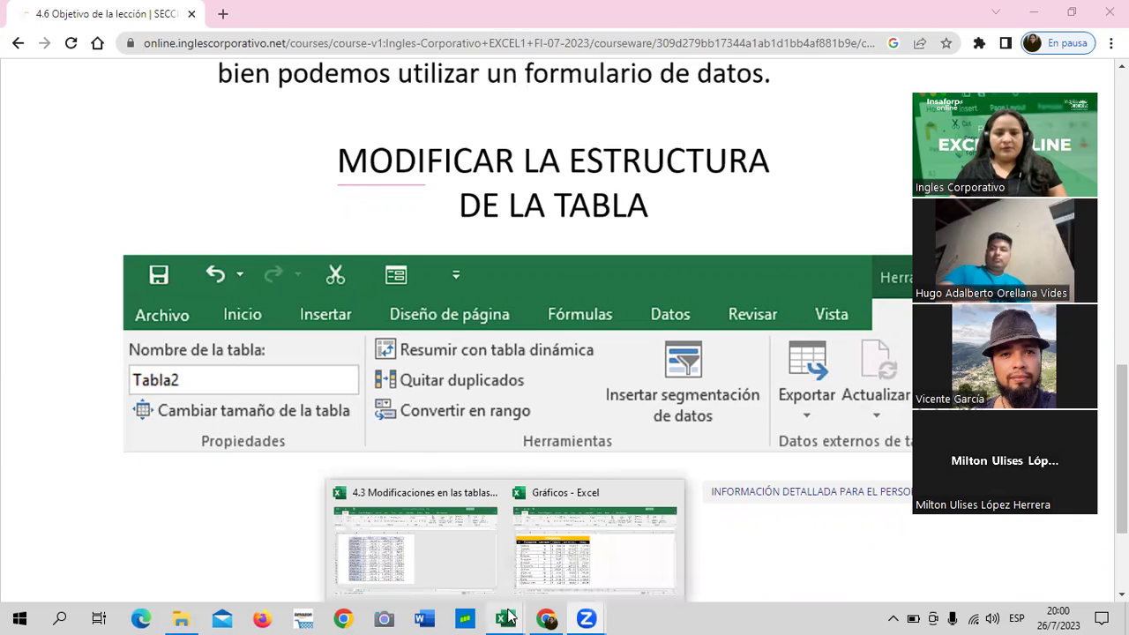
left_click(630, 570)
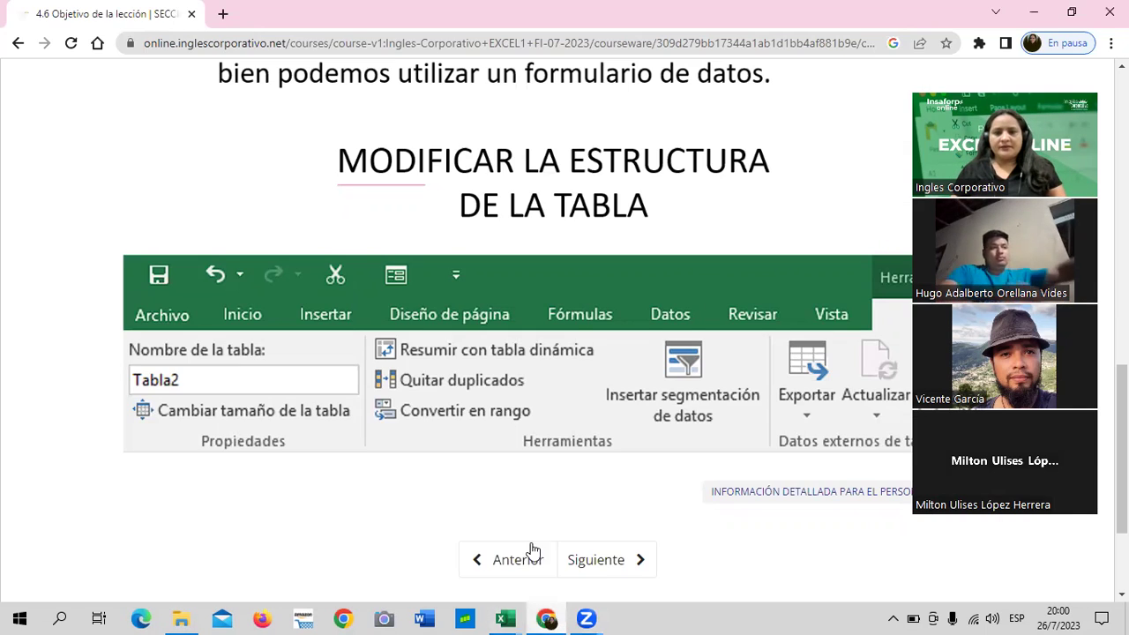
left_click(546, 620)
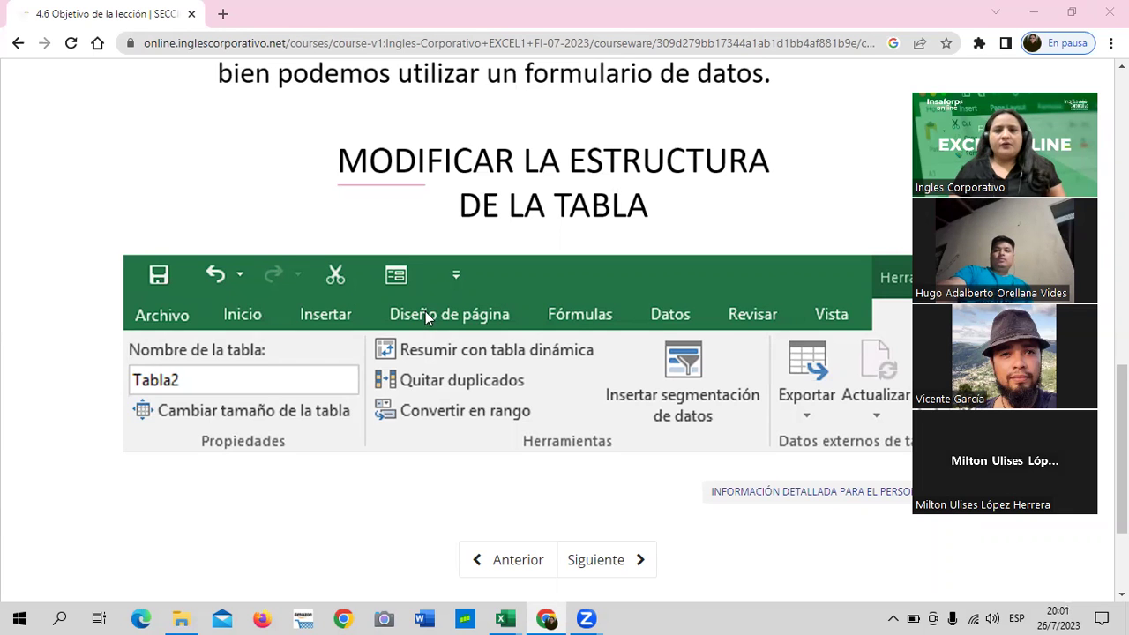
Scroll up to the lesson 4.6 title, then switch back to the Gráficos Excel workbook.
scroll(429, 319, "up", 5)
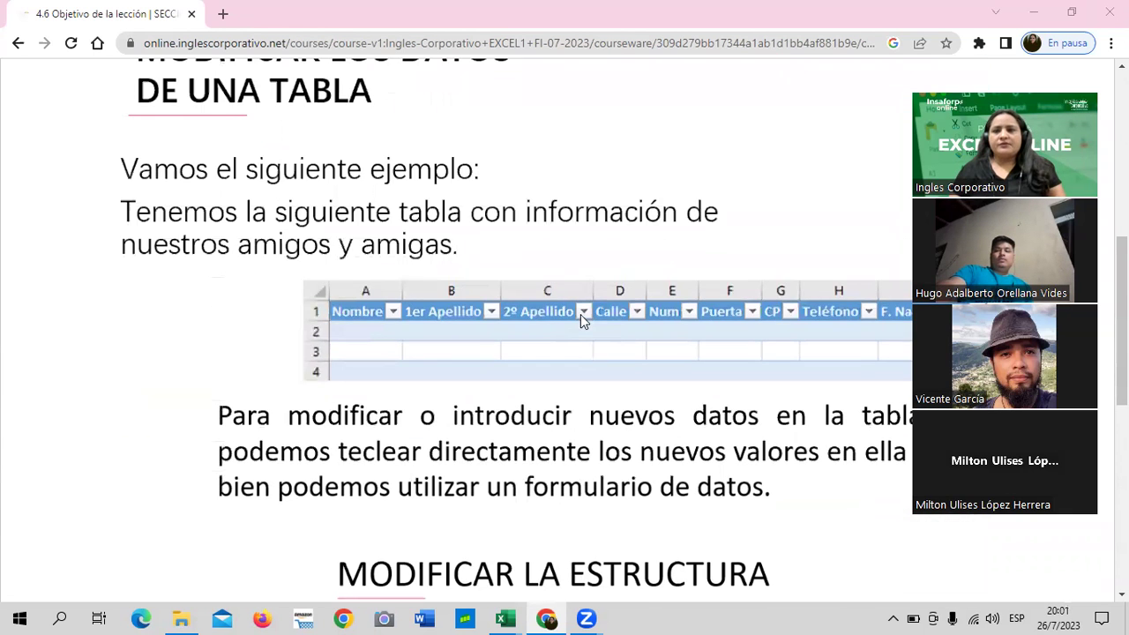
scroll(580, 317, "up", 2)
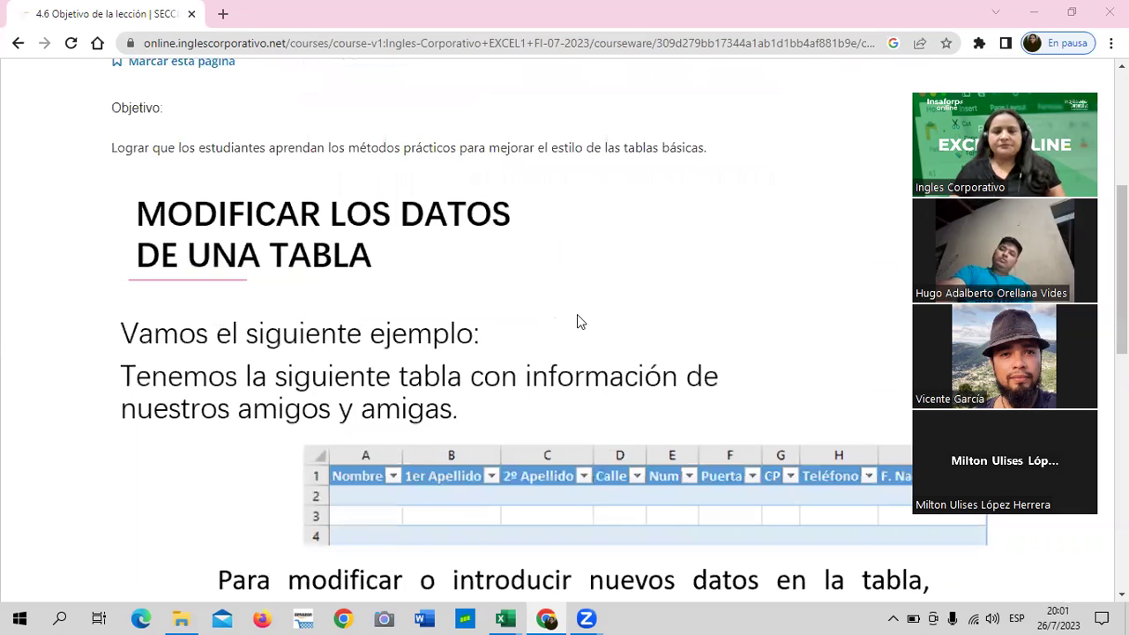
scroll(579, 321, "up", 1)
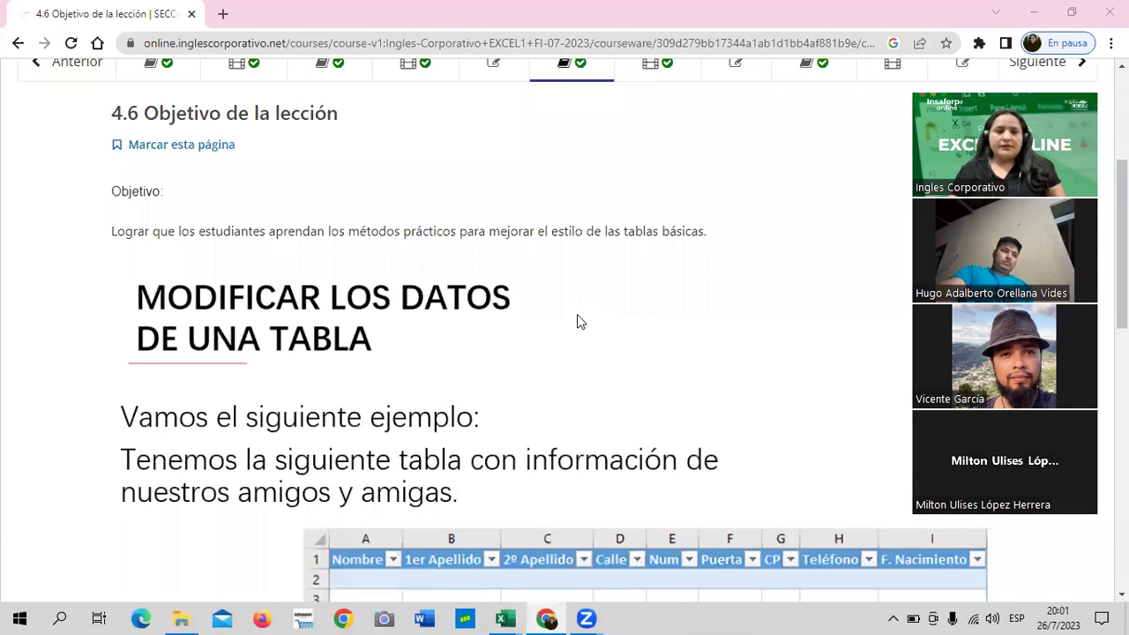
scroll(696, 302, "up", 2)
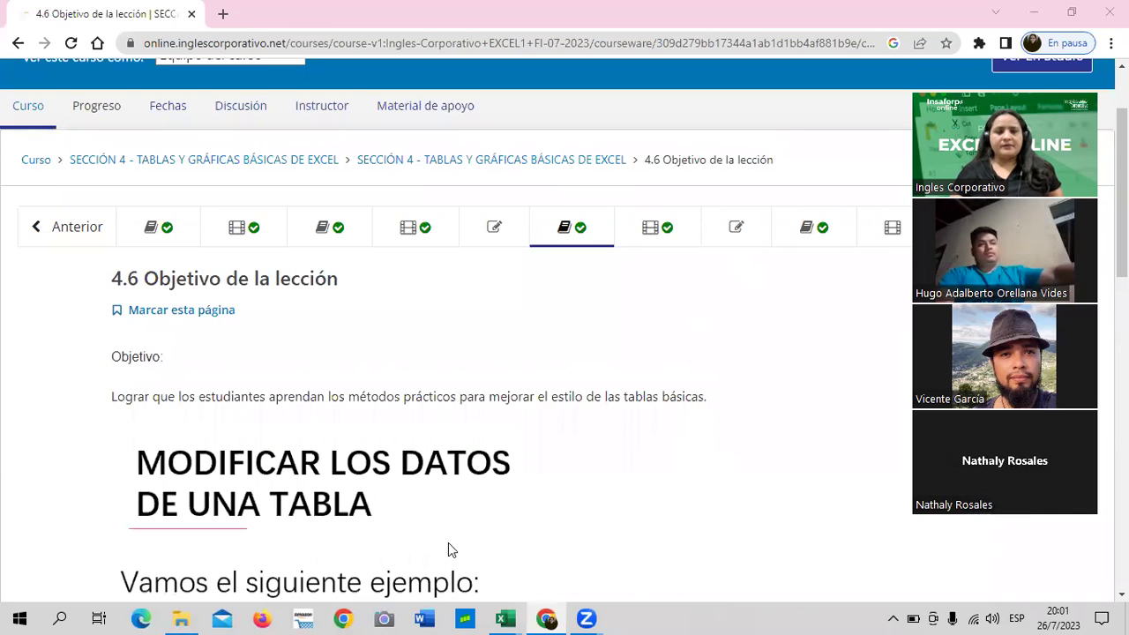
scroll(448, 544, "down", 2)
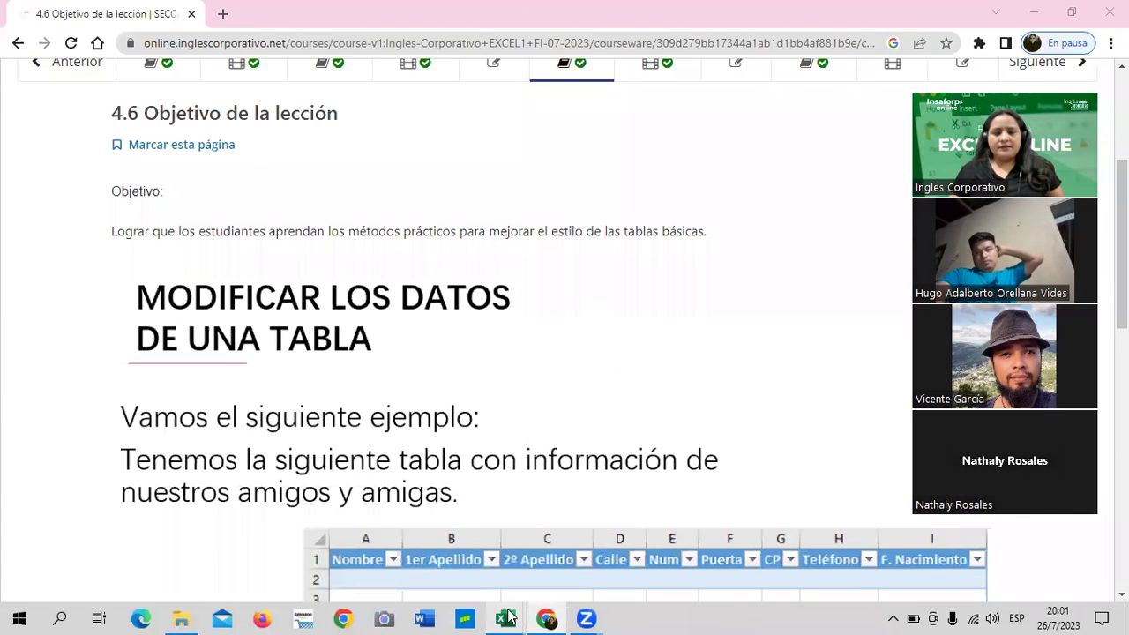
left_click(622, 561)
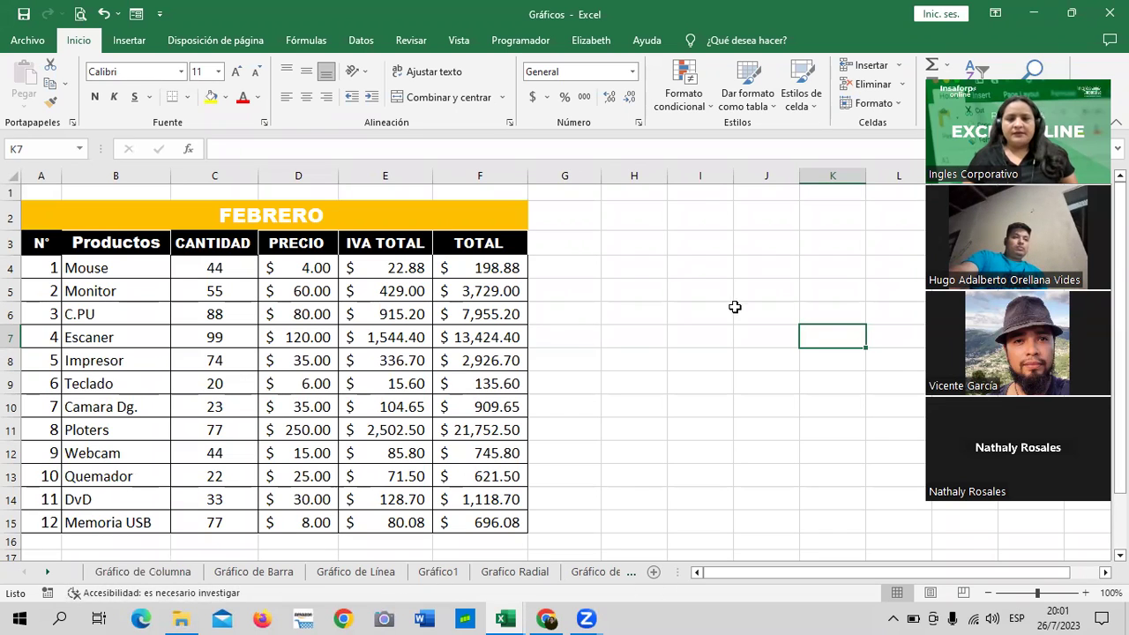
Browse the Gráfico de Columna, Gráfico de Barra and Gráfico de Línea sheets.
left_click(693, 269)
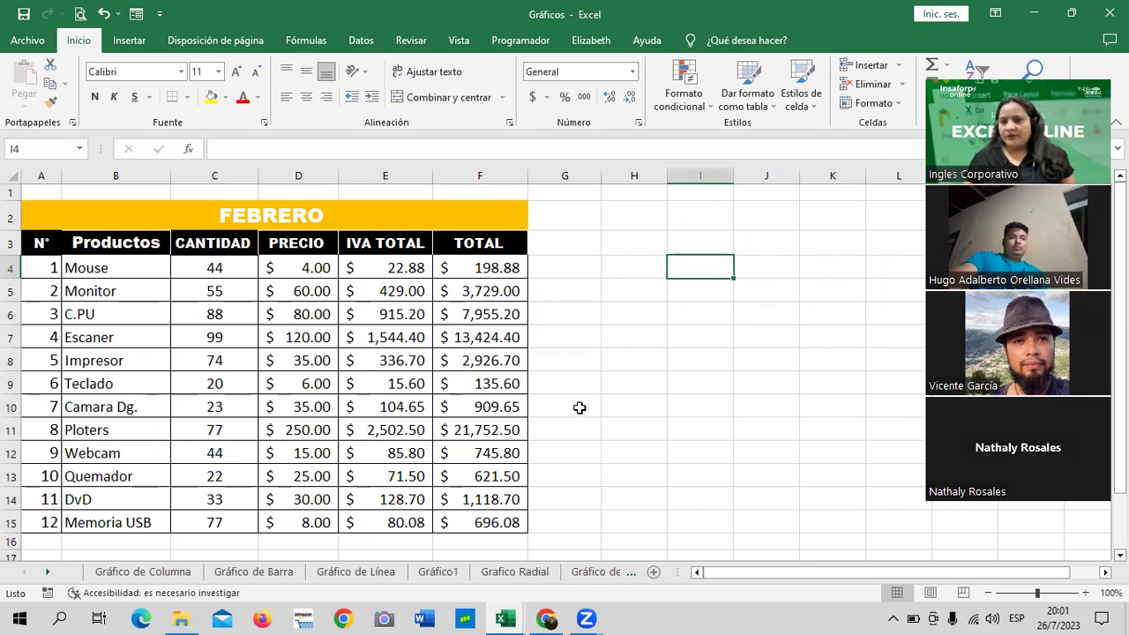
left_click(152, 575)
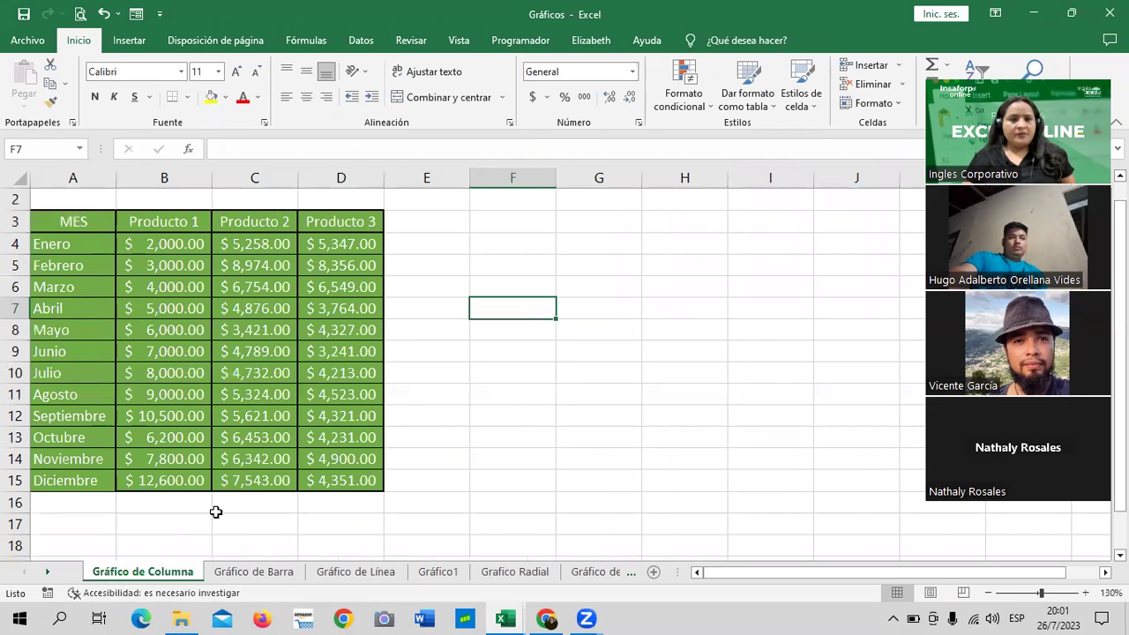
left_click(268, 574)
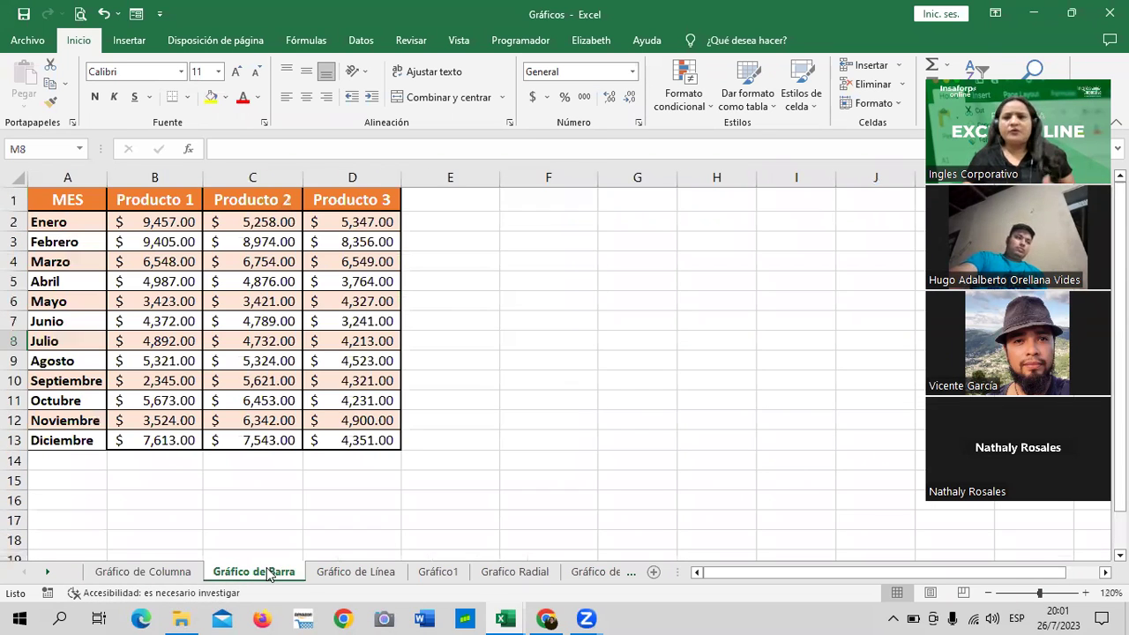
left_click(554, 261)
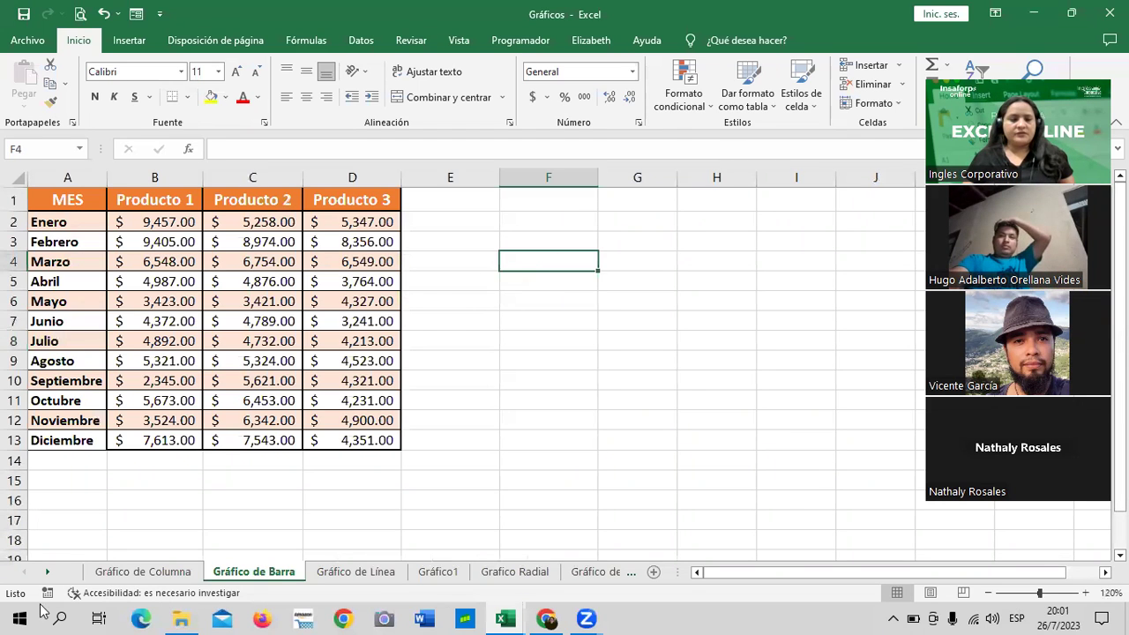
left_click(128, 568)
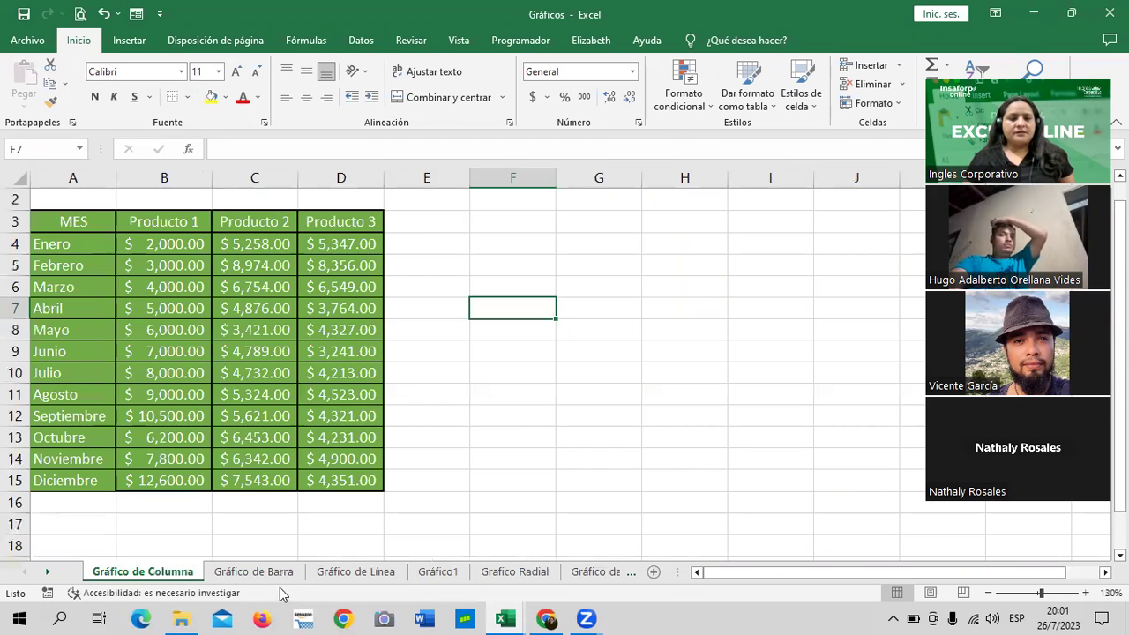
left_click(276, 572)
left_click(354, 574)
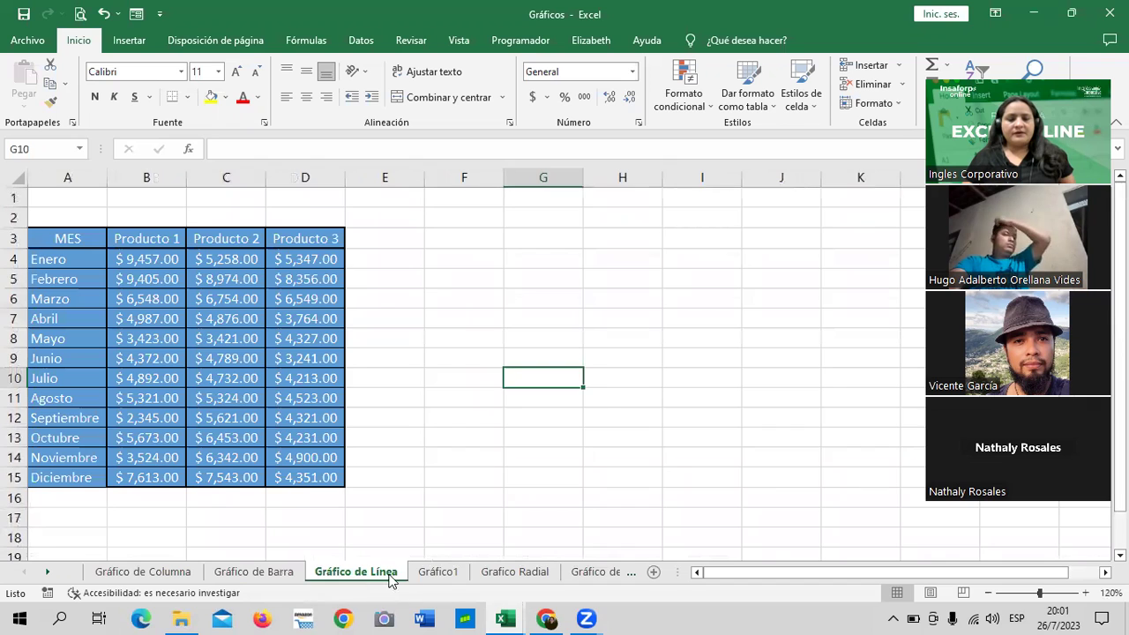
Inspect the radar chart on Gráfico1, then open the Grafico Radial data sheet.
left_click(436, 572)
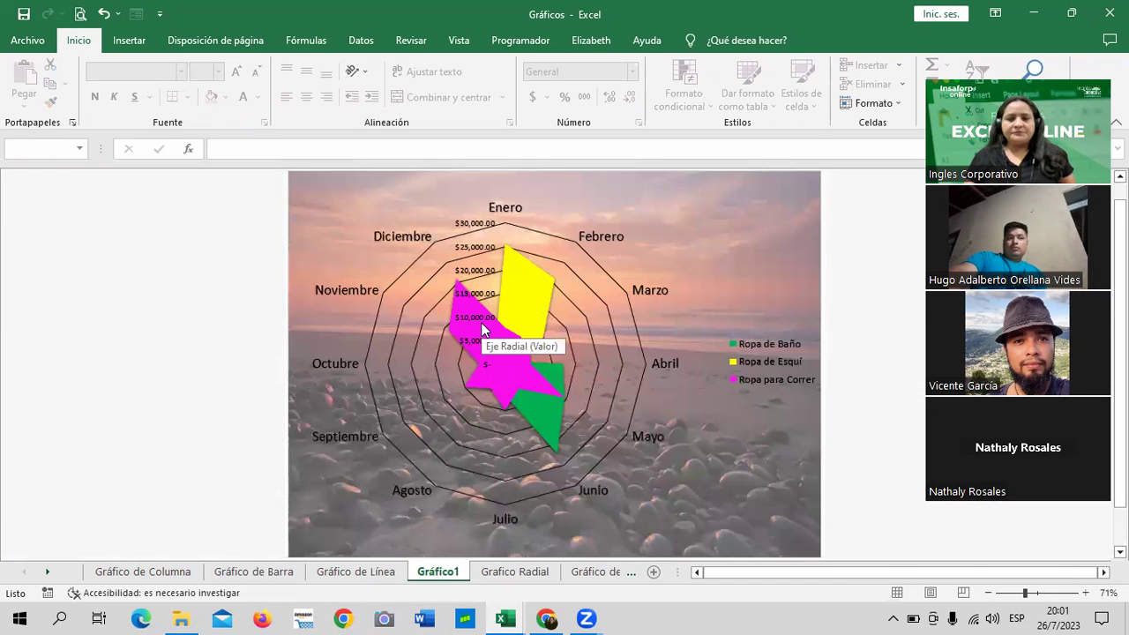
left_click(606, 256)
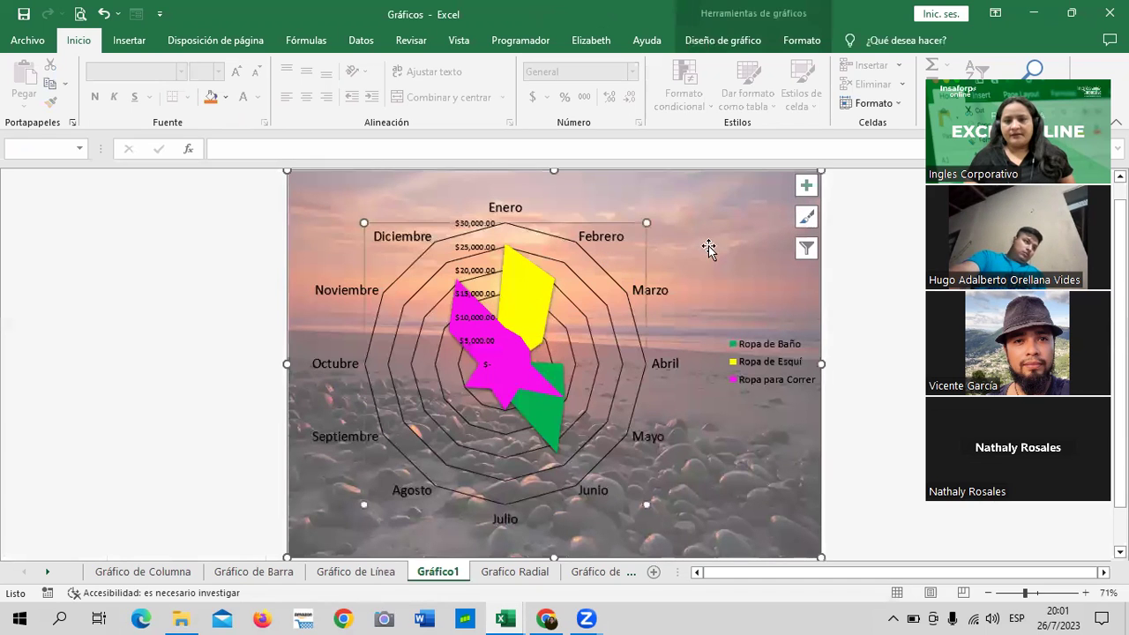
scroll(670, 255, "down", 1)
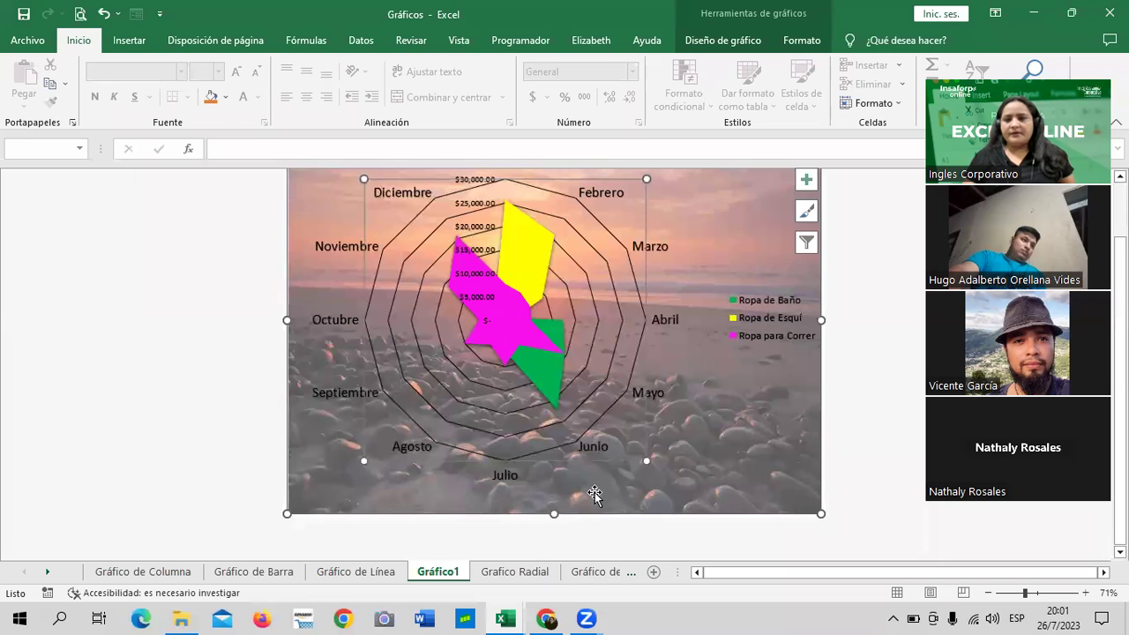
scroll(573, 483, "up", 1)
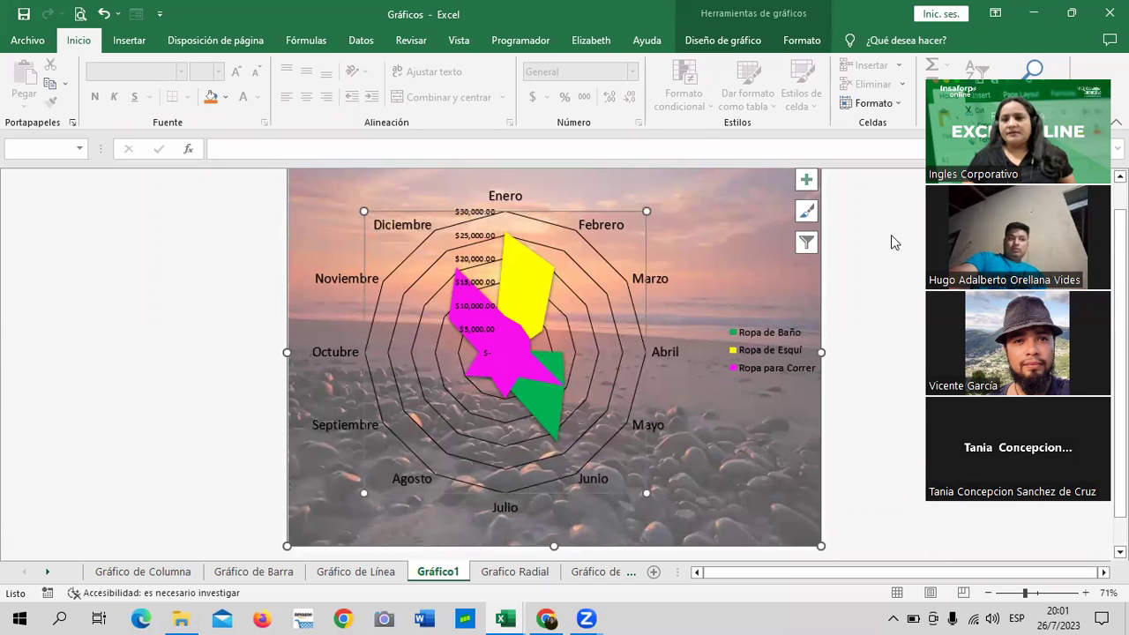
left_click(869, 243)
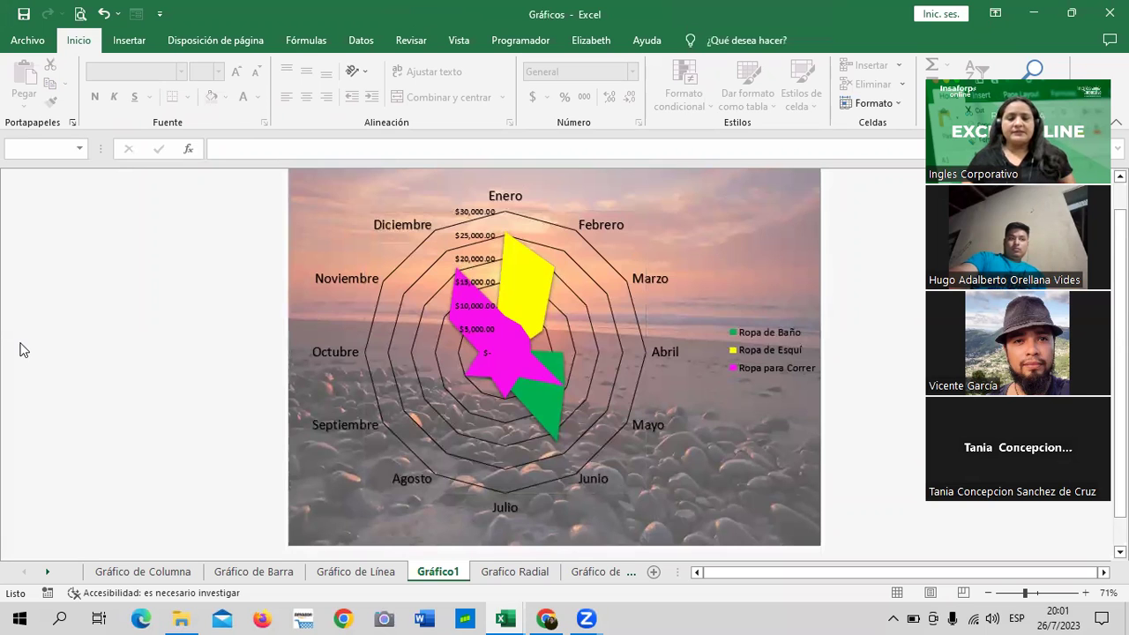
left_click(514, 571)
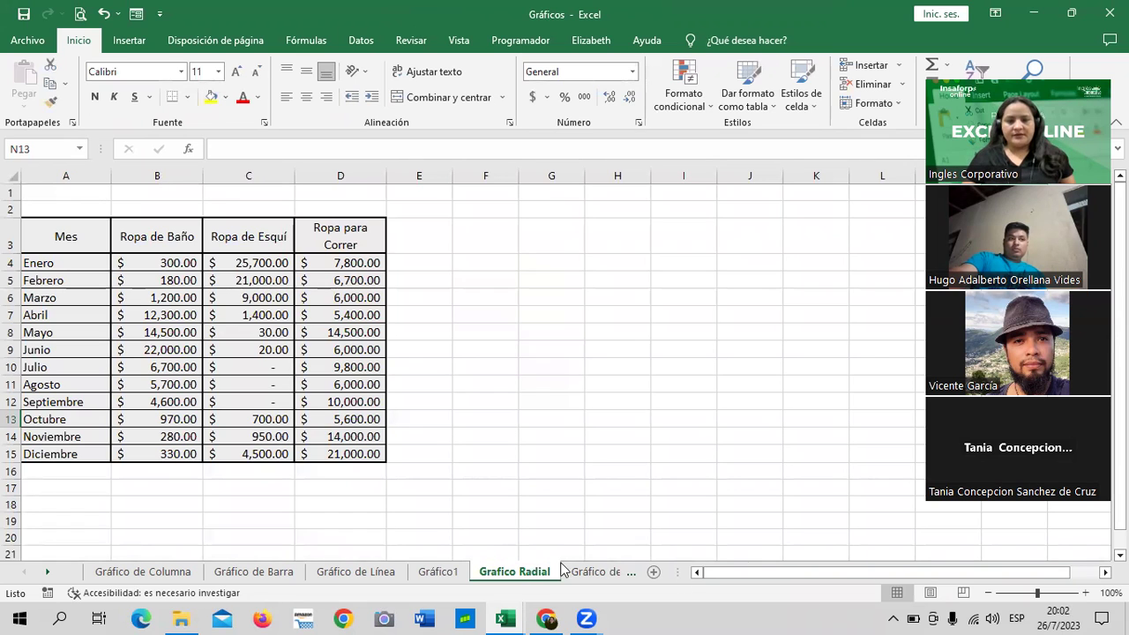
Scroll the sheet tabs and view the Gráfico de Área and Minigraficos sheets.
left_click(48, 572)
left_click(47, 571)
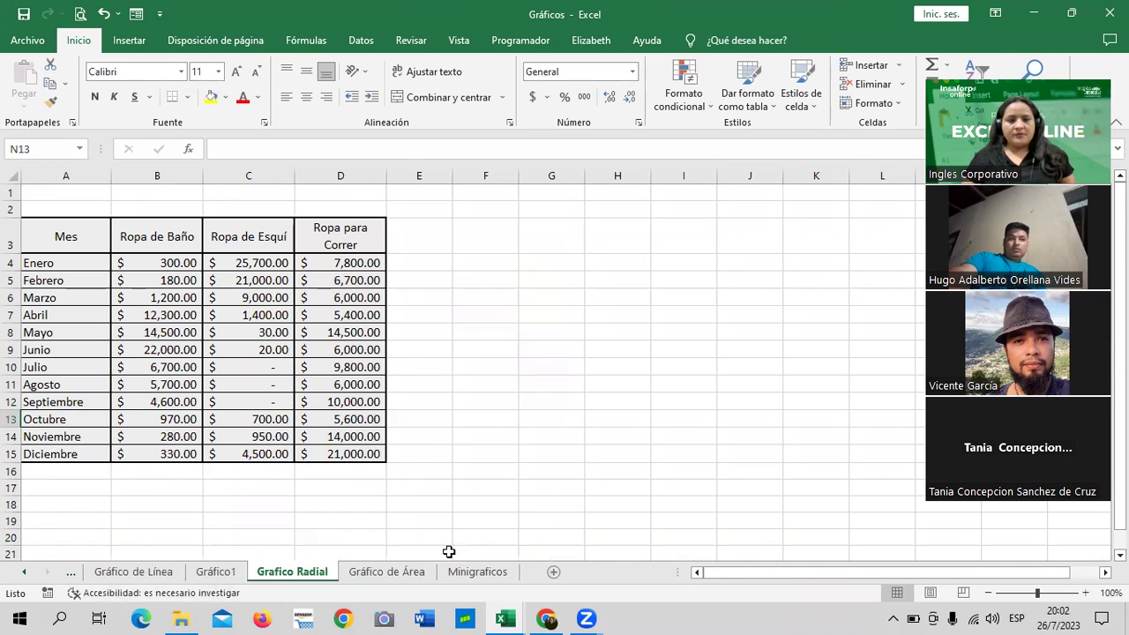
left_click(407, 573)
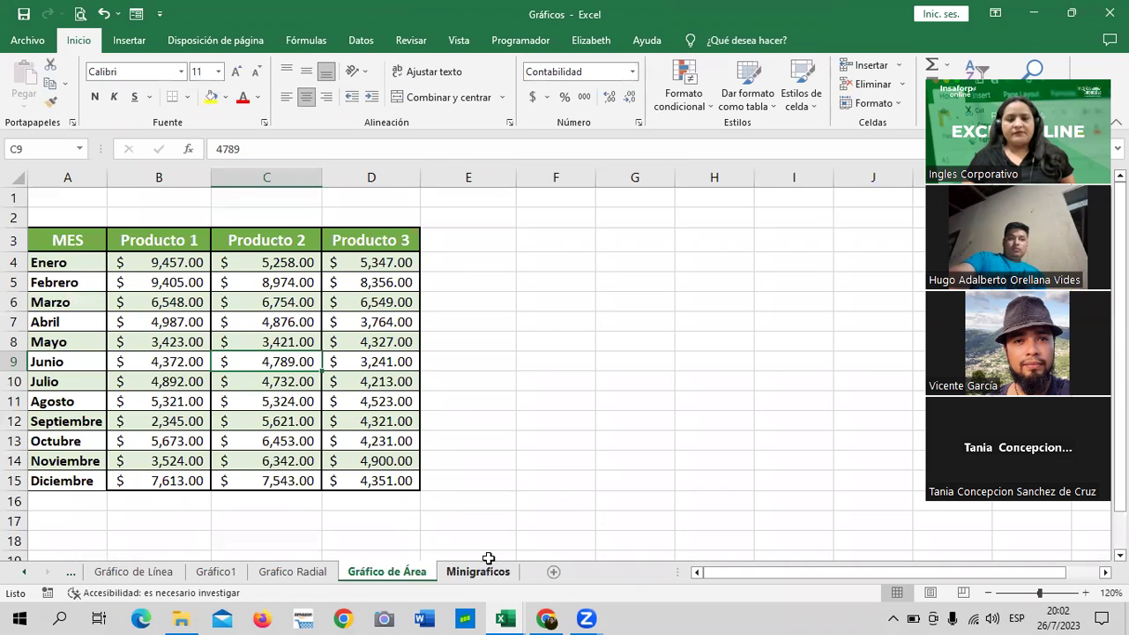
left_click(485, 572)
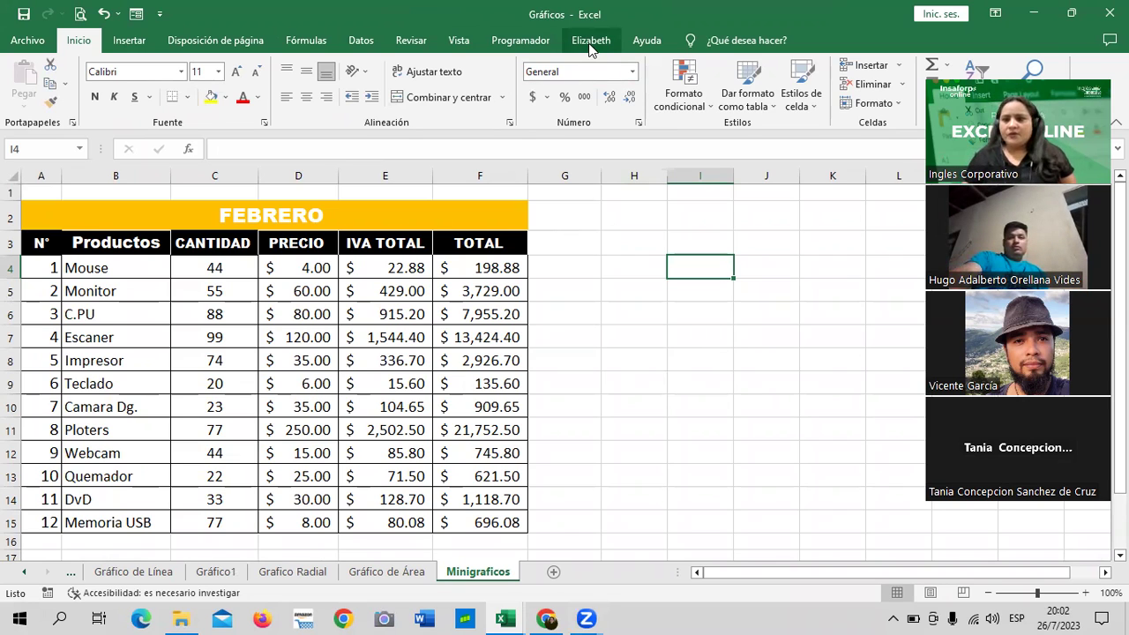
left_click(746, 409)
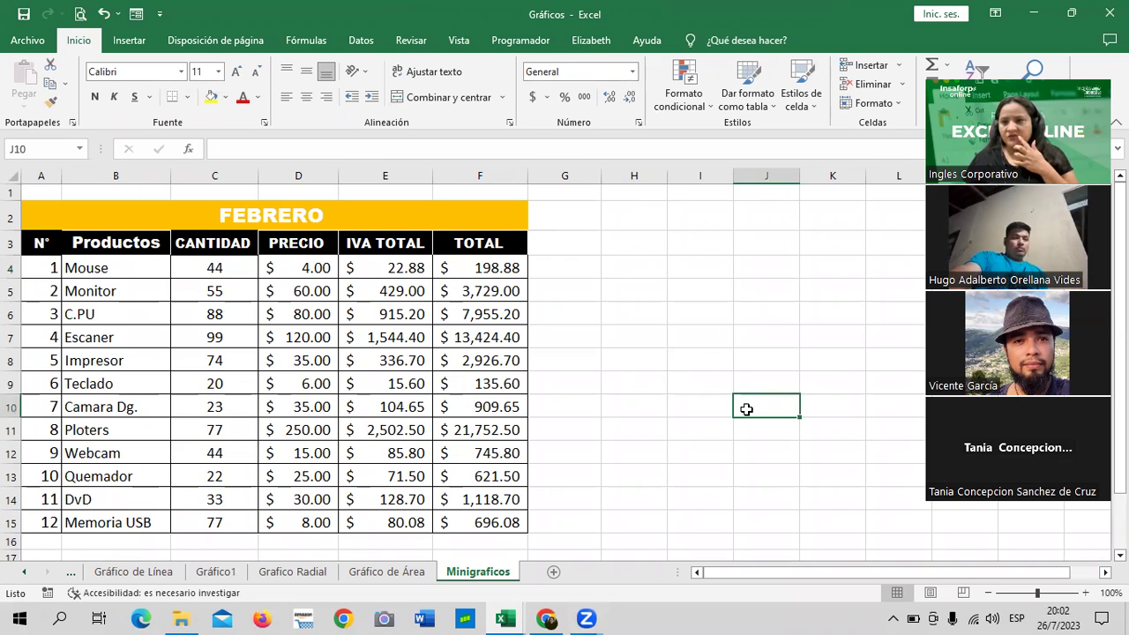
left_click(652, 263)
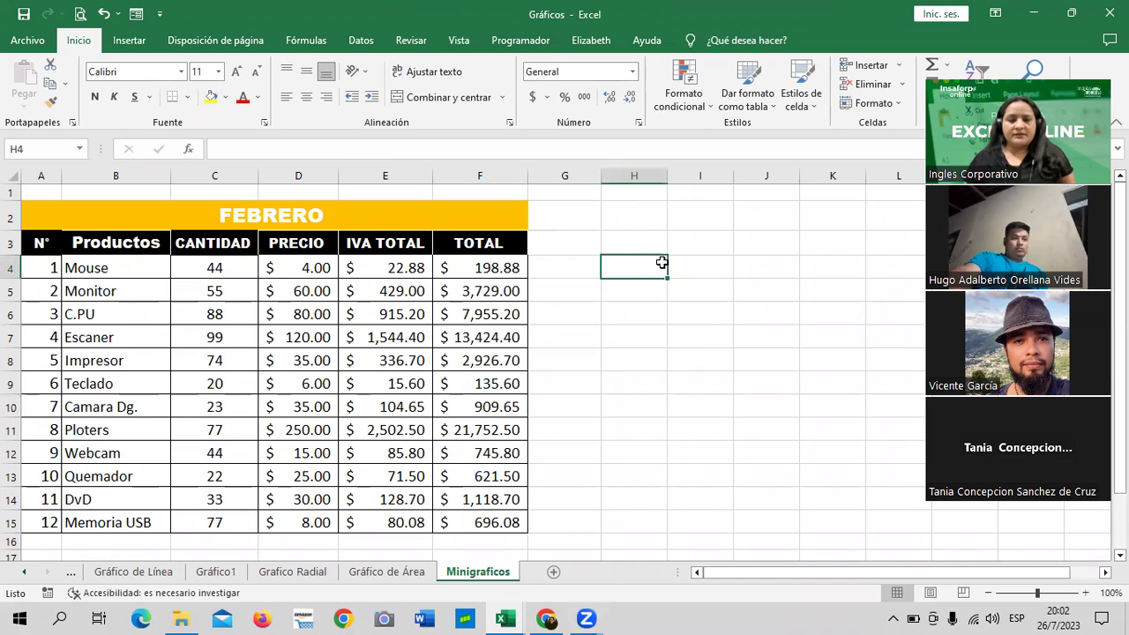
Scroll the sheet tabs back to the start and return to the course lesson in Chrome.
left_click(24, 572)
left_click(24, 572)
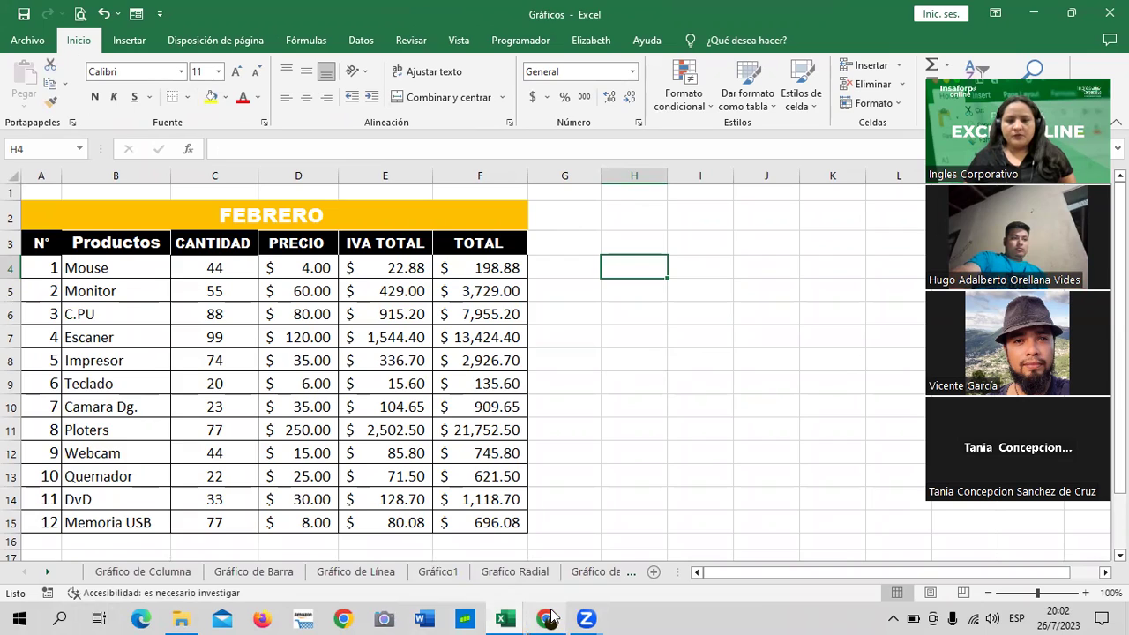
left_click(547, 618)
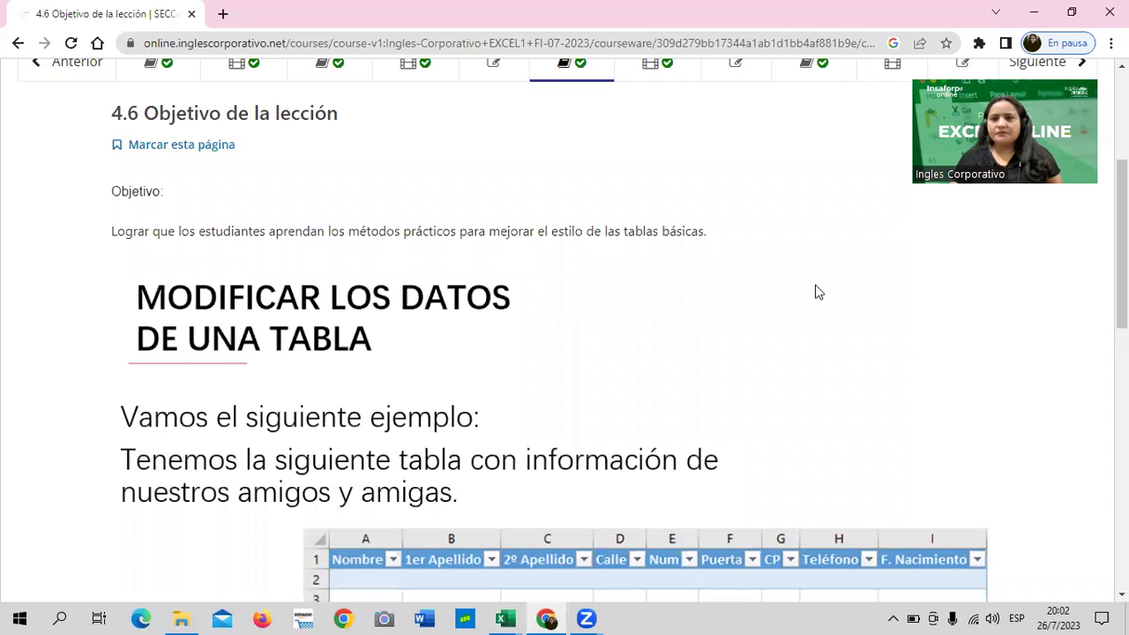
Open lesson 4.9 on customizing charts.
scroll(804, 265, "up", 3)
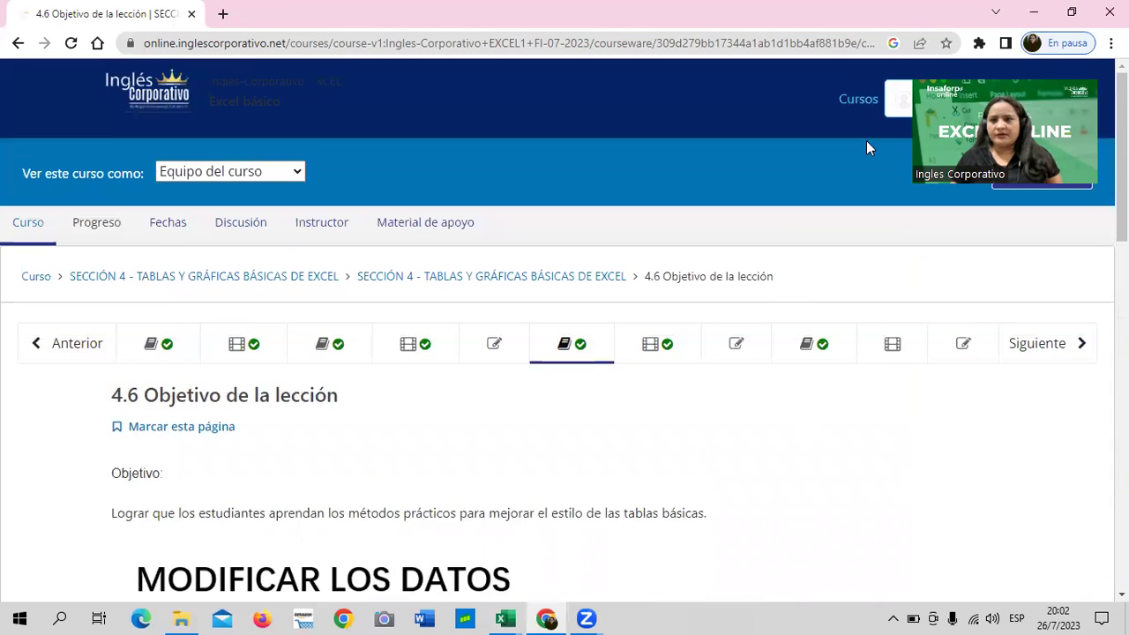
scroll(615, 411, "down", 2)
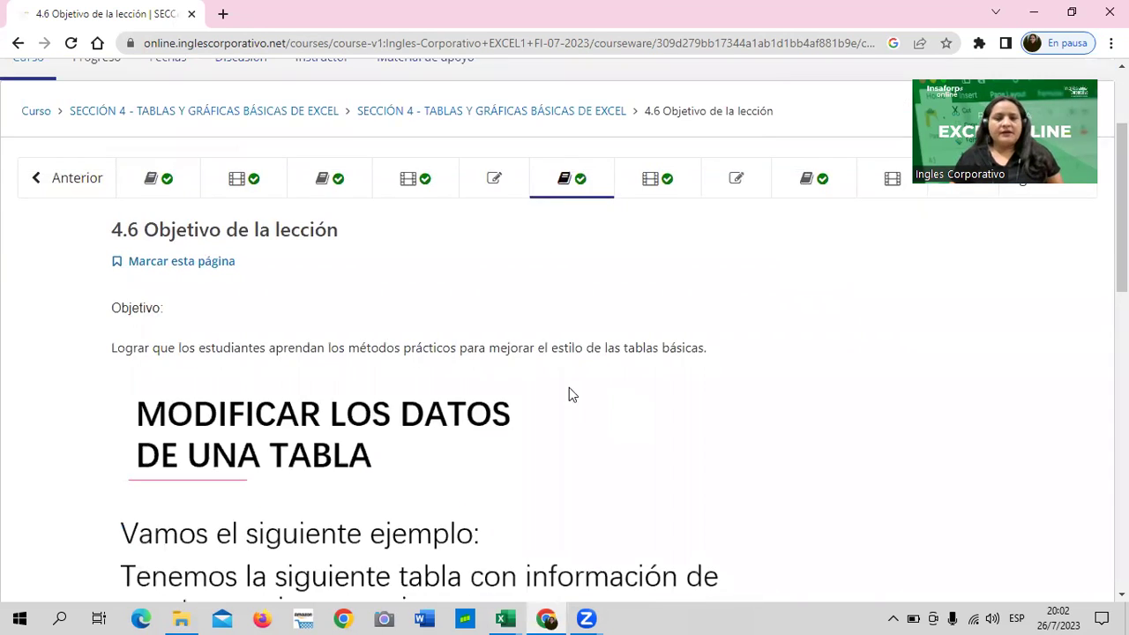
scroll(718, 378, "up", 2)
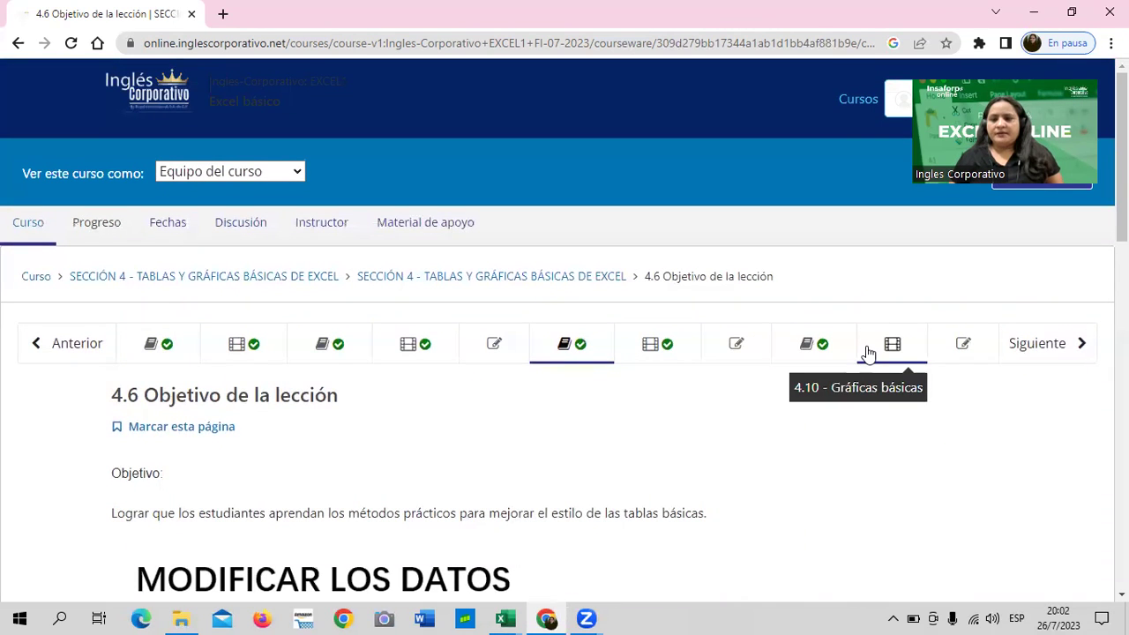
left_click(840, 350)
Read through the 'Personalizar gráficos' slide, then open the 4.10 - Gráficas básicas video lesson.
scroll(658, 388, "down", 1)
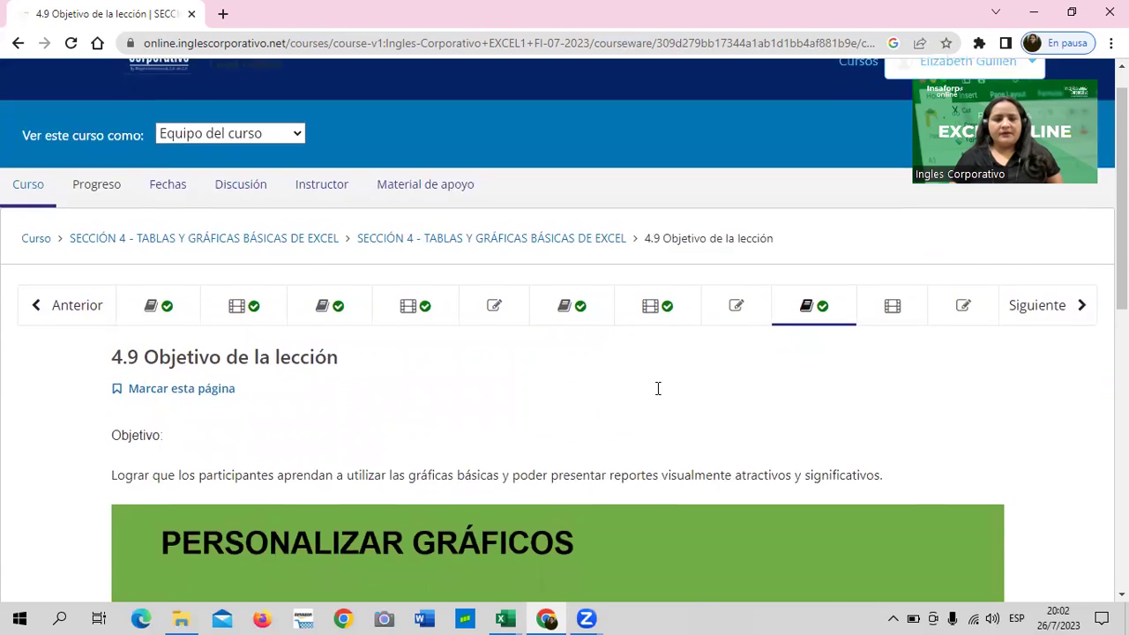
scroll(658, 388, "down", 2)
scroll(628, 393, "down", 2)
scroll(628, 393, "down", 1)
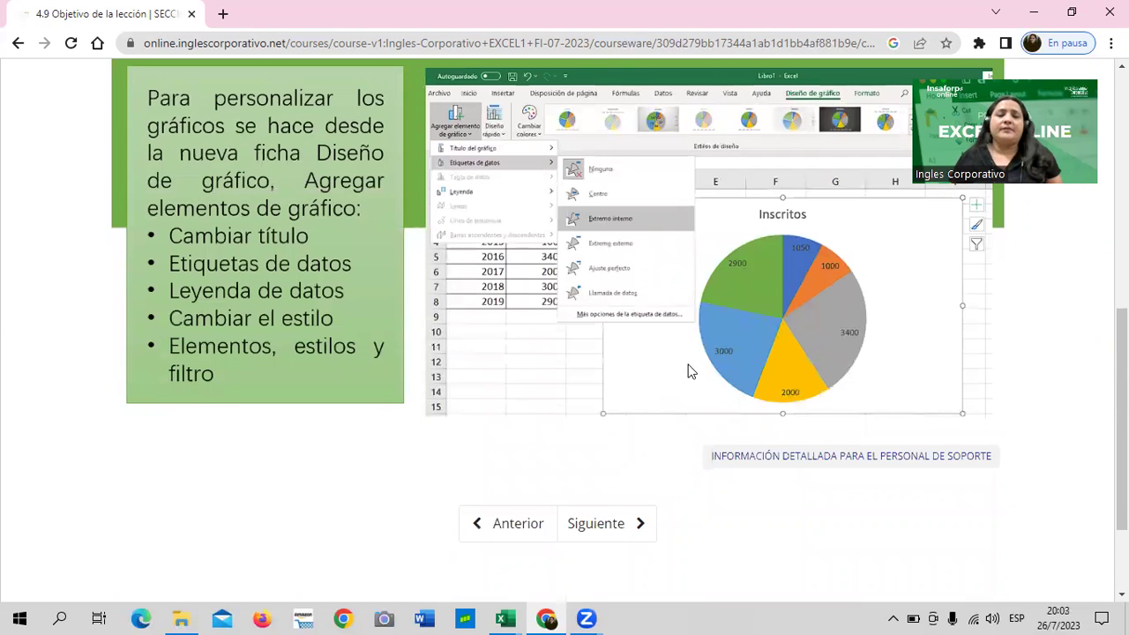
scroll(691, 401, "up", 2)
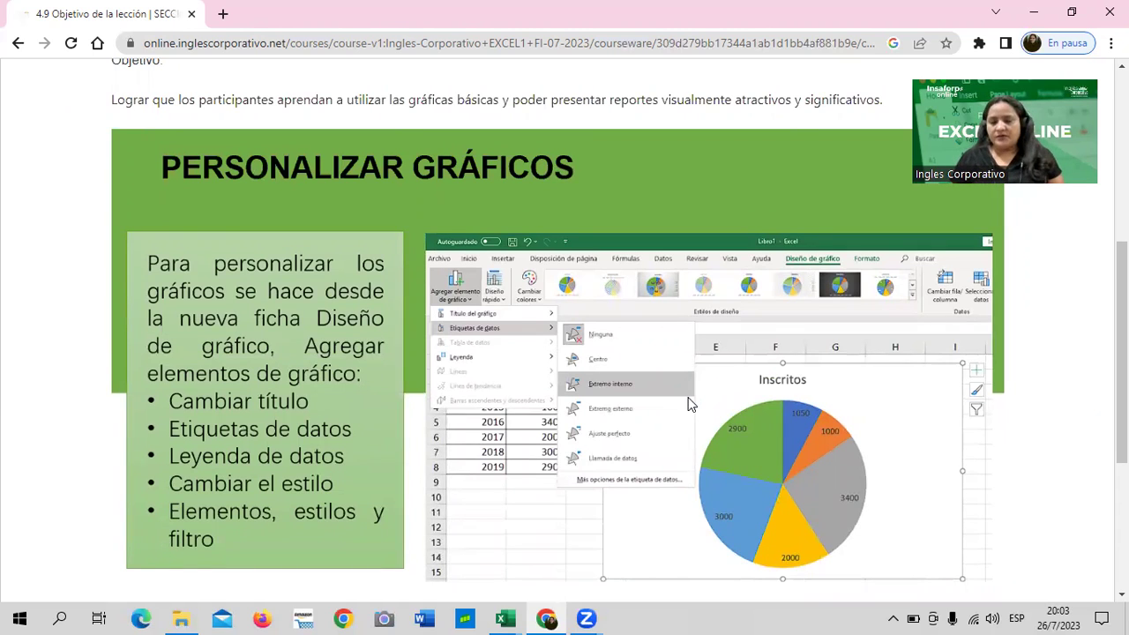
scroll(696, 374, "up", 1)
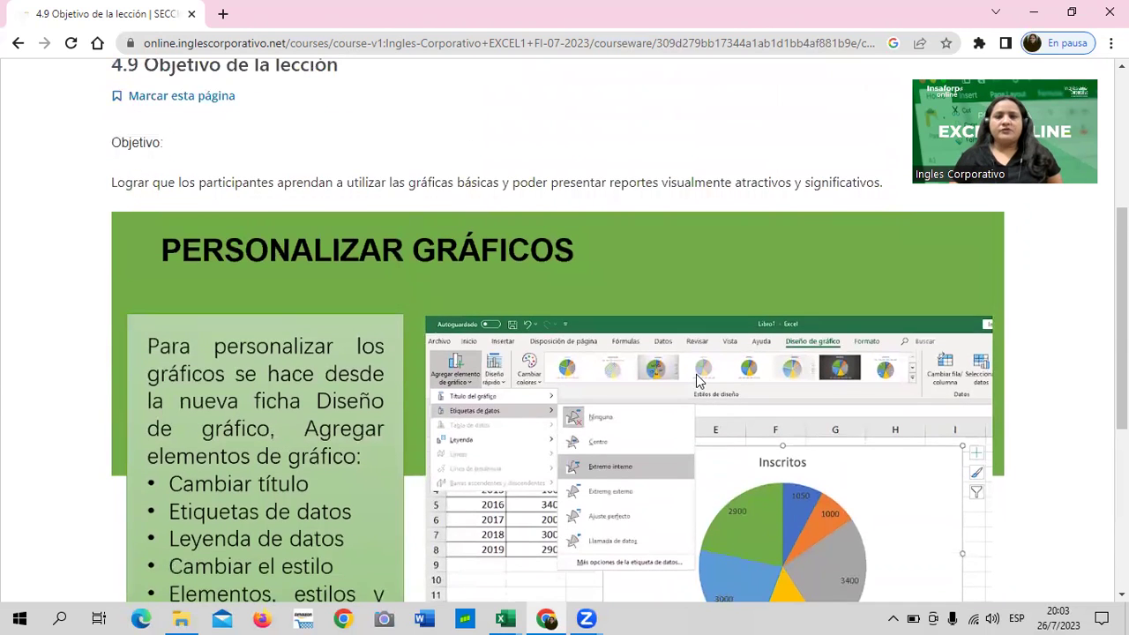
scroll(696, 369, "up", 1)
scroll(695, 368, "up", 2)
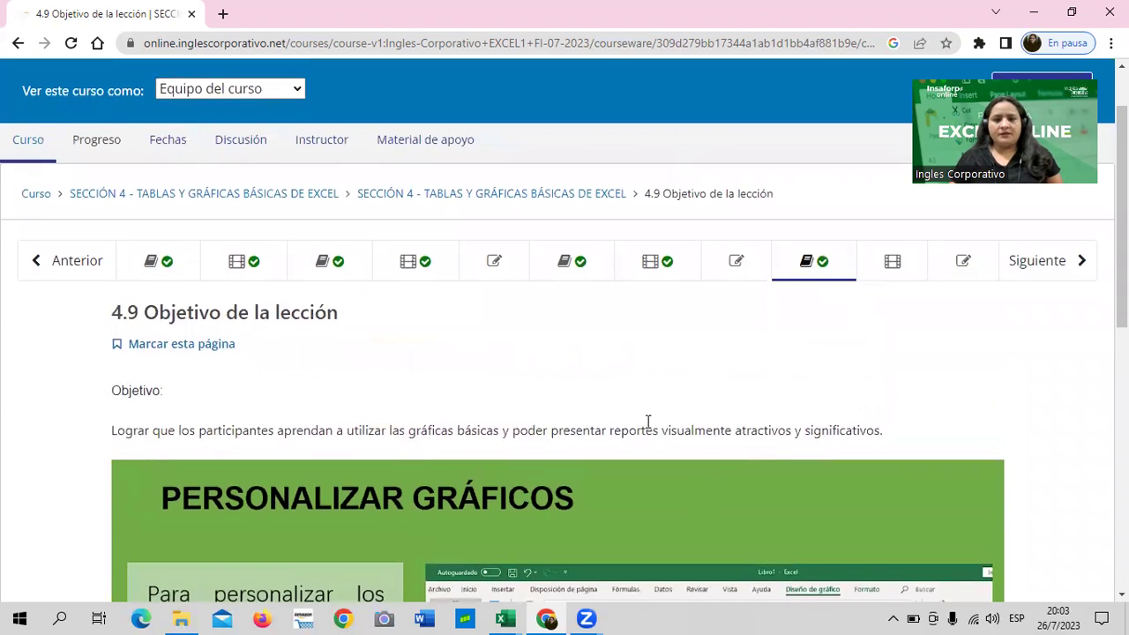
scroll(650, 425, "down", 2)
scroll(648, 433, "down", 5)
scroll(644, 440, "up", 2)
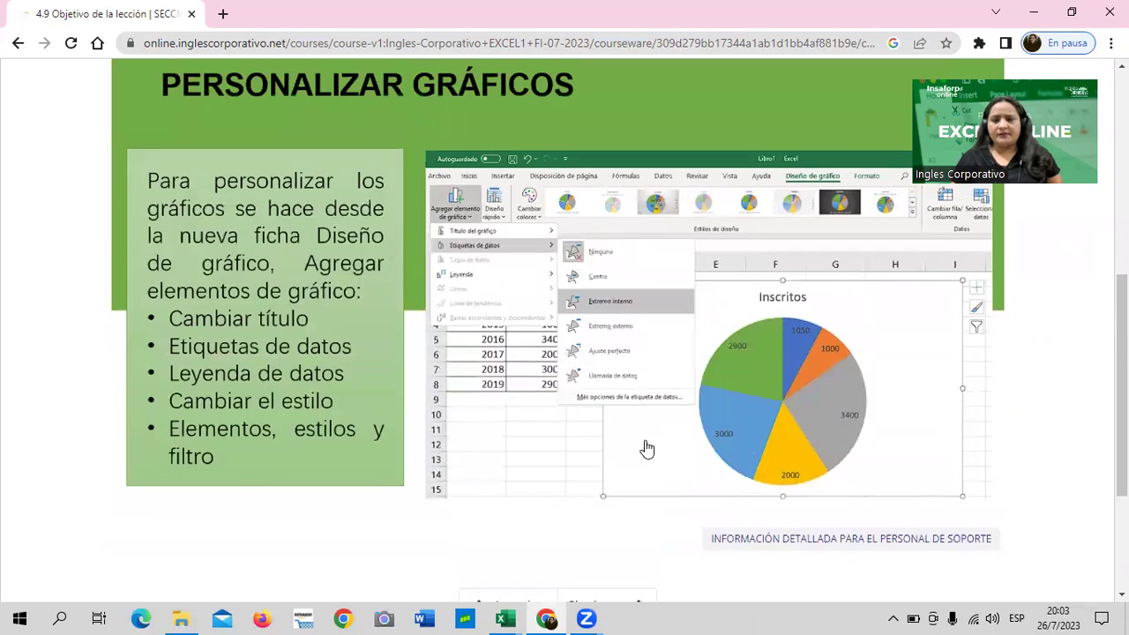
scroll(645, 440, "up", 2)
scroll(645, 440, "up", 3)
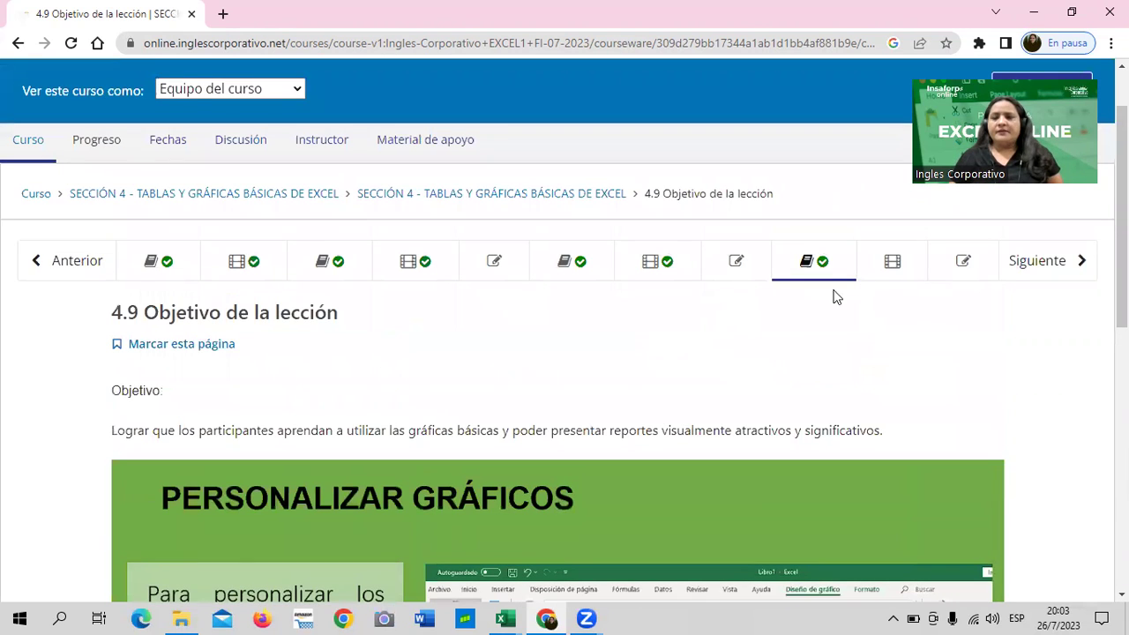
left_click(871, 261)
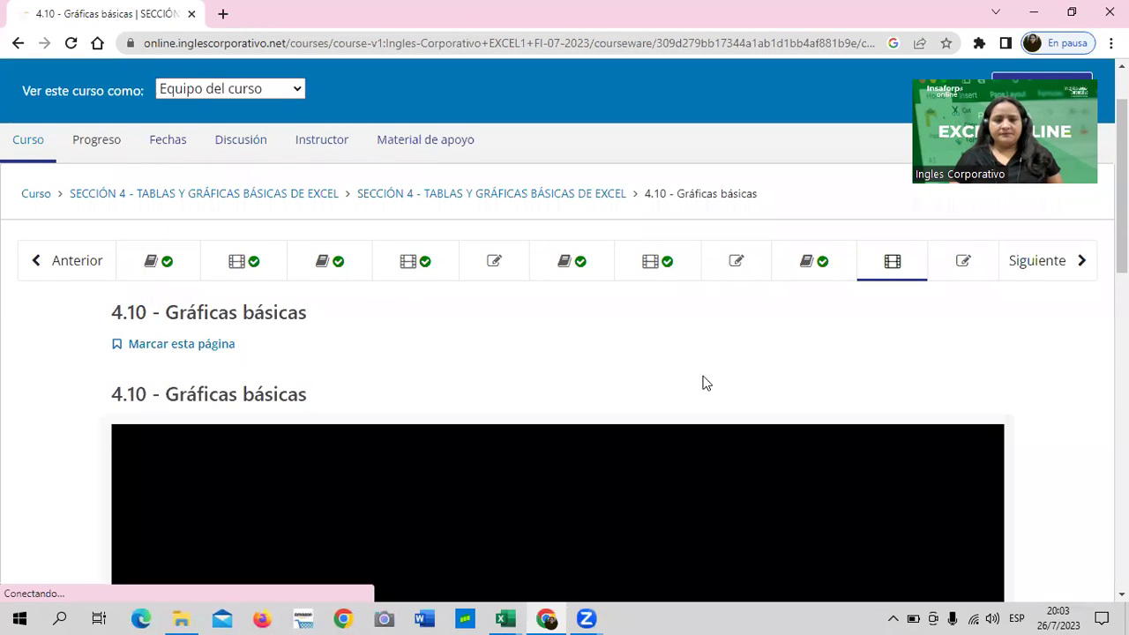
scroll(697, 383, "down", 3)
scroll(674, 381, "down", 3)
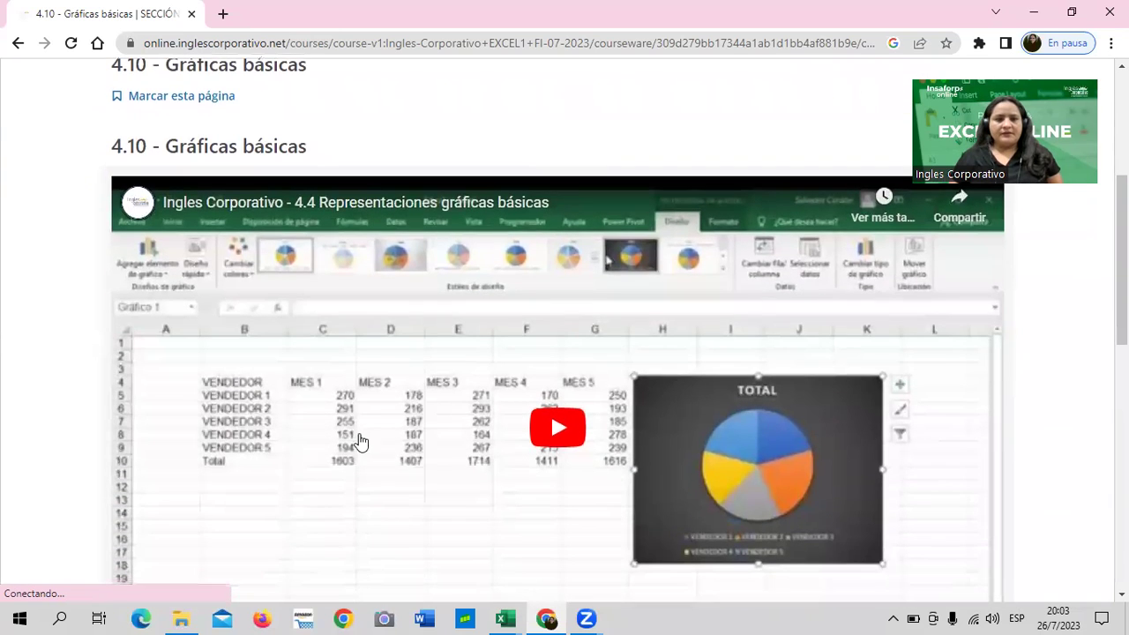
scroll(433, 464, "down", 3)
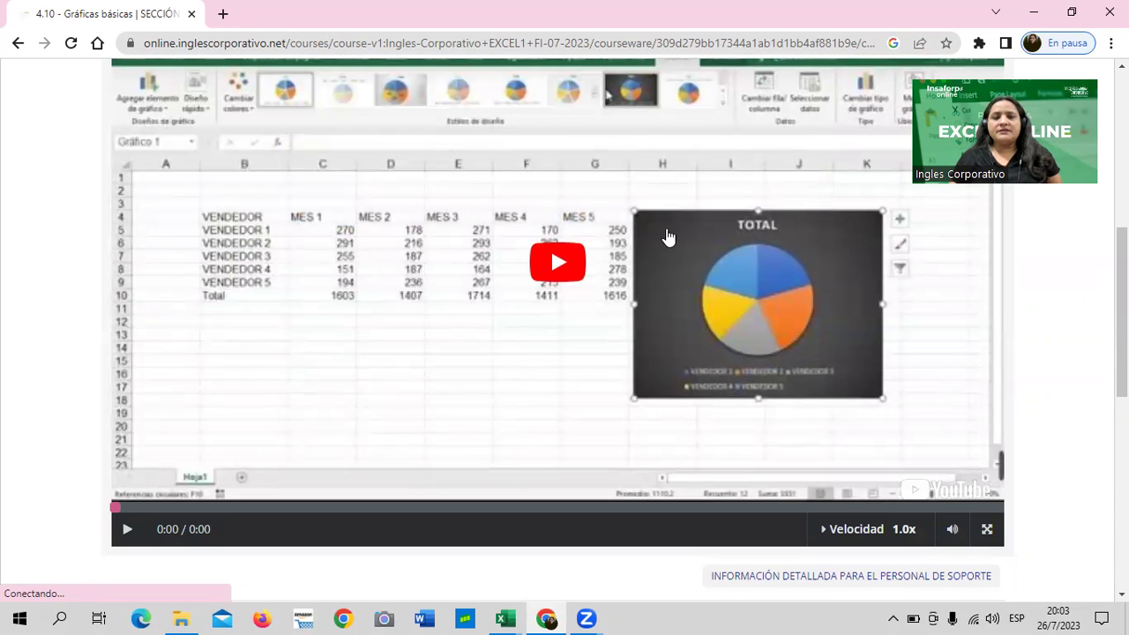
scroll(477, 289, "up", 1)
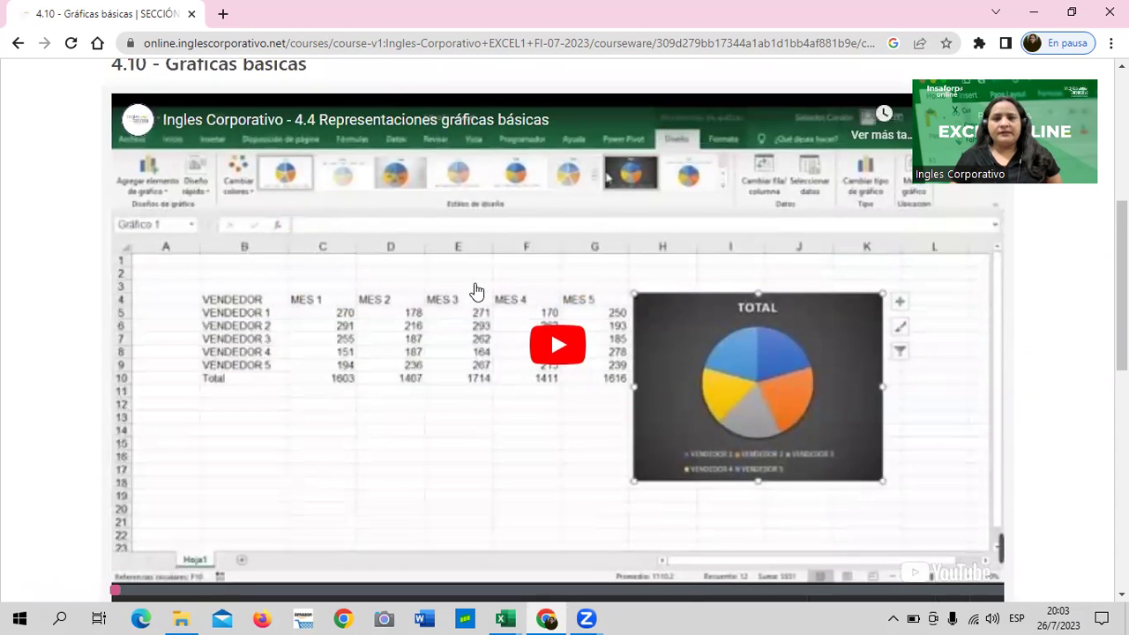
scroll(481, 462, "down", 2)
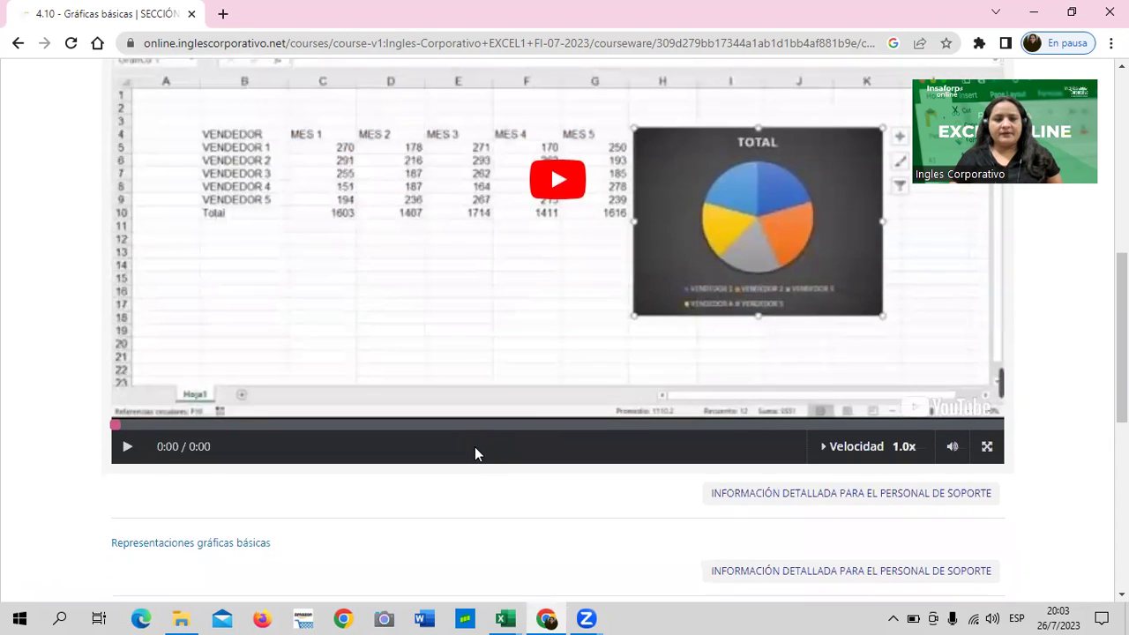
scroll(475, 446, "up", 1)
scroll(353, 449, "down", 3)
scroll(397, 467, "up", 2)
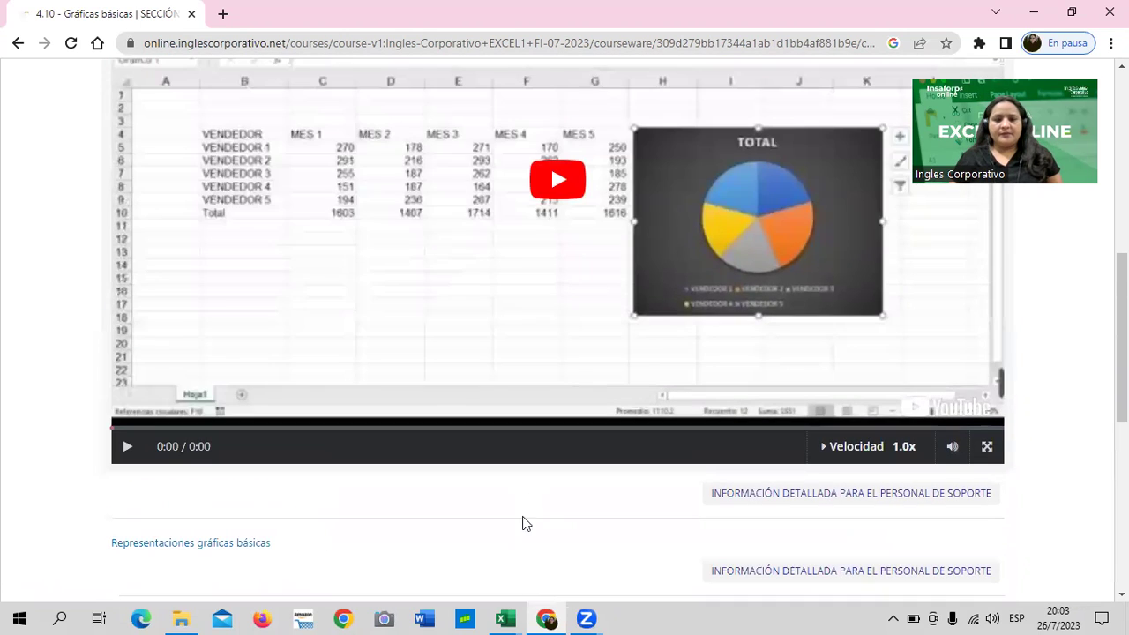
mouse_move(504, 618)
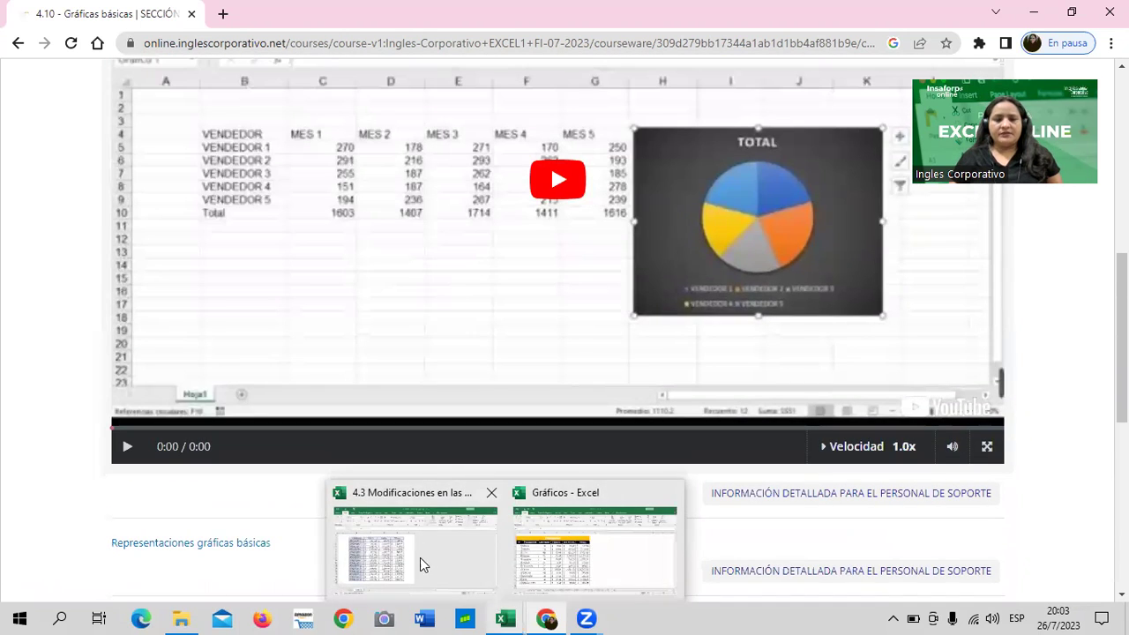
Switch to the '4.3 Modificaciones en las tablas (5)' workbook and select cells F5 and F7.
left_click(397, 544)
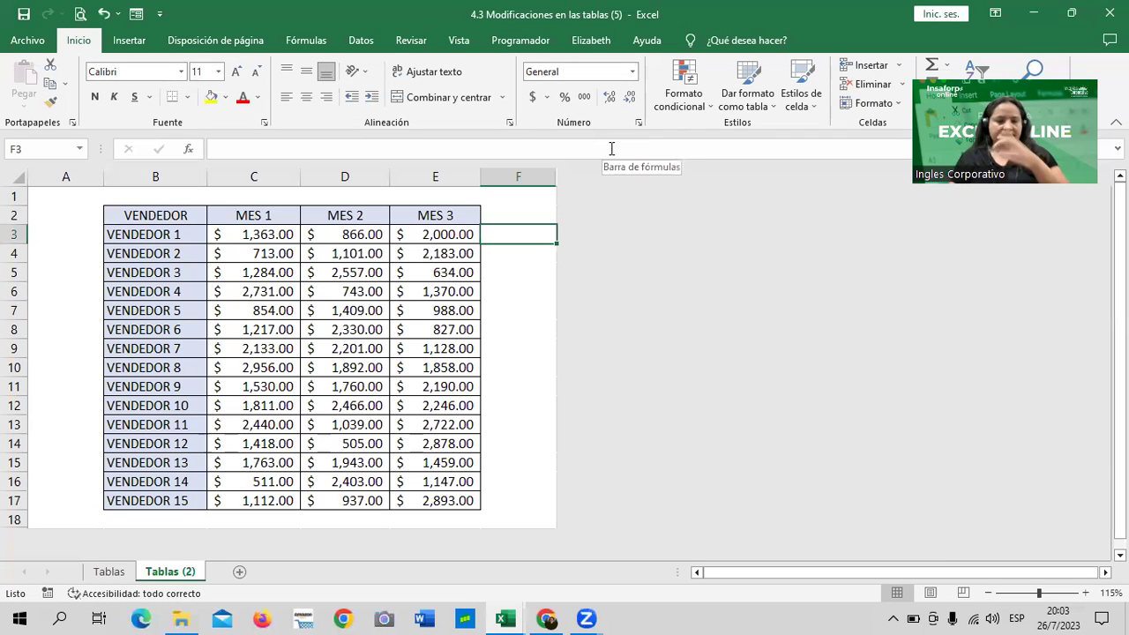
left_click(531, 276)
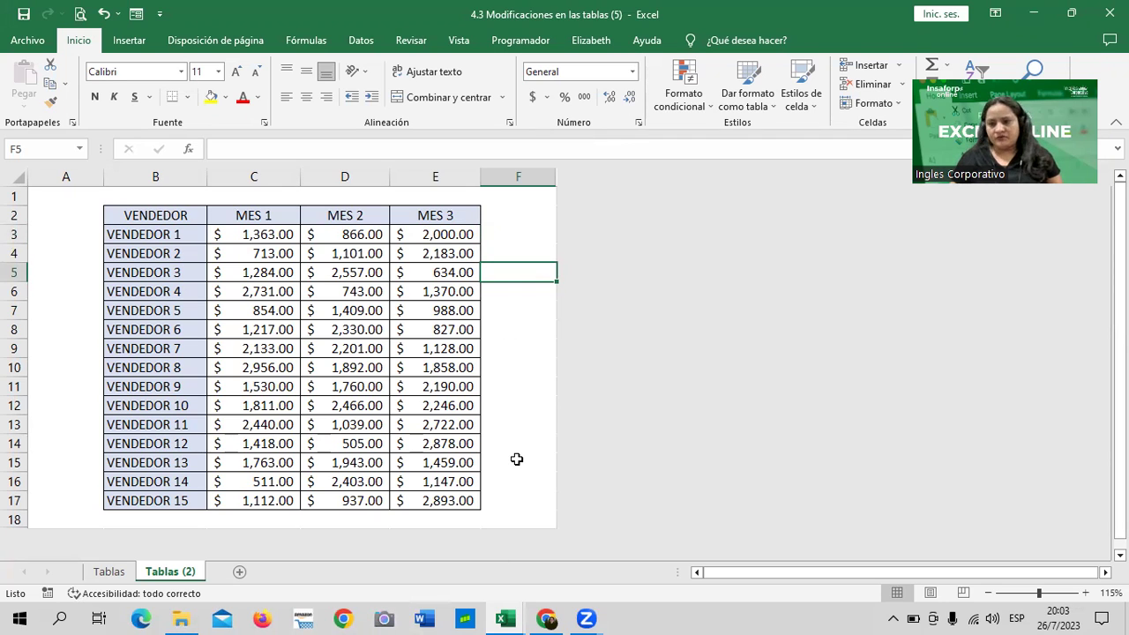
left_click(536, 309)
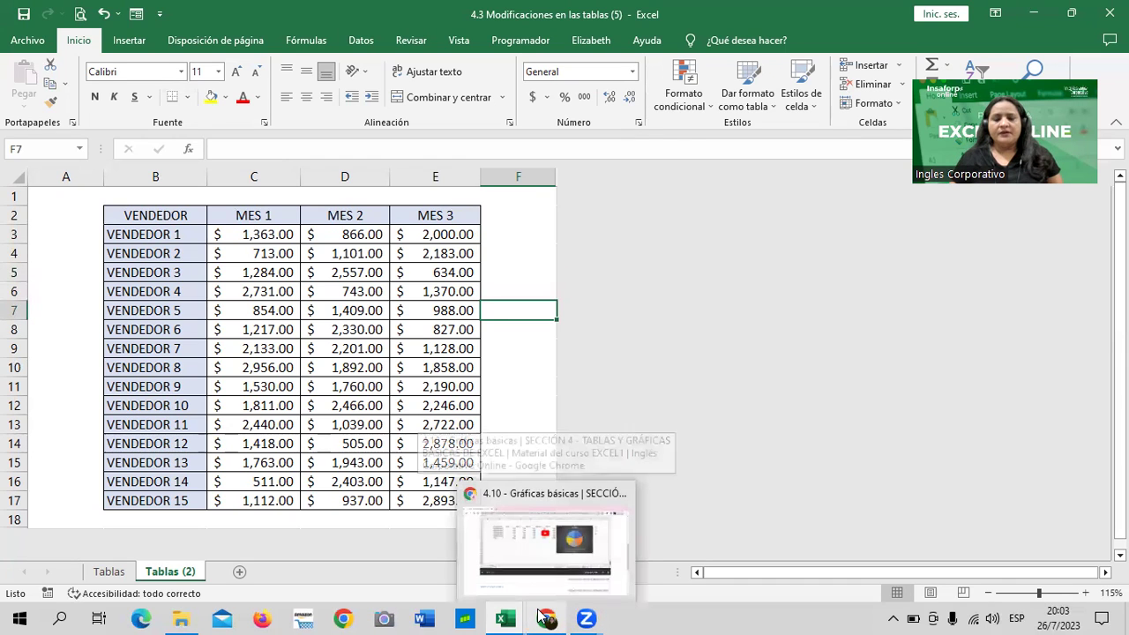
Return to the course in Chrome and open lesson 4.6 Objetivo de la lección.
left_click(526, 551)
scroll(706, 315, "up", 2)
scroll(672, 322, "up", 1)
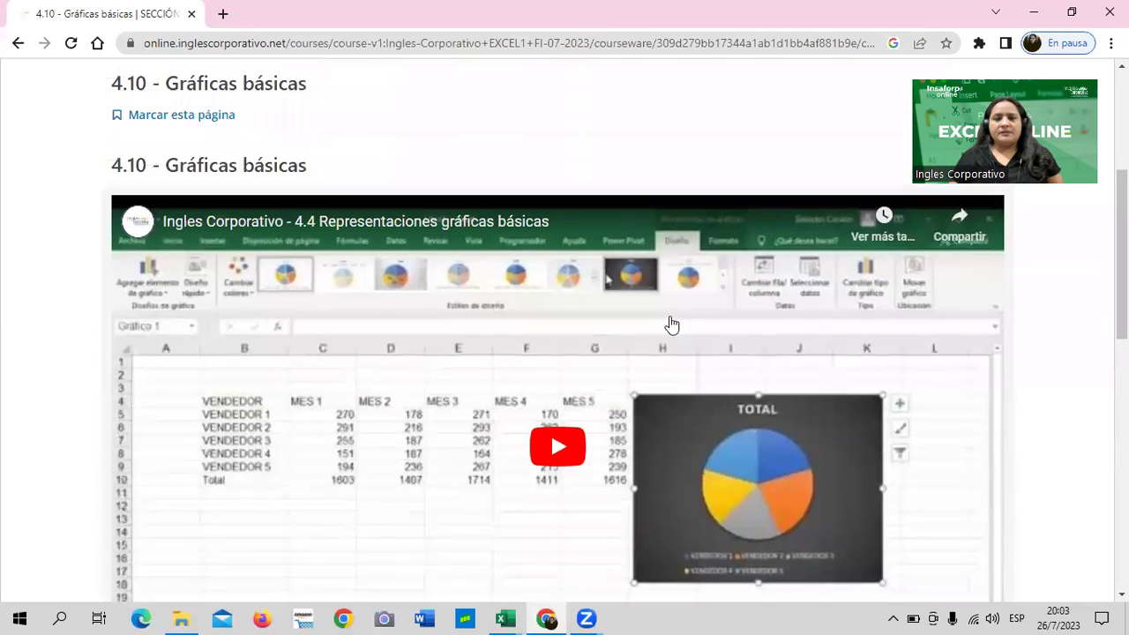
scroll(672, 325, "up", 1)
scroll(672, 325, "up", 1)
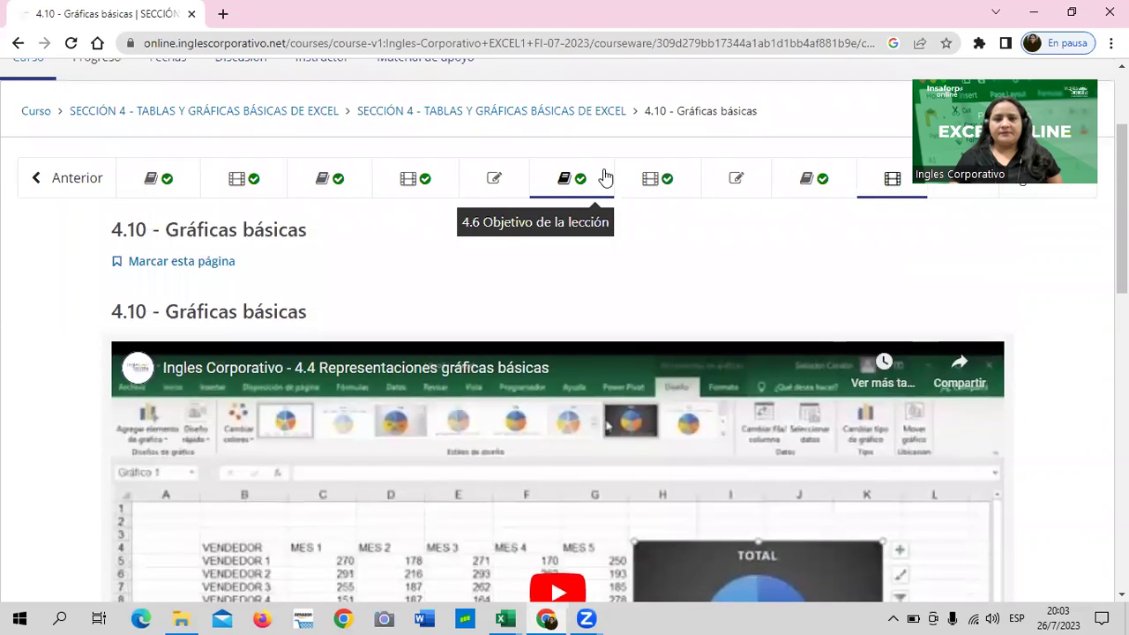
left_click(605, 176)
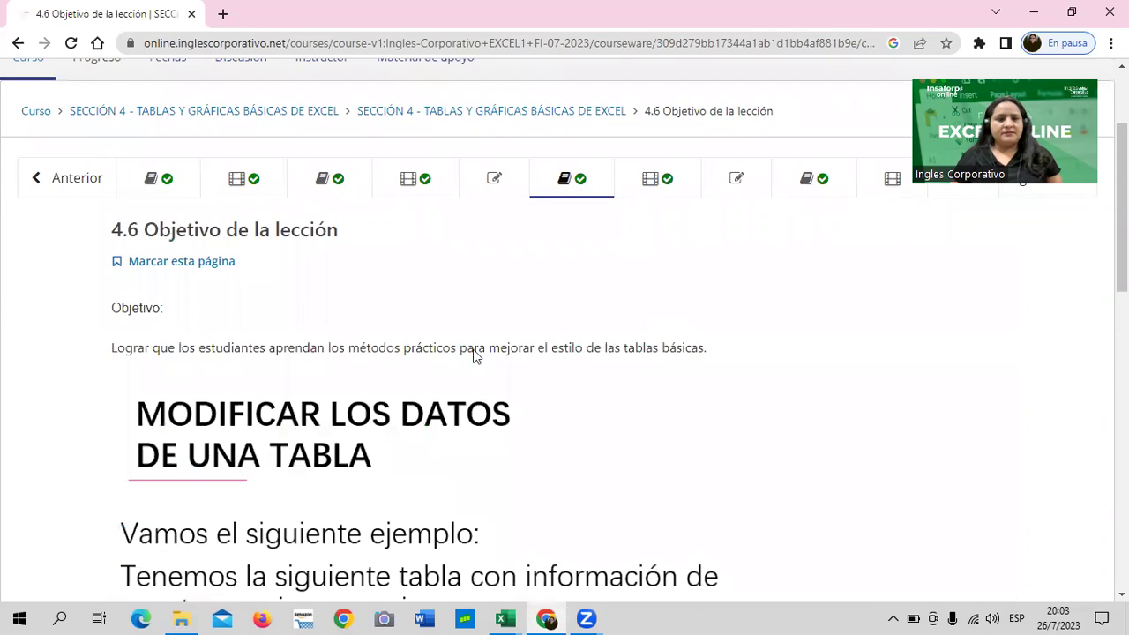
Read down lesson 4.6 to the 'Modificar la estructura de la tabla' section.
scroll(484, 468, "down", 1)
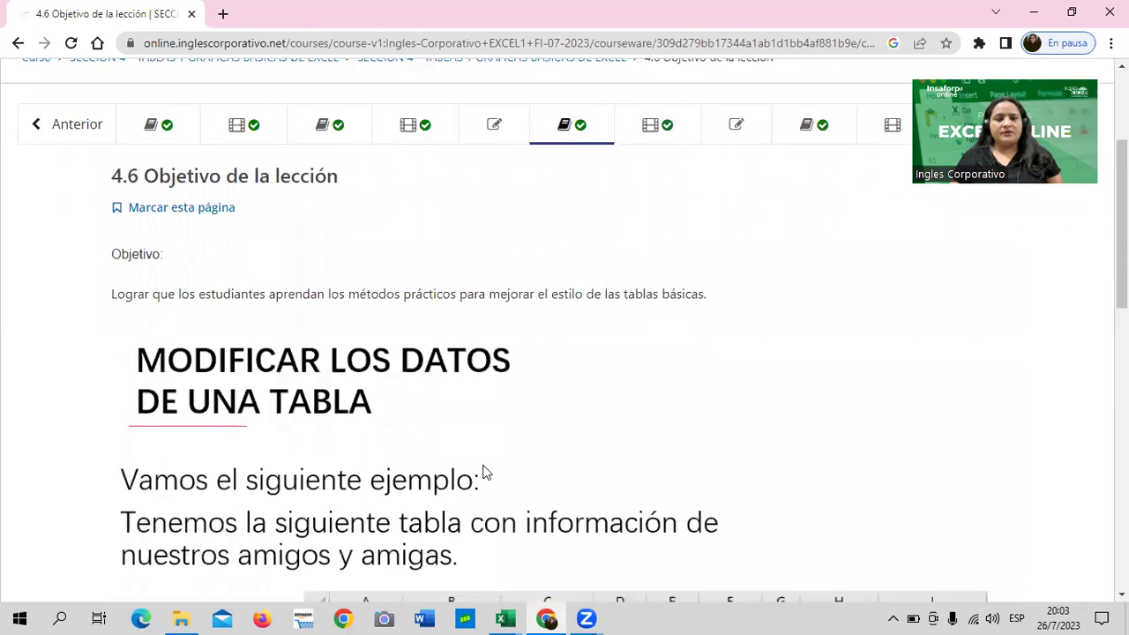
scroll(485, 469, "up", 1)
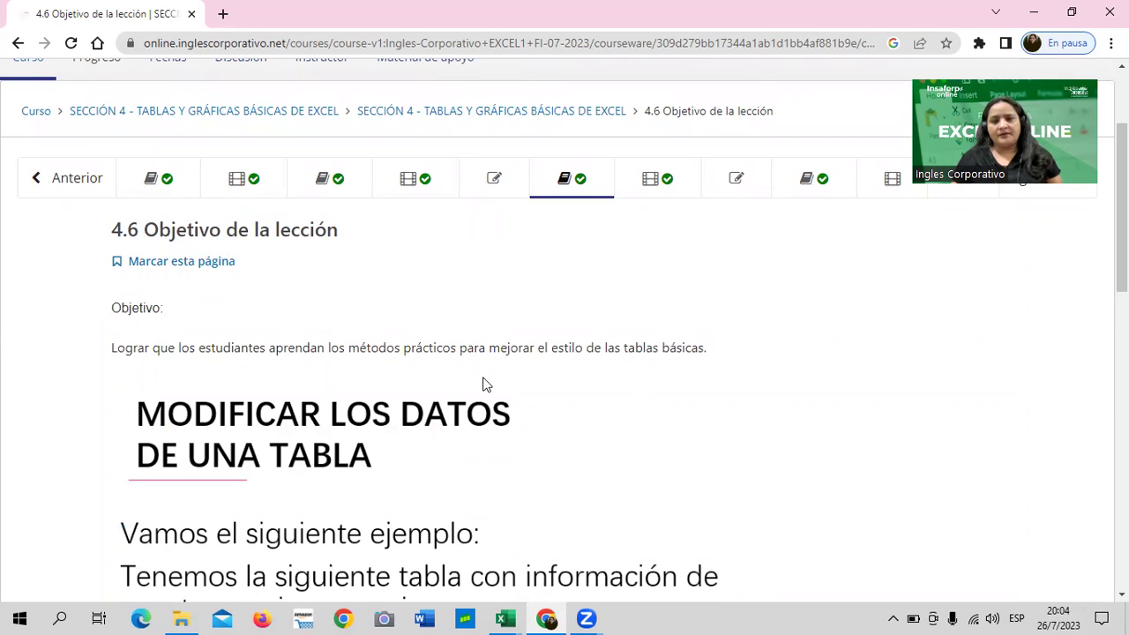
scroll(641, 403, "down", 1)
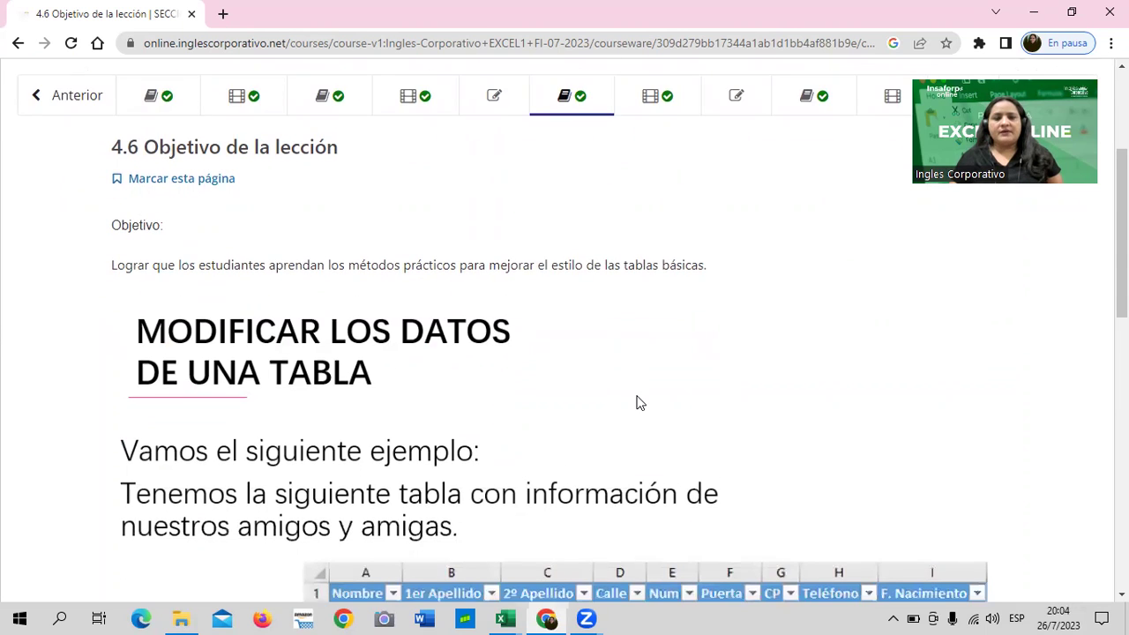
scroll(640, 403, "down", 3)
scroll(633, 393, "down", 1)
scroll(633, 400, "up", 1)
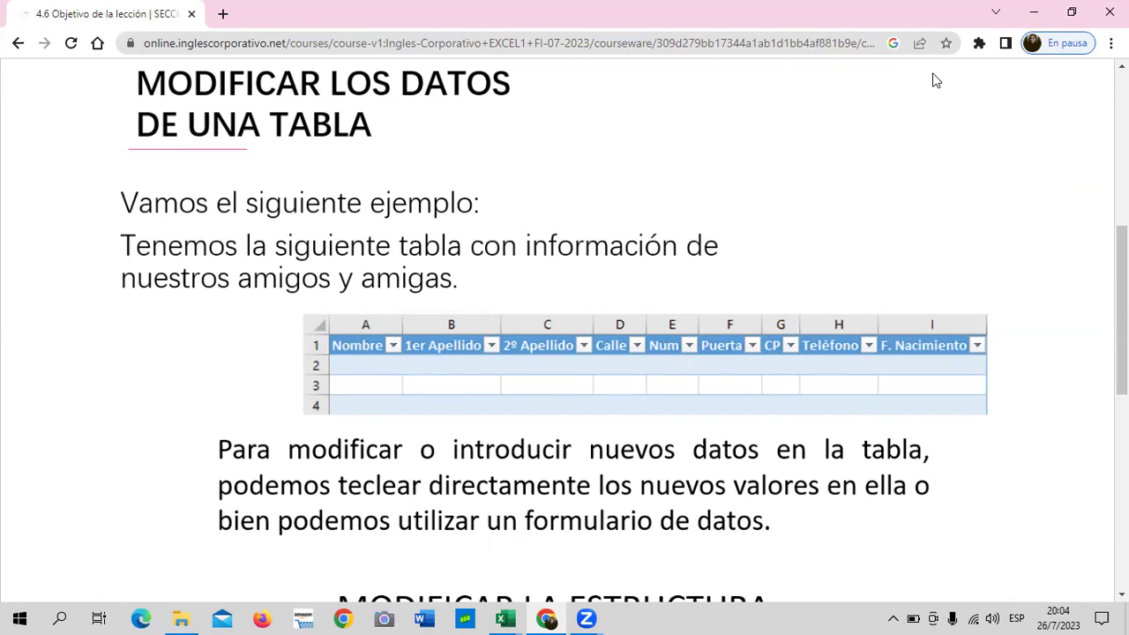
scroll(220, 487, "down", 1)
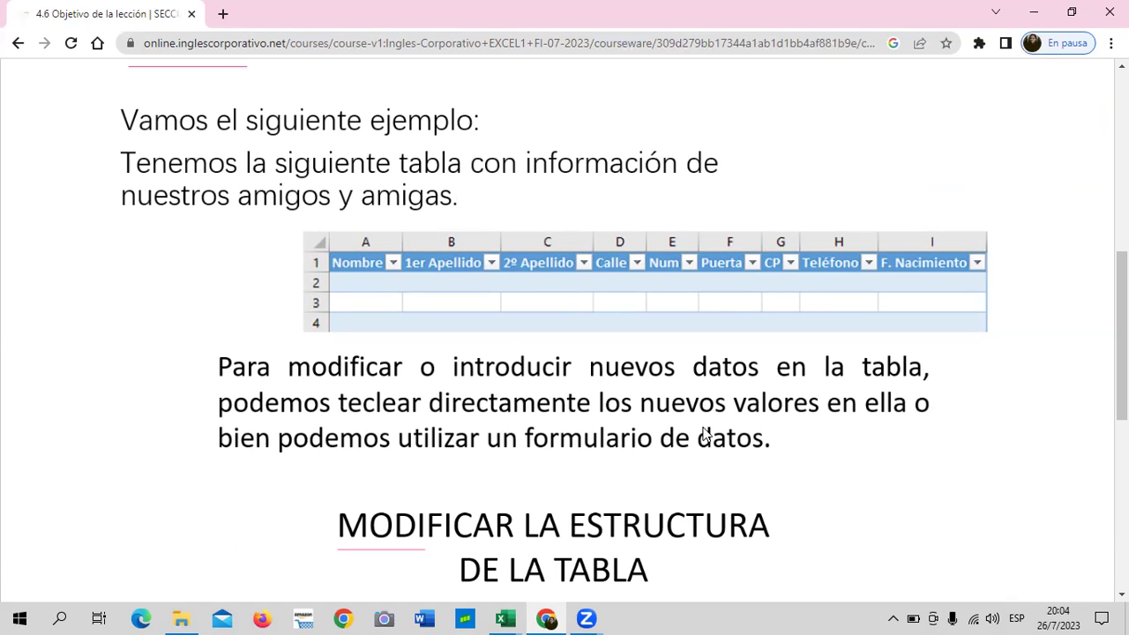
scroll(696, 429, "down", 2)
scroll(688, 420, "down", 1)
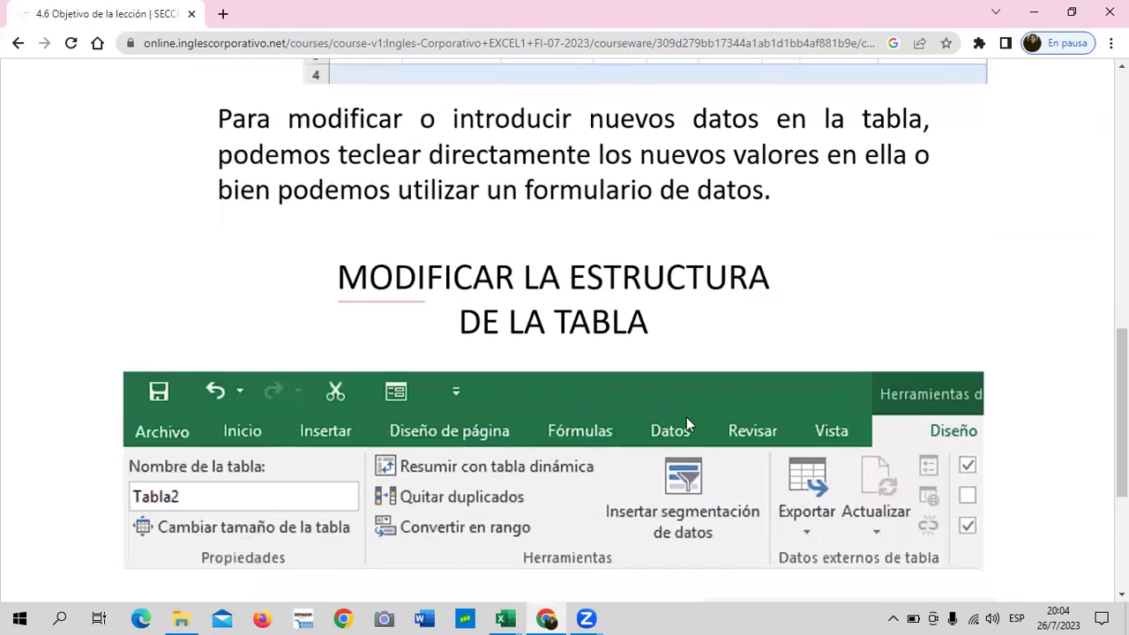
scroll(539, 382, "down", 2)
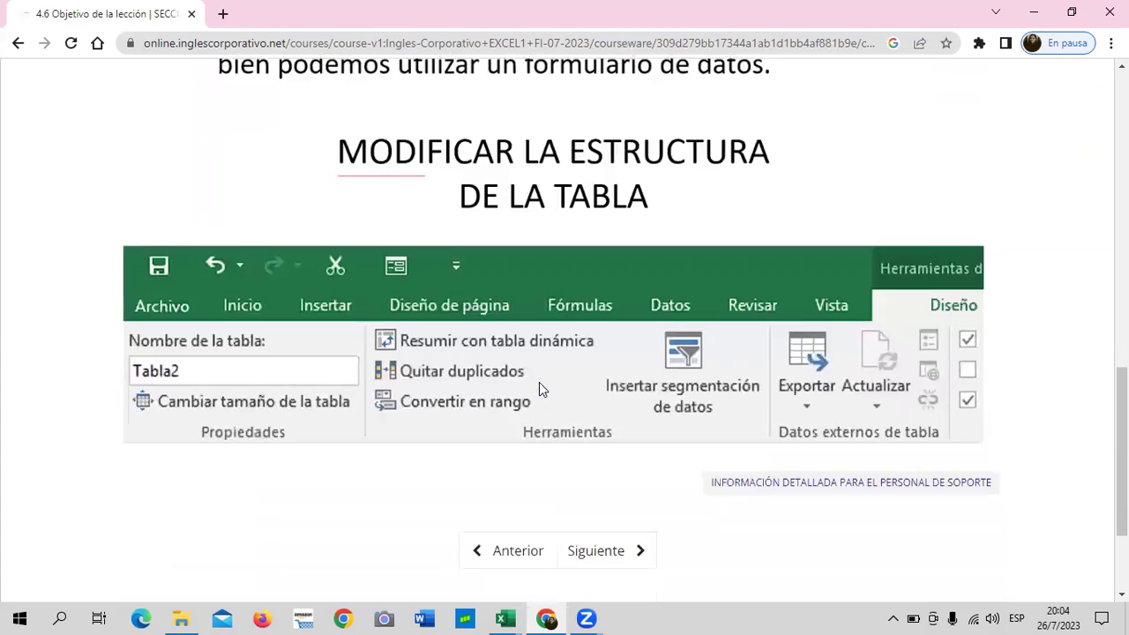
scroll(539, 382, "down", 1)
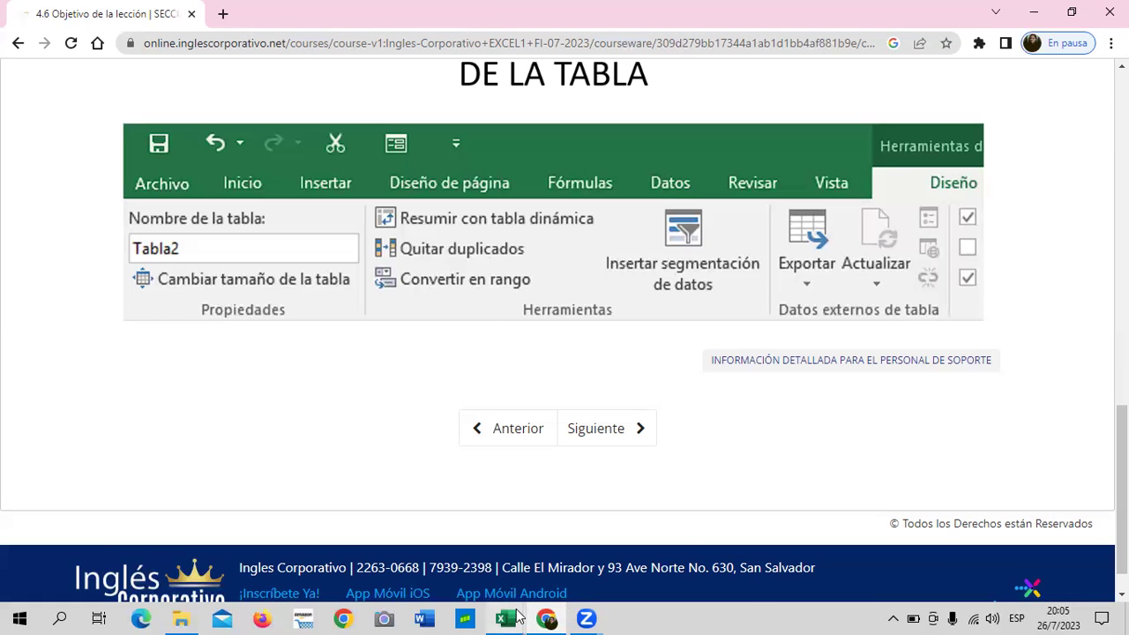
mouse_move(505, 618)
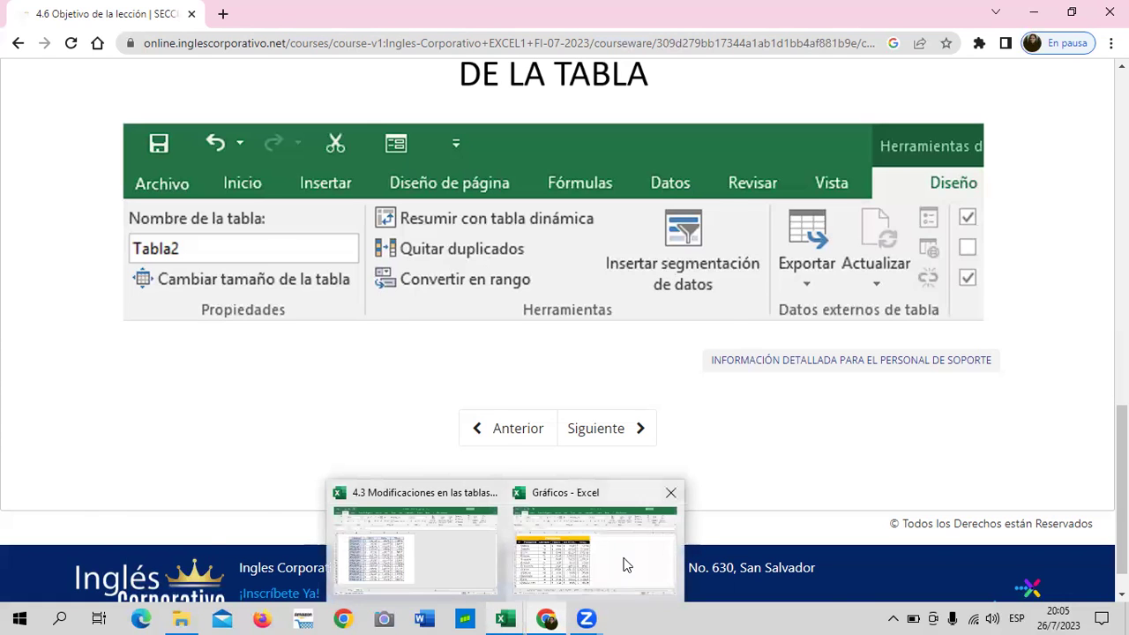
Bring the 'Gráficos - Excel' workbook to the front from the taskbar.
left_click(623, 561)
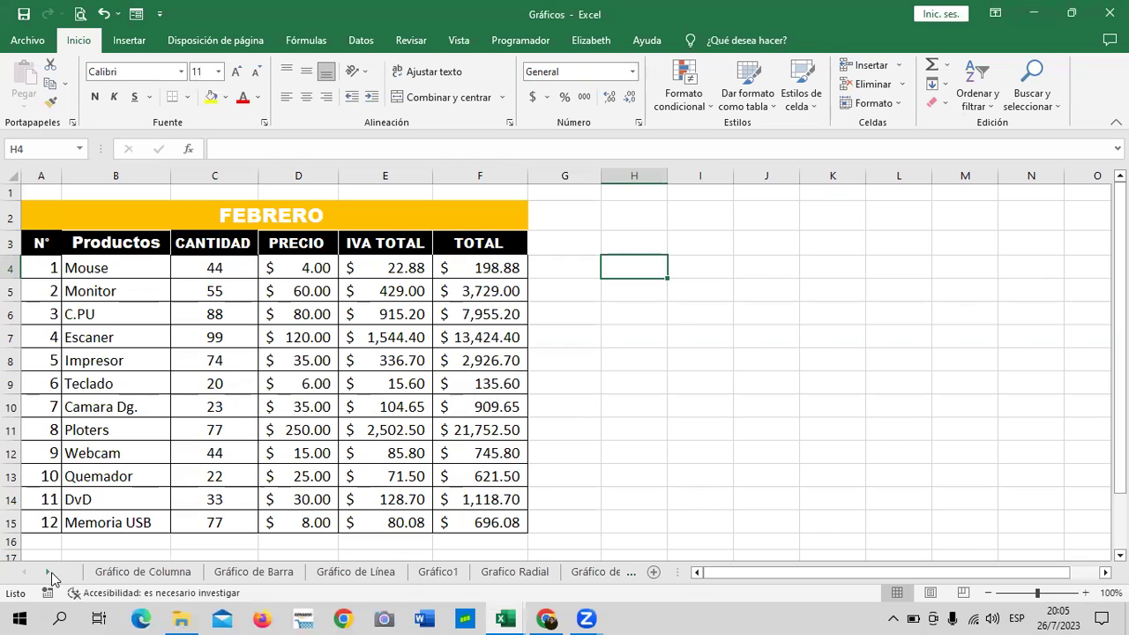
left_click(131, 573)
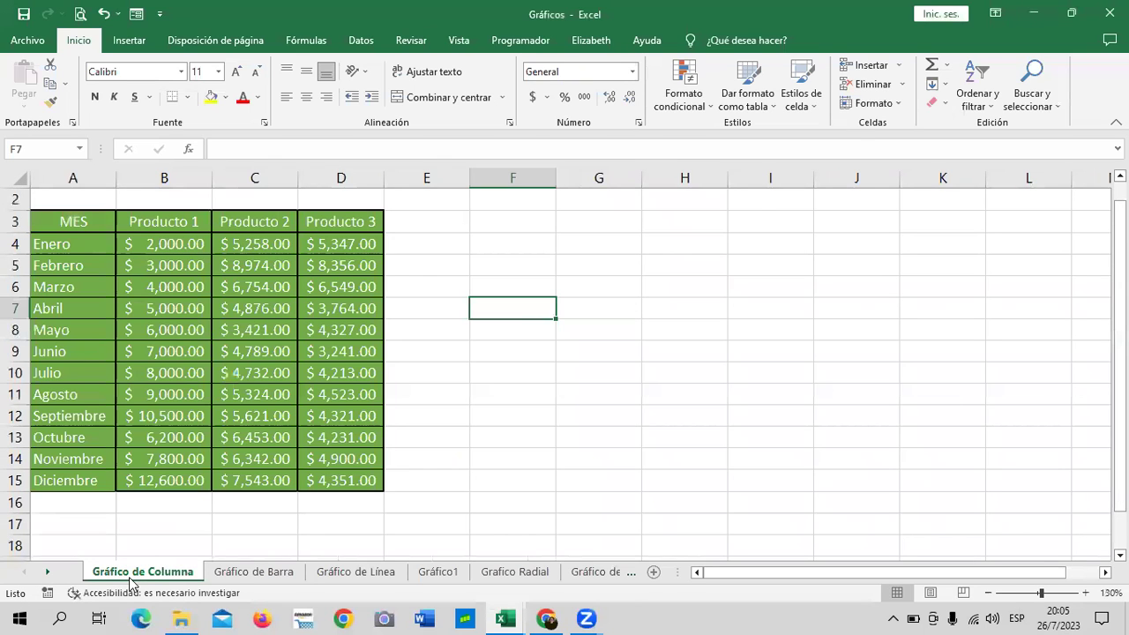
left_click(697, 362)
left_click(240, 291)
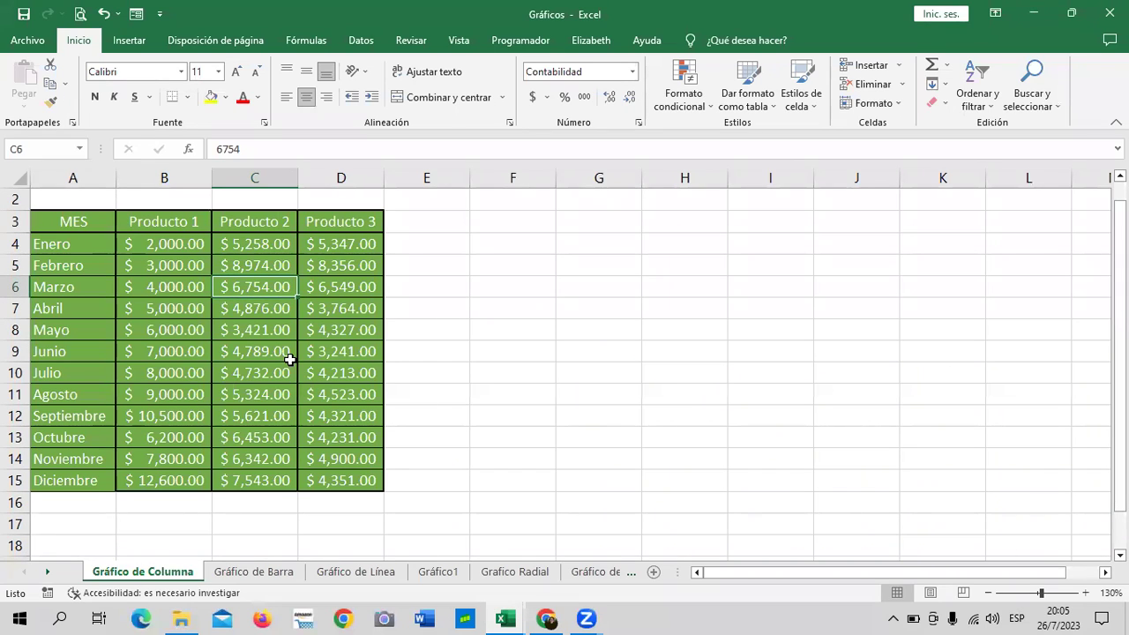
key("XF86MonBrightnessDown")
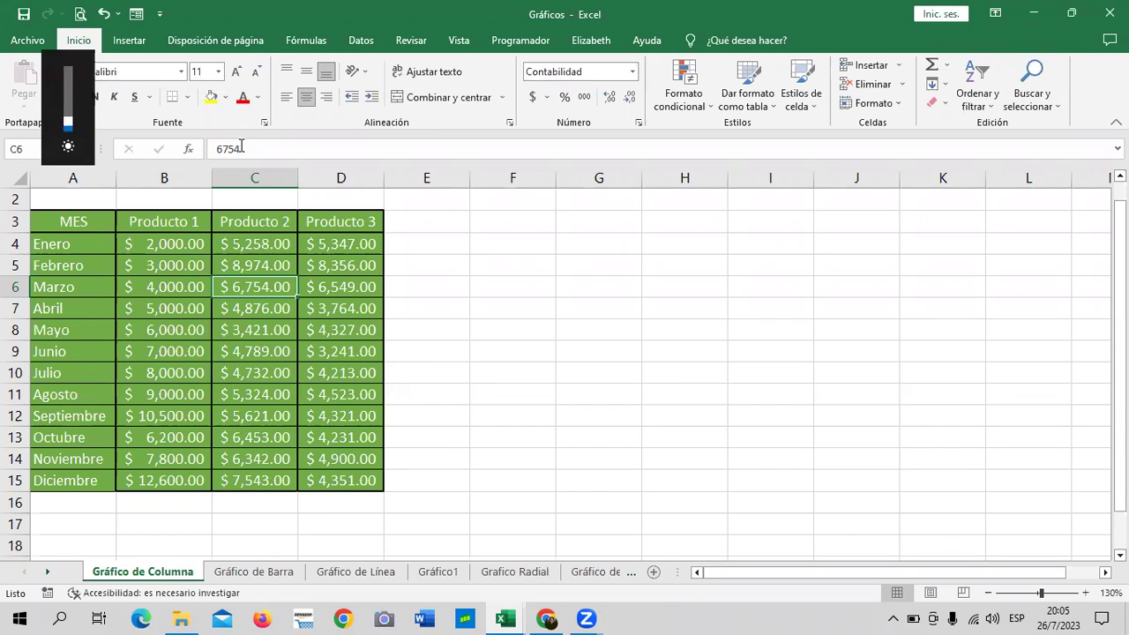
left_click(539, 315)
left_click(253, 305)
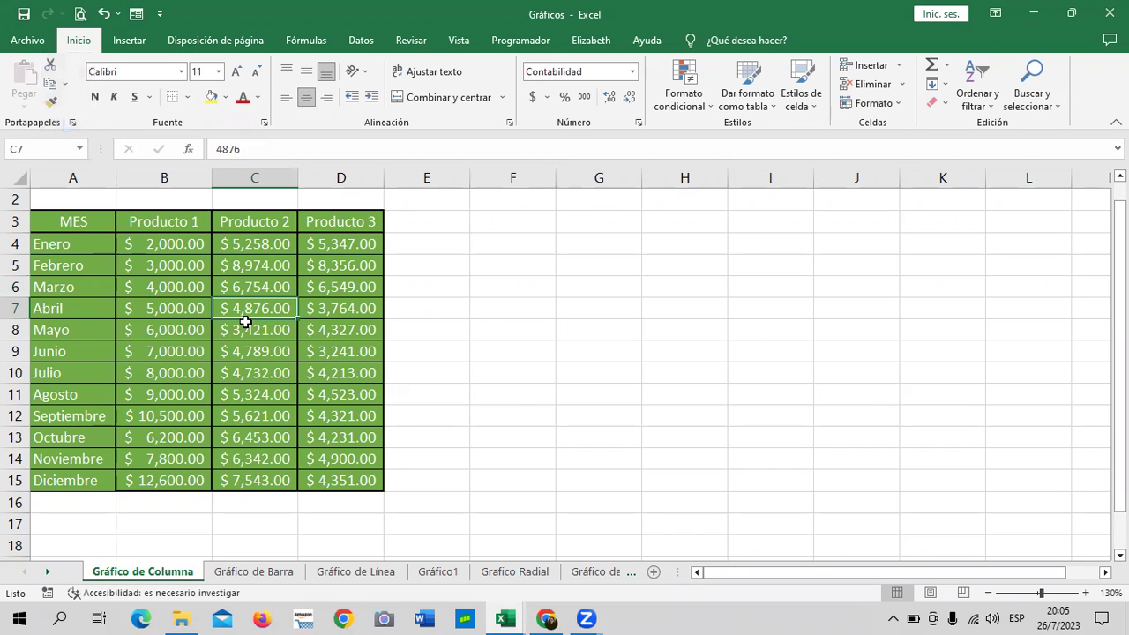
left_click(171, 269)
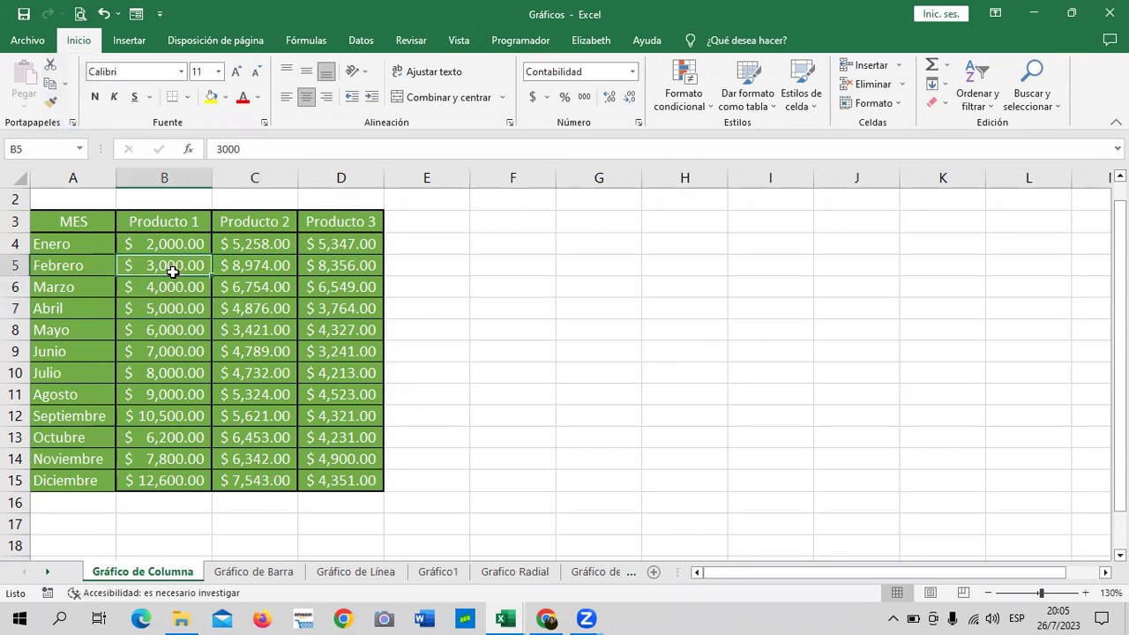
left_click(65, 221)
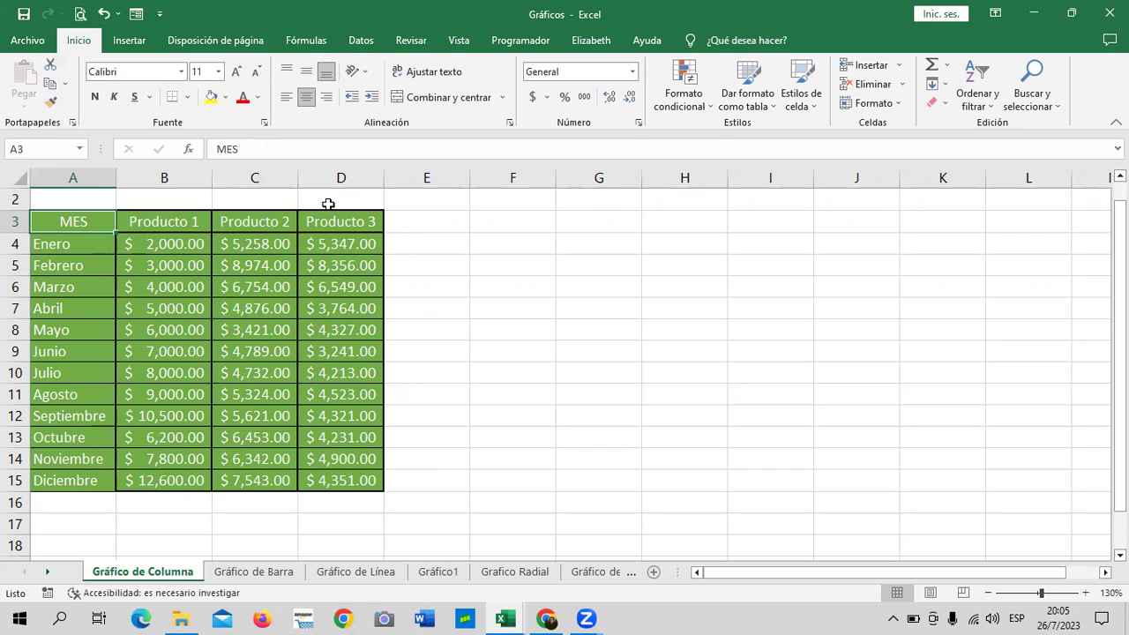
left_click(241, 328)
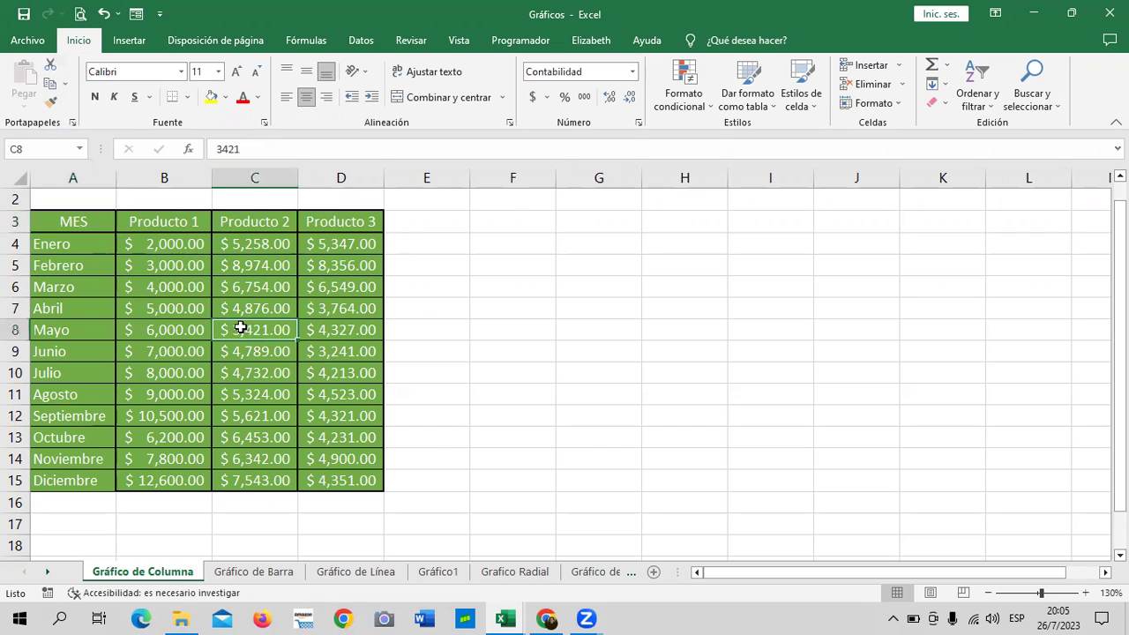
Insert a table from $A$3:$D$15 with headers.
left_click(129, 41)
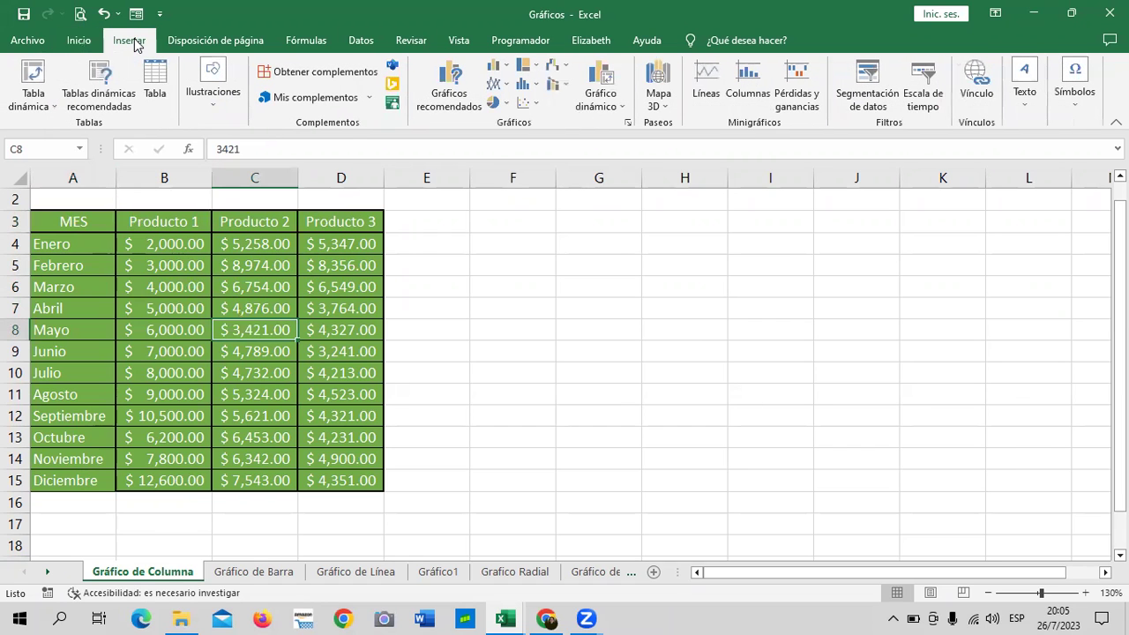
left_click(154, 81)
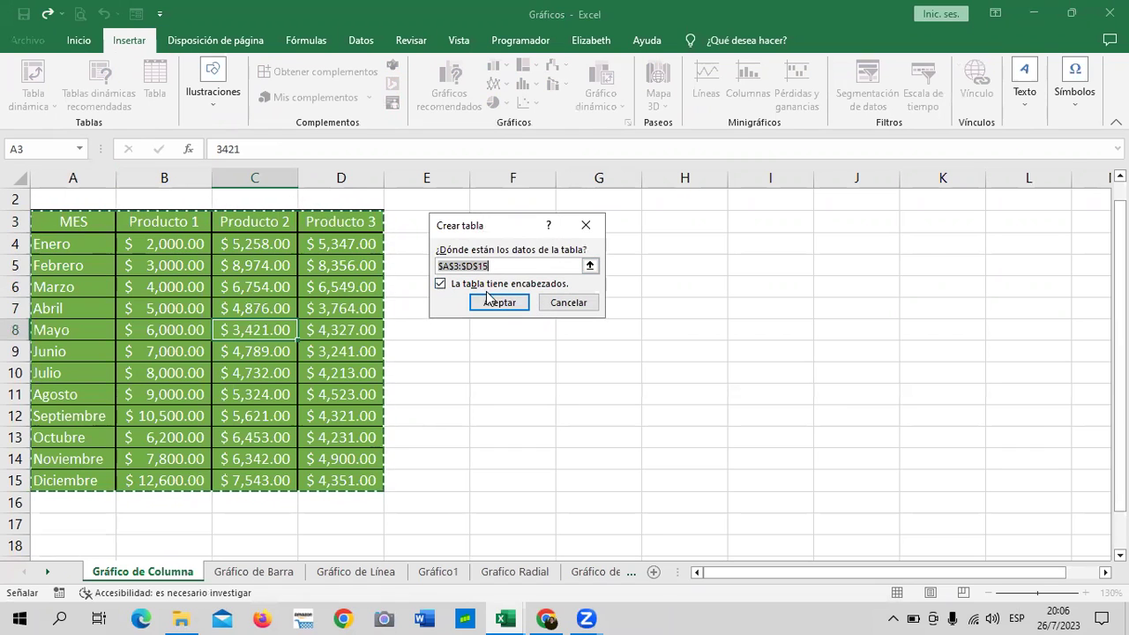
left_click(499, 302)
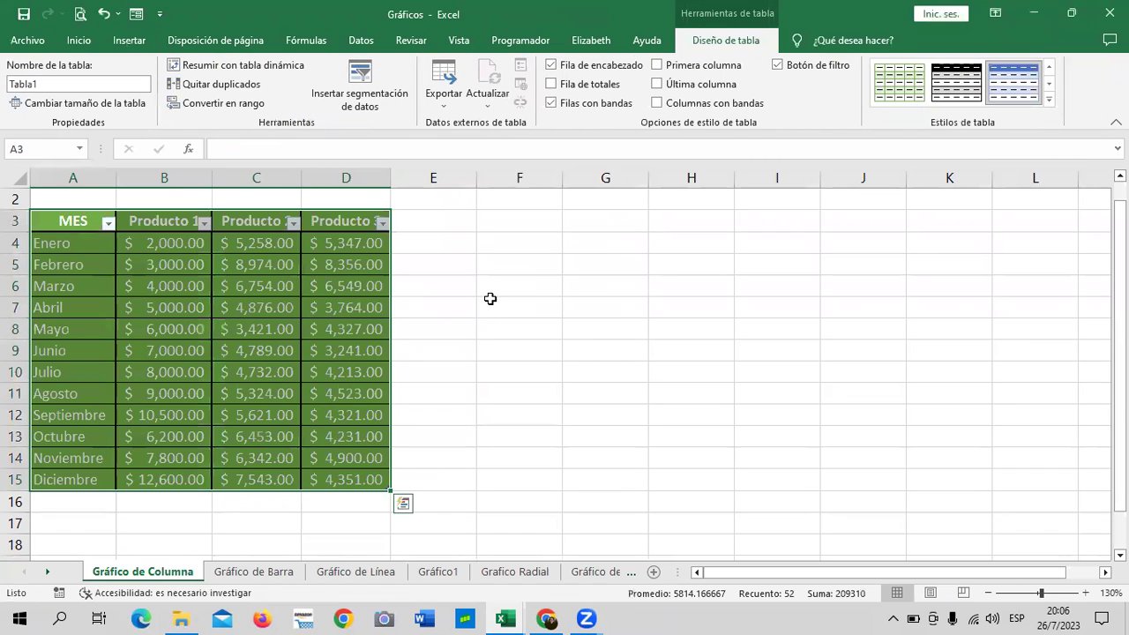
left_click(308, 353)
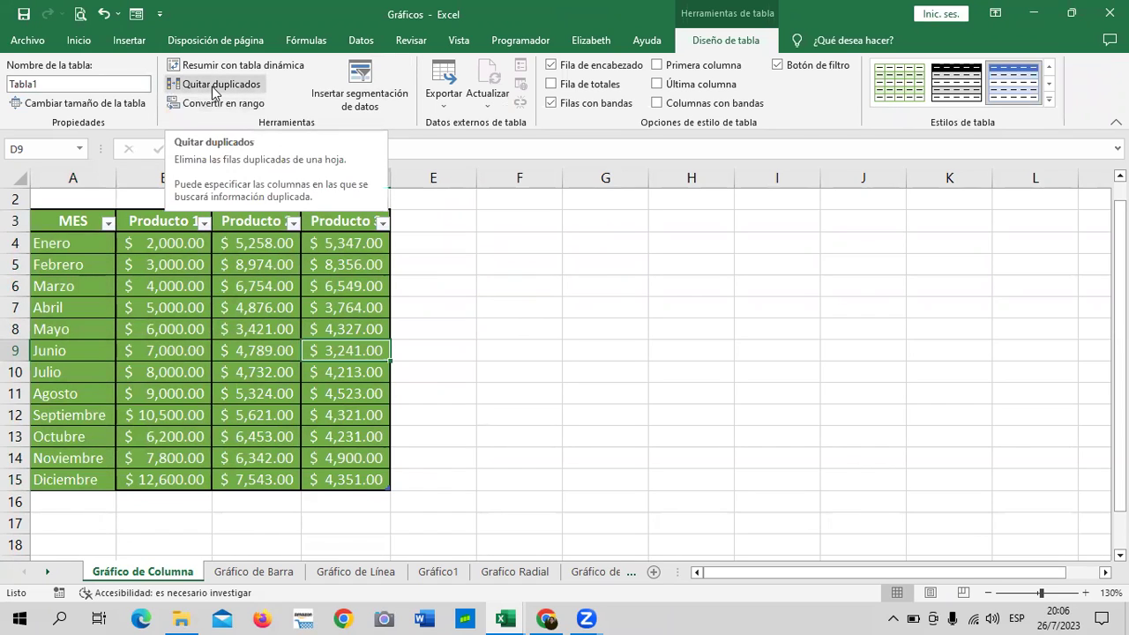
Rename the table from Tabla1 to 'columnas'.
left_click(57, 84)
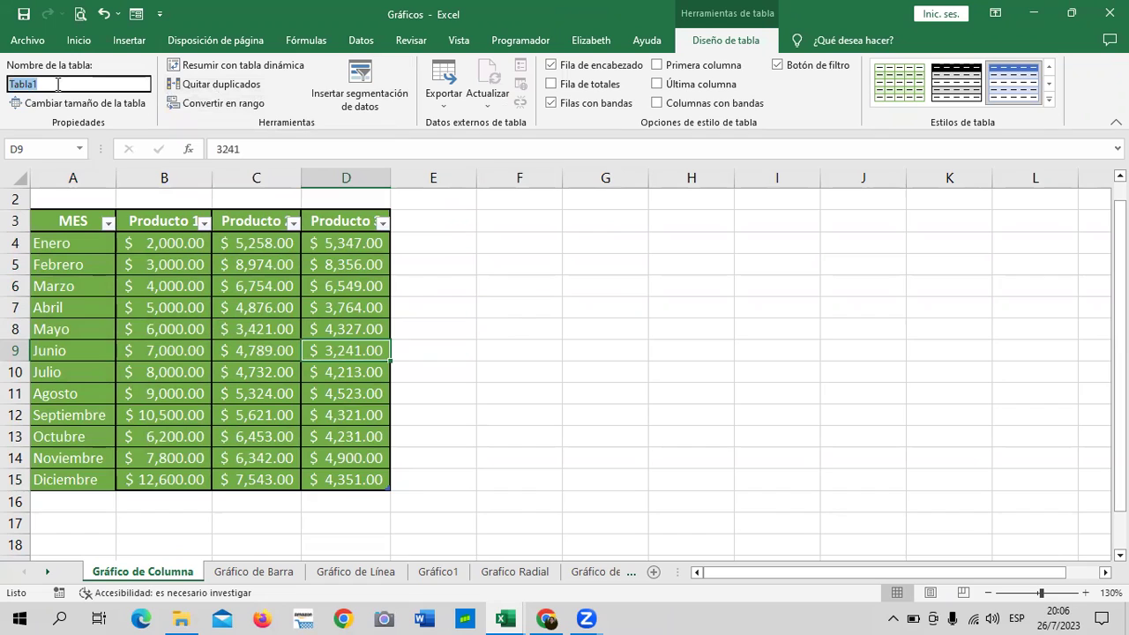
key("BackSpace")
type("columnas")
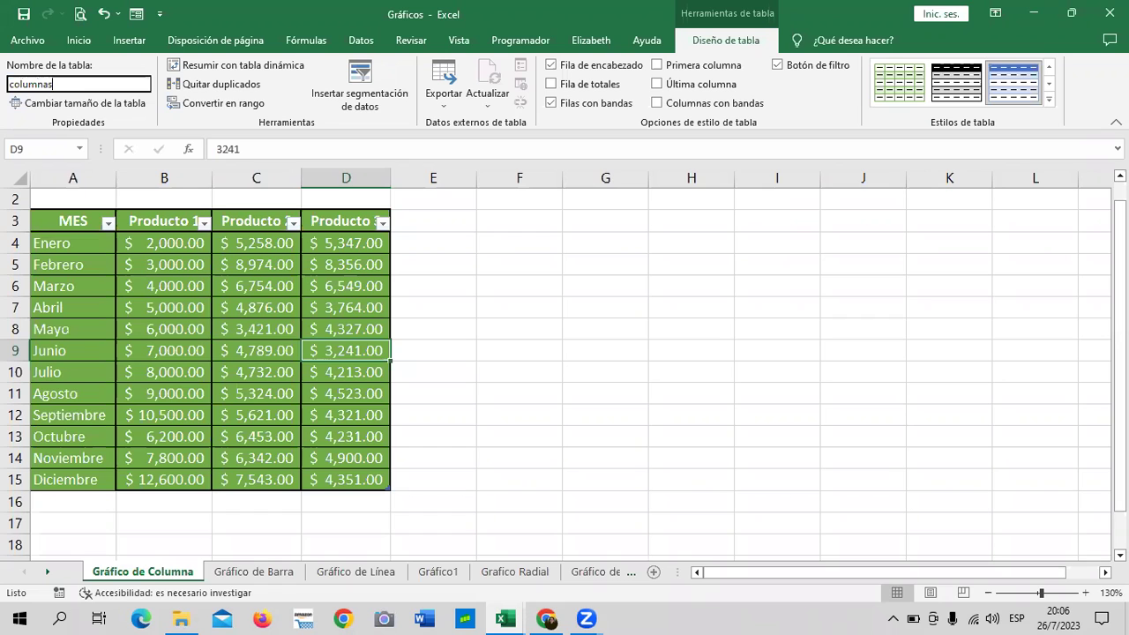
key("Return")
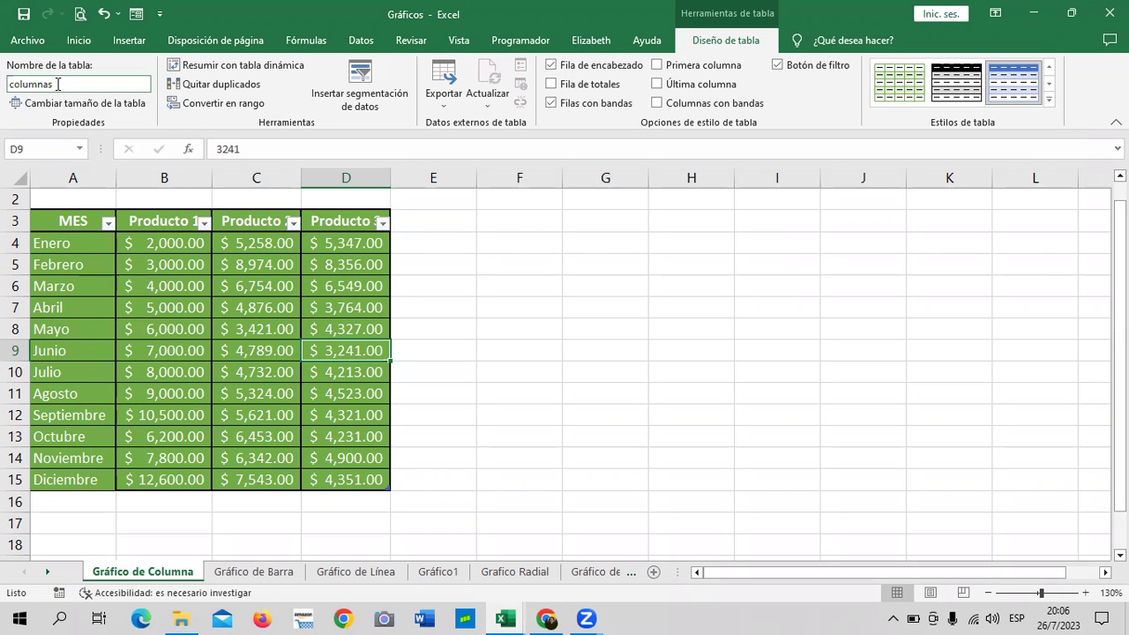
left_click(499, 273)
left_click(220, 326)
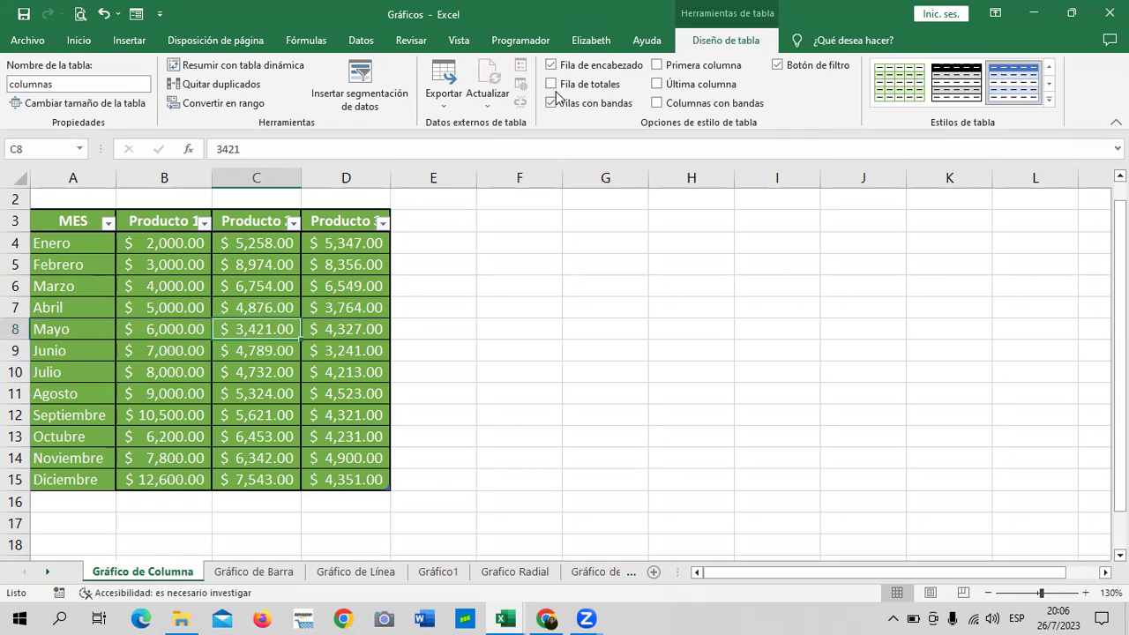
Turn on the totals row, keep Suma in D16, and widen column D.
left_click(552, 85)
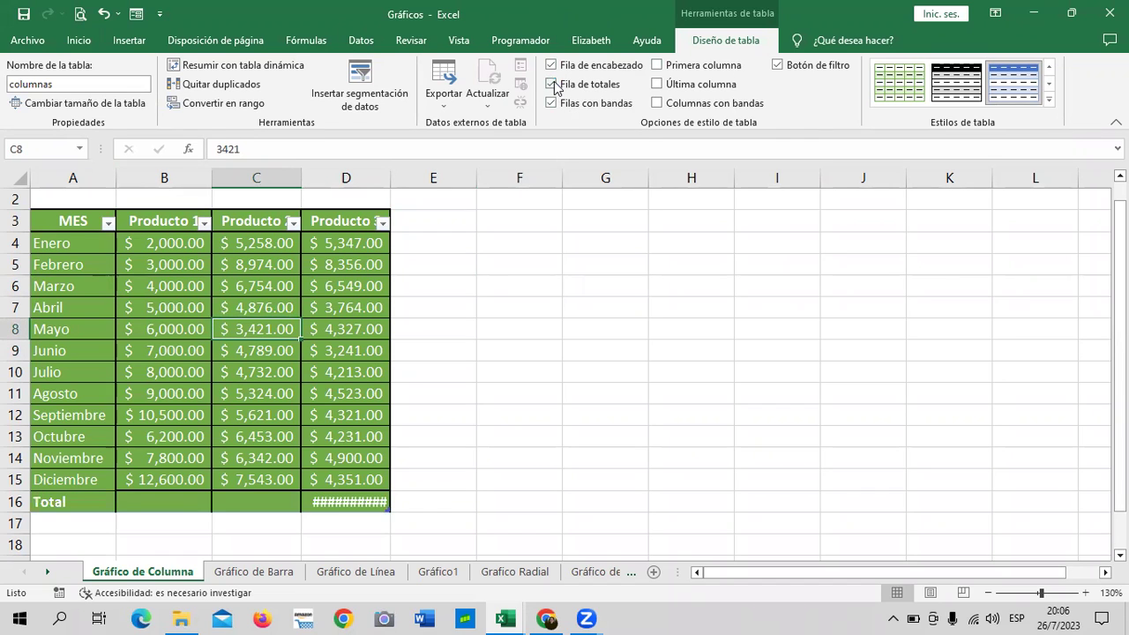
left_click(328, 501)
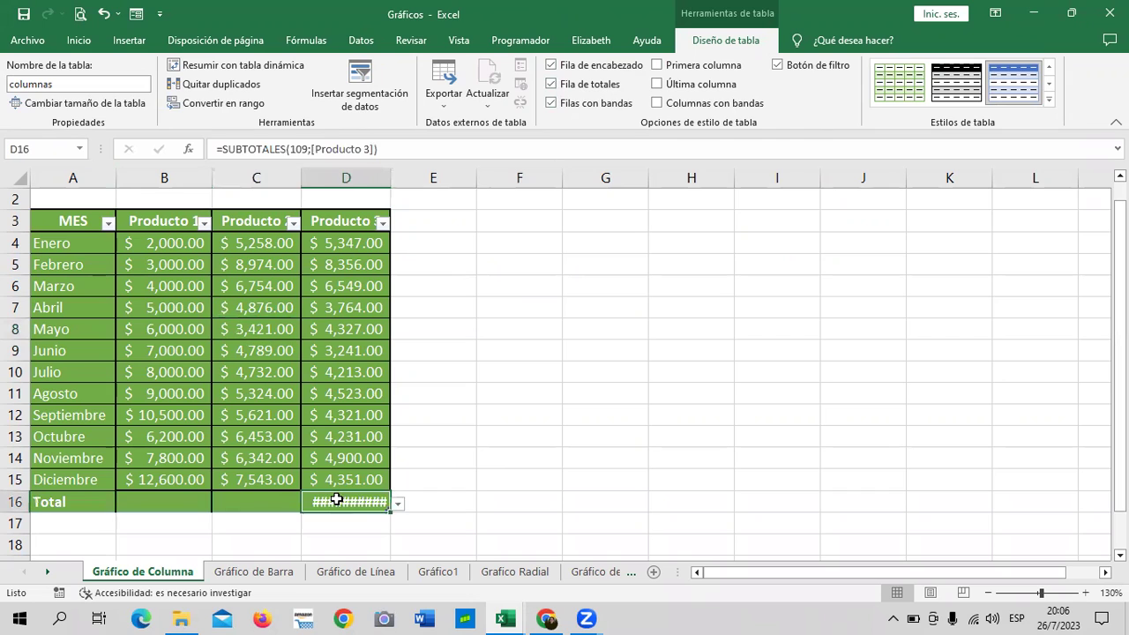
left_click(397, 504)
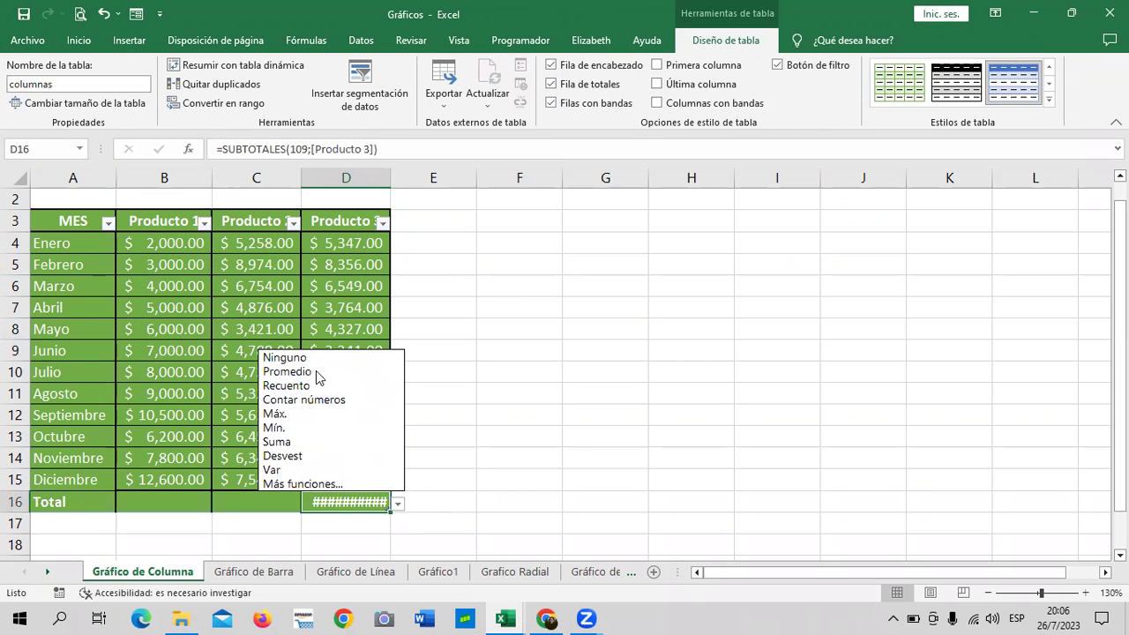
left_click(309, 441)
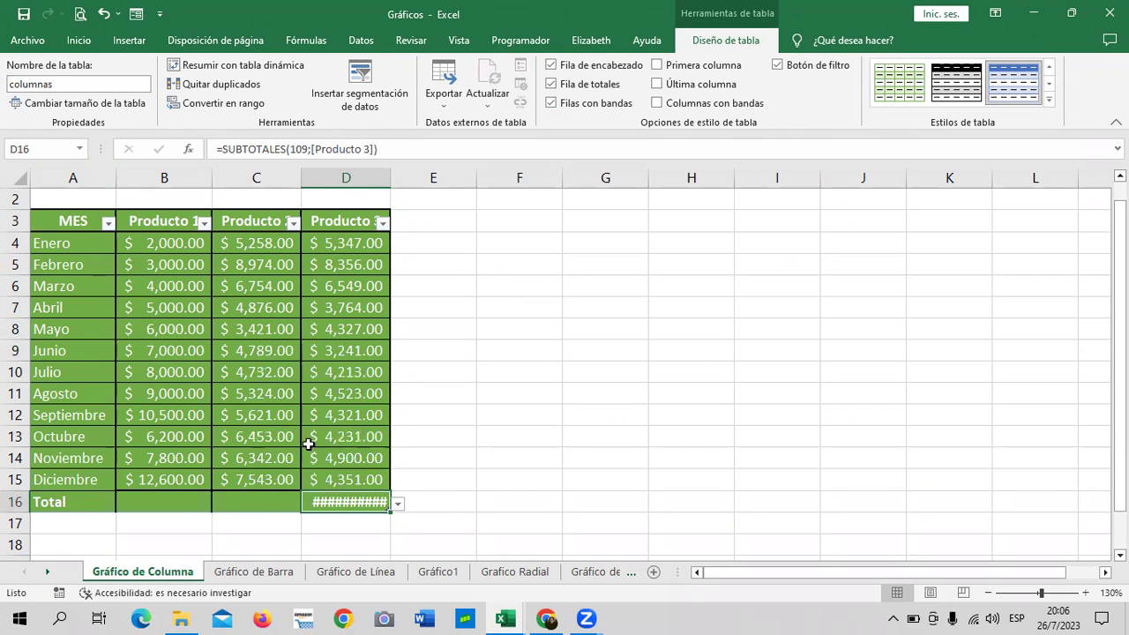
left_click_drag(390, 176, 405, 175)
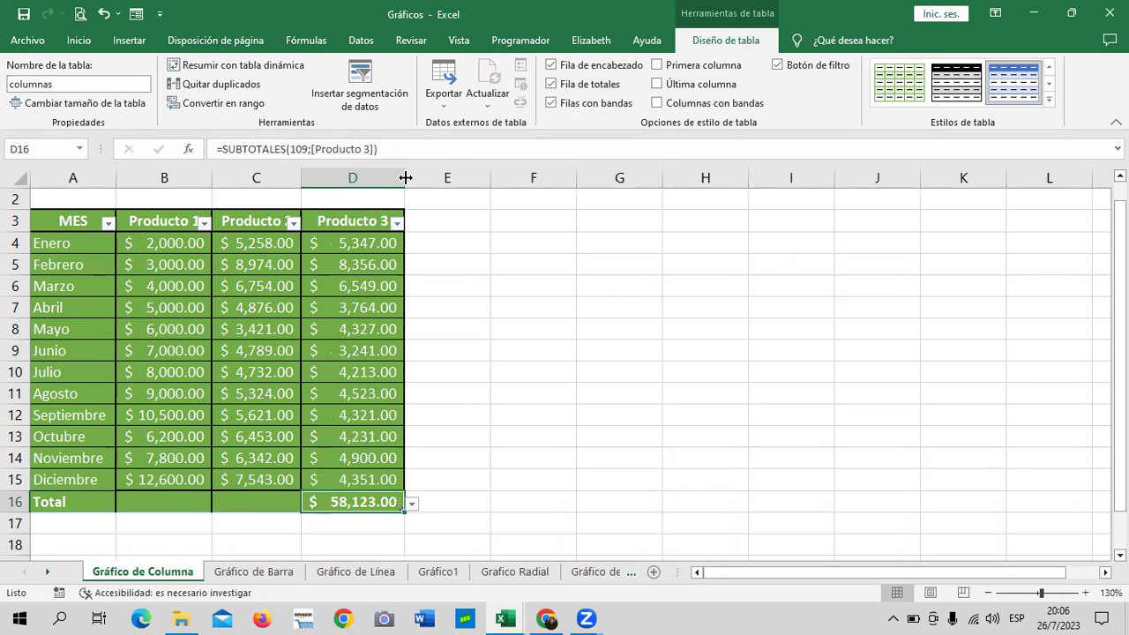
left_click(569, 488)
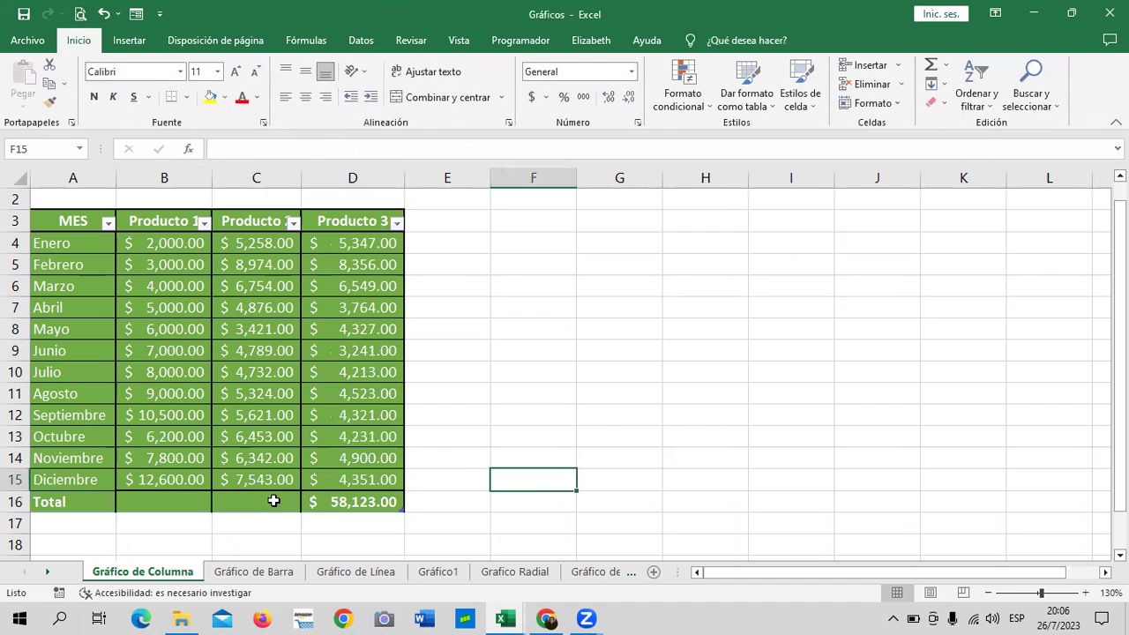
Set C16 to Contar números then Máx., B16 to Mín., then remove the totals row.
left_click(273, 500)
left_click(308, 501)
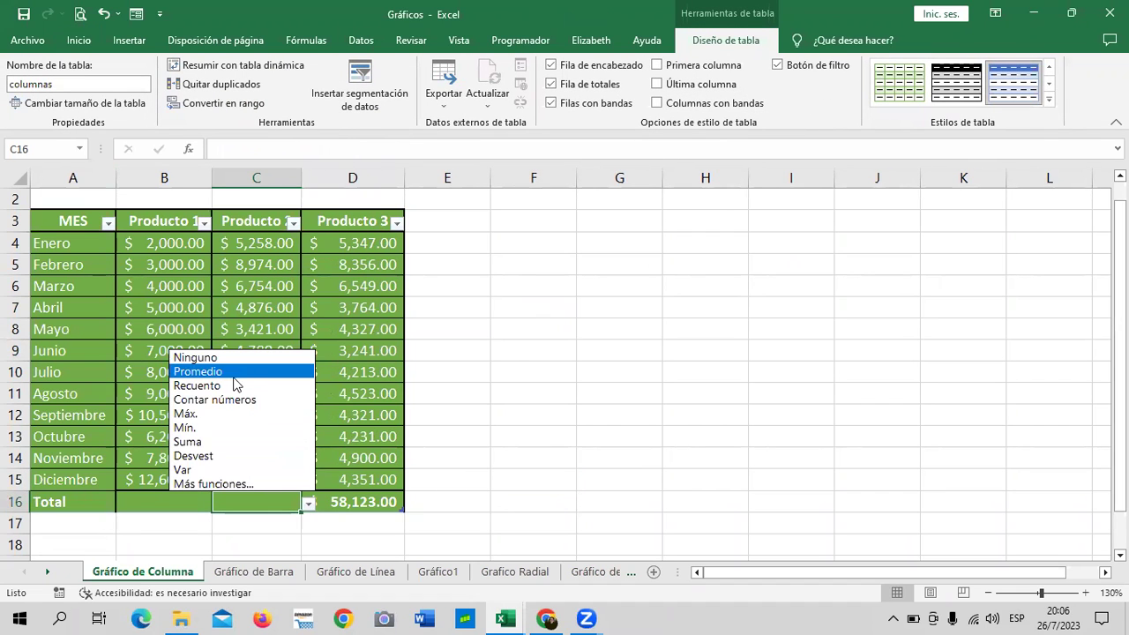
left_click(237, 399)
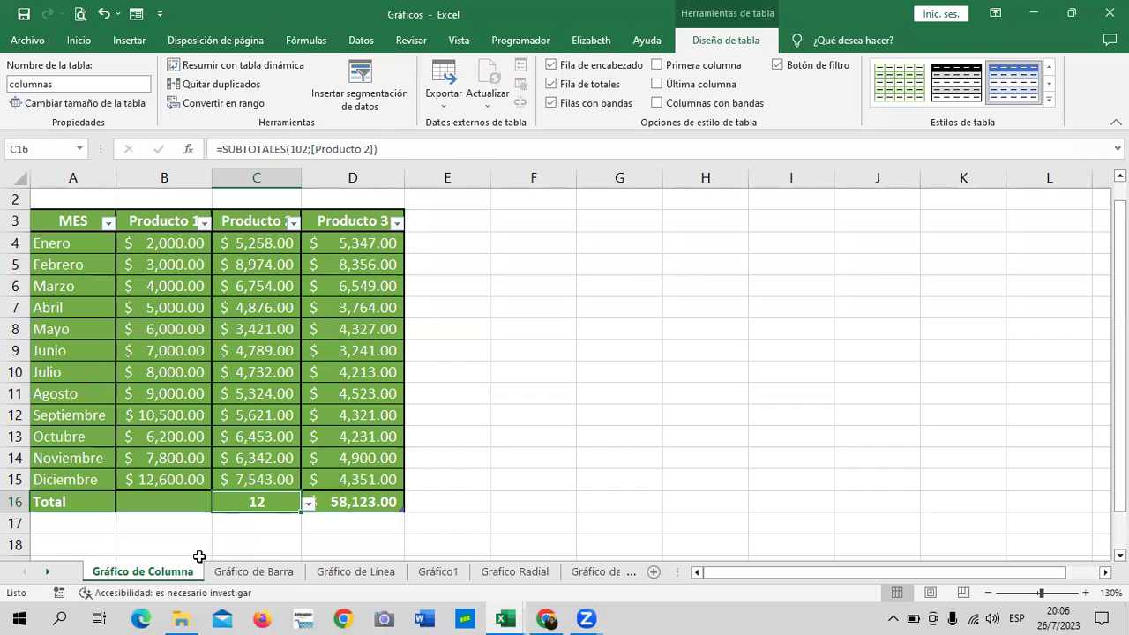
left_click(305, 502)
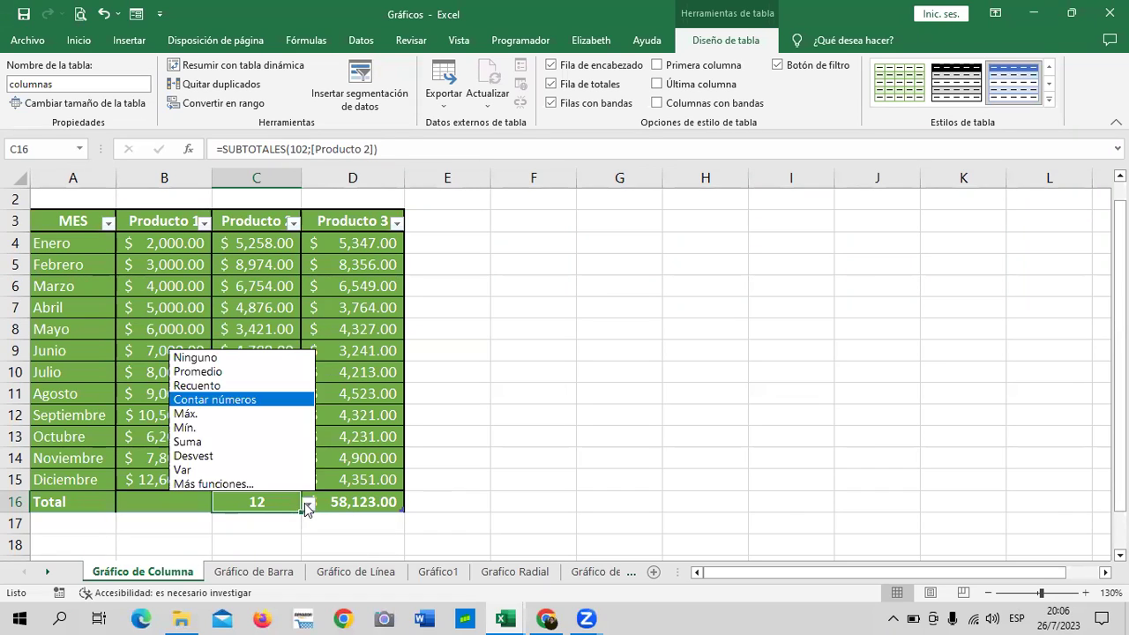
left_click(217, 415)
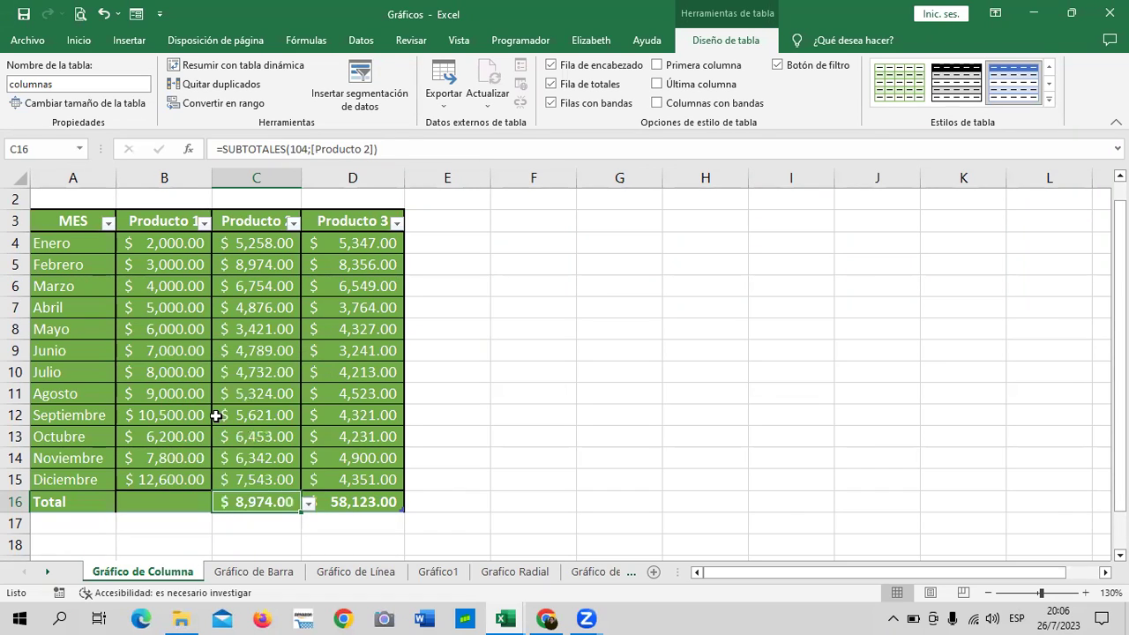
left_click(157, 501)
left_click(218, 503)
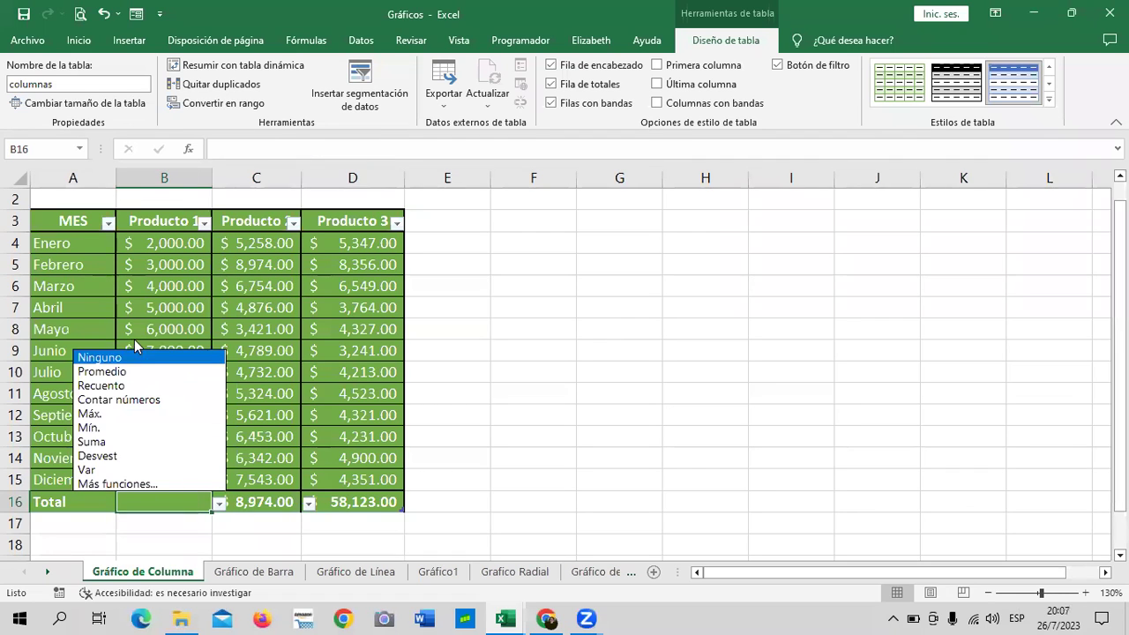
left_click(97, 428)
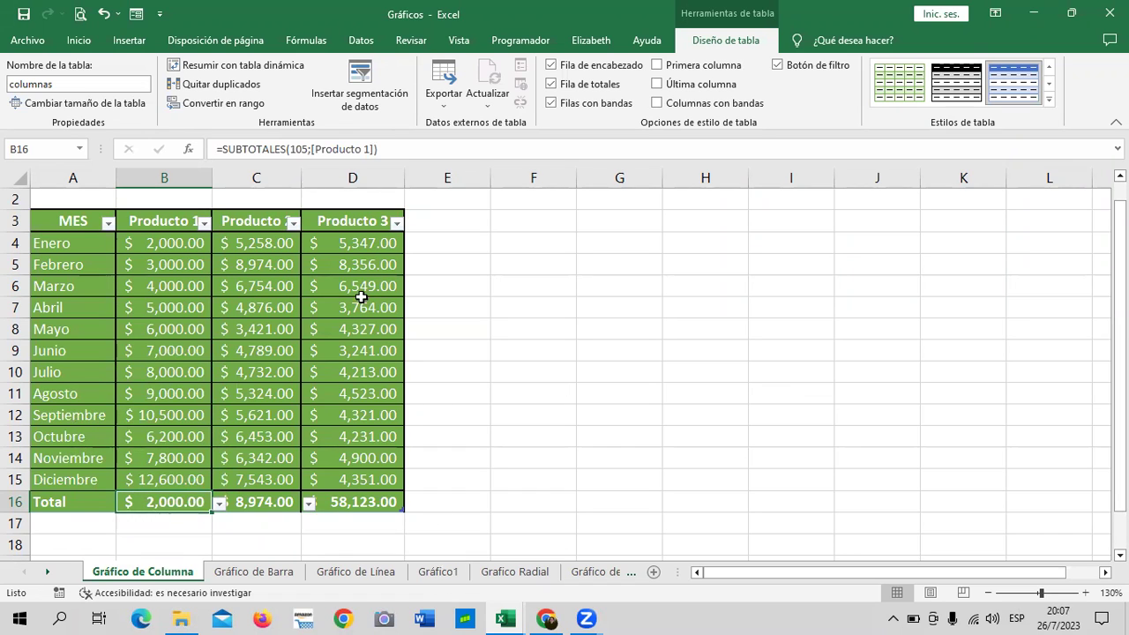
left_click(272, 404)
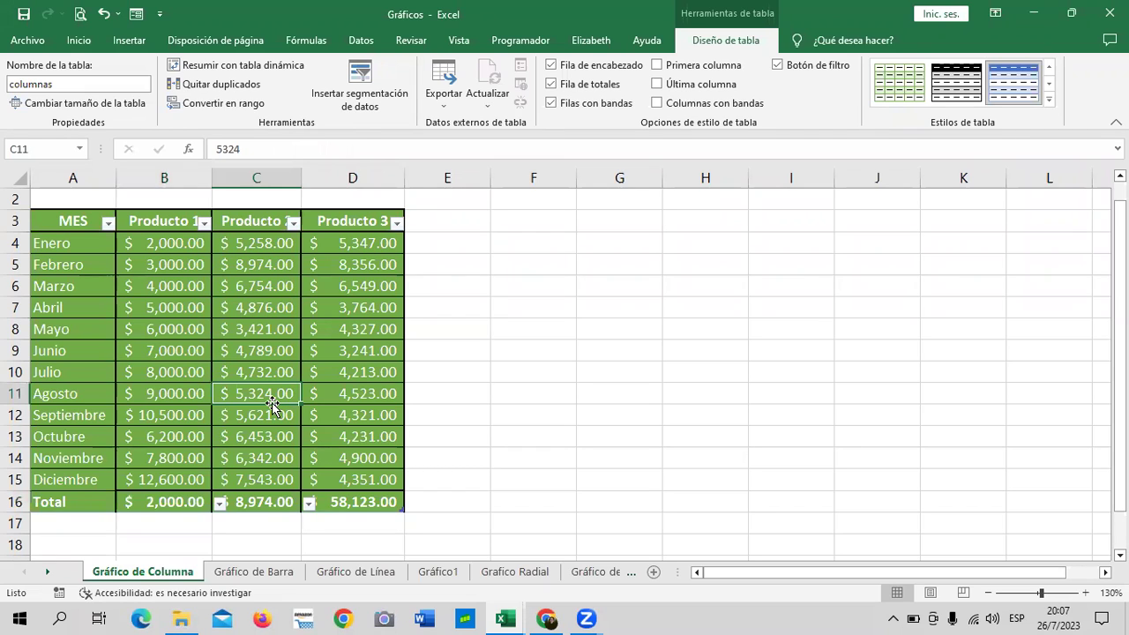
left_click(552, 85)
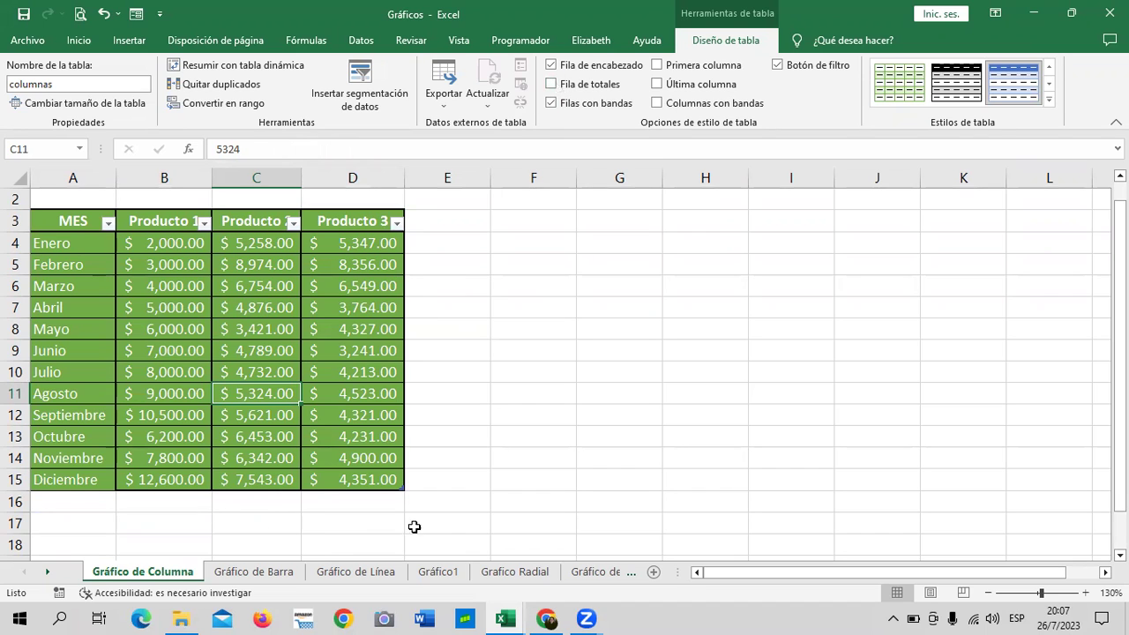
Type 'enero' in A16 so the table grows to row 16, then select B16.
left_click(84, 507)
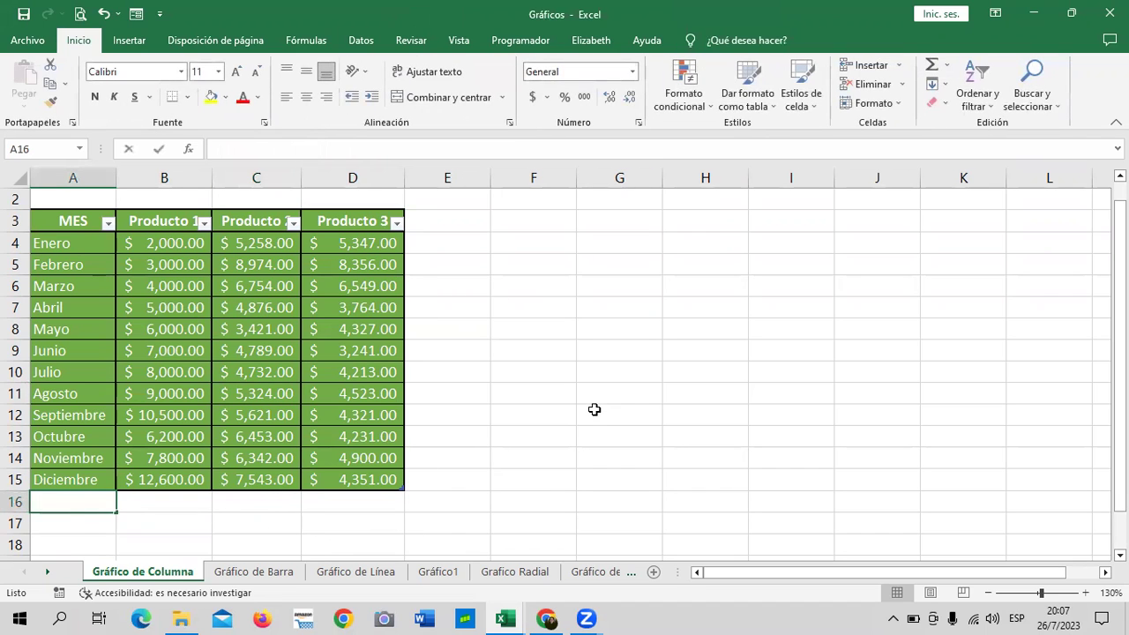
type("enero")
key("Return")
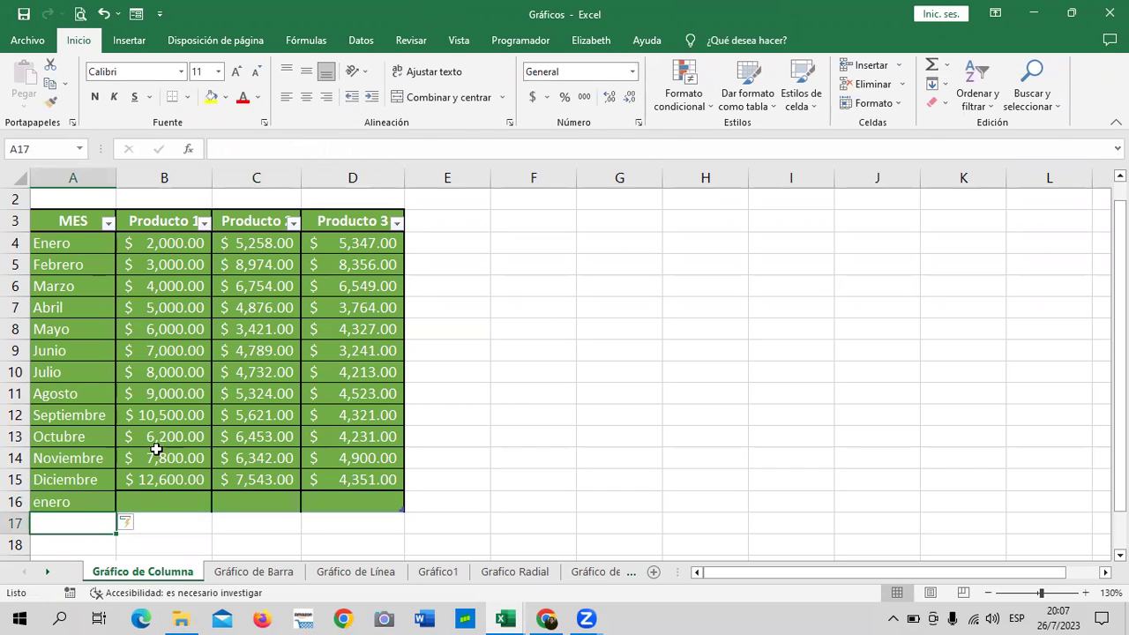
left_click(148, 503)
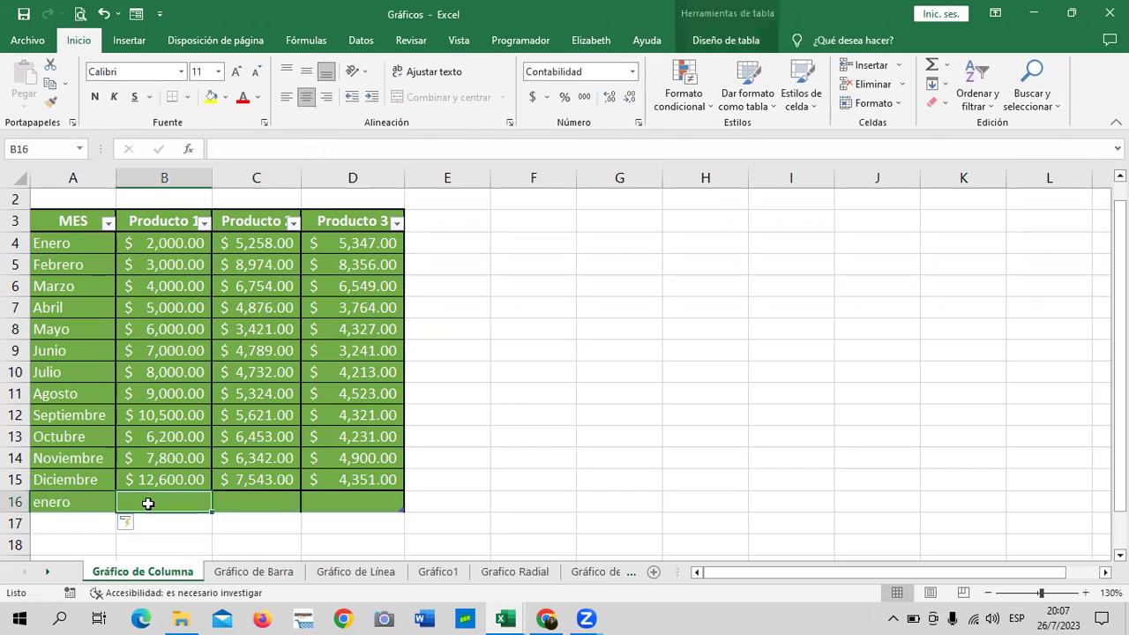
left_click(752, 42)
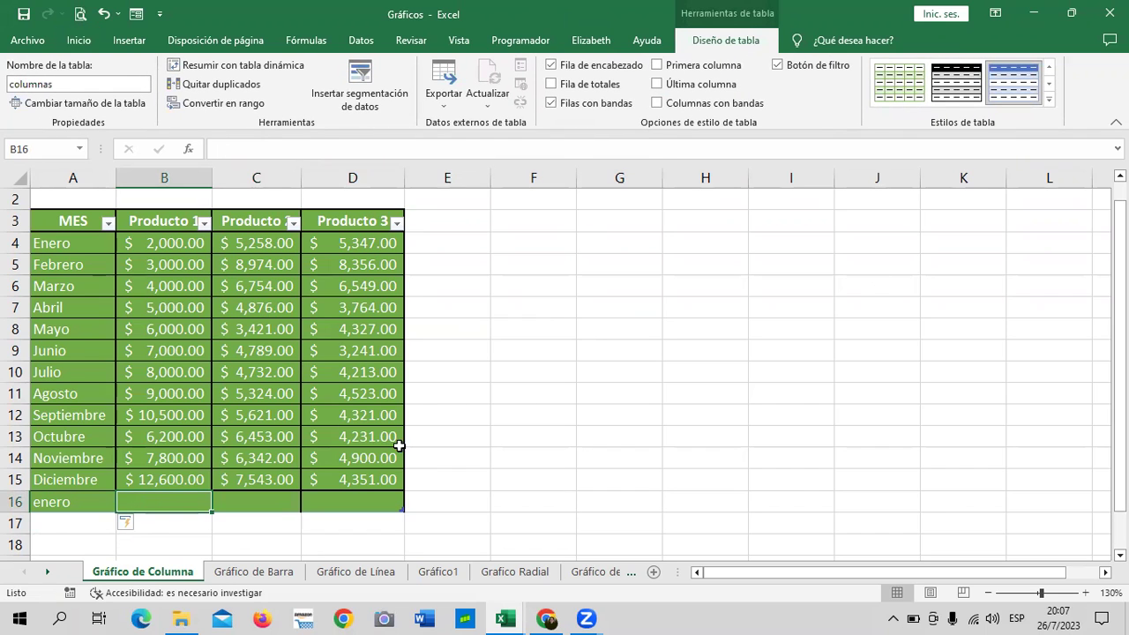
Hide the filter arrows on the table headers.
left_click(777, 65)
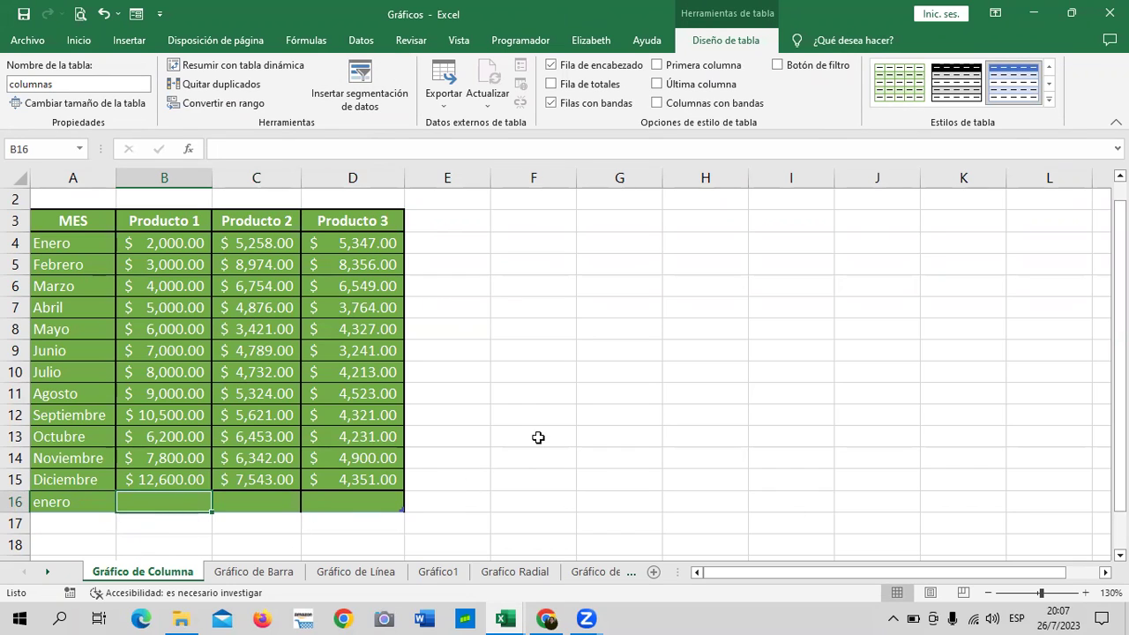
Enter the header 'Producto 4' in E3 so the table extends to column E.
left_click(474, 224)
type("prom")
key("BackSpace")
key("BackSpace")
key("BackSpace")
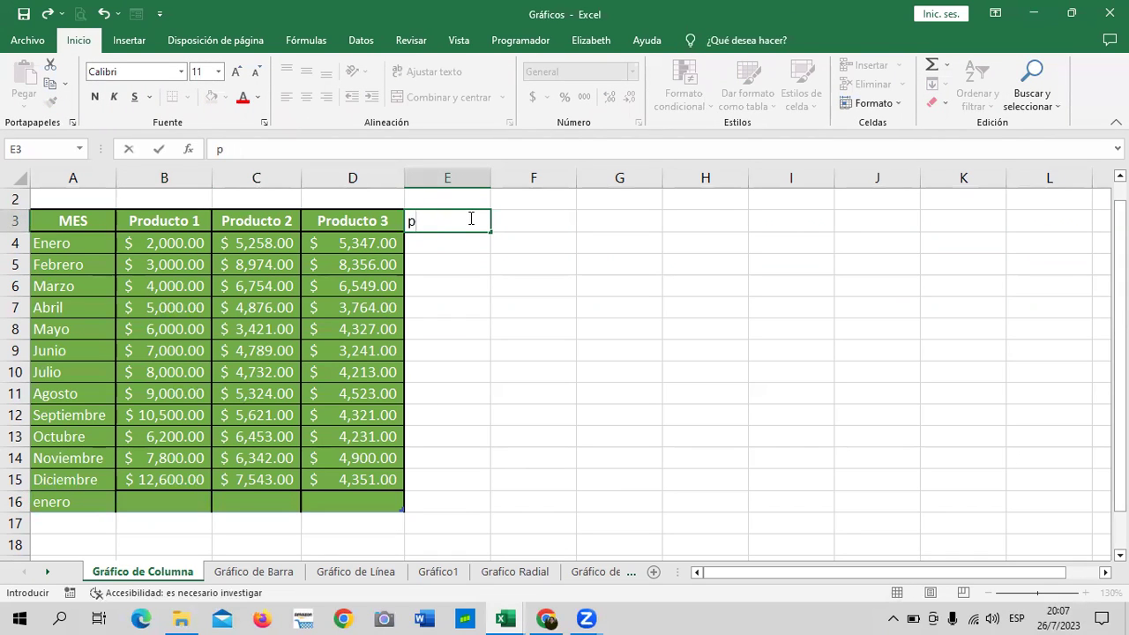
key("Caps_Lock")
key("Caps_Lock")
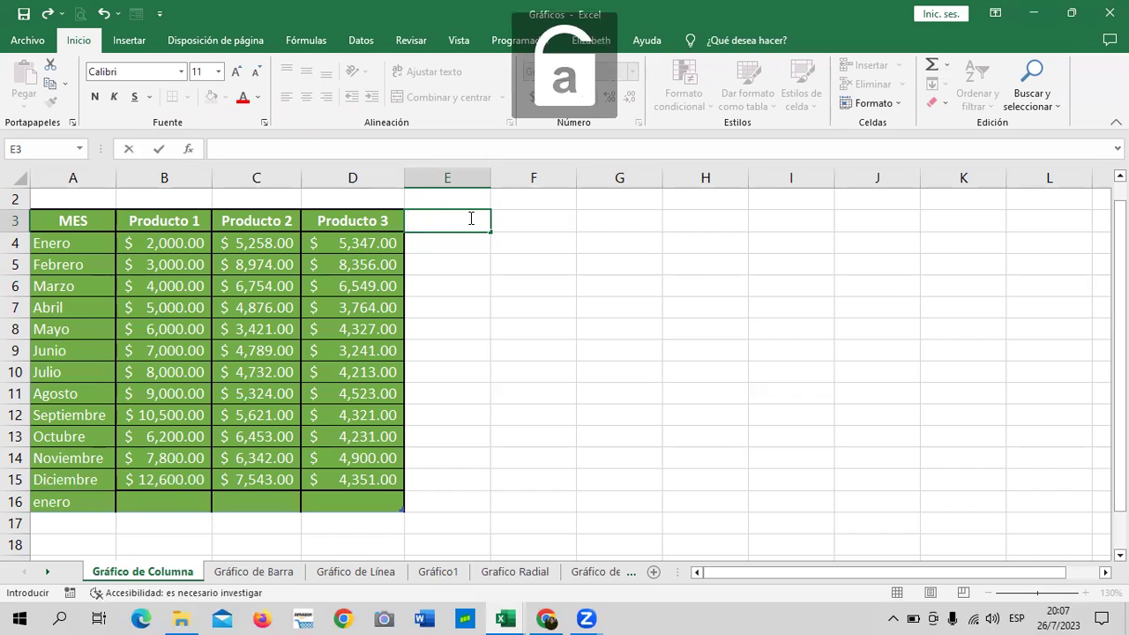
type("Producto 4")
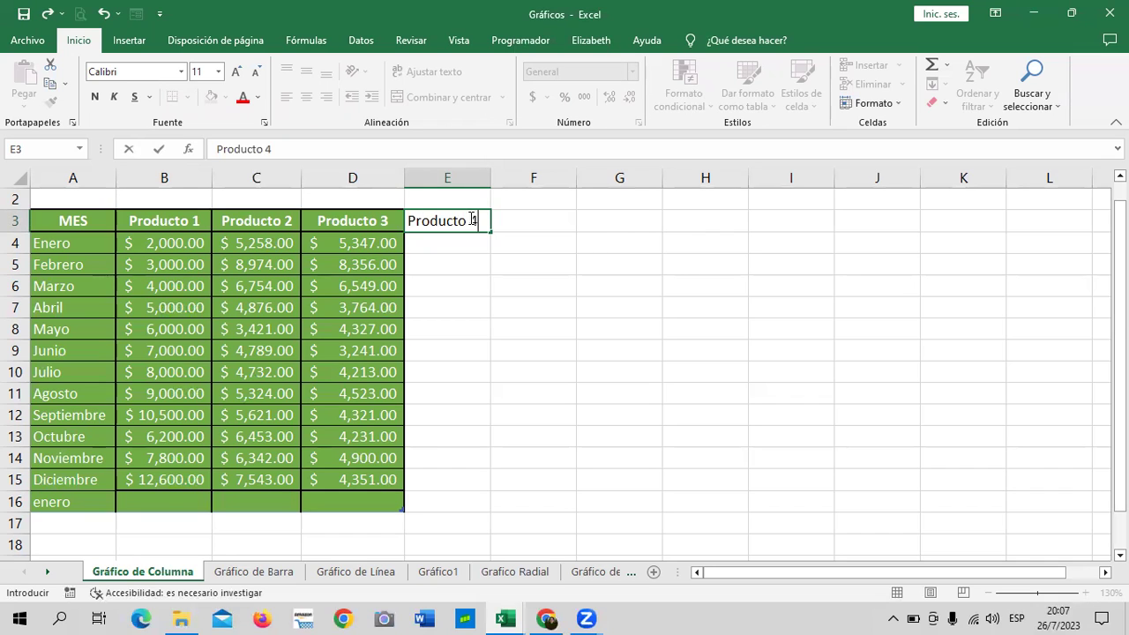
key("Return")
left_click(655, 371)
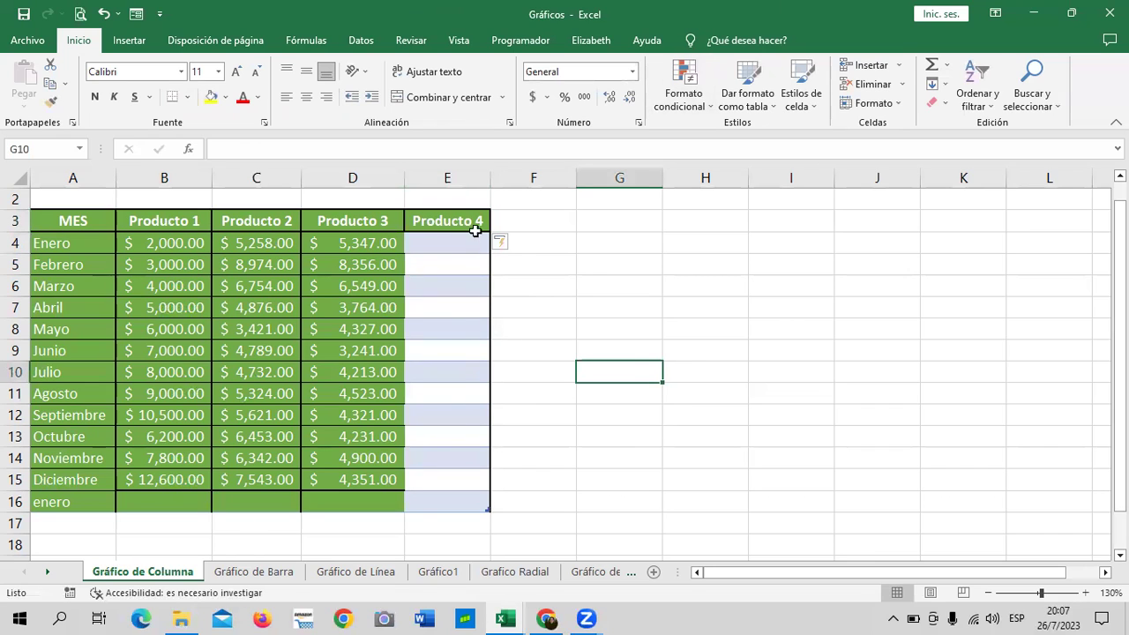
left_click(508, 245)
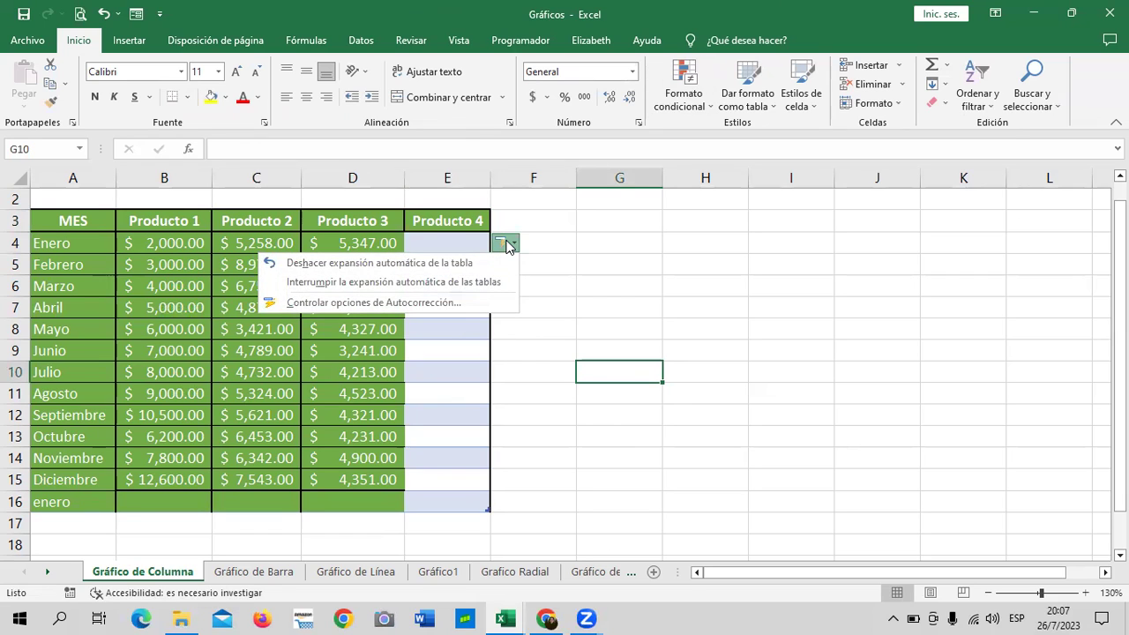
left_click(441, 301)
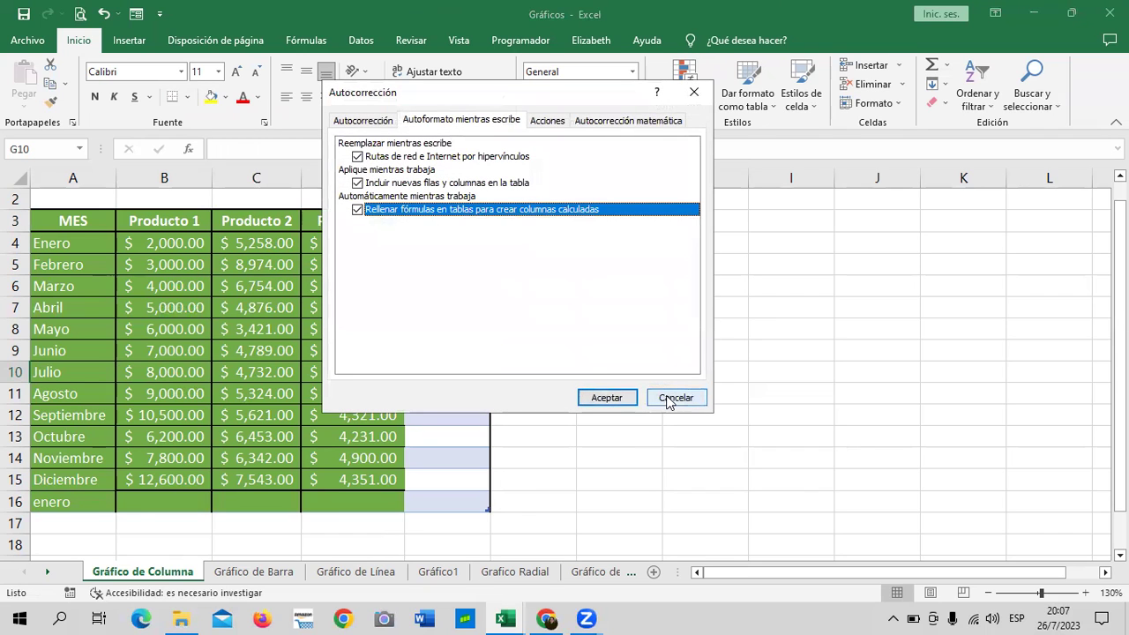
left_click(607, 398)
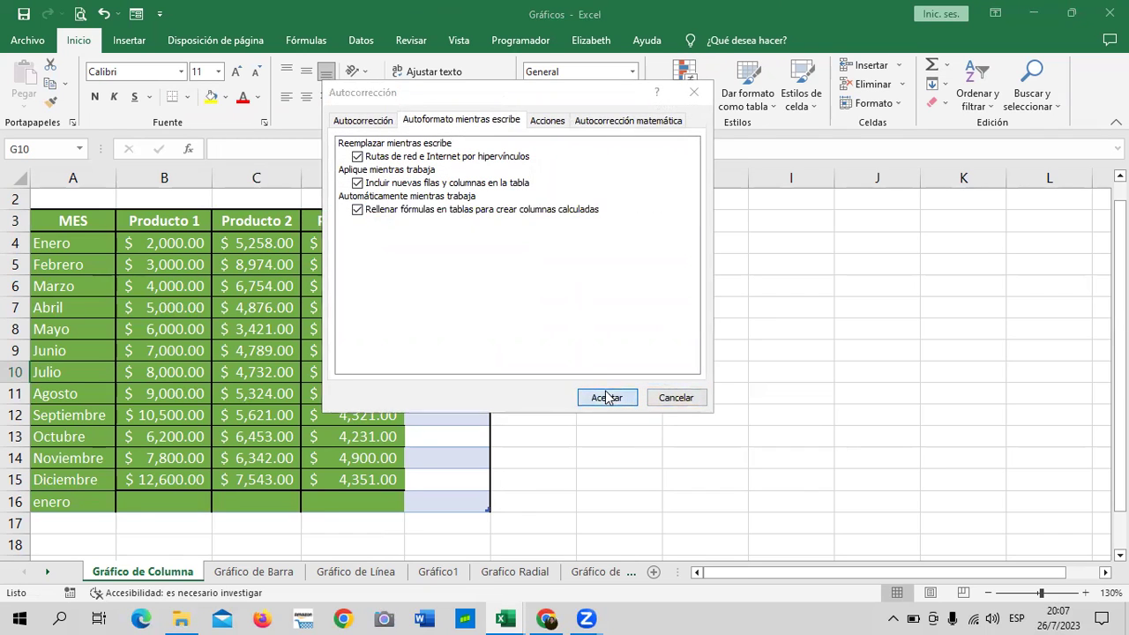
left_click(502, 243)
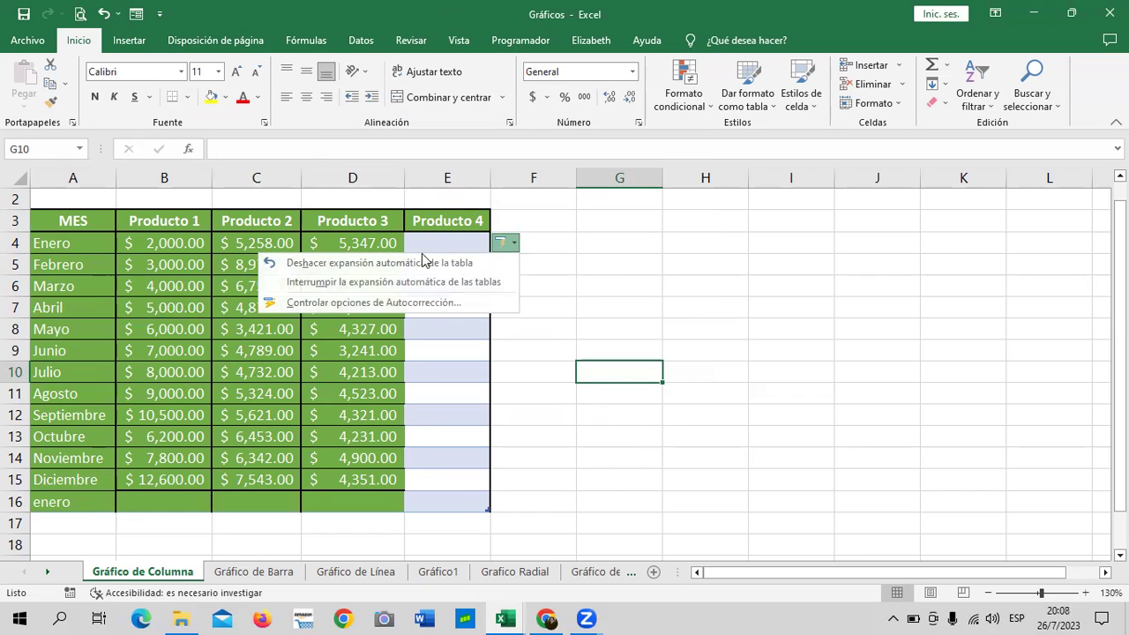
left_click(437, 281)
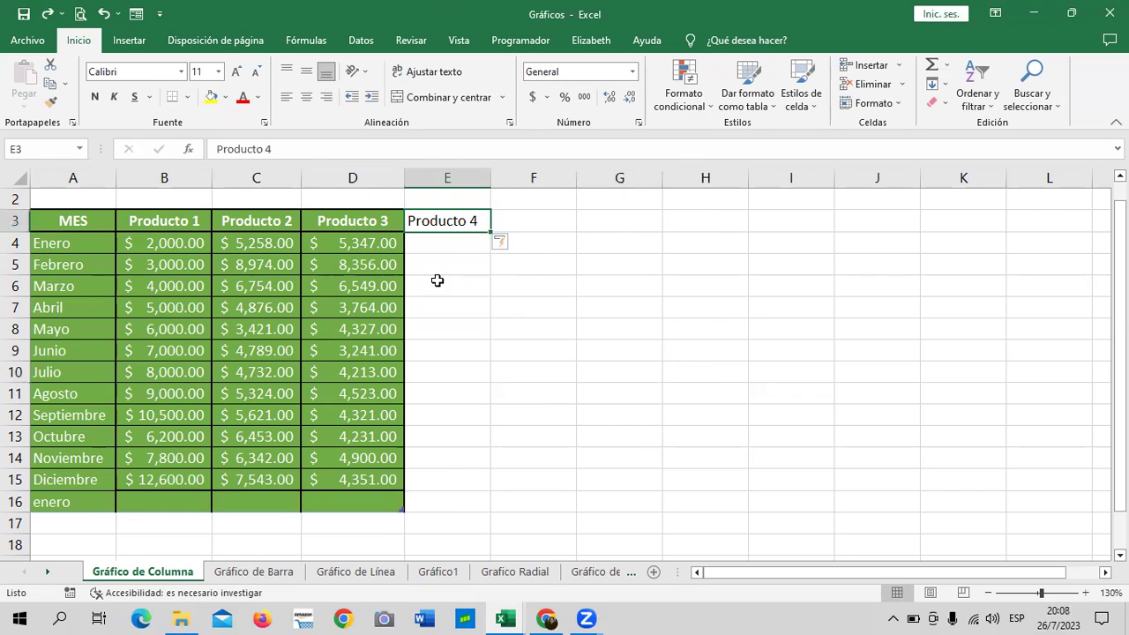
left_click(621, 278)
left_click(423, 227)
left_click(504, 242)
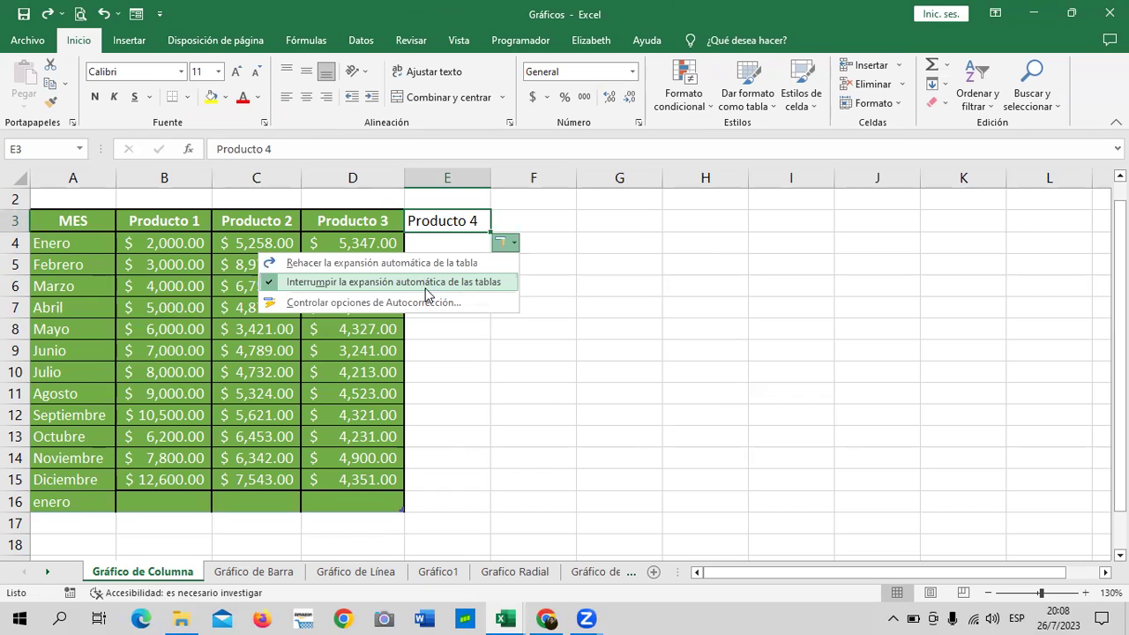
left_click(431, 264)
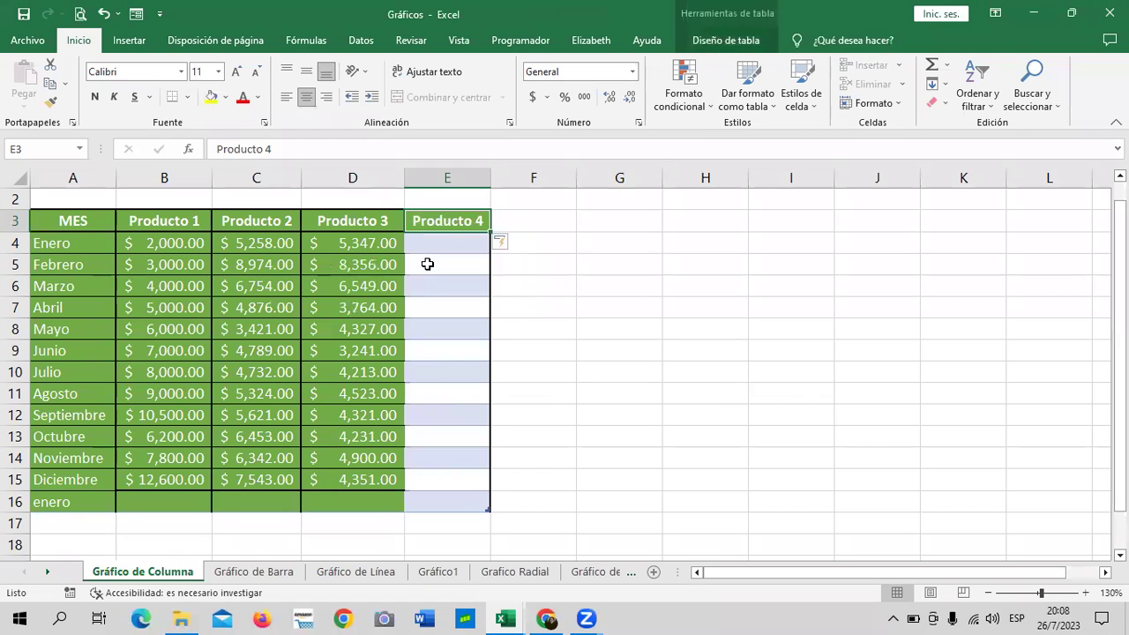
left_click(500, 242)
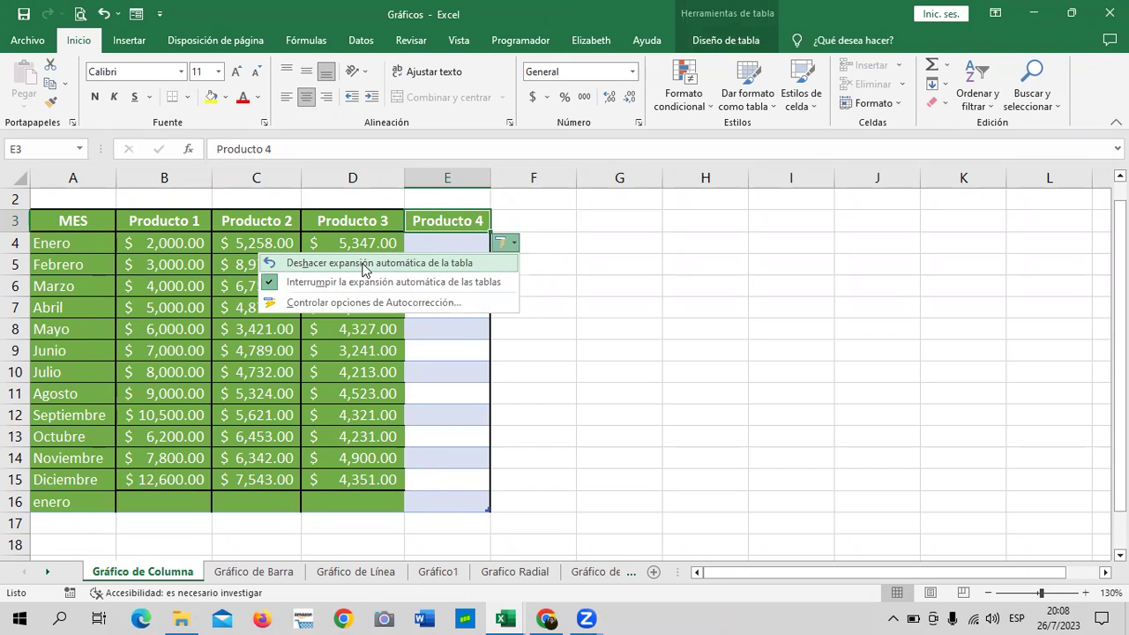
left_click(364, 263)
left_click(503, 242)
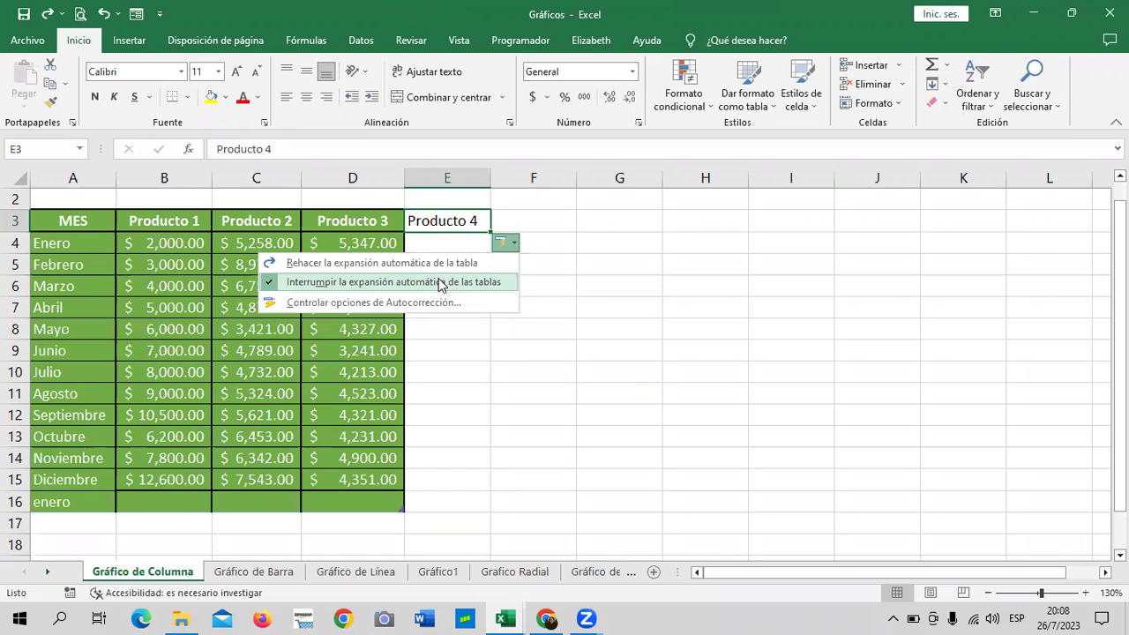
left_click(440, 262)
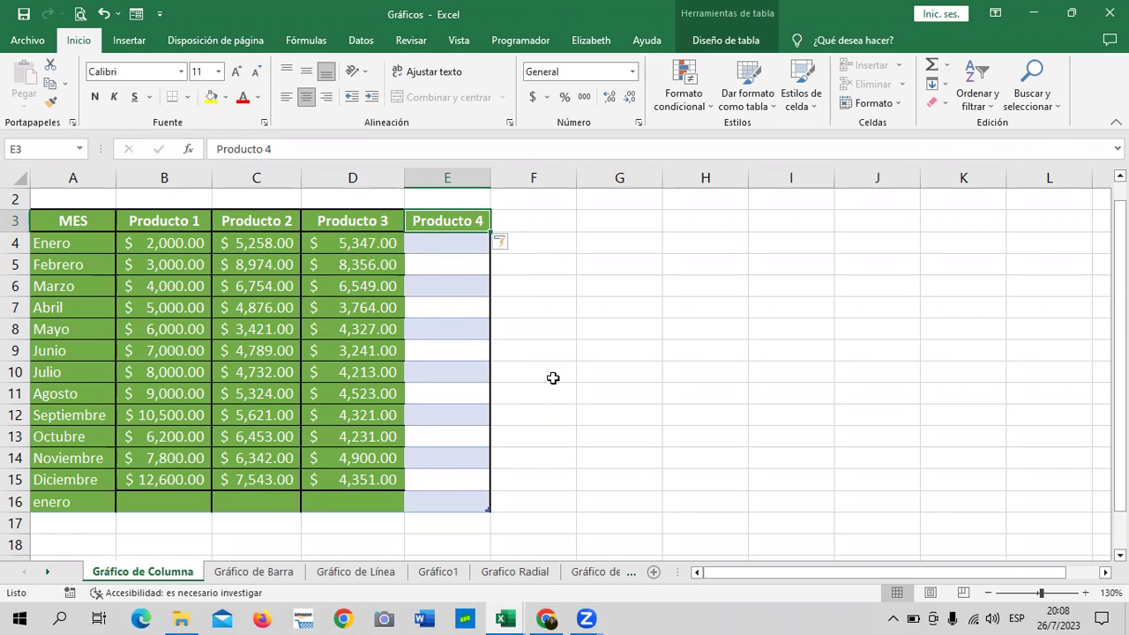
left_click(611, 330)
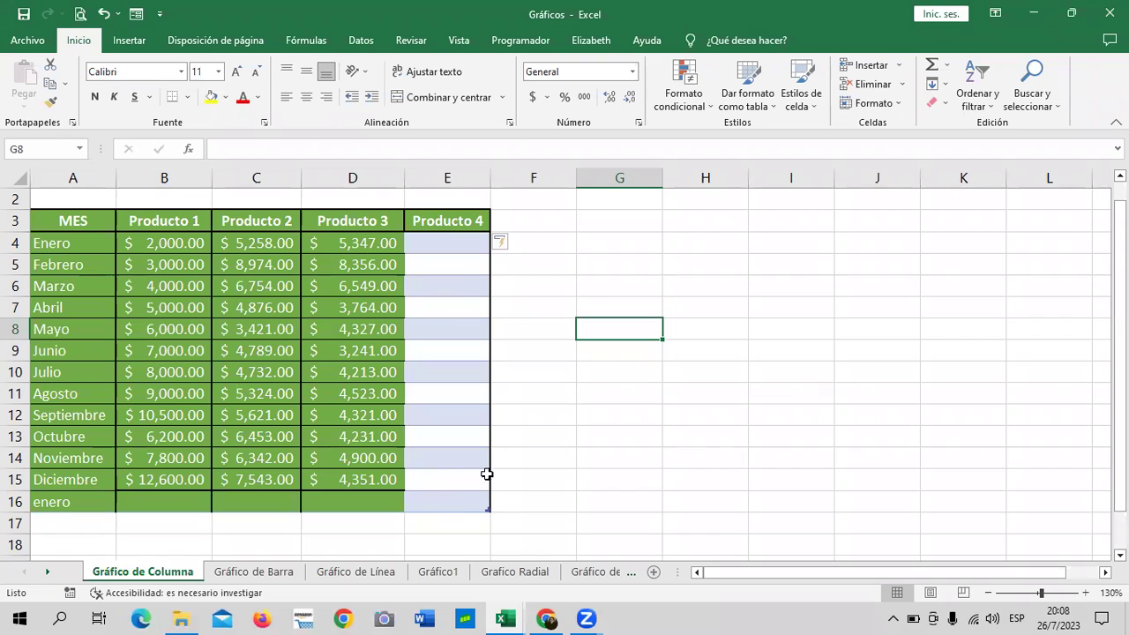
Clear the 'enero' entry from cell A16.
left_click(436, 245)
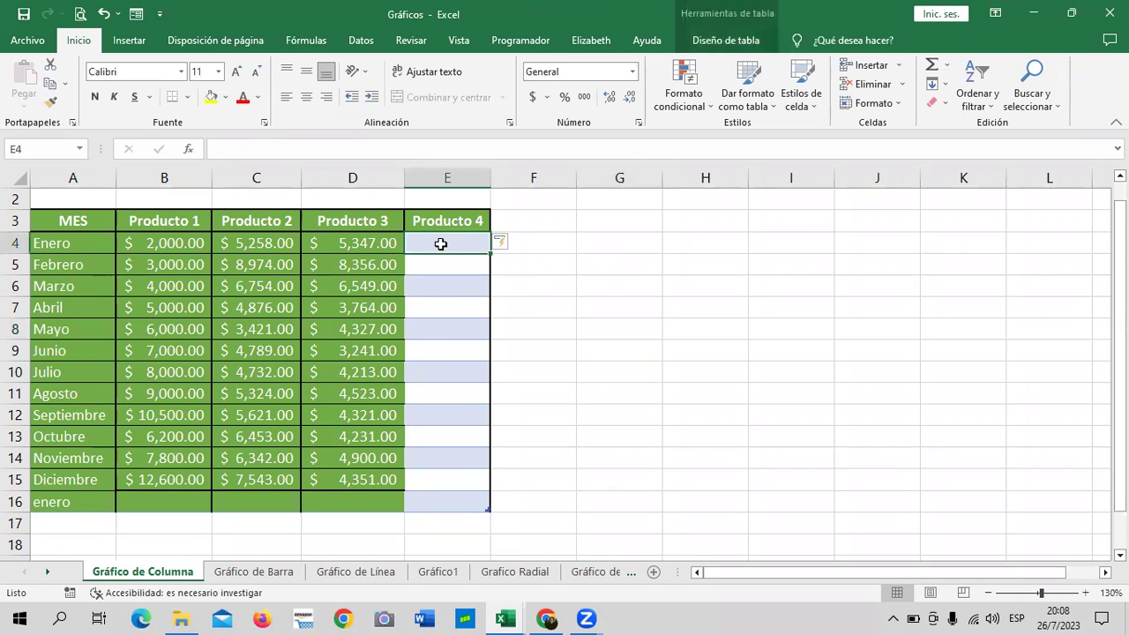
left_click(659, 278)
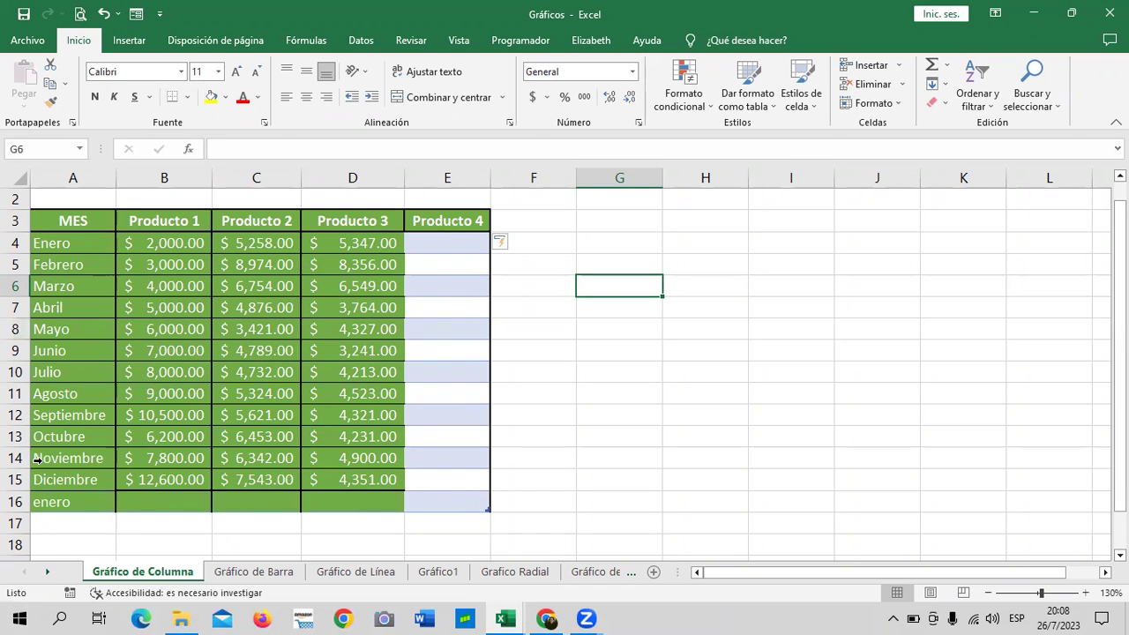
left_click(72, 502)
key("Delete")
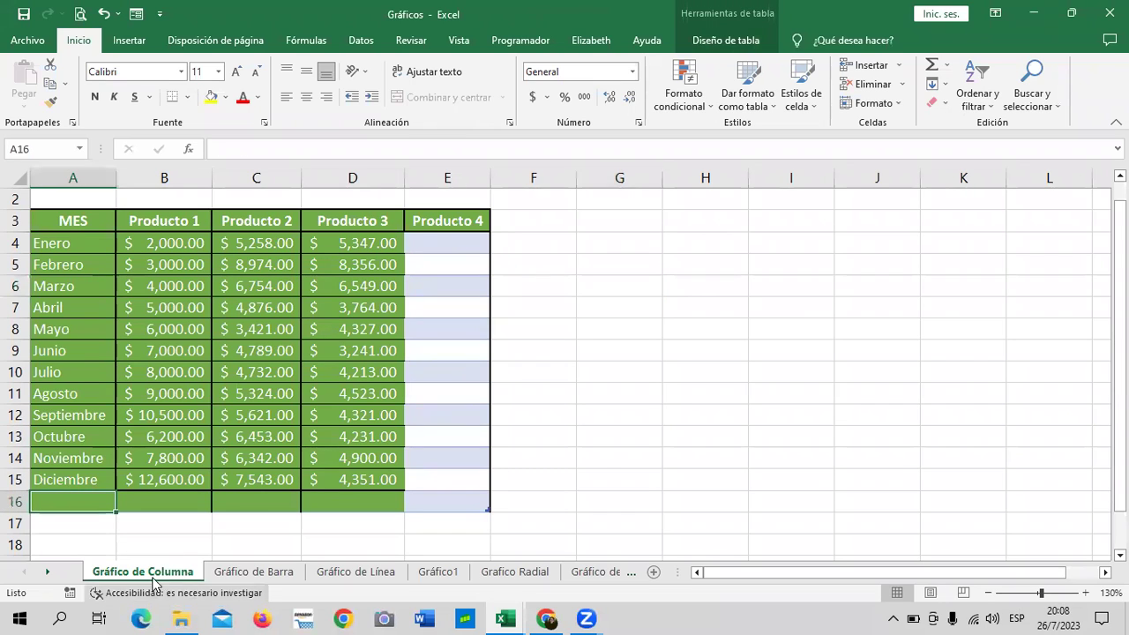
left_click(721, 457)
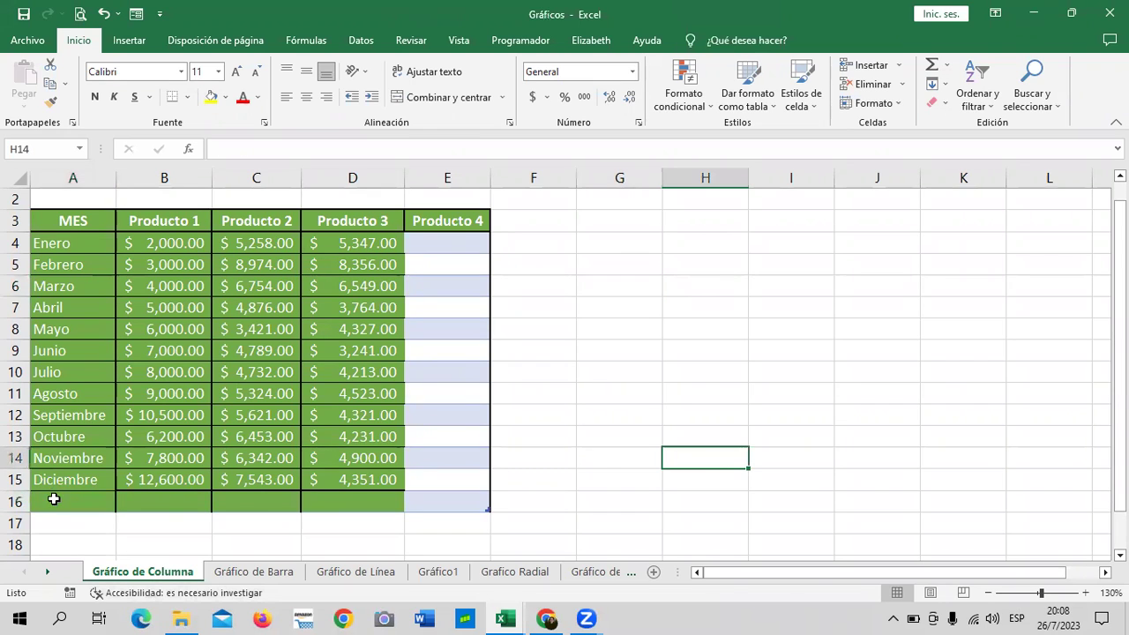
Apply the Cálculo cell style to table row 16, A16 through E16.
left_click_drag(50, 499, 484, 499)
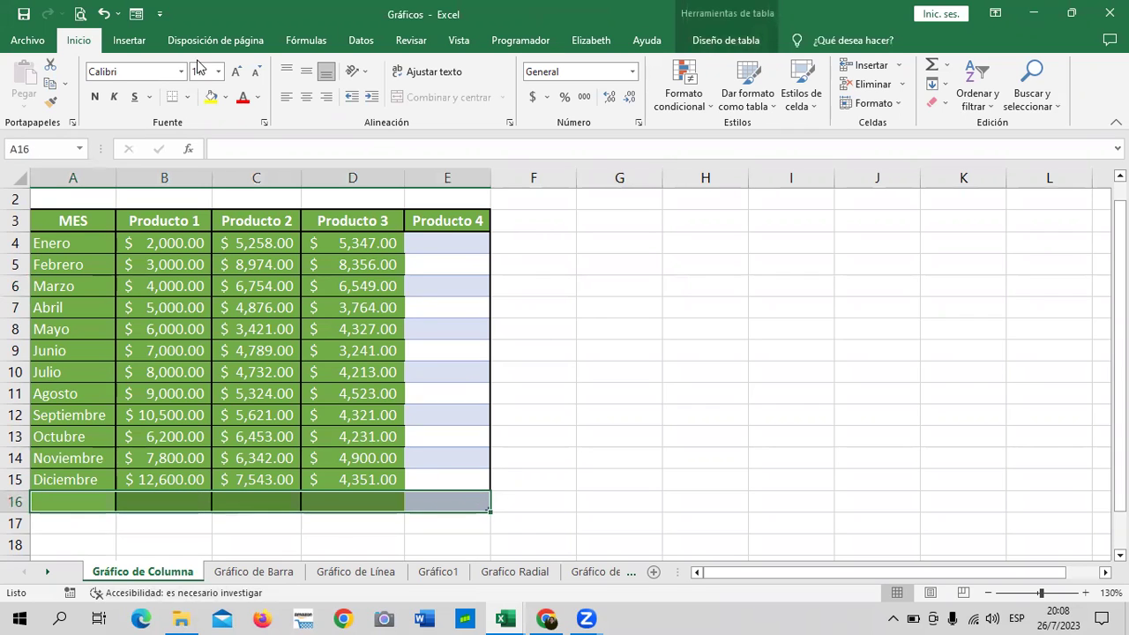
left_click(800, 92)
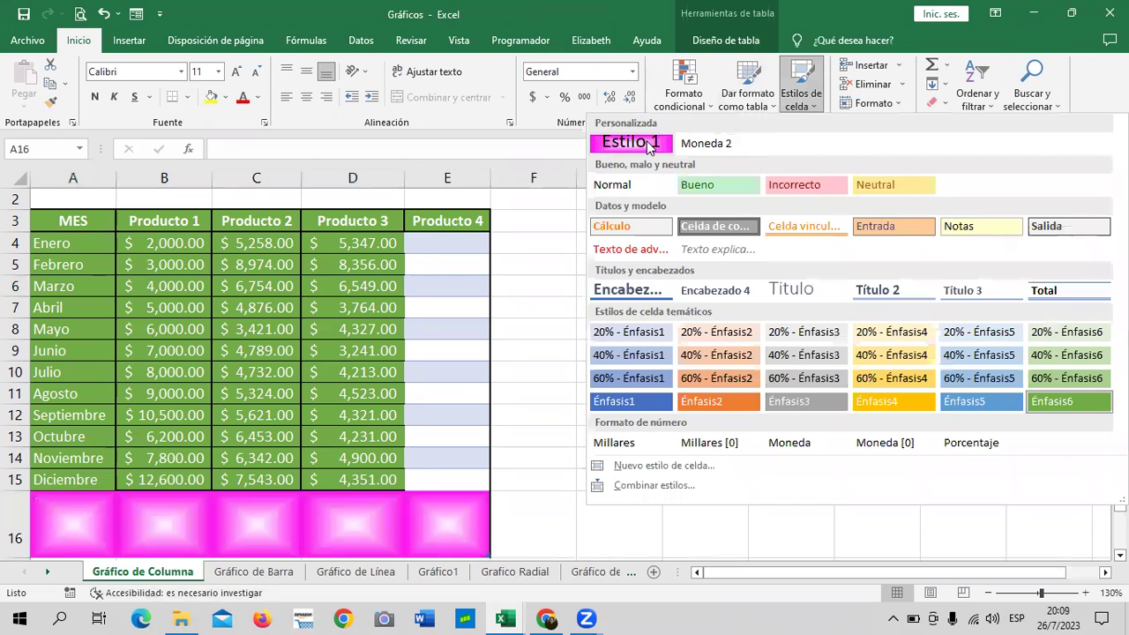
left_click(637, 191)
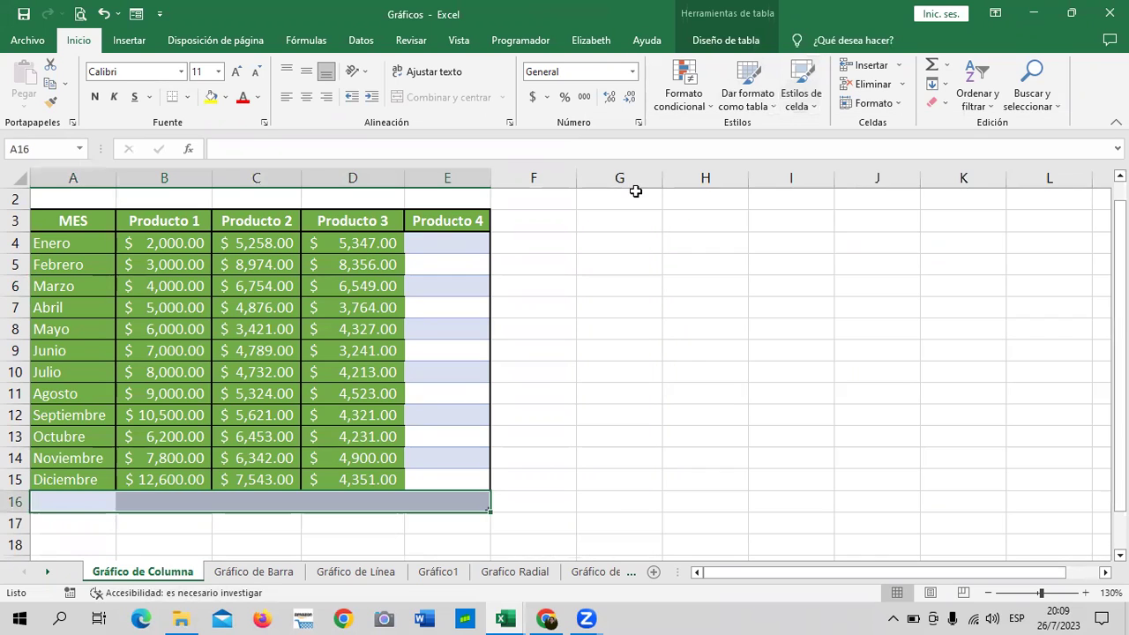
left_click(650, 388)
left_click(137, 517)
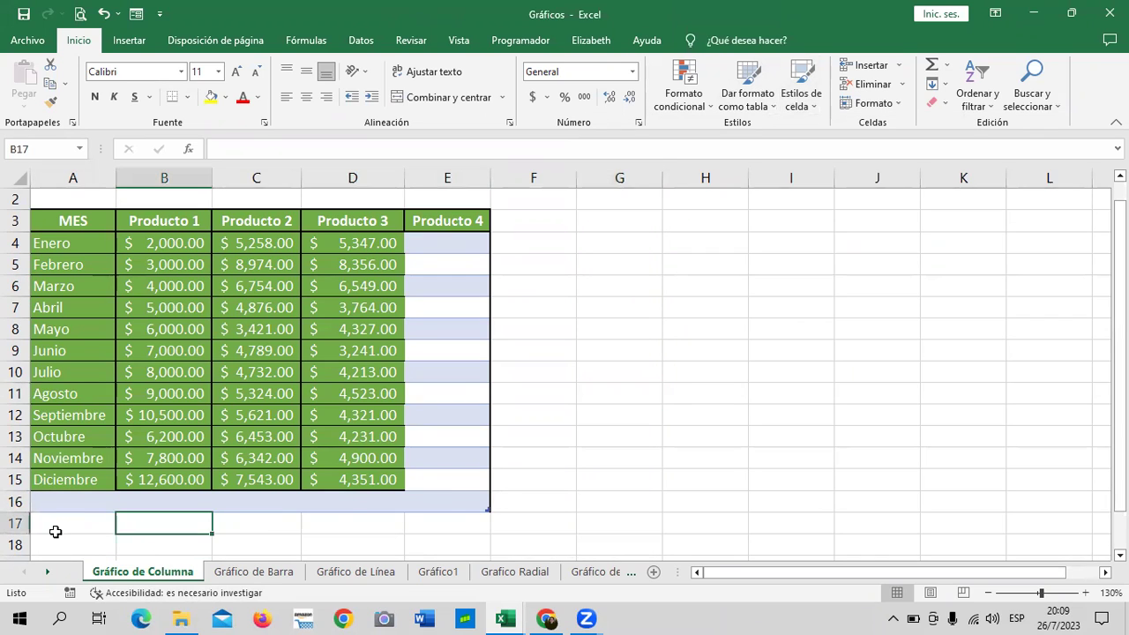
left_click_drag(44, 502, 423, 501)
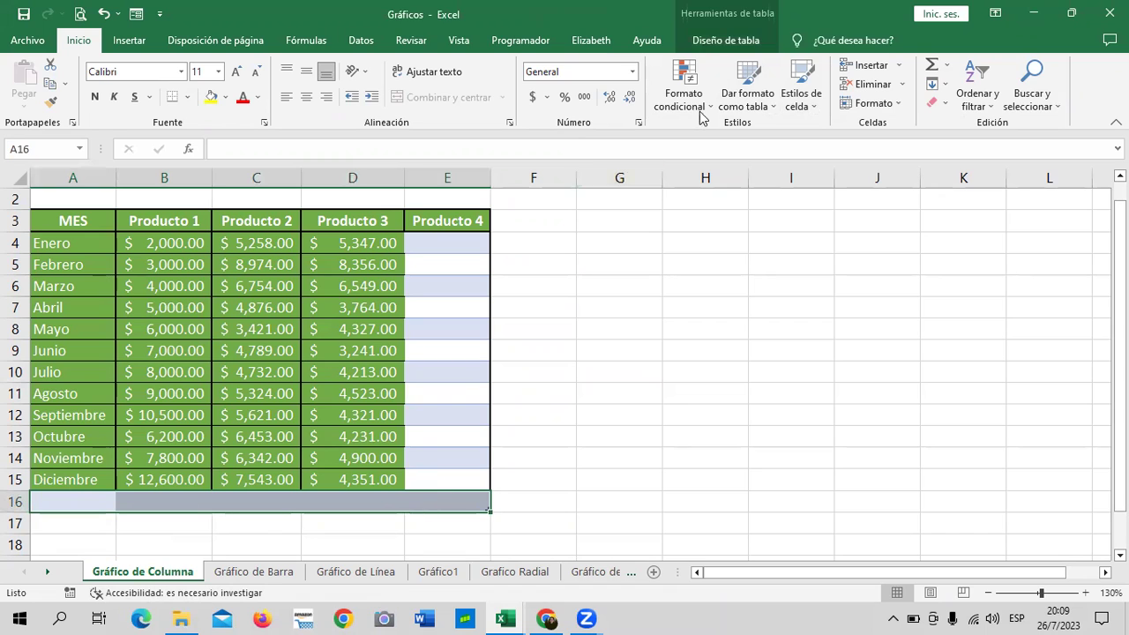
left_click(800, 97)
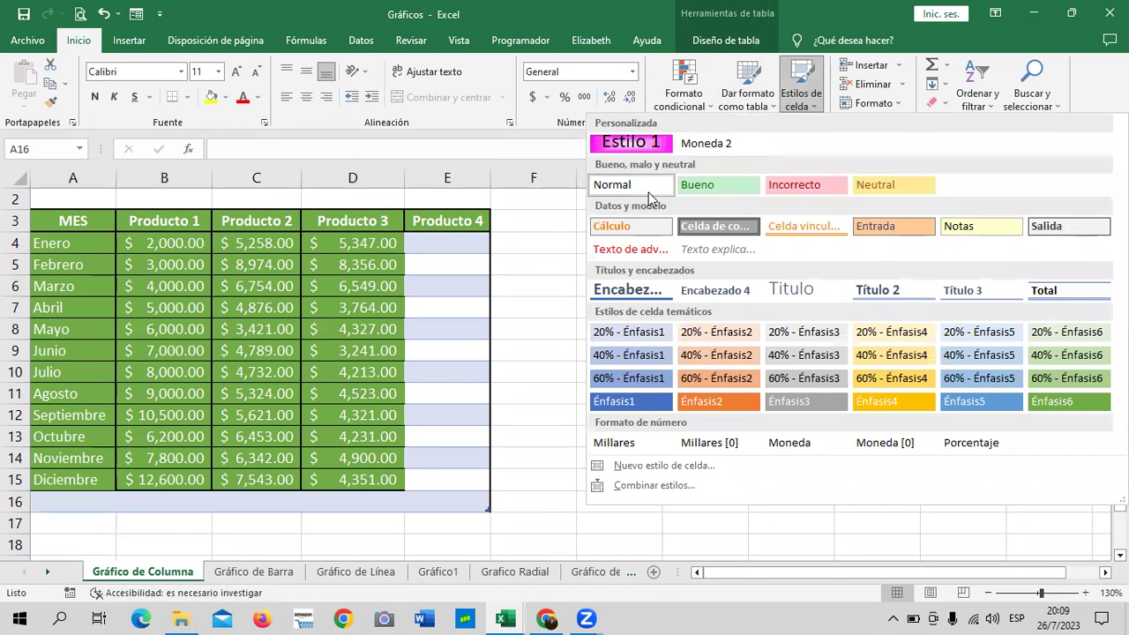
left_click(650, 195)
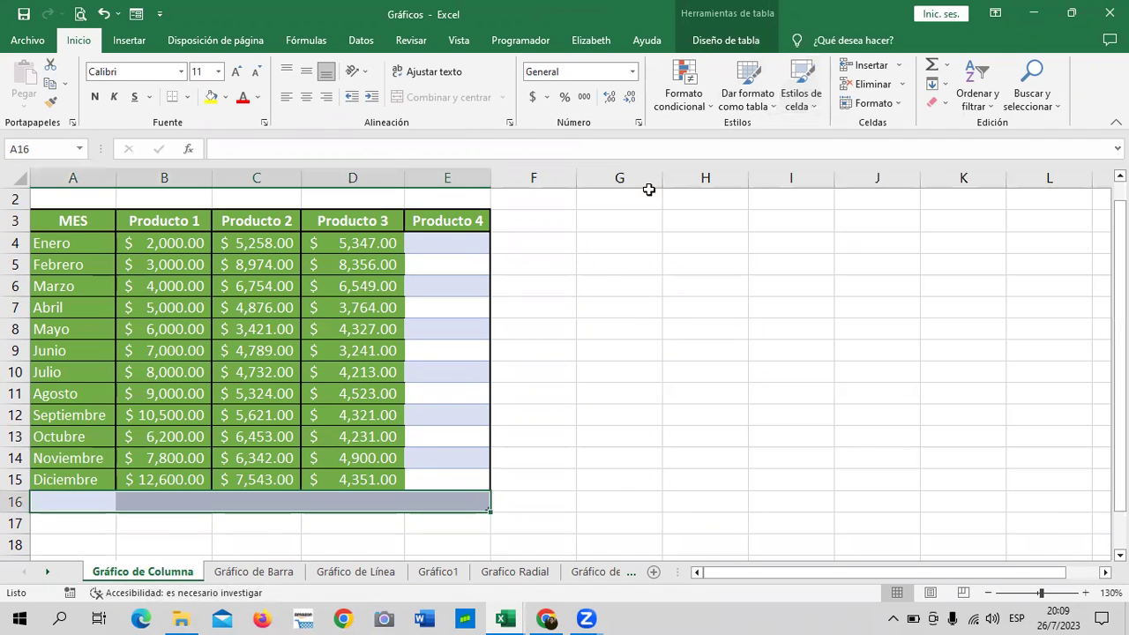
left_click(705, 108)
left_click(801, 95)
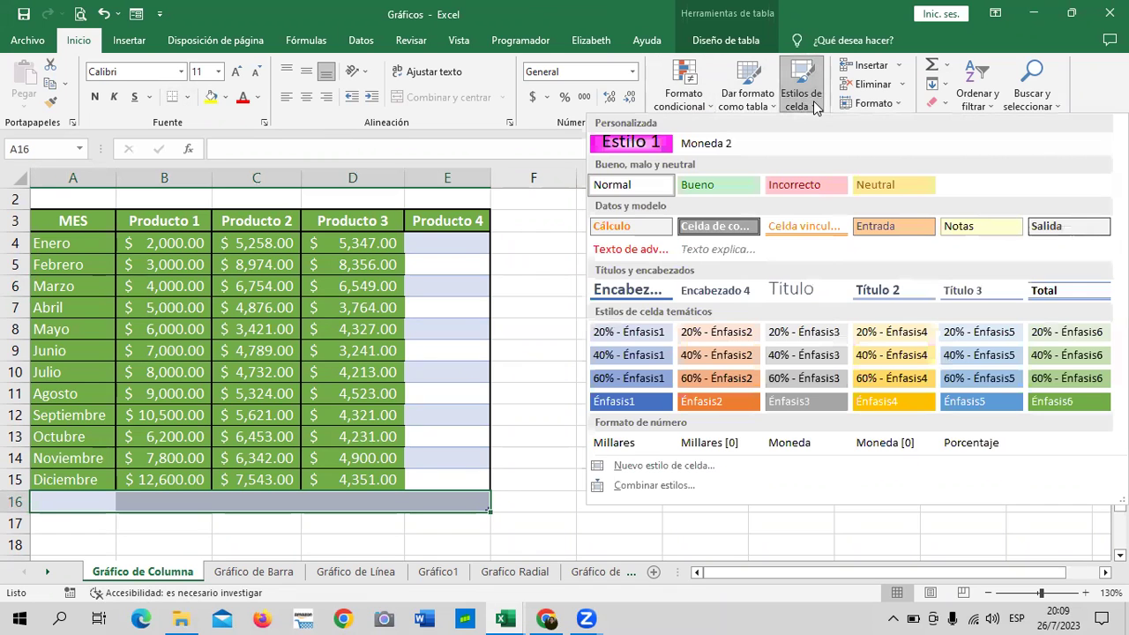
left_click(642, 224)
left_click(626, 411)
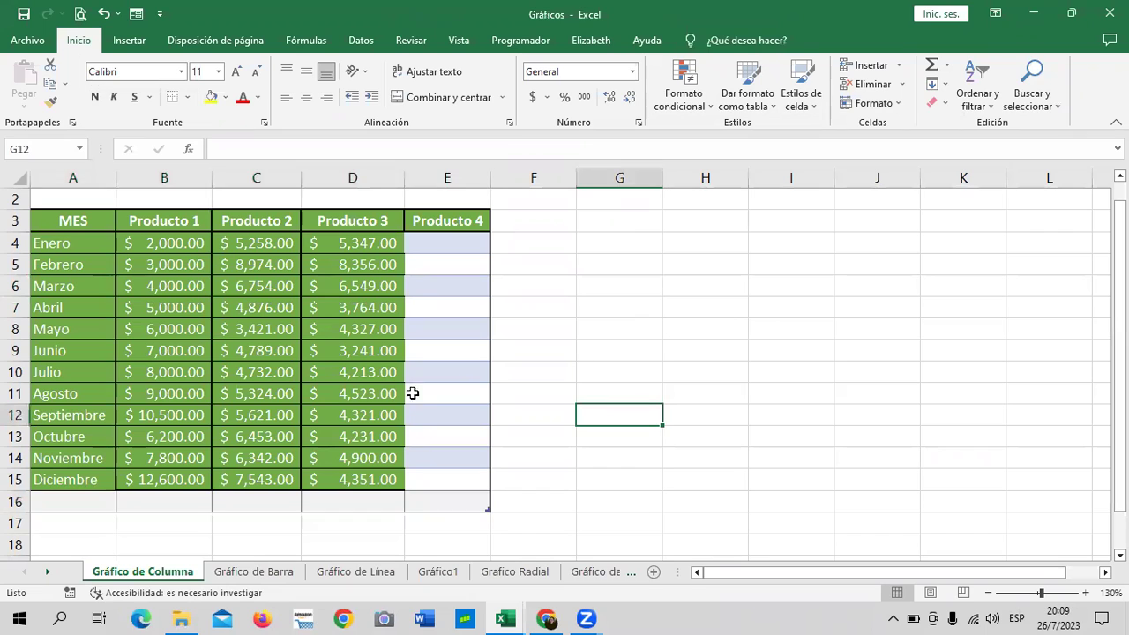
Clear the Producto 4 header from E3, leaving an empty Columna1 column.
left_click(468, 217)
key("Delete")
left_click(575, 242)
left_click(441, 221)
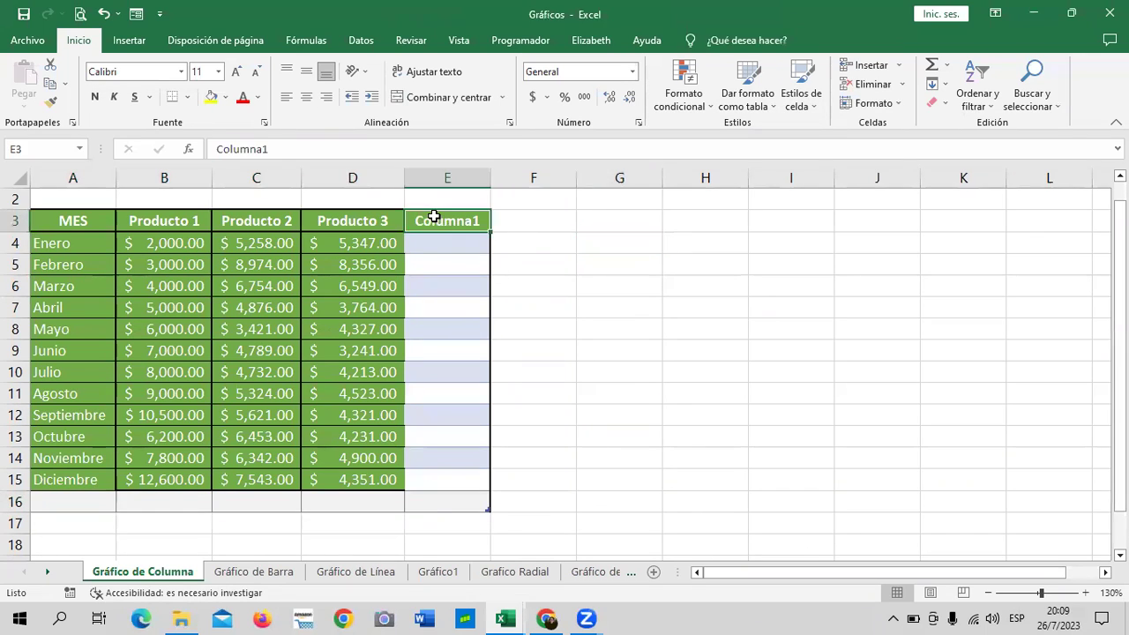
left_click(584, 304)
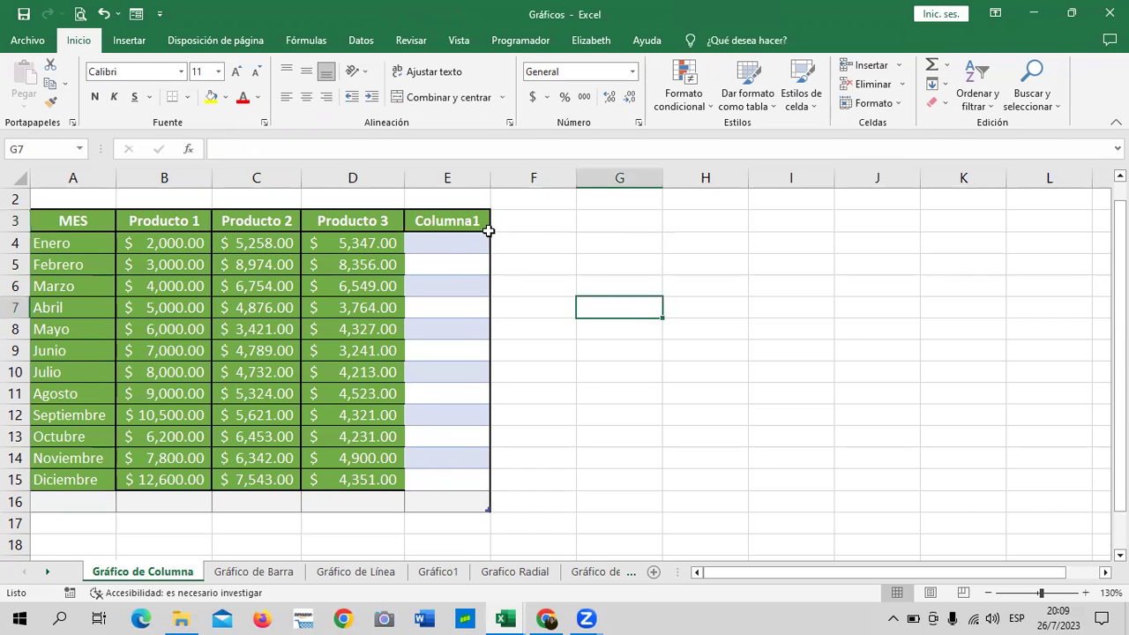
left_click_drag(467, 220, 478, 506)
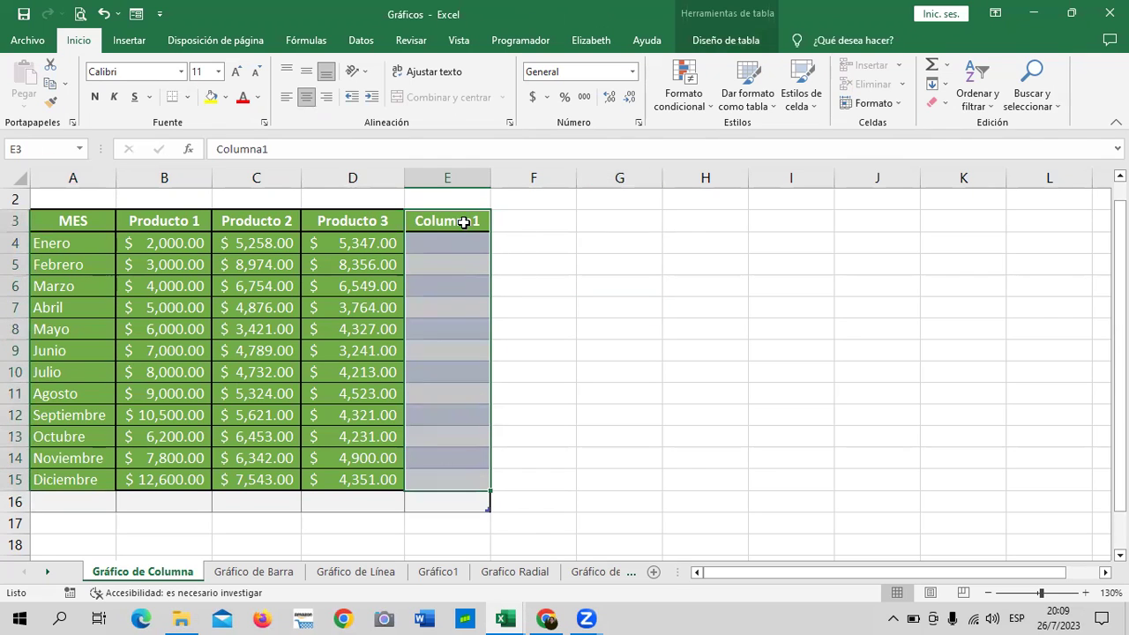
left_click(801, 88)
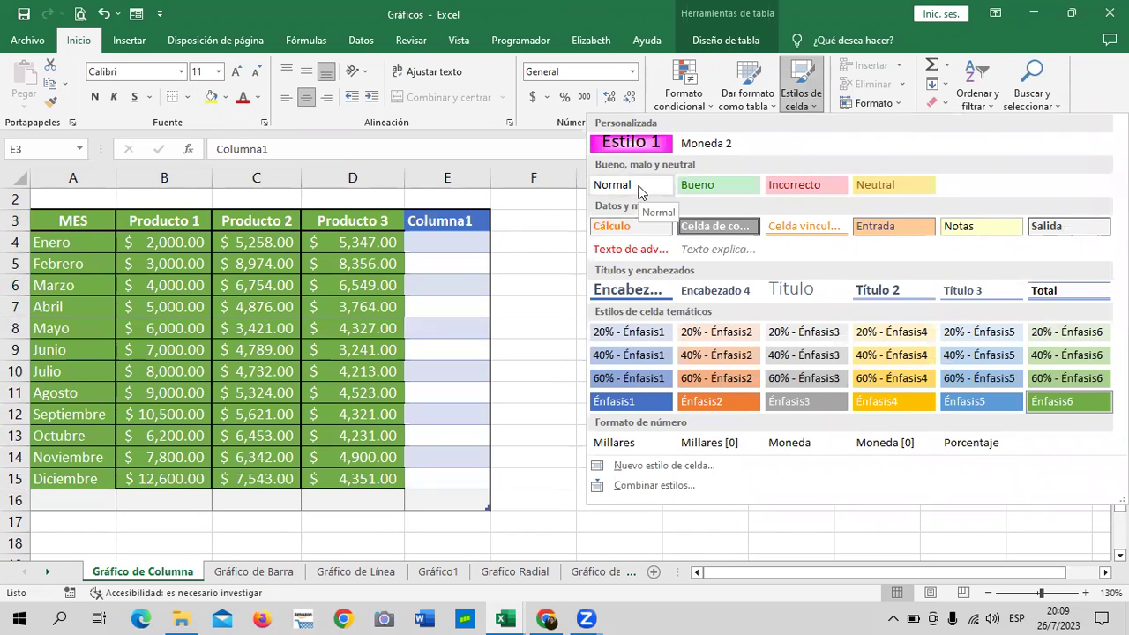
left_click(640, 182)
left_click_drag(621, 288, 512, 270)
left_click(465, 227)
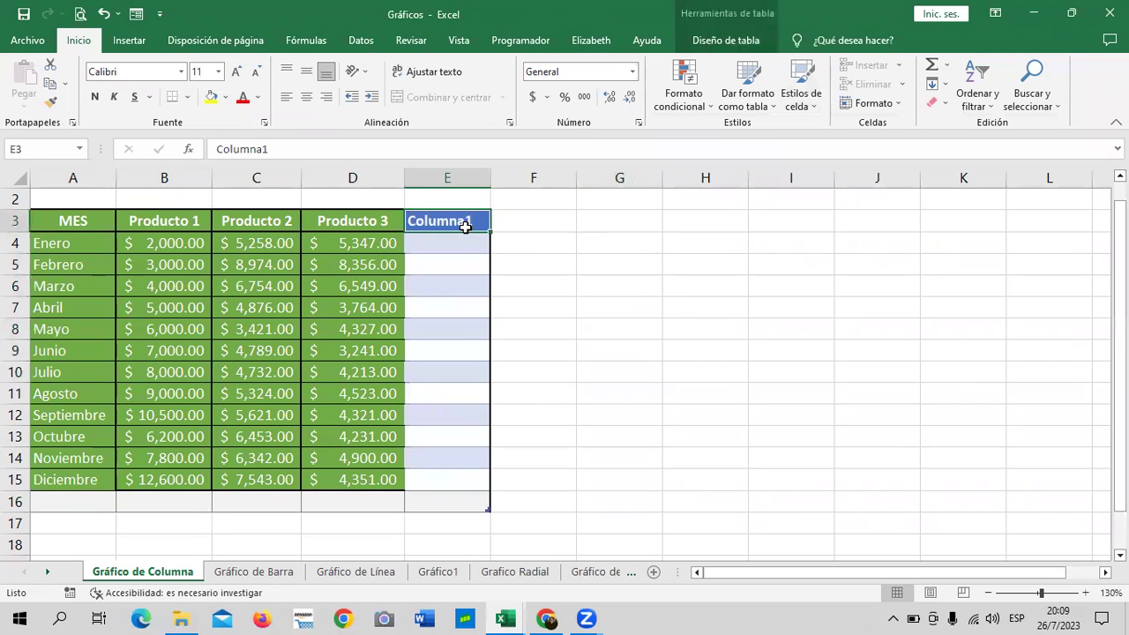
left_click(794, 415)
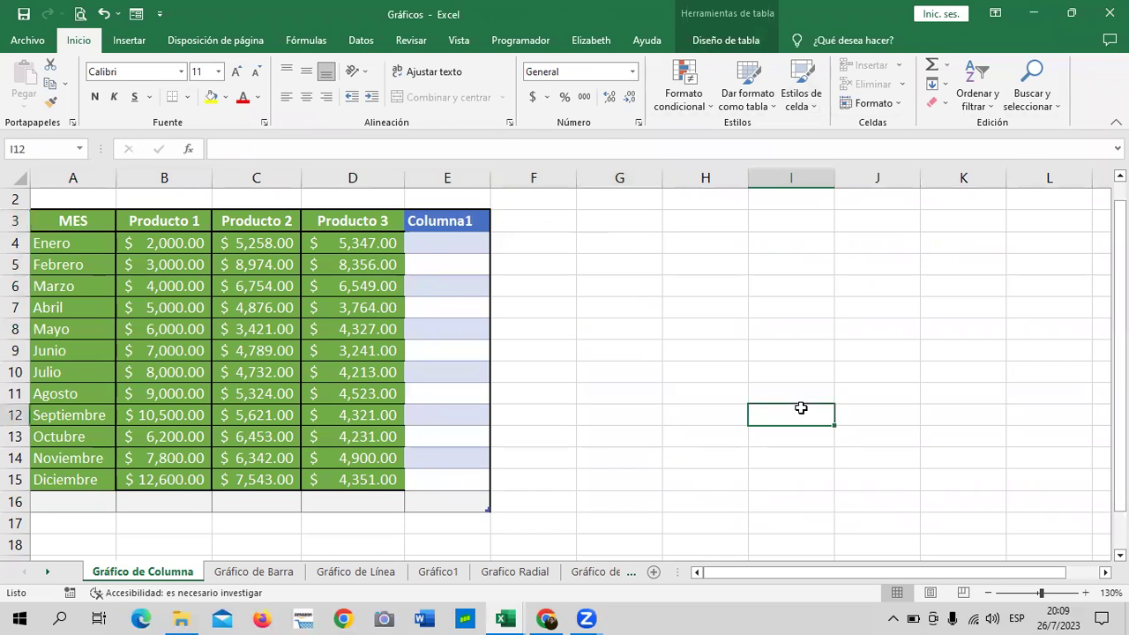
Delete worksheet column E to remove the empty Columna1 from the table.
left_click(461, 220)
right_click(461, 220)
left_click(455, 179)
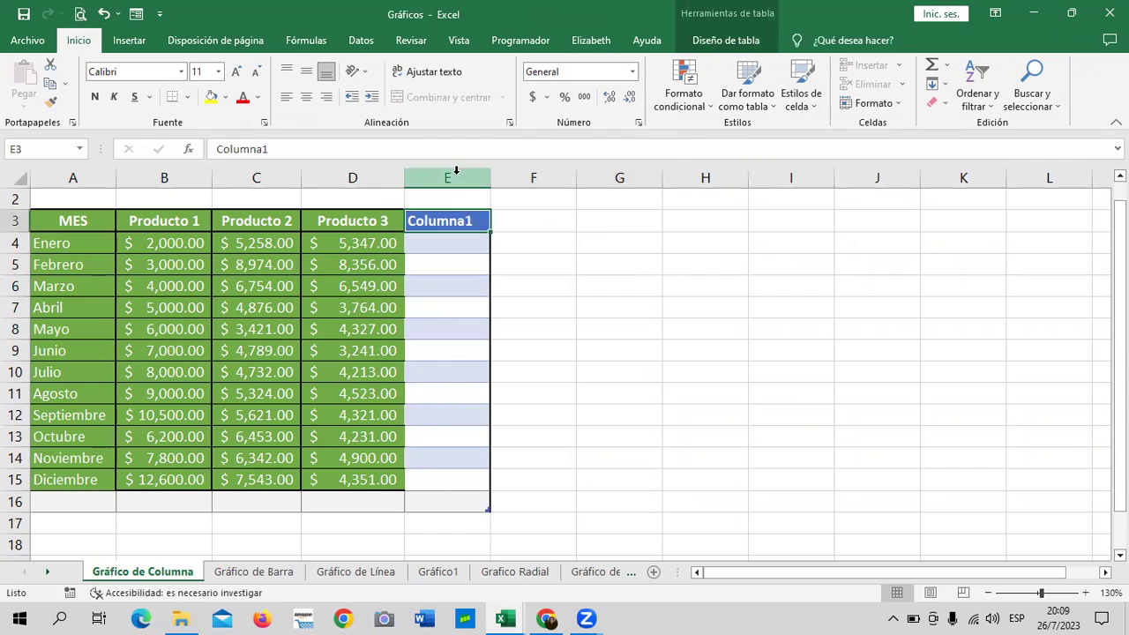
right_click(456, 178)
left_click(503, 339)
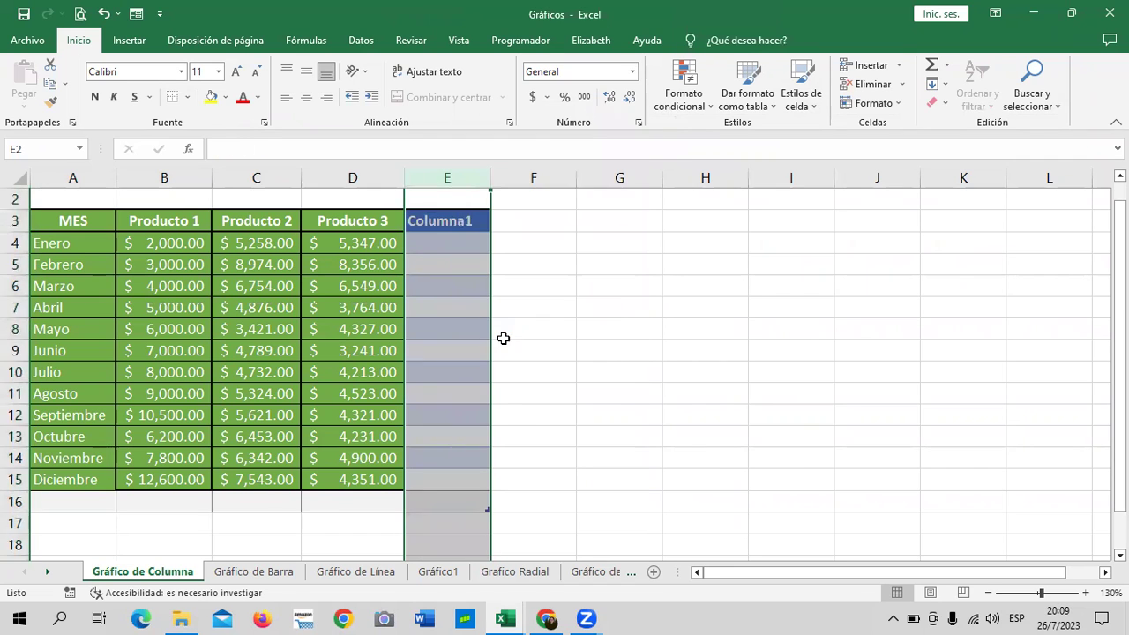
left_click(607, 350)
left_click(584, 441)
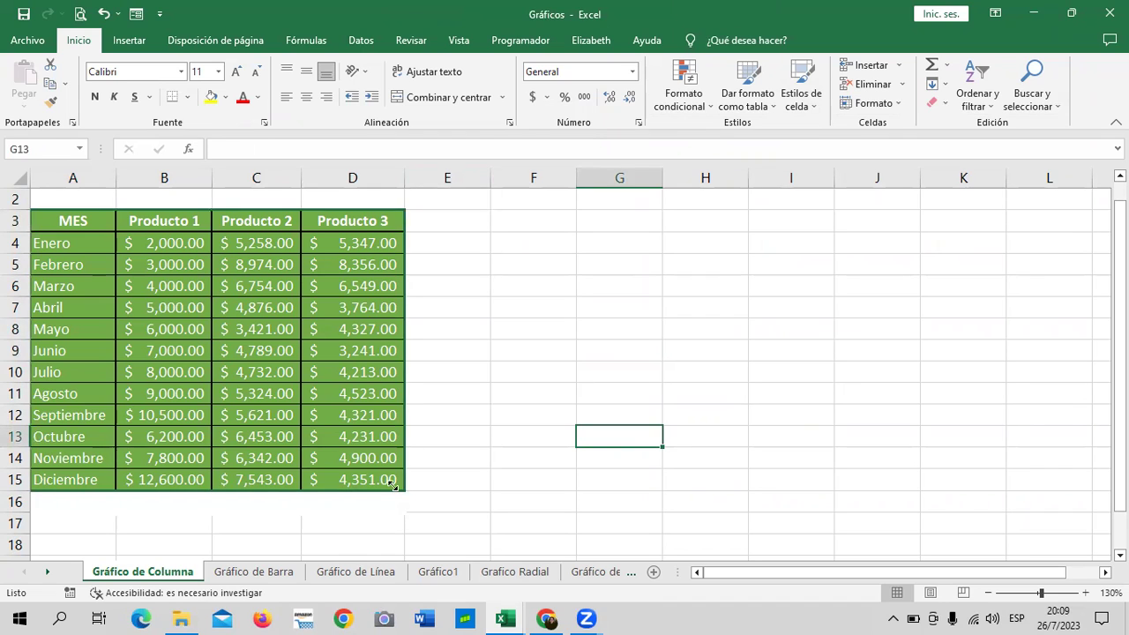
left_click(457, 499)
Select a cell inside the columnas table, such as D6, and show its Diseño de tabla options.
left_click(386, 479)
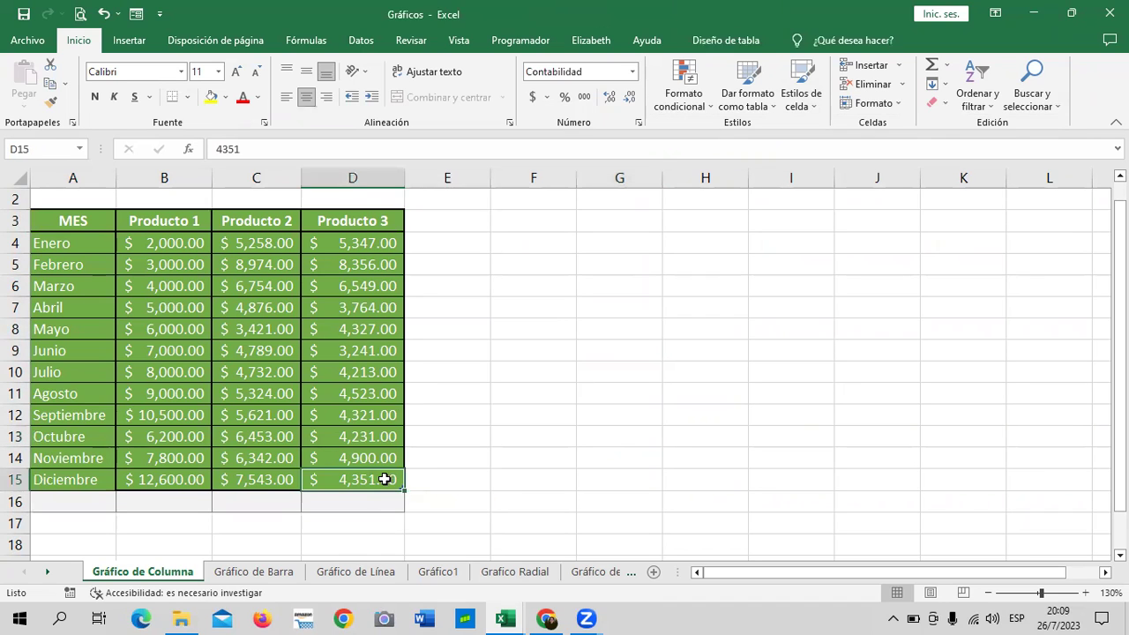
left_click(504, 496)
mouse_move(111, 501)
left_mouse_down()
mouse_move(237, 495)
mouse_move(60, 503)
left_mouse_up()
left_click(512, 445)
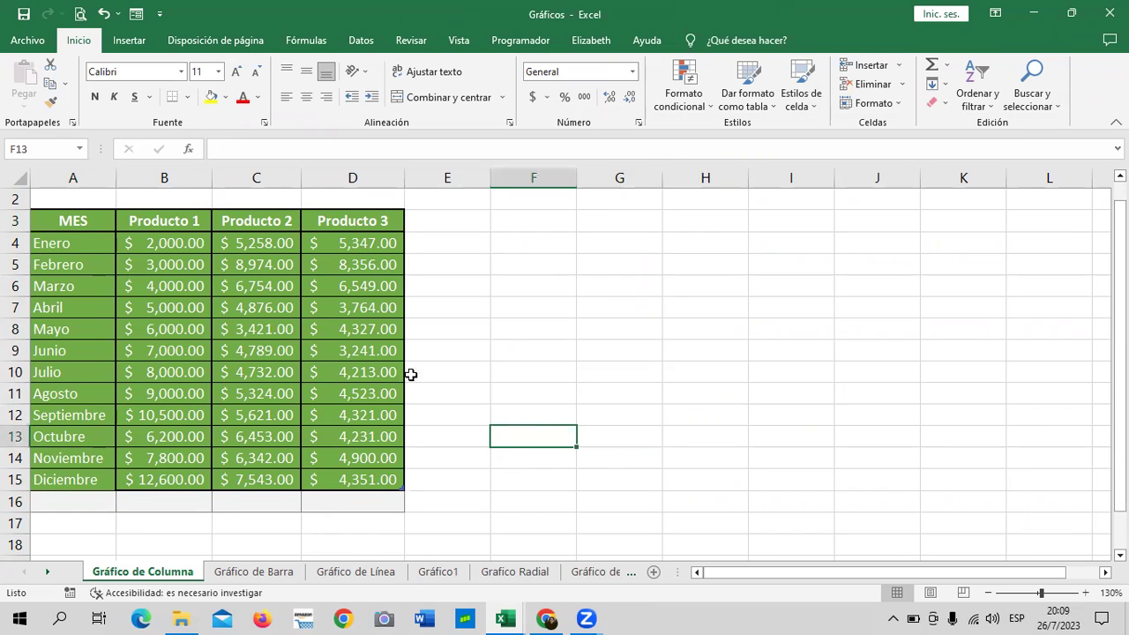
left_click(340, 313)
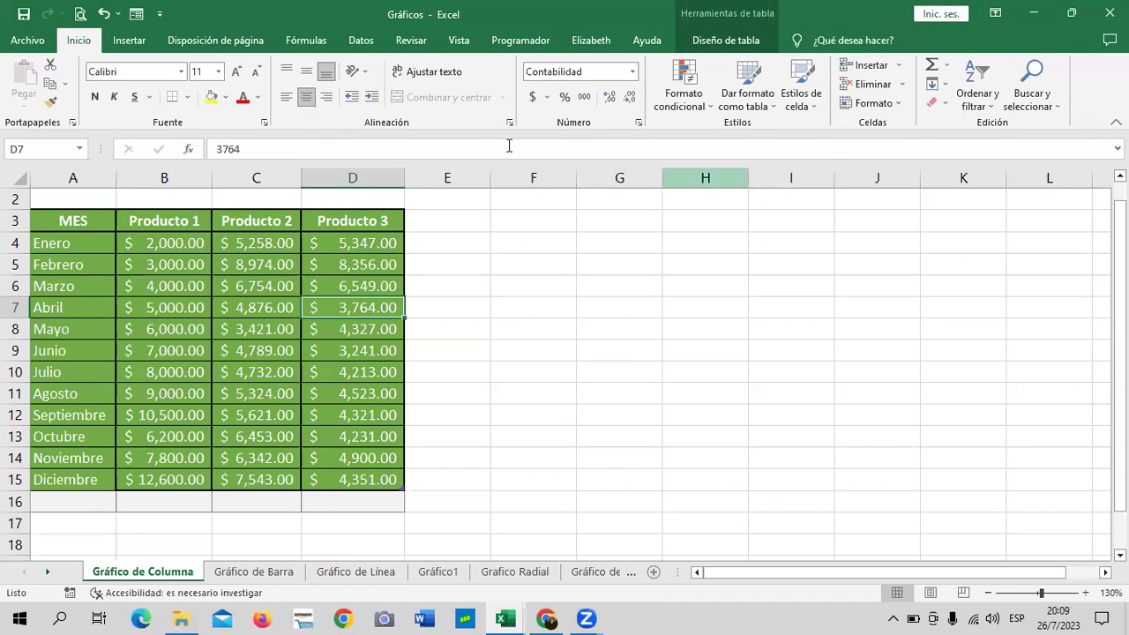
left_click(734, 42)
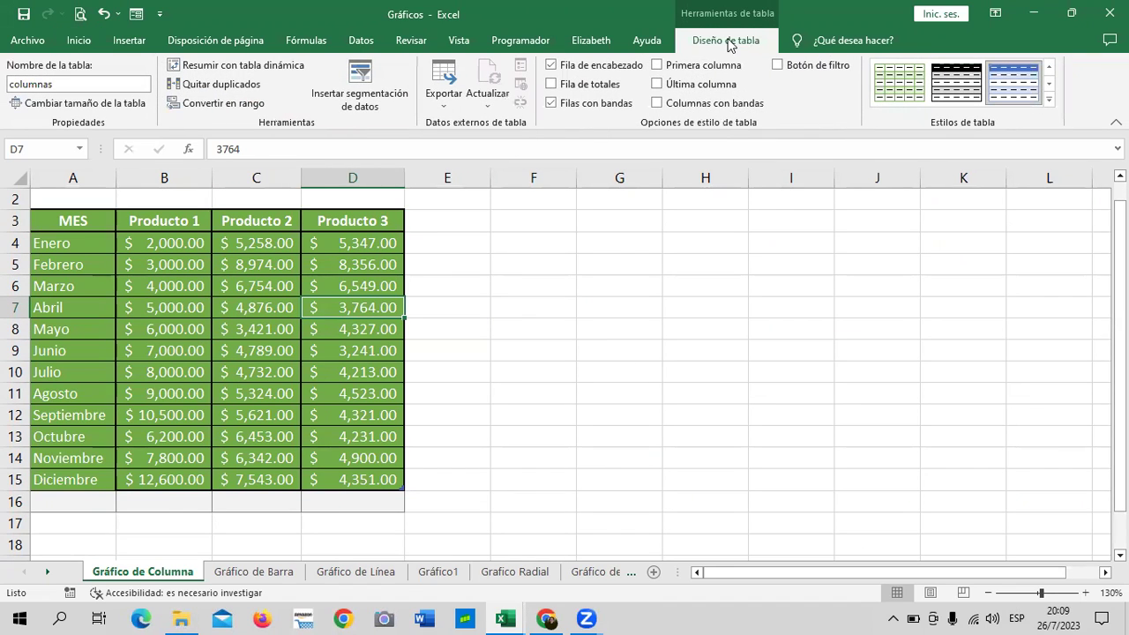
left_click(174, 377)
left_click(95, 483)
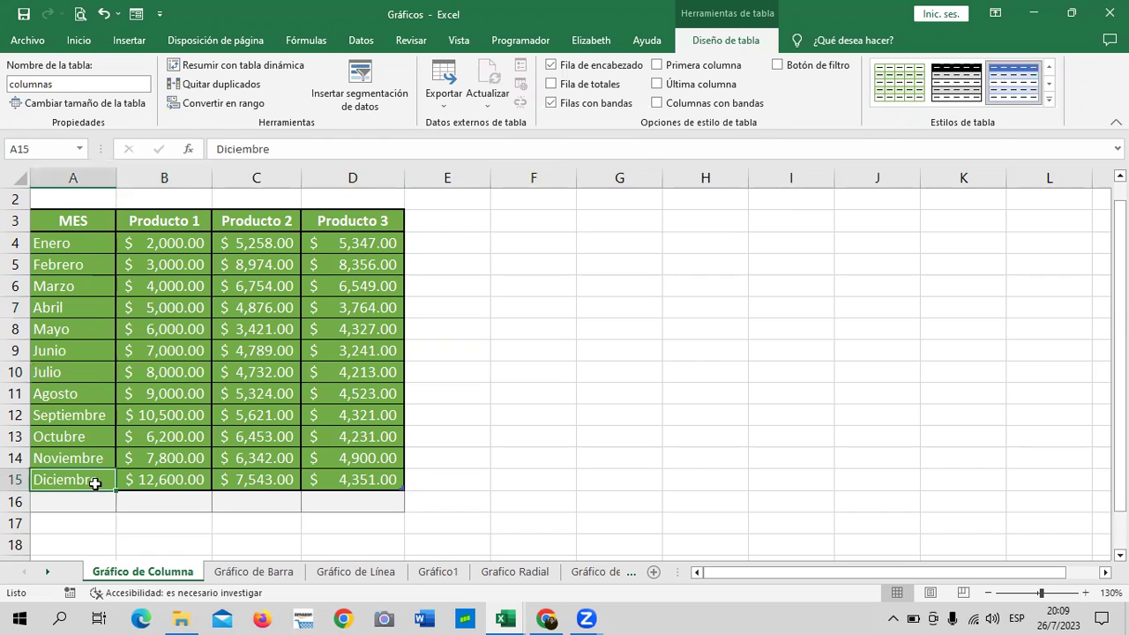
left_click(340, 472)
left_click(385, 285)
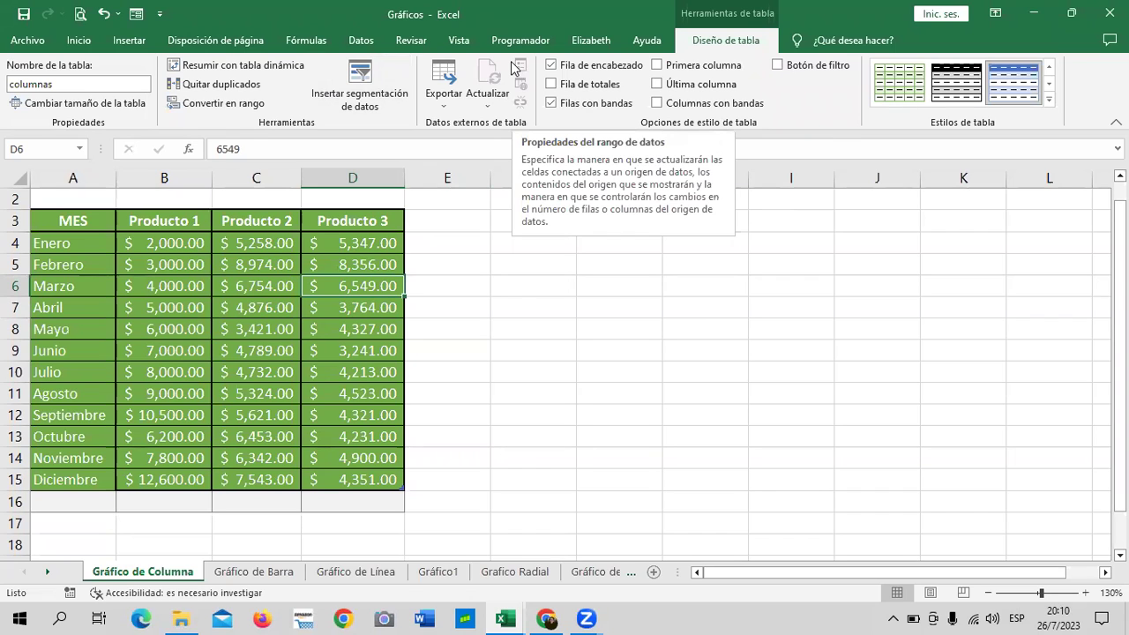
Switch the ribbon to Insertar to show the chart types.
left_click(141, 44)
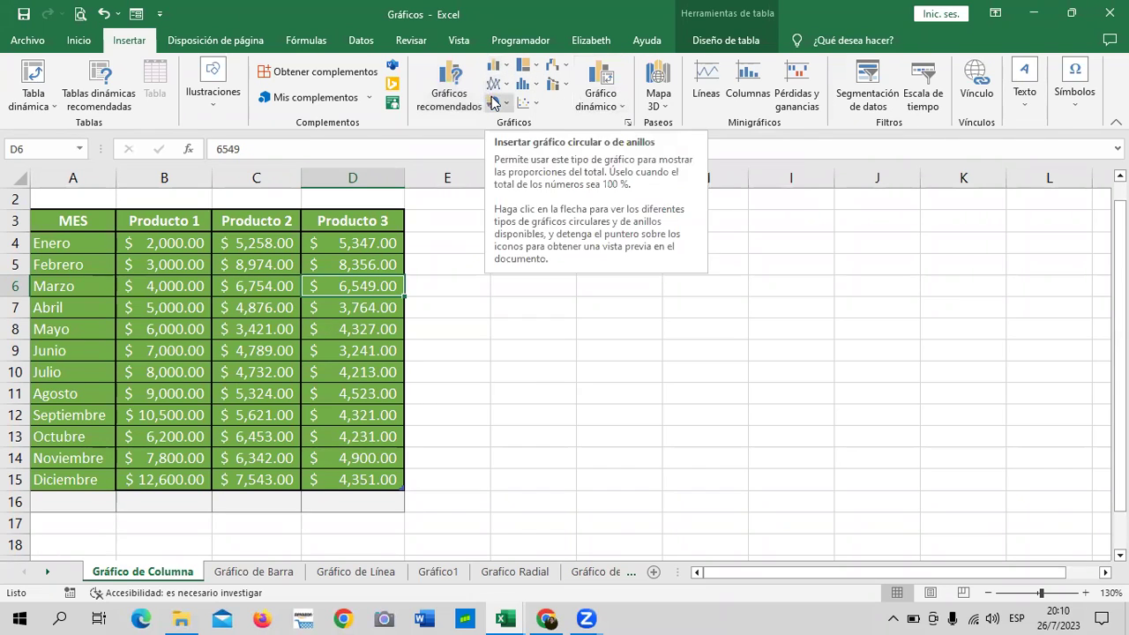
With C8 selected, open Gráficos recomendados, reposition the dialog and show Todos los gráficos.
left_click(280, 330)
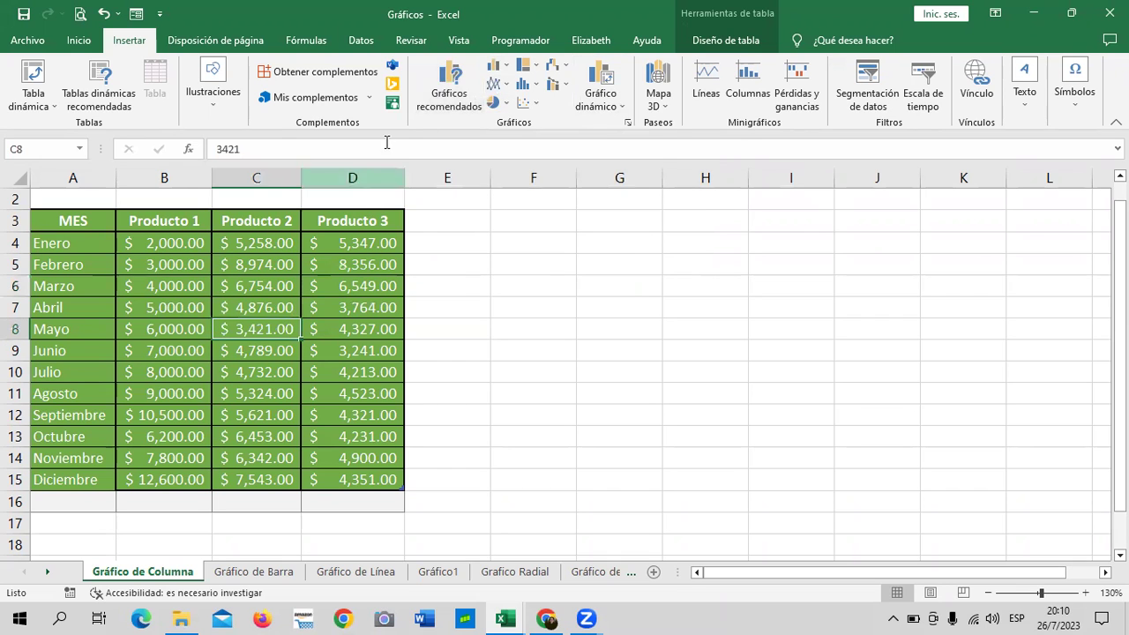
left_click(448, 81)
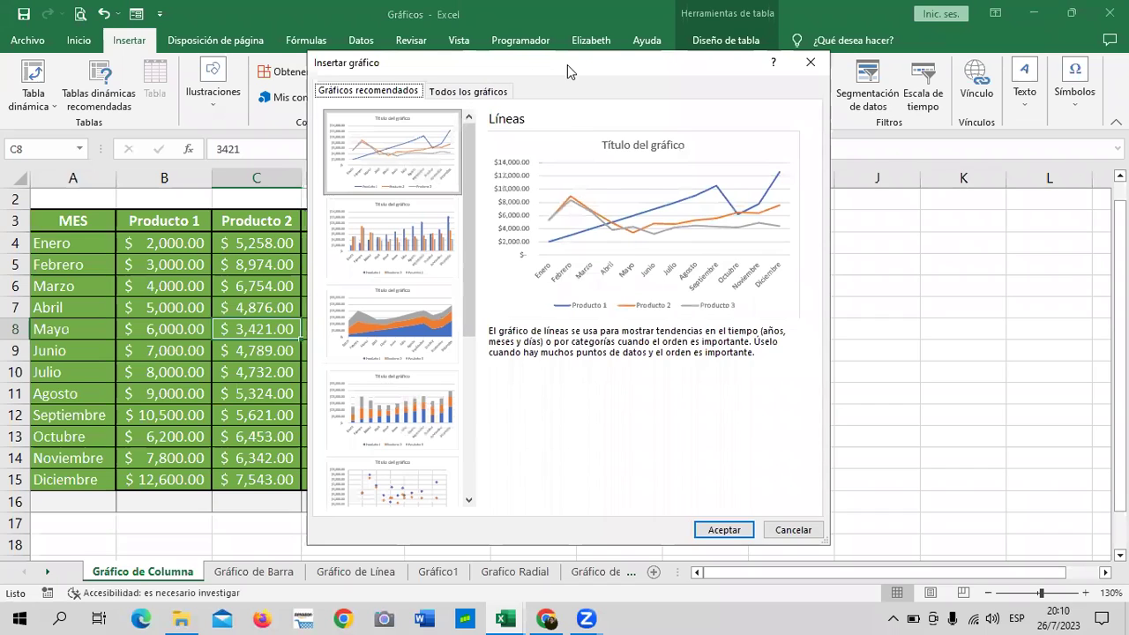
left_click_drag(567, 64, 746, 59)
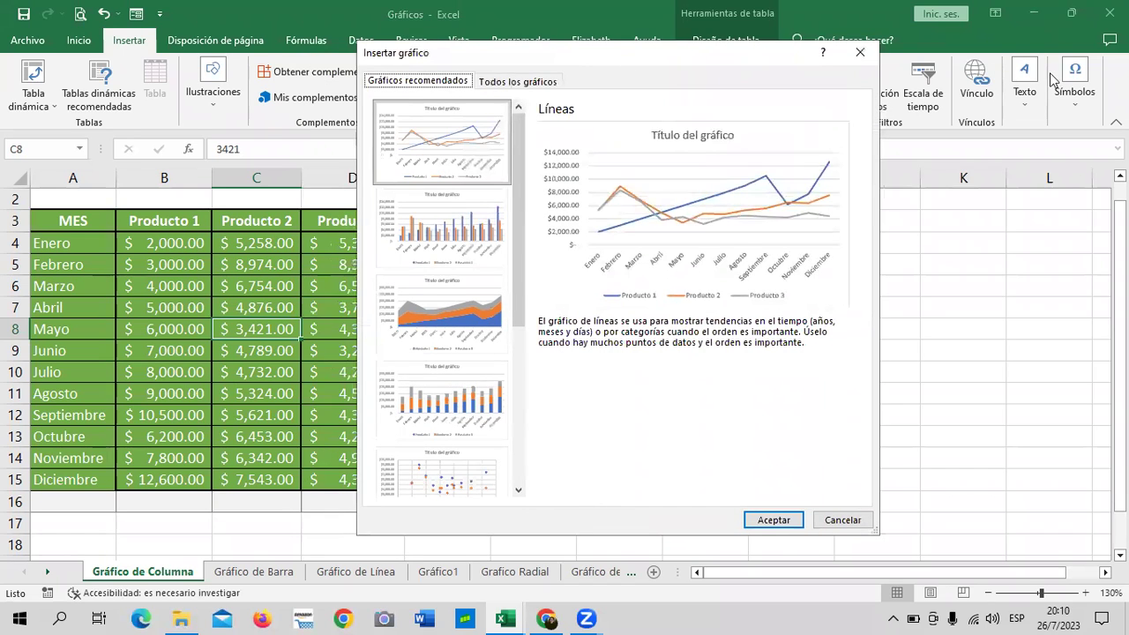
left_click_drag(760, 46, 765, 37)
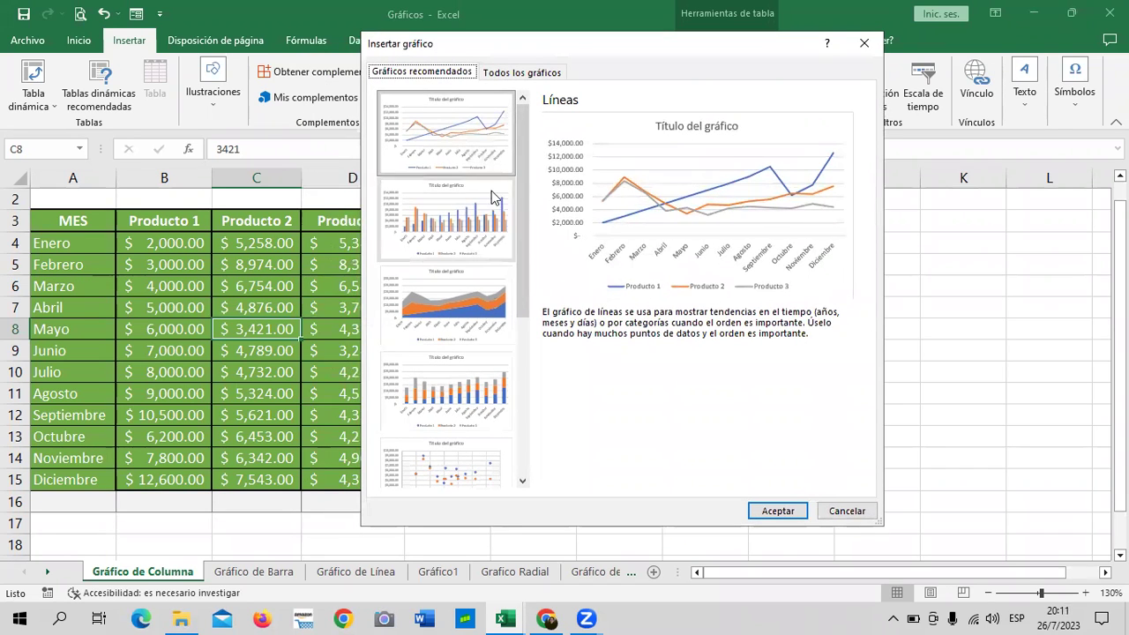
mouse_move(522, 161)
left_mouse_down()
mouse_move(524, 374)
mouse_move(530, 139)
mouse_move(521, 222)
mouse_move(521, 179)
left_mouse_up()
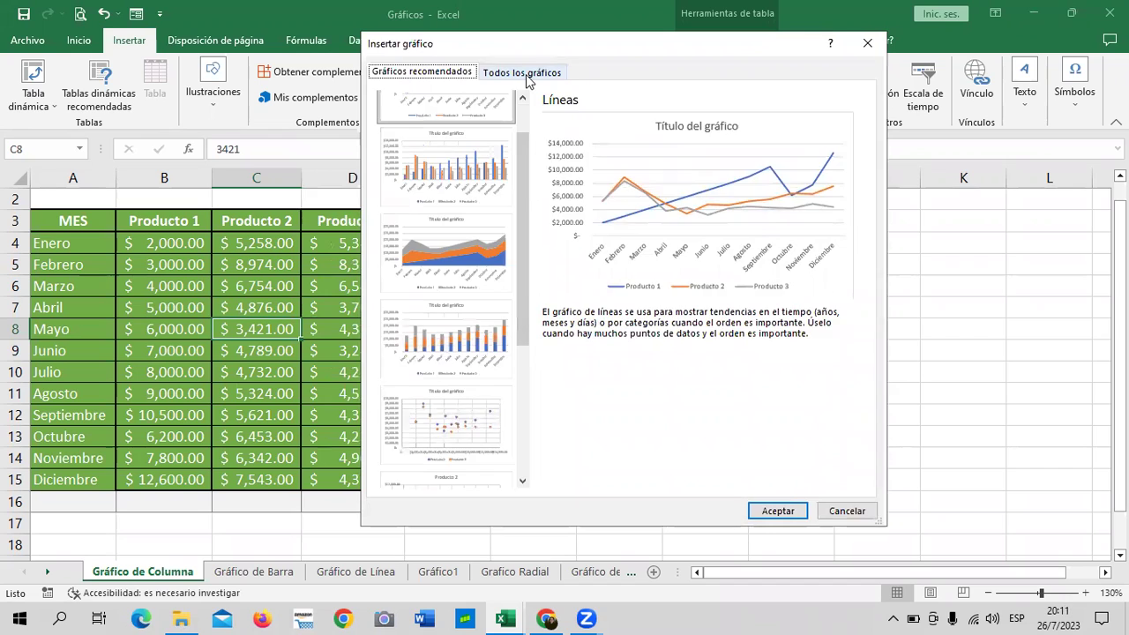
left_click(525, 74)
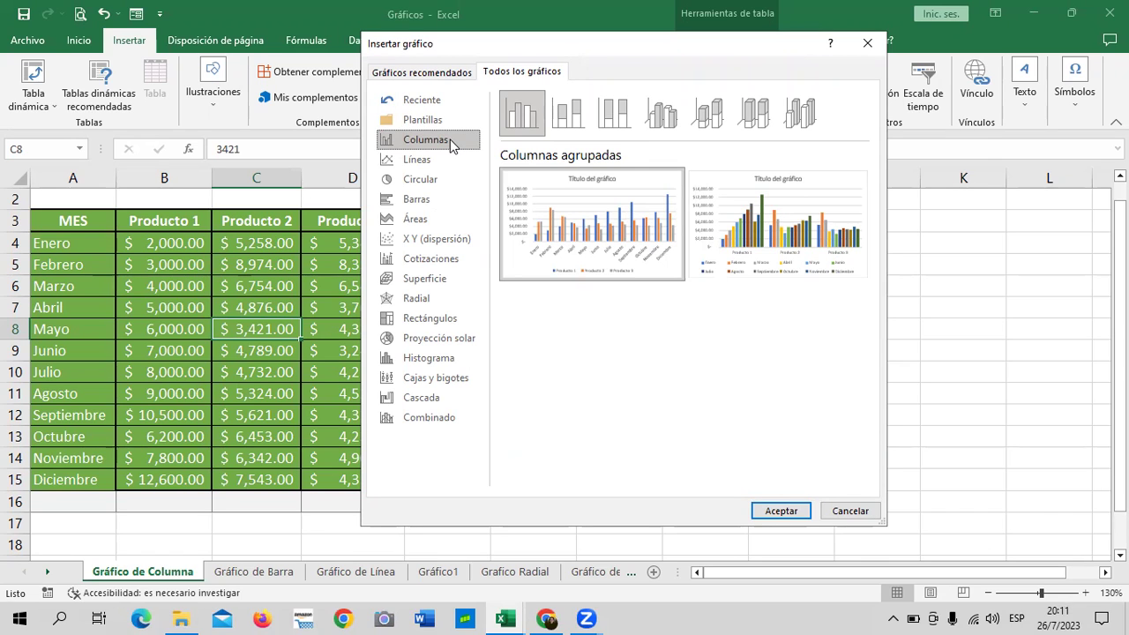
Preview the clustered, stacked, 100% stacked and 3D column subtypes, then pick Líneas.
mouse_move(521, 112)
left_click(514, 116)
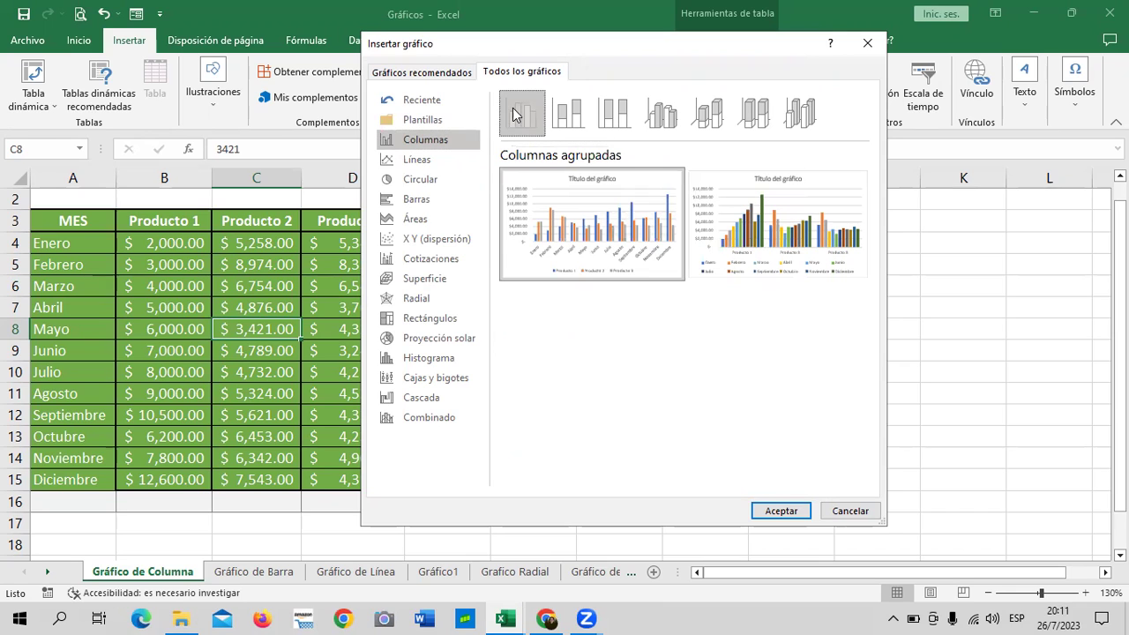
left_click(568, 116)
mouse_move(591, 224)
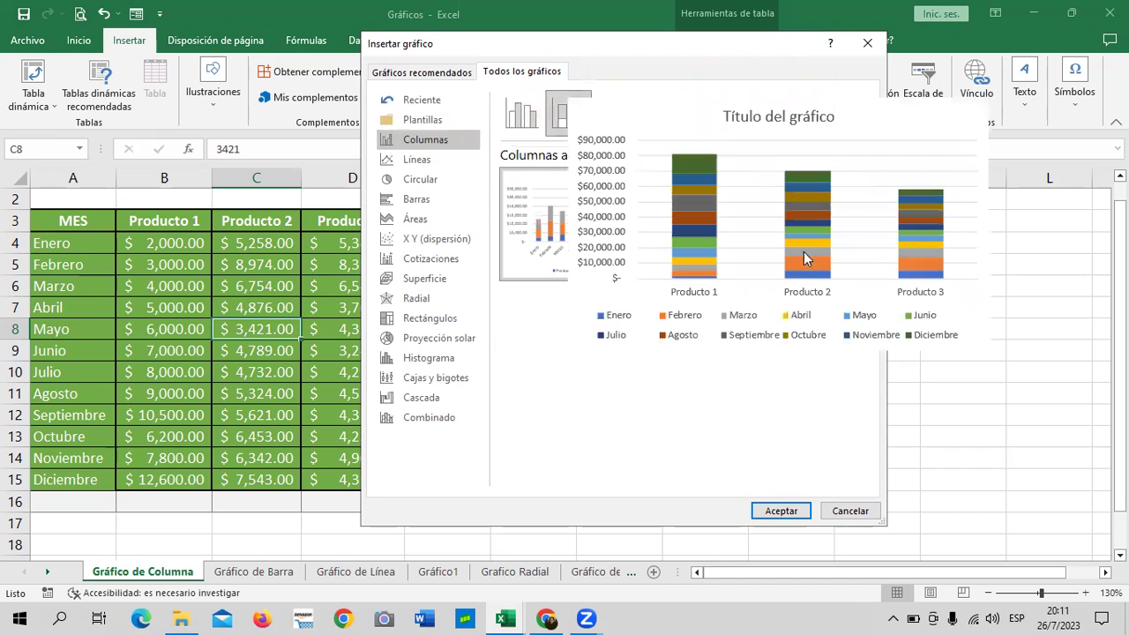
left_click(615, 121)
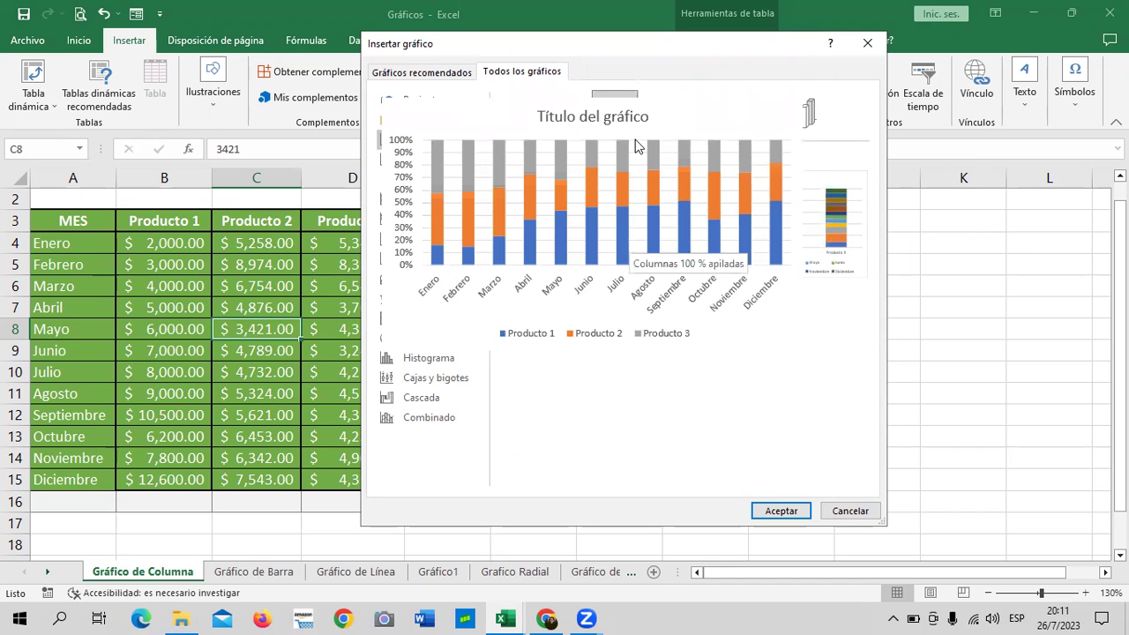
left_click(657, 119)
mouse_move(592, 224)
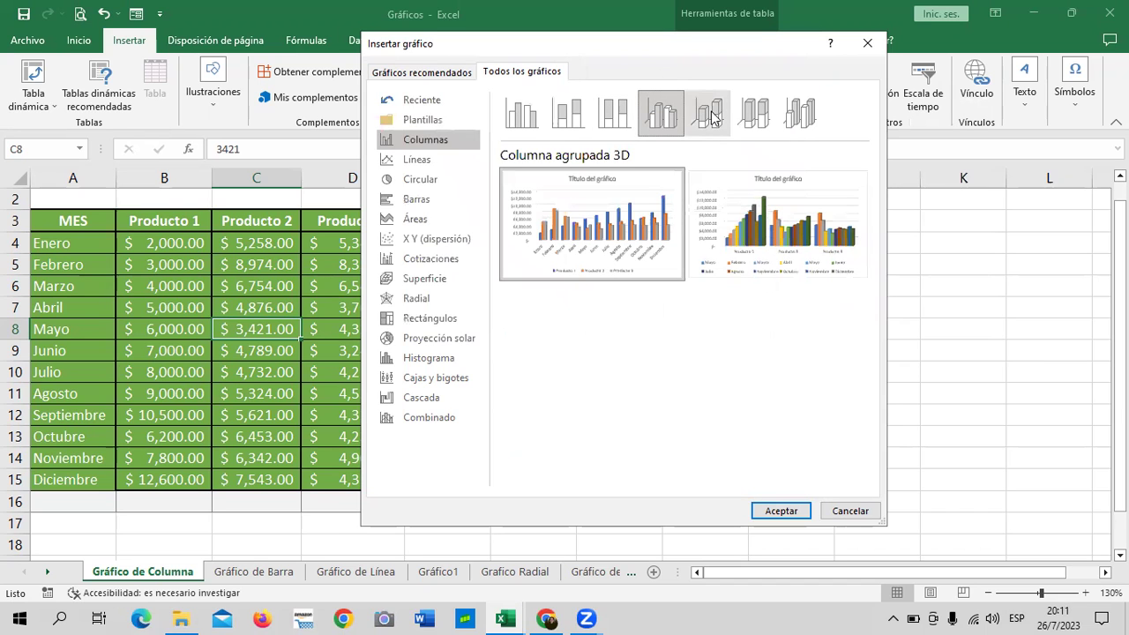
left_click(713, 119)
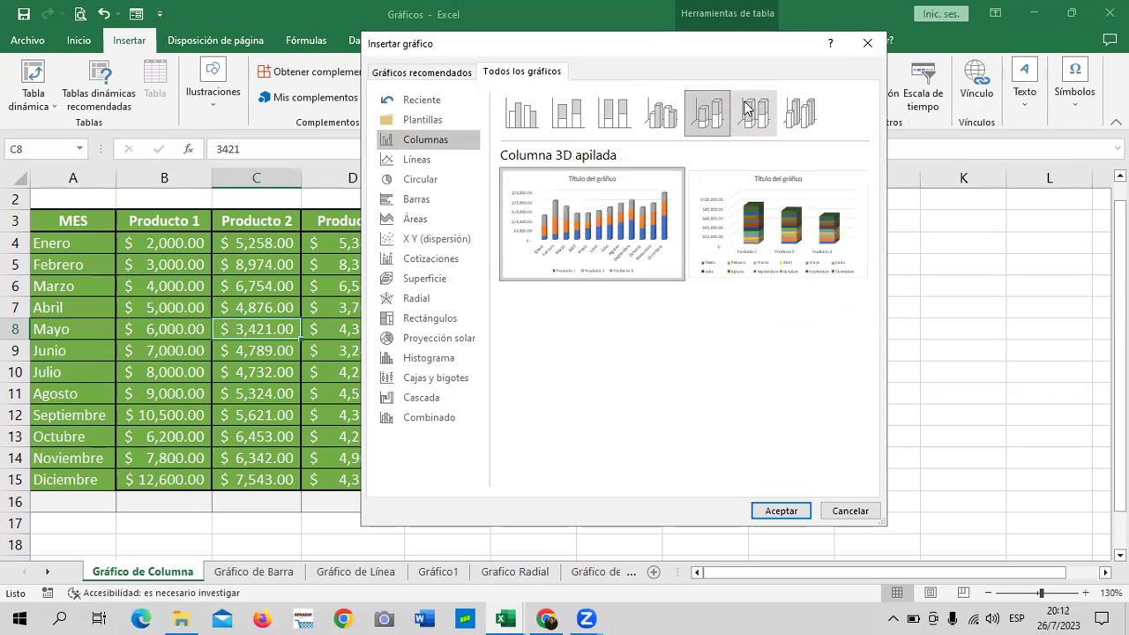
left_click(763, 106)
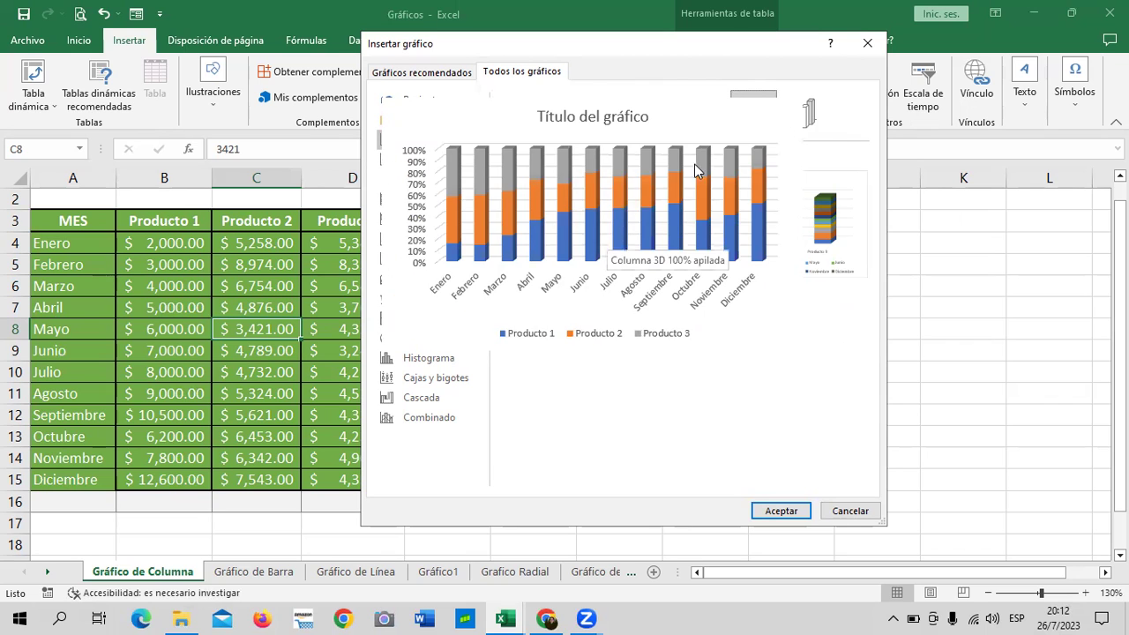
left_click(810, 112)
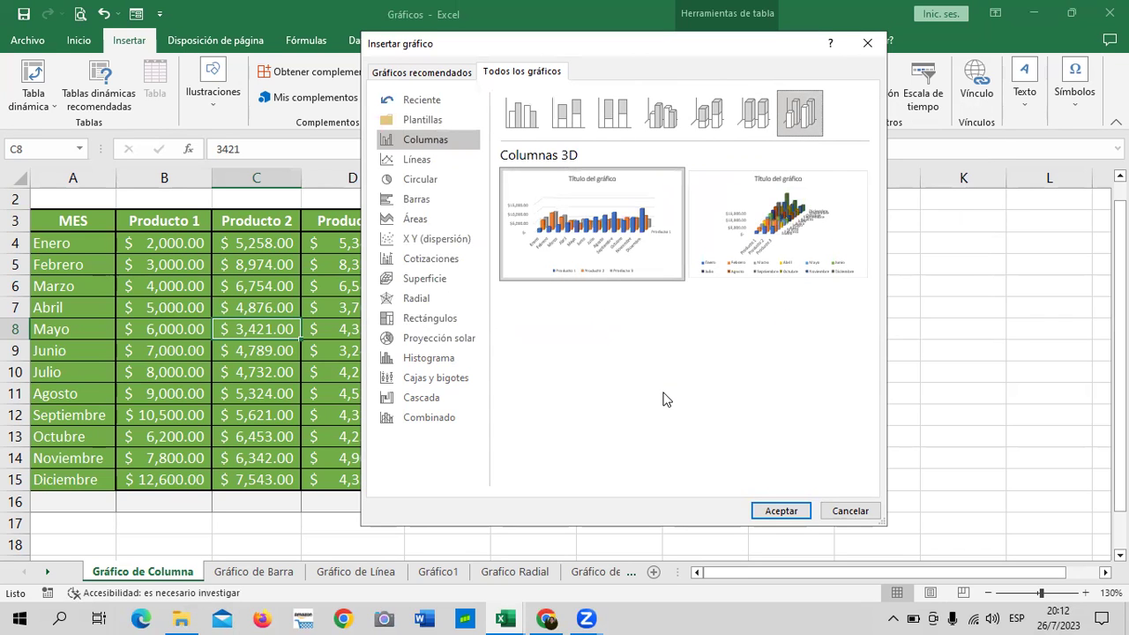
left_click(521, 112)
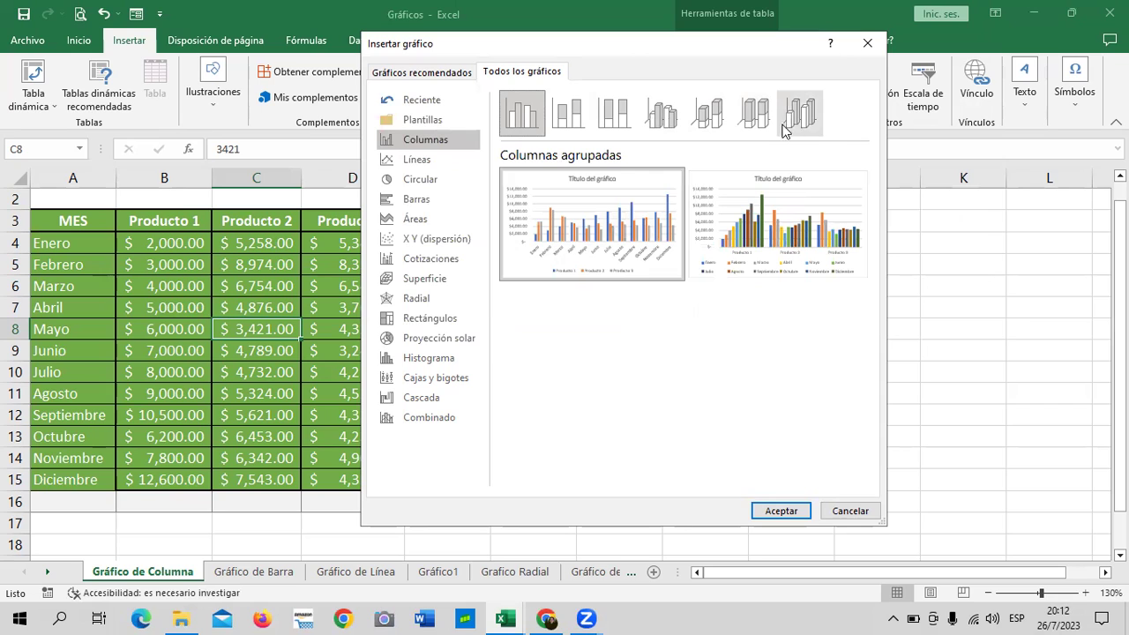
left_click(444, 160)
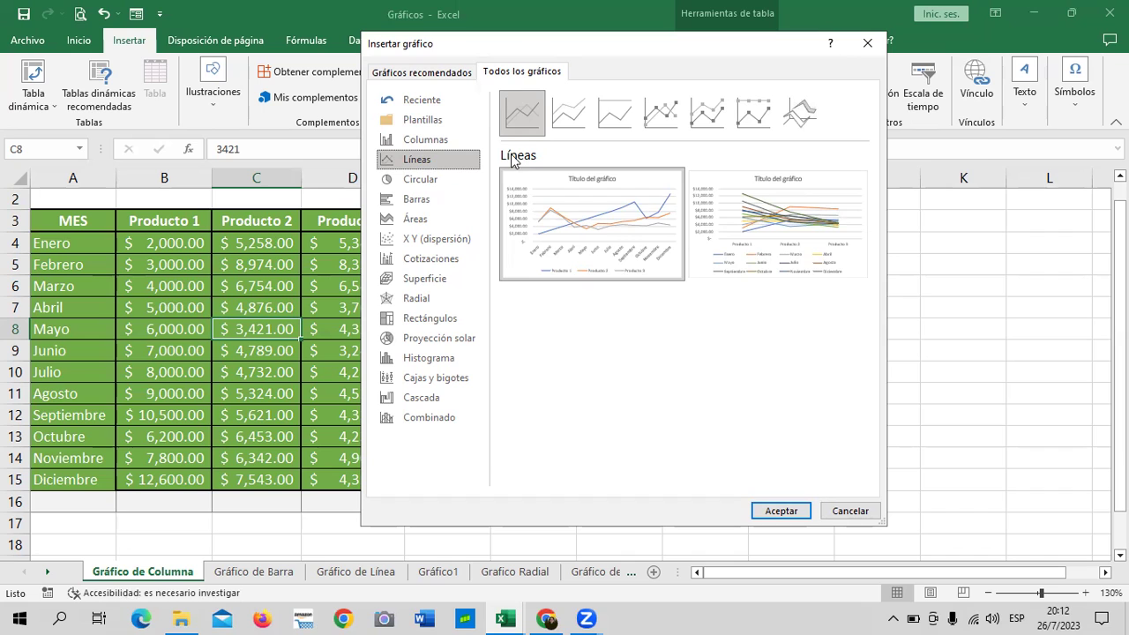
mouse_move(568, 112)
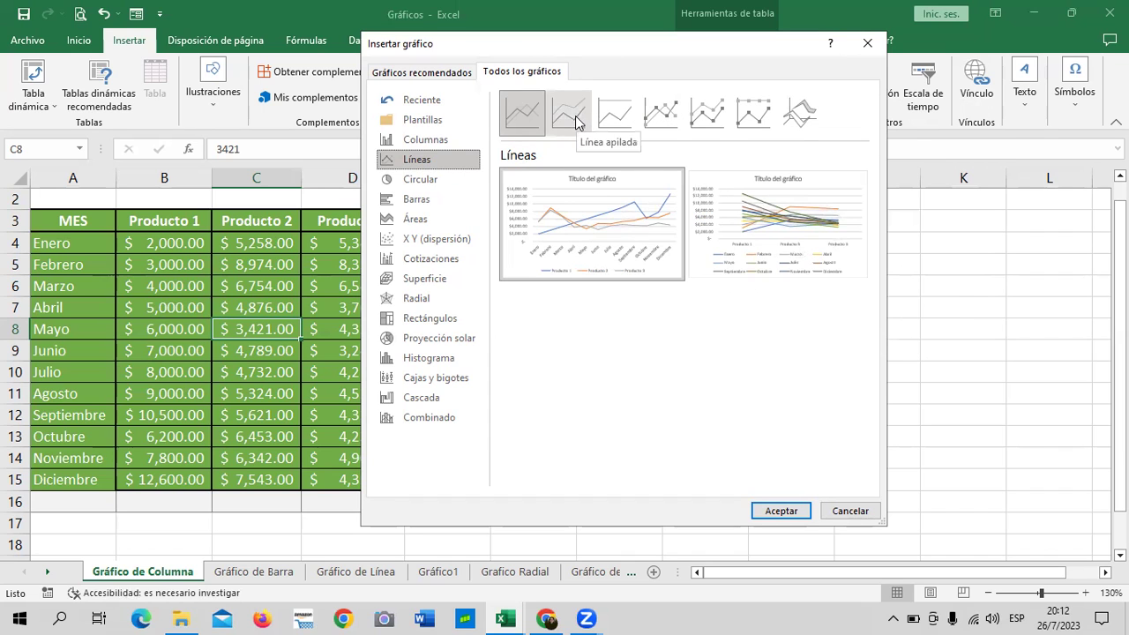
Preview the stacked, 100% stacked, marker and 3D line subtypes, then pick Circular.
left_click(577, 123)
left_click(622, 126)
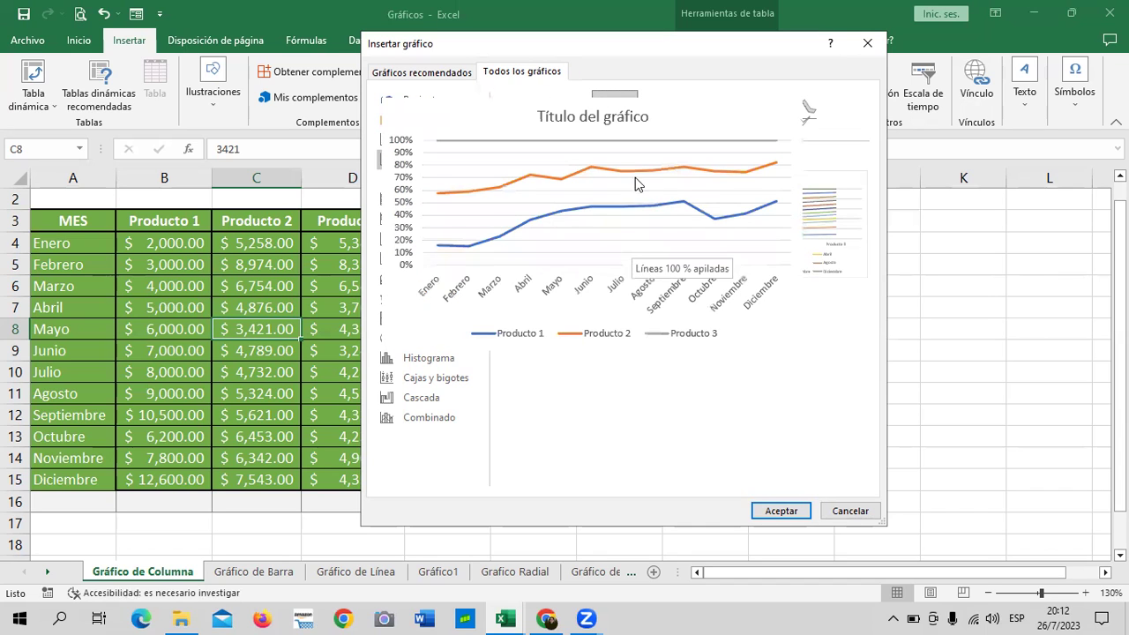
left_click(659, 114)
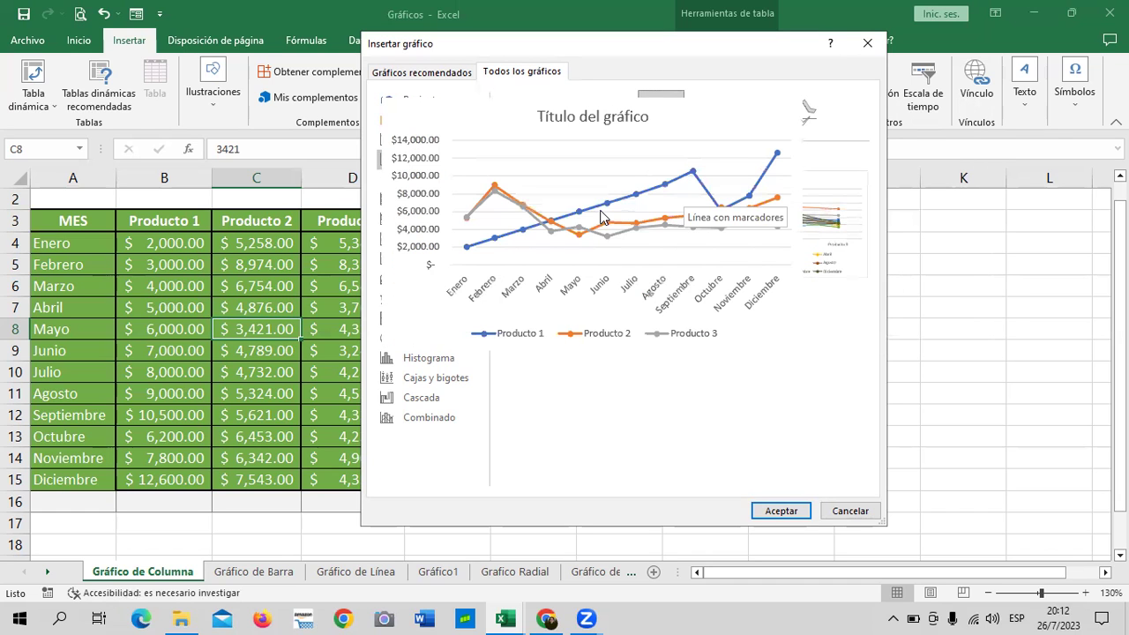
left_click(705, 115)
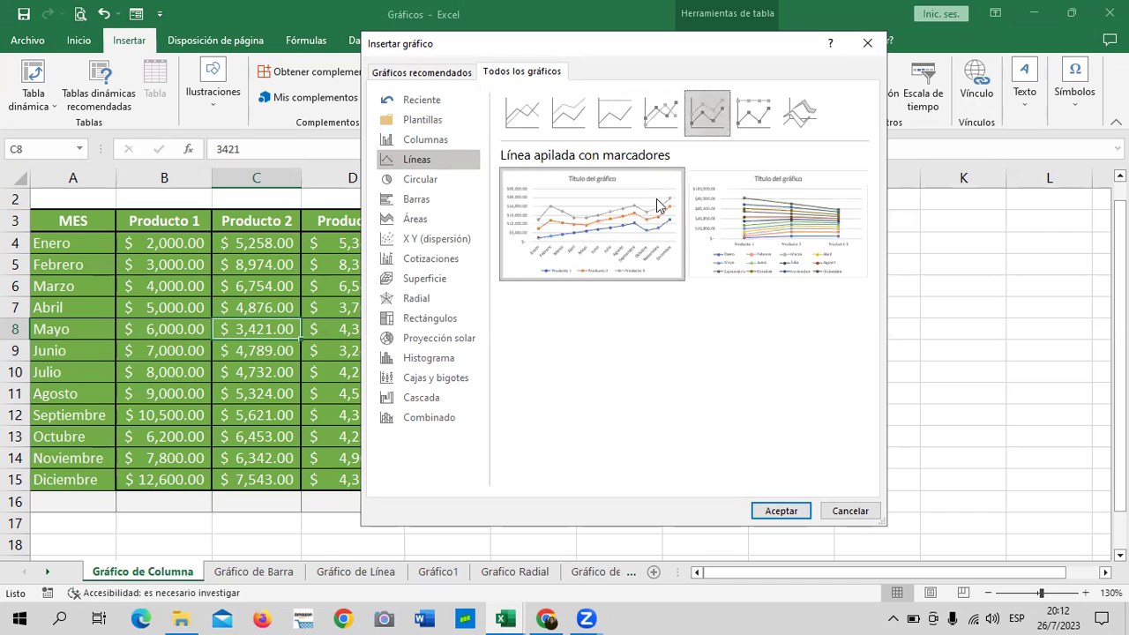
left_click(754, 110)
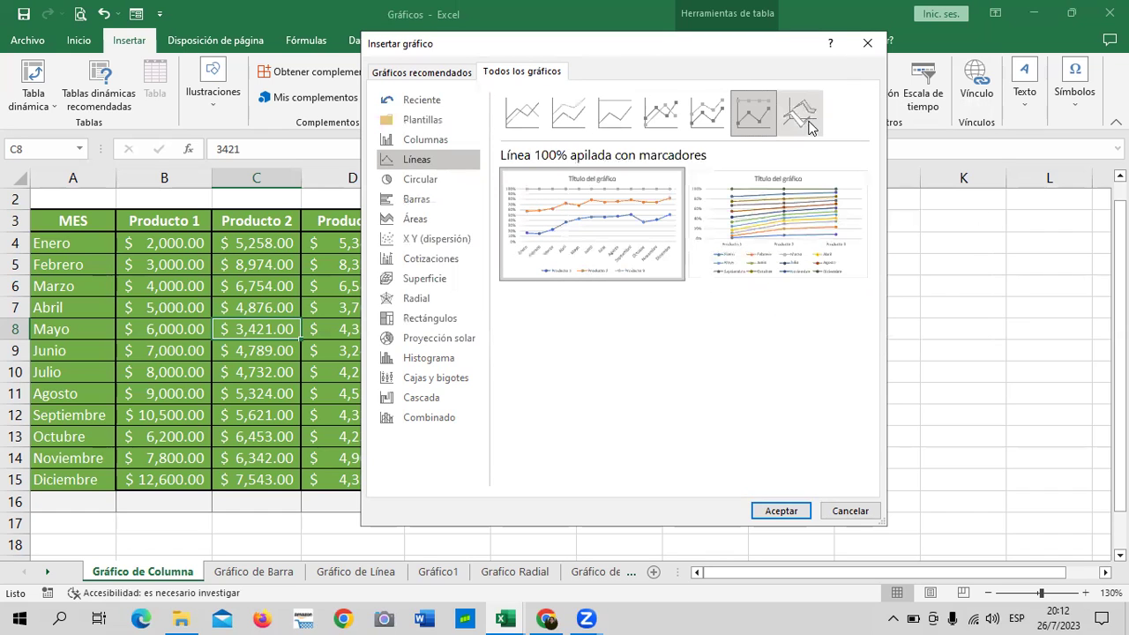
left_click(811, 118)
mouse_move(799, 112)
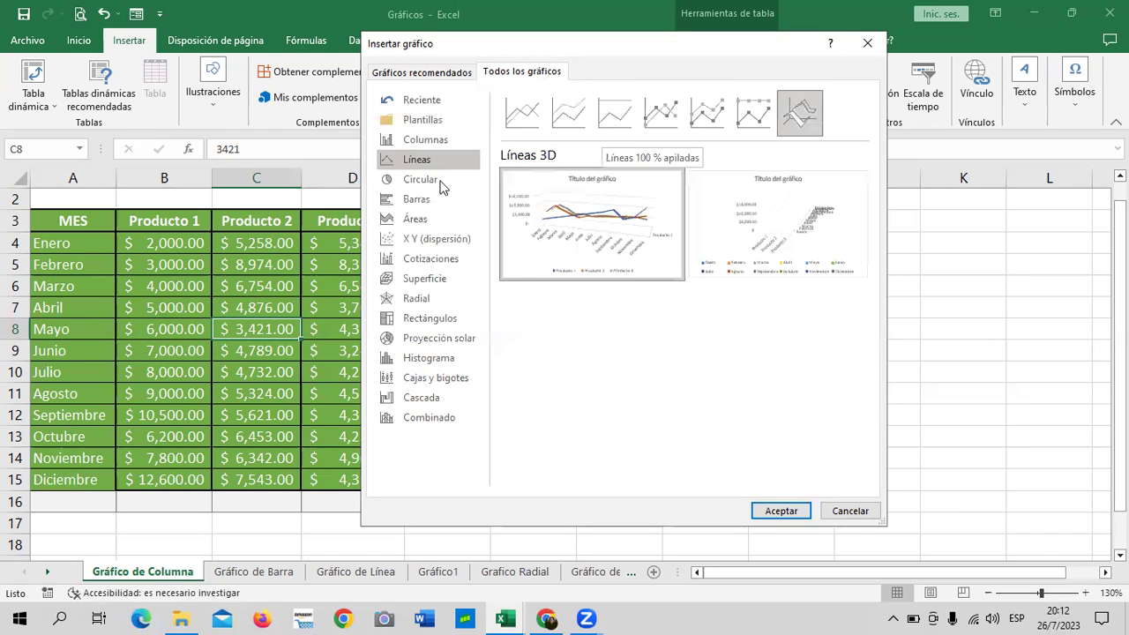
left_click(443, 182)
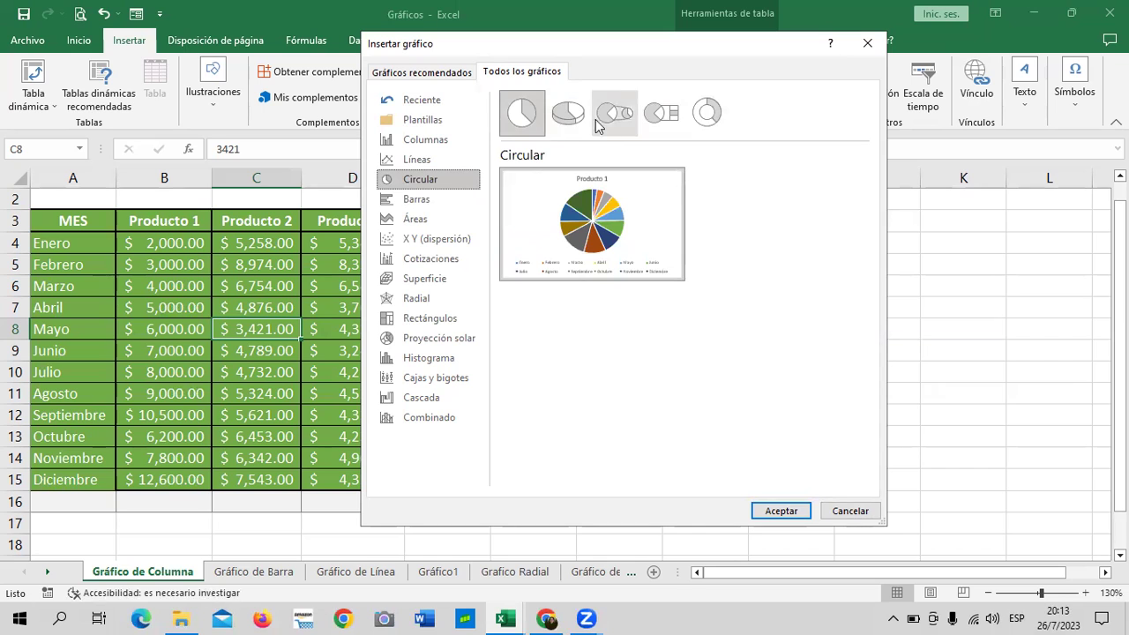
Preview the 3D pie, pie of pie, bar of pie and doughnut chart variants.
left_click(569, 116)
mouse_move(593, 163)
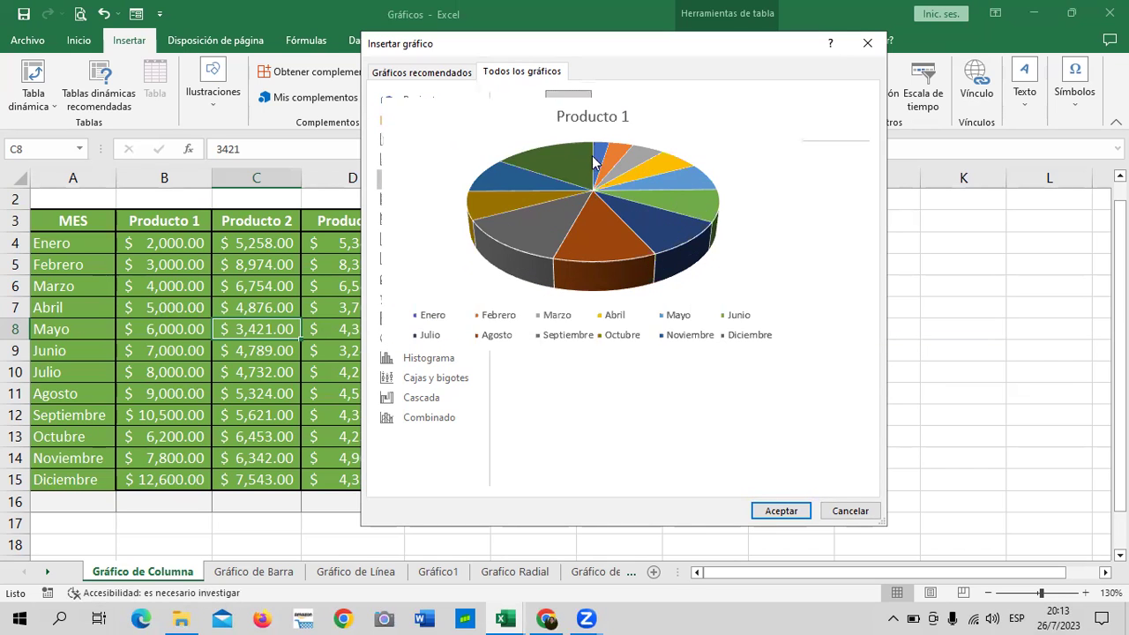
left_click(617, 121)
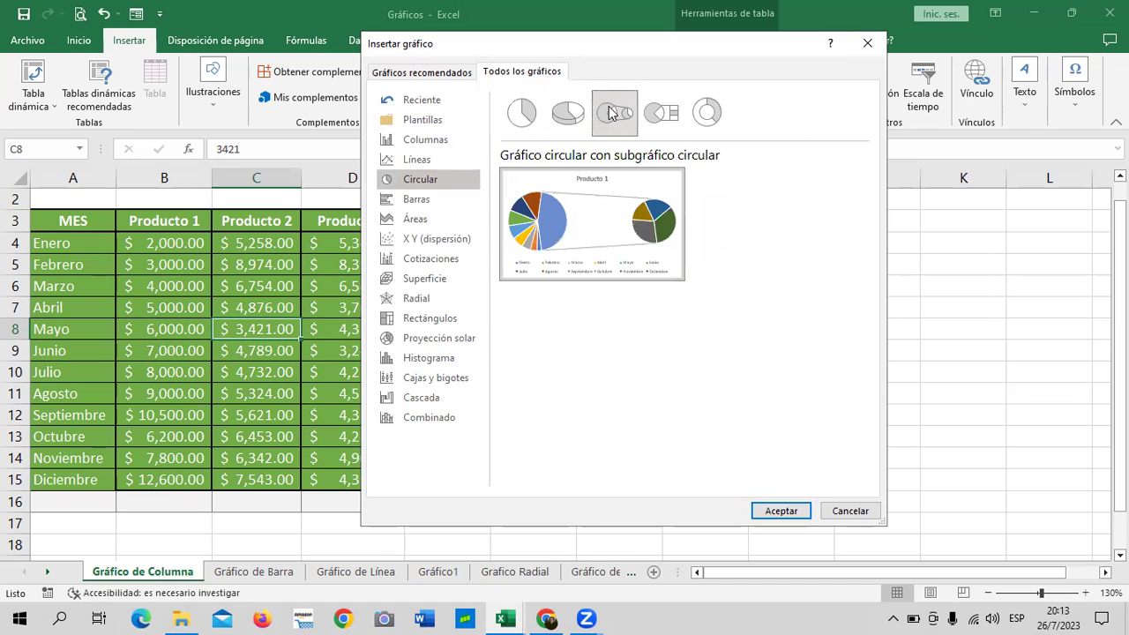
left_click(639, 120)
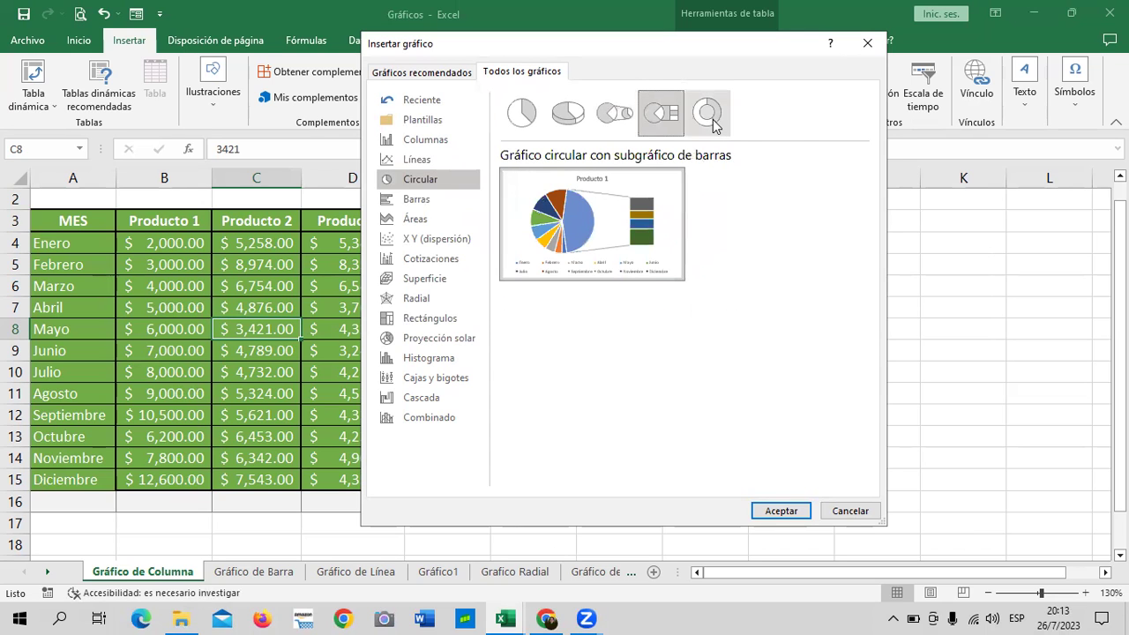
left_click(712, 117)
mouse_move(592, 224)
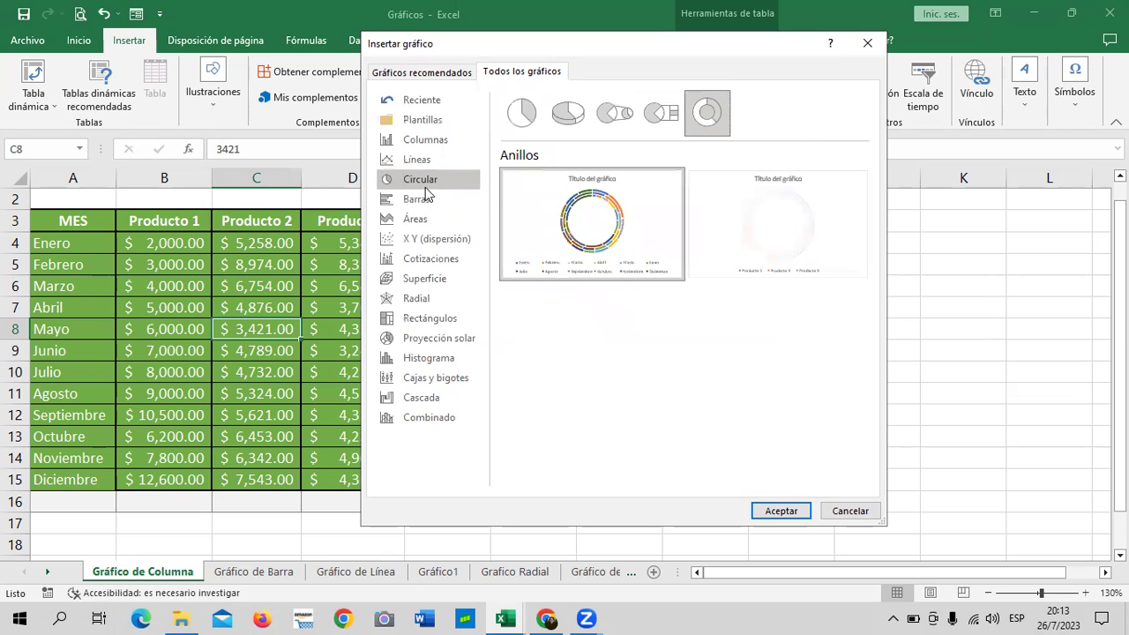
Preview the 3D 100% stacked, 3D stacked, 3D clustered and 100% stacked bar charts, ending on Áreas.
left_click(432, 198)
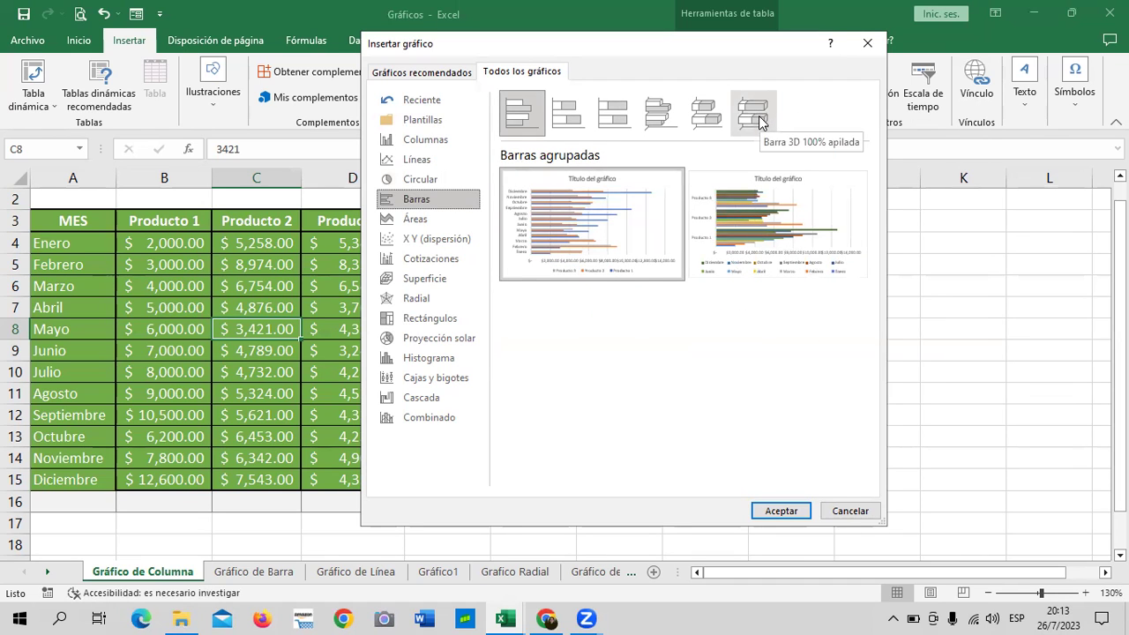
left_click(763, 123)
left_click(710, 123)
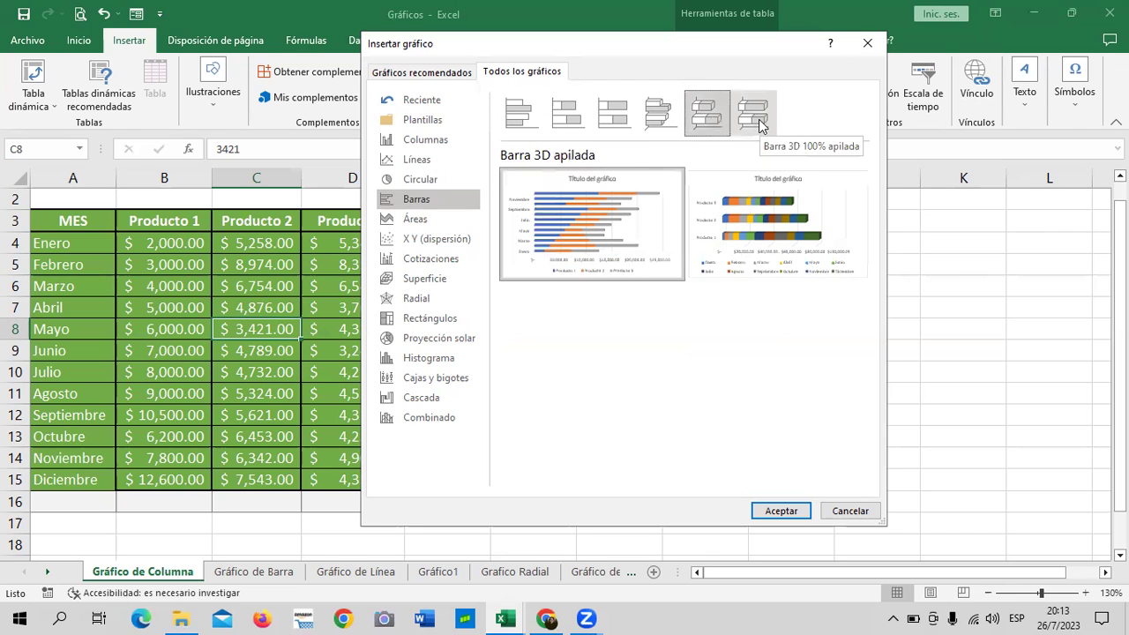
left_click(663, 116)
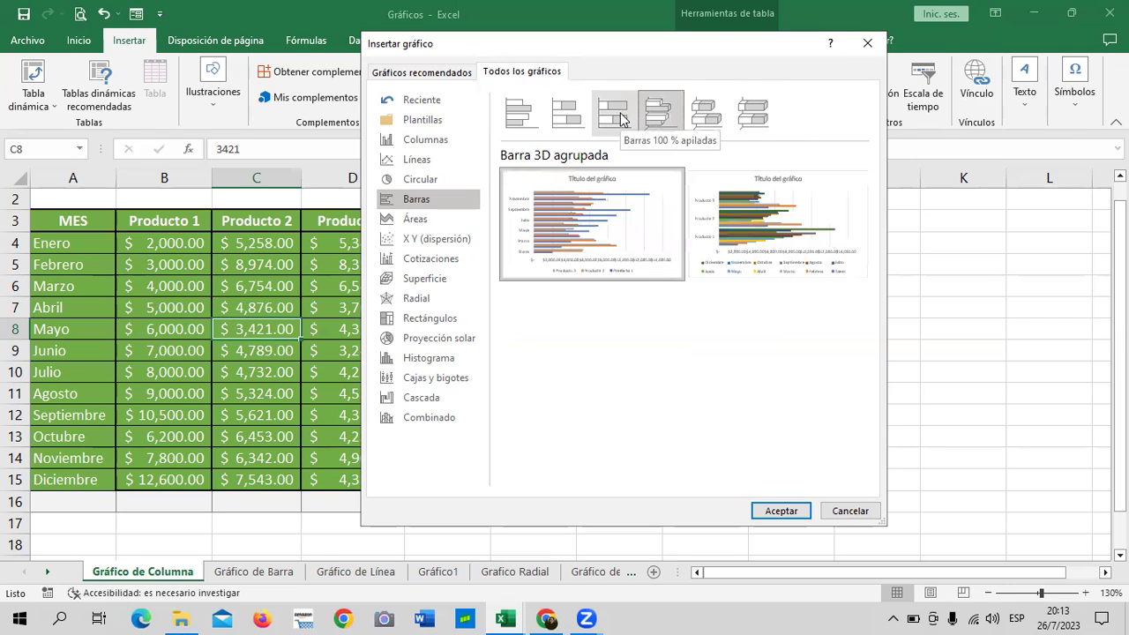
left_click(622, 119)
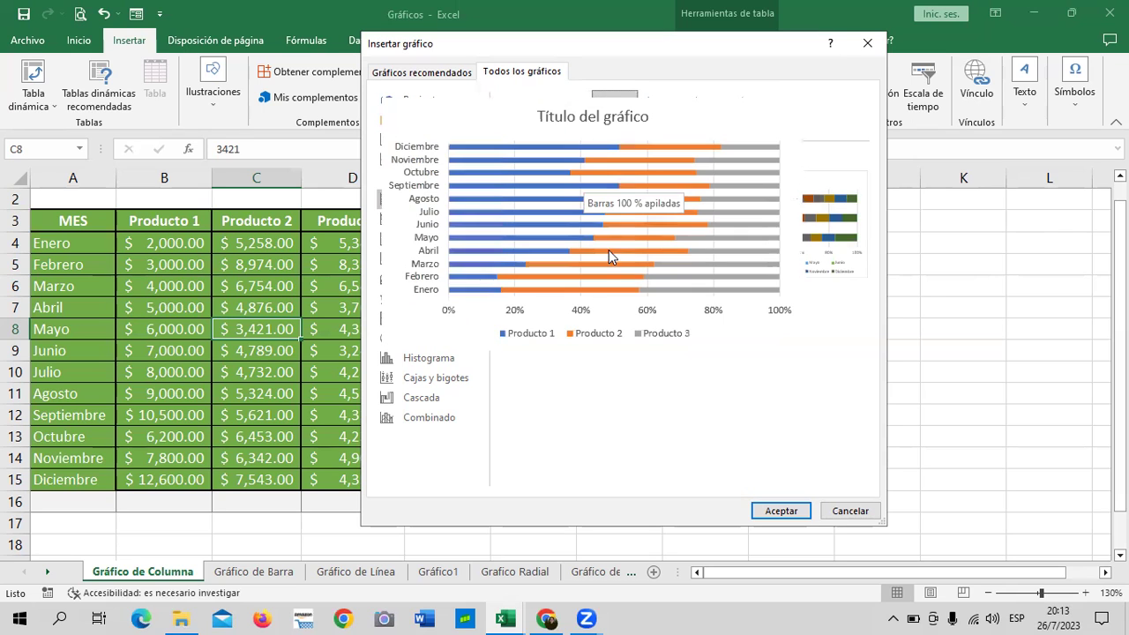
left_click(457, 220)
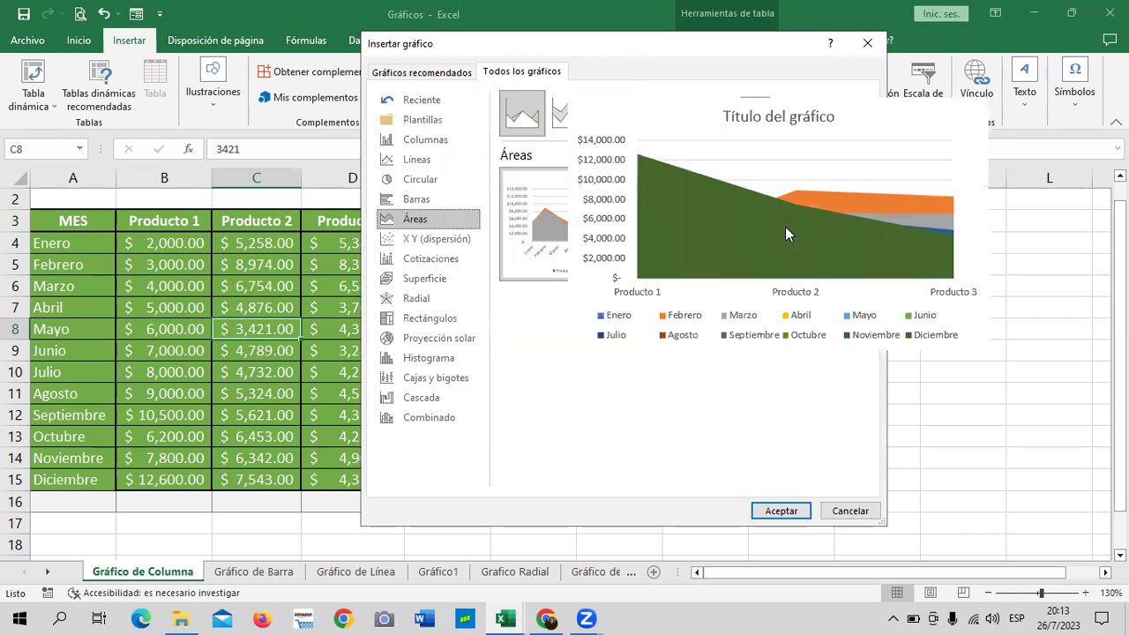
Preview the stacked, 100% stacked, 3D and 3D stacked area charts.
left_click(574, 115)
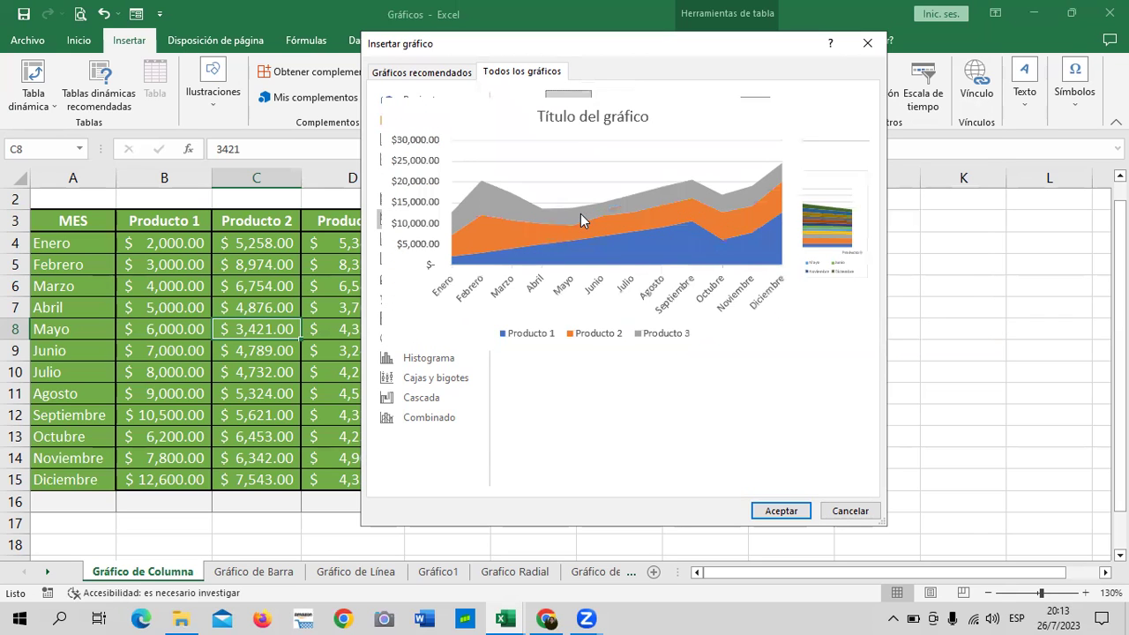
left_click(614, 113)
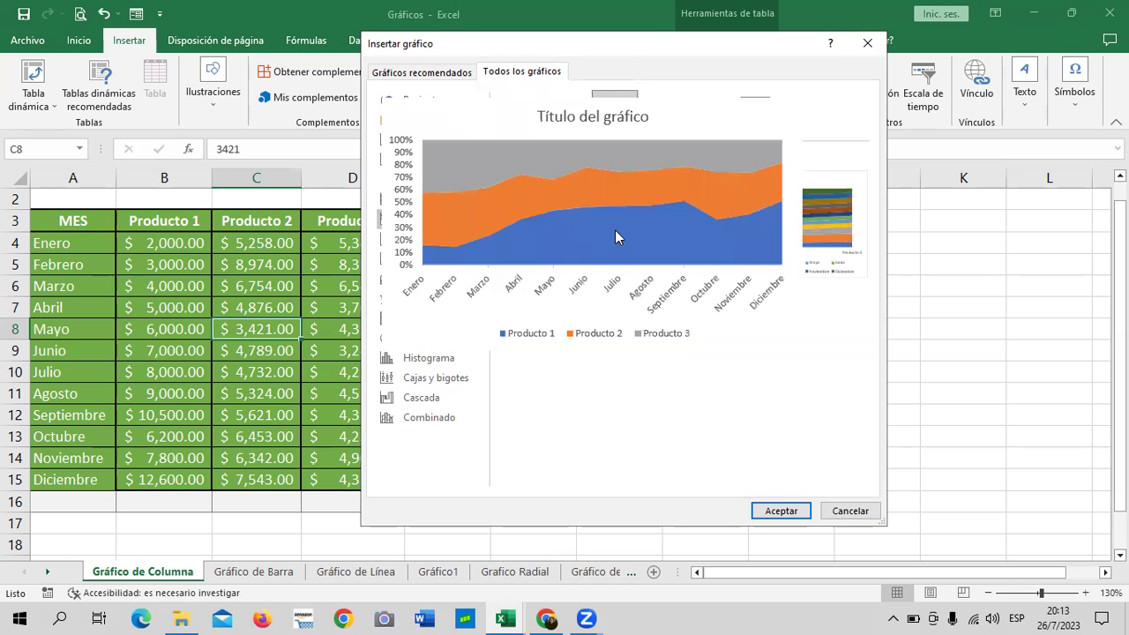
left_click(663, 112)
mouse_move(777, 224)
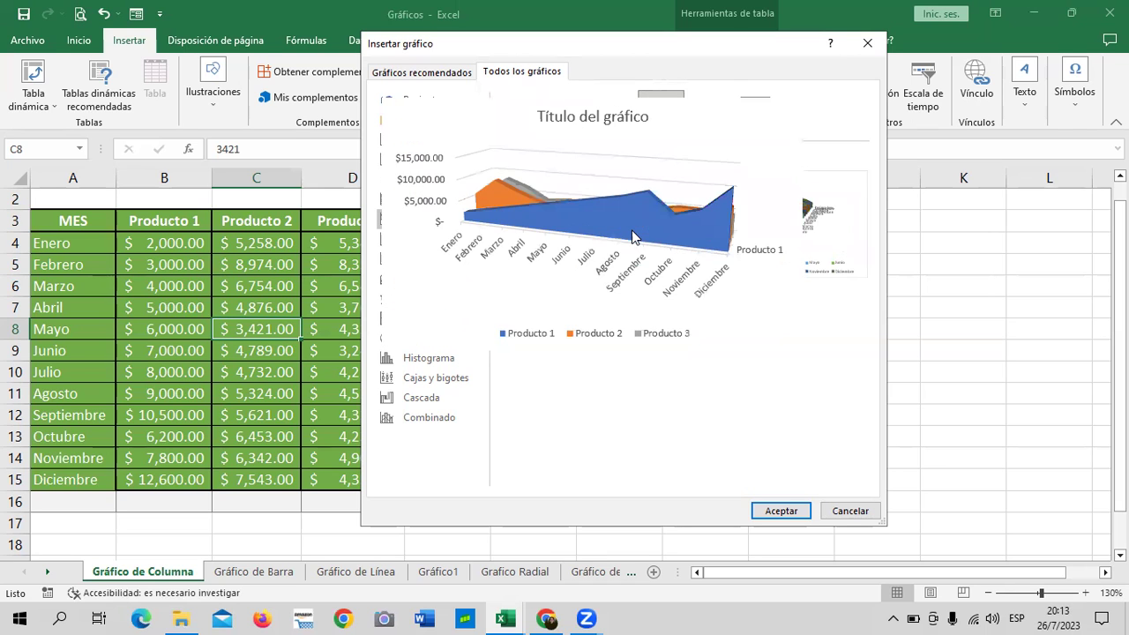
left_click(712, 111)
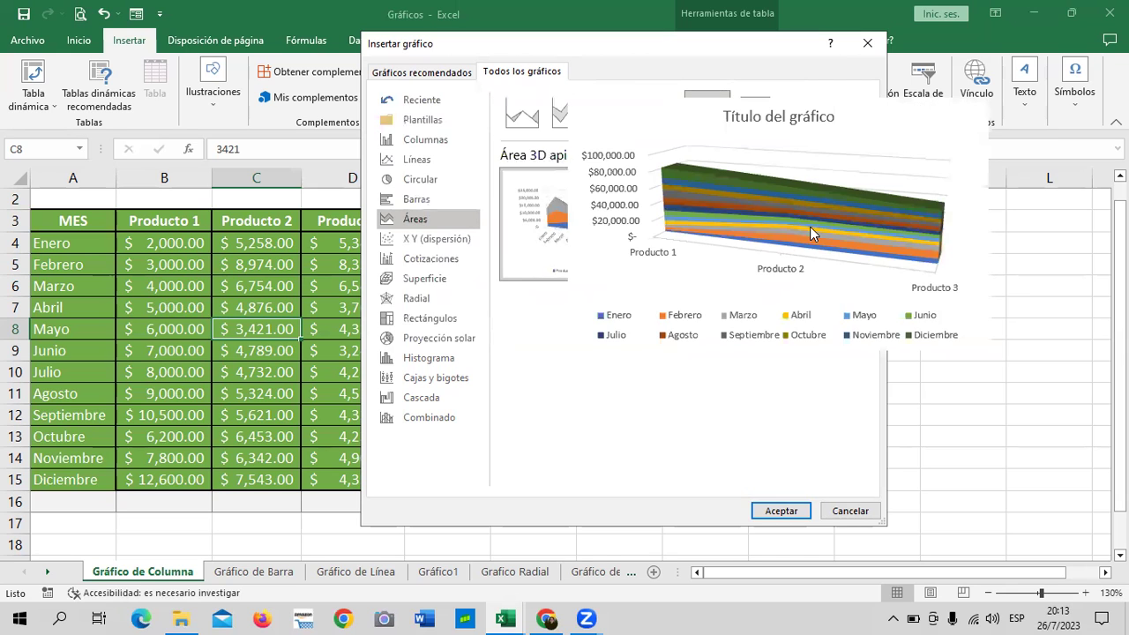
Preview the 3D bubble, bubble and straight-line scatter chart variants.
left_click(444, 238)
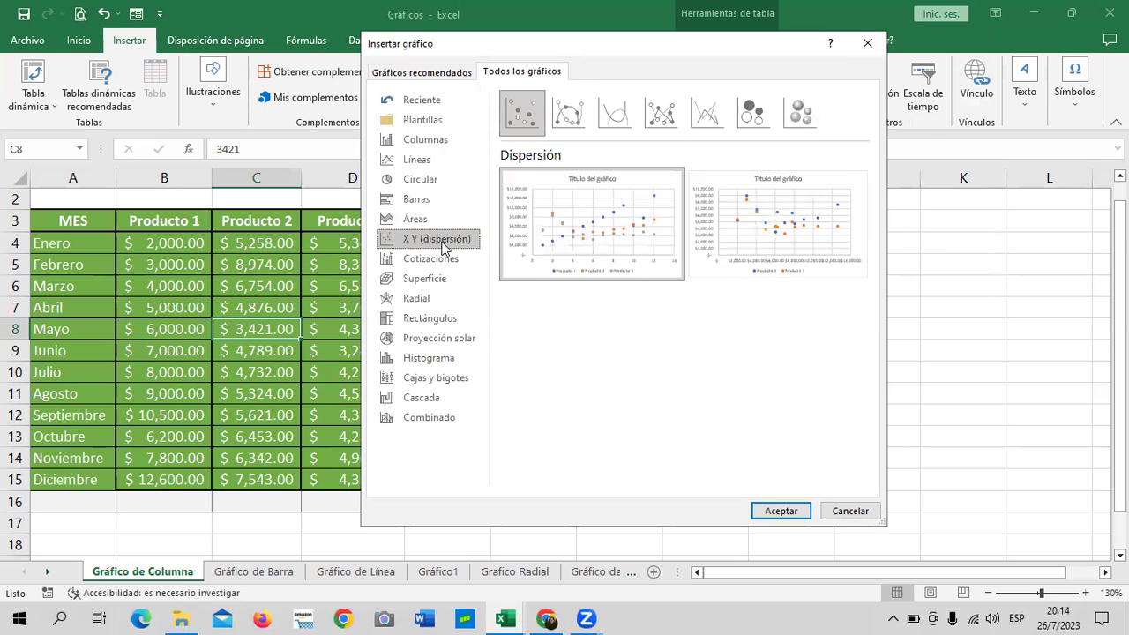
left_click(798, 115)
left_click(764, 116)
left_click(709, 115)
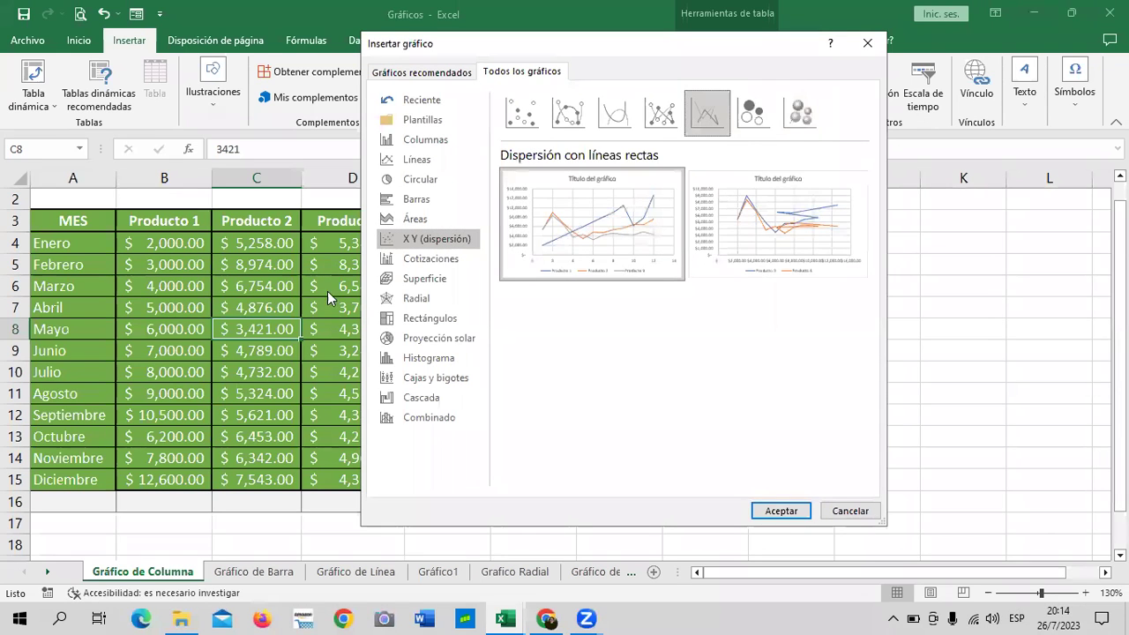
Look at the stock charts, then the contour and 3D wireframe surface charts, ending on Radial.
left_click(414, 258)
mouse_move(593, 223)
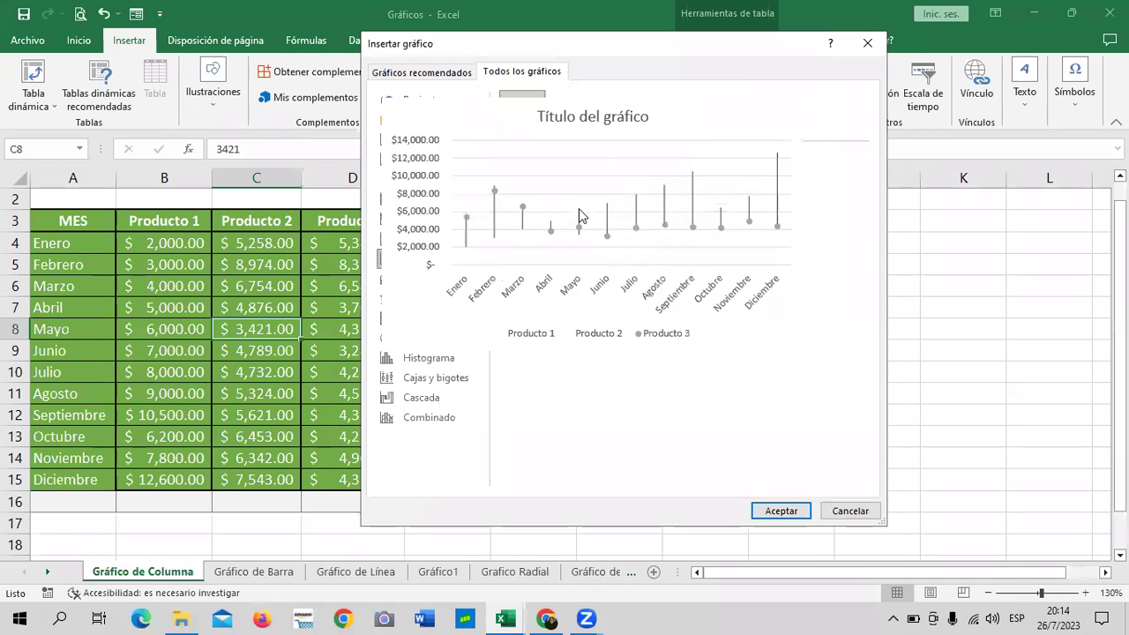
left_click(446, 284)
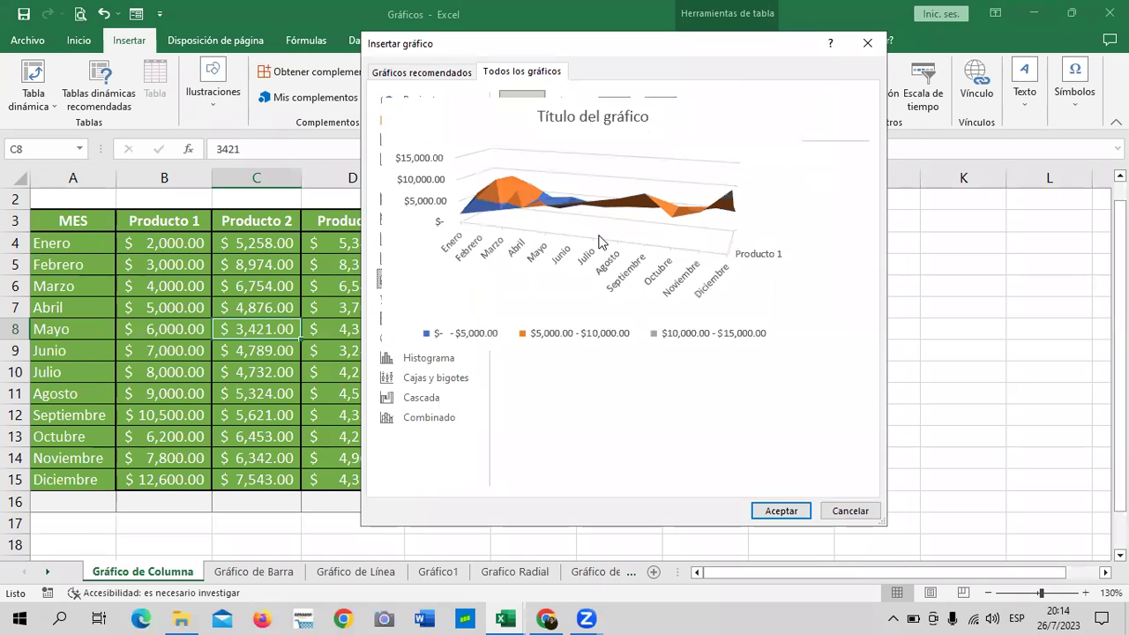
left_click(614, 113)
left_click(568, 112)
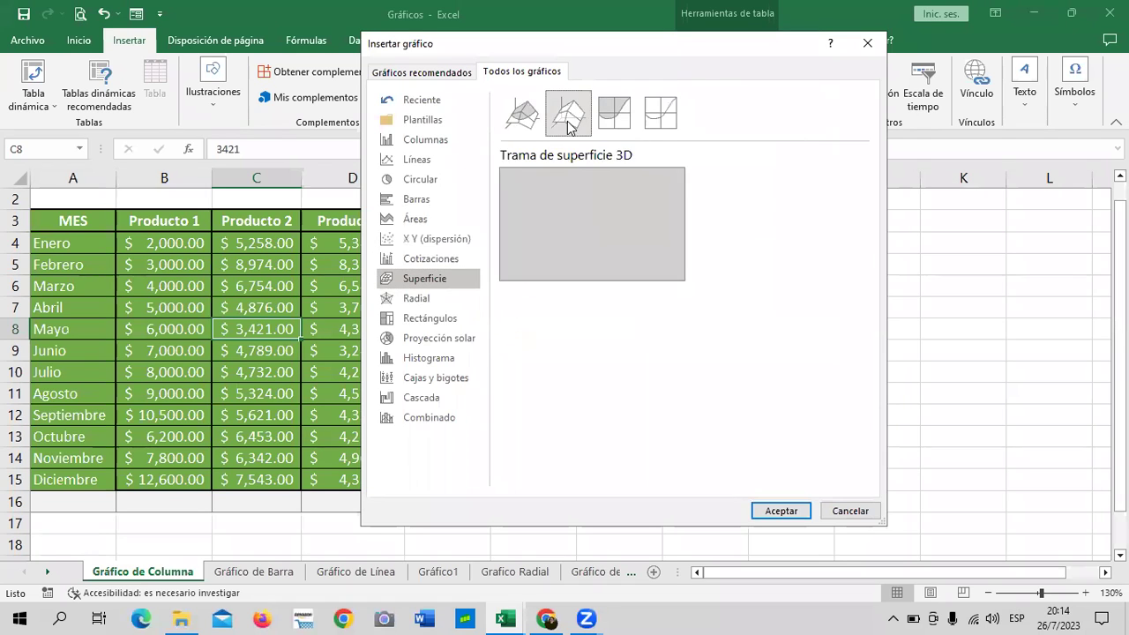
left_click(429, 300)
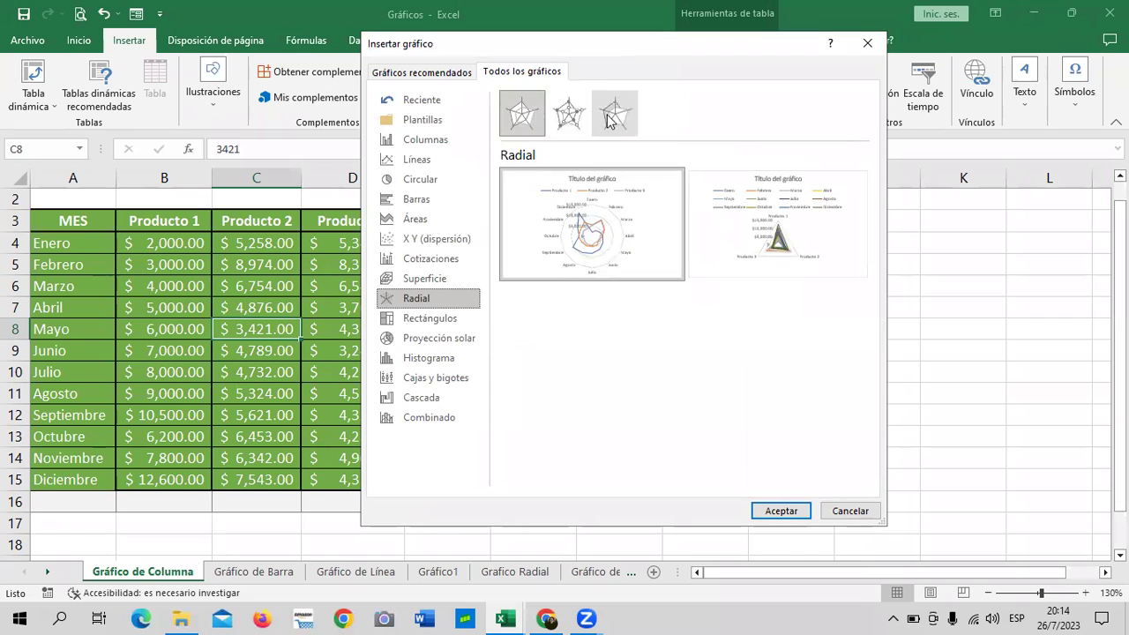
Preview the filled radar and radar-with-markers charts, then treemap, sunburst, histogram and box-and-whisker.
left_click(614, 113)
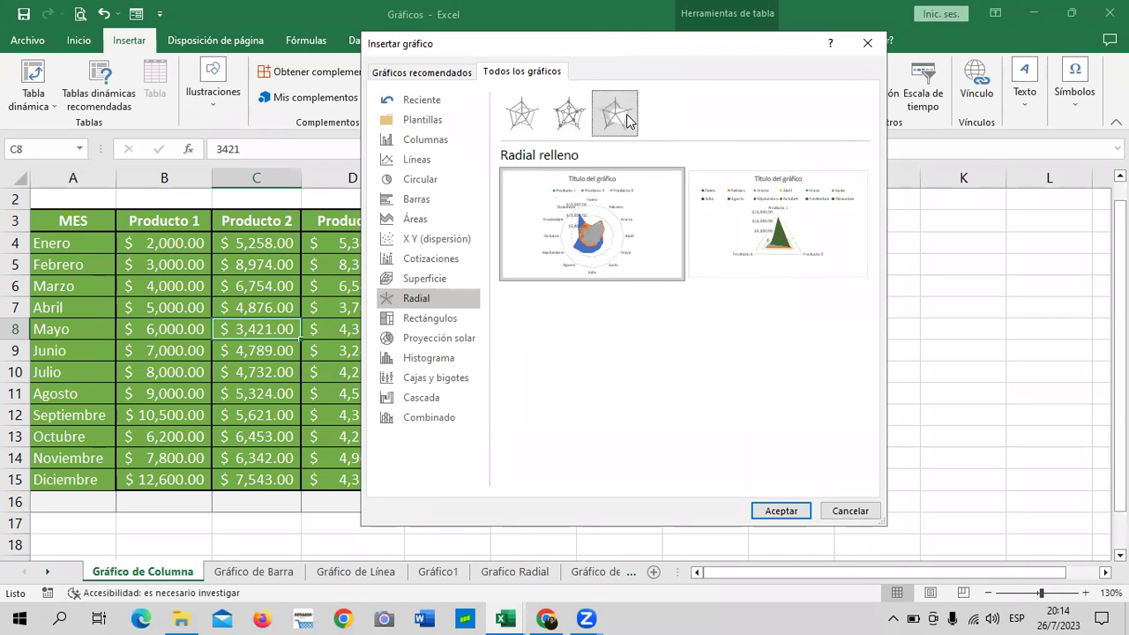
left_click(569, 112)
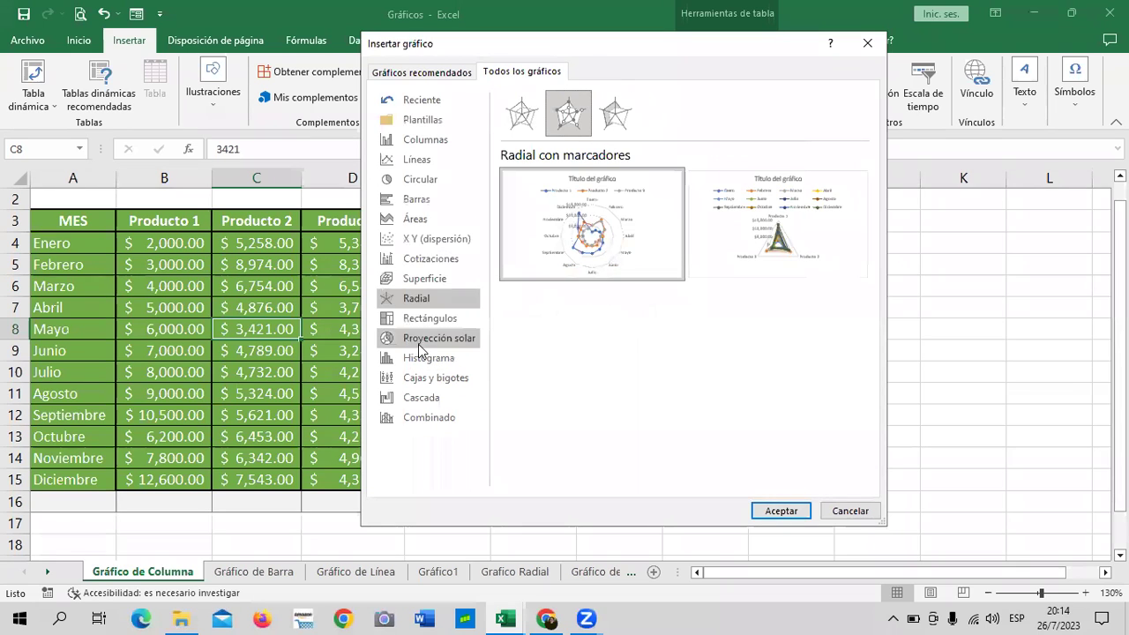
left_click(438, 325)
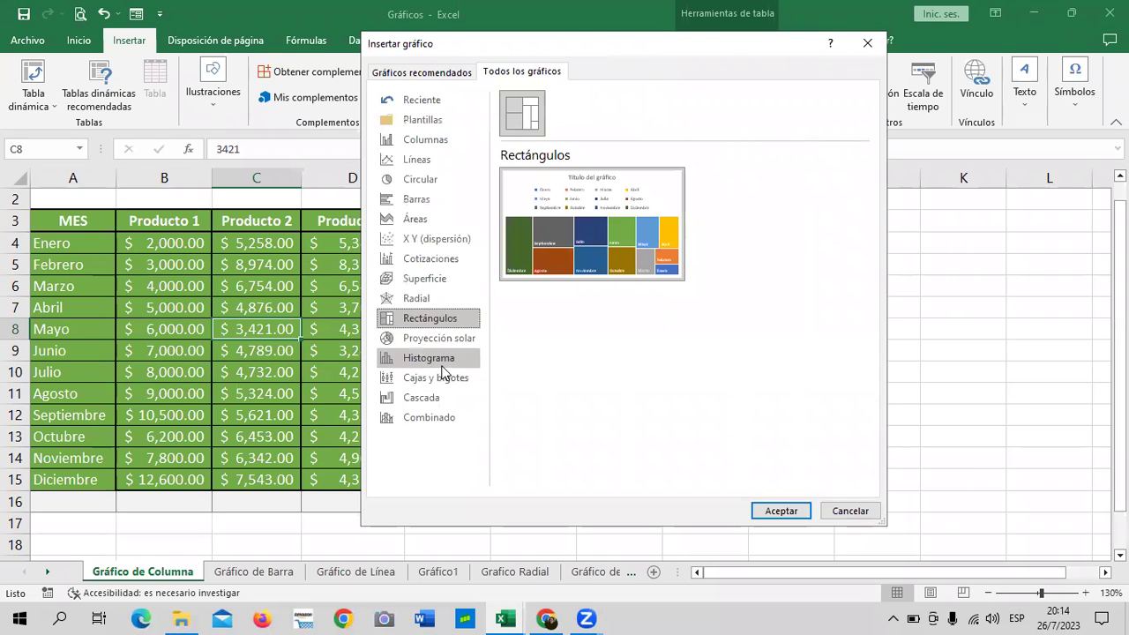
left_click(441, 338)
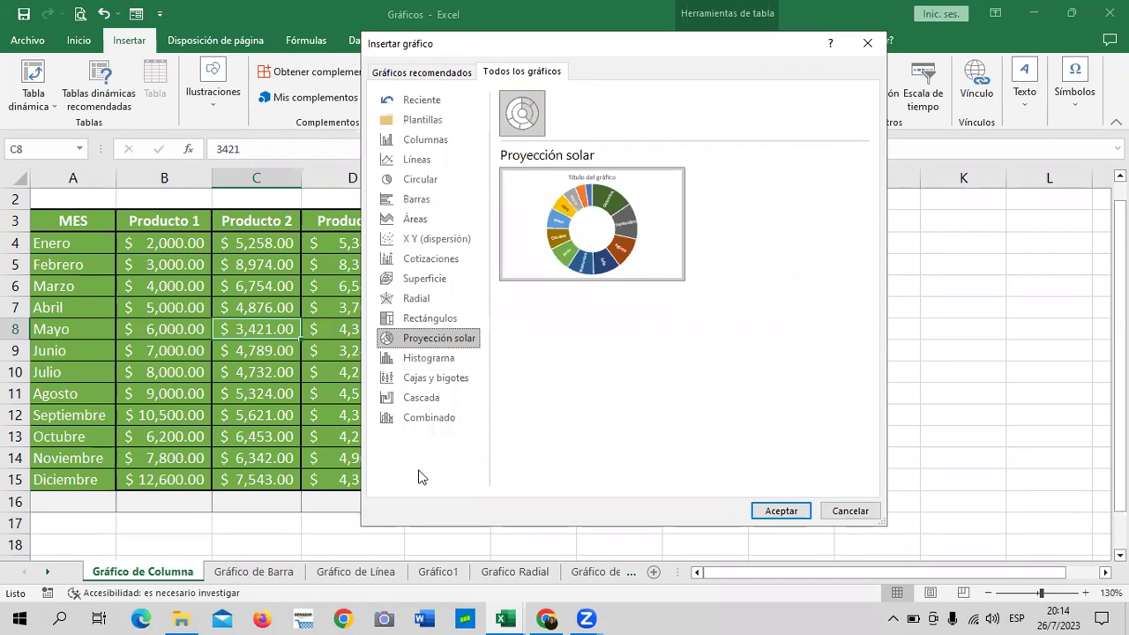
left_click(436, 361)
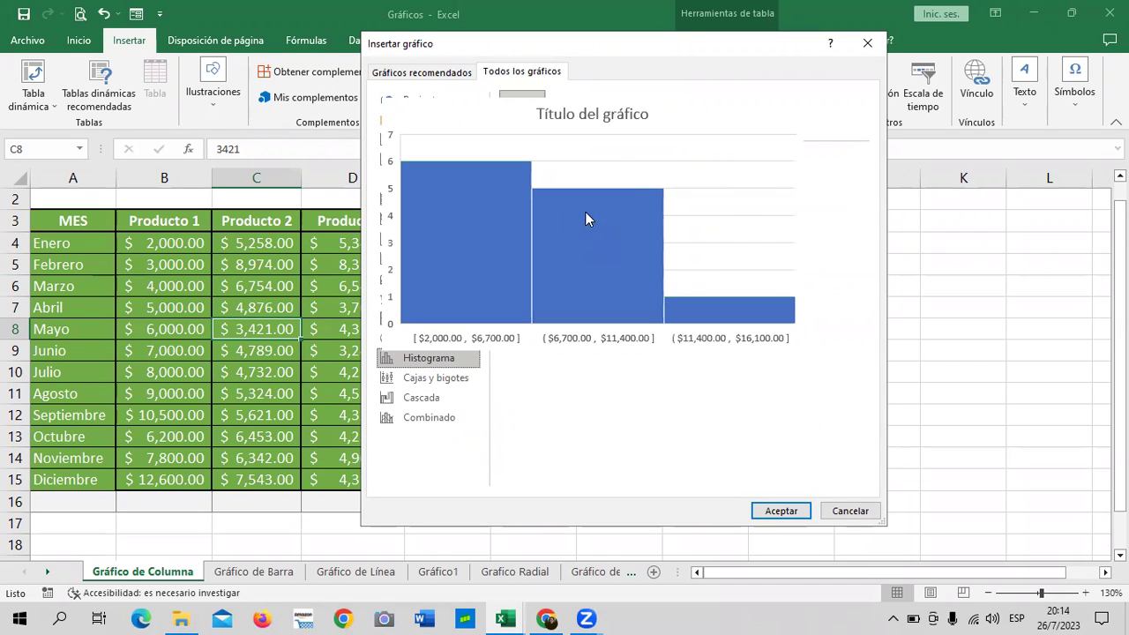
left_click(444, 379)
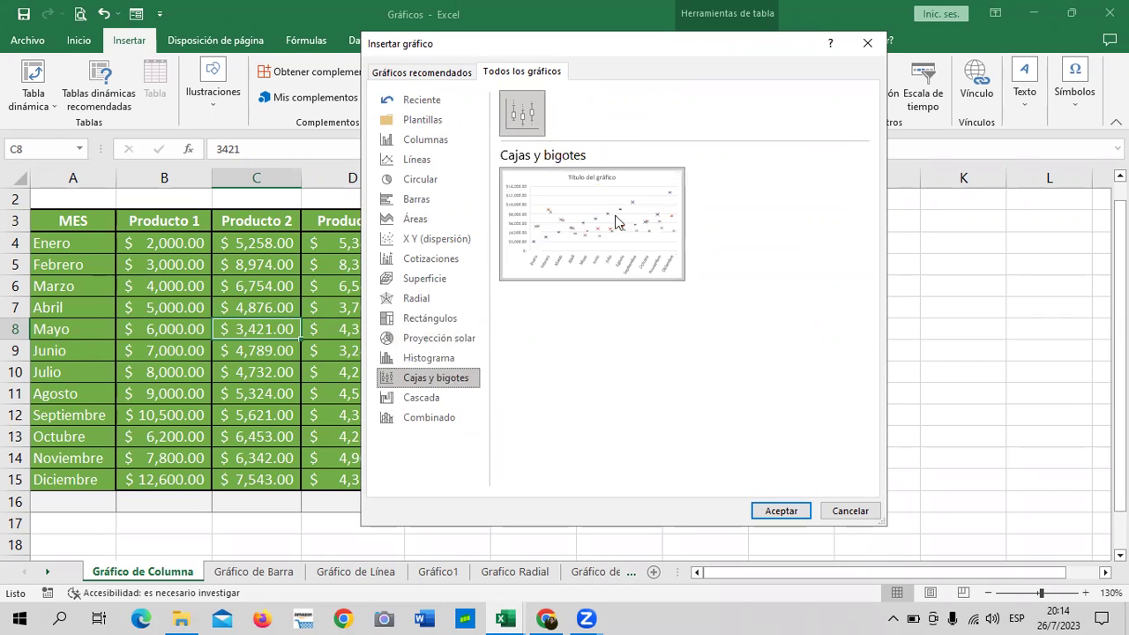
Look at the waterfall and combo charts, then select the Columna 3D subtype under Columnas.
left_click(428, 399)
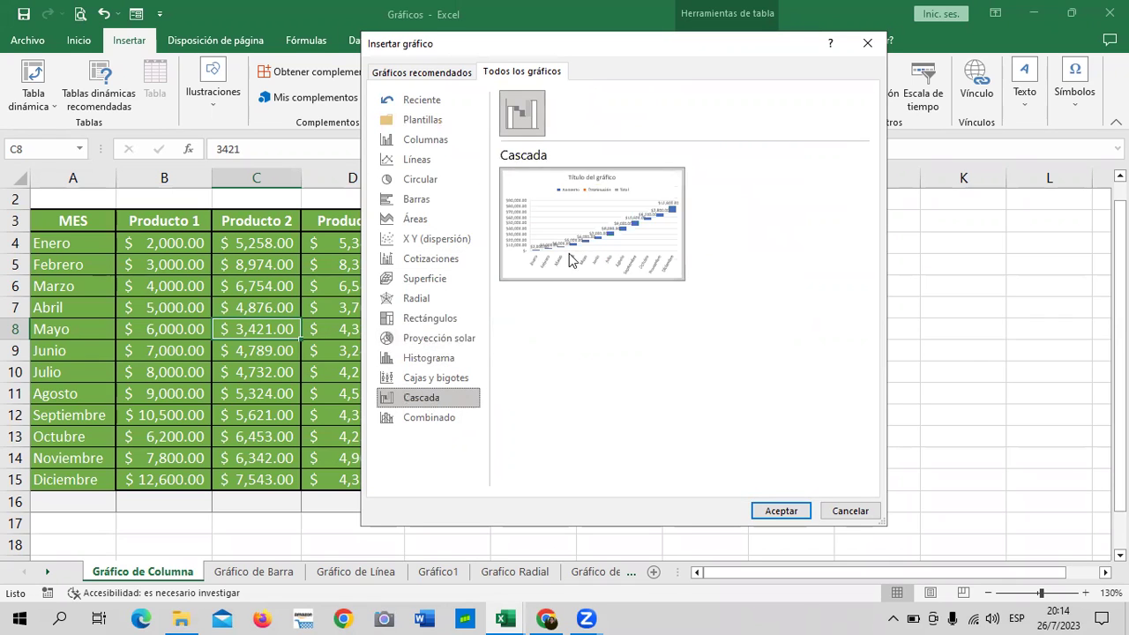
left_click(452, 421)
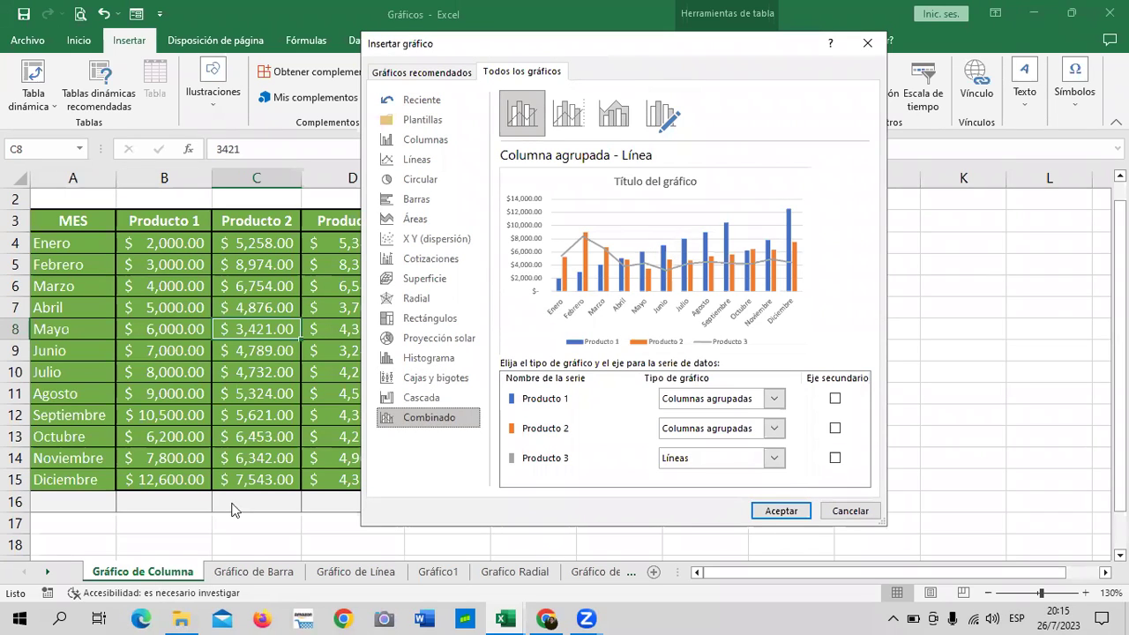
left_click(436, 143)
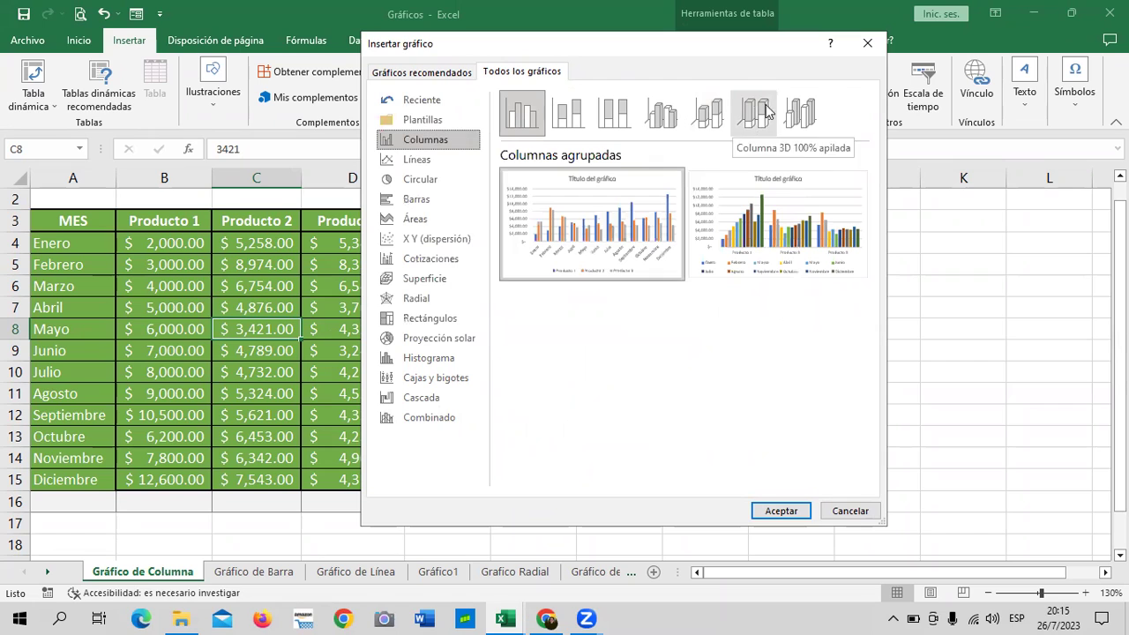
left_click(804, 116)
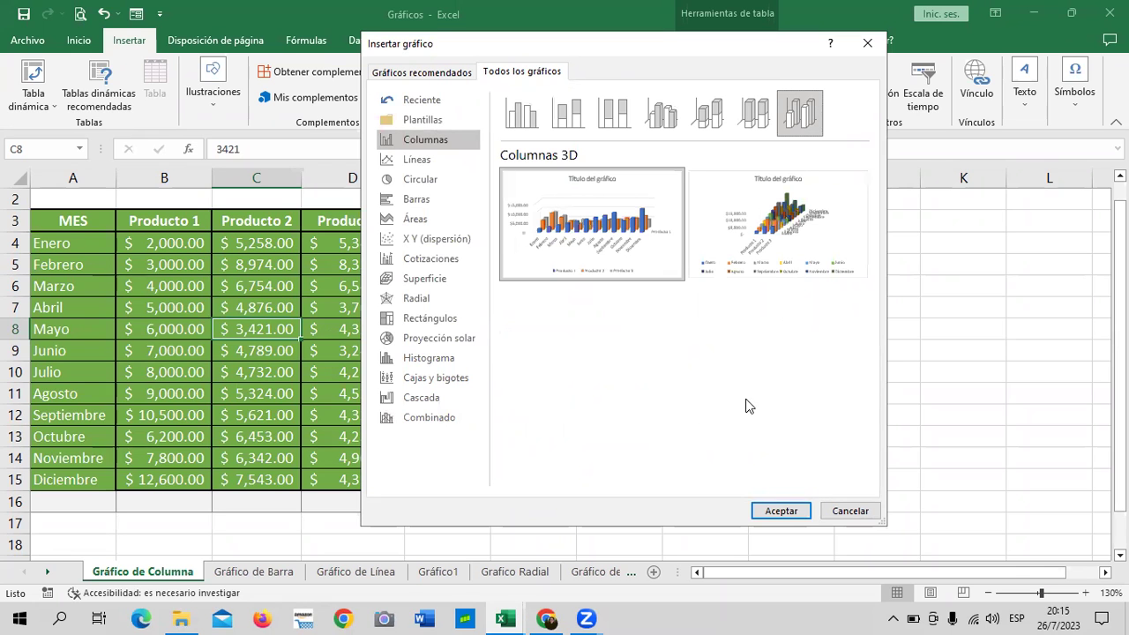
Insert the 3D column chart and move it beside the table over columns E–K.
left_click(769, 511)
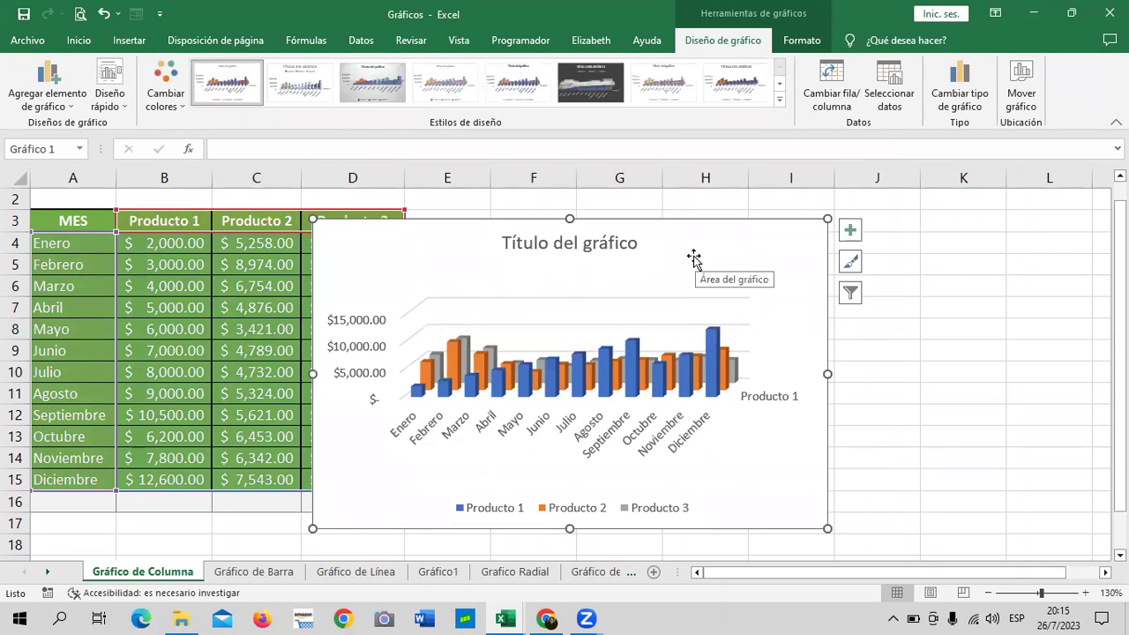
left_click_drag(694, 256, 812, 225)
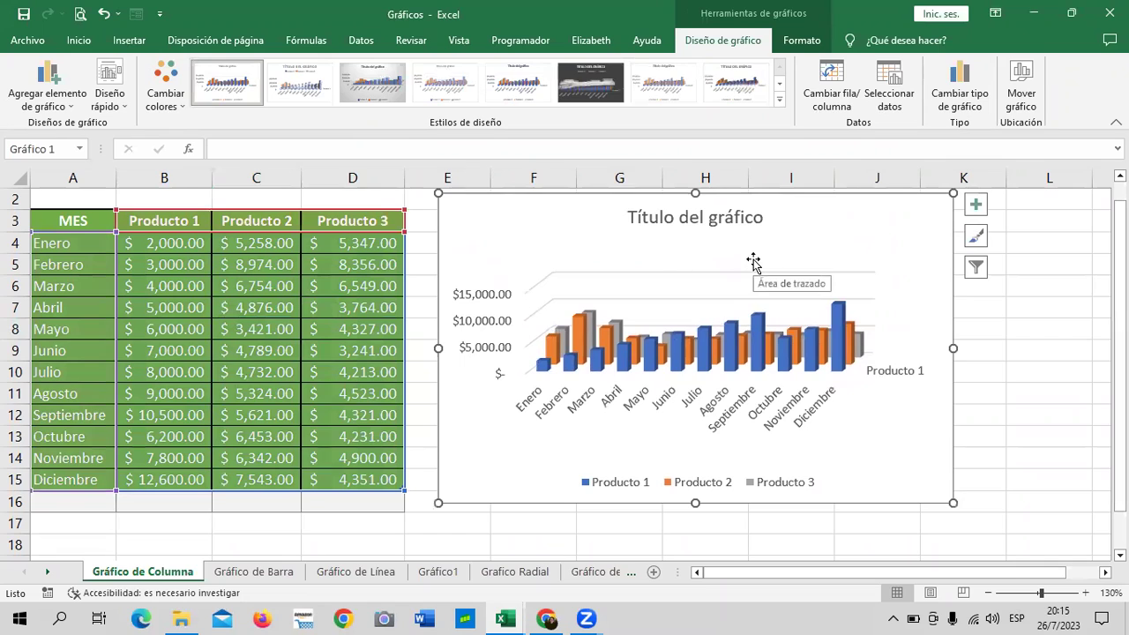
mouse_move(667, 340)
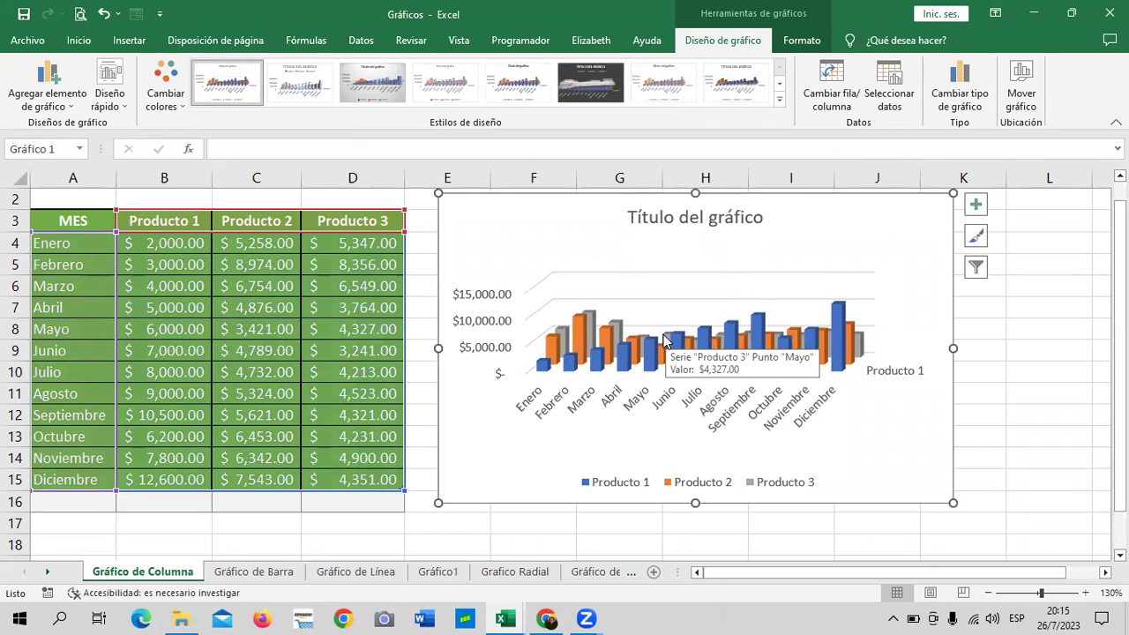
mouse_move(810, 221)
left_mouse_down()
mouse_move(896, 235)
mouse_move(684, 265)
left_mouse_up()
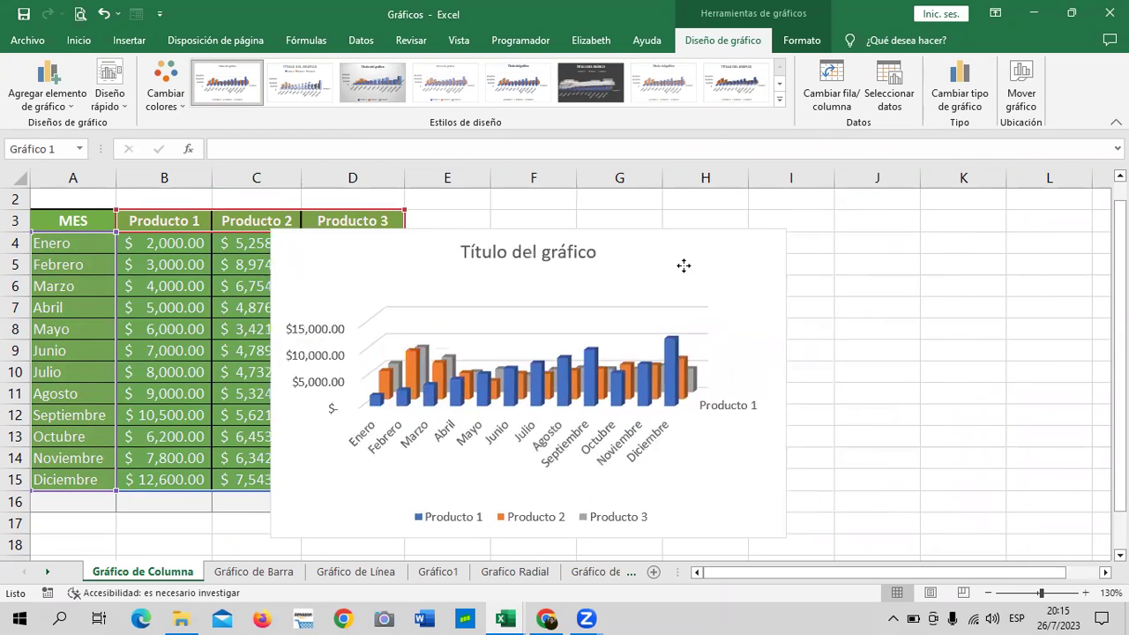
left_click_drag(684, 266, 866, 236)
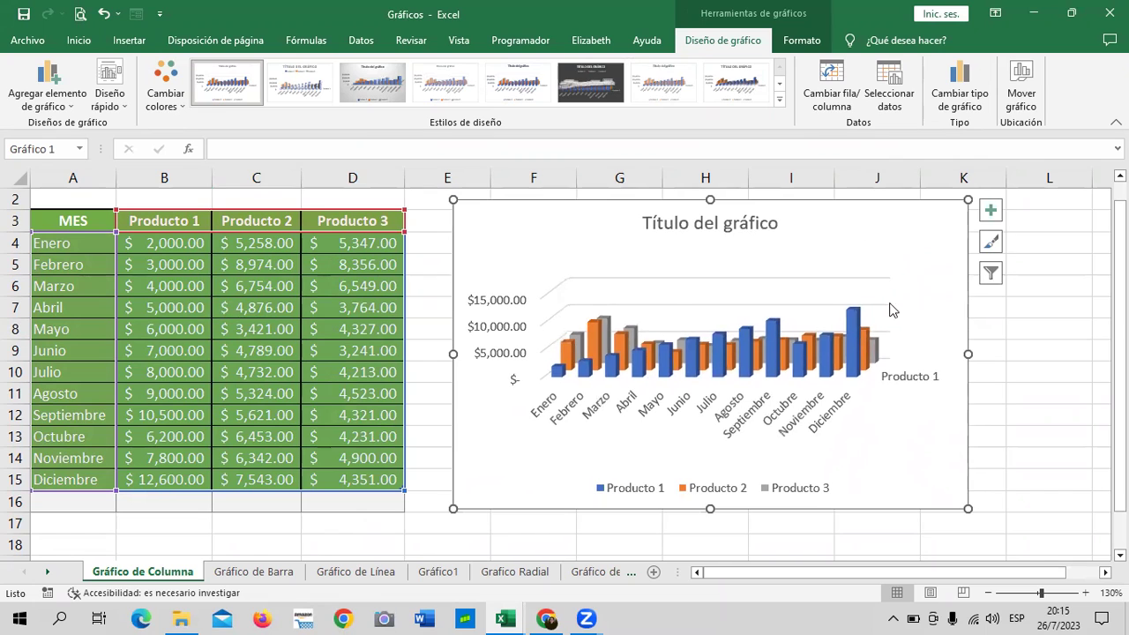
Enlarge the chart by dragging its corners, then deselect it.
left_click_drag(967, 508, 996, 527)
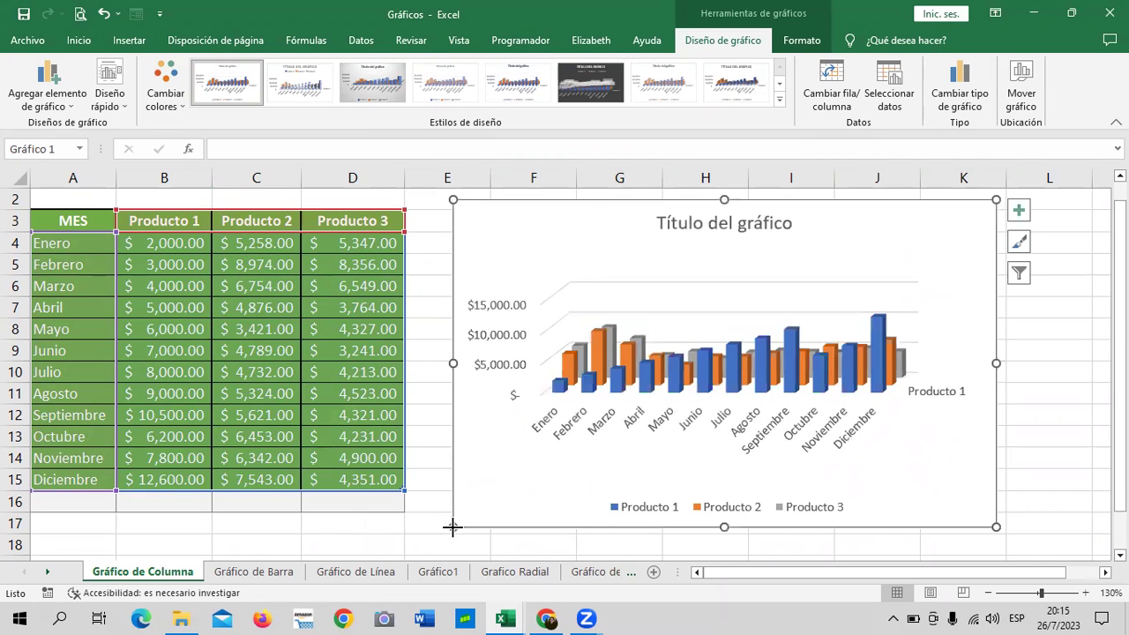
left_click_drag(453, 527, 431, 536)
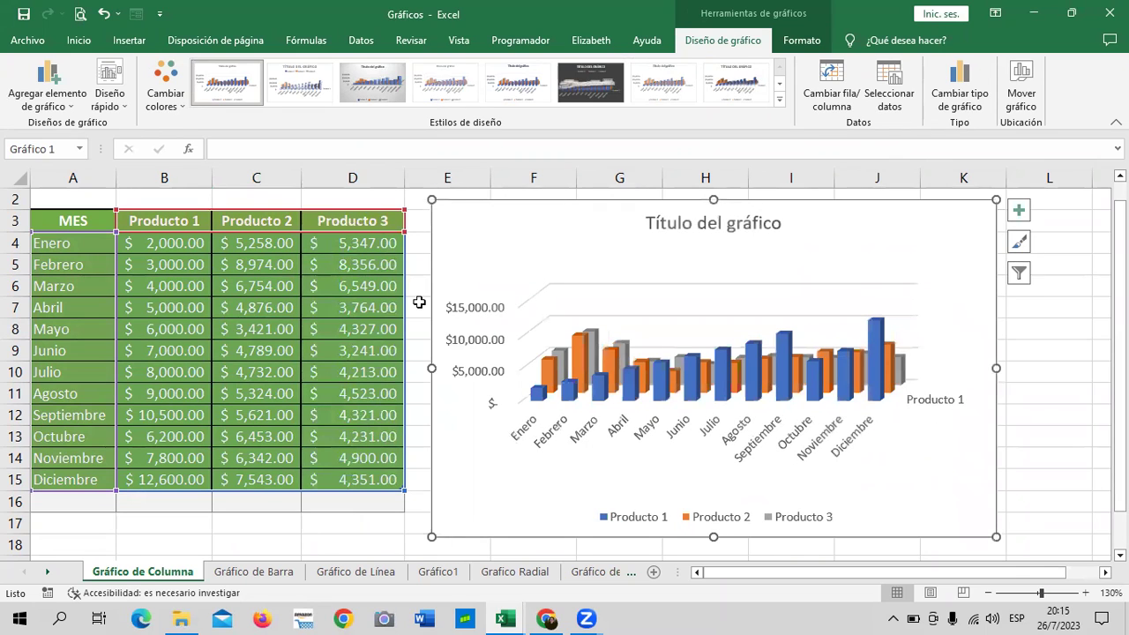
left_click_drag(432, 537, 427, 544)
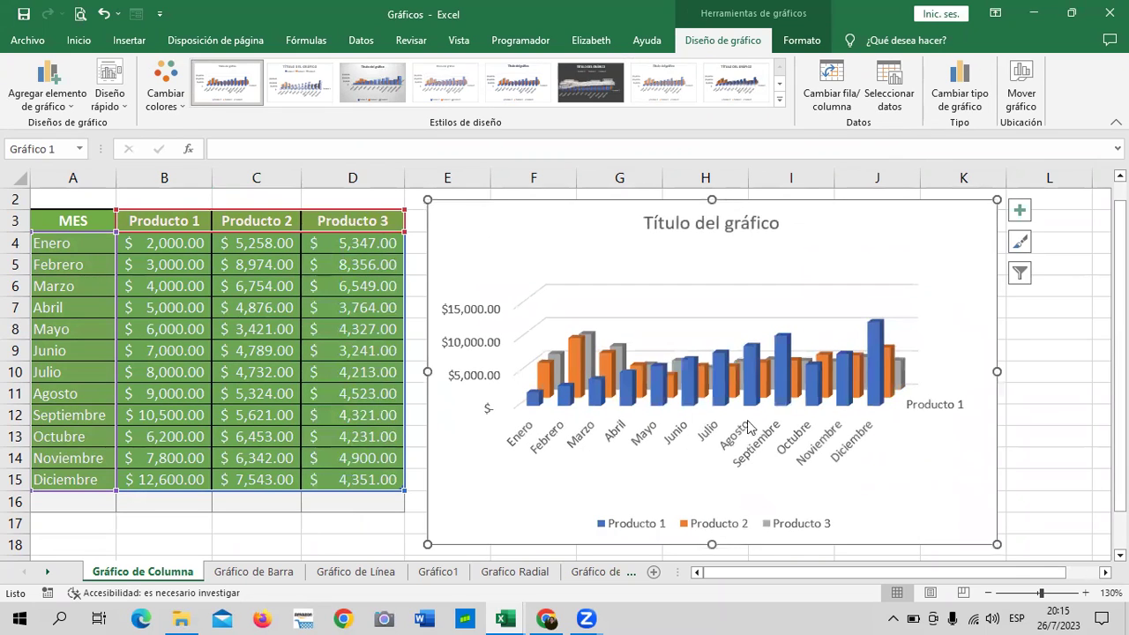
left_click(1055, 350)
left_click(937, 257)
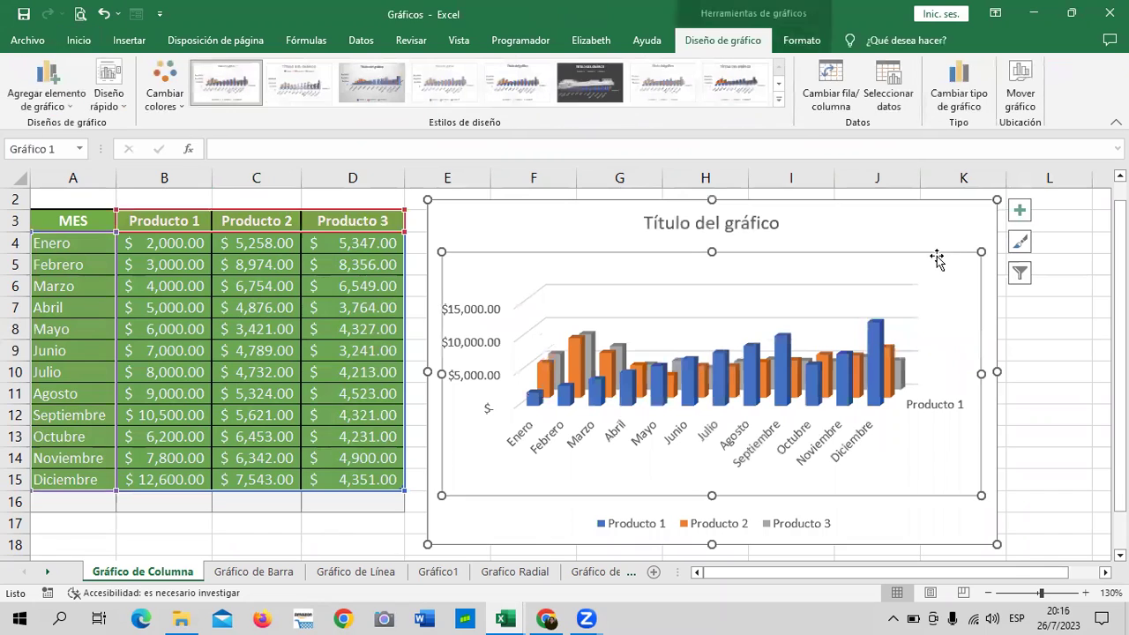
left_click(950, 221)
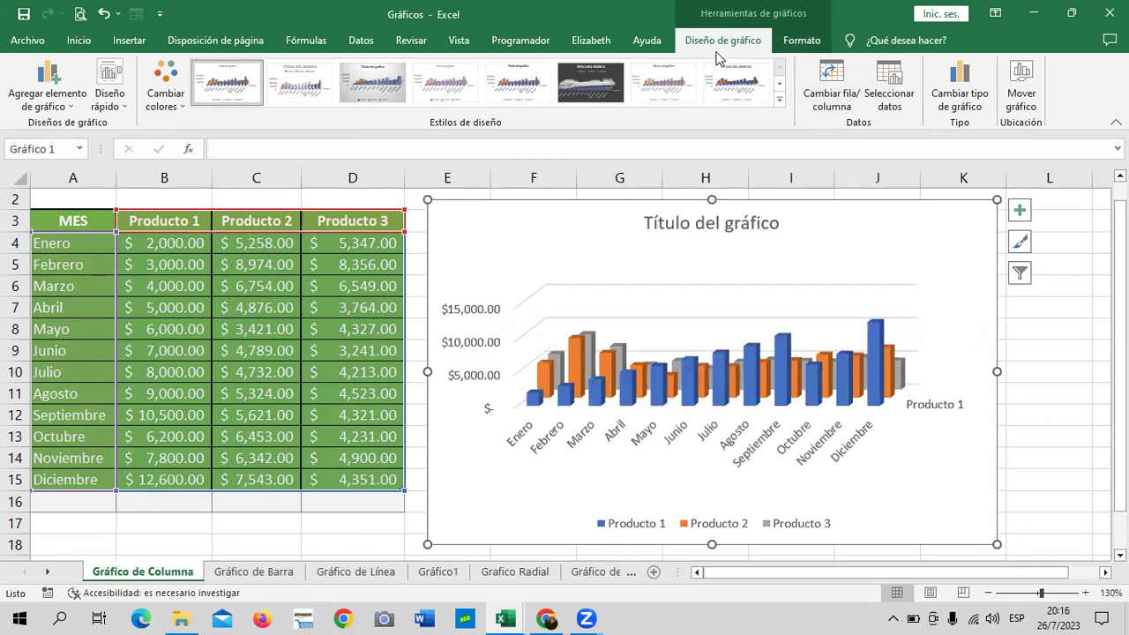
left_click(1049, 365)
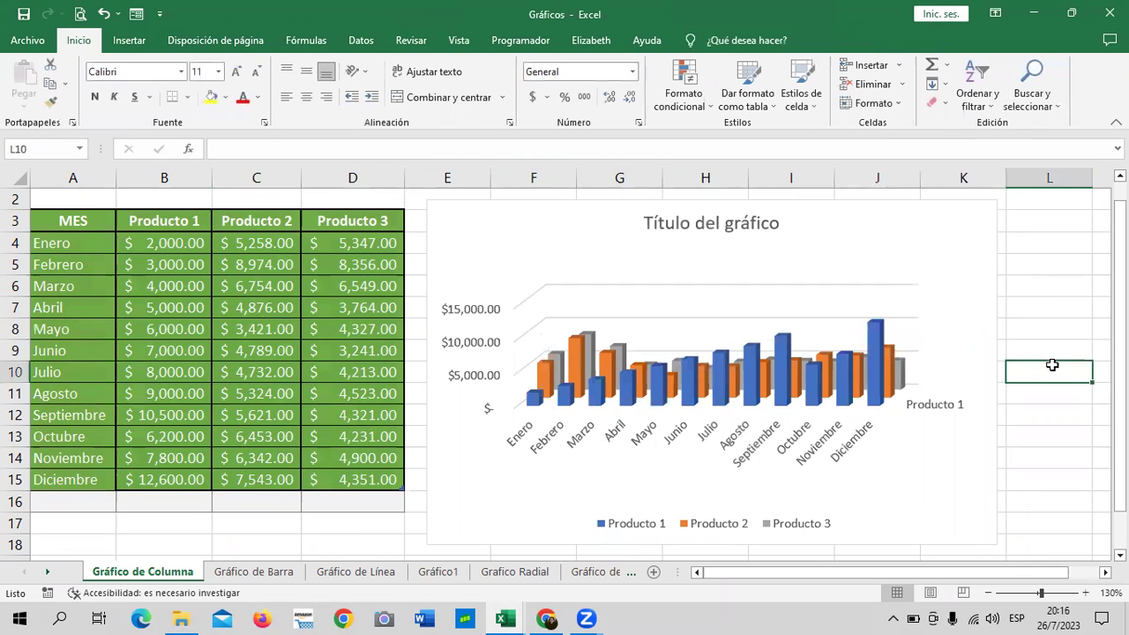
left_click(938, 247)
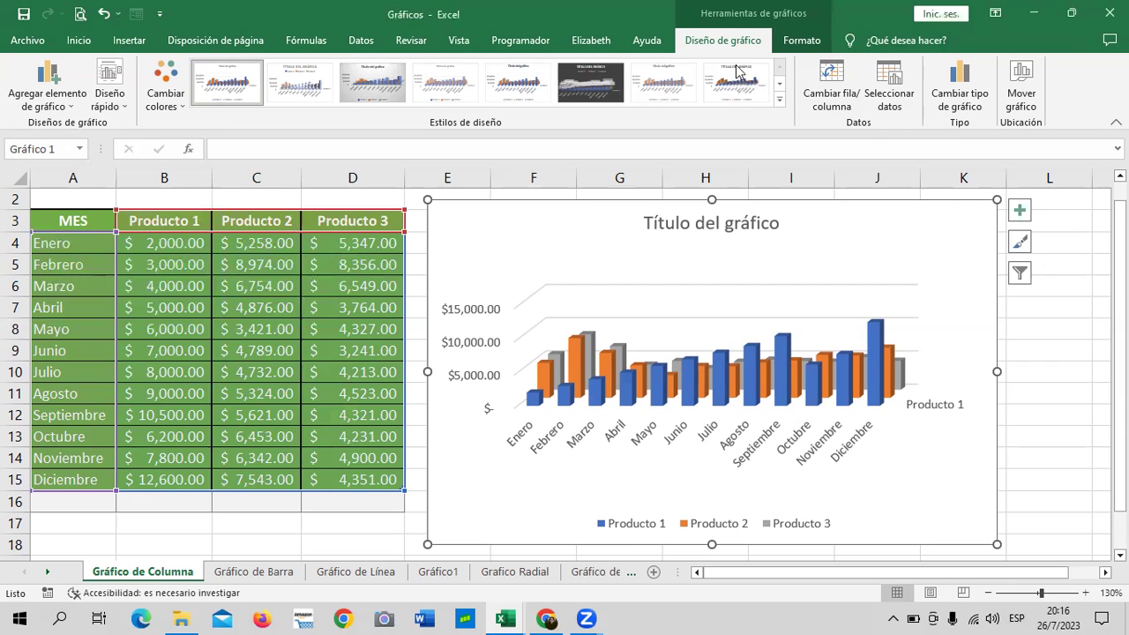
left_click(806, 41)
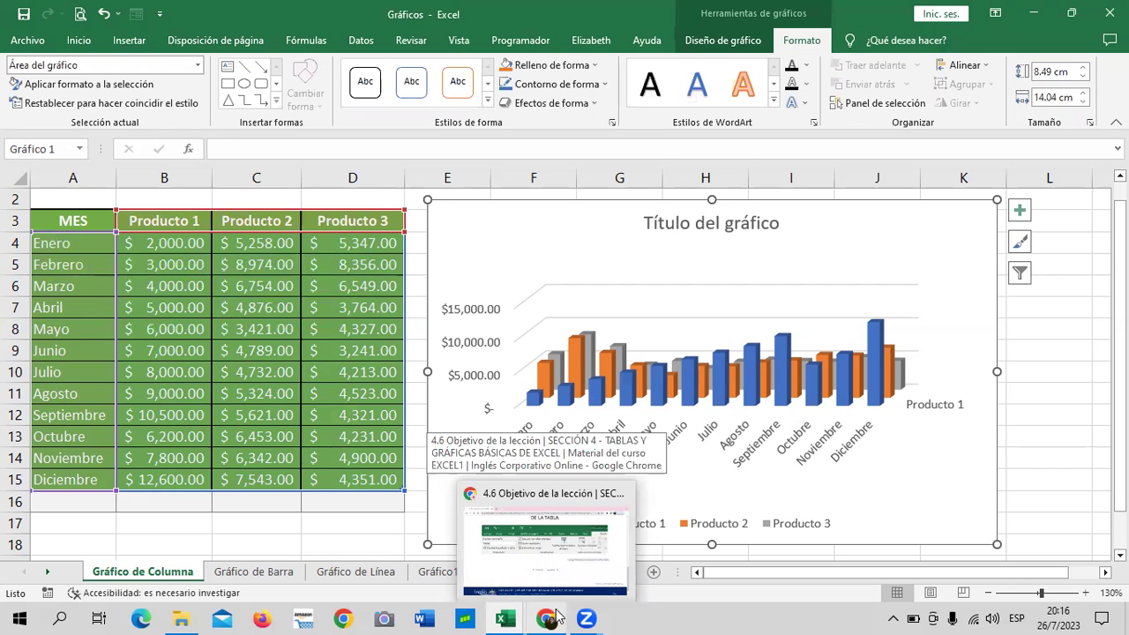
left_click(739, 49)
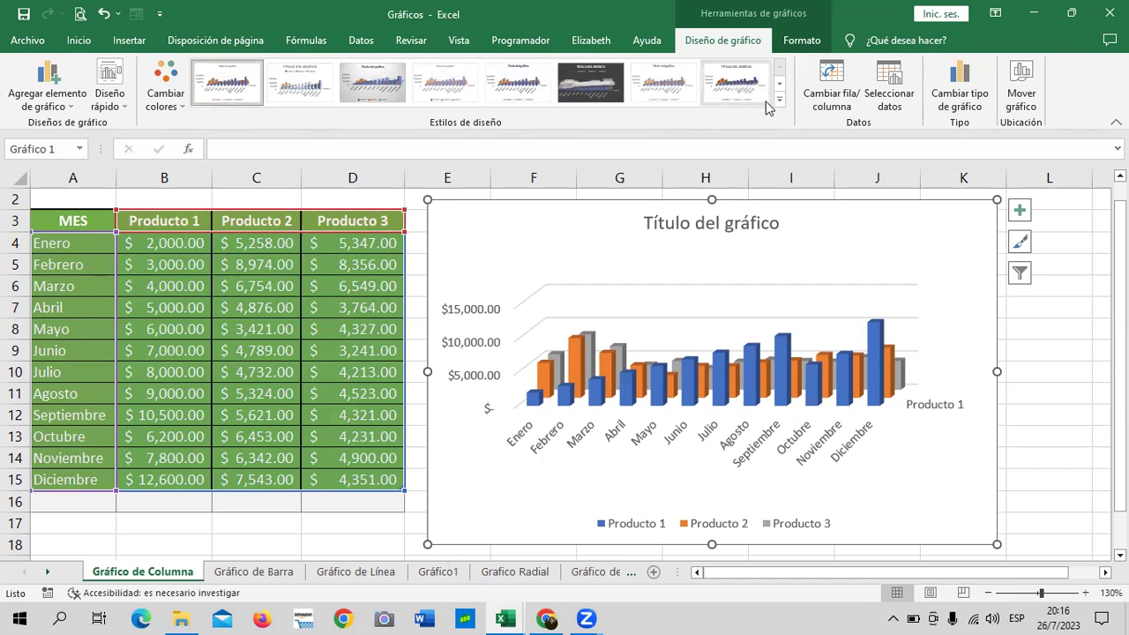
left_click(779, 99)
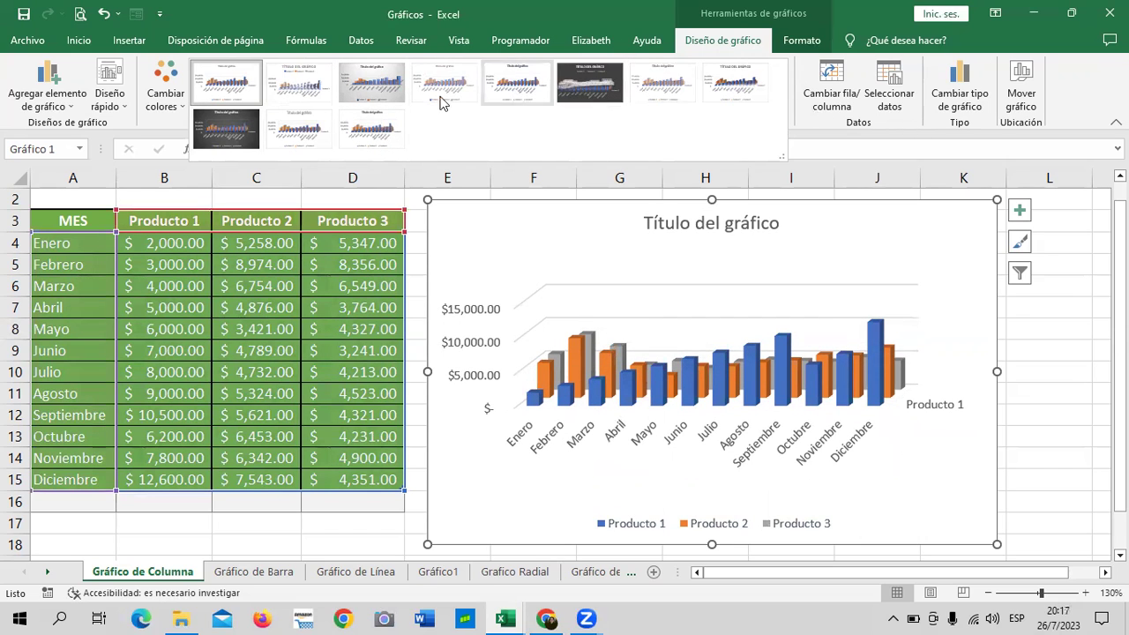
left_click(380, 174)
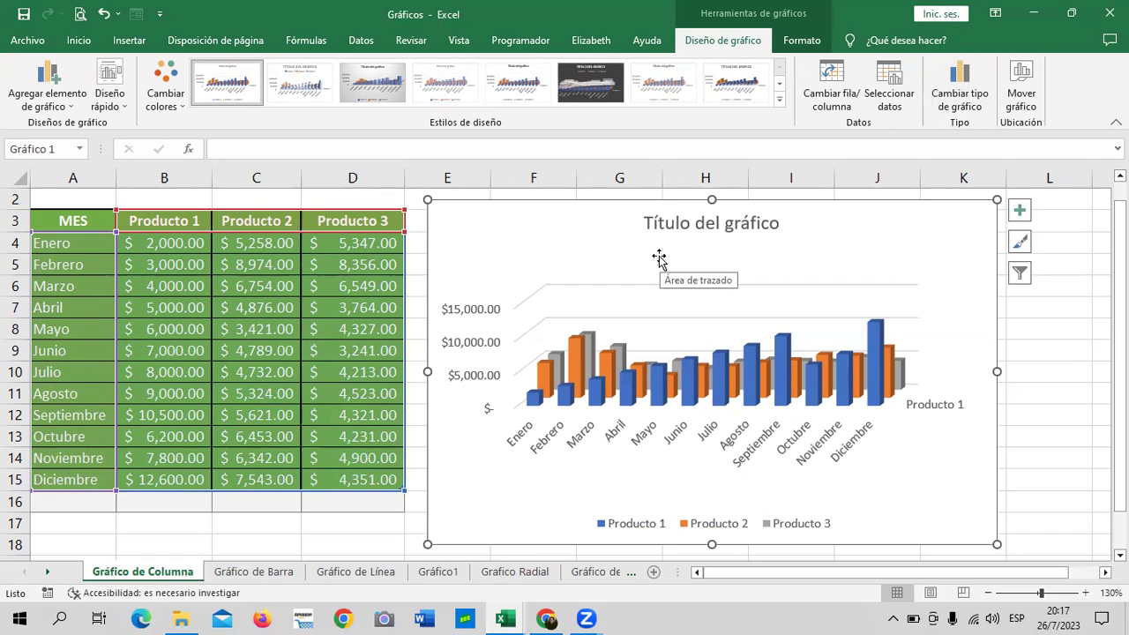
left_click(952, 97)
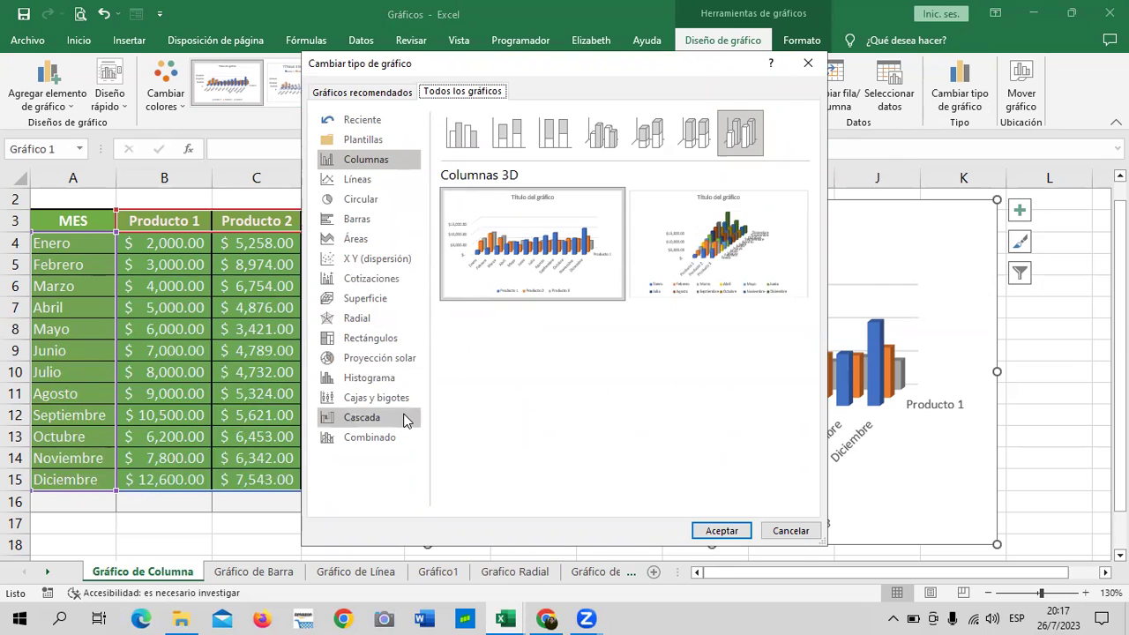
left_click(808, 65)
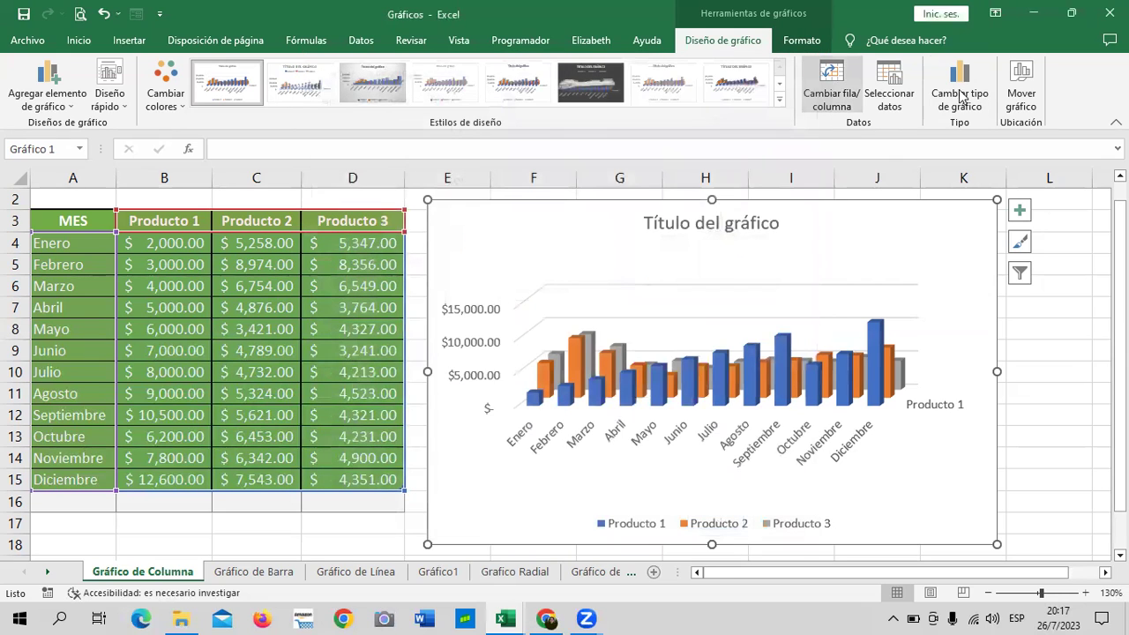
left_click(1016, 93)
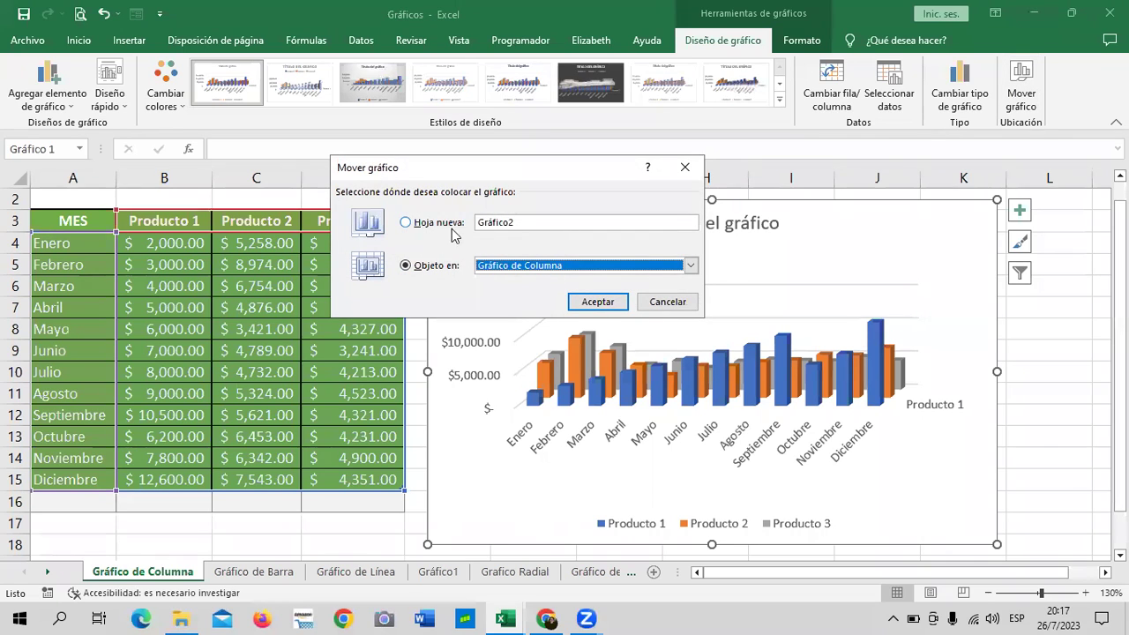
left_click(406, 223)
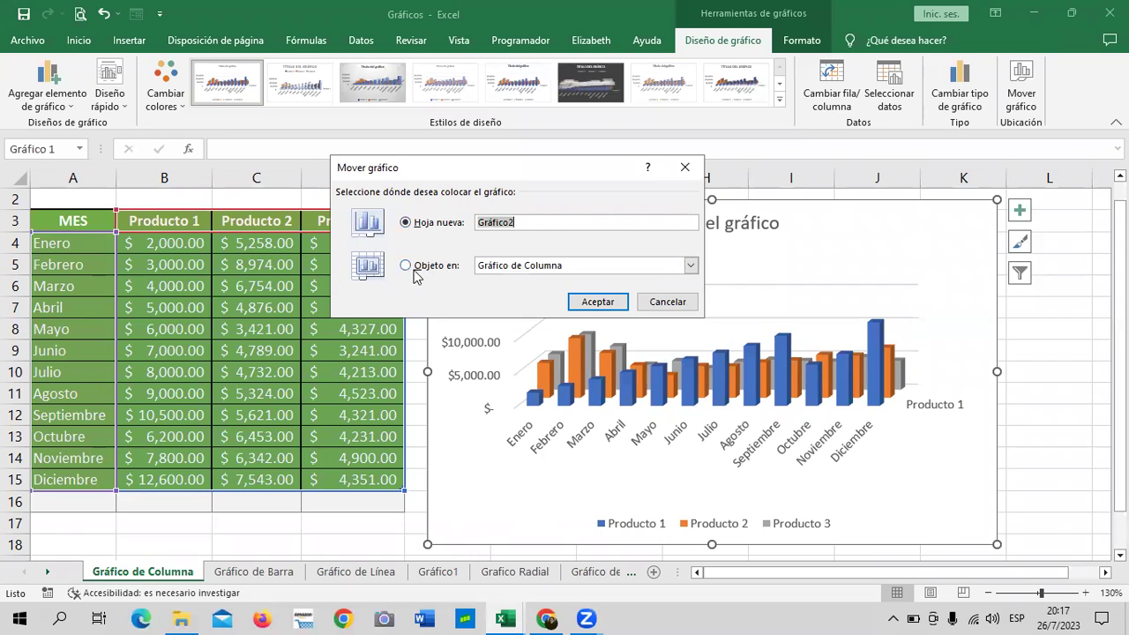
left_click(689, 267)
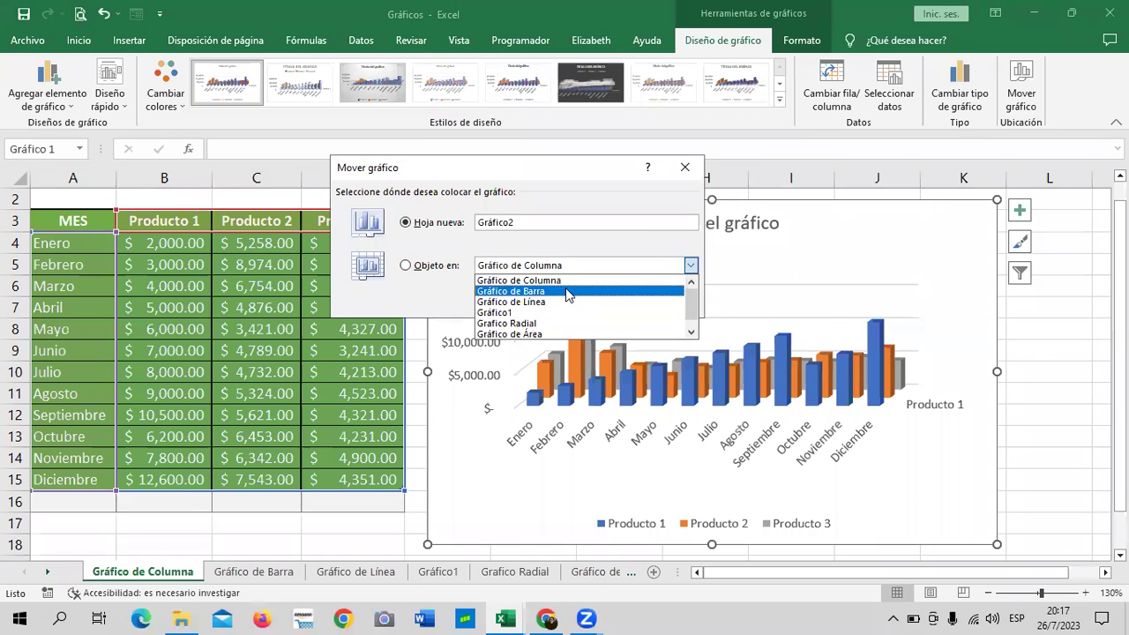
left_click(684, 242)
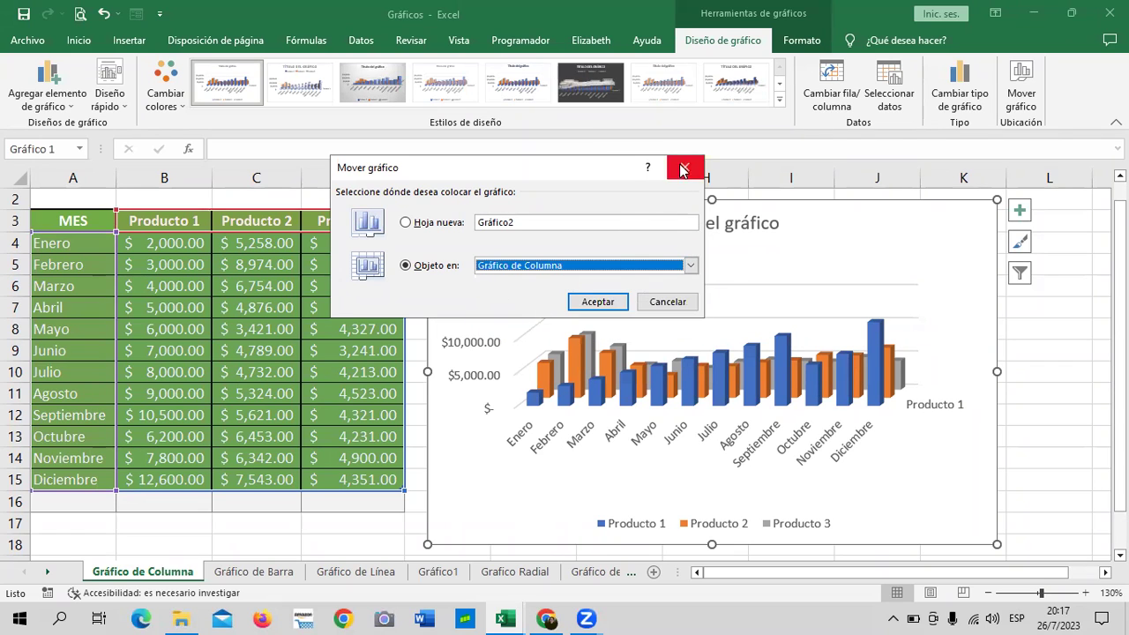
left_click(684, 167)
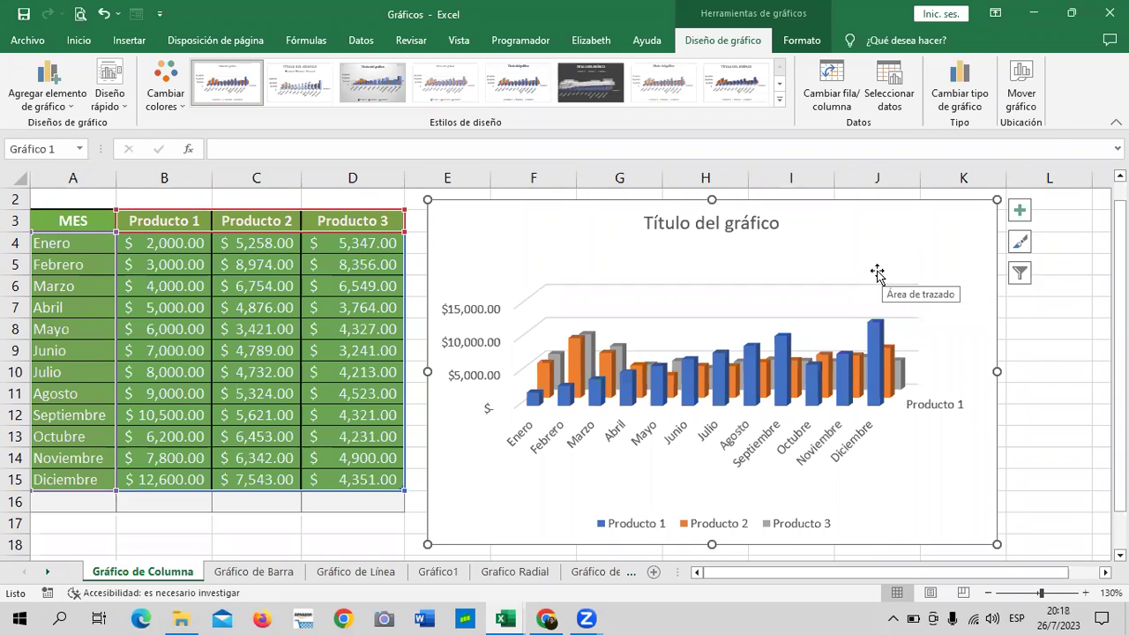
Look over the Gráfico1 radar chart and the Grafico Radial sales table.
left_click(432, 573)
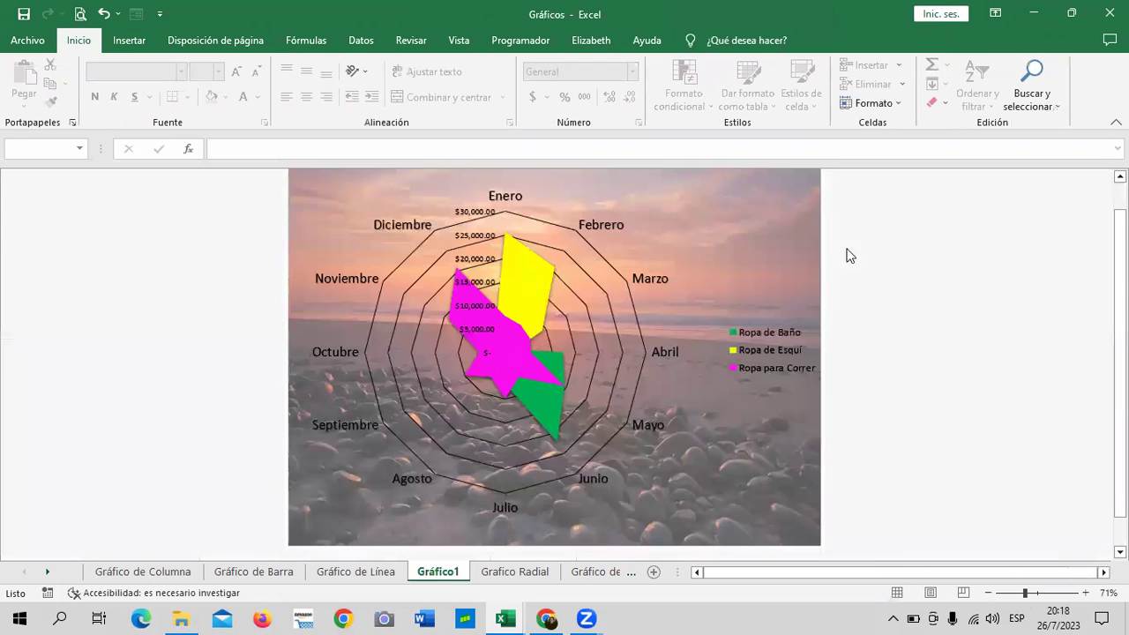
scroll(965, 299, "up", 1)
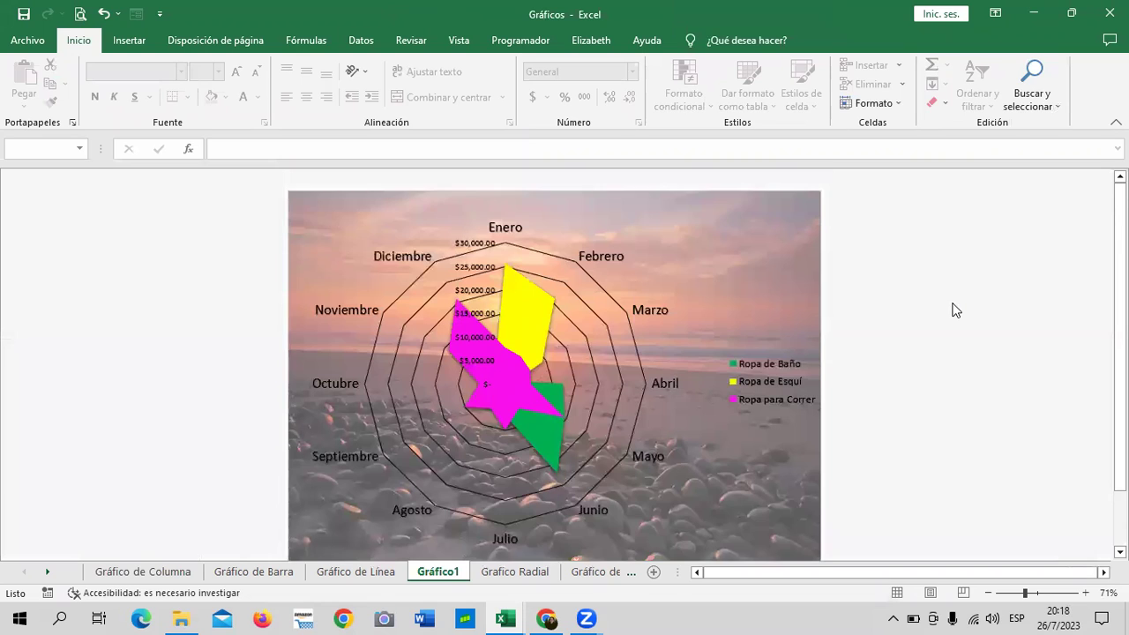
scroll(953, 308, "down", 2)
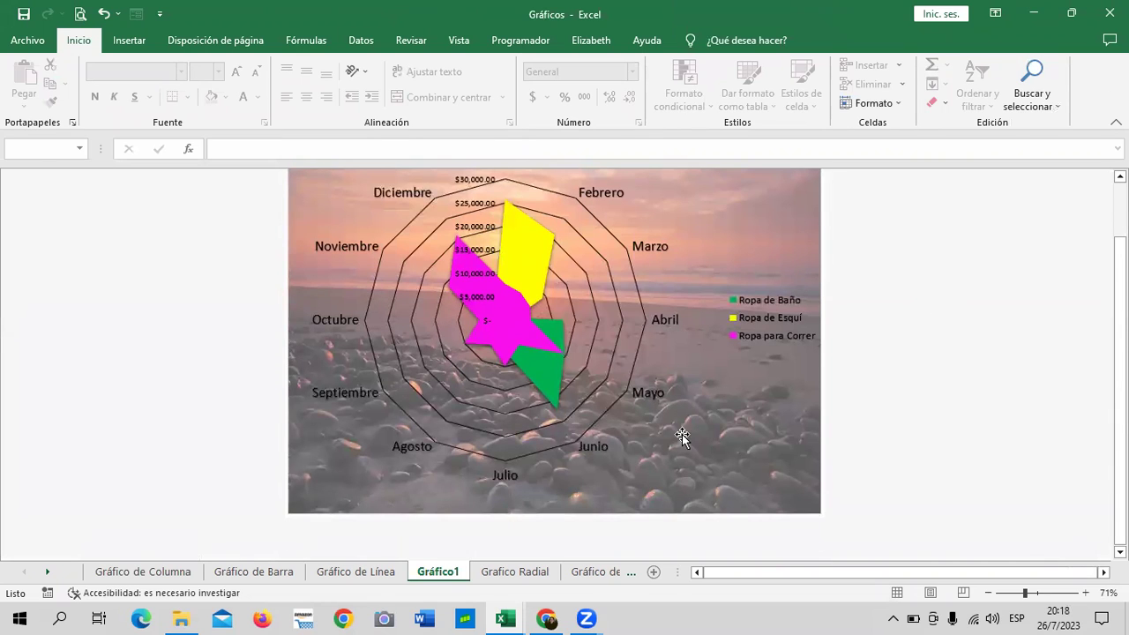
scroll(682, 434, "up", 2)
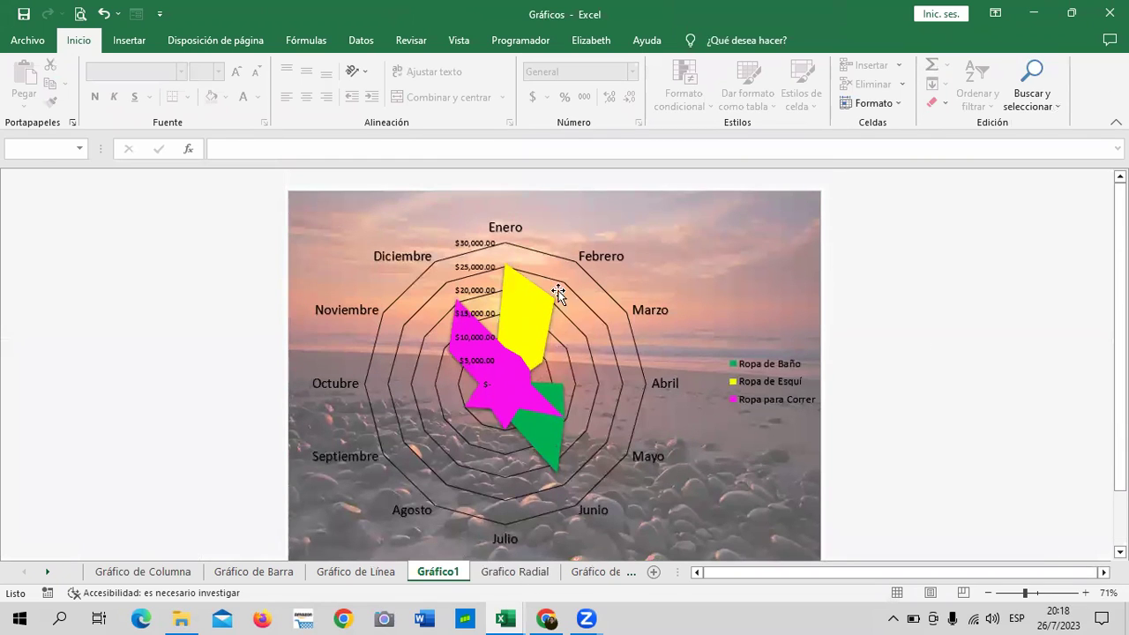
left_click(527, 571)
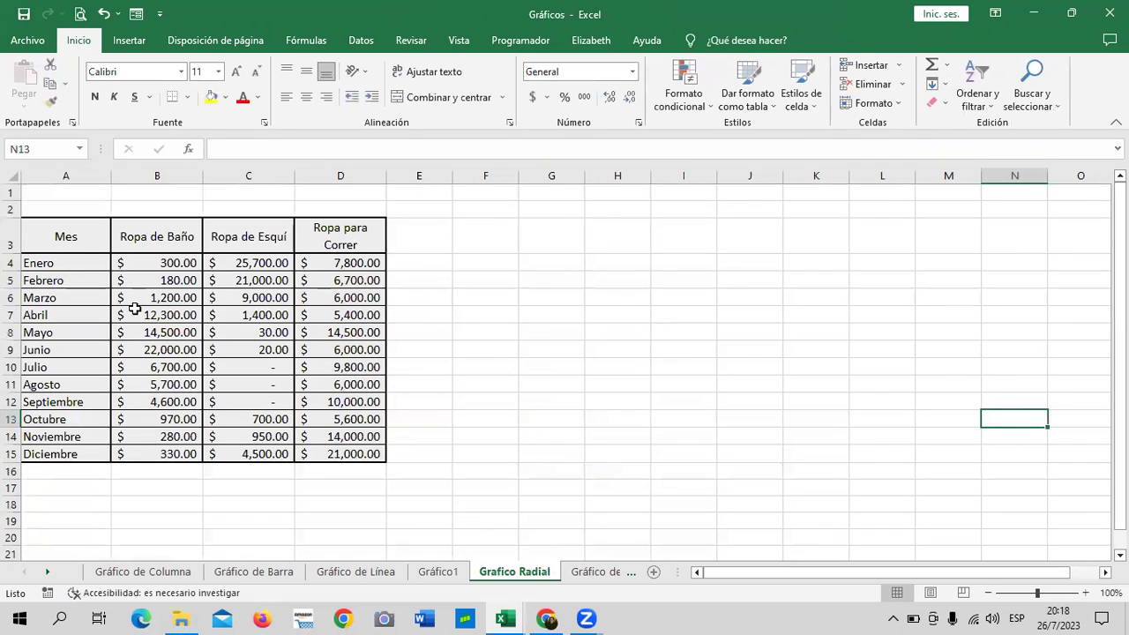
left_click(240, 238)
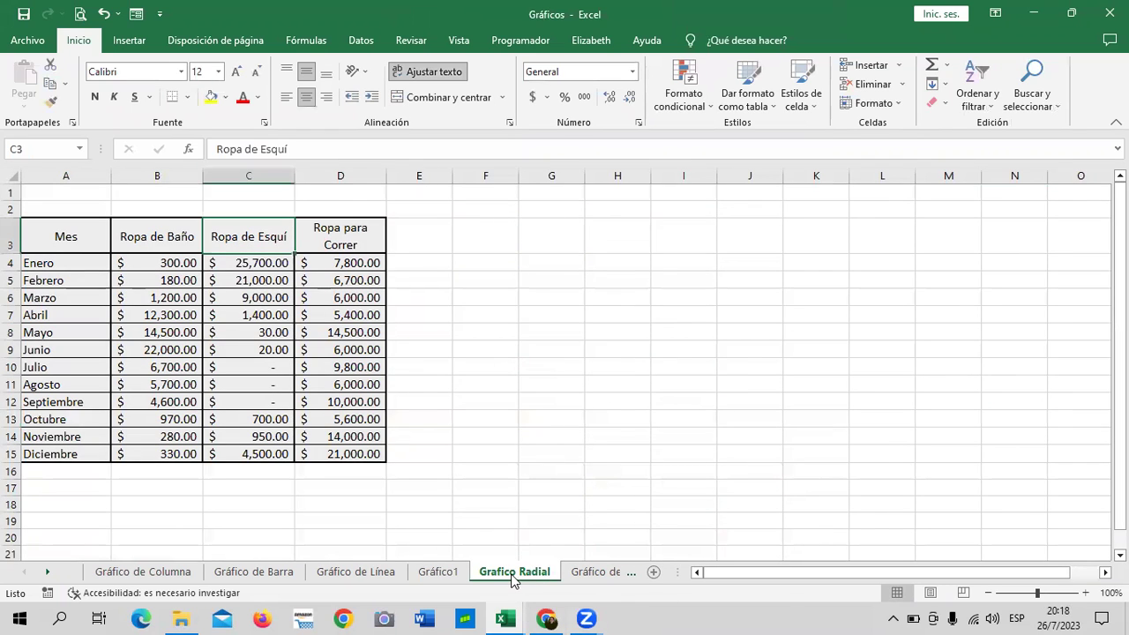
left_click(450, 580)
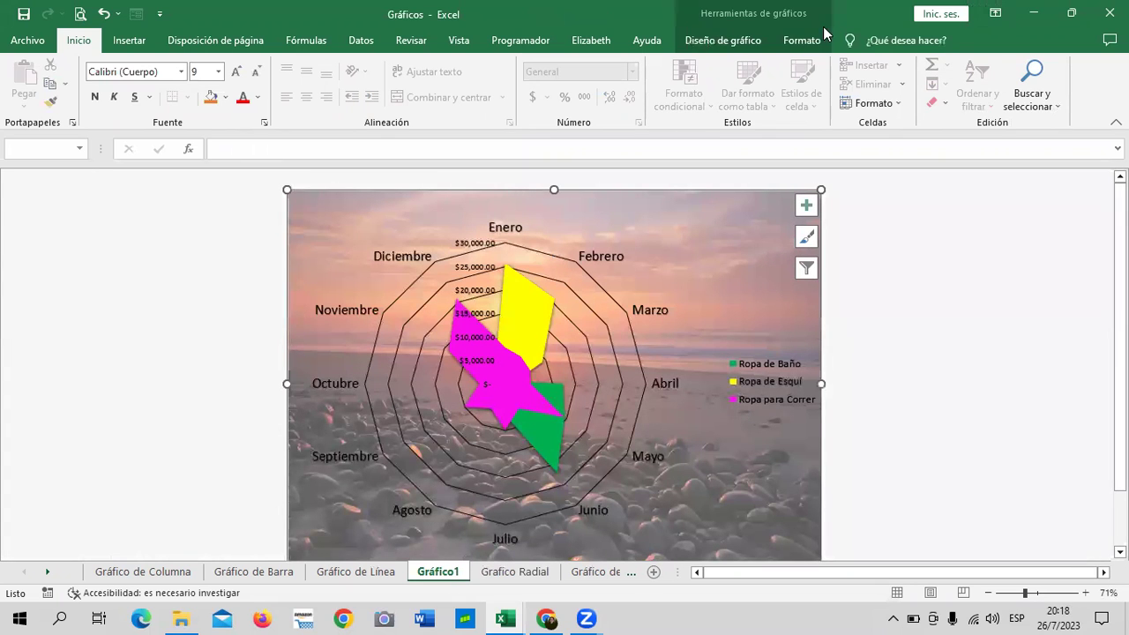
Use Mover gráfico to place the radar chart as an object on Grafico Radial.
left_click(737, 44)
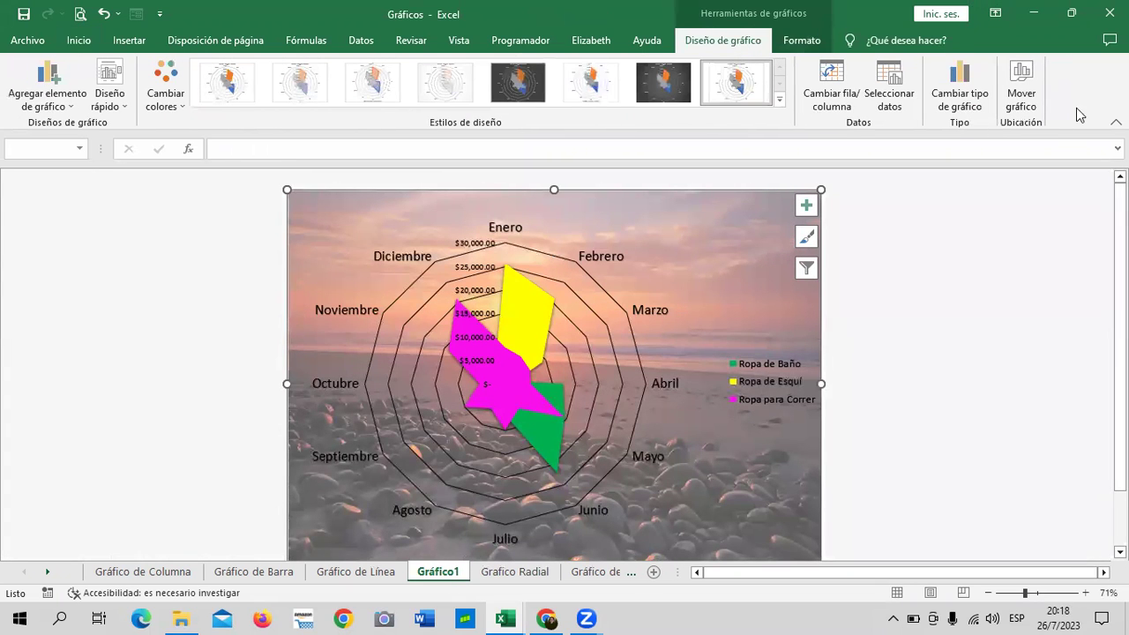
left_click(1021, 88)
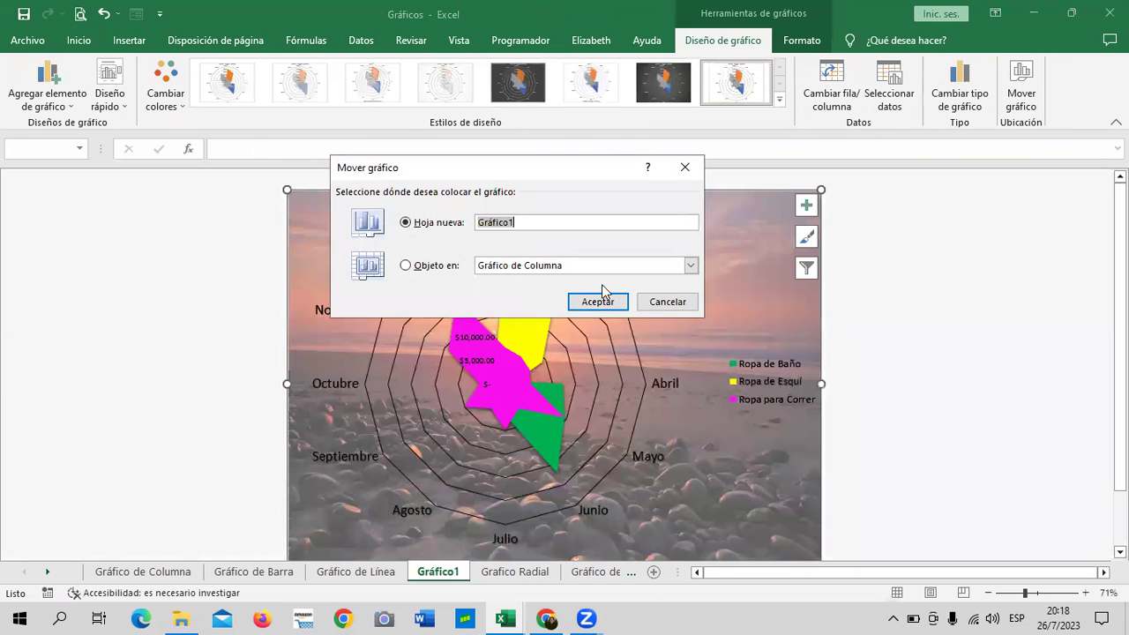
left_click(690, 266)
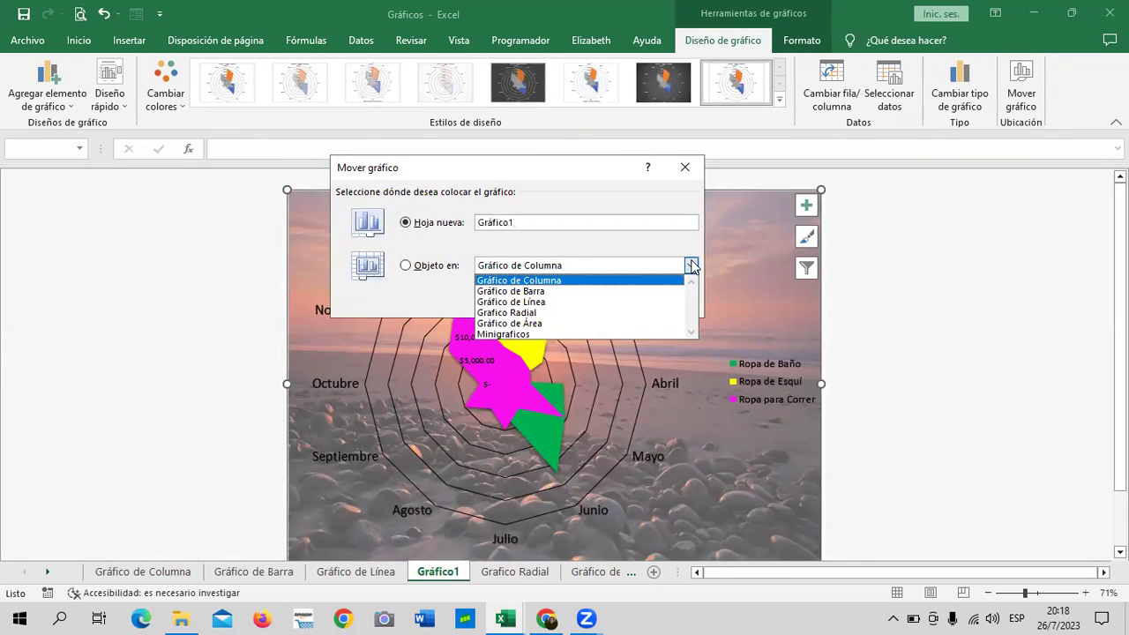
left_click(523, 313)
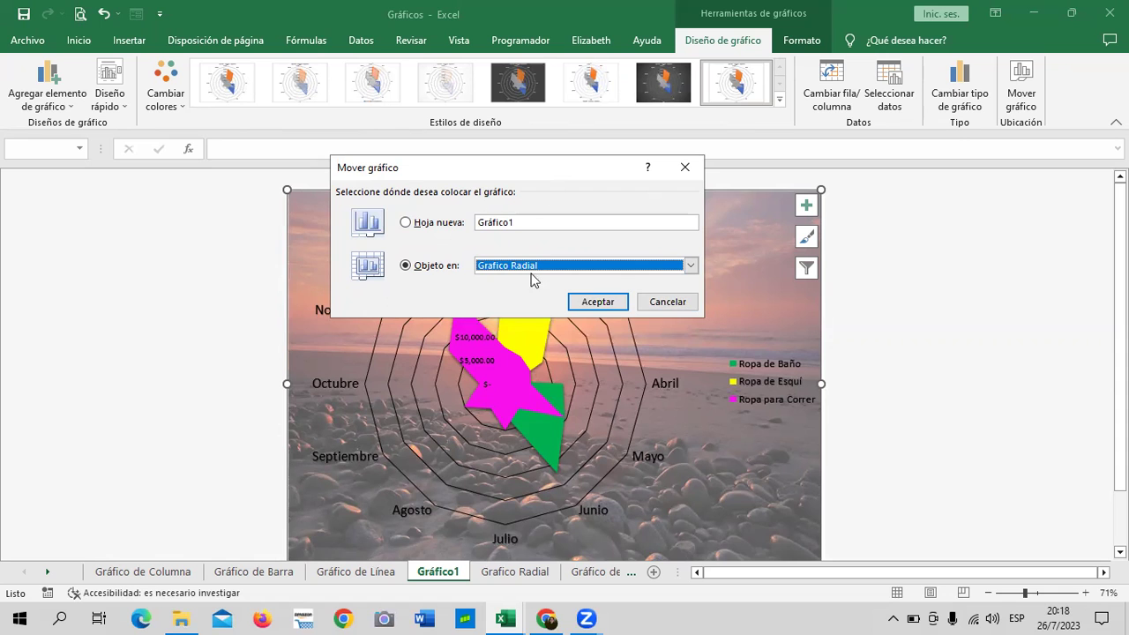
left_click(611, 303)
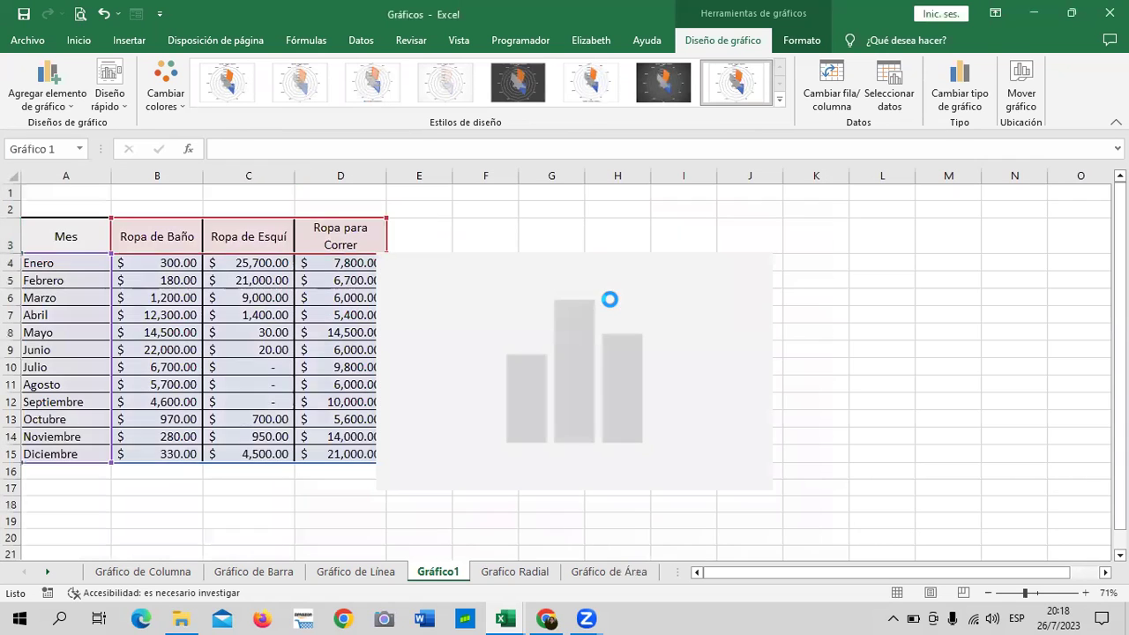
Place the radar chart right of the table and enlarge it.
left_click_drag(608, 299, 736, 261)
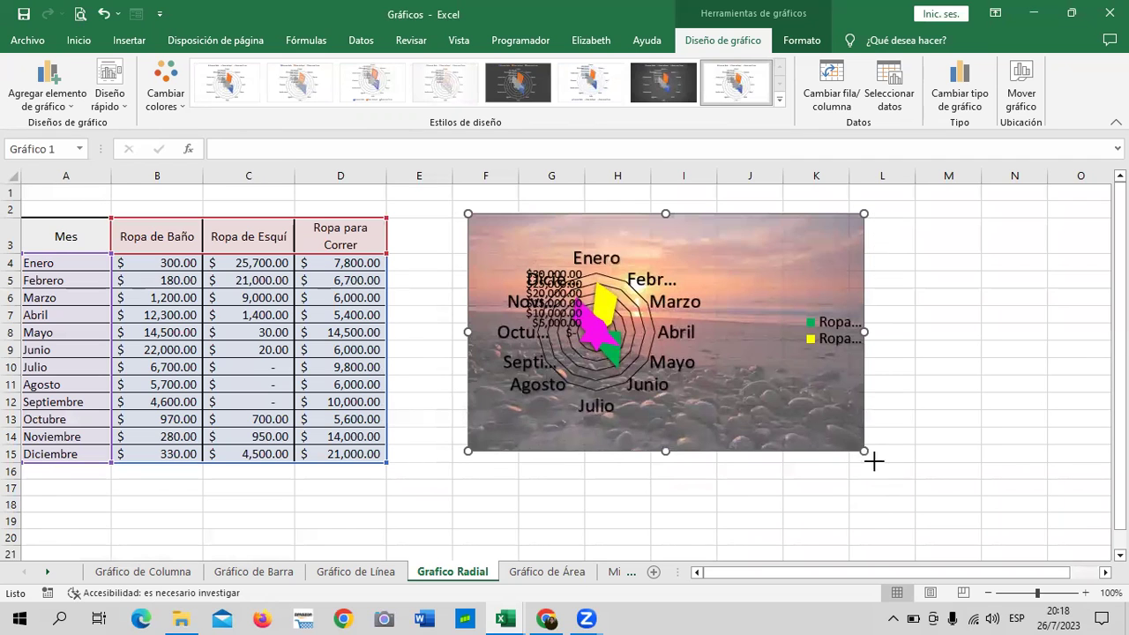
left_click_drag(863, 450, 955, 534)
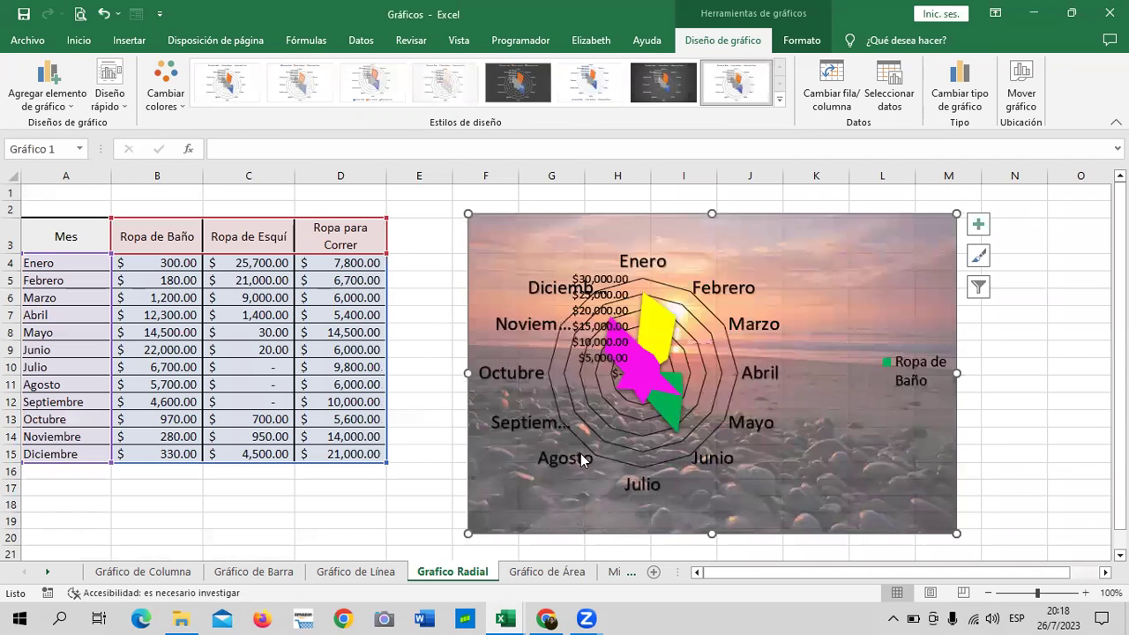
scroll(581, 454, "down", 1)
left_click_drag(468, 464, 405, 519)
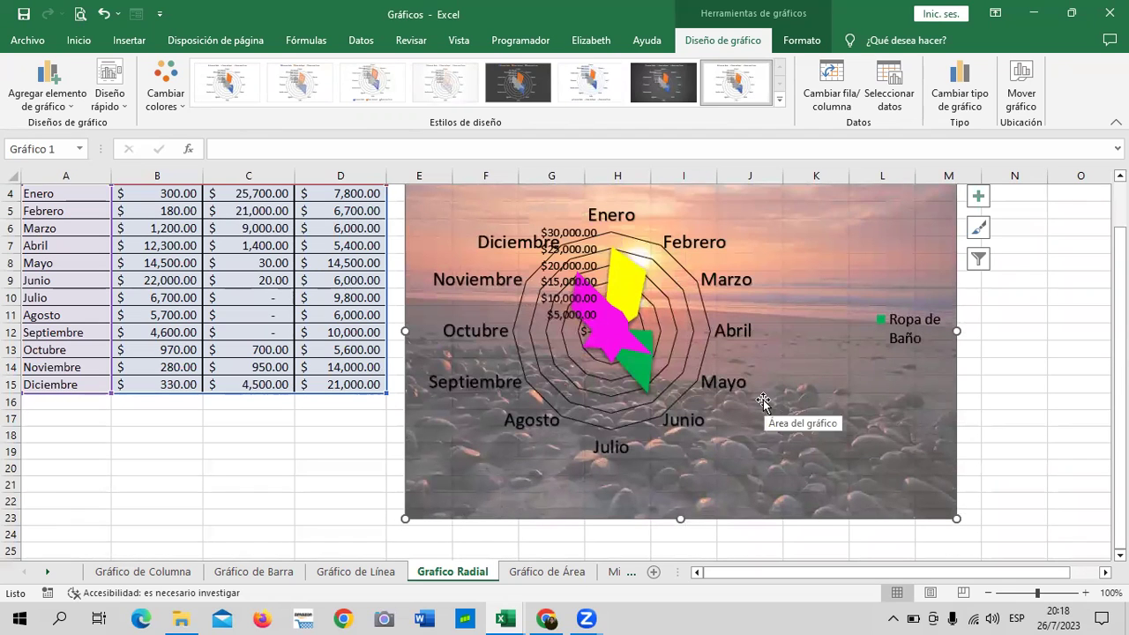
left_click_drag(1120, 425, 1120, 381)
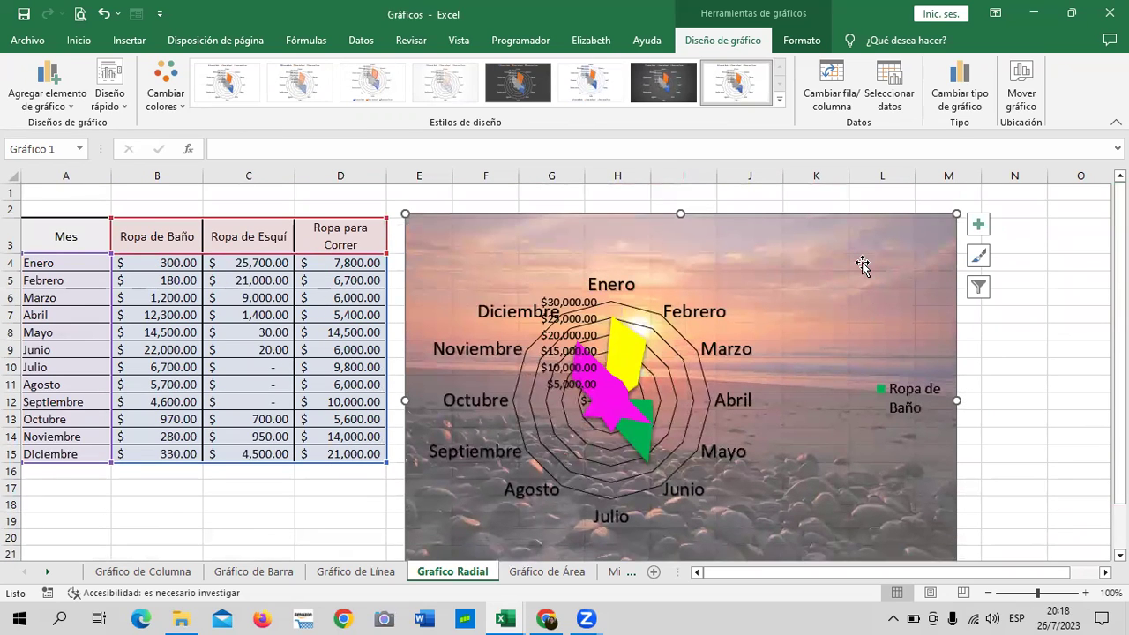
Move the radar chart back to its own new chart sheet named Gráfico1.
left_click(1021, 88)
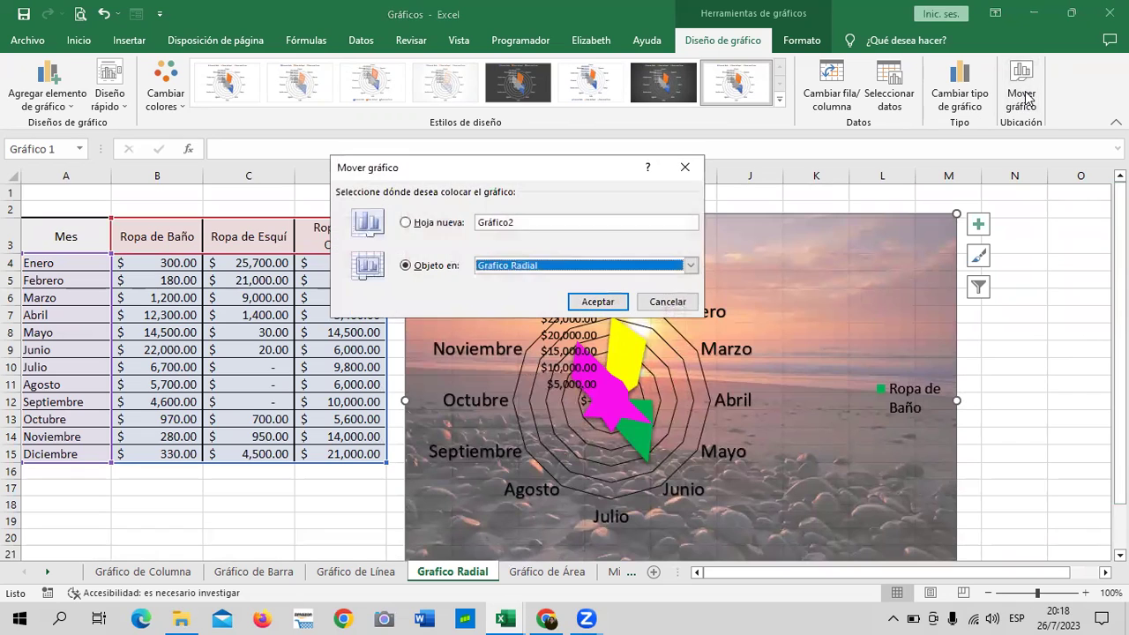
left_click(677, 217)
key("BackSpace")
type("1")
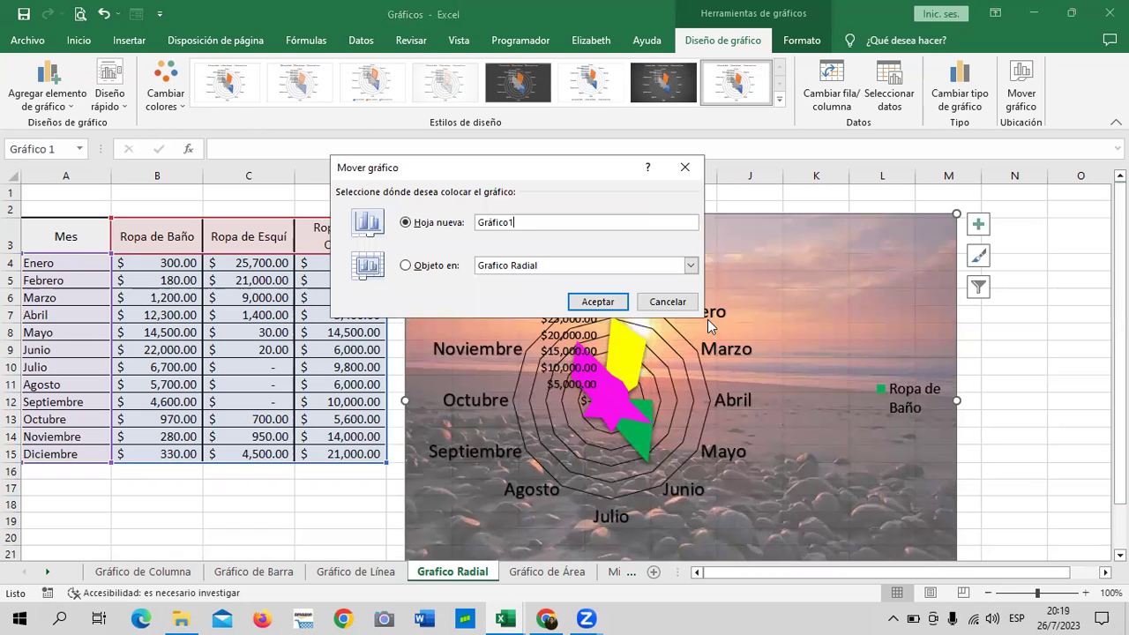
left_click(598, 303)
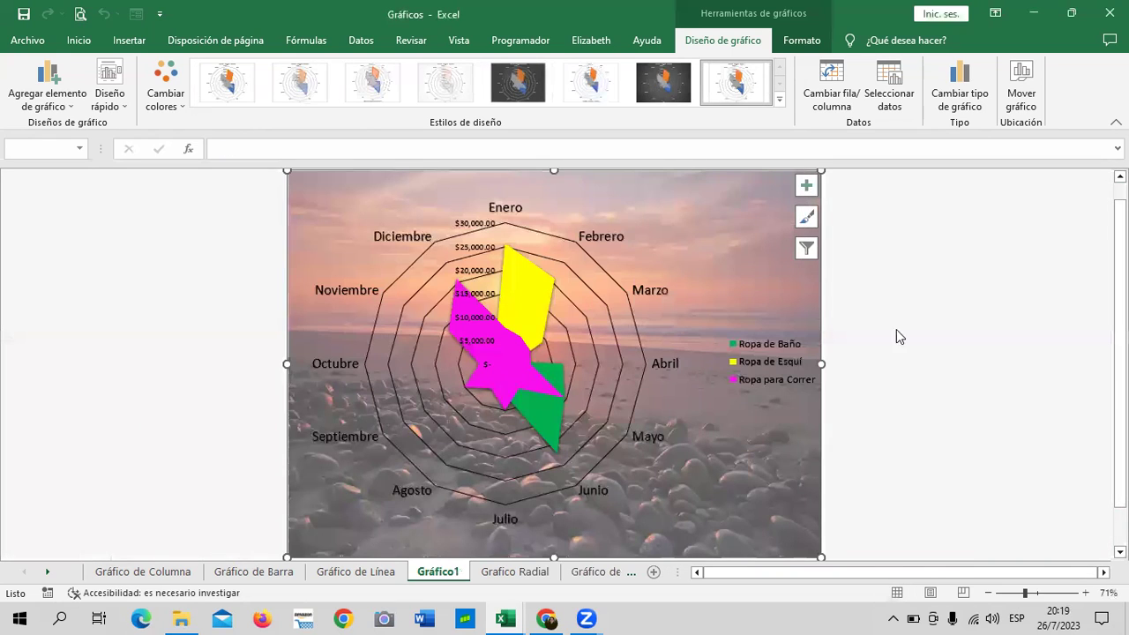
left_click(942, 324)
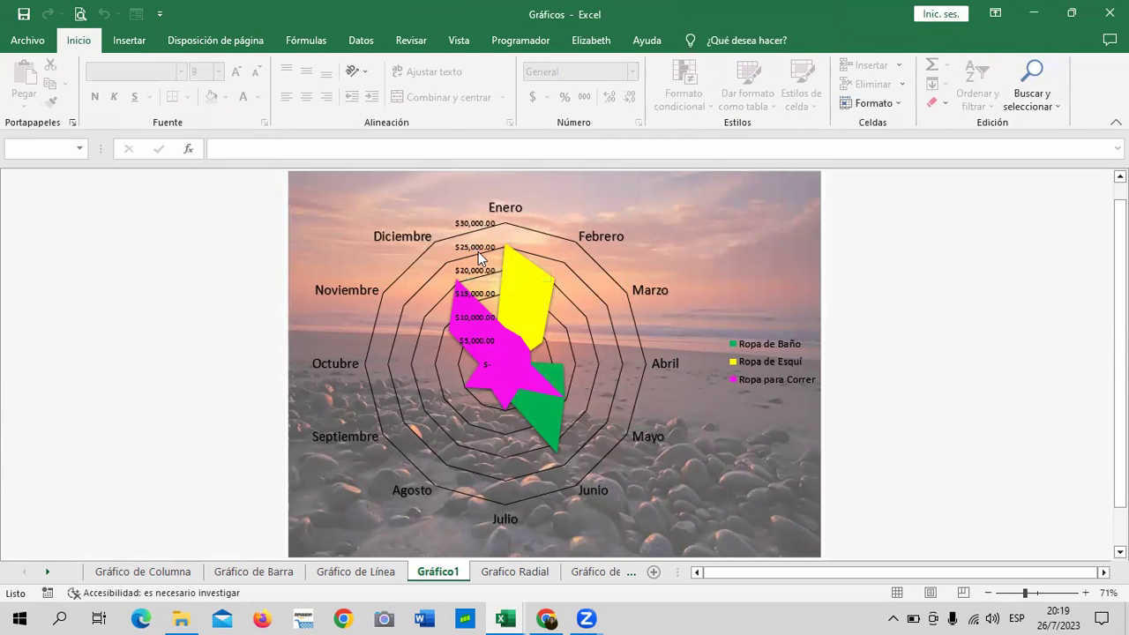
Switch to the Gráfico de Columna sheet.
scroll(726, 240, "down", 2)
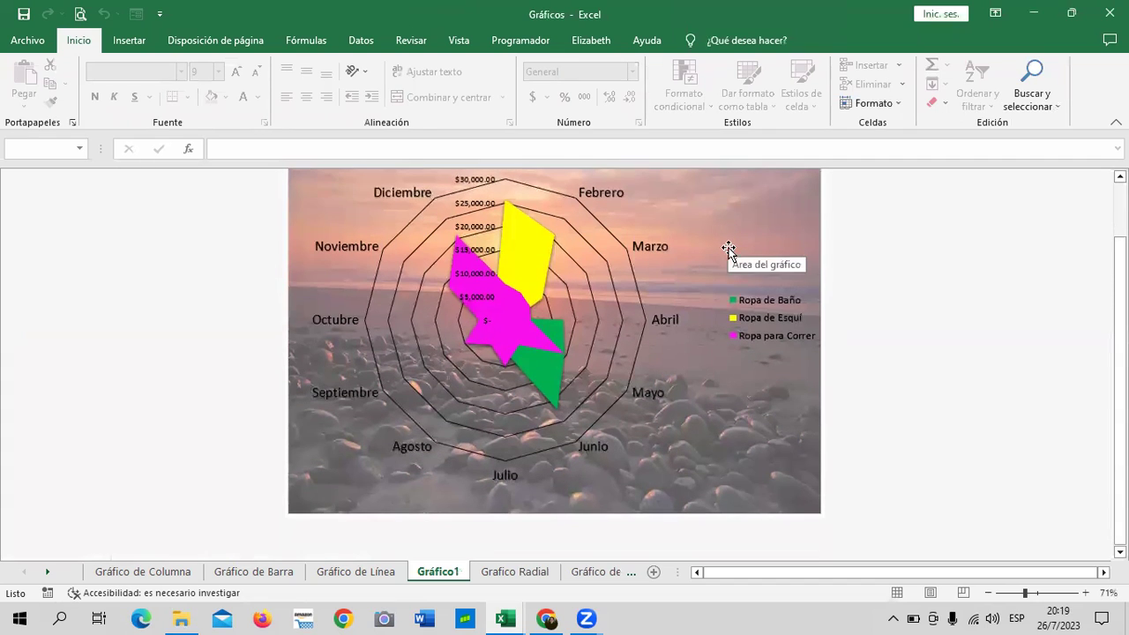
scroll(730, 332, "up", 3)
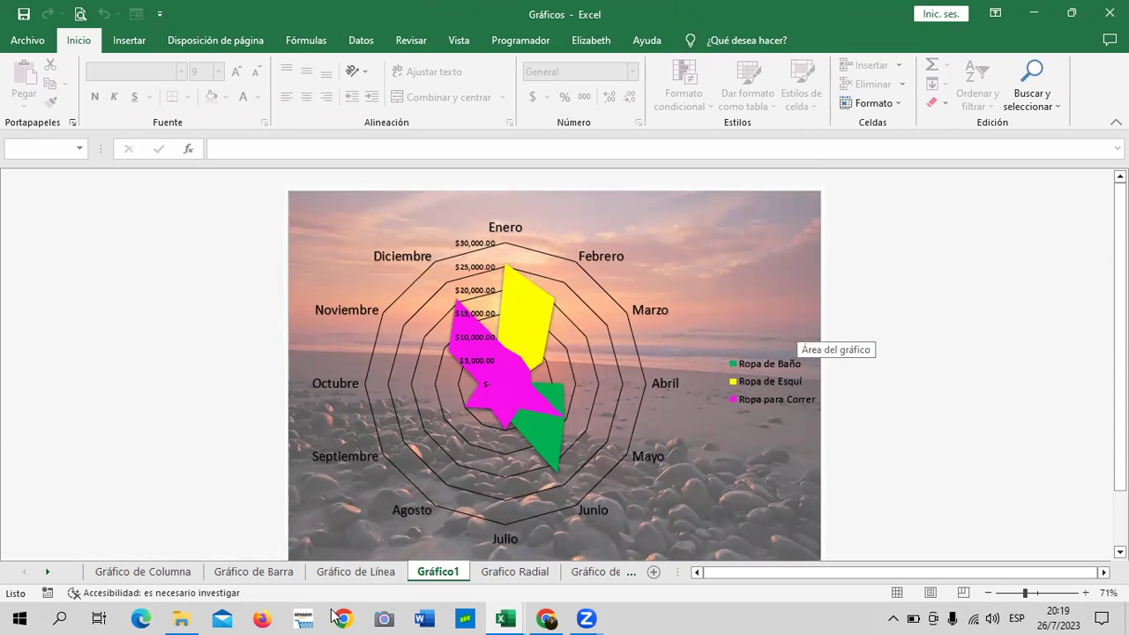
scroll(952, 339, "down", 3)
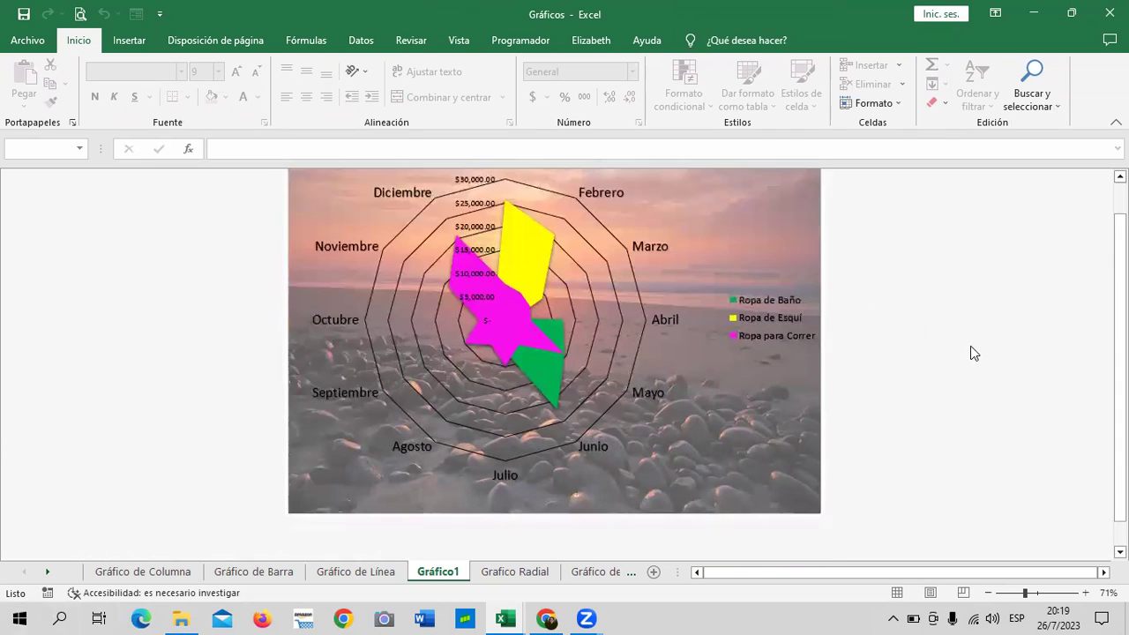
scroll(962, 357, "up", 3)
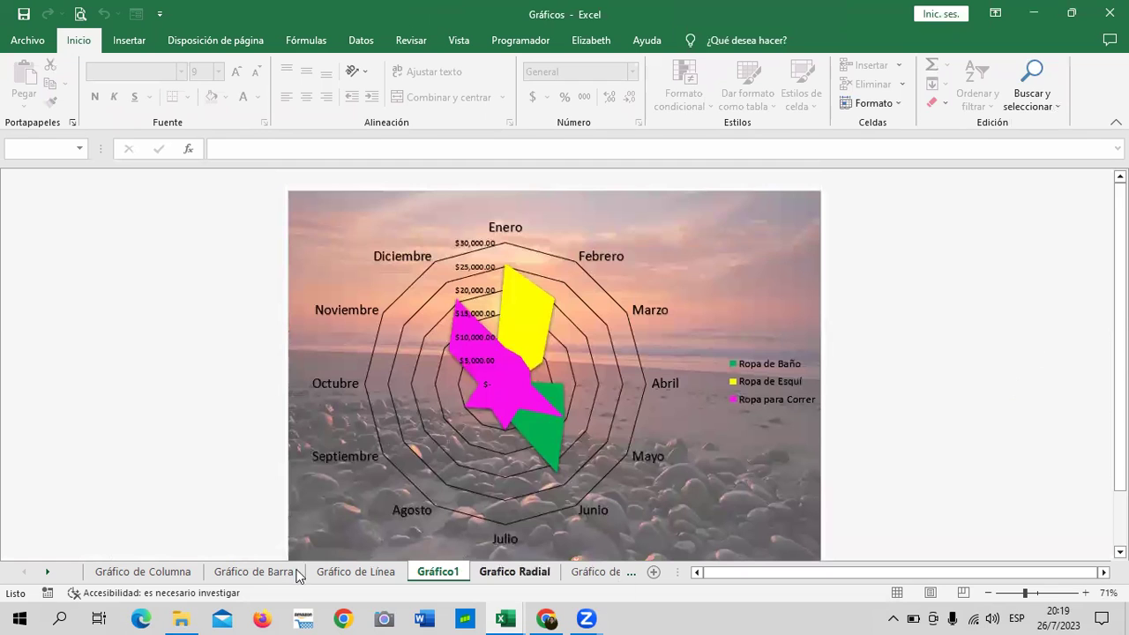
left_click(126, 577)
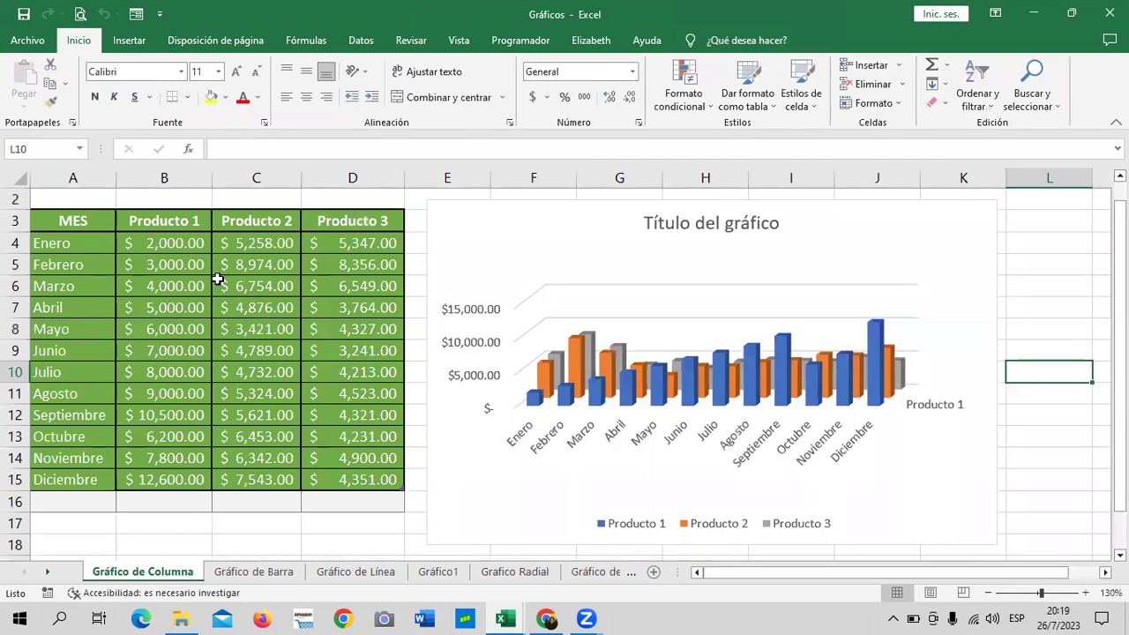
left_click(821, 240)
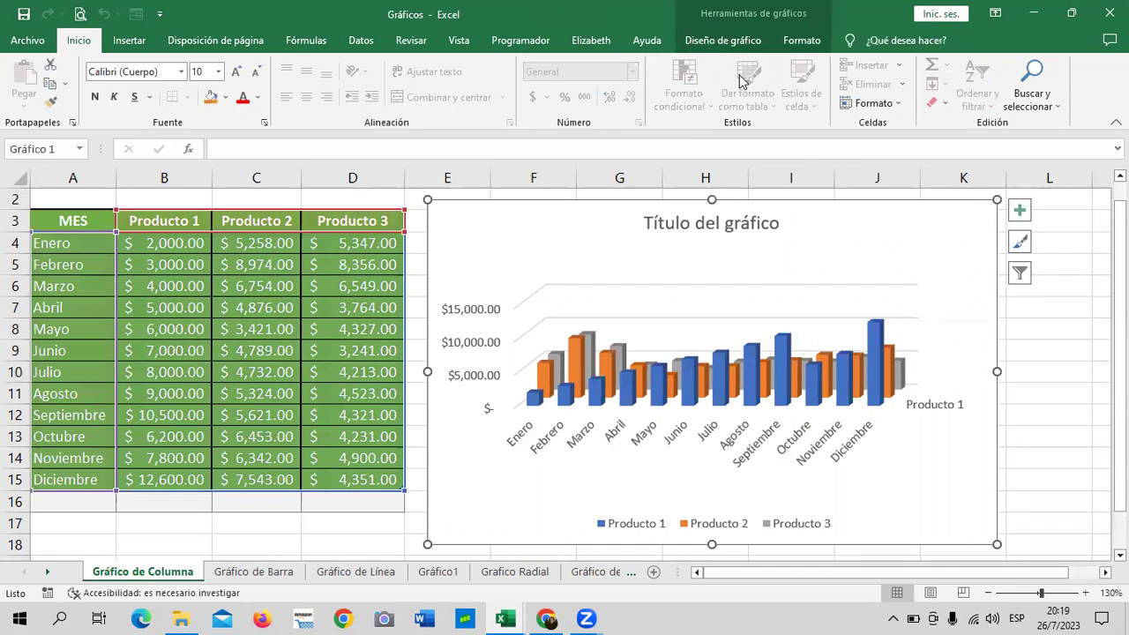
left_click(757, 45)
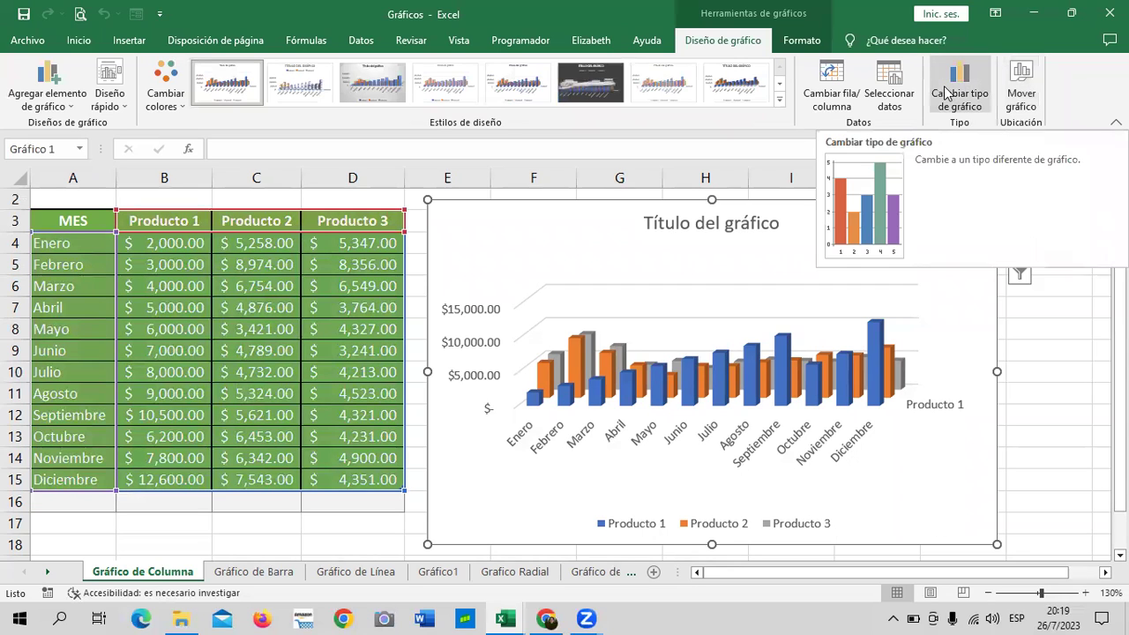
left_click(833, 79)
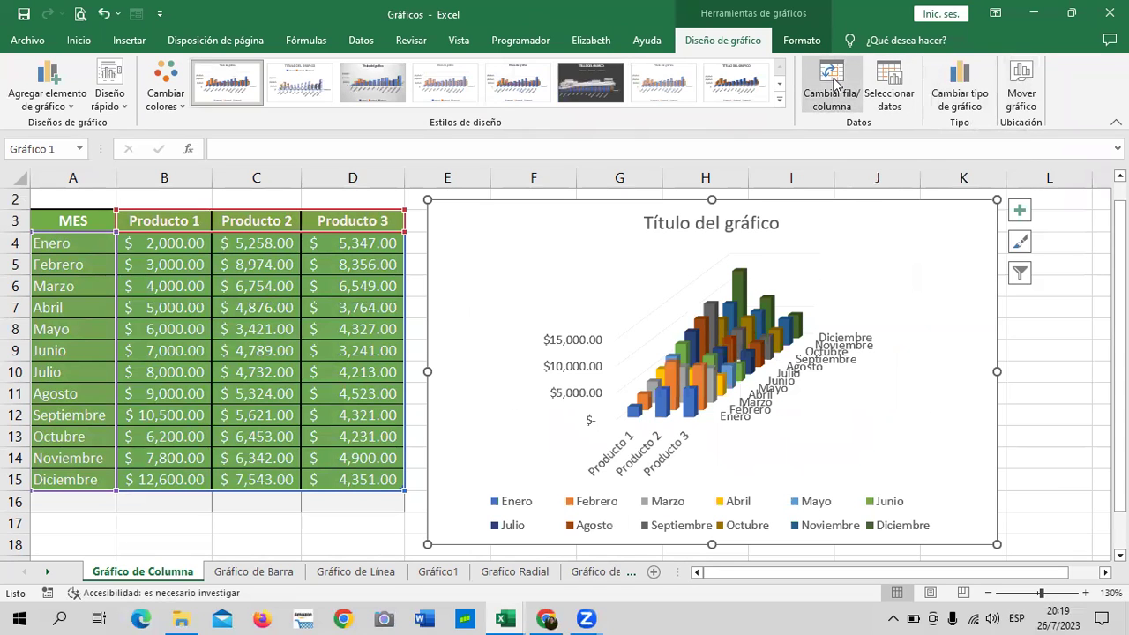
left_click(834, 83)
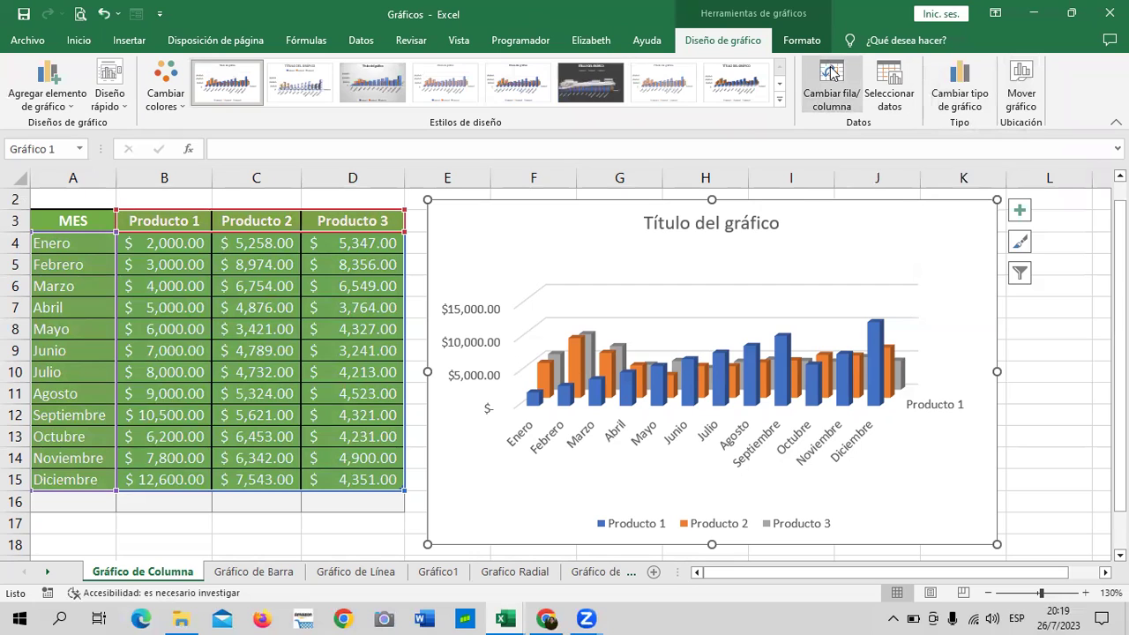
left_click(834, 76)
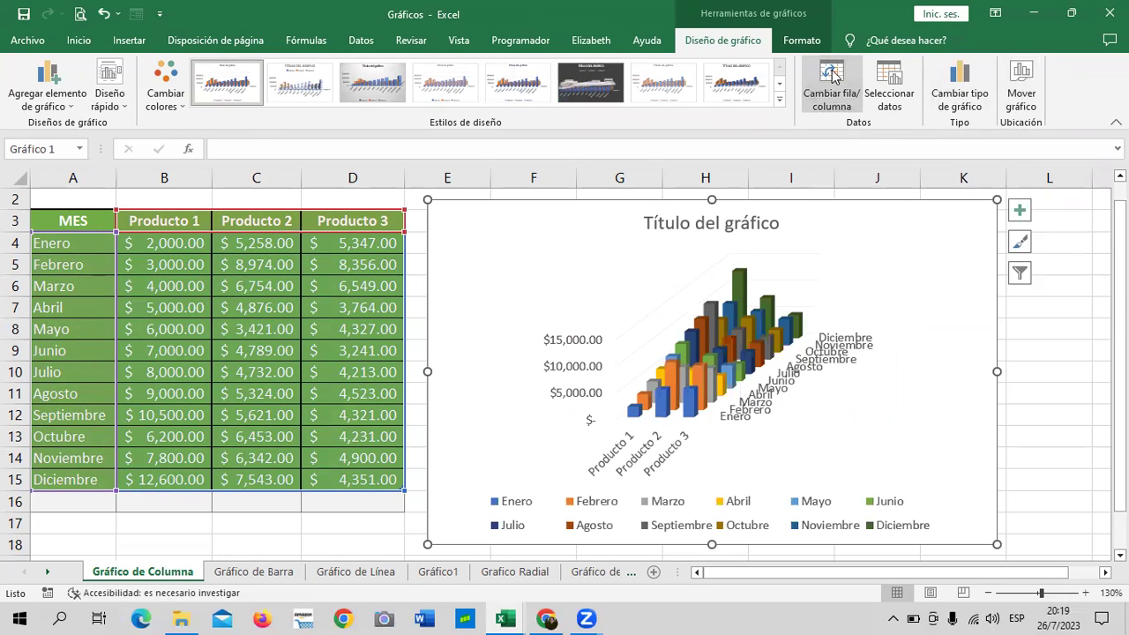
left_click(834, 79)
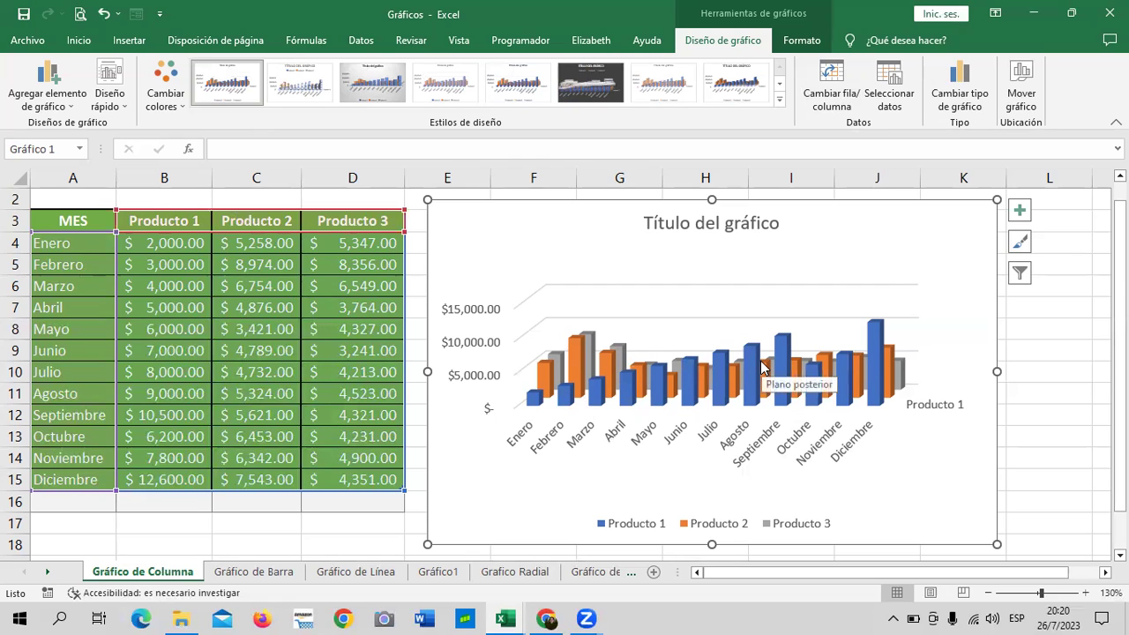
left_click(838, 84)
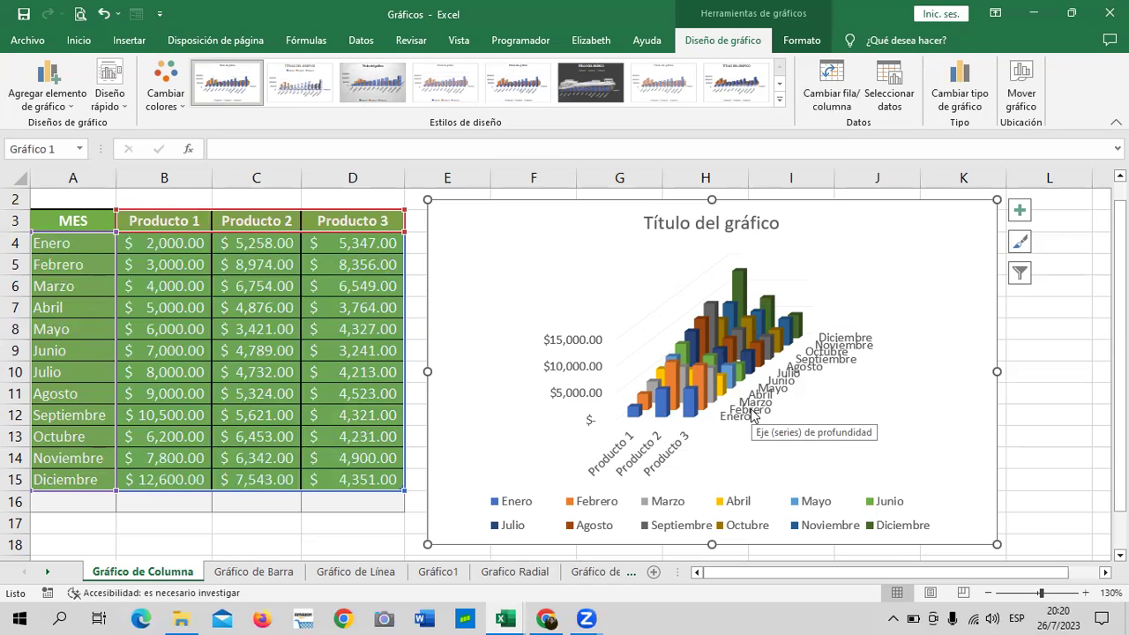
left_click(835, 92)
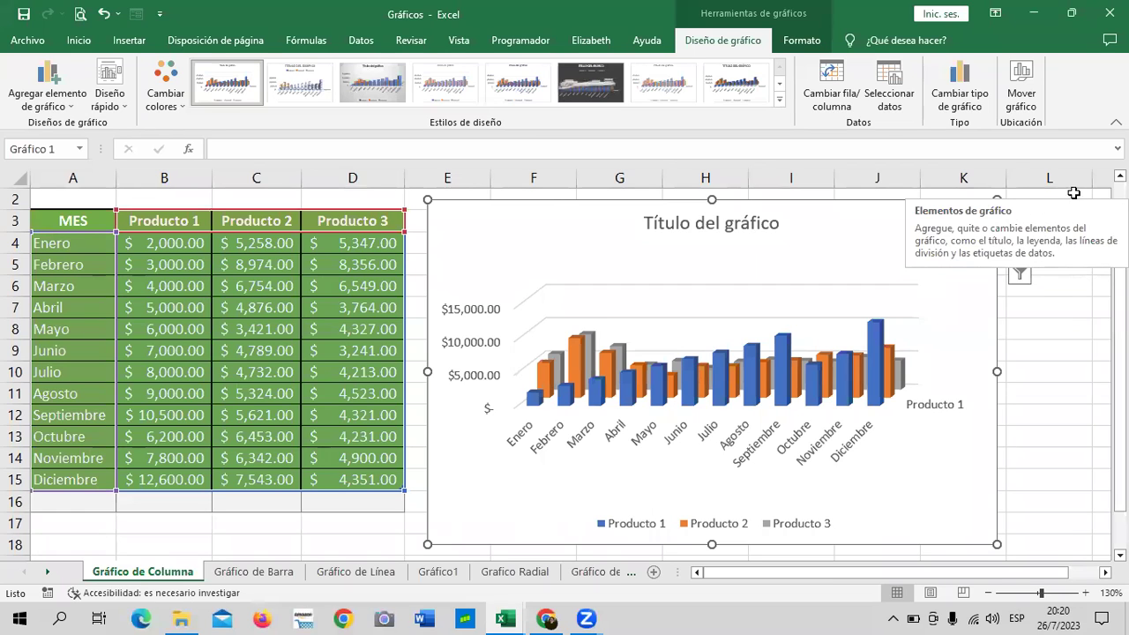
Shift the 3D column chart a few pixels left, select it and show its + Elementos de gráfico list.
left_click(1074, 372)
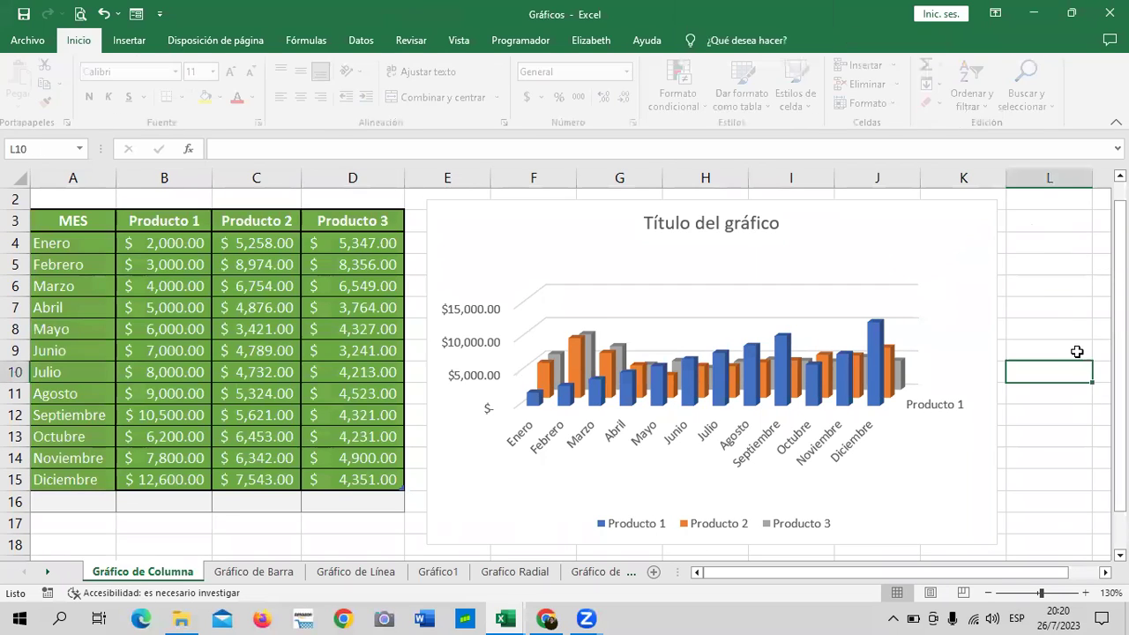
left_click(1063, 264)
left_click_drag(875, 225, 865, 221)
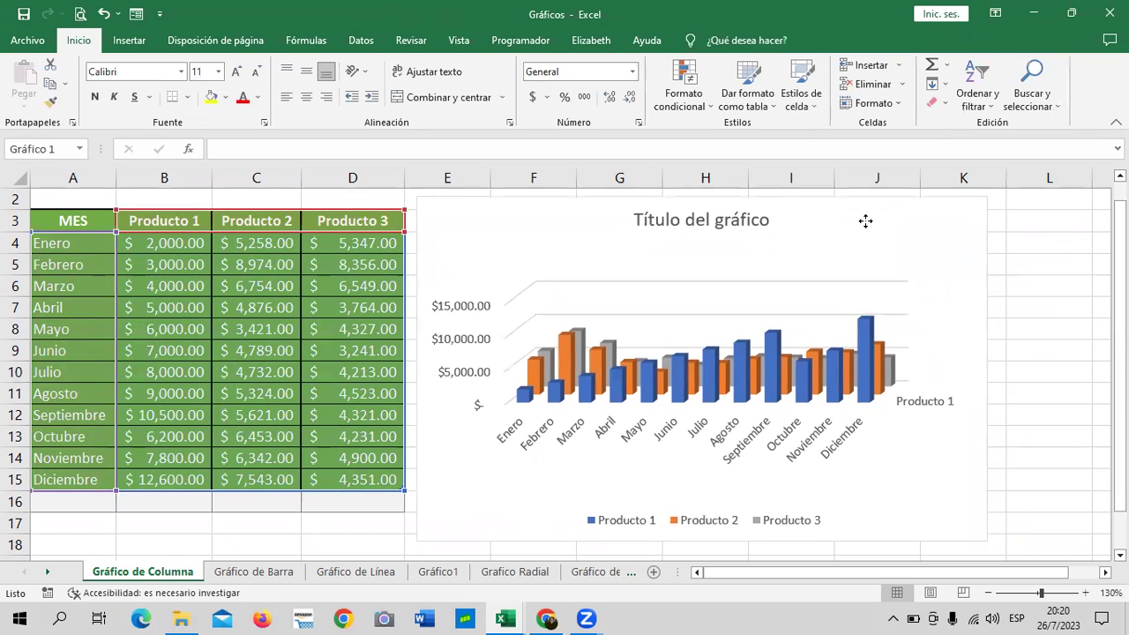
left_click(866, 221)
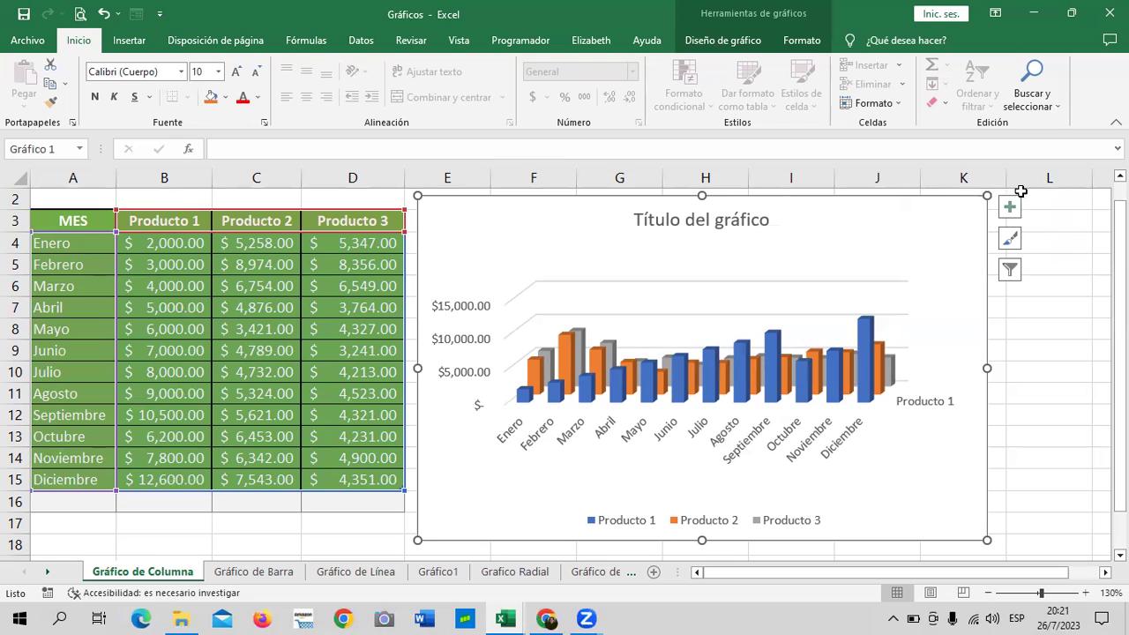
left_click(1010, 210)
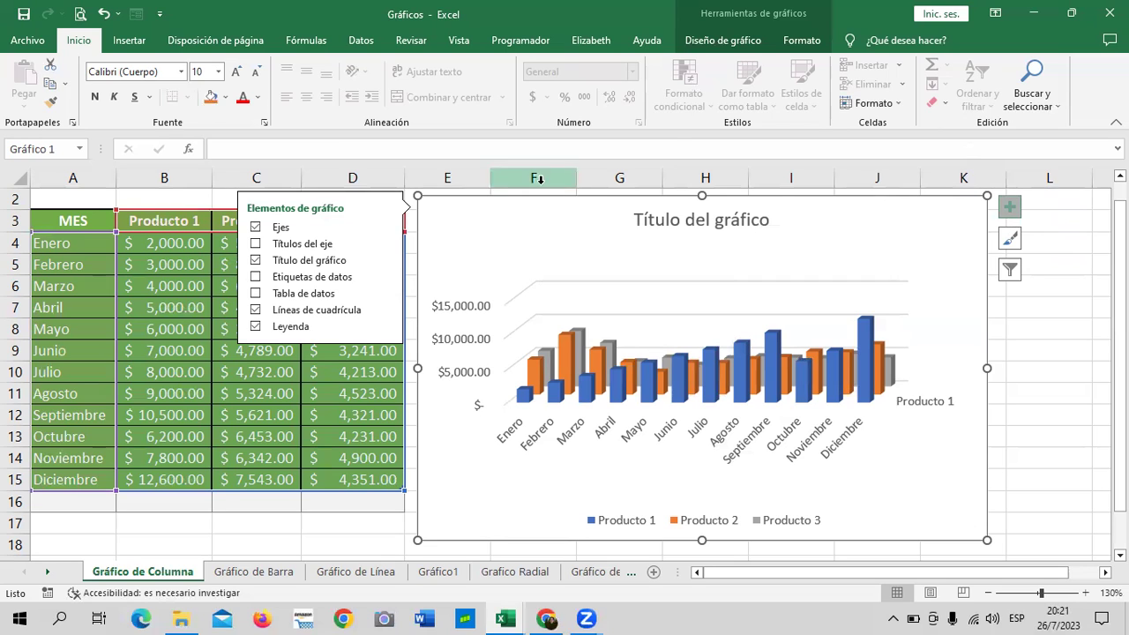
mouse_move(300, 227)
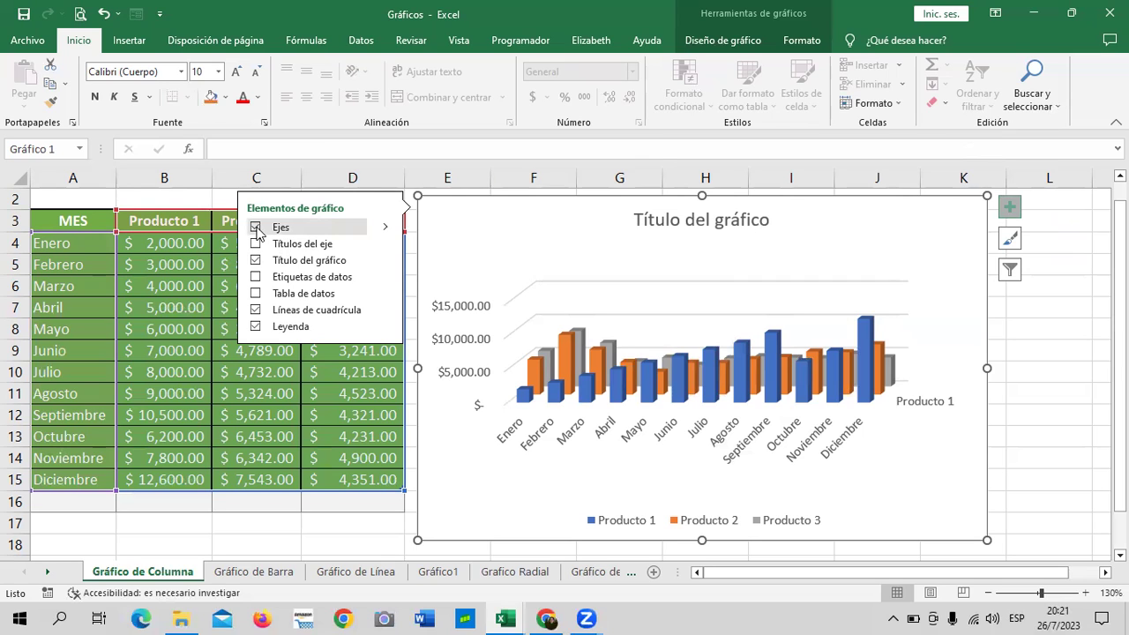
Toggle the chart's Ejes off and on repeatedly, leaving the axes shown.
left_click(256, 227)
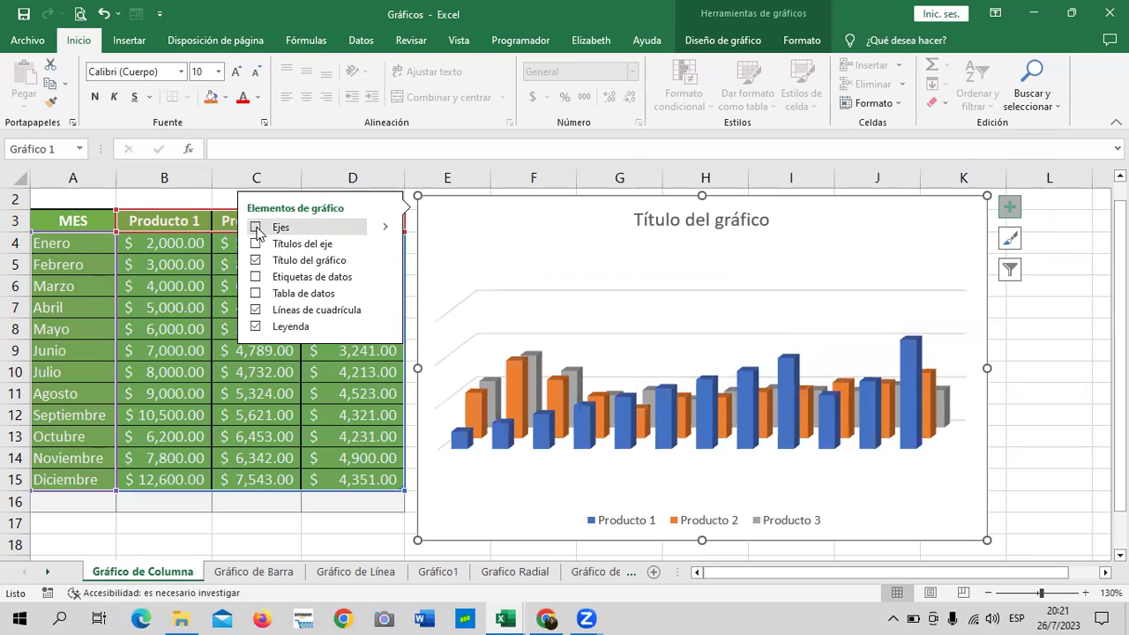
left_click(256, 227)
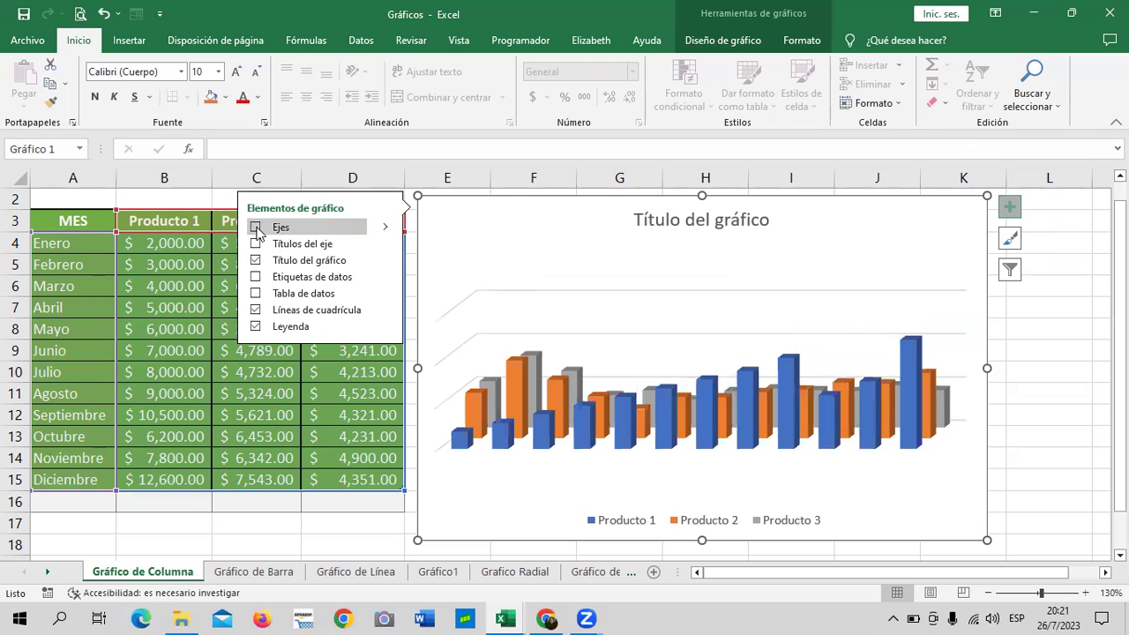
left_click(255, 227)
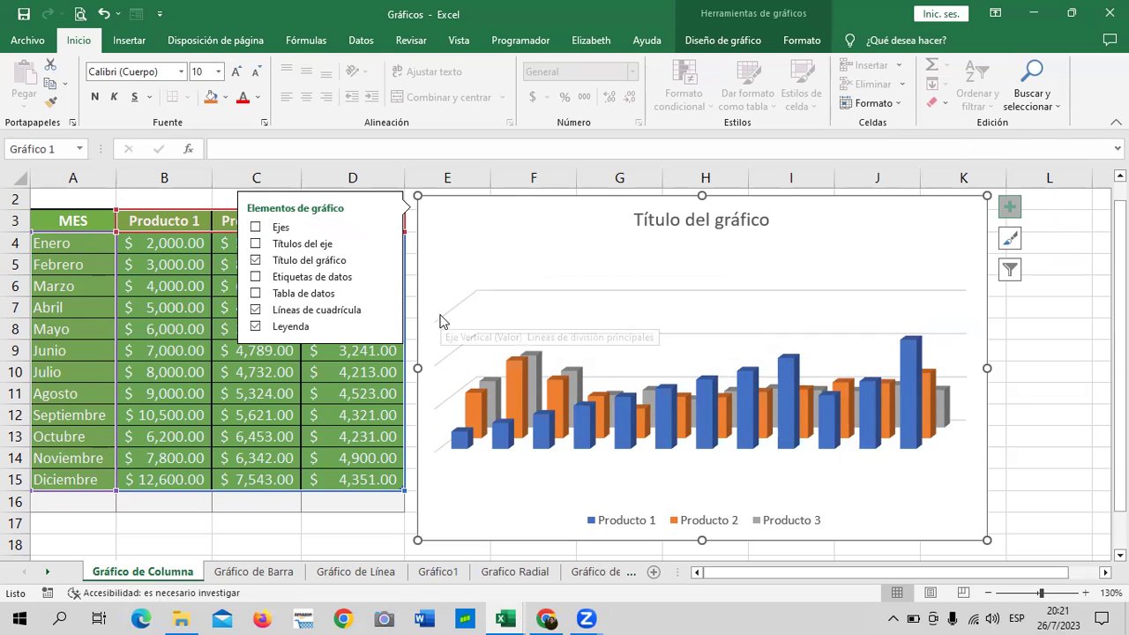
left_click(256, 227)
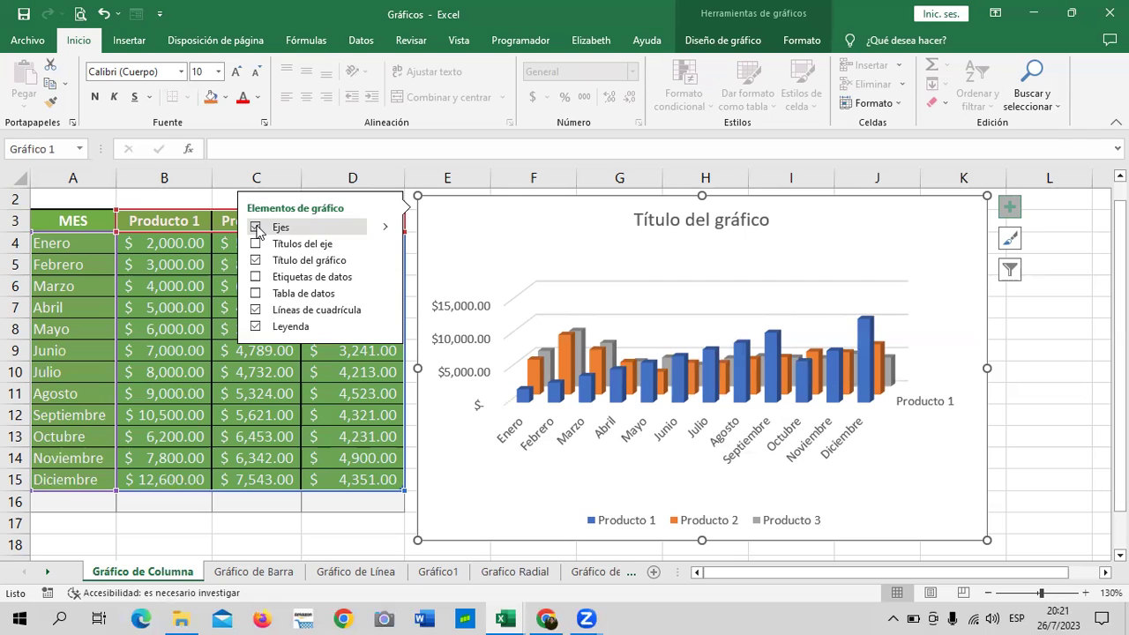
left_click(256, 227)
left_click(255, 228)
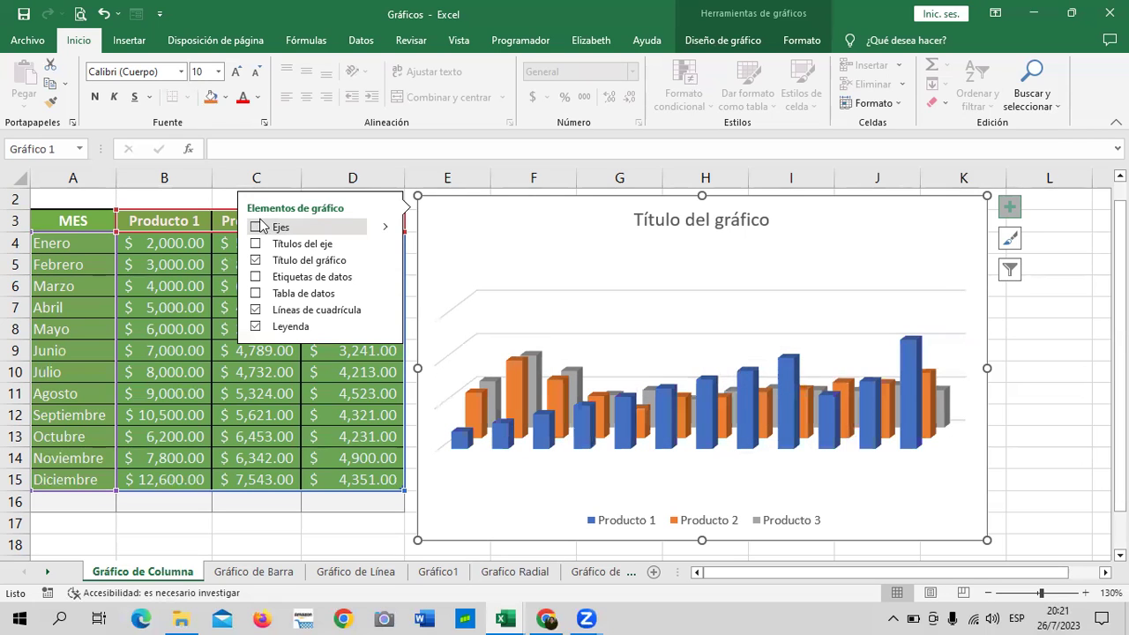
left_click(257, 228)
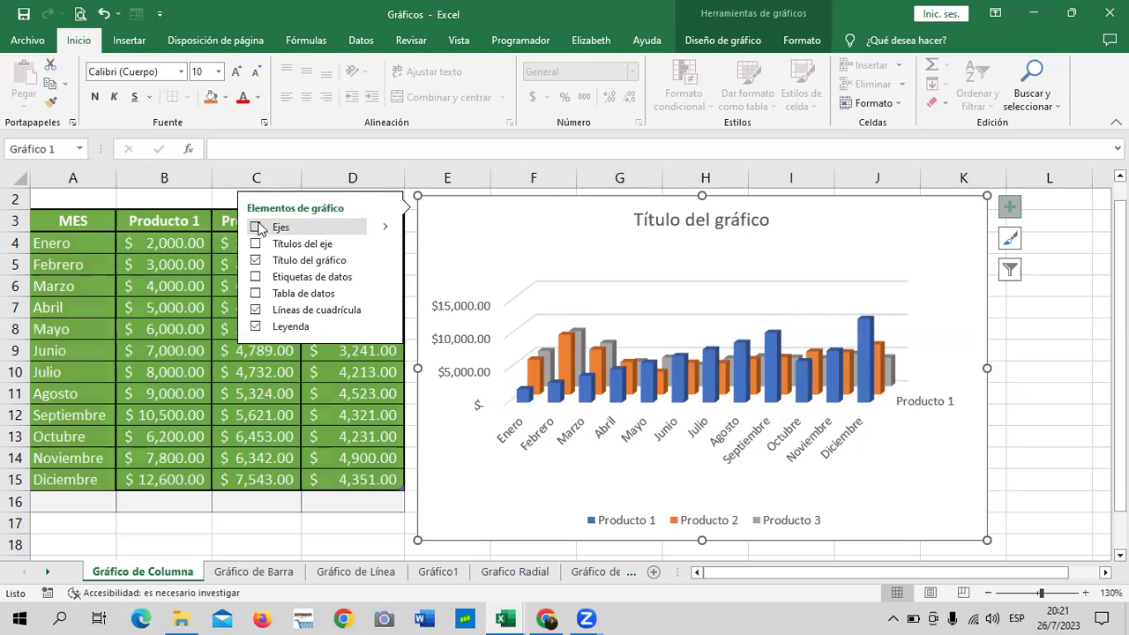
left_click(256, 227)
left_click(256, 228)
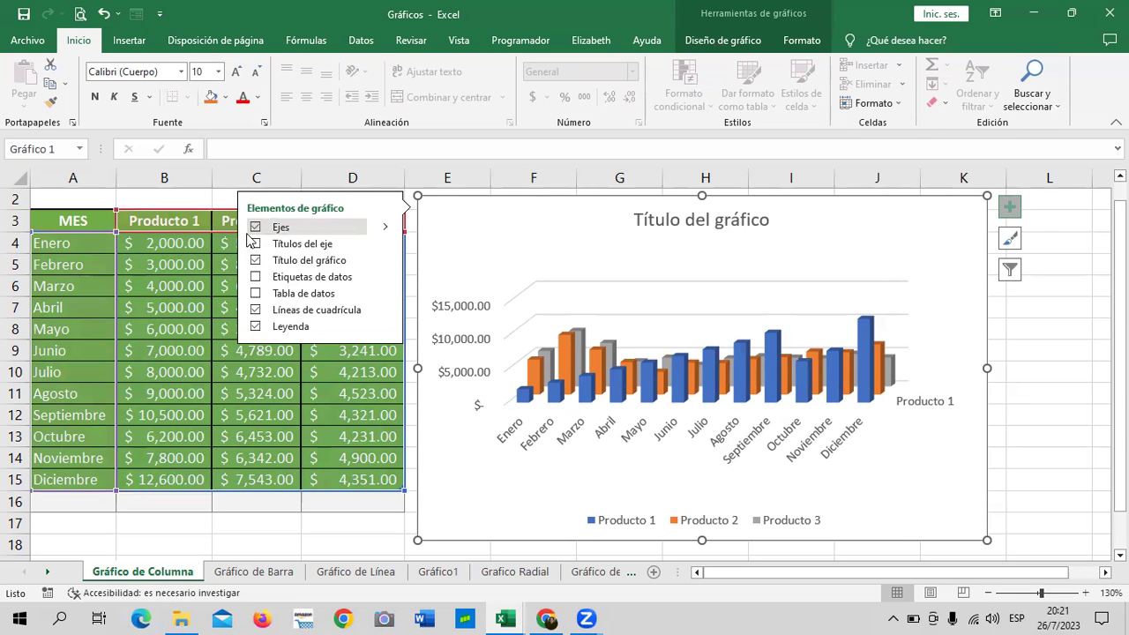
Turn on 'Título del eje' axis titles and keep the chart title shown.
left_click(256, 244)
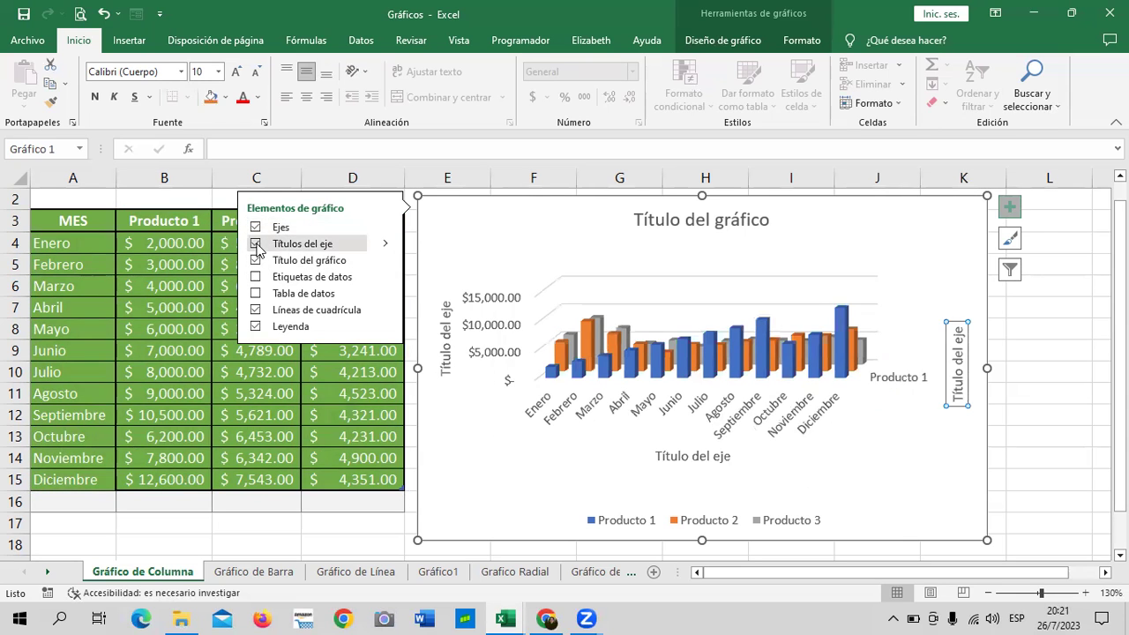
left_click(255, 244)
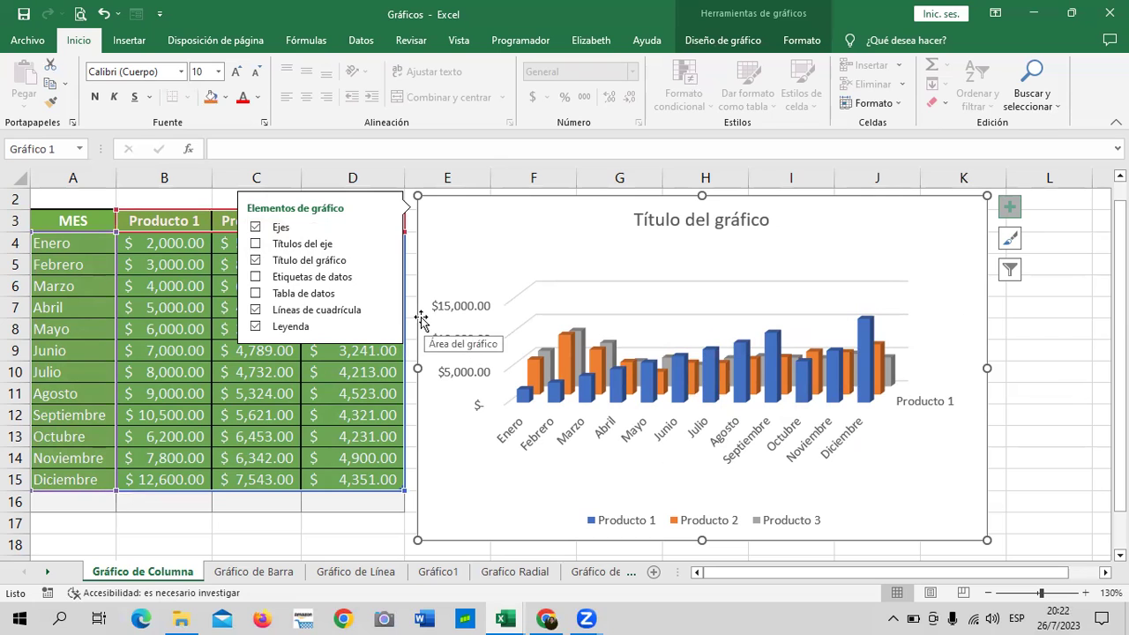
left_click(256, 244)
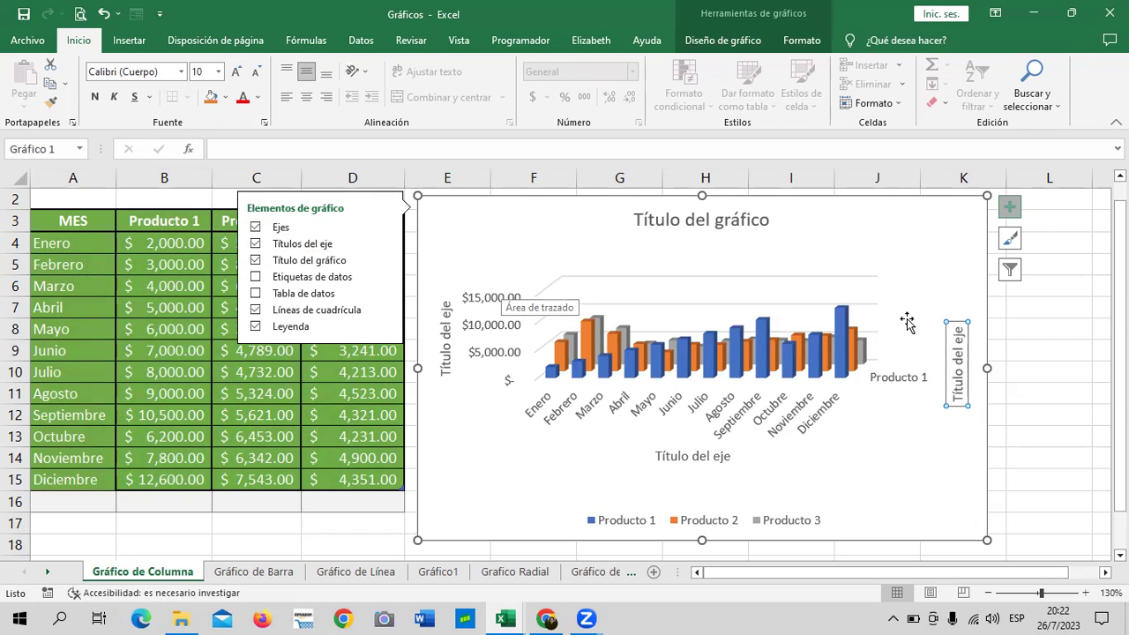
left_click(256, 260)
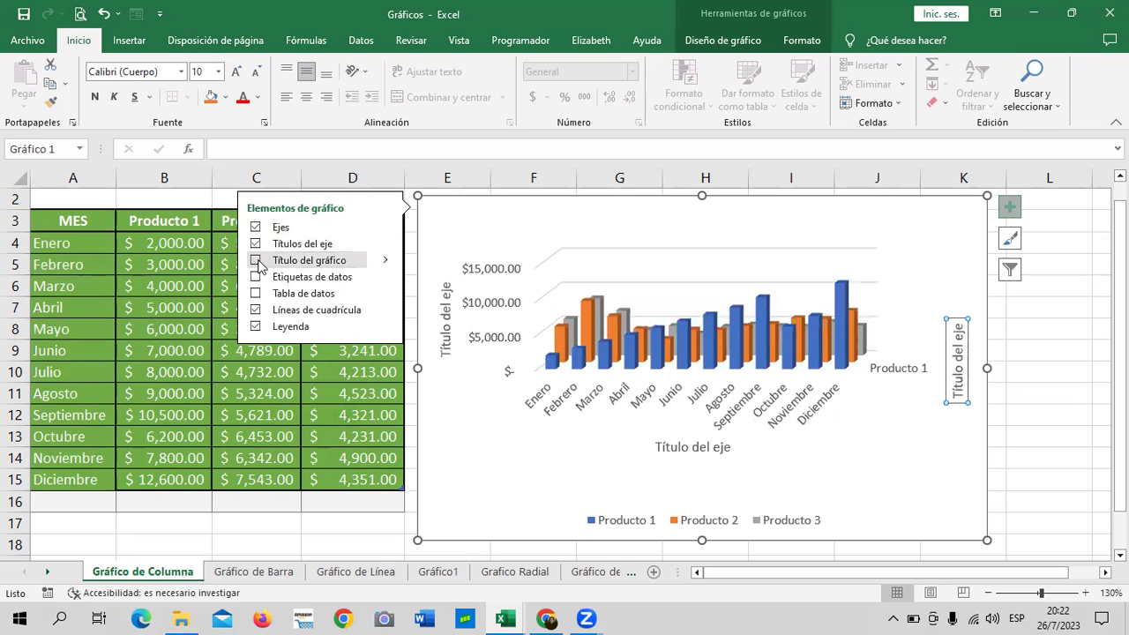
left_click(256, 261)
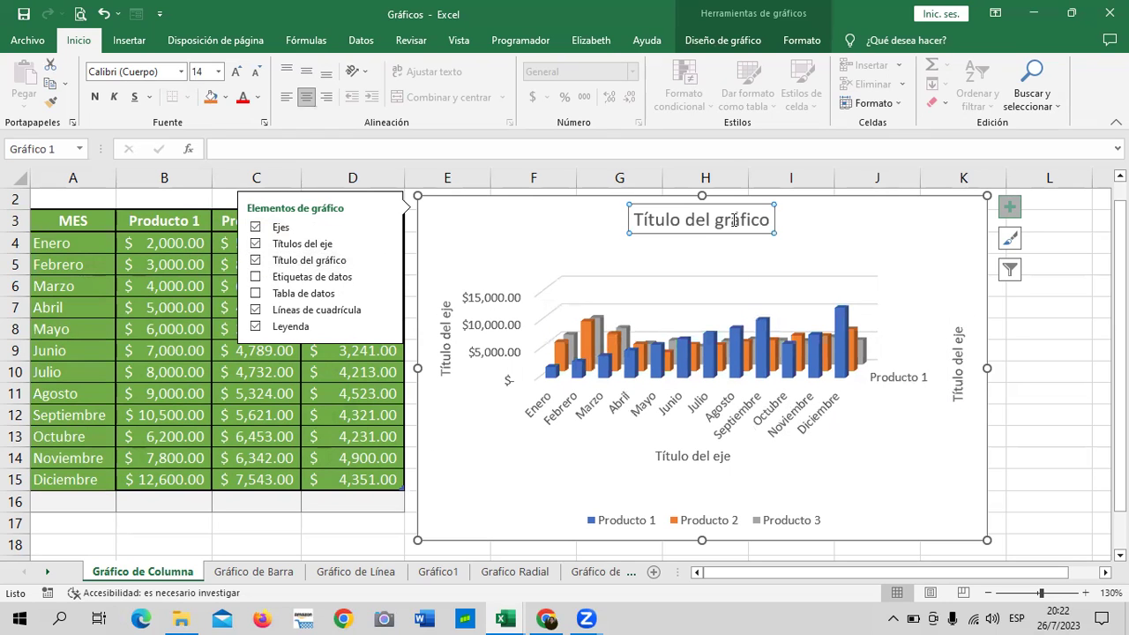
left_click(734, 219)
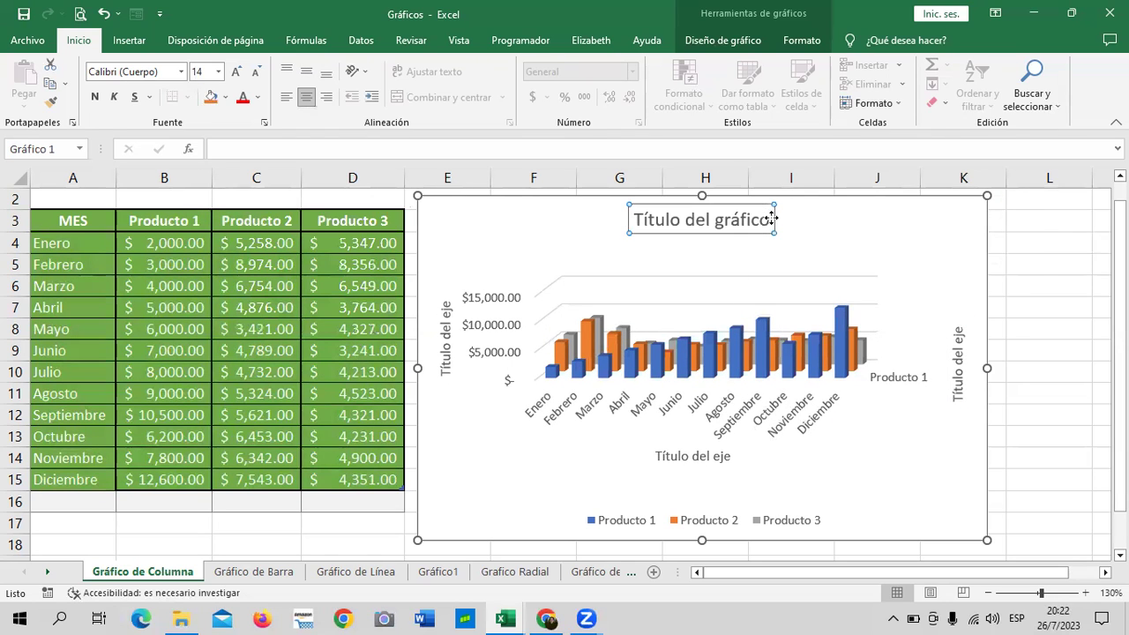
Replace the 'Título del gráfico' title with 'GRAFICO DE VENTAS POR AÑO' in capitals.
left_click(769, 221)
key("BackSpace")
key("BackSpace")
key("BackSpace")
key("BackSpace")
key("BackSpace")
key("BackSpace")
key("BackSpace")
key("BackSpace")
key("BackSpace")
key("BackSpace")
key("BackSpace")
key("BackSpace")
key("BackSpace")
key("BackSpace")
key("BackSpace")
key("BackSpace")
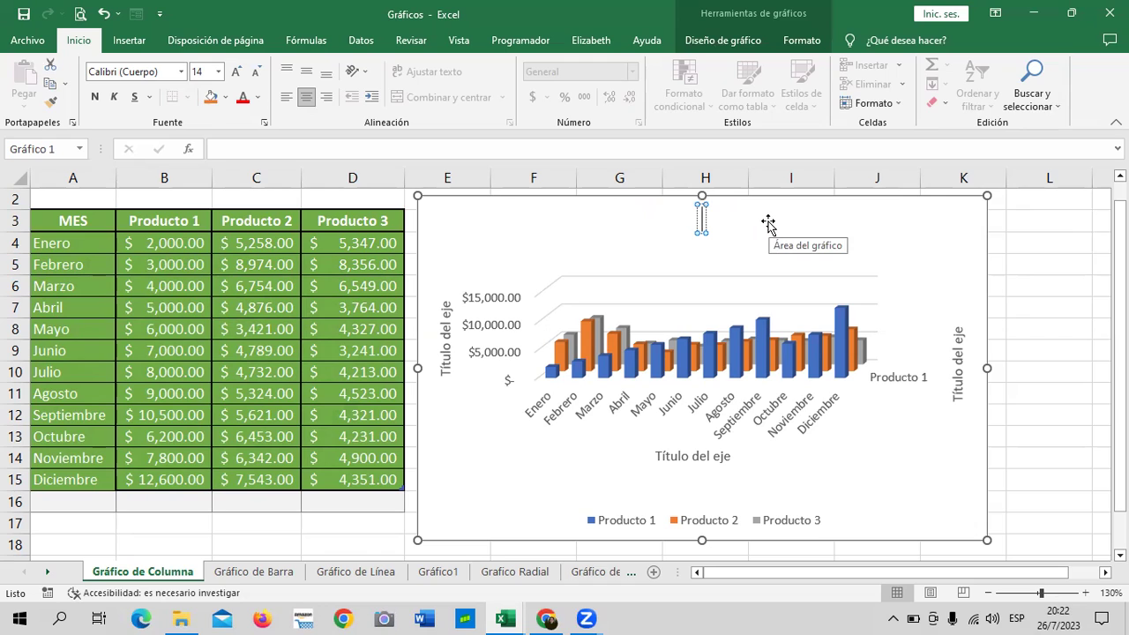
key("Caps_Lock")
type("G")
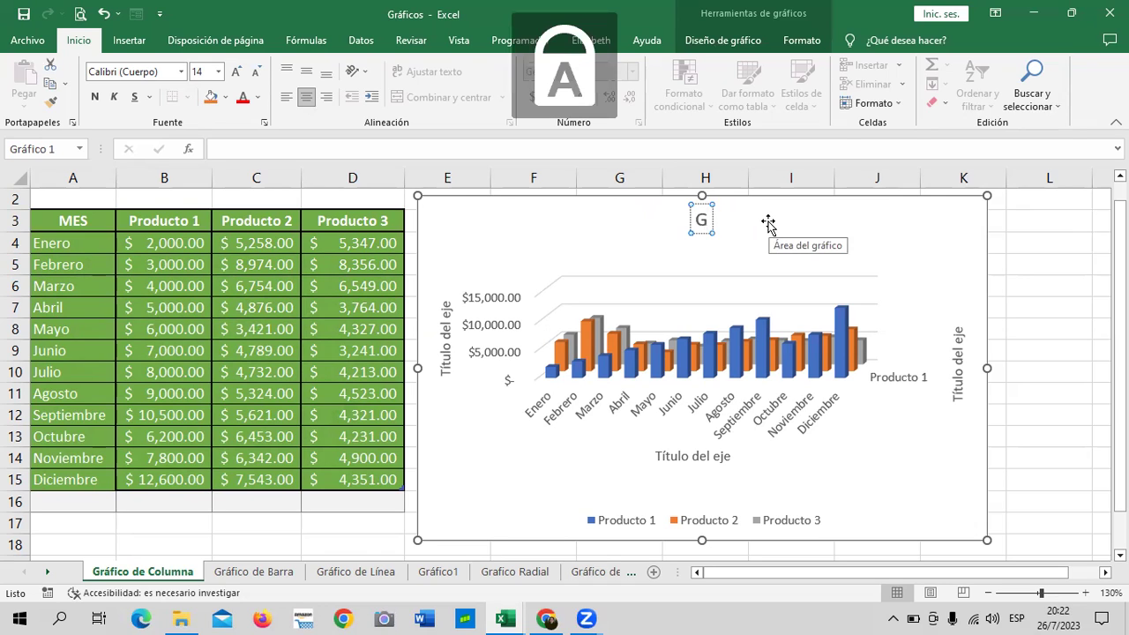
type("RAFICO DE")
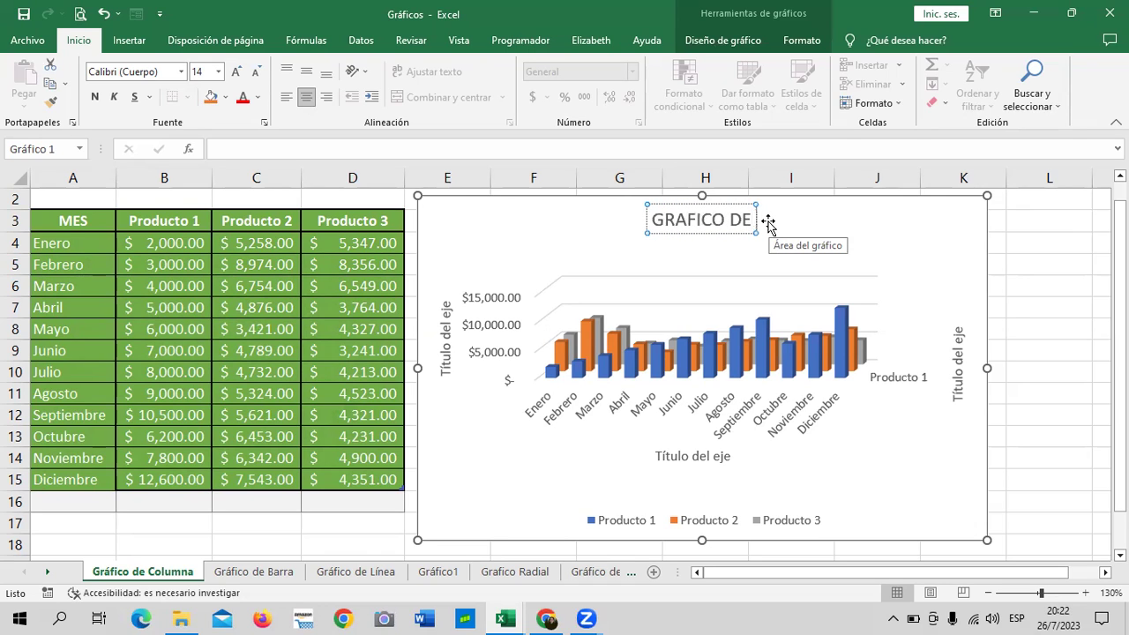
type(" VENTAS")
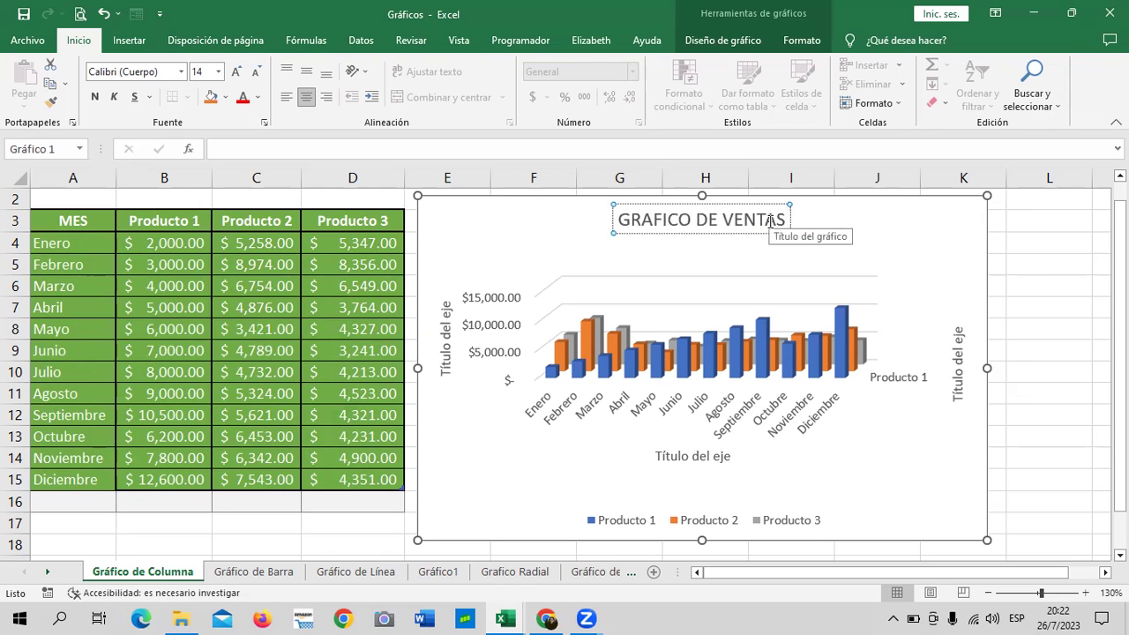
type(" POR AÑO")
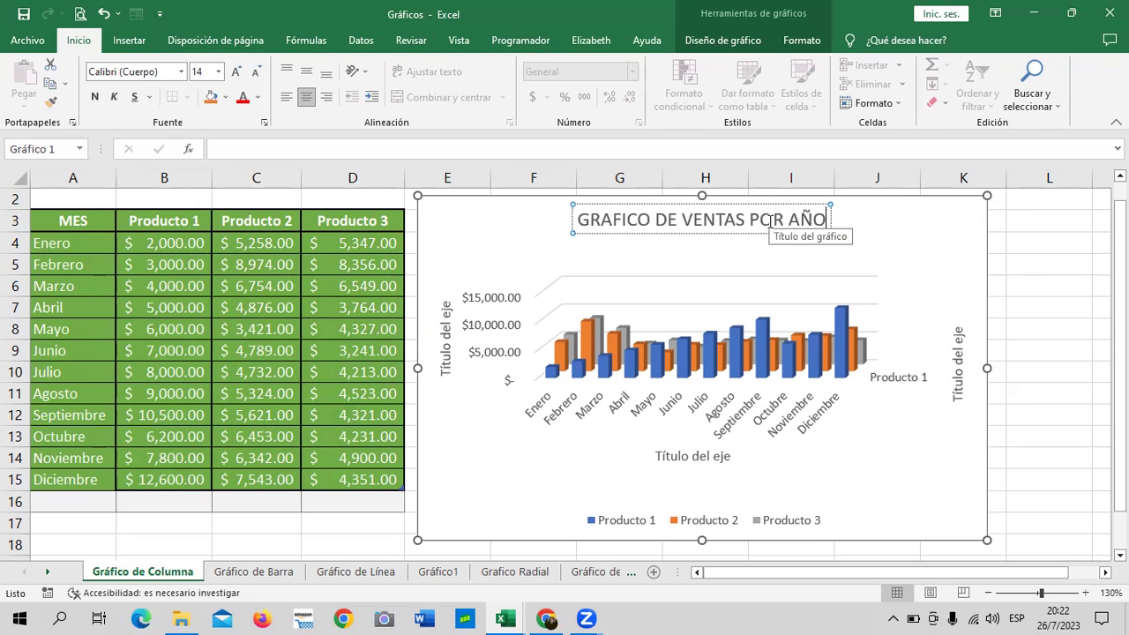
left_click(943, 250)
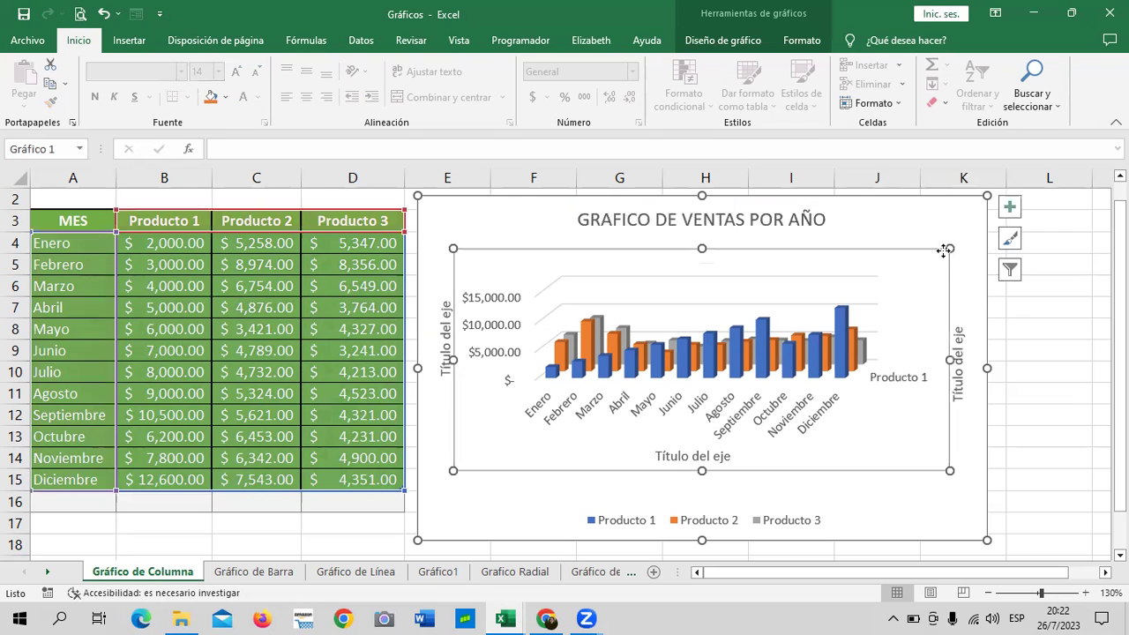
Try data labels and a data table on the chart, then remove both.
left_click(1010, 208)
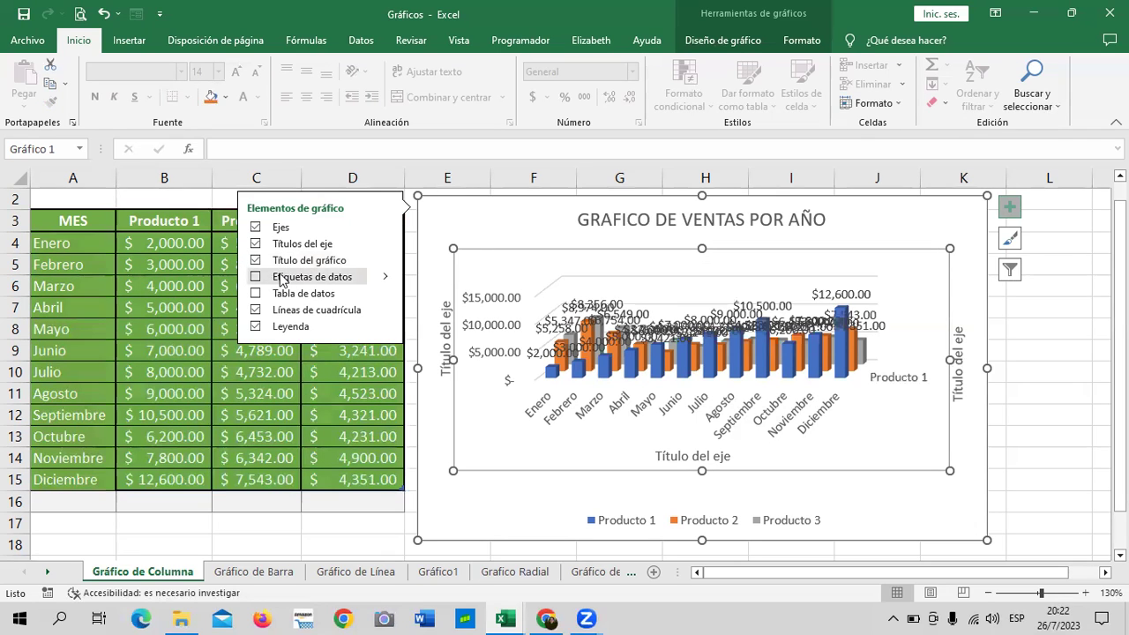
left_click(255, 277)
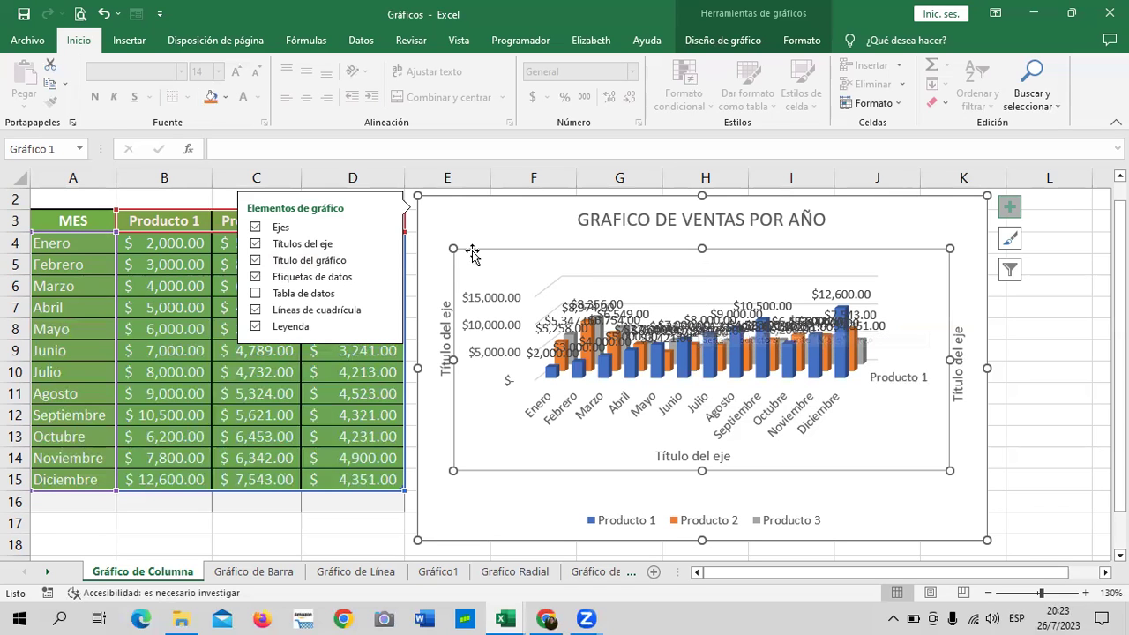
left_click(256, 276)
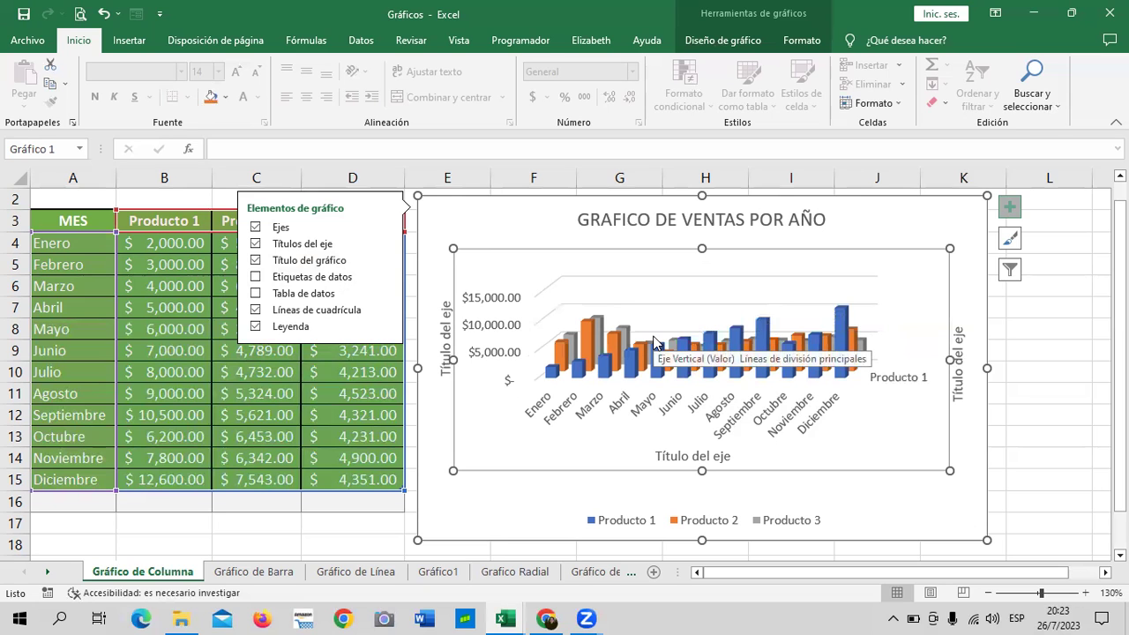
left_click(255, 294)
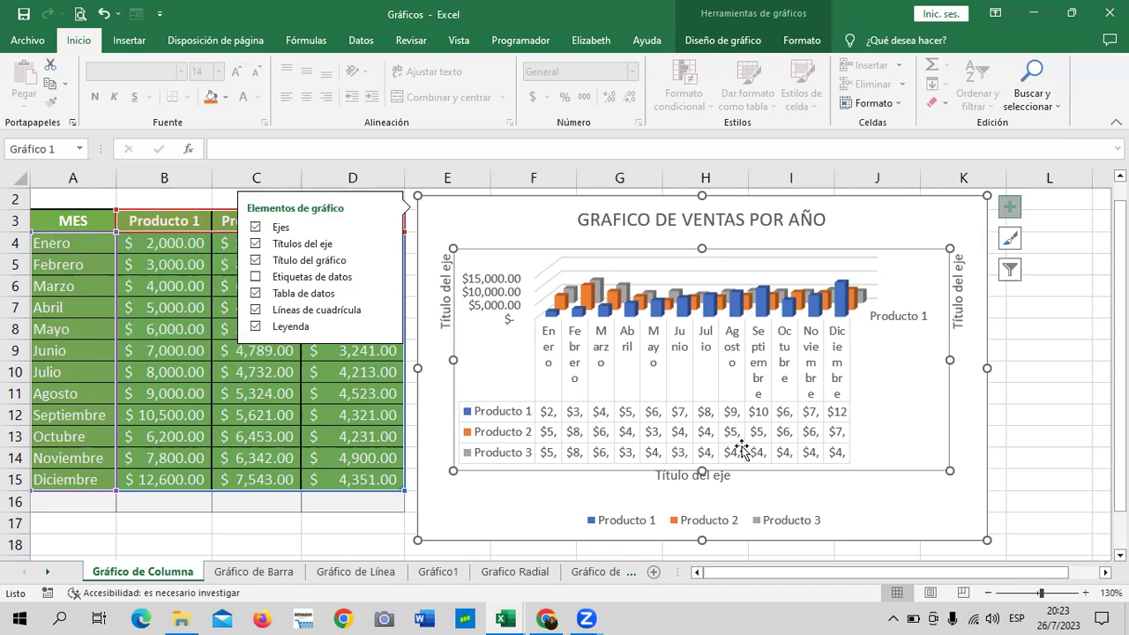
left_click(255, 294)
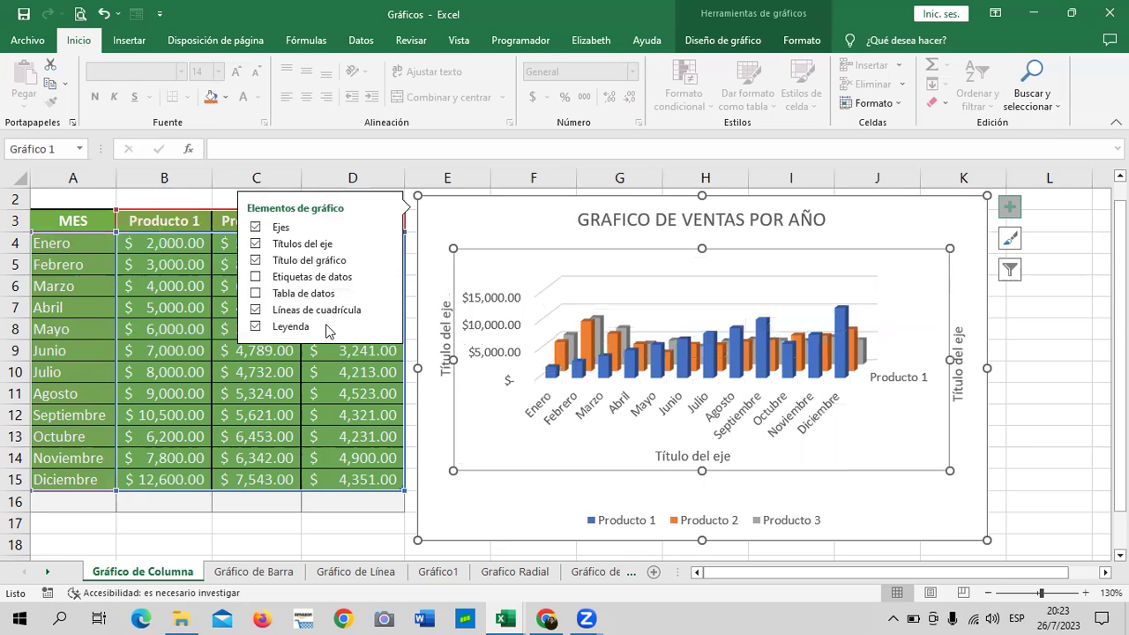
Toggle the gridlines off and back on, and hide the legend.
left_click(255, 310)
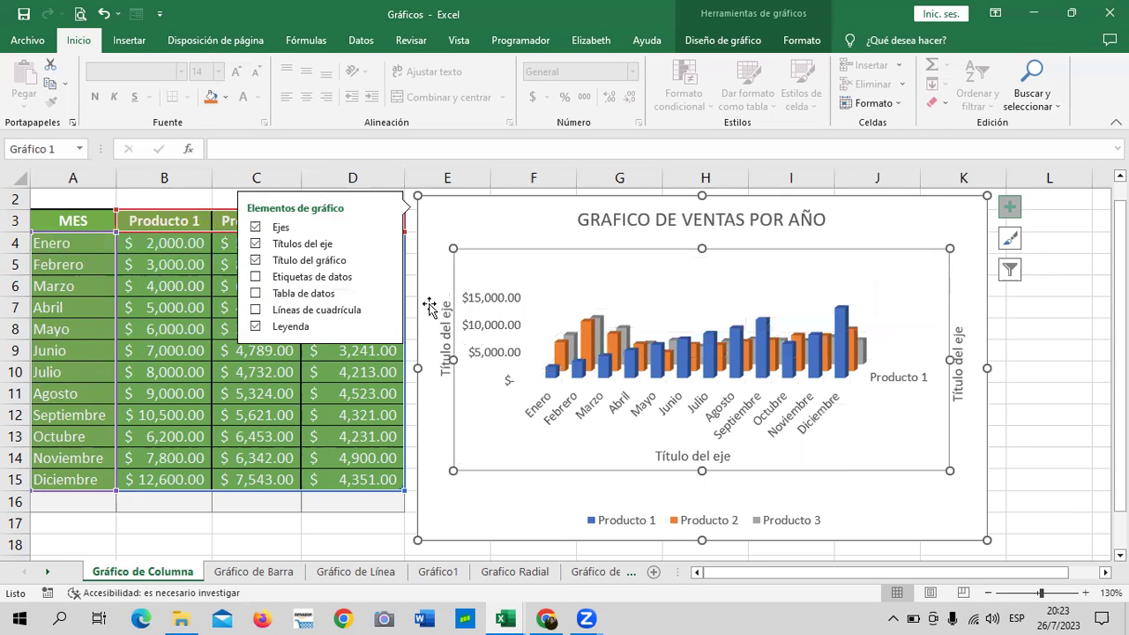
left_click(255, 310)
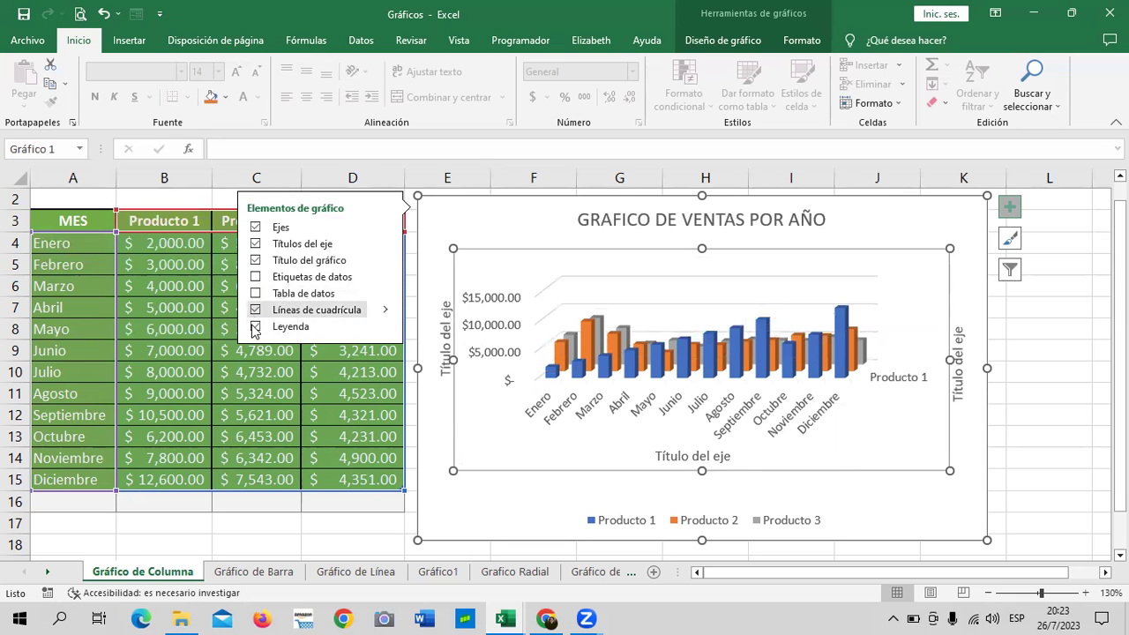
left_click(255, 327)
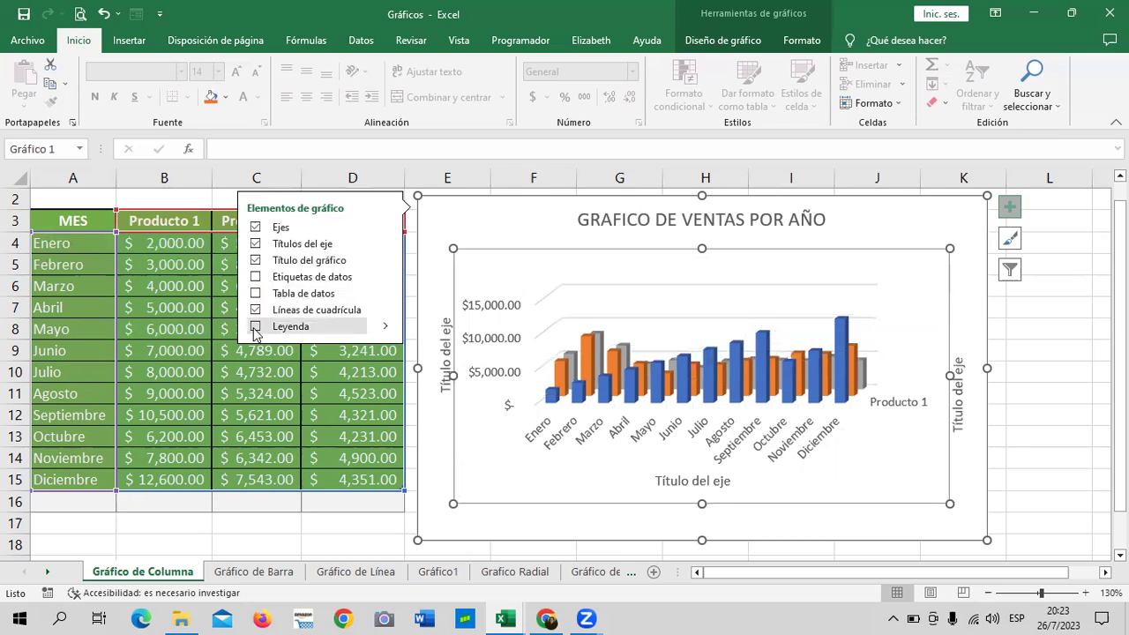
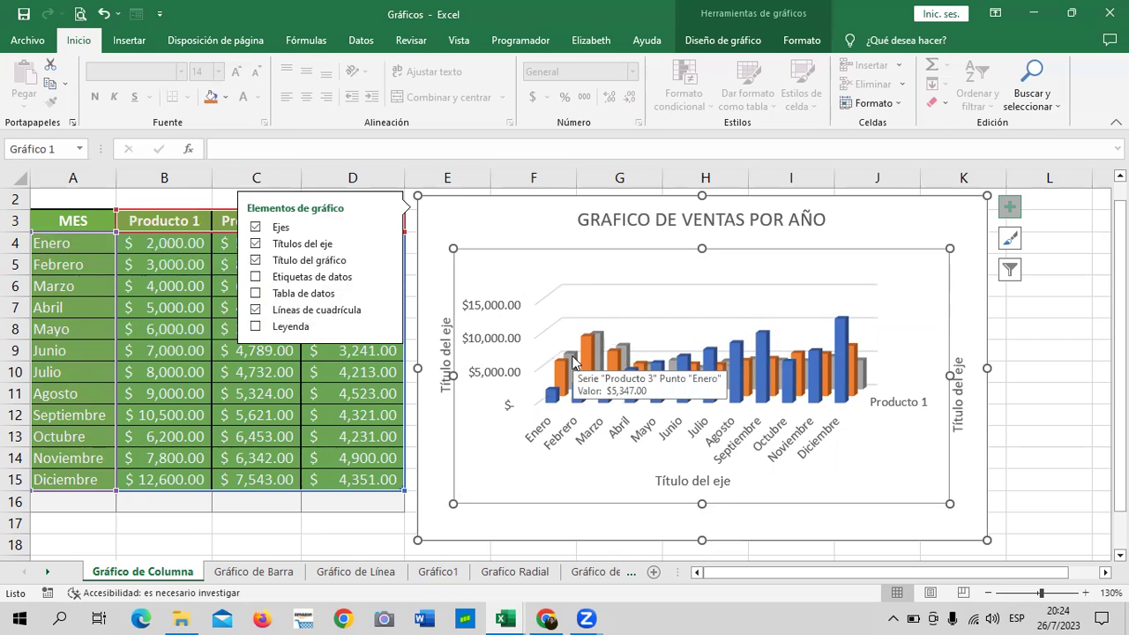
Turn on the chart legend and place it at the bottom (Inferior), listing Producto 1–3.
left_click(276, 328)
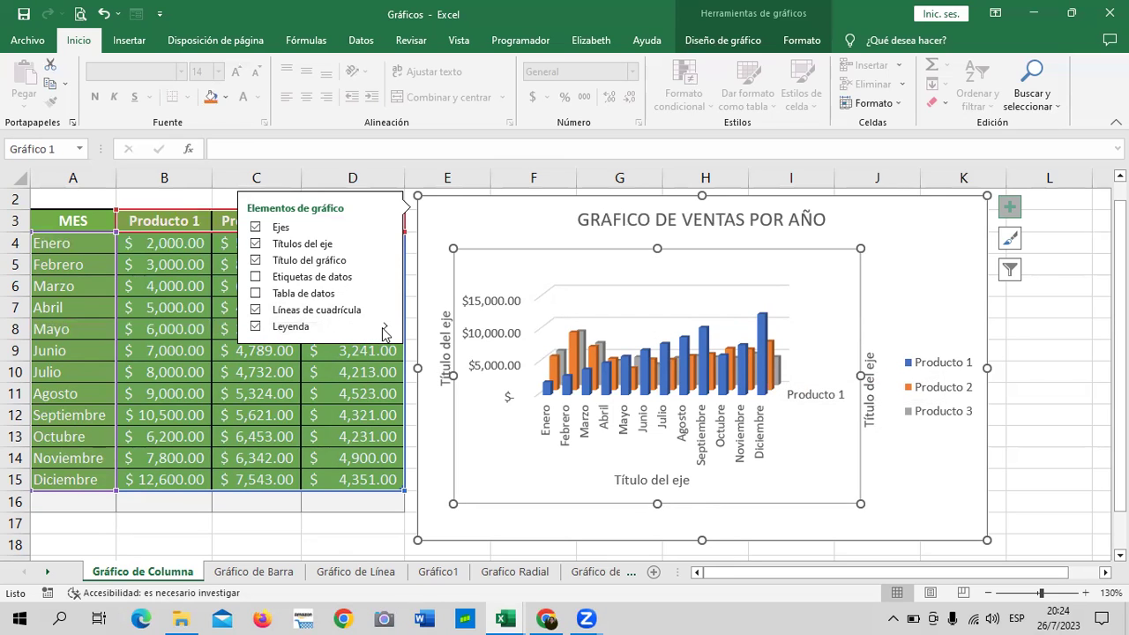
left_click(385, 331)
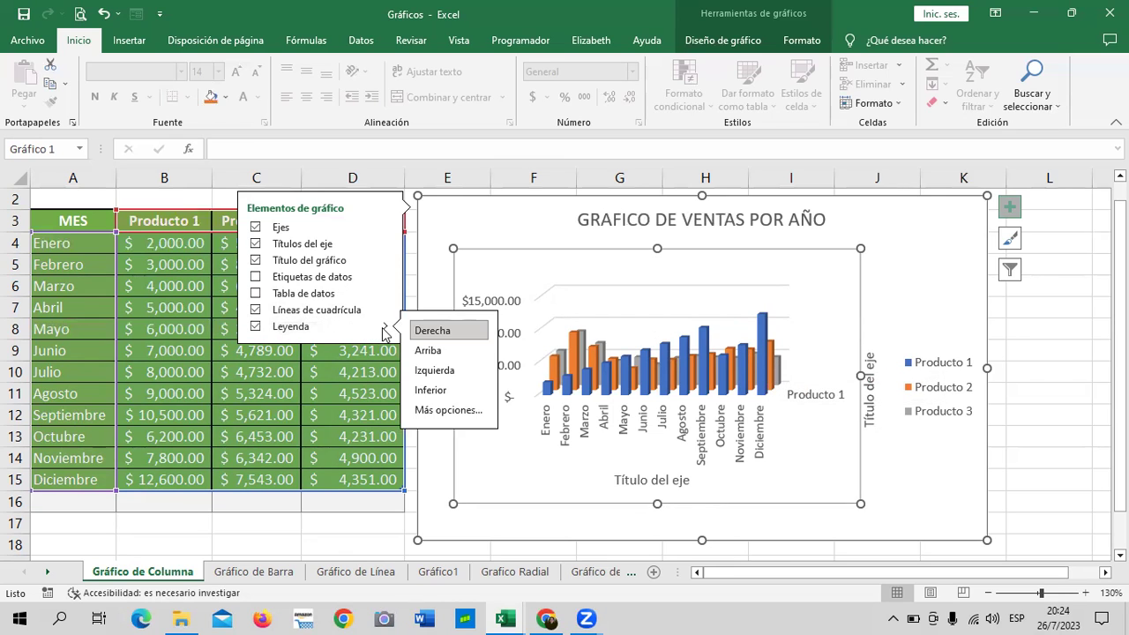
left_click(465, 389)
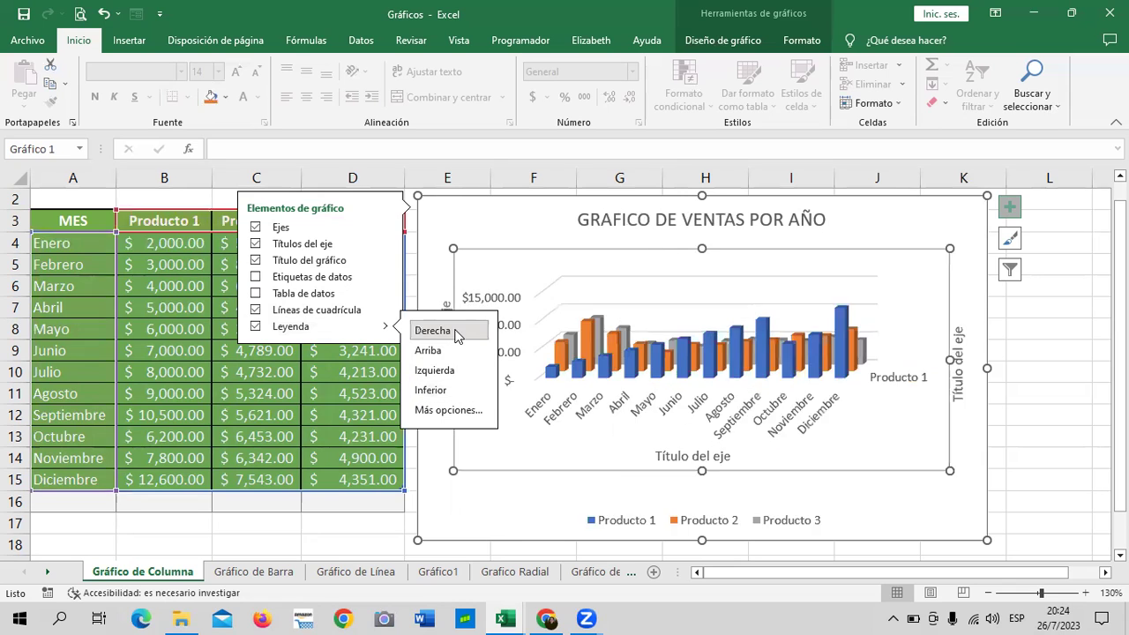
left_click(456, 332)
left_click(454, 355)
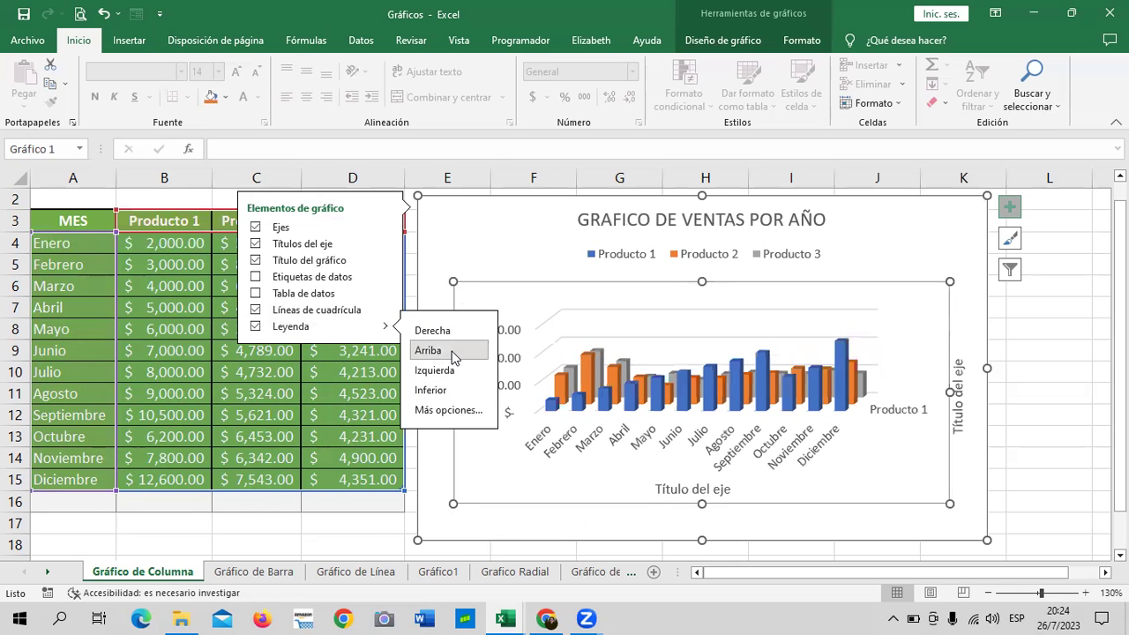
left_click(453, 371)
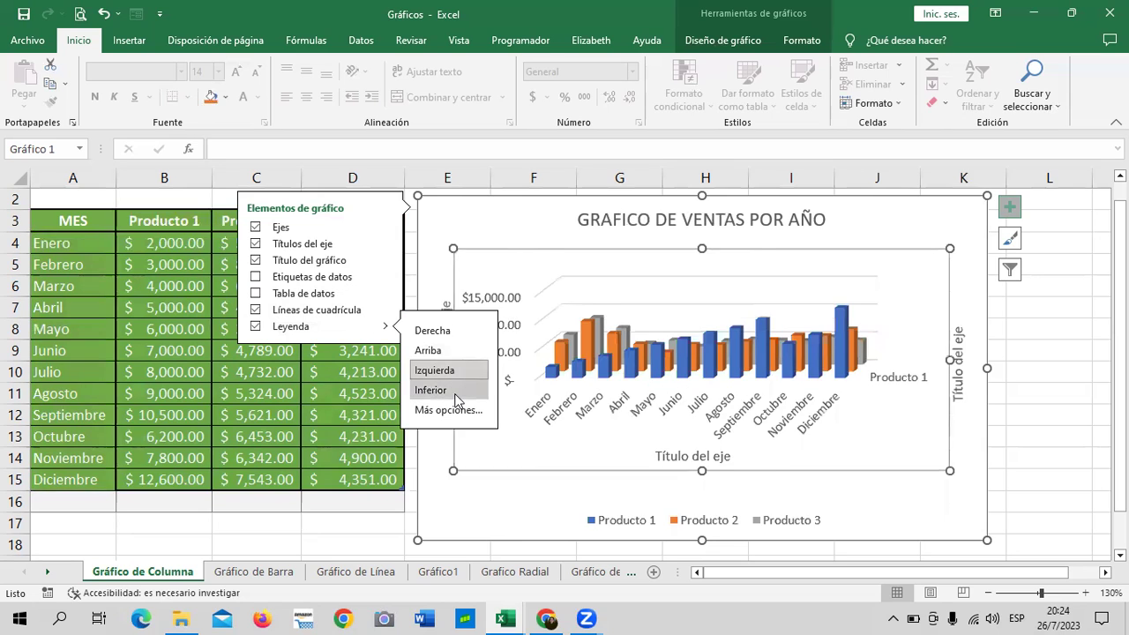
left_click(432, 390)
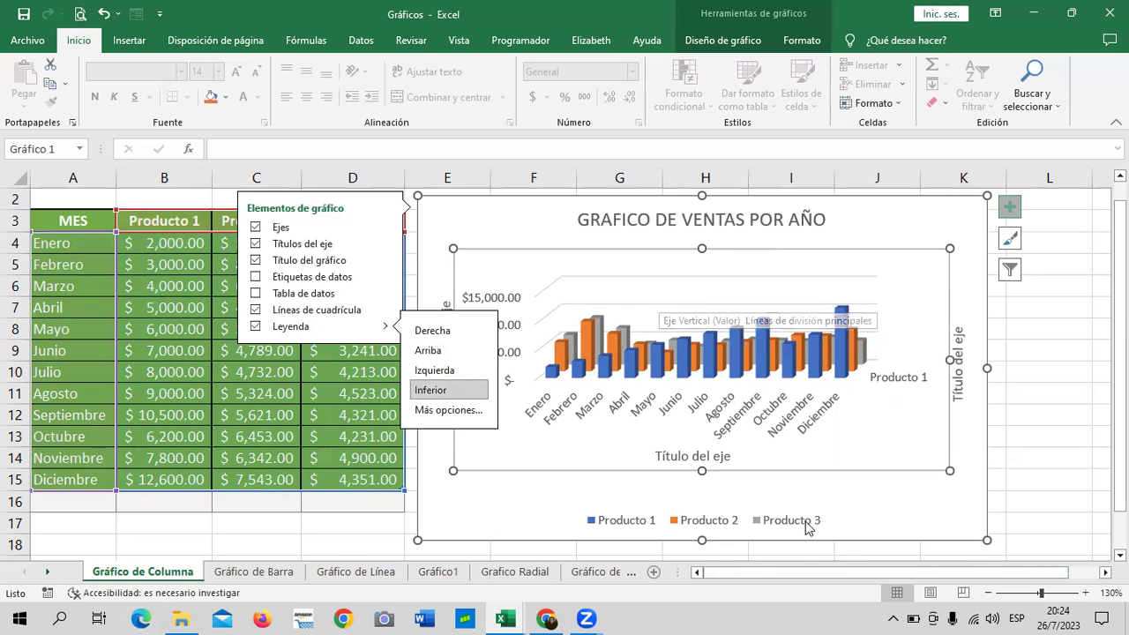
left_click(672, 522)
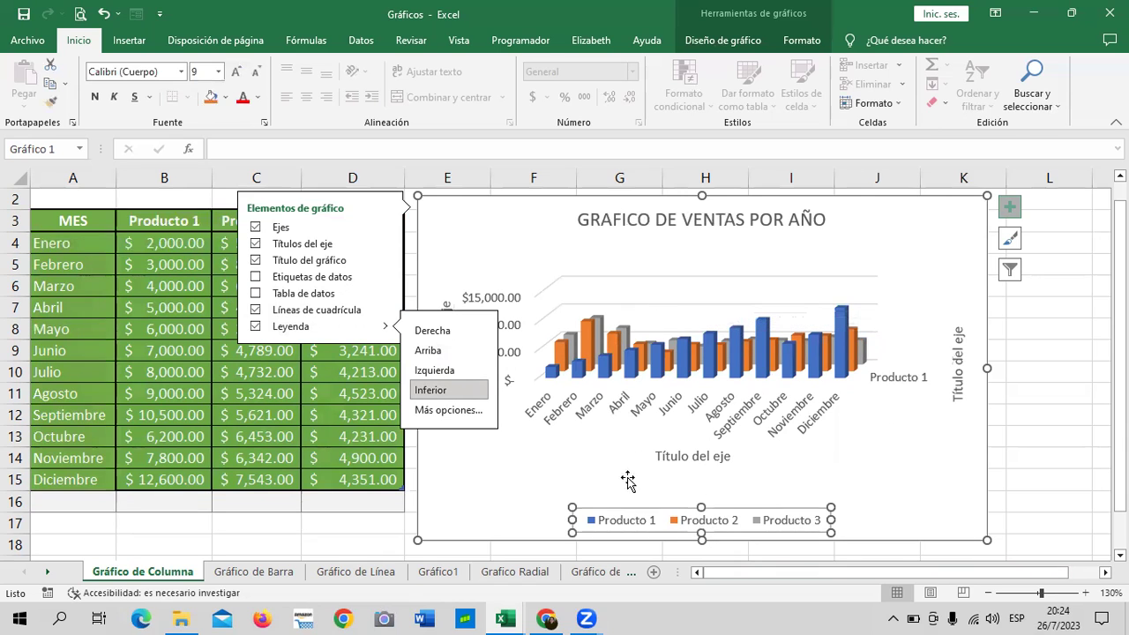
left_click(895, 504)
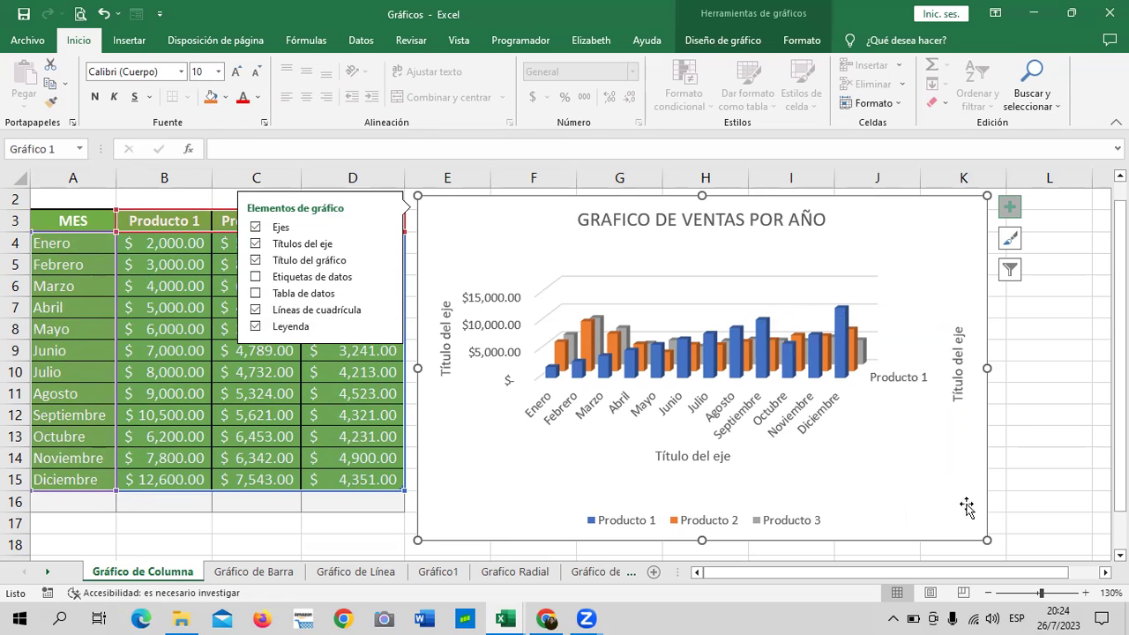
left_click(1028, 477)
left_click(926, 492)
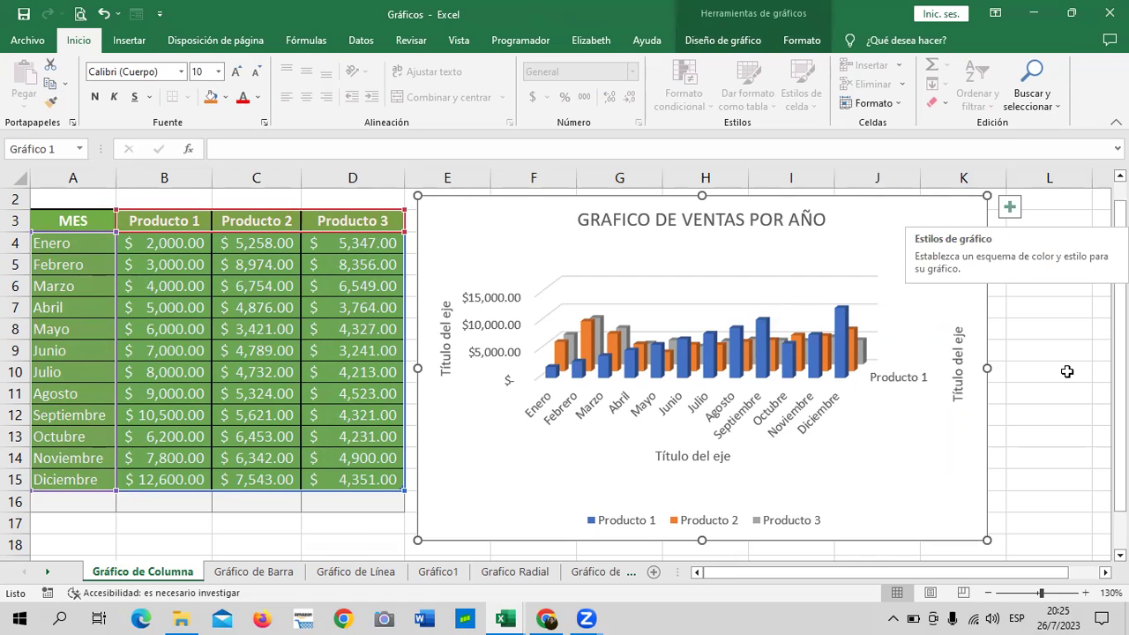
left_click(1012, 241)
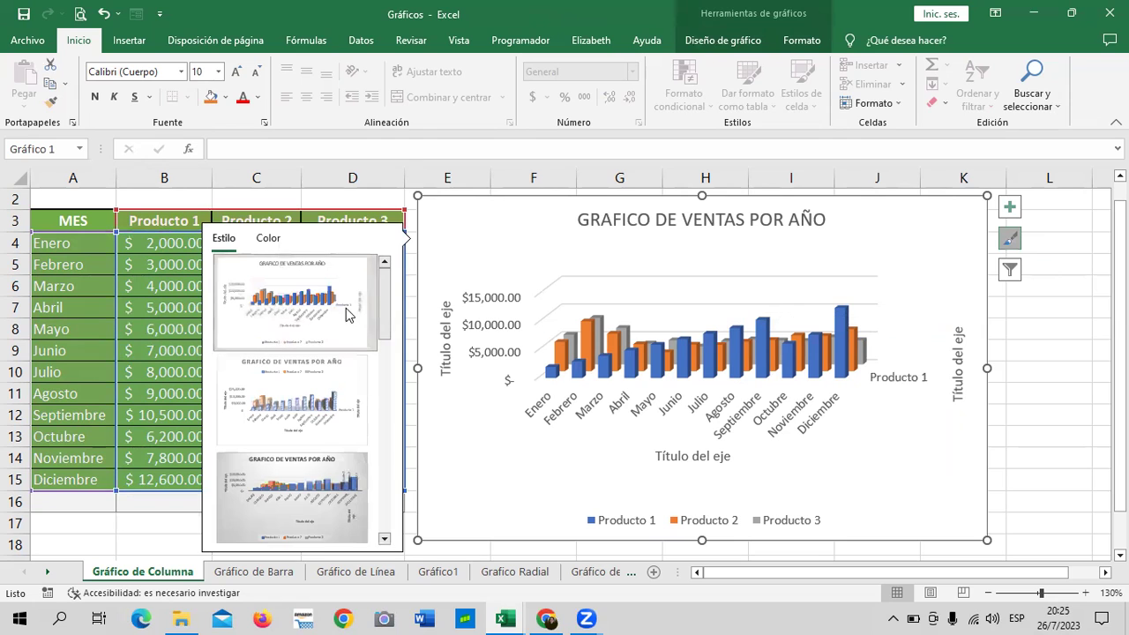
scroll(369, 359, "down", 2)
scroll(369, 358, "down", 4)
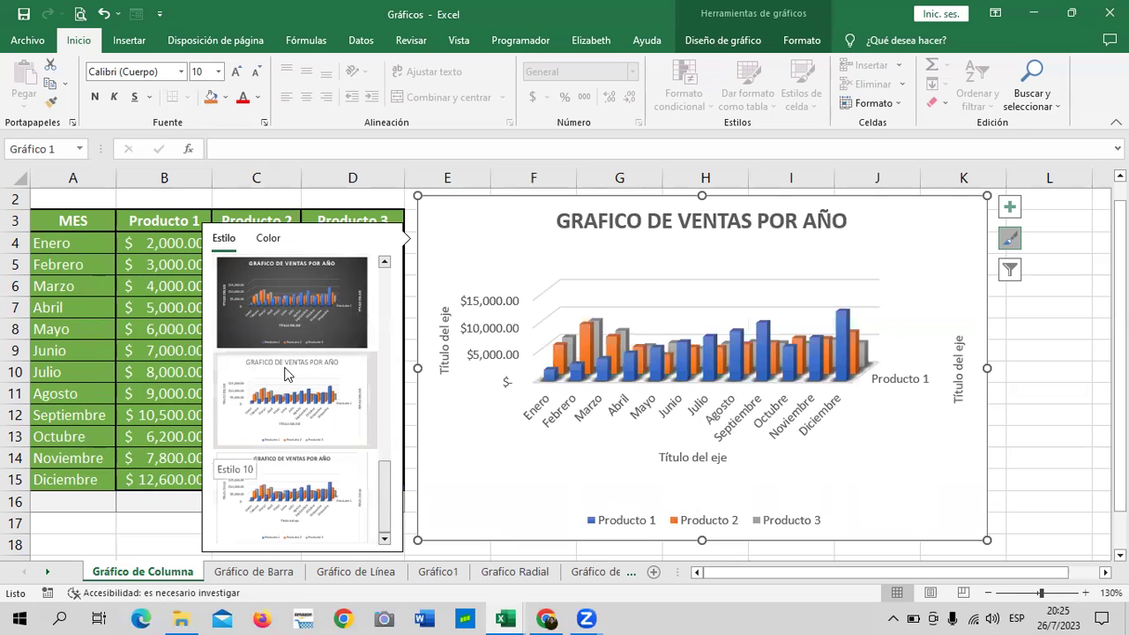
left_click(269, 240)
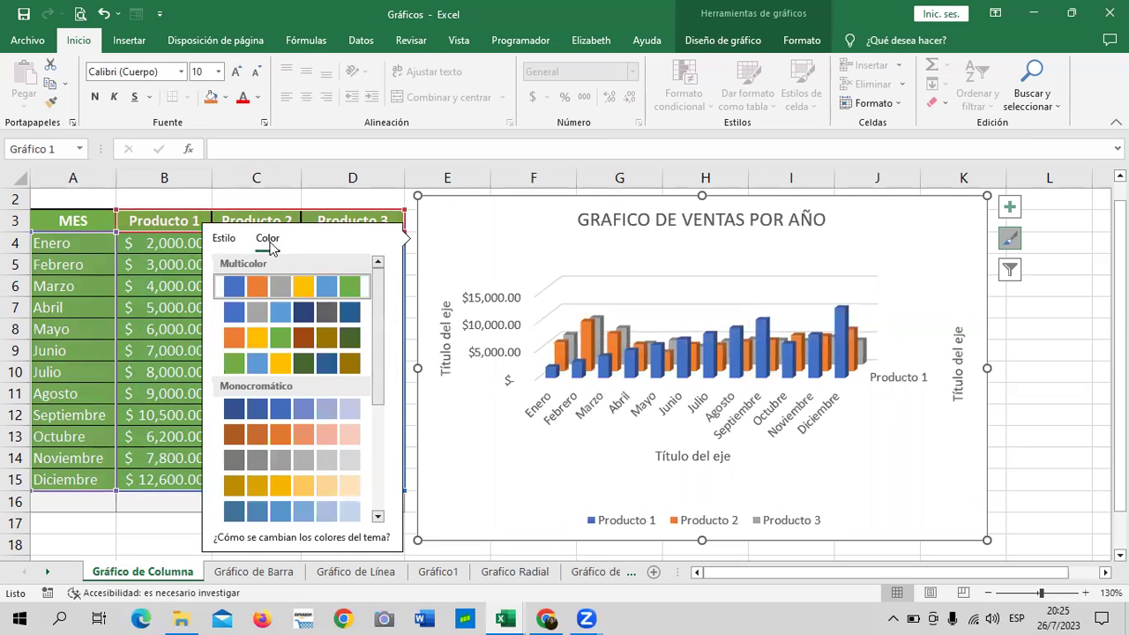
left_click(221, 244)
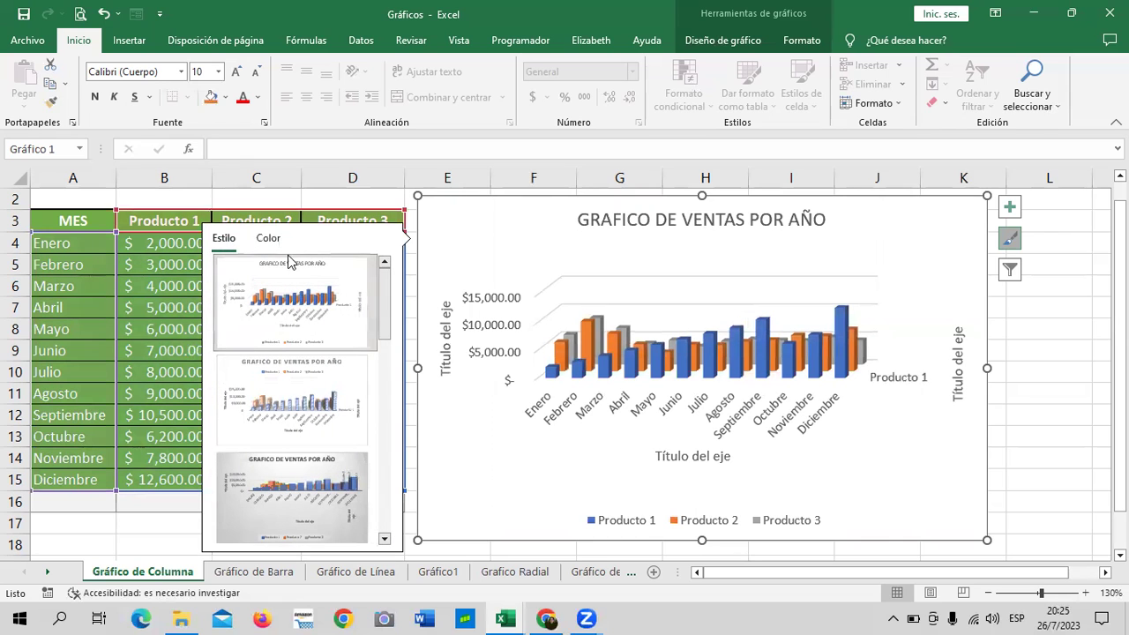
left_click_drag(385, 290, 379, 496)
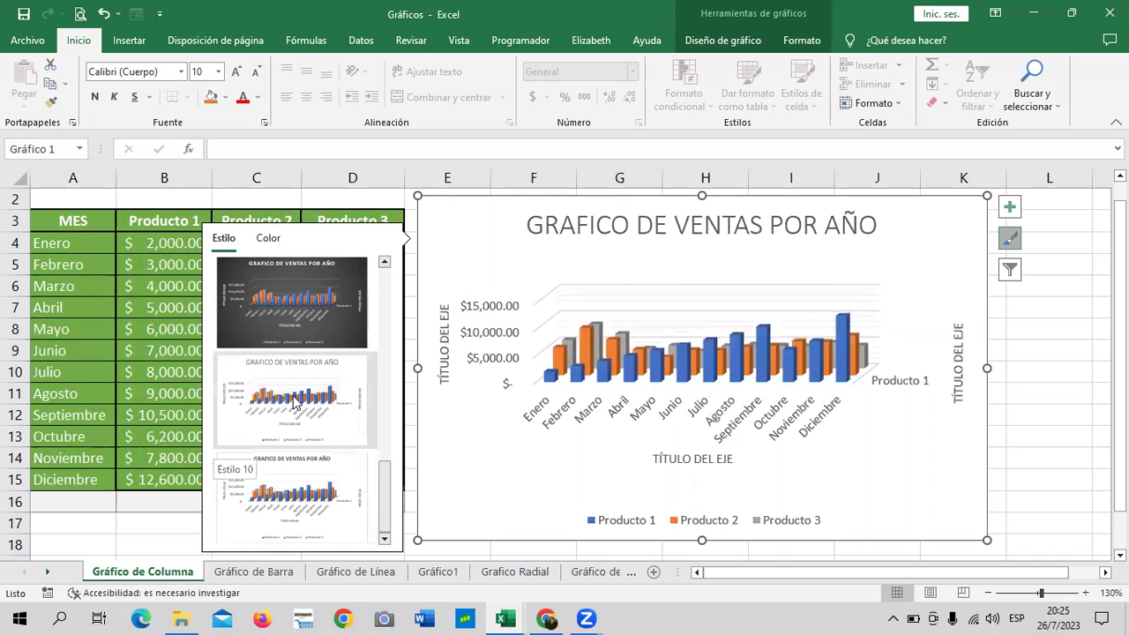
Filter the chart's series to just Producto 1 and apply.
left_click(1038, 291)
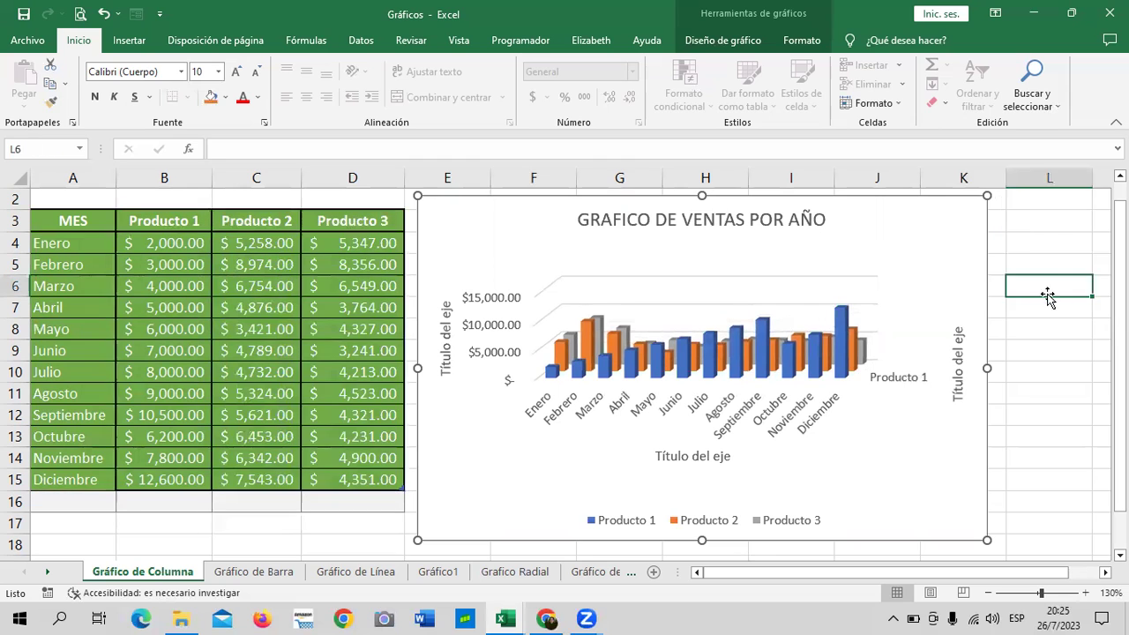
left_click(918, 251)
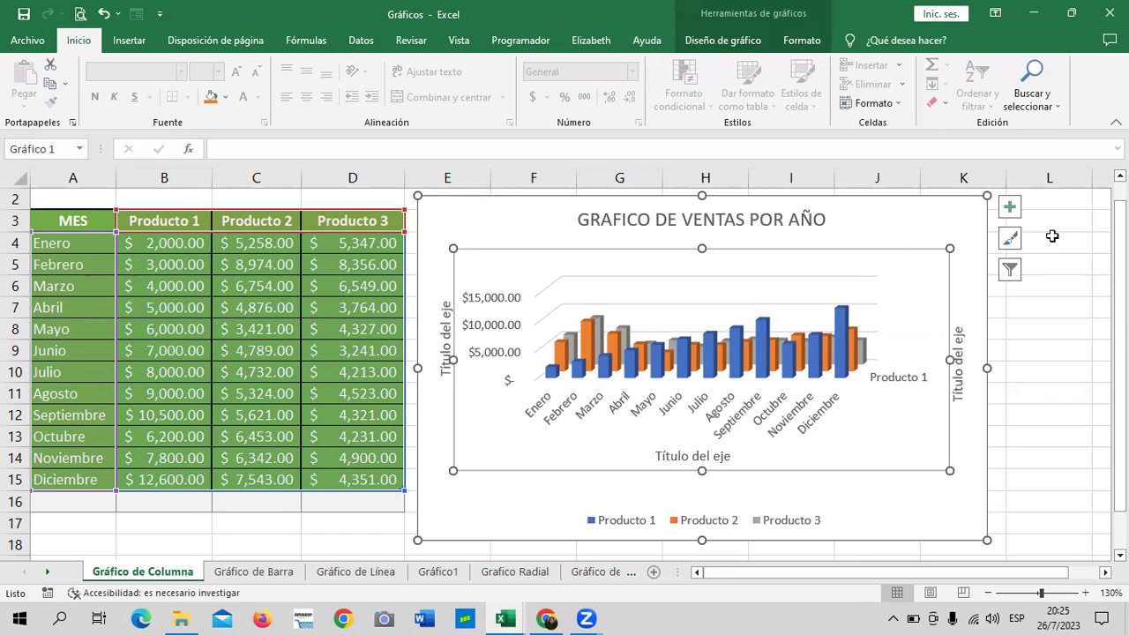
left_click(1009, 269)
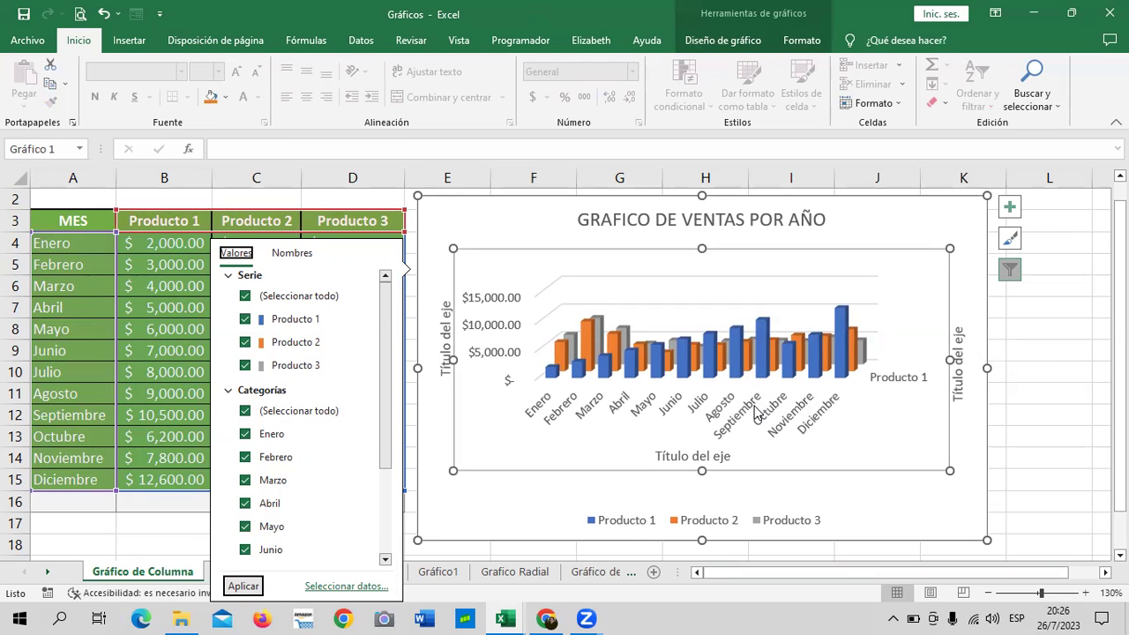
left_click(292, 253)
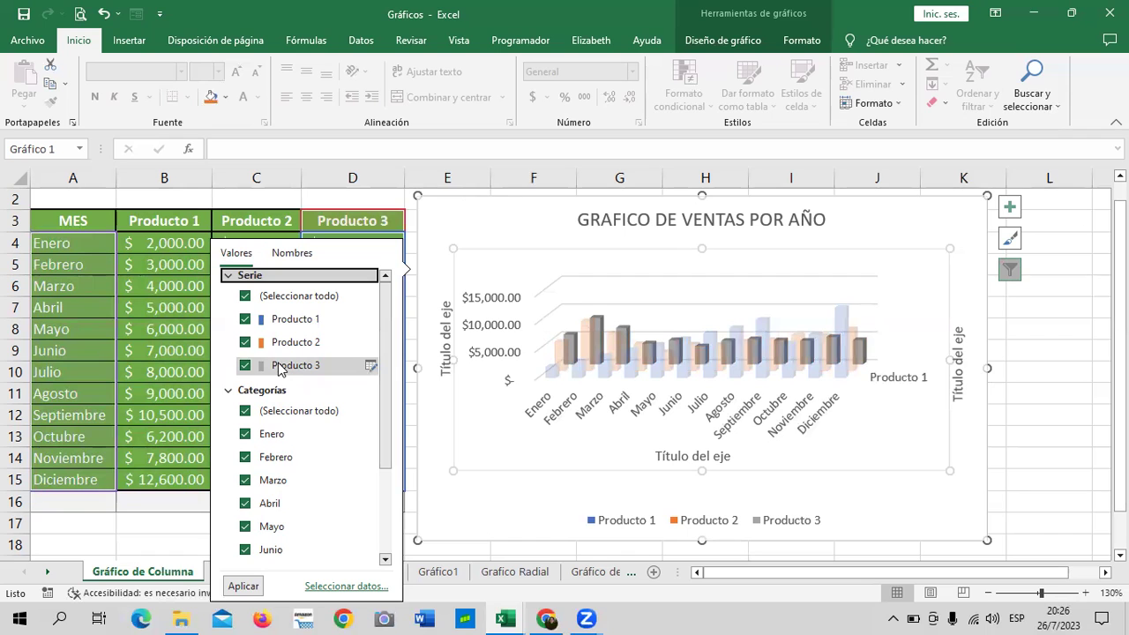
left_click(245, 296)
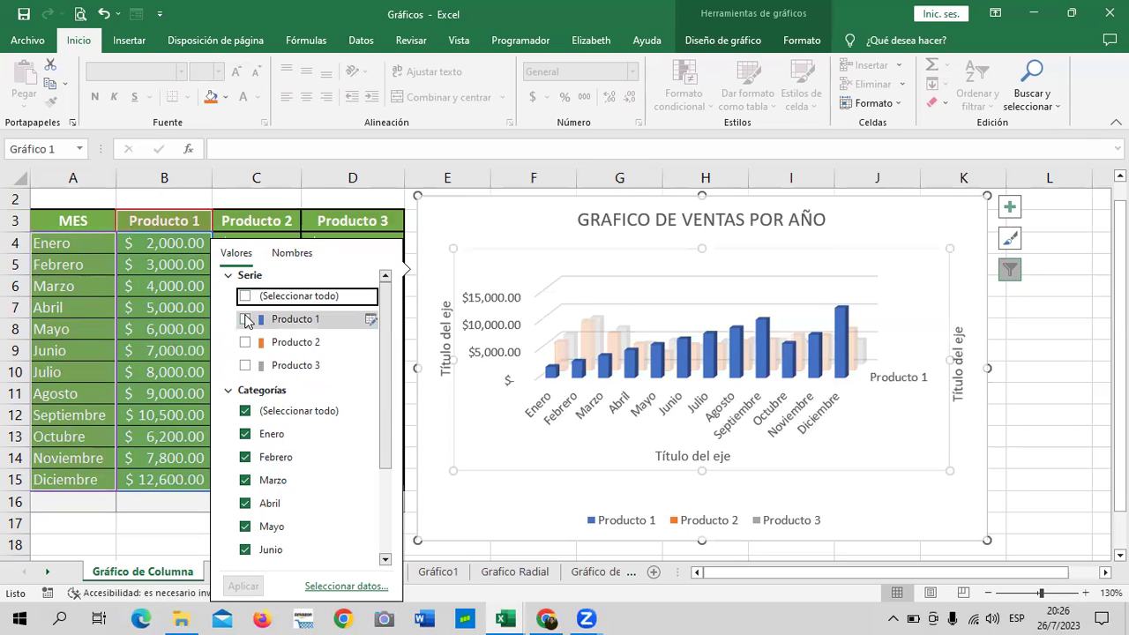
left_click(245, 320)
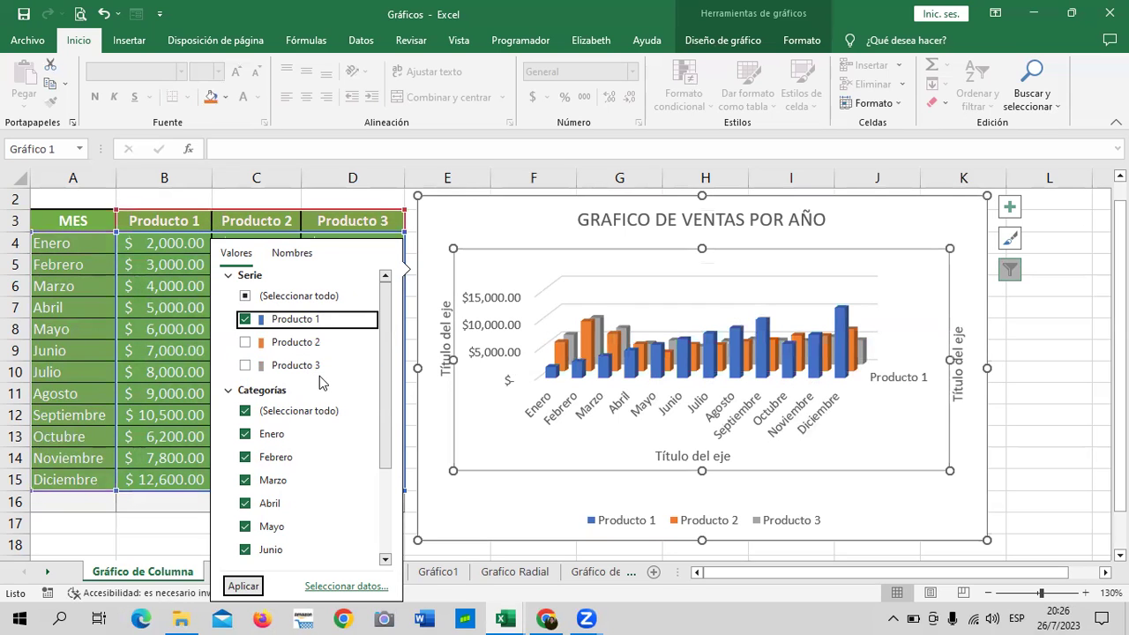
left_click(241, 587)
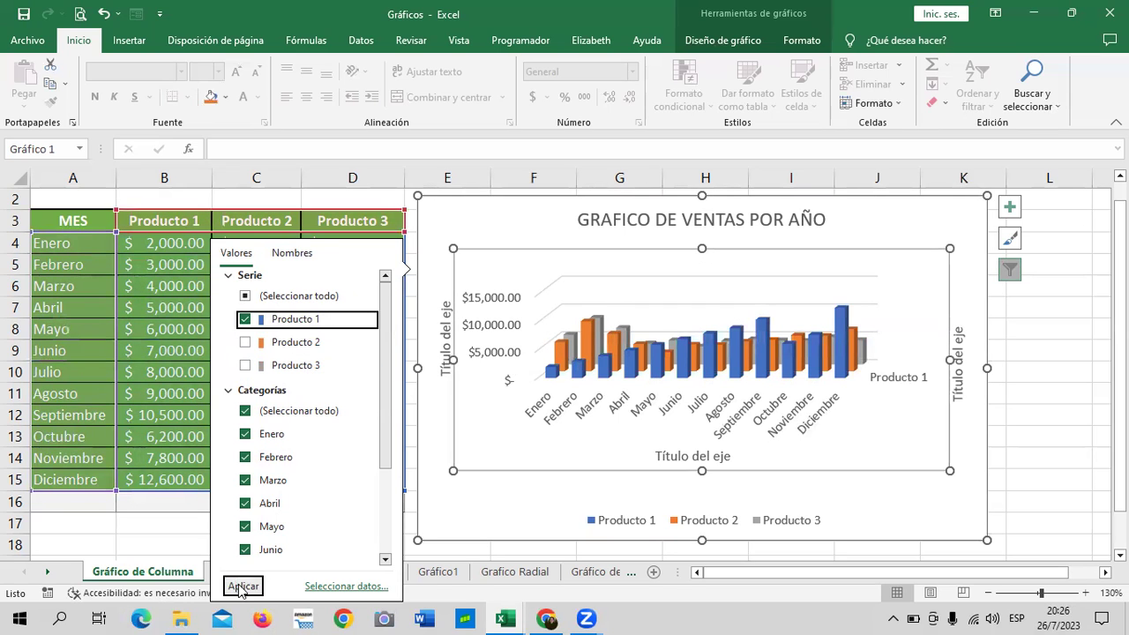
left_click(242, 586)
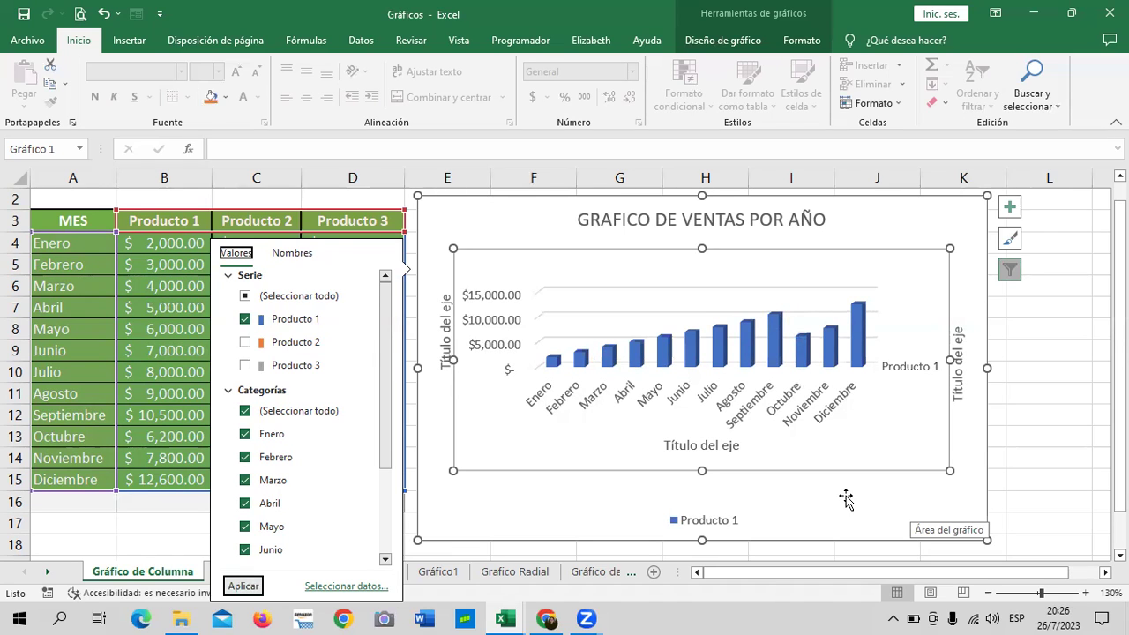
left_click(918, 370)
left_click(892, 249)
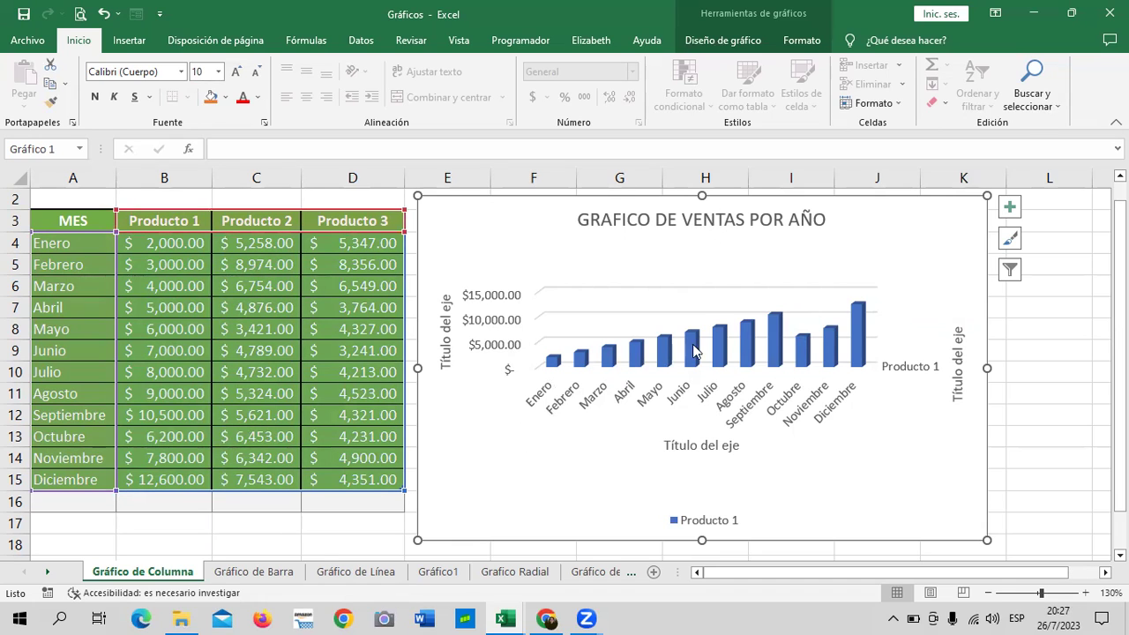
Swap the chart filter from Producto 1 to Producto 2, then select the orange Producto 2 columns.
left_click(1010, 269)
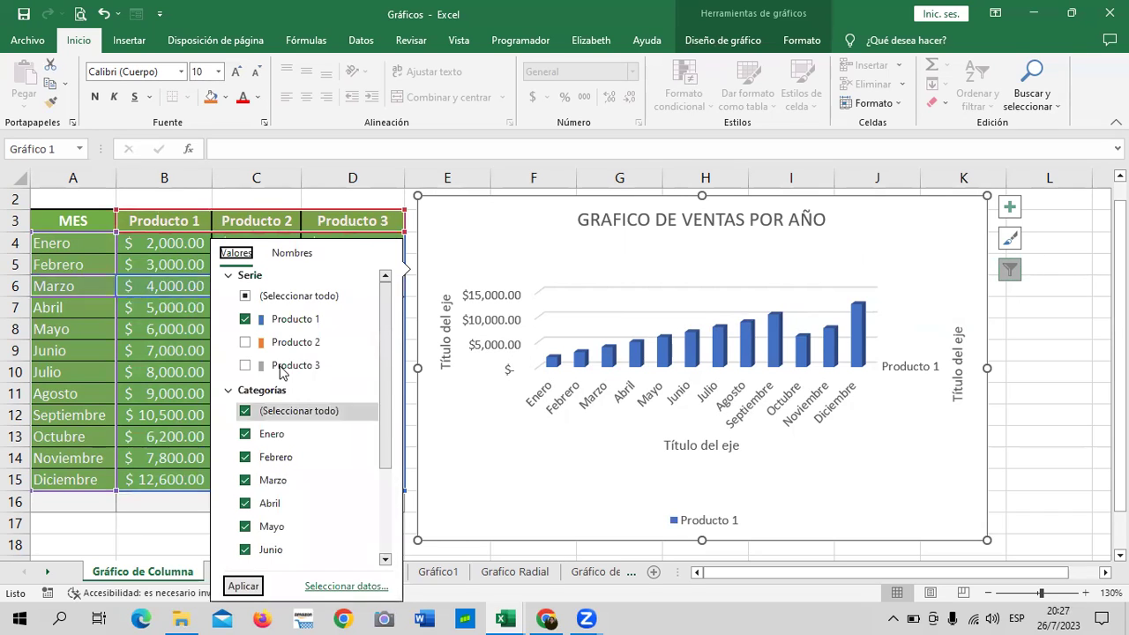
left_click(246, 319)
left_click(246, 342)
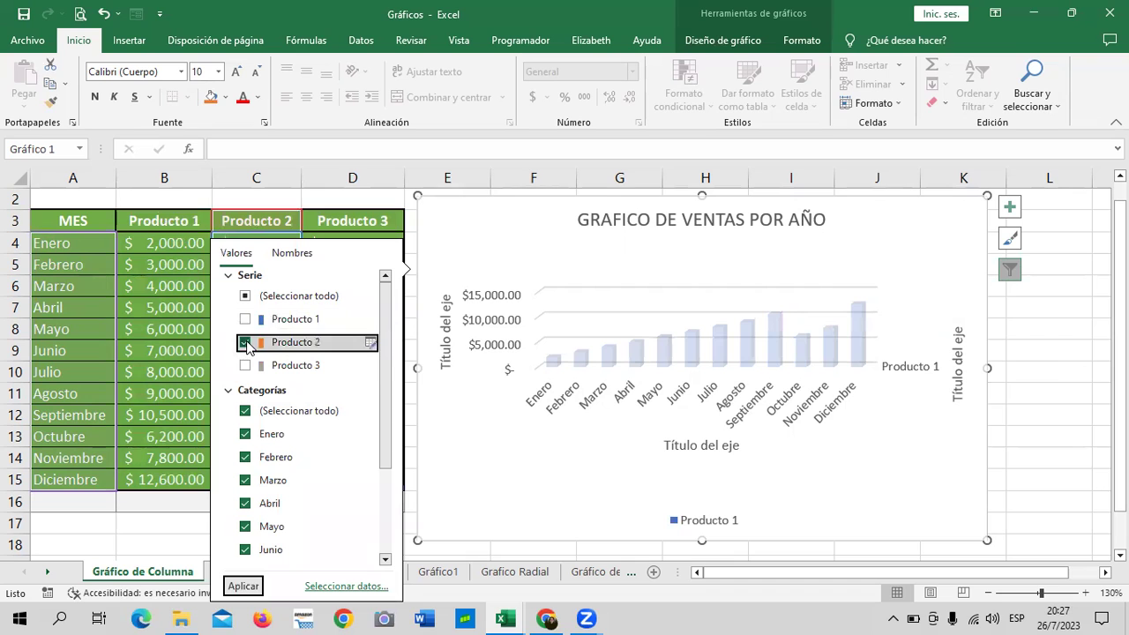
left_click(243, 587)
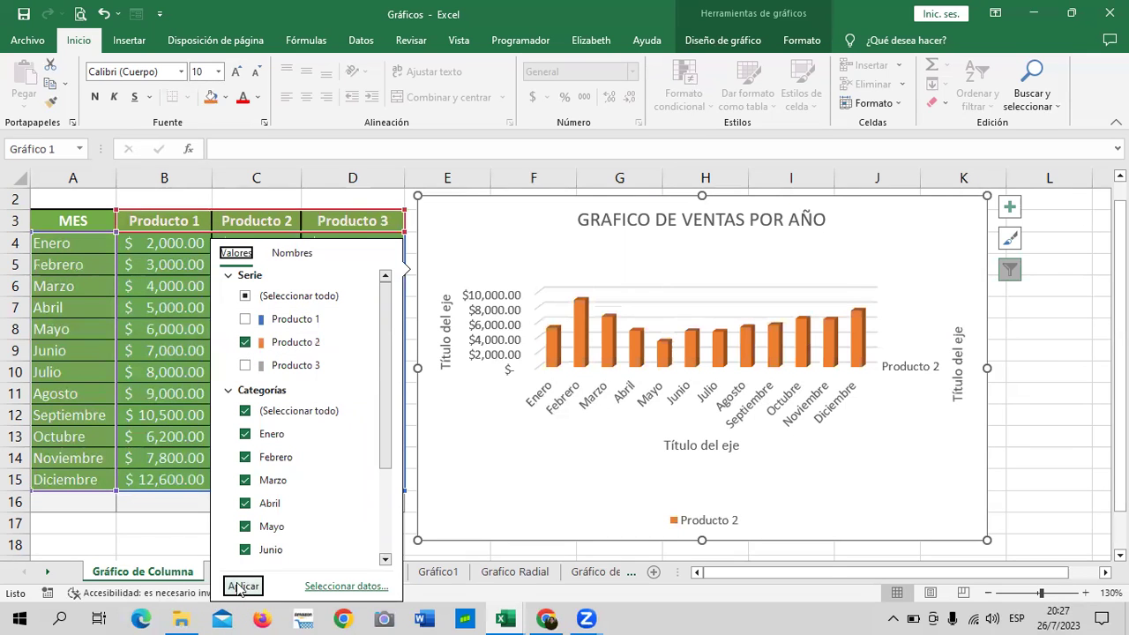
left_click(1030, 418)
left_click(912, 477)
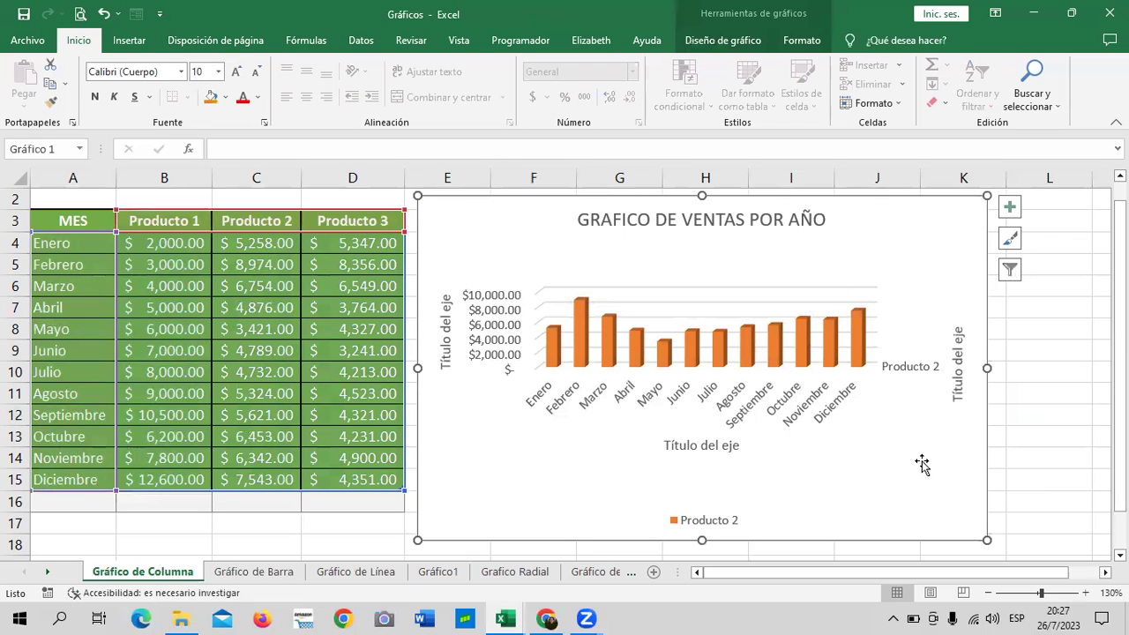
left_click(860, 351)
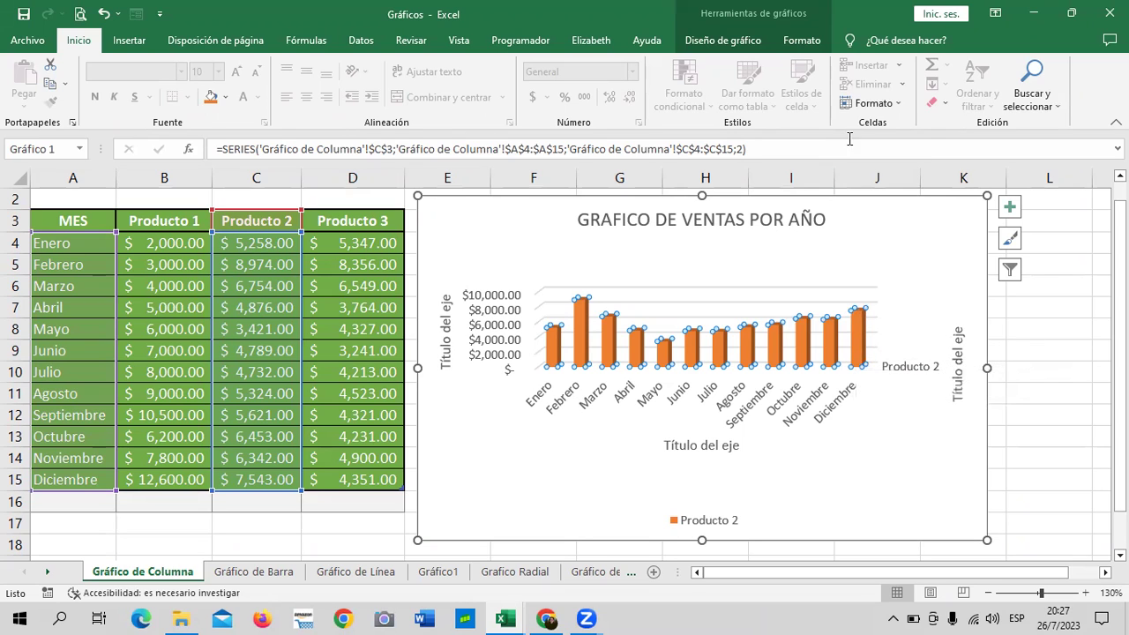
Fill the Producto 2 columns purple via Shape Fill, then reopen the chart filter.
left_click(801, 42)
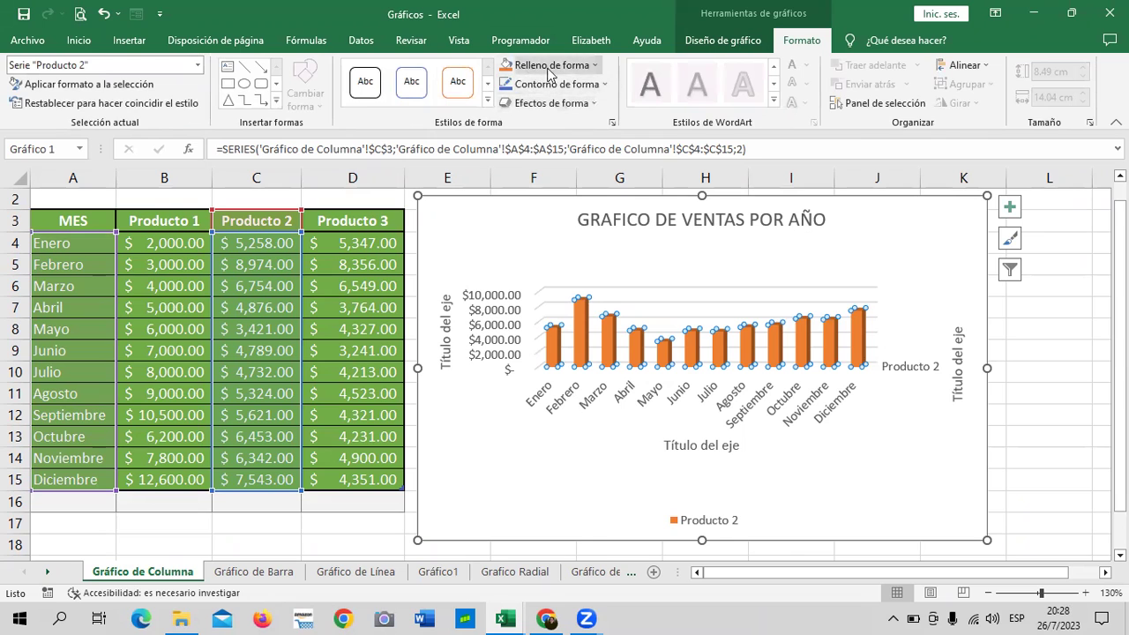
left_click(595, 66)
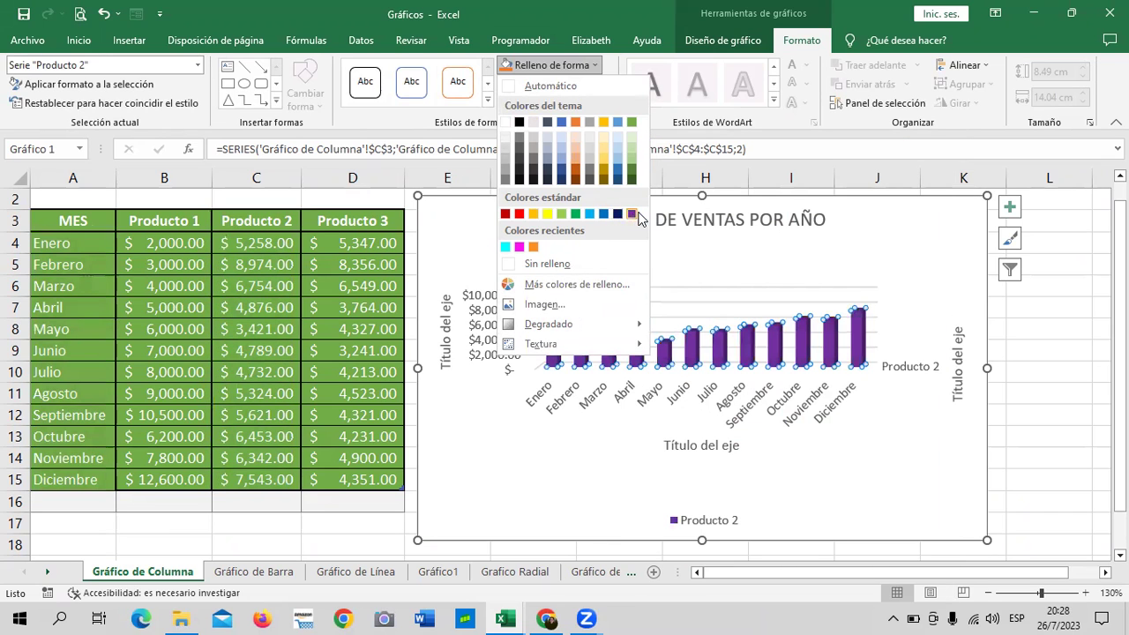
left_click(633, 215)
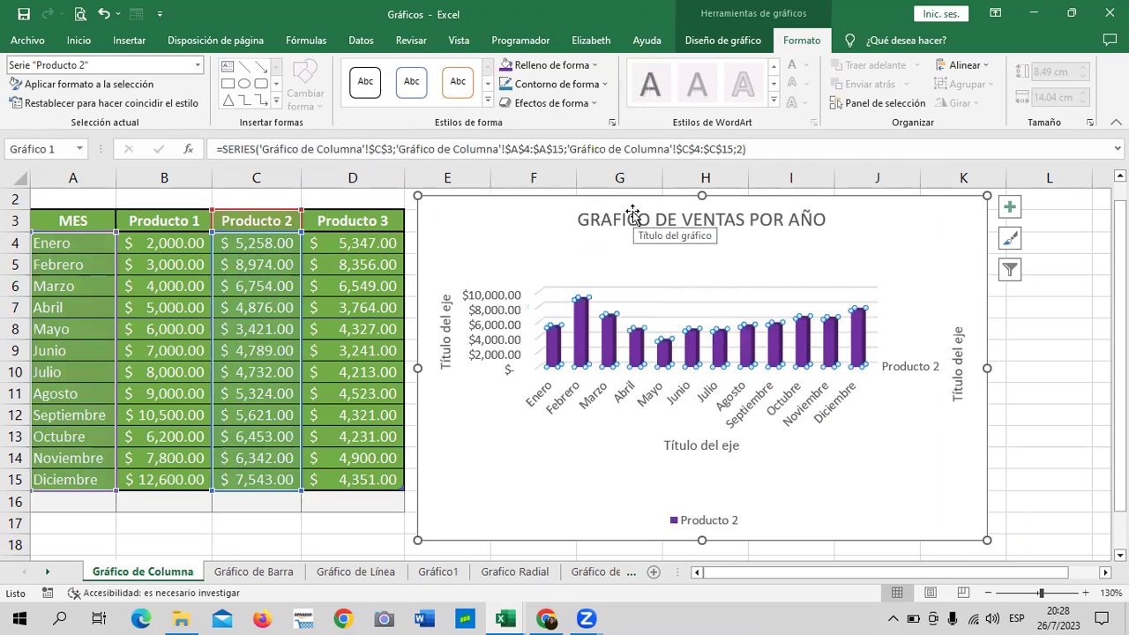
left_click(926, 467)
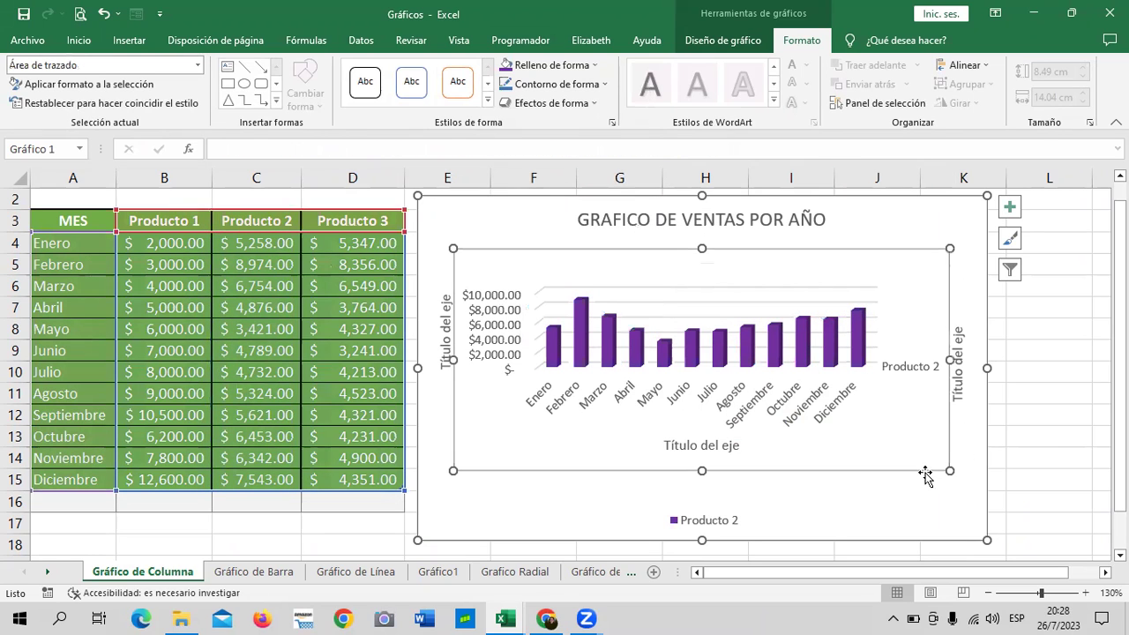
left_click(1009, 271)
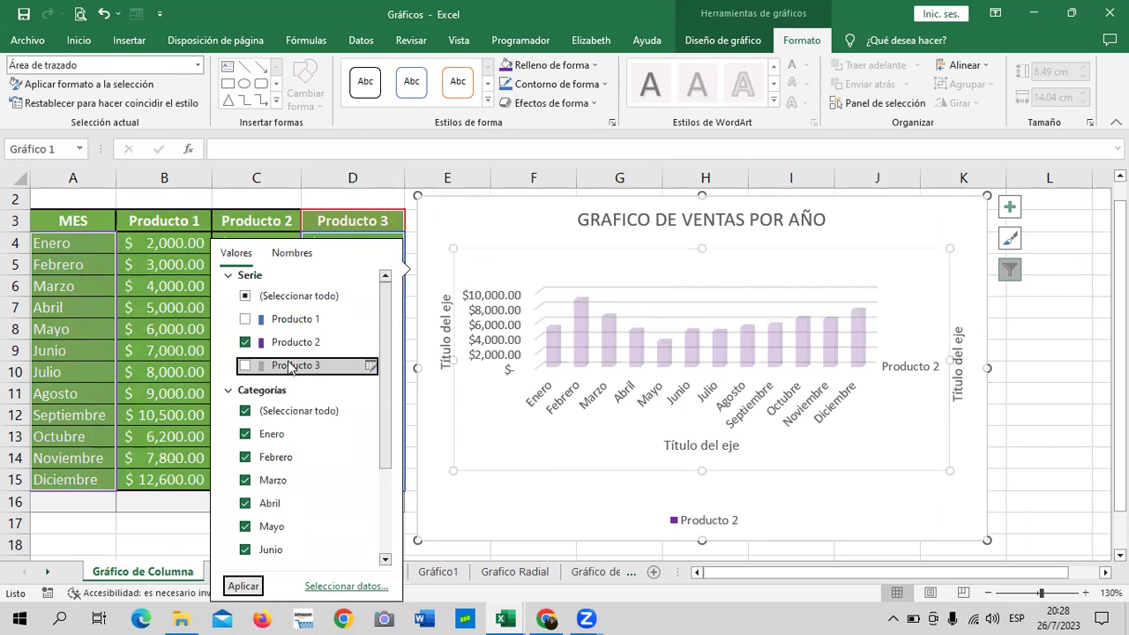
Filter the chart to show only Producto 3 instead of Producto 2.
left_click(245, 342)
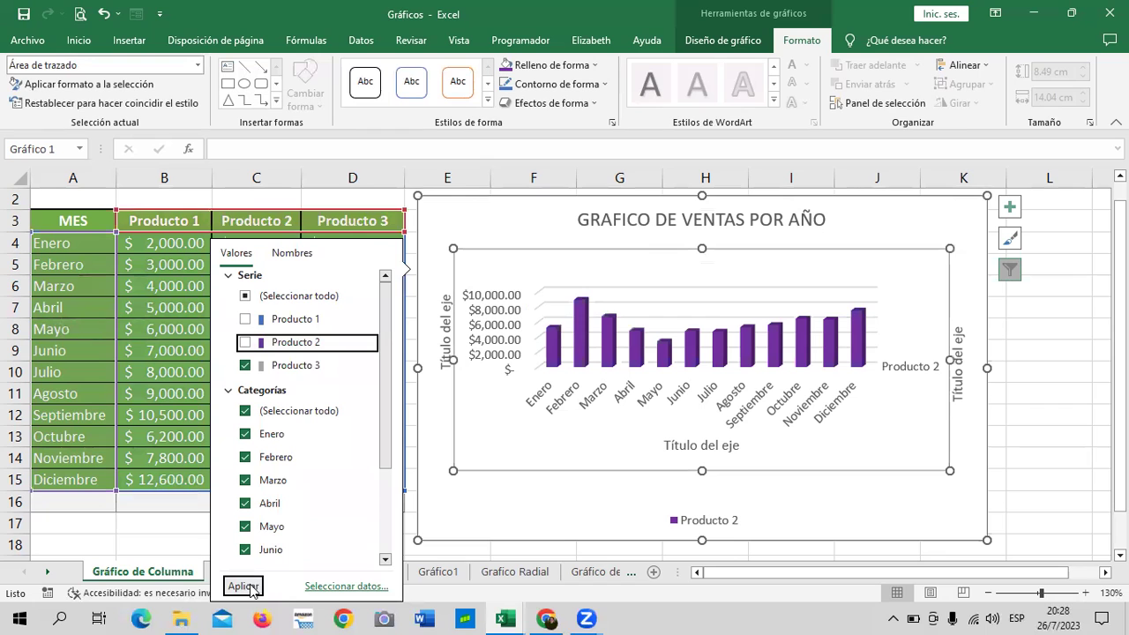
left_click(250, 587)
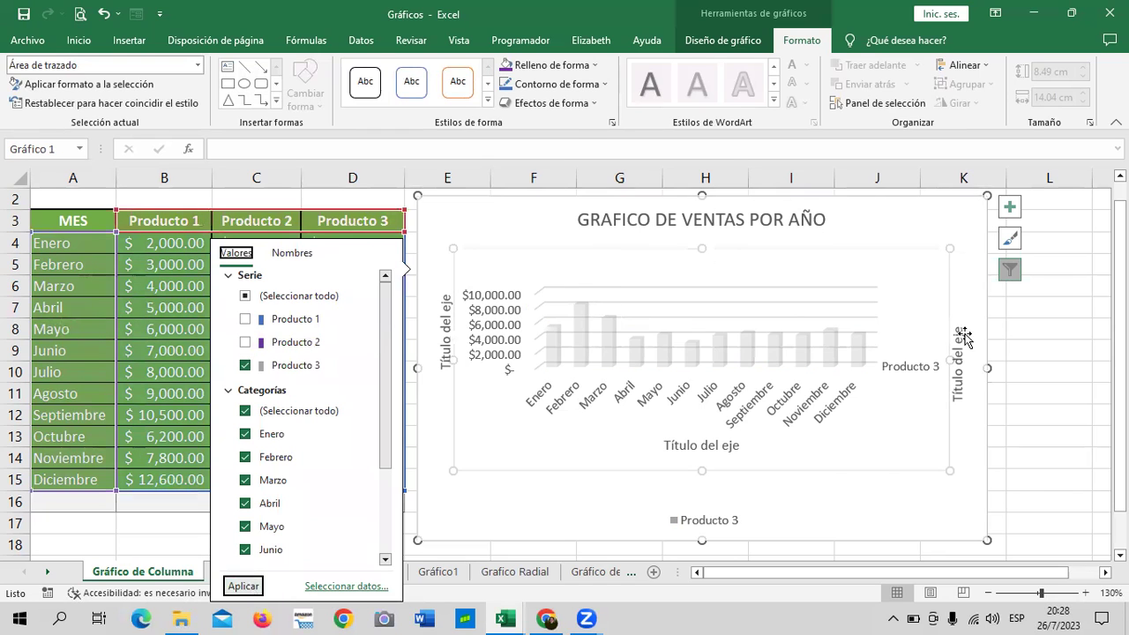
left_click(961, 447)
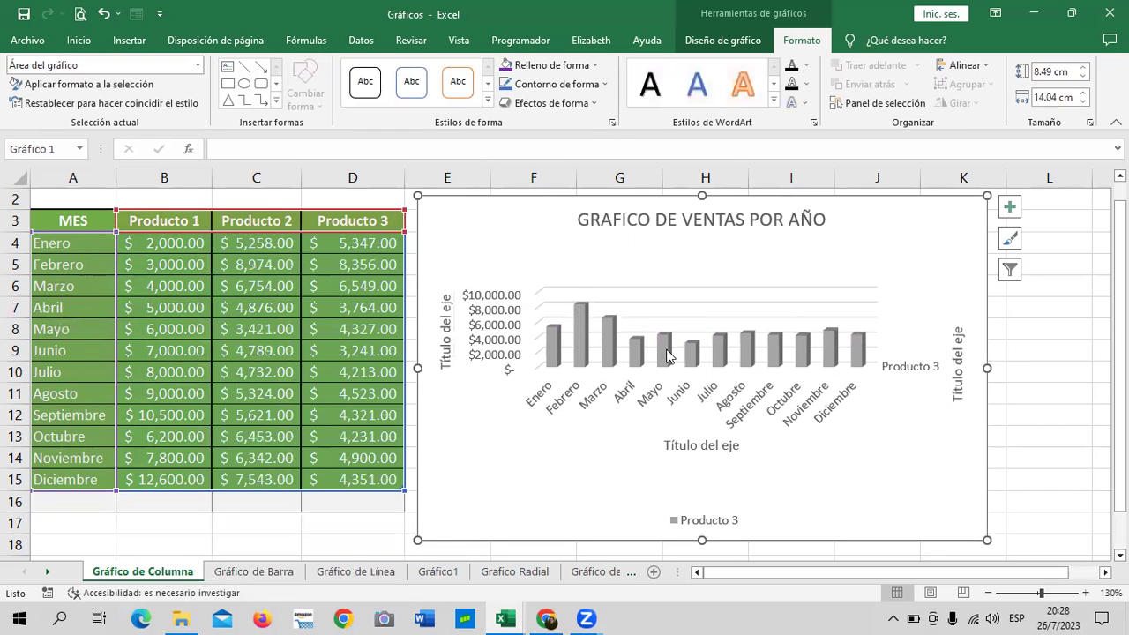
Fill the Producto 3 columns gold from Shape Fill.
left_click(857, 362)
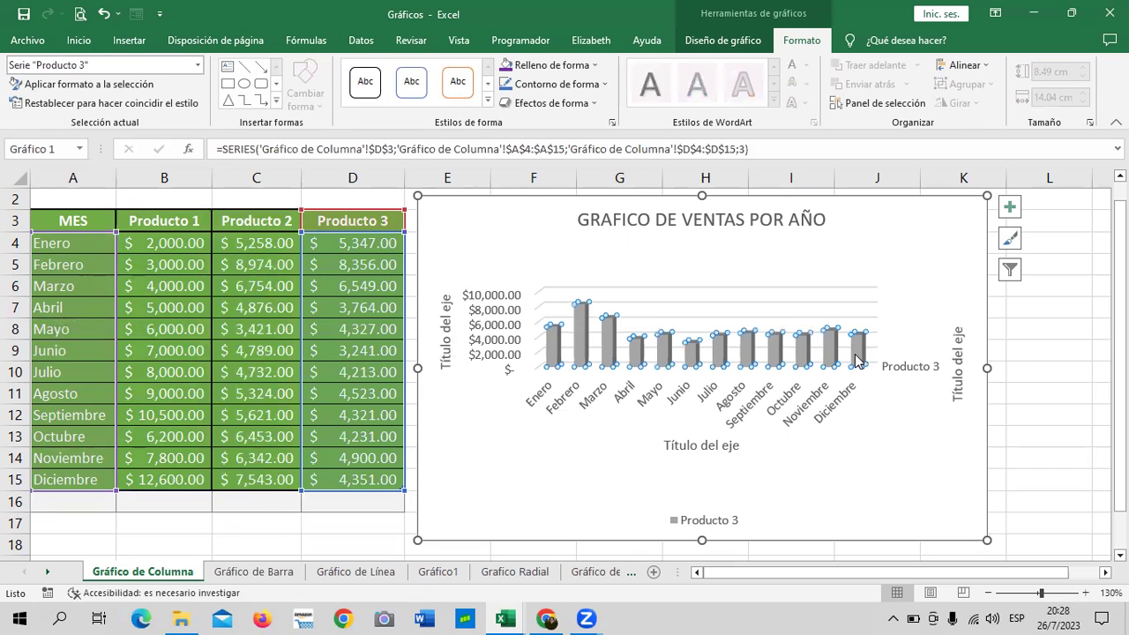
left_click(594, 65)
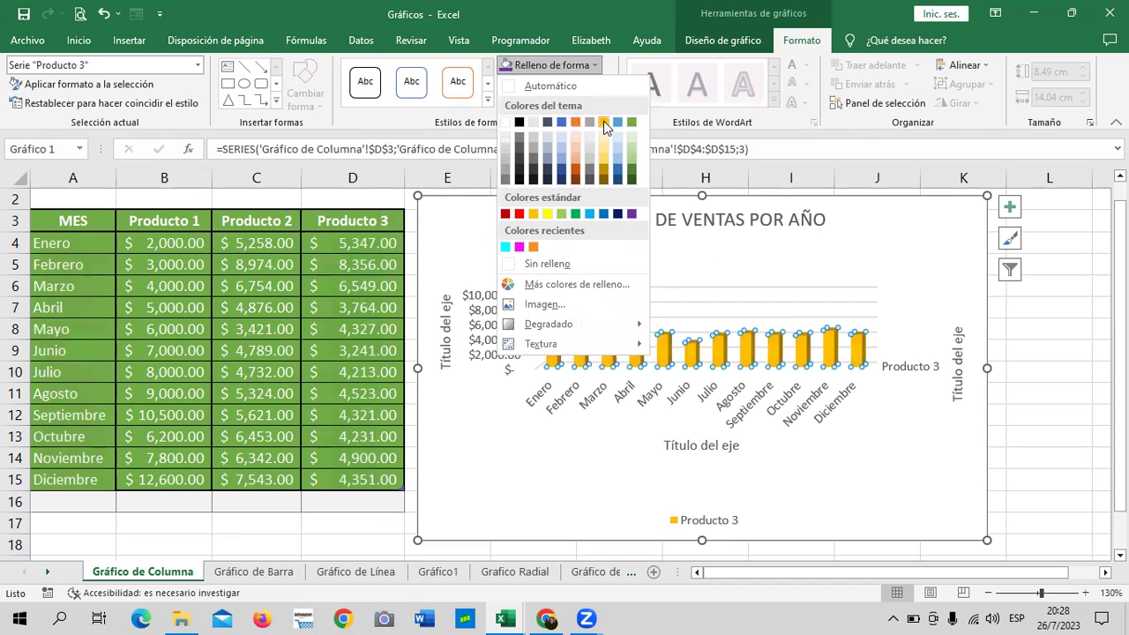
left_click(534, 213)
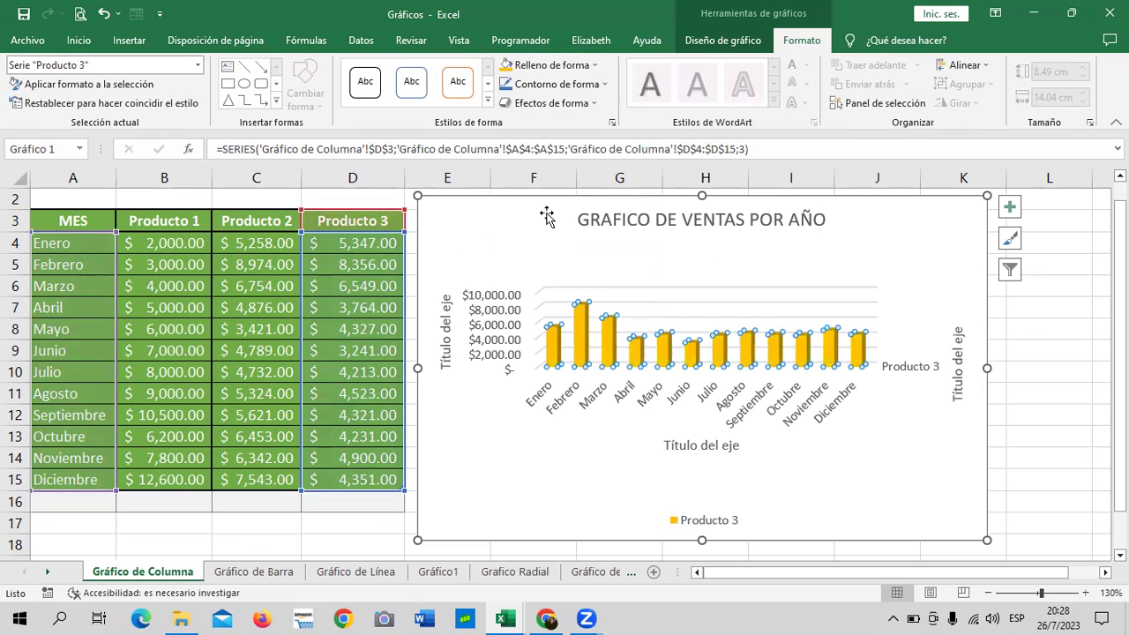
left_click(926, 448)
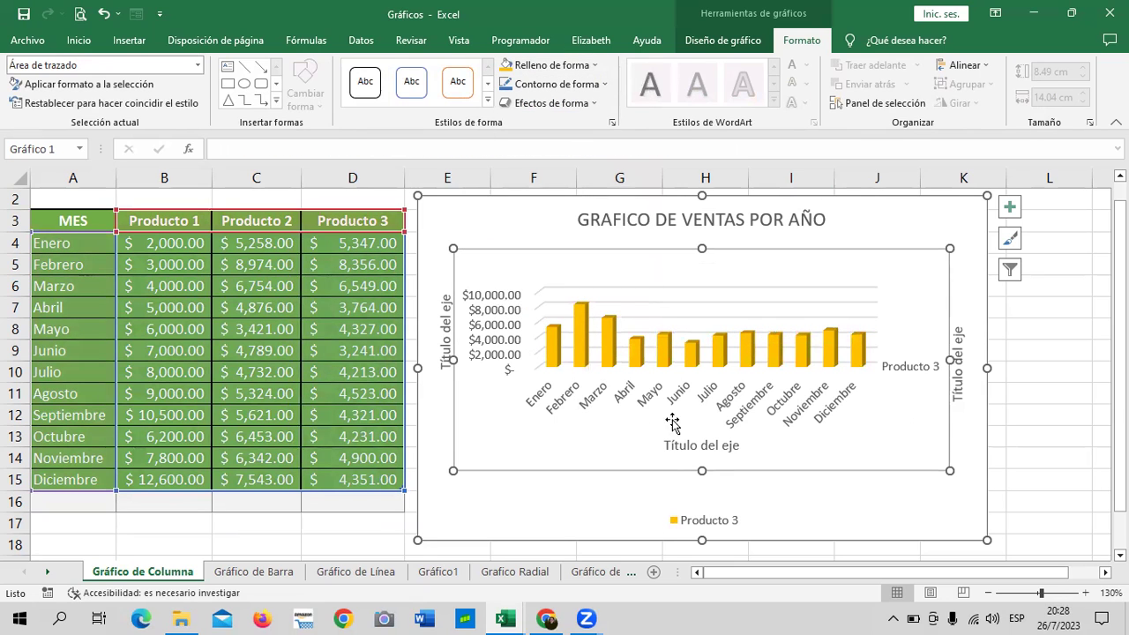
Re-include Producto 1 and Producto 2 so all three products show in the chart.
left_click(1010, 270)
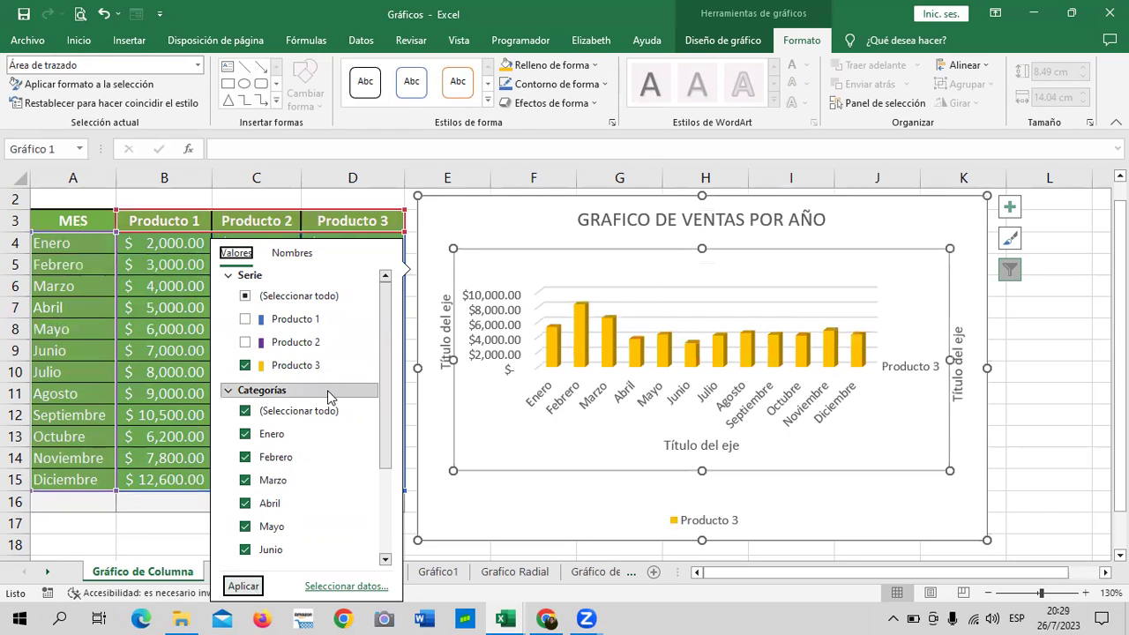
left_click(245, 296)
left_click(243, 587)
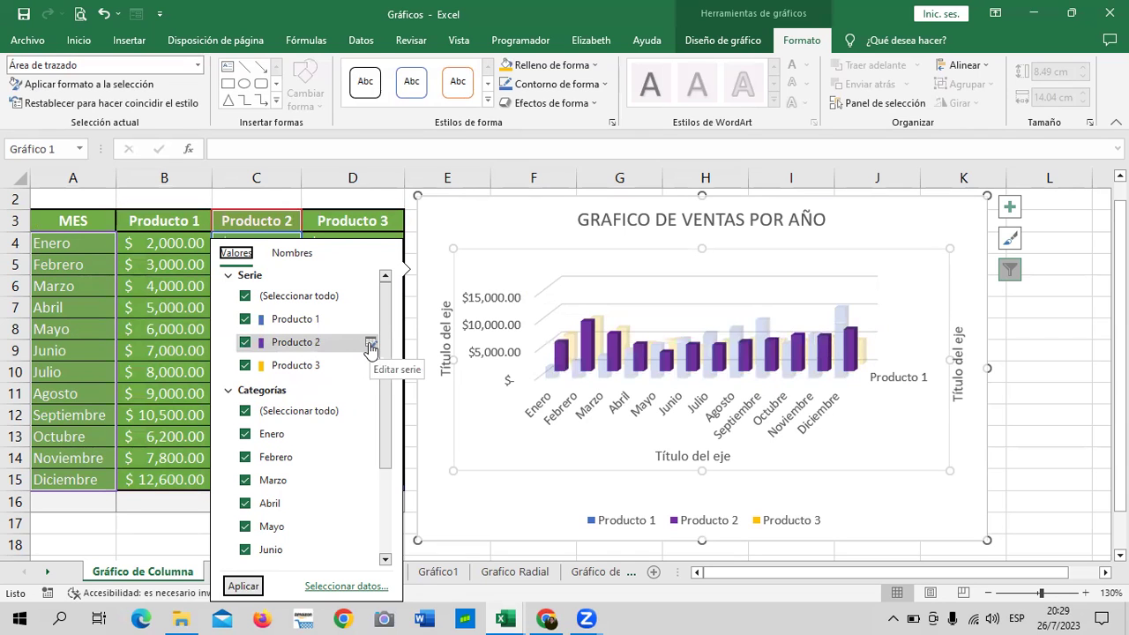
left_click(370, 343)
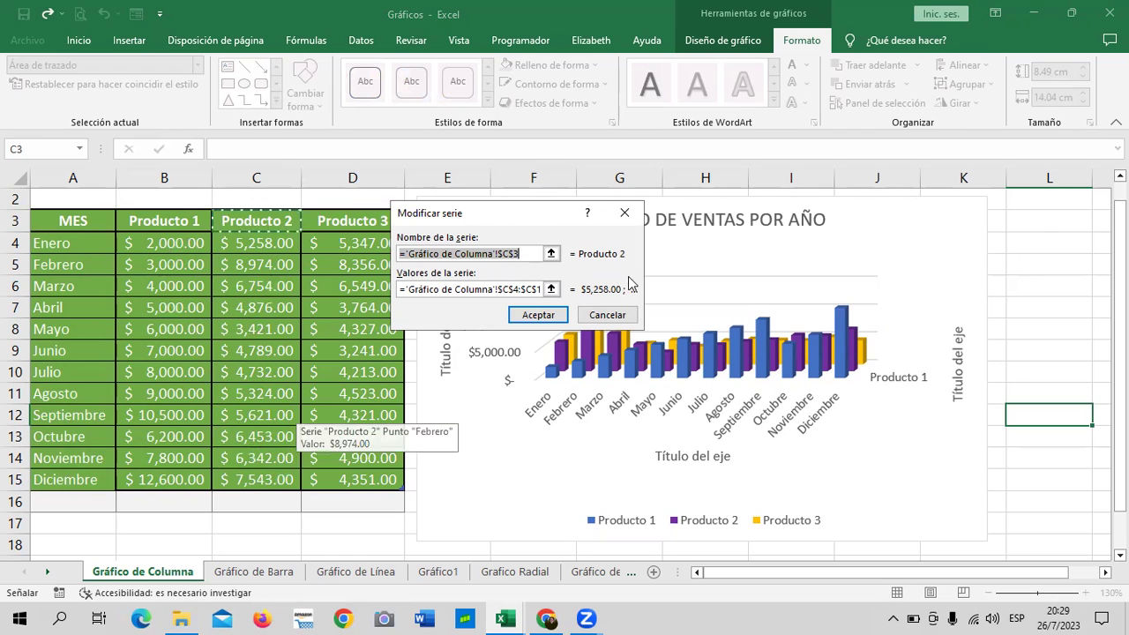
left_click(608, 316)
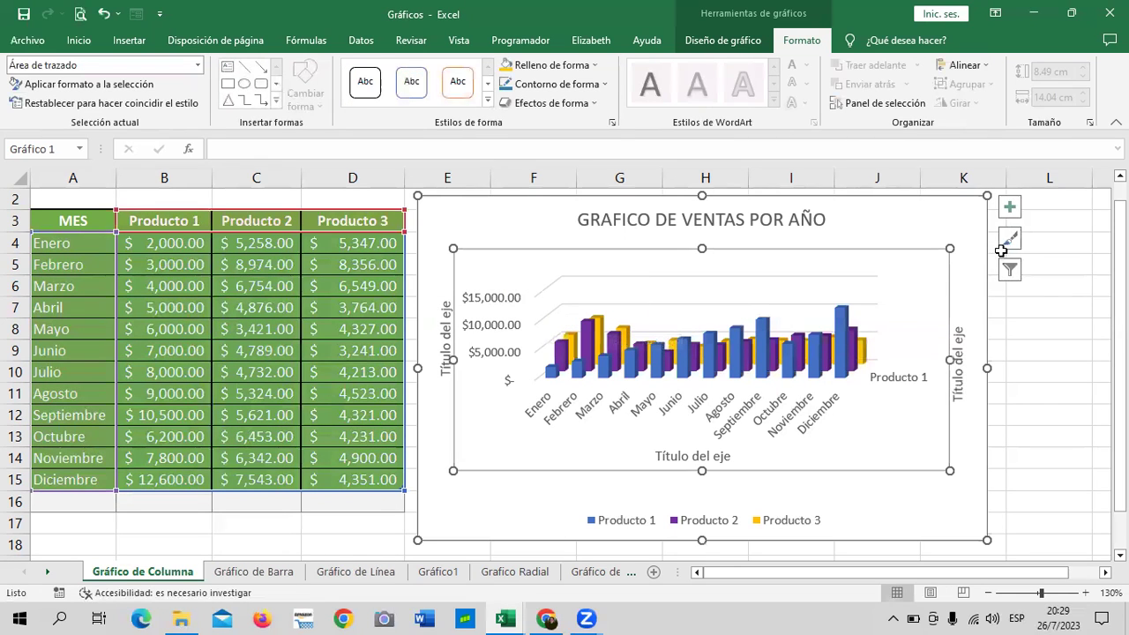
Clear every month from the chart's category filter.
left_click(1010, 270)
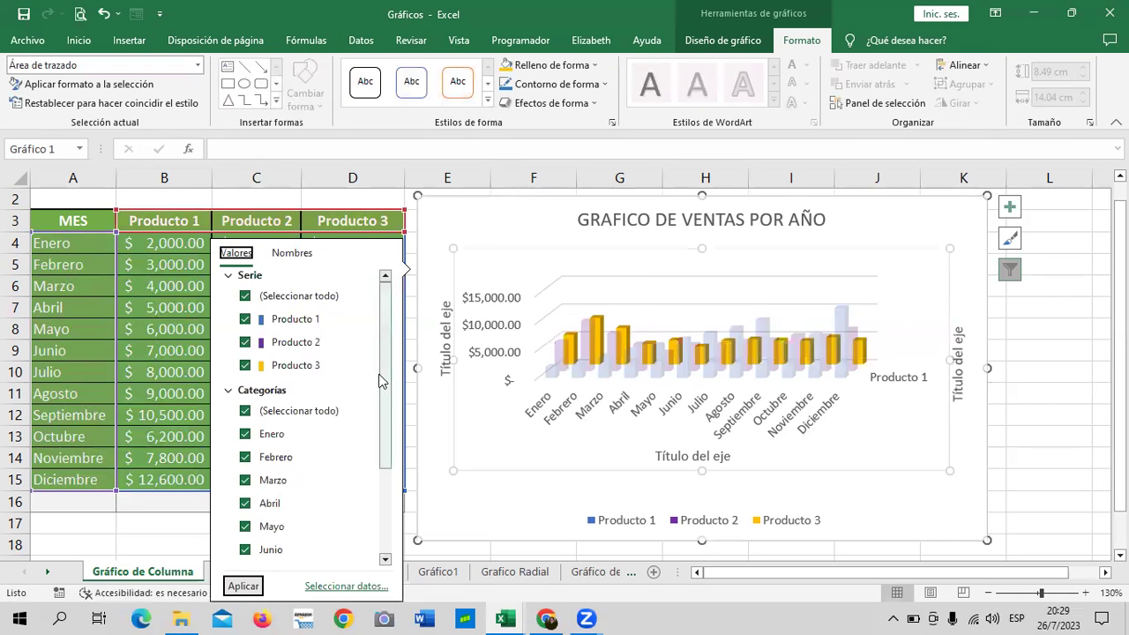
scroll(379, 415, "down", 1)
scroll(378, 428, "down", 2)
scroll(373, 477, "up", 3)
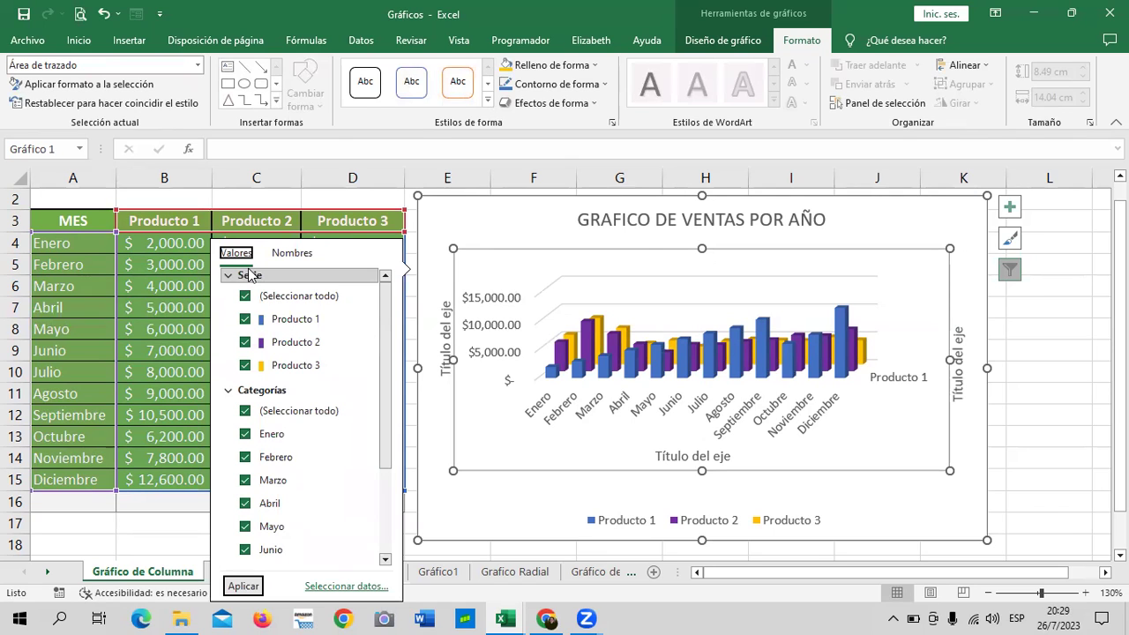
left_click(247, 412)
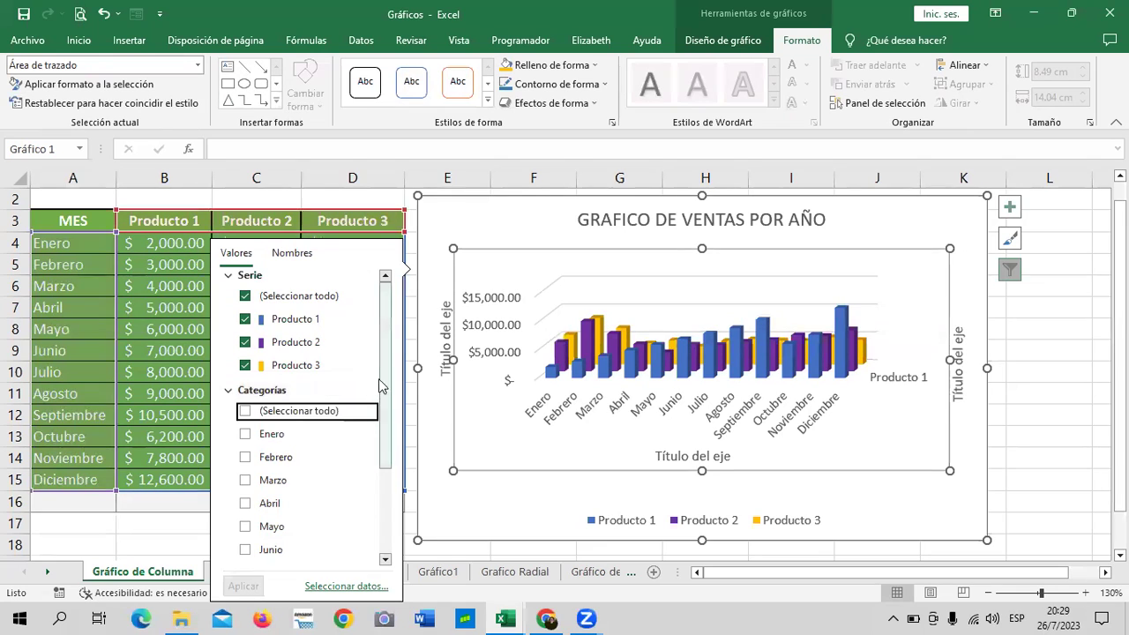
left_click_drag(380, 378, 382, 512)
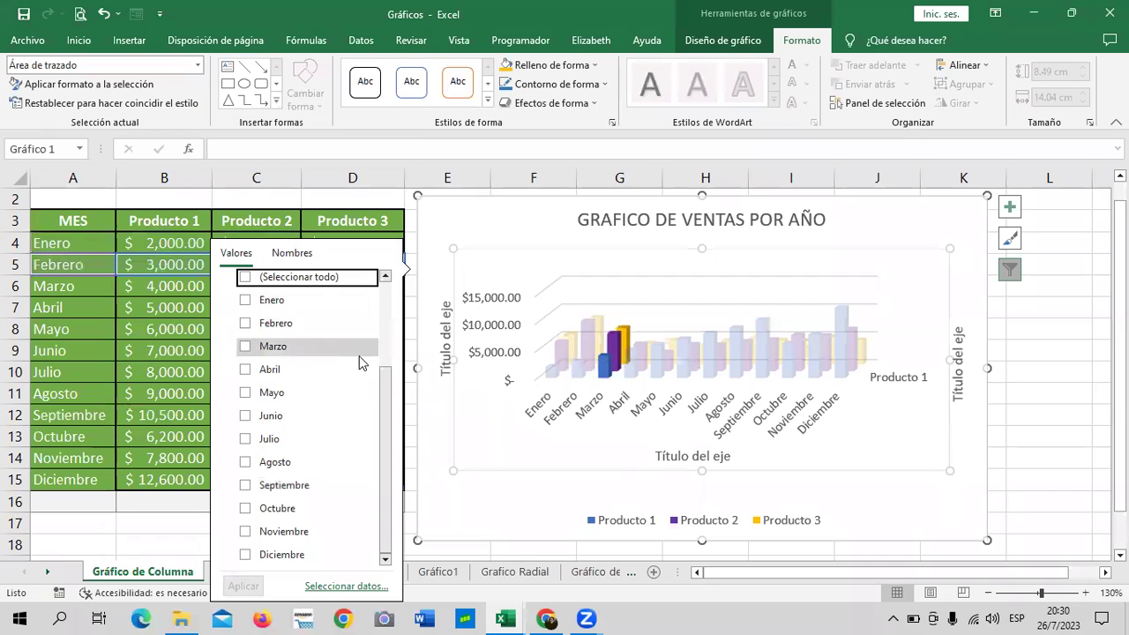
mouse_move(386, 389)
left_mouse_down()
mouse_move(385, 306)
mouse_move(386, 333)
left_mouse_up()
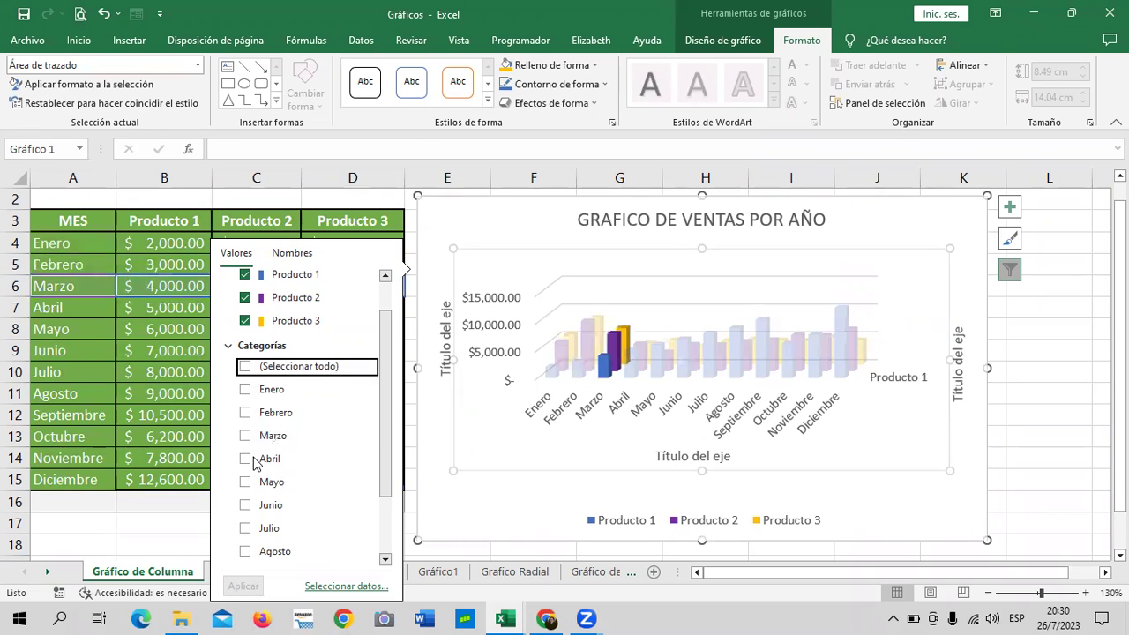
Check Enero, Febrero, Marzo, Abril, Mayo and Junio and apply the month filter.
left_click(246, 389)
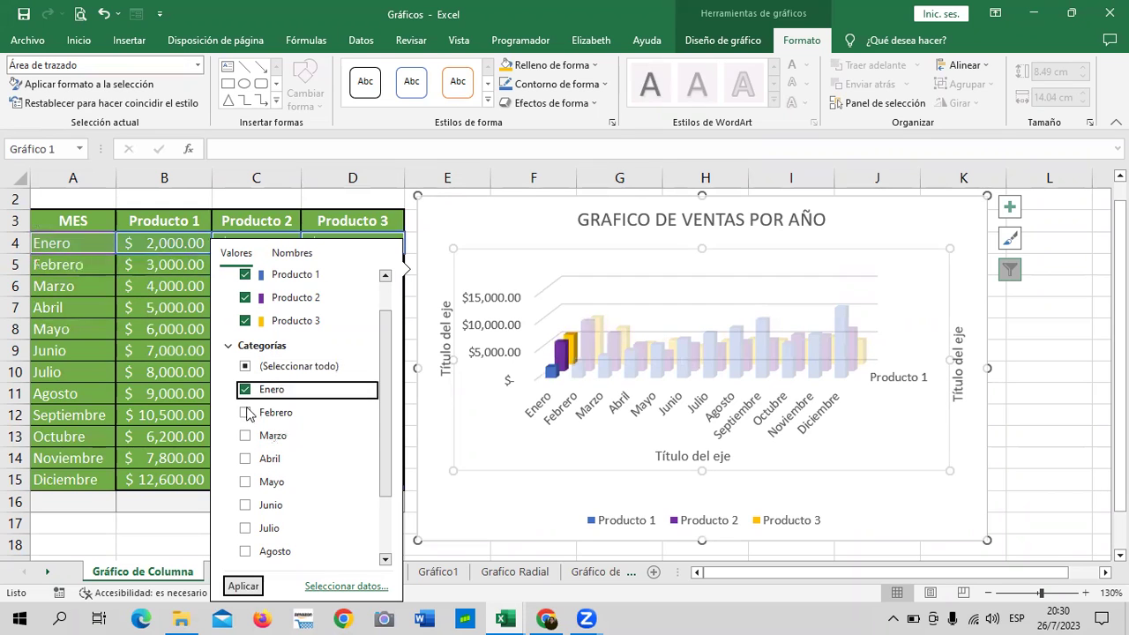
left_click(245, 412)
left_click(245, 435)
left_click(246, 458)
left_click(246, 481)
left_click(245, 505)
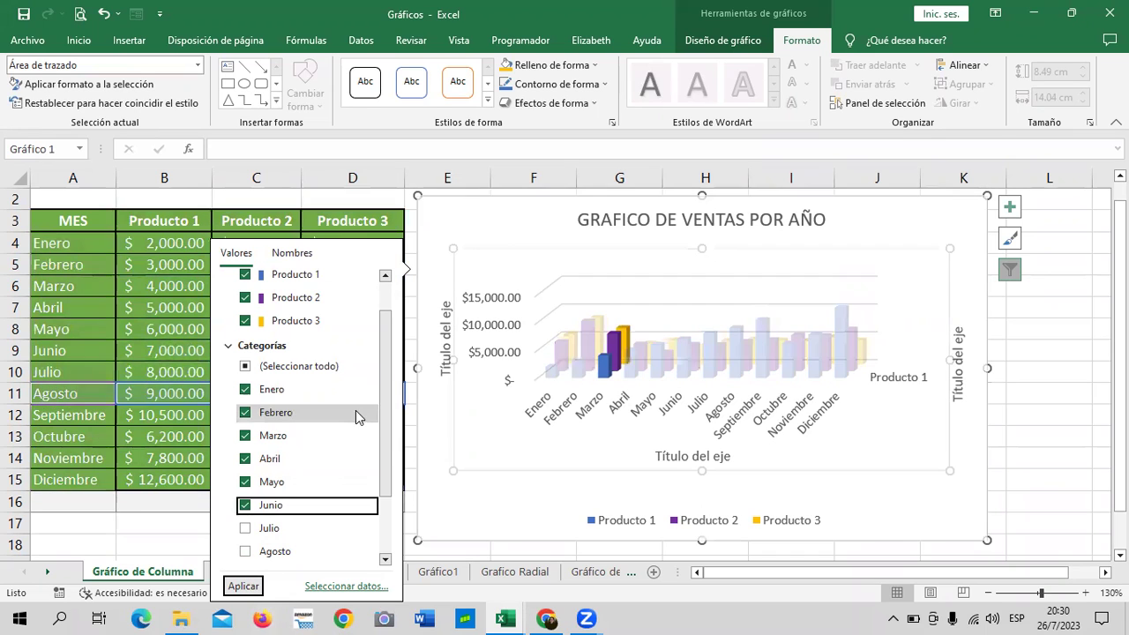
left_click_drag(388, 416, 379, 473)
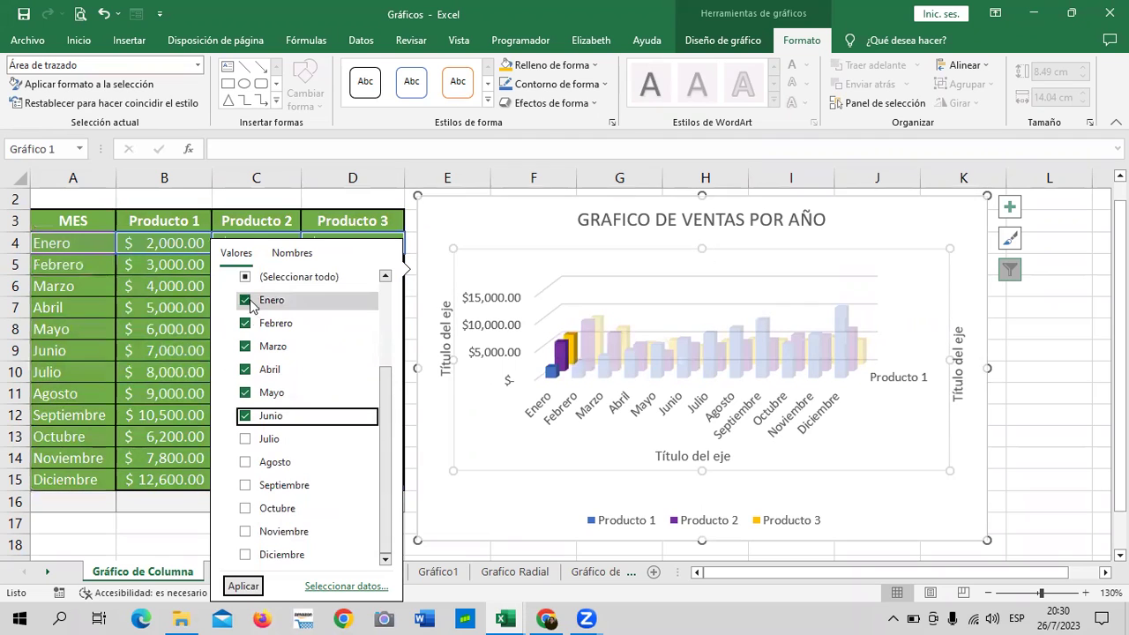
left_click(244, 586)
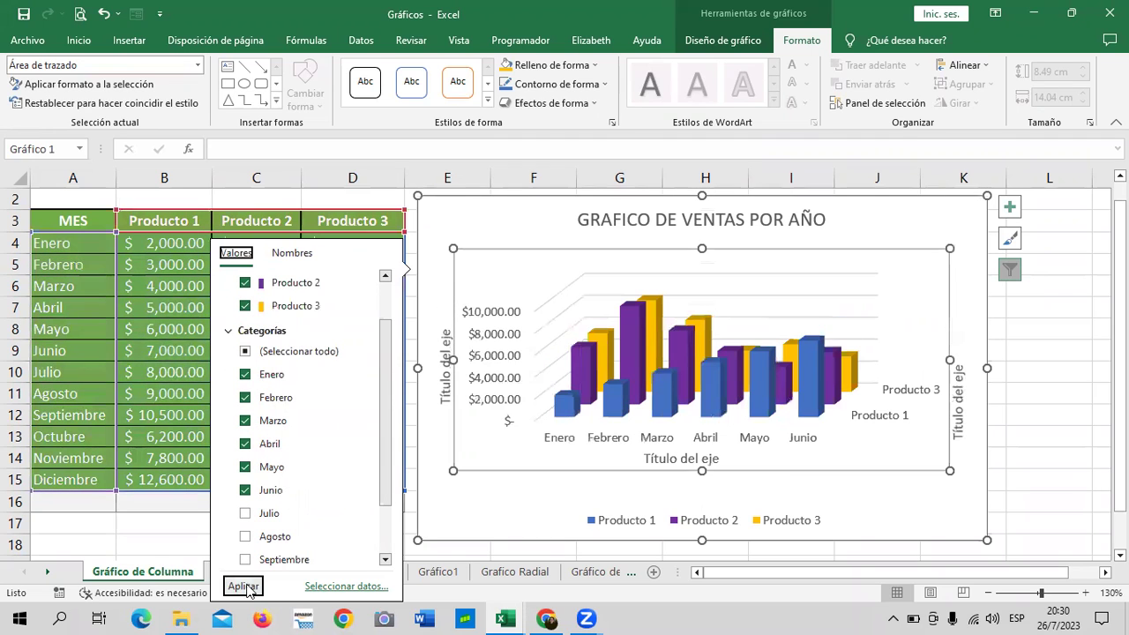
left_click(1011, 508)
left_click(957, 511)
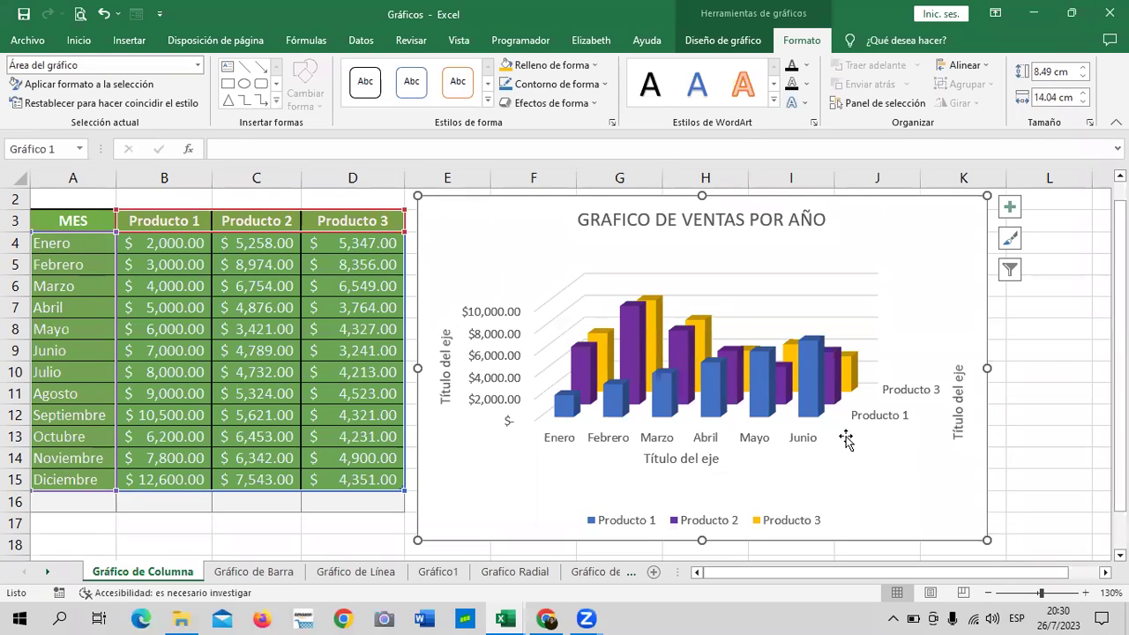
left_click(1010, 268)
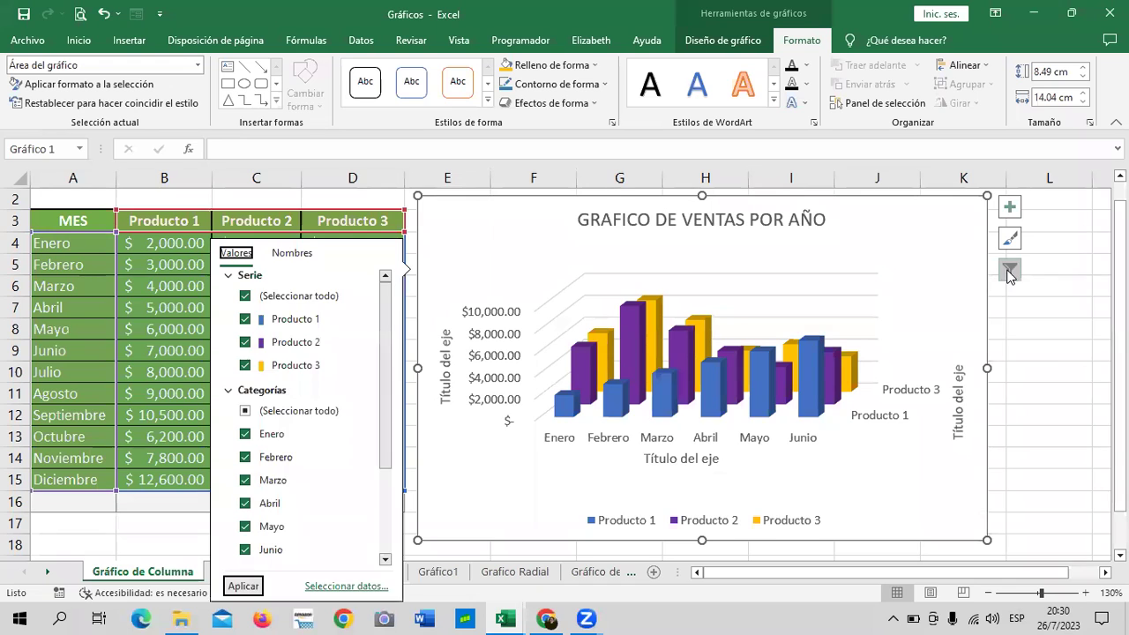
scroll(378, 390, "down", 3)
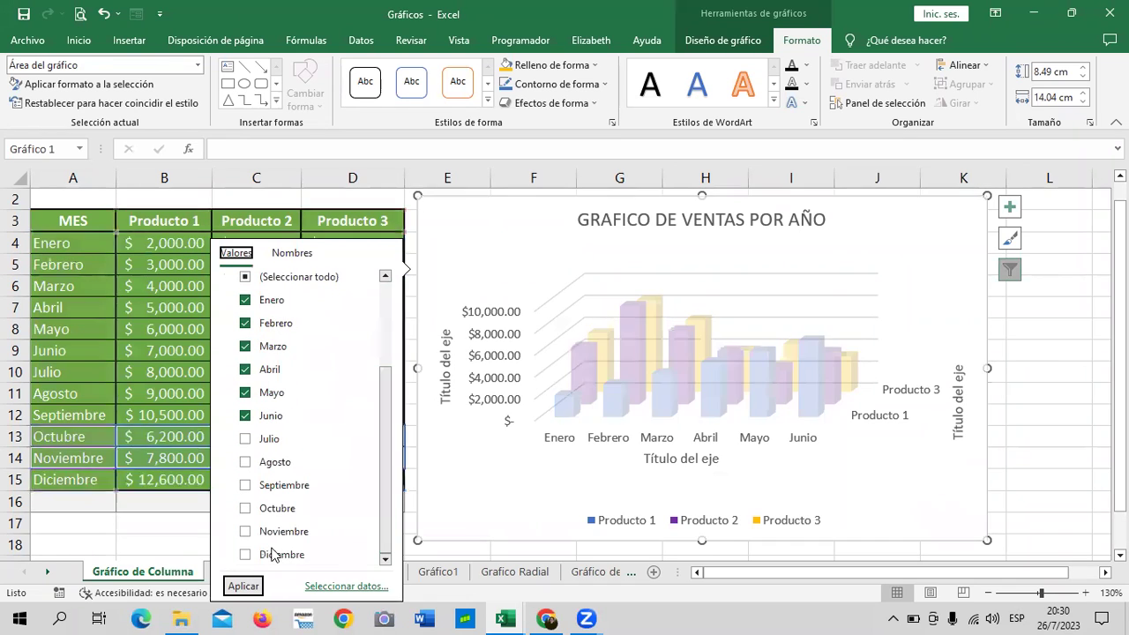
left_click(253, 277)
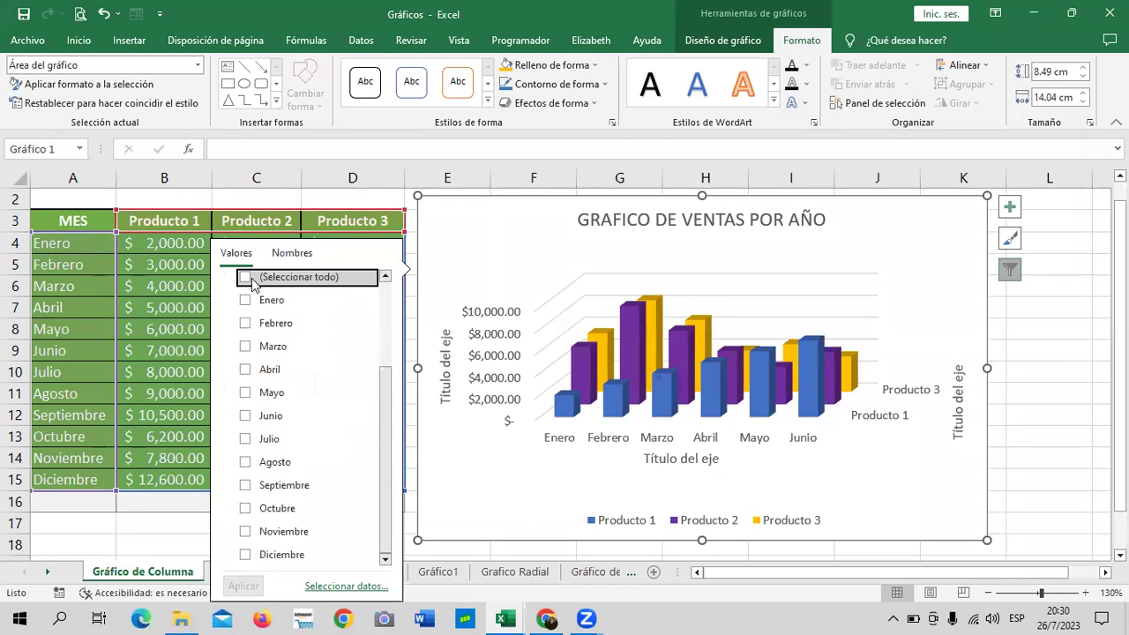
left_click(252, 278)
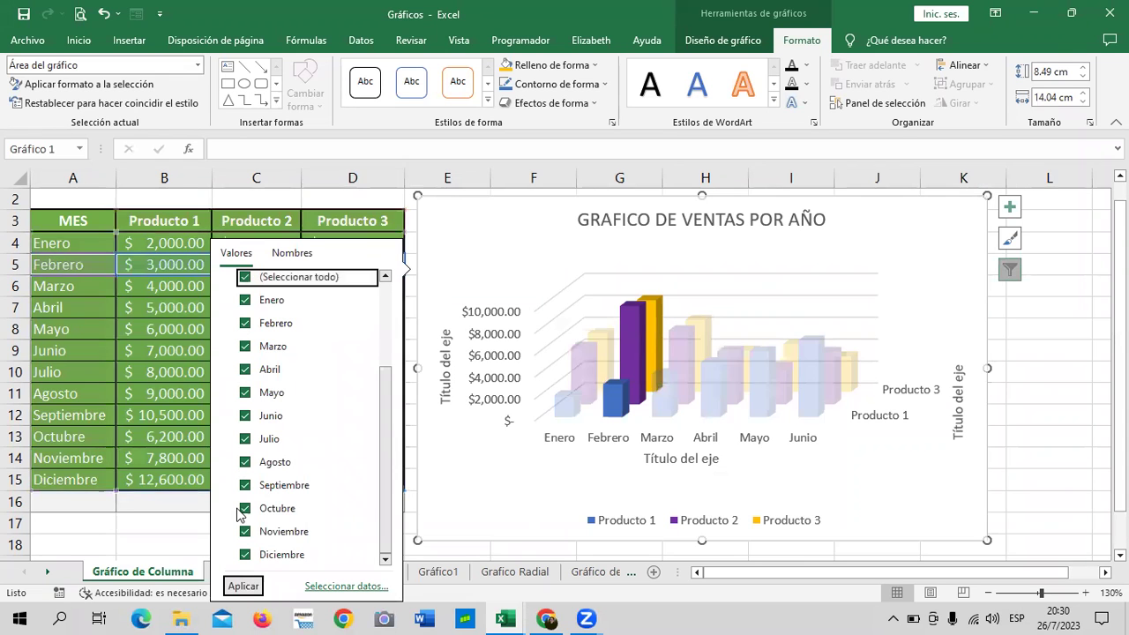
left_click(255, 587)
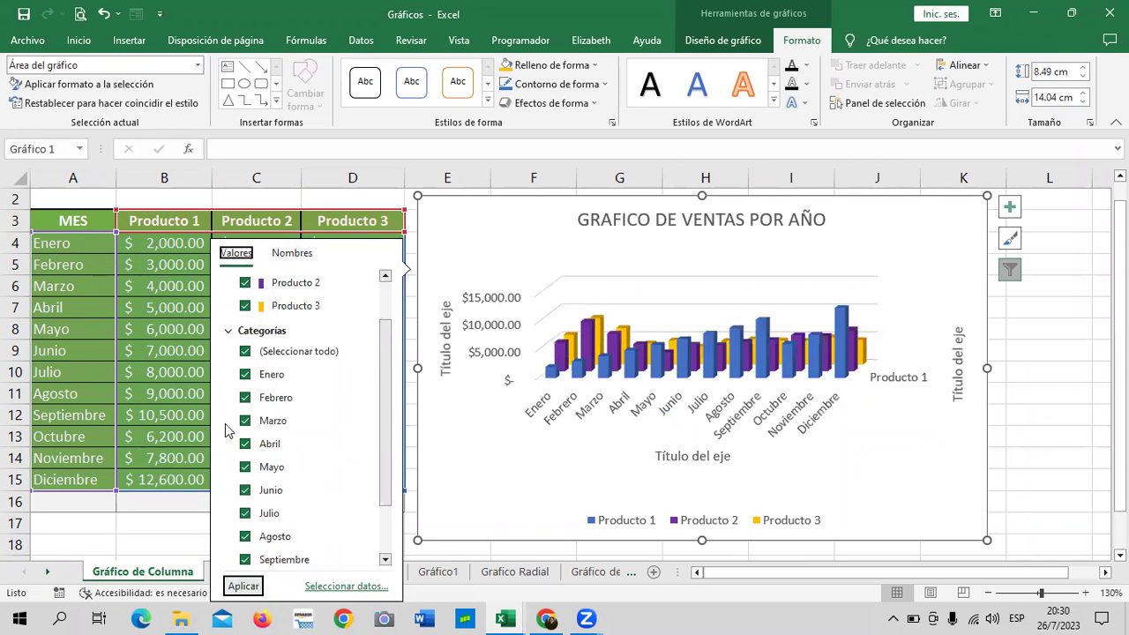
left_click(1023, 415)
left_click(961, 229)
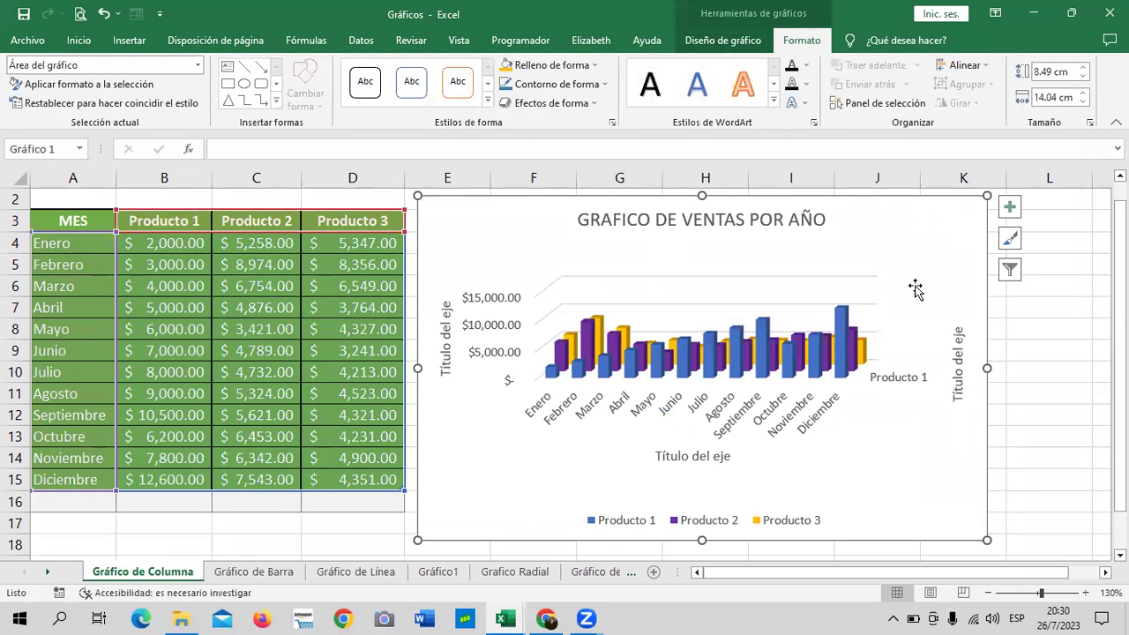
left_click(1010, 269)
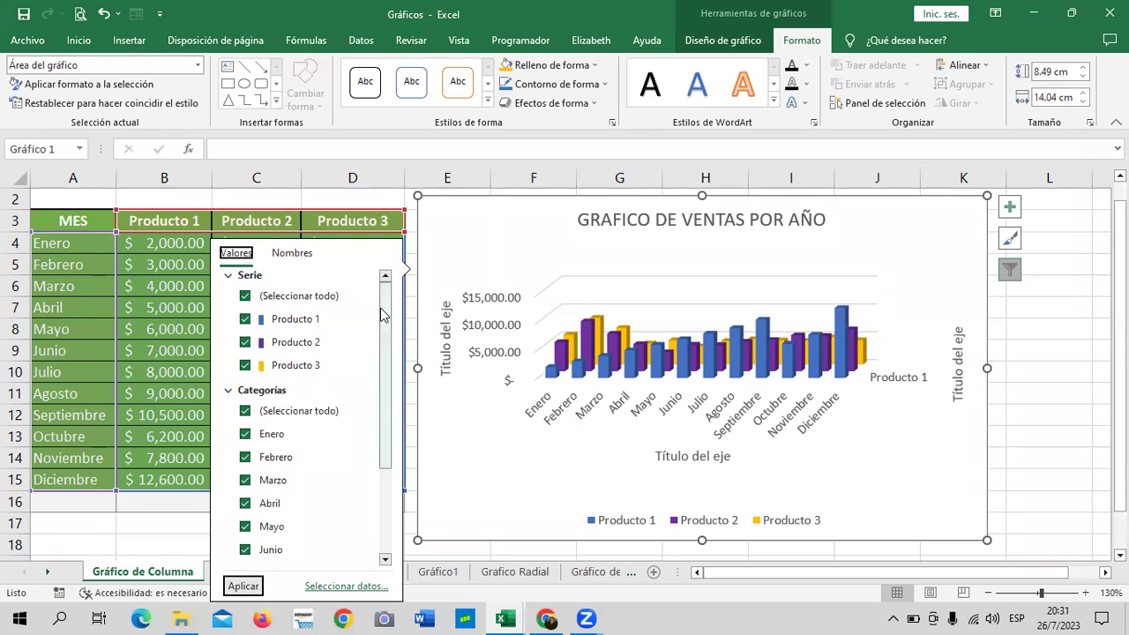
left_click_drag(383, 315, 365, 479)
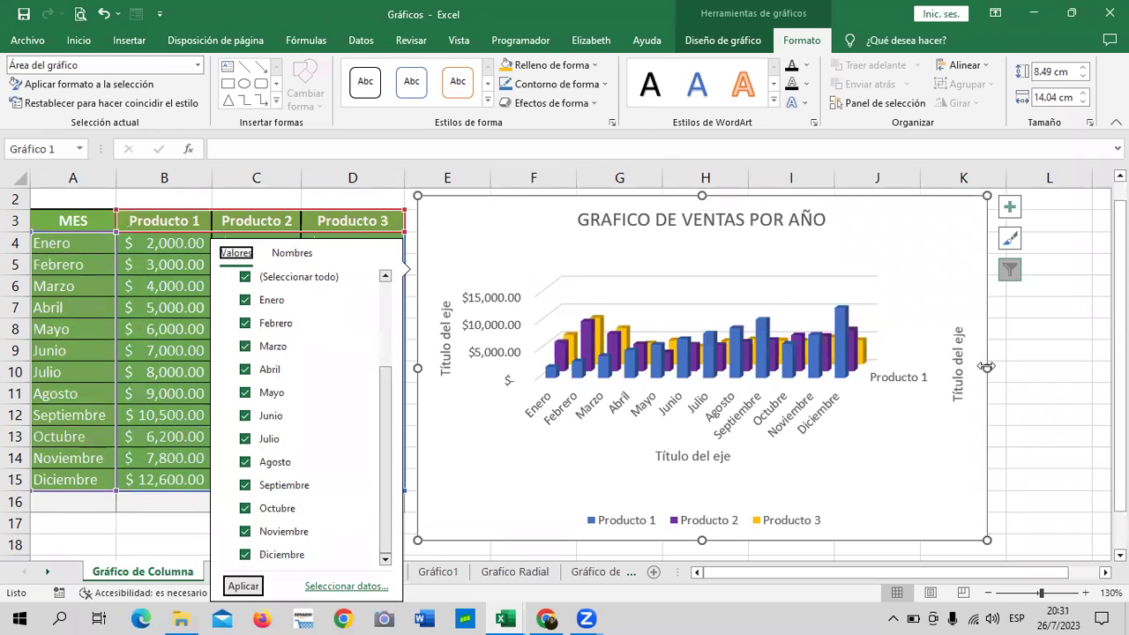
left_click(1039, 390)
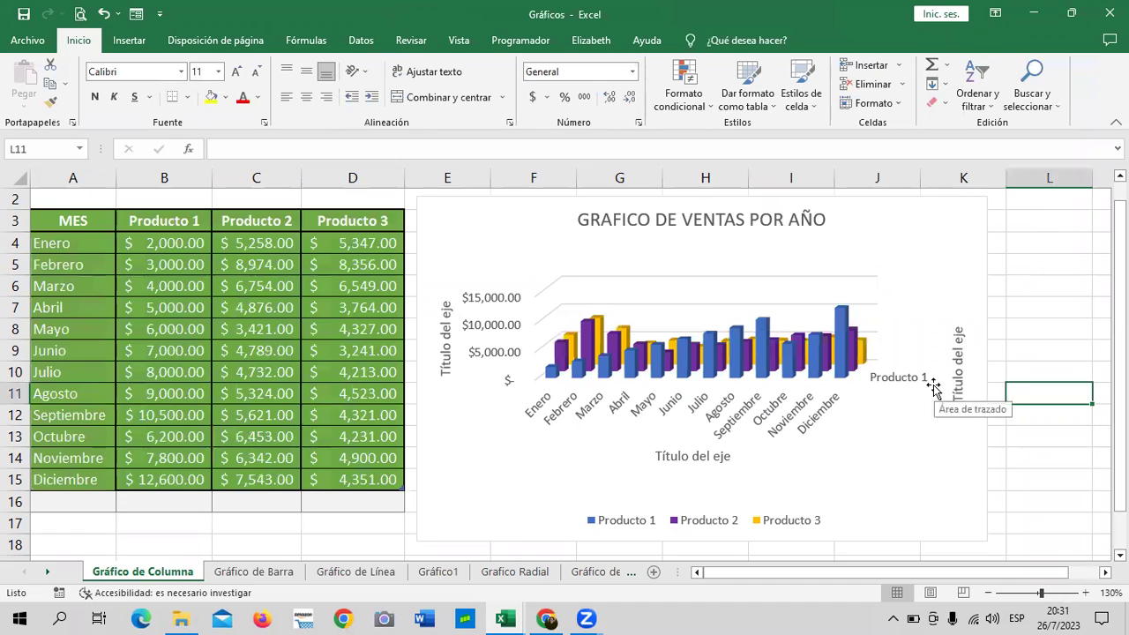
Drag the 3D sales column chart a little to the right and down.
left_click(942, 244)
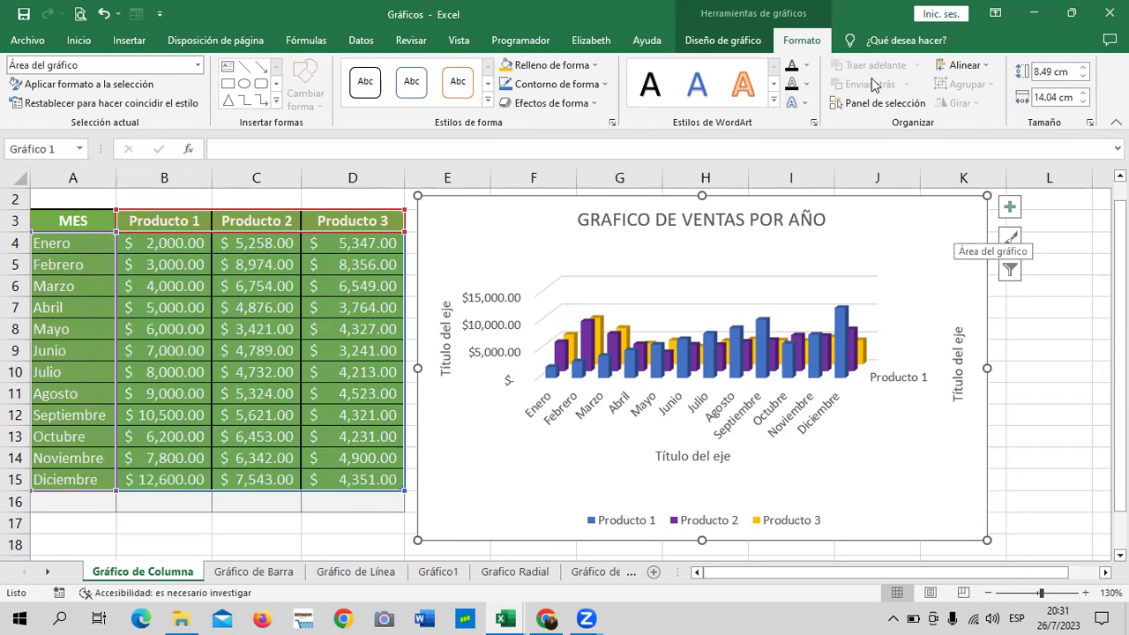
left_click(745, 44)
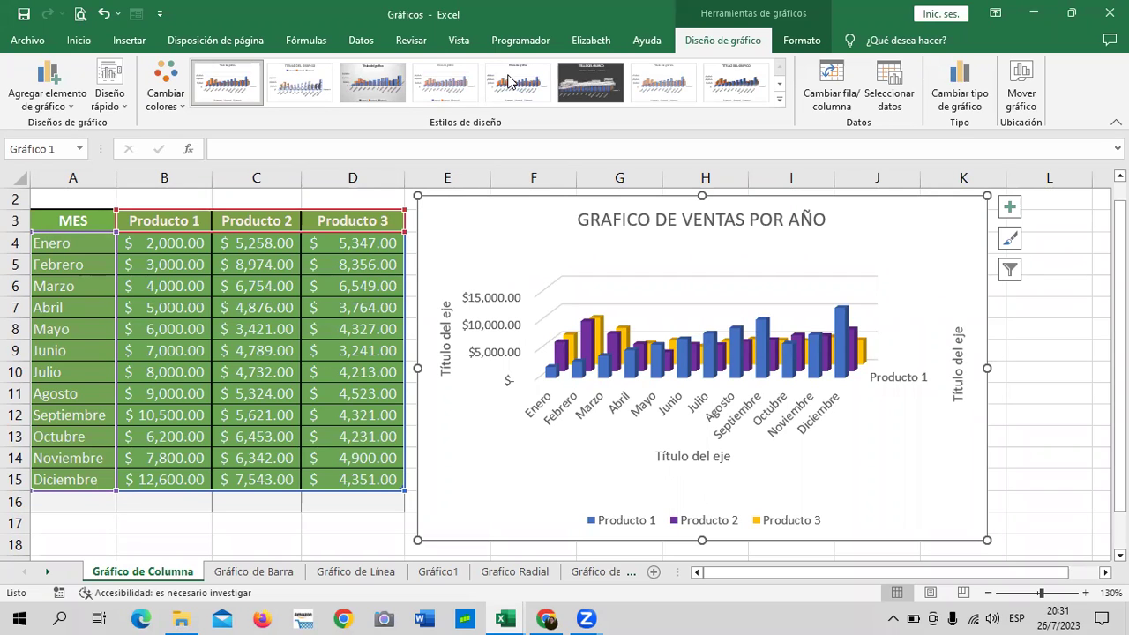
left_click_drag(900, 247, 933, 253)
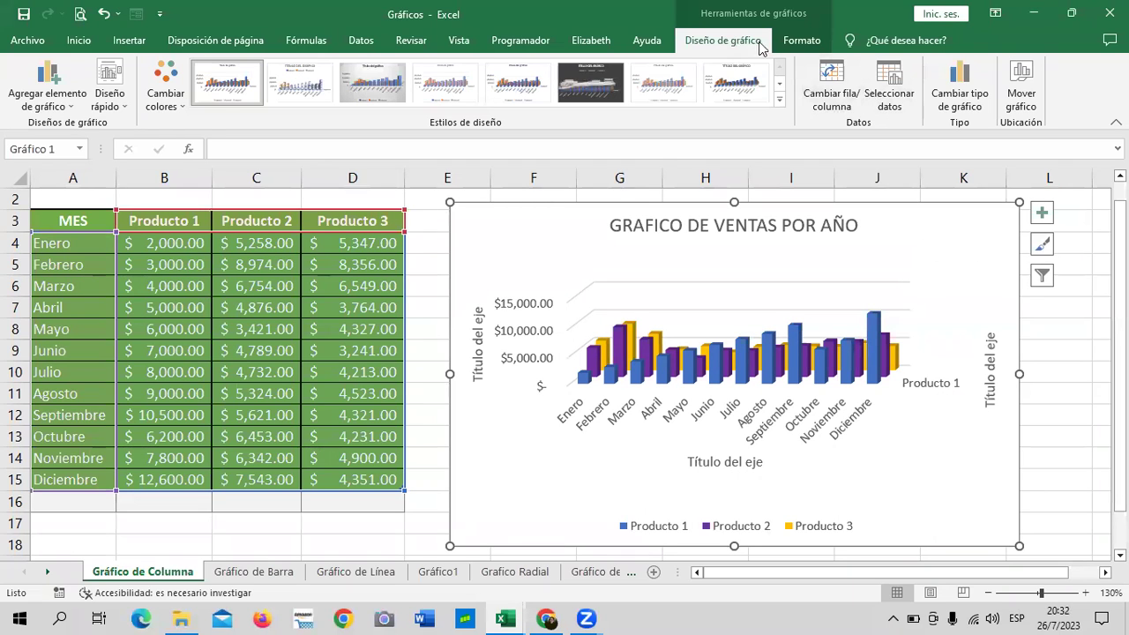
left_click(802, 40)
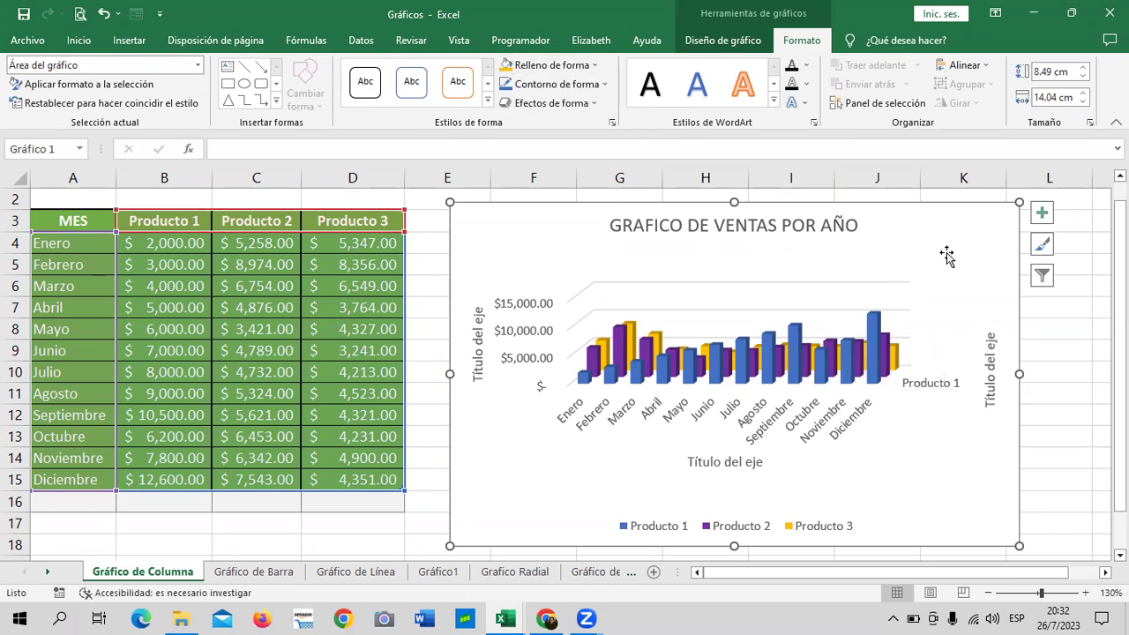
left_click_drag(961, 239, 964, 242)
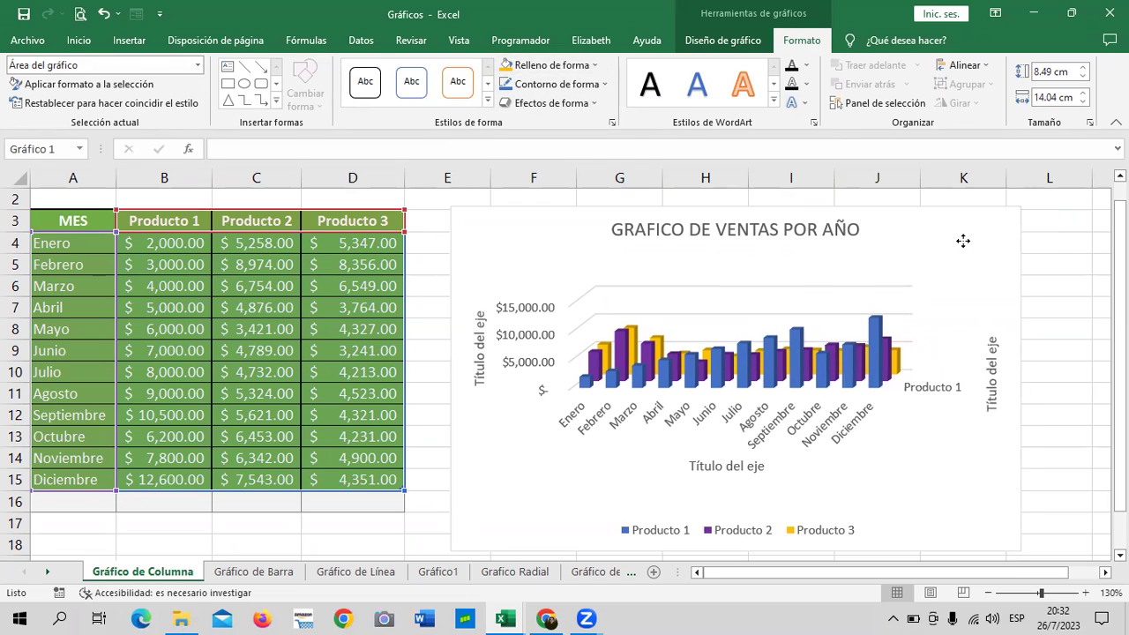
left_click(597, 66)
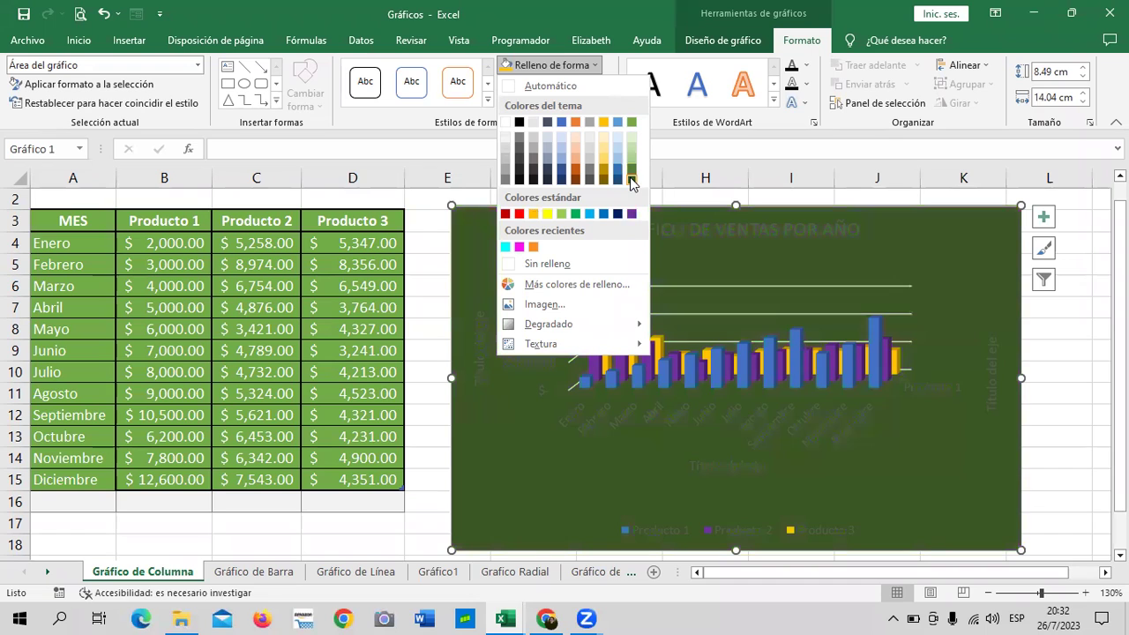
left_click(544, 305)
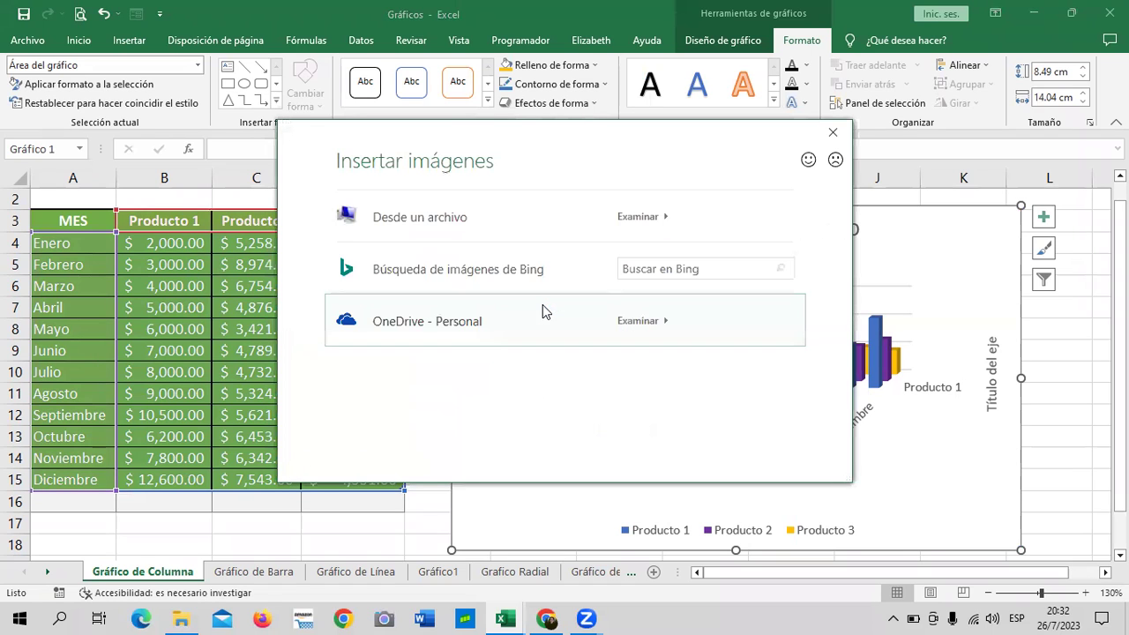
left_click(833, 132)
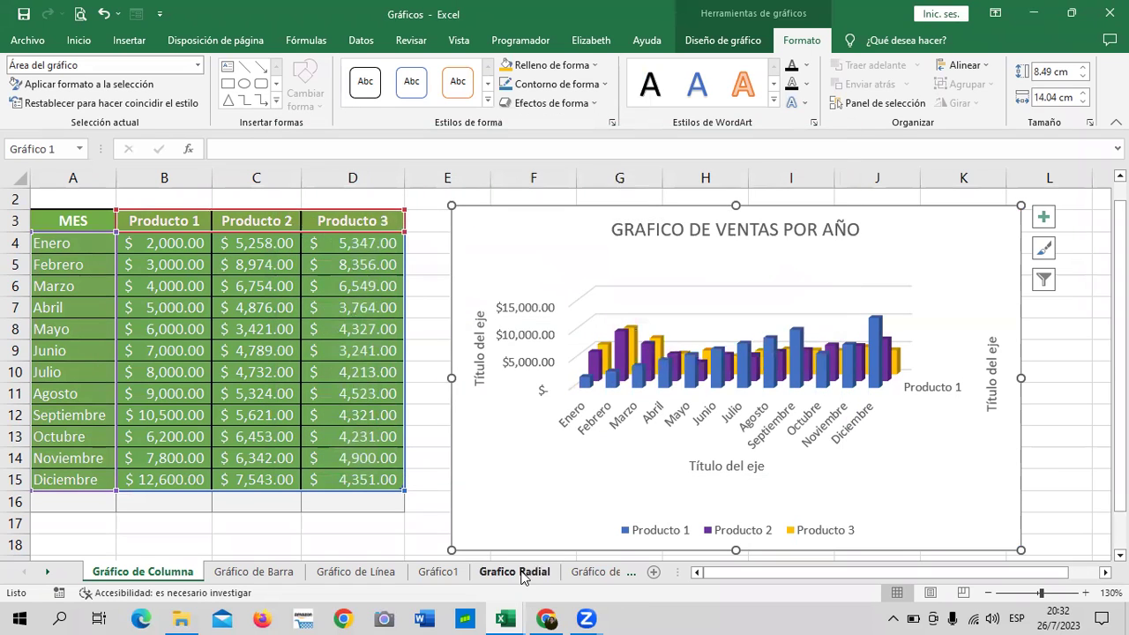
View the radar chart on Gráfico1, then return to the Gráfico de Columna sheet.
left_click(522, 575)
left_click(452, 575)
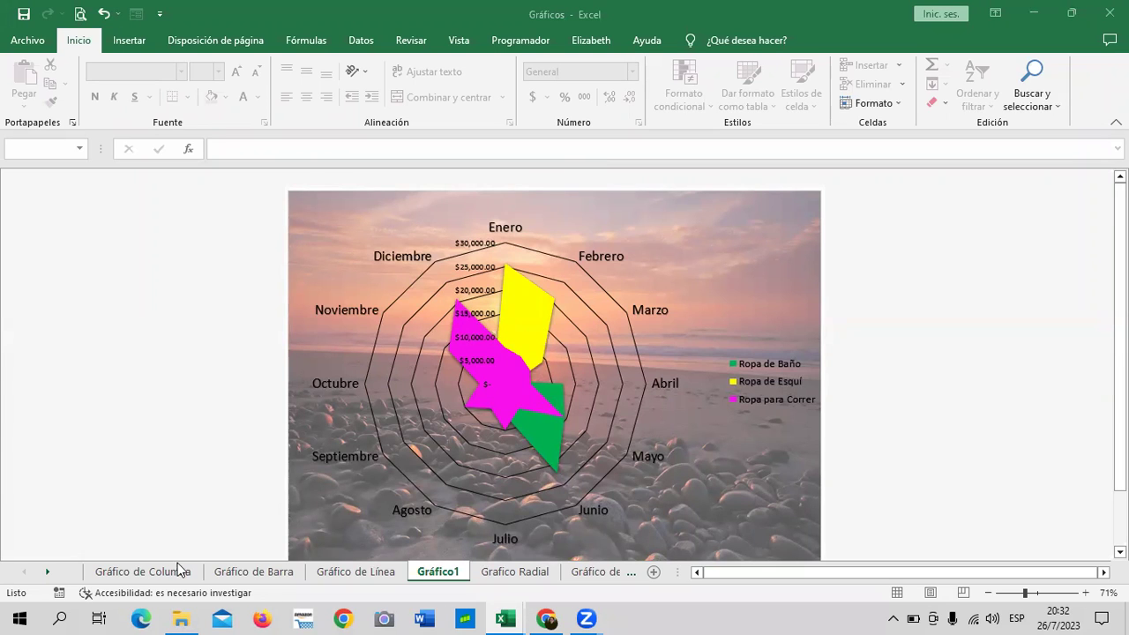
left_click(146, 572)
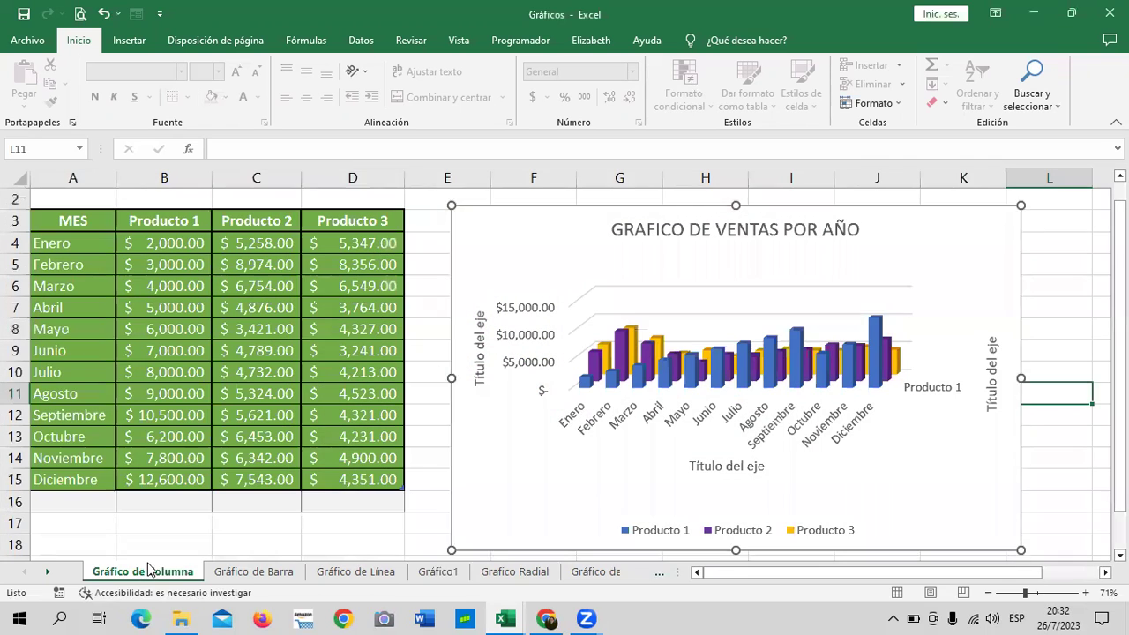
Select the column chart's area and bring up its Shape Fill colour choices.
left_click(933, 235)
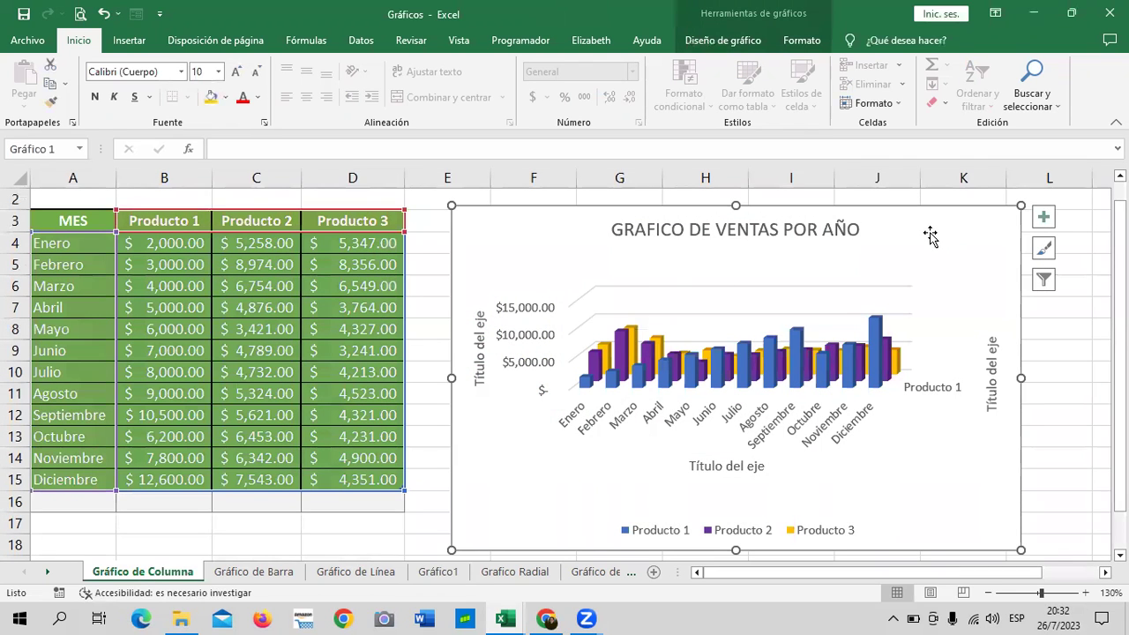
double_click(930, 236)
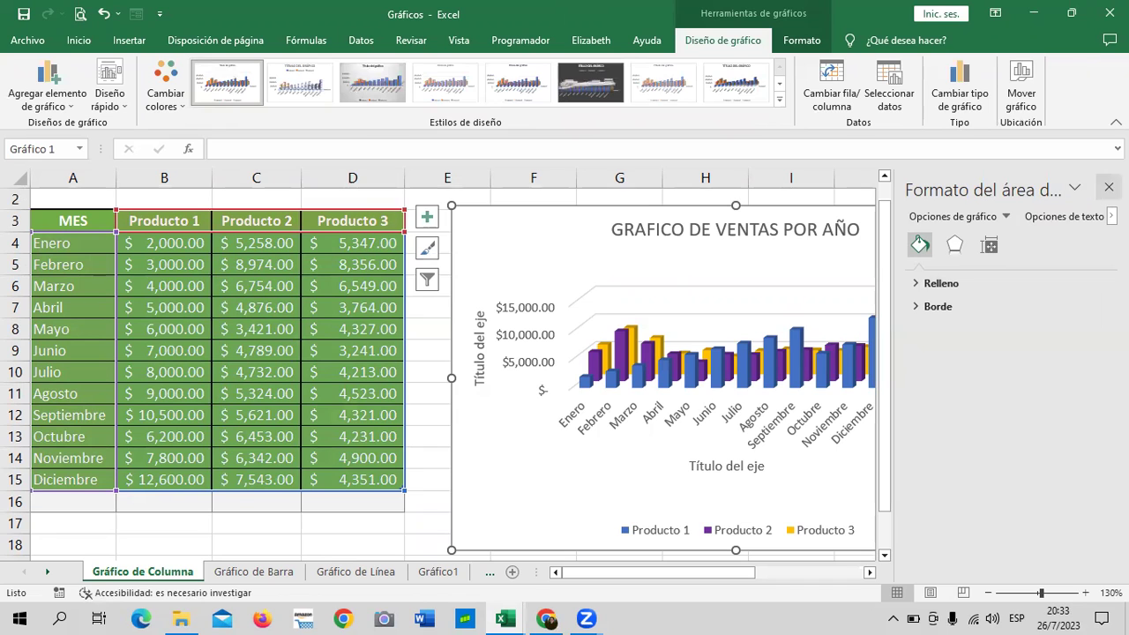
left_click(1108, 187)
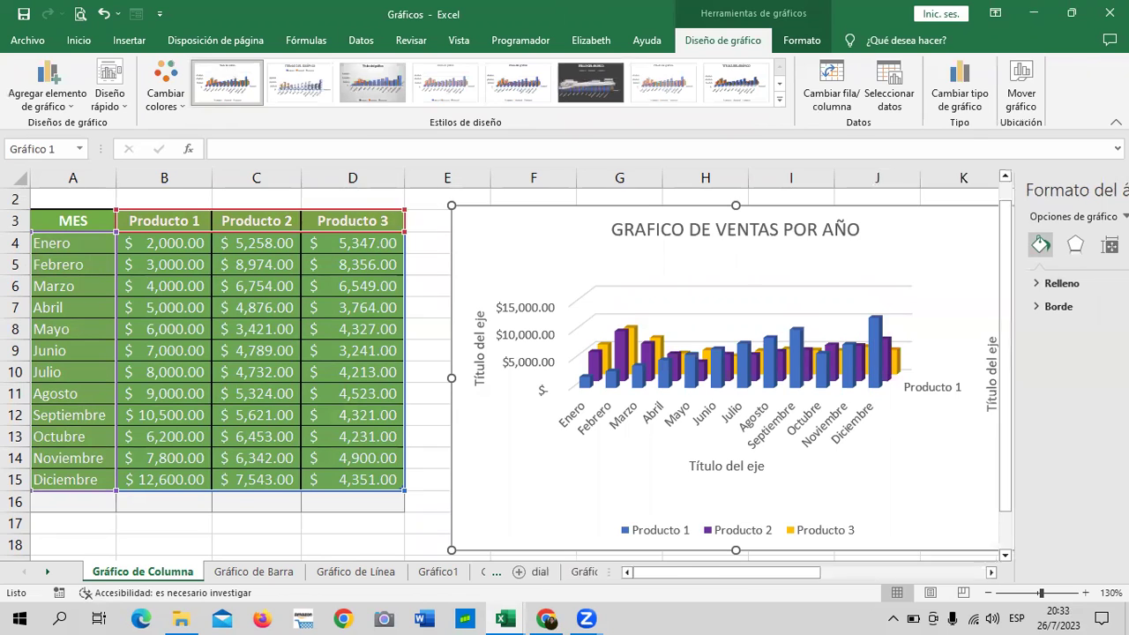
left_click(802, 39)
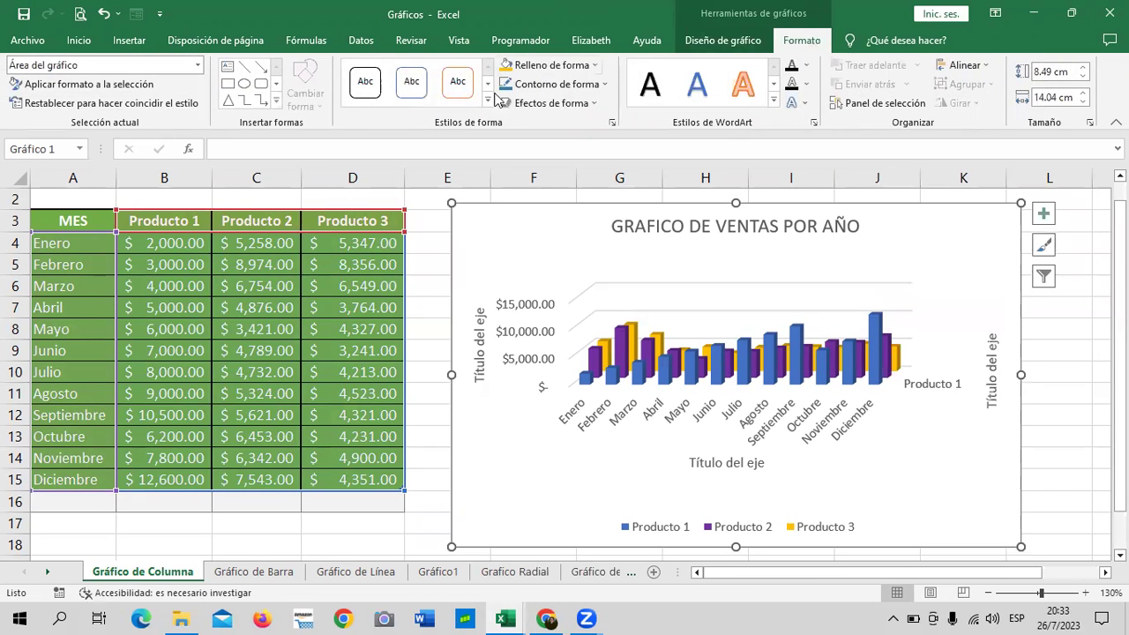
left_click(594, 64)
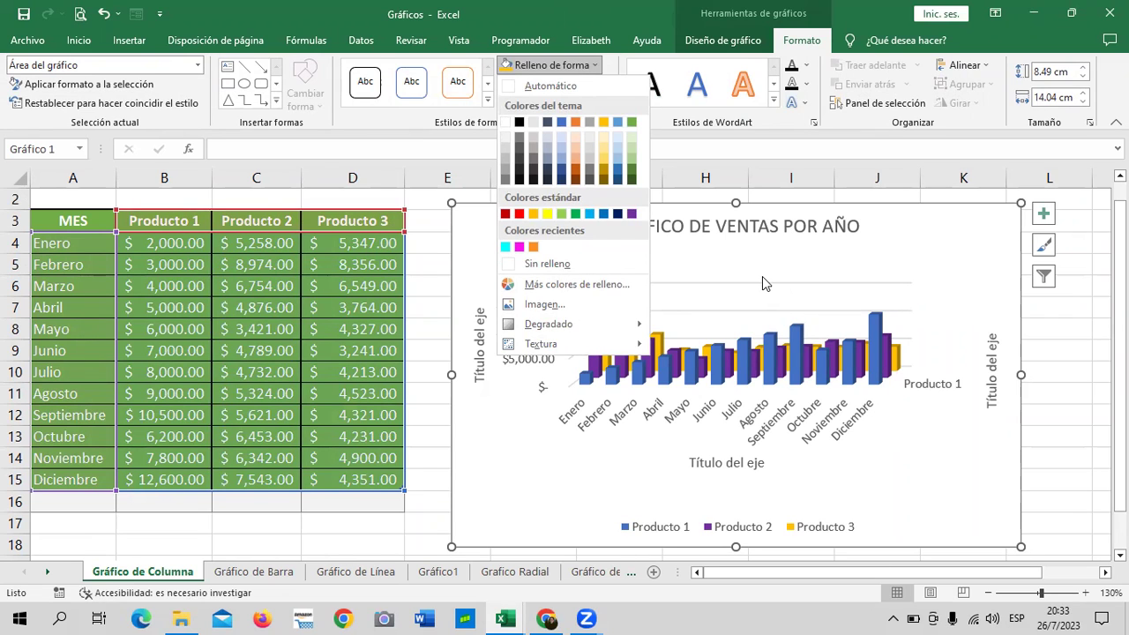
Choose a picture fill for the chart background, enter 'ROPA' in the image search, then try OneDrive - Personal.
left_click(594, 304)
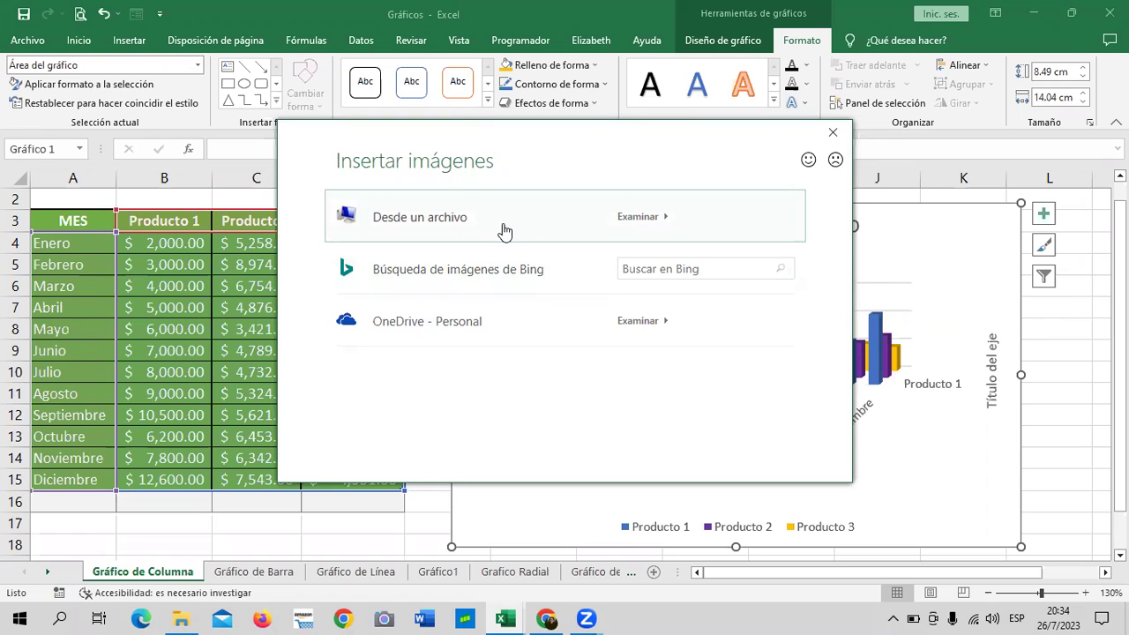
left_click(720, 269)
type("ROPA")
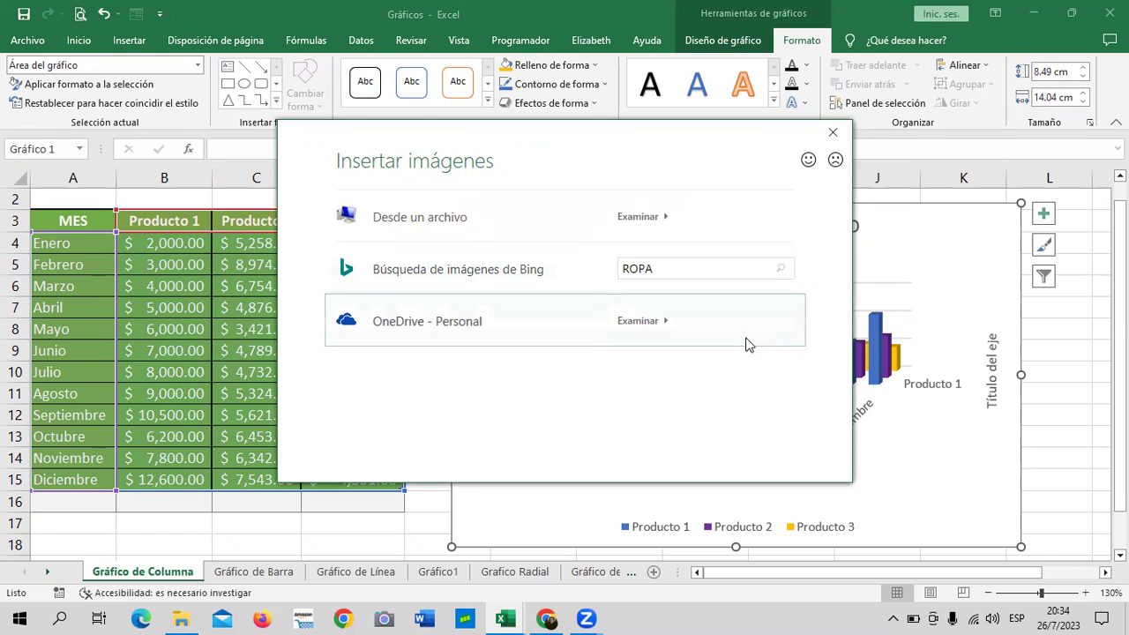
left_click(781, 272)
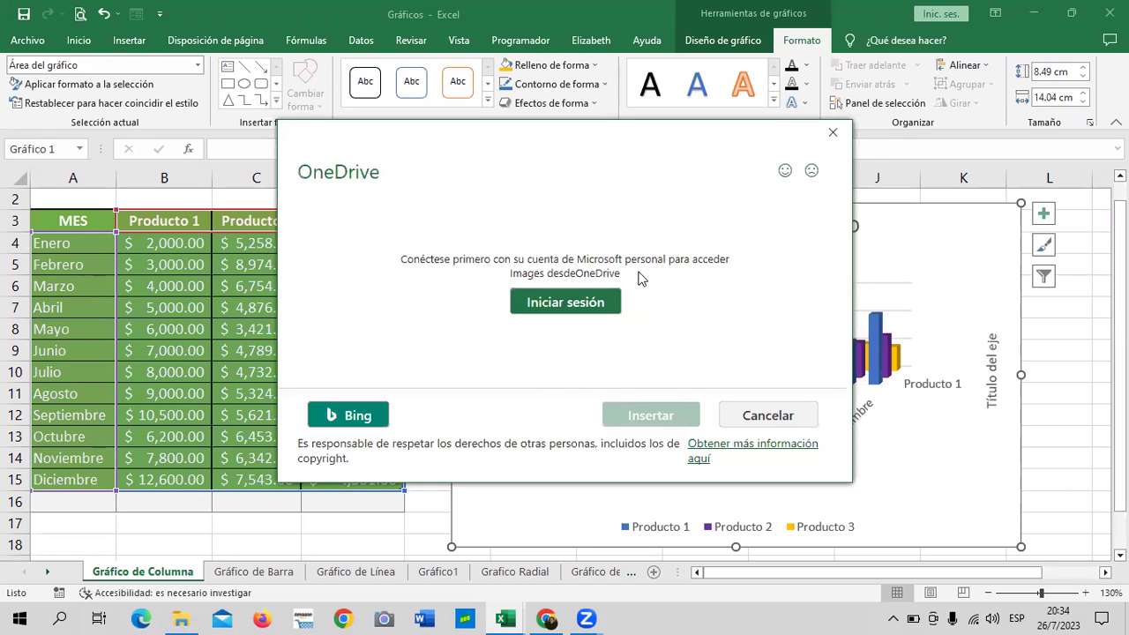
Search Bing images for 'ROPA'.
left_click(355, 413)
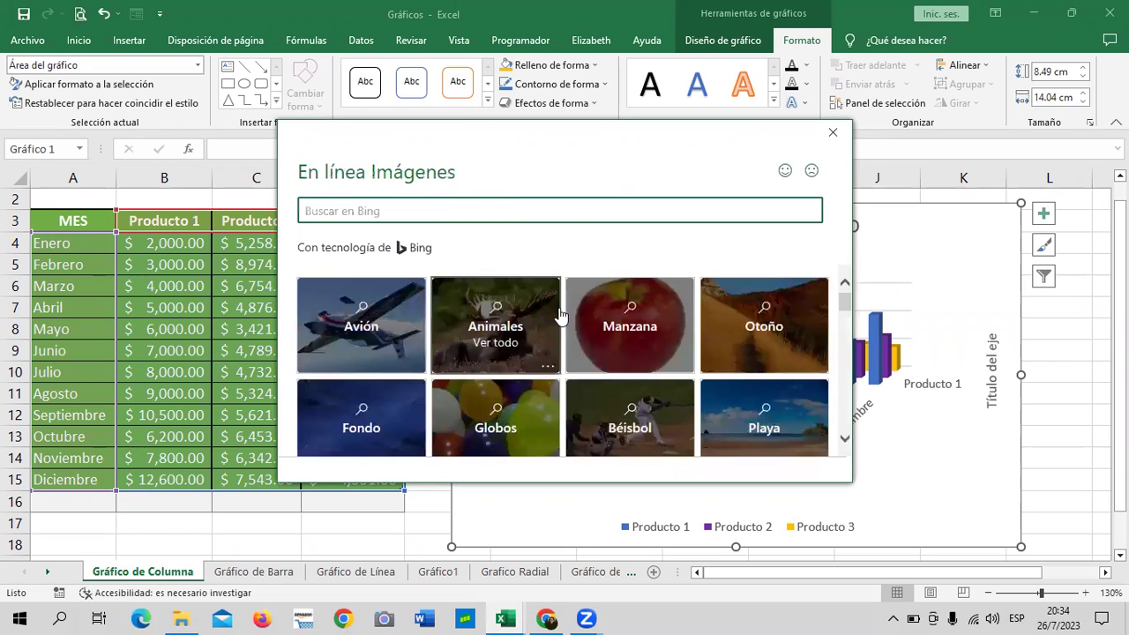
left_click(630, 210)
type("ROPA")
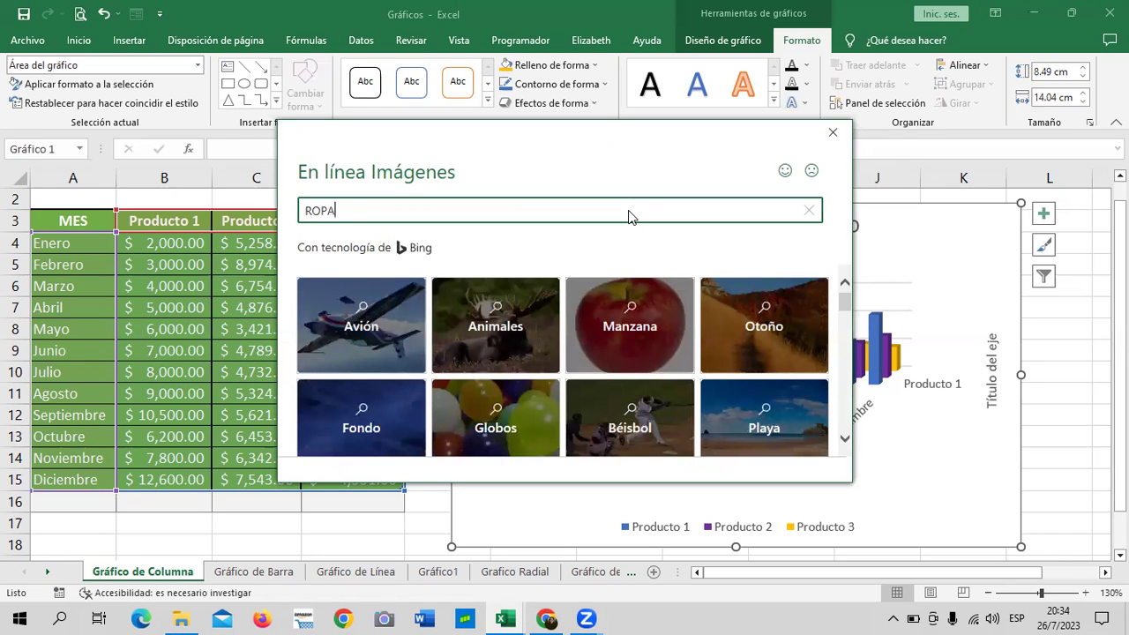
key("Return")
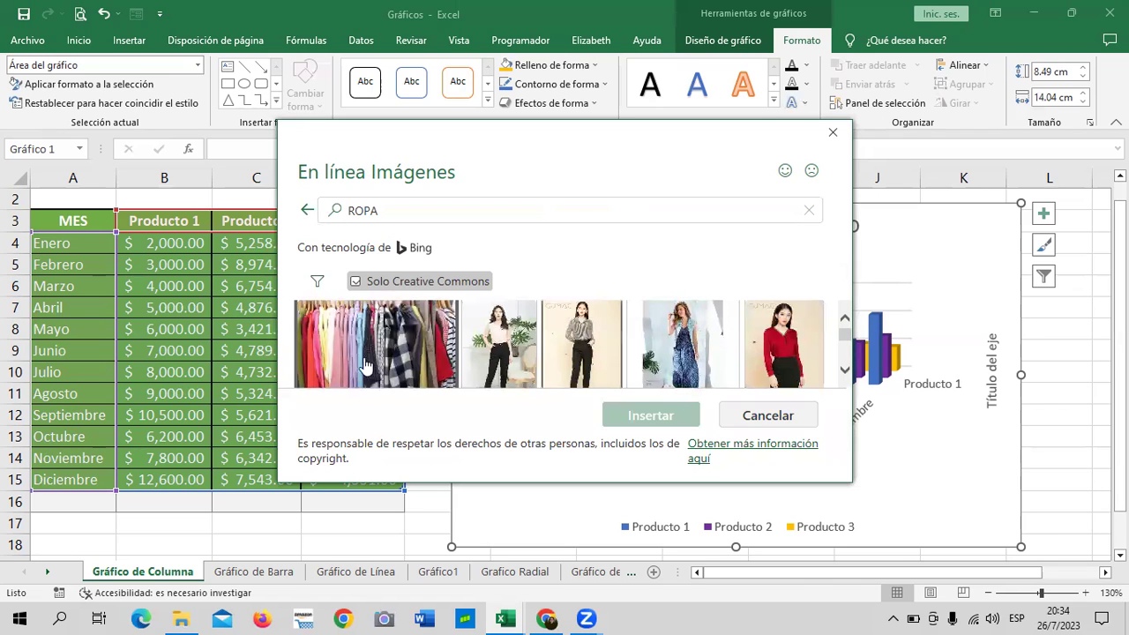
Browse the ROPA results and insert the clothes-rack photo as the chart background.
left_click(845, 372)
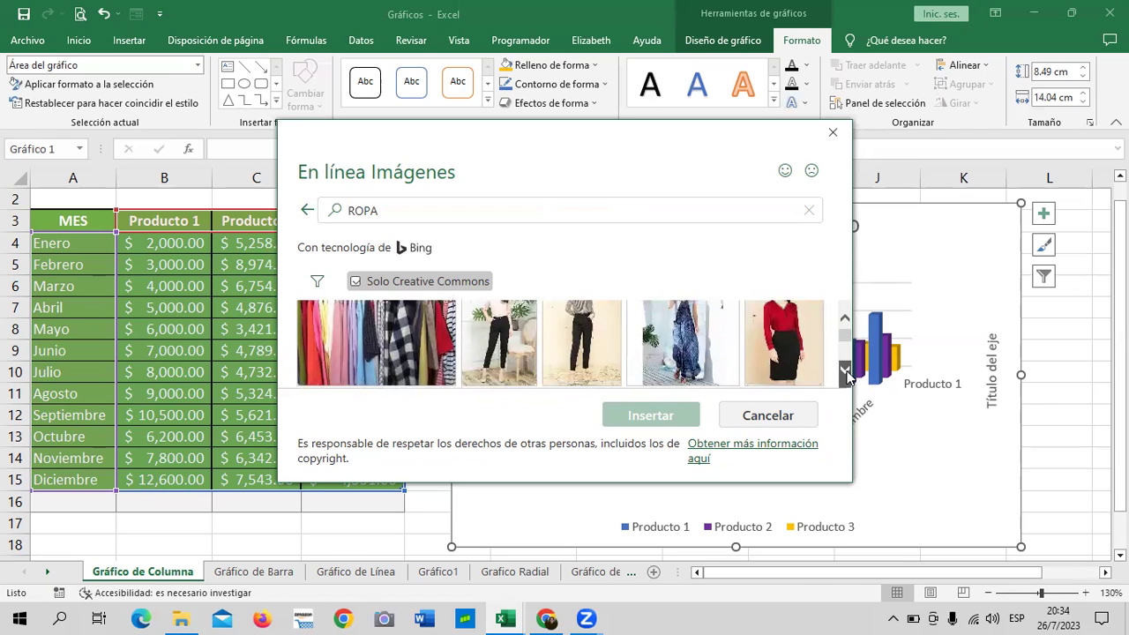
left_click(845, 371)
left_click(845, 371)
left_click(845, 371)
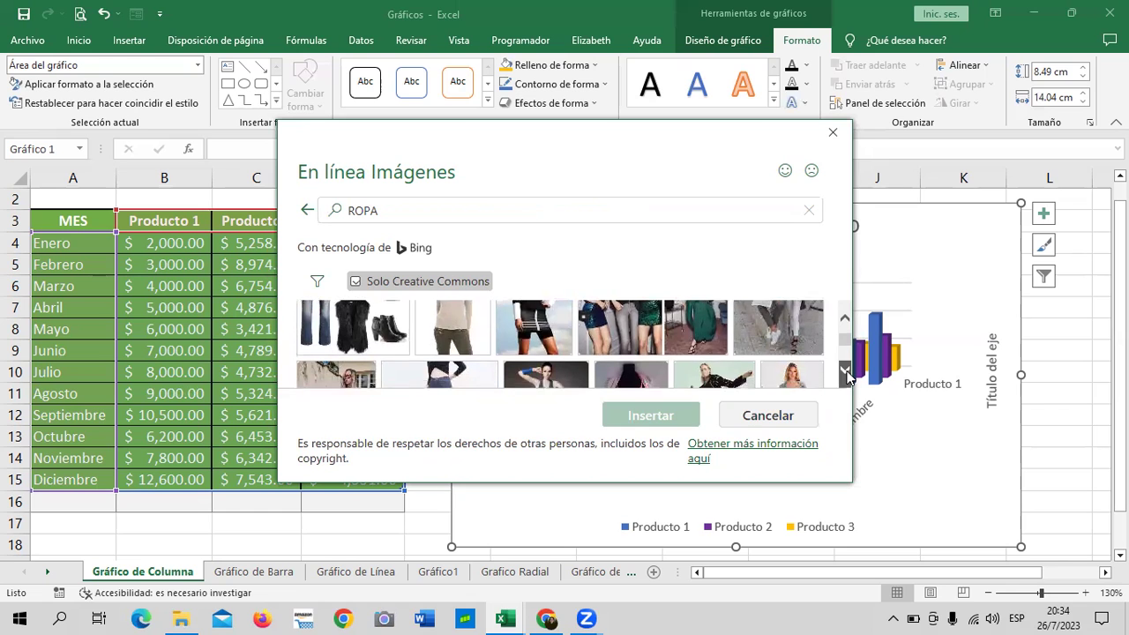
left_click(845, 371)
left_click(845, 371)
left_click(845, 372)
left_click(845, 371)
left_click(845, 371)
left_click(845, 371)
left_click(844, 371)
left_click(845, 372)
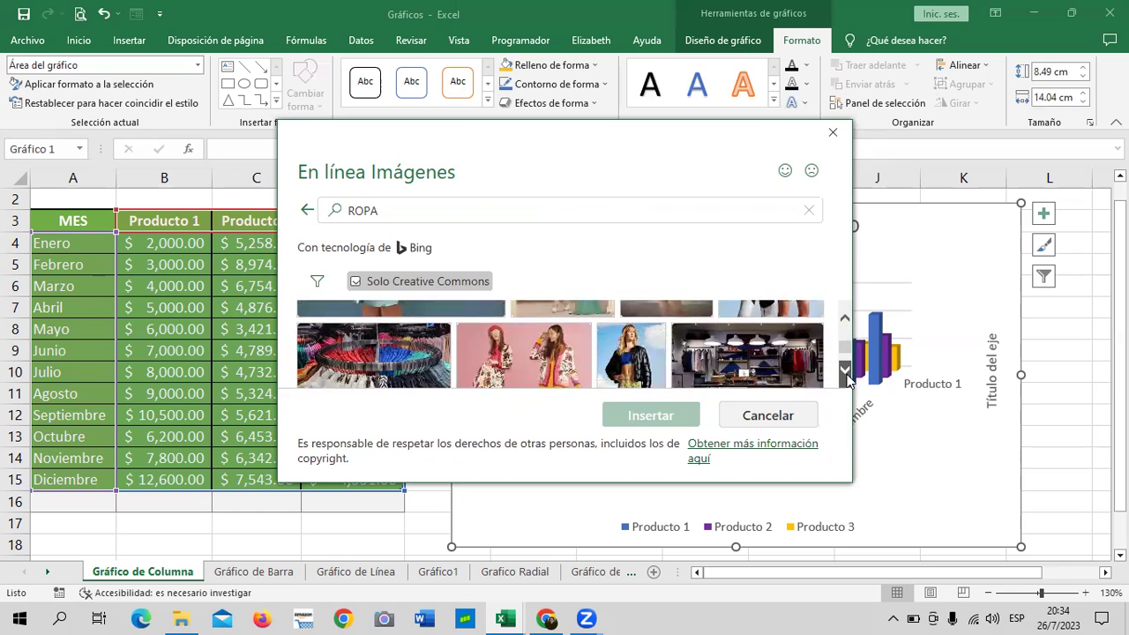
left_click(845, 371)
left_click(845, 372)
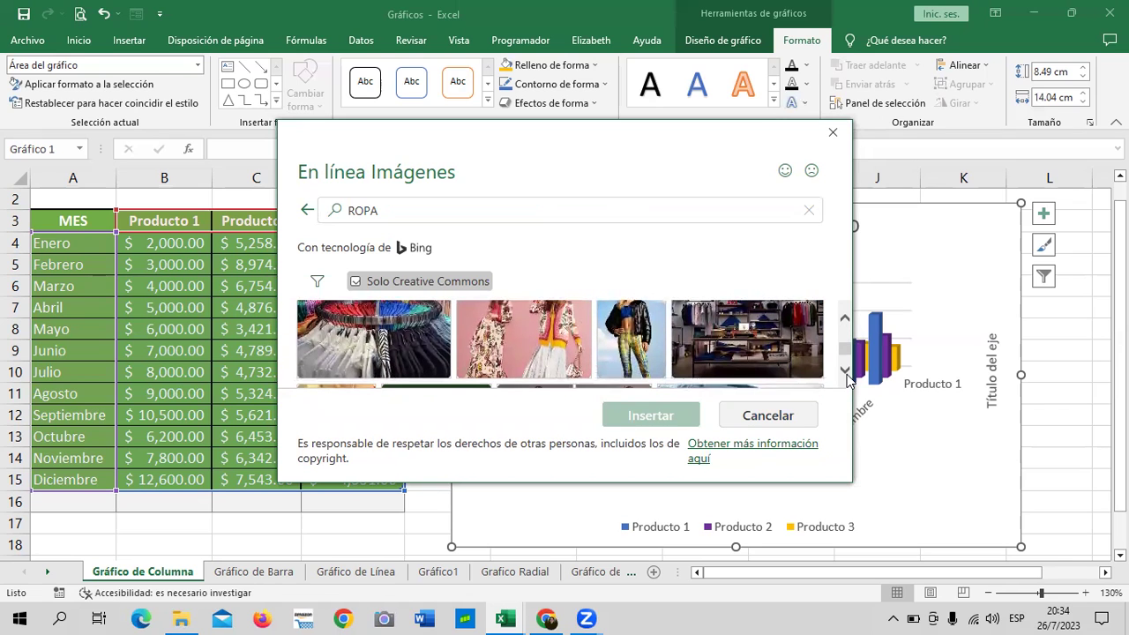
left_click_drag(845, 349, 836, 326)
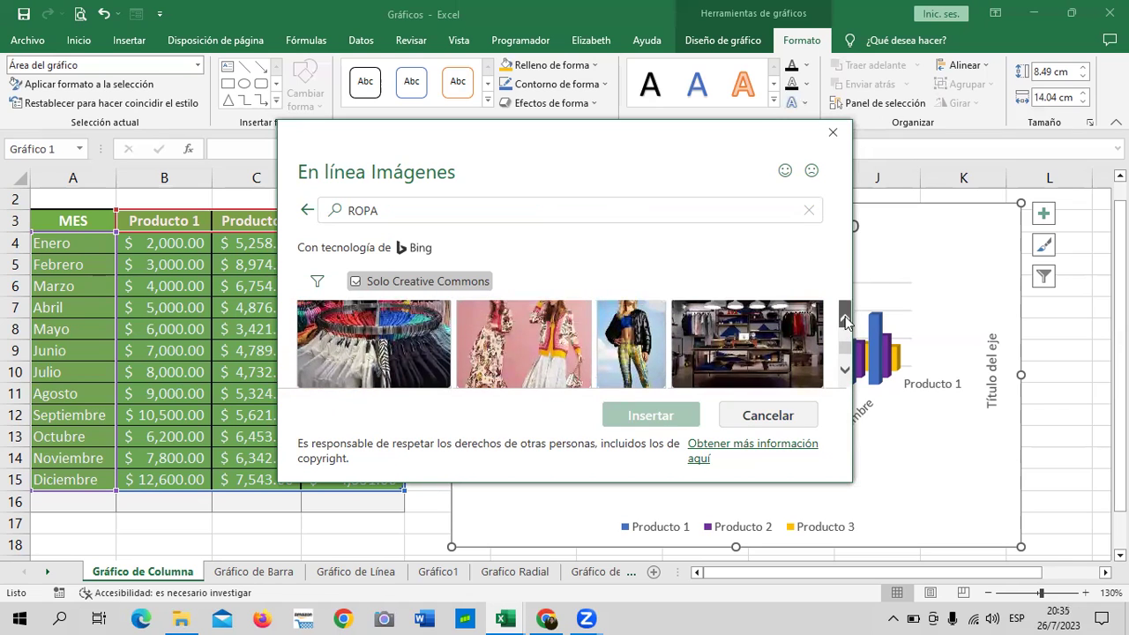
left_click(398, 337)
Insert the clothing-rack photo as the chart background and set its transparency to 55%.
left_click(673, 415)
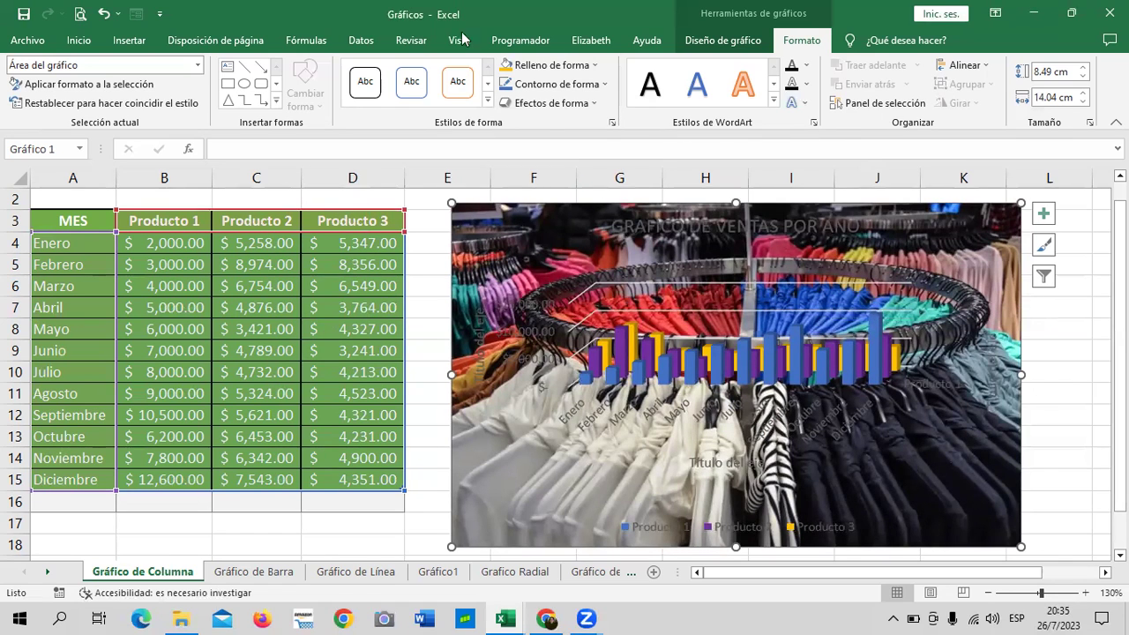
double_click(954, 480)
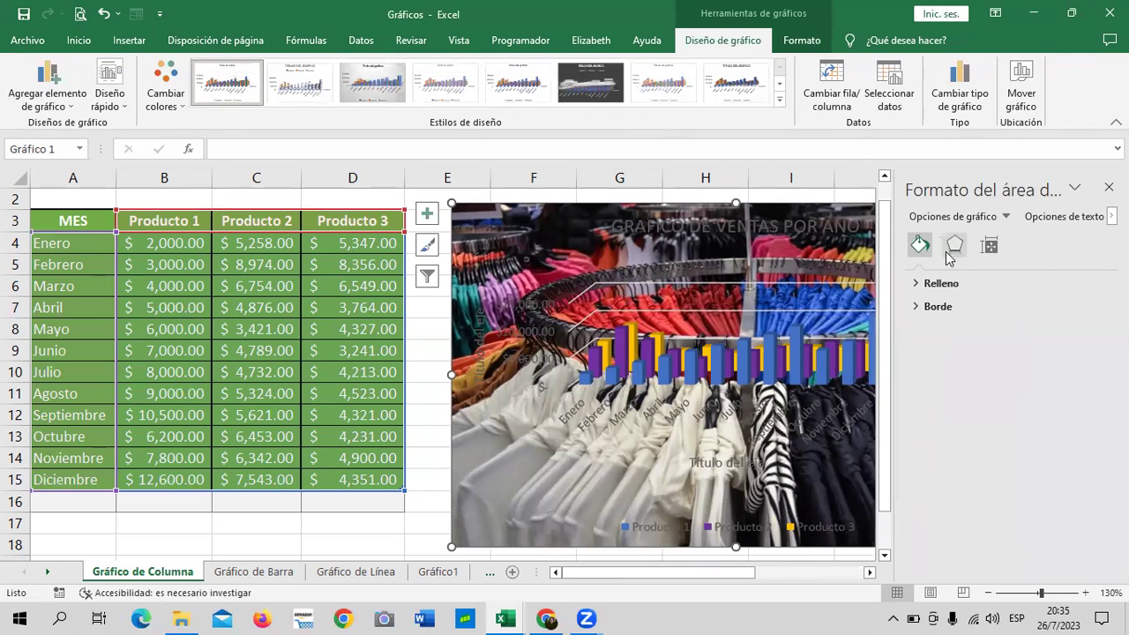
left_click(927, 282)
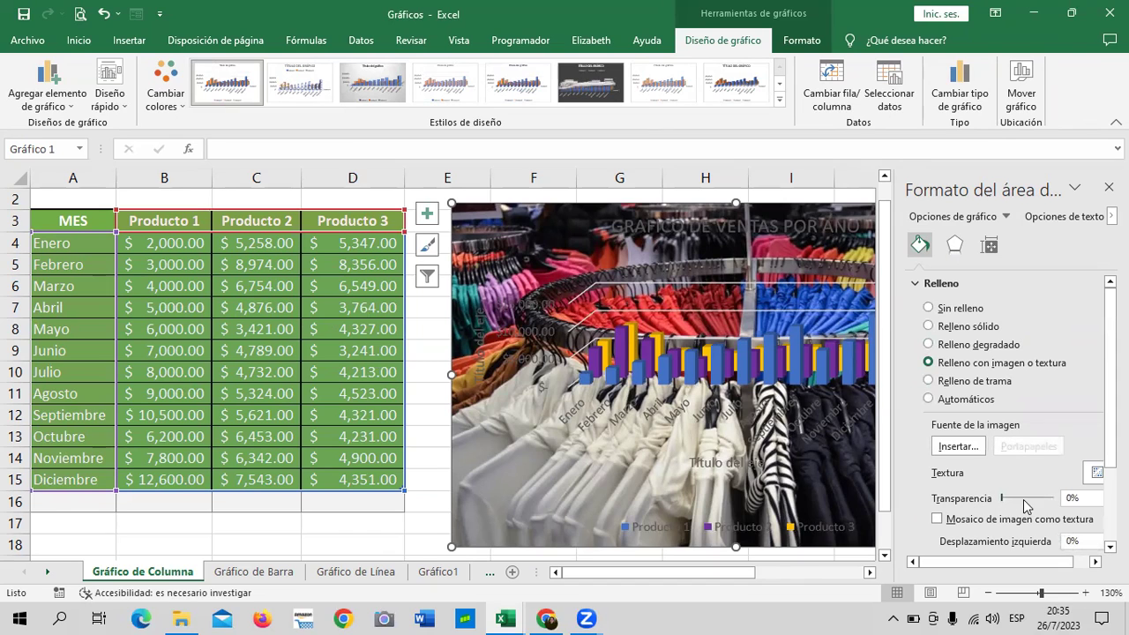
left_click(1015, 498)
left_click_drag(1014, 500, 1031, 501)
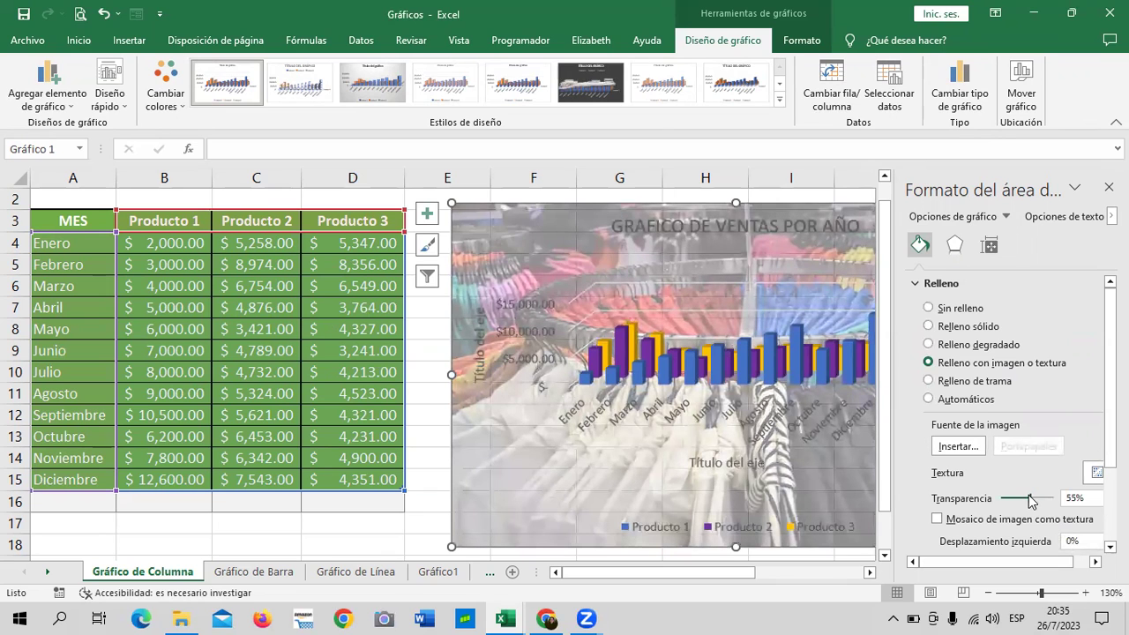
left_click(1109, 187)
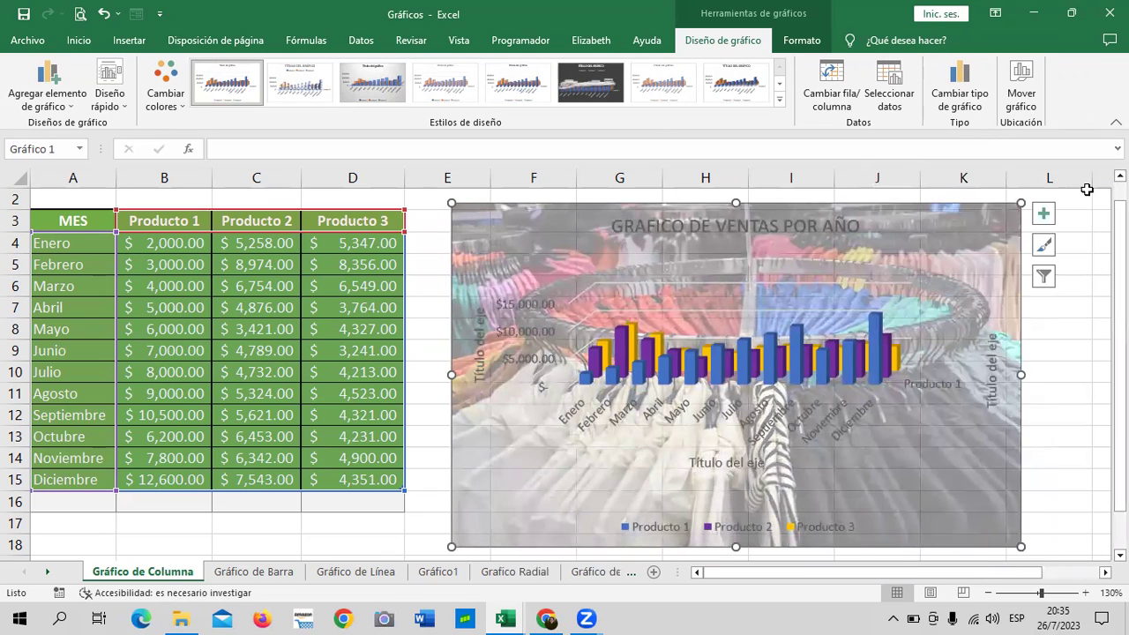
left_click_drag(973, 573, 1002, 573)
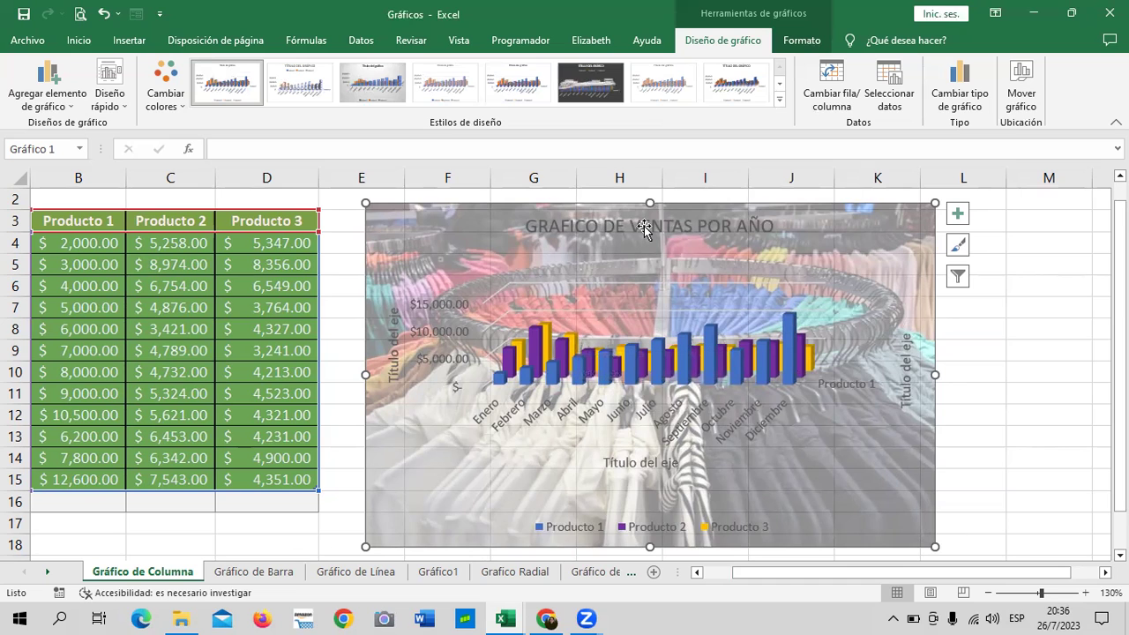
left_click(712, 224)
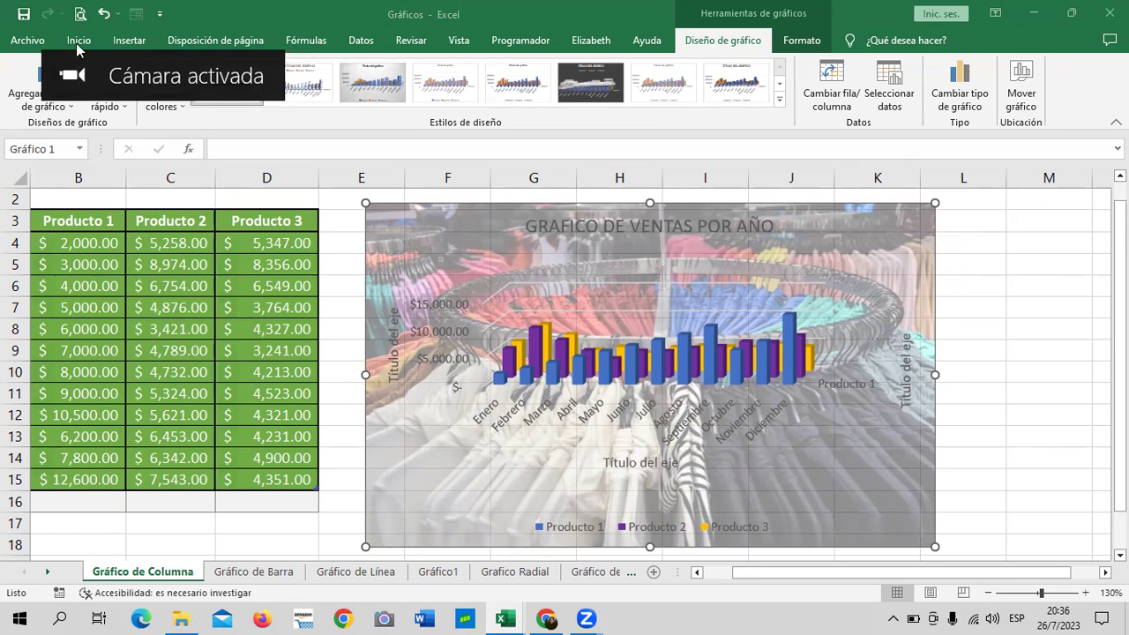
With the chart title selected, browse font colours without applying one, then bring up the Formato styling options.
left_click(76, 44)
left_click(594, 228)
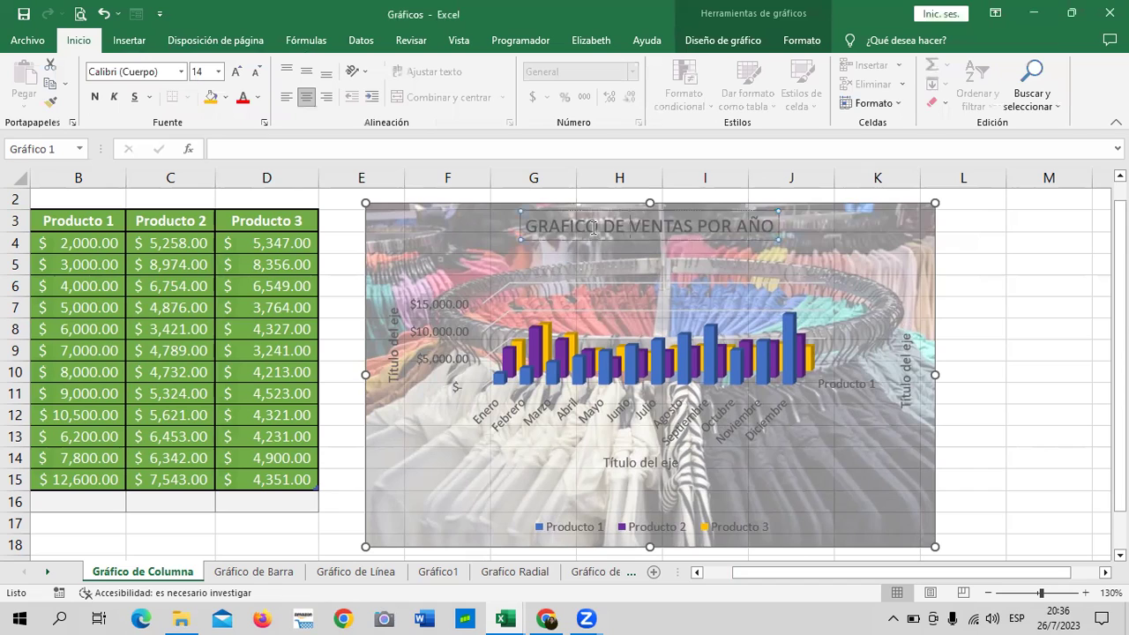
left_click(258, 98)
left_click(248, 115)
left_click(526, 222)
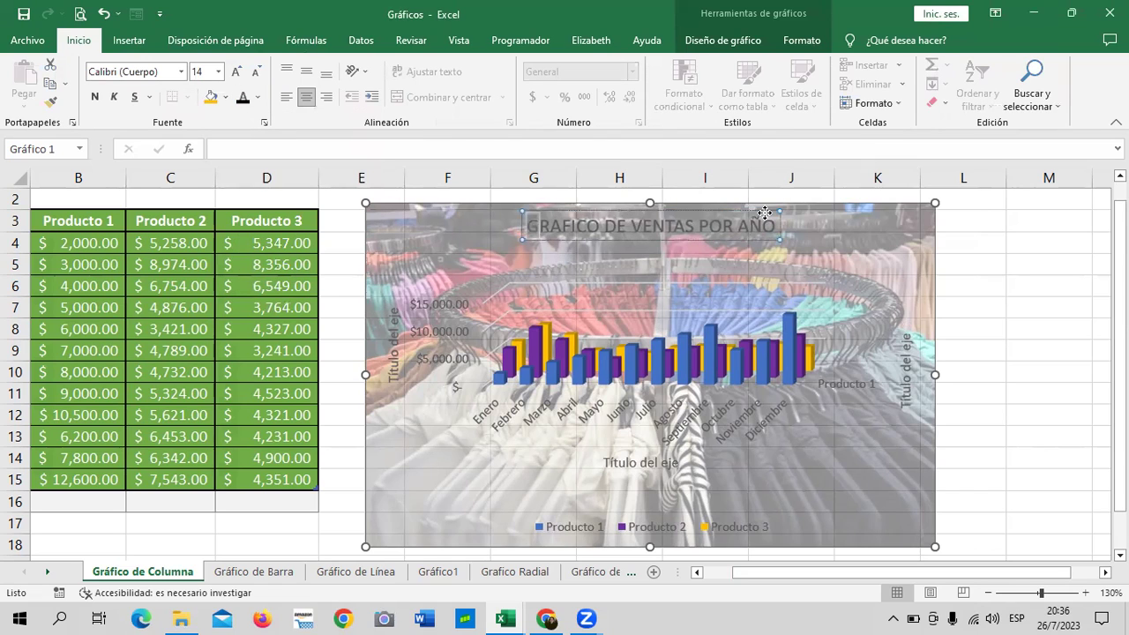
left_click(802, 44)
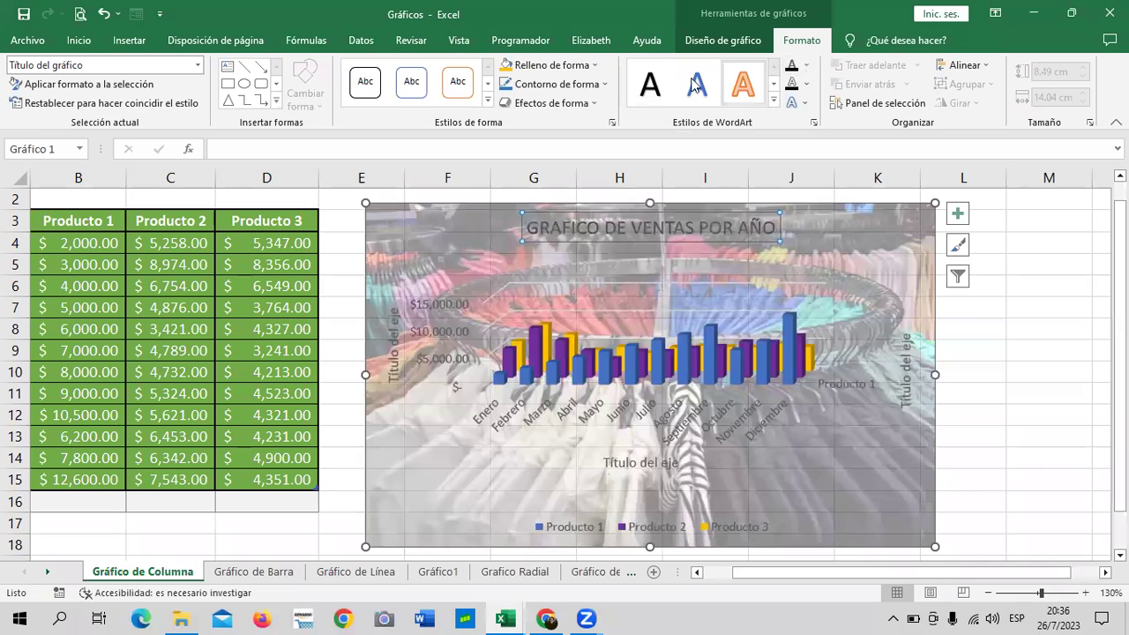
Apply the black WordArt style to the title and the value, month and Producto 1 axes; give Producto 1 a darker fill.
left_click(653, 88)
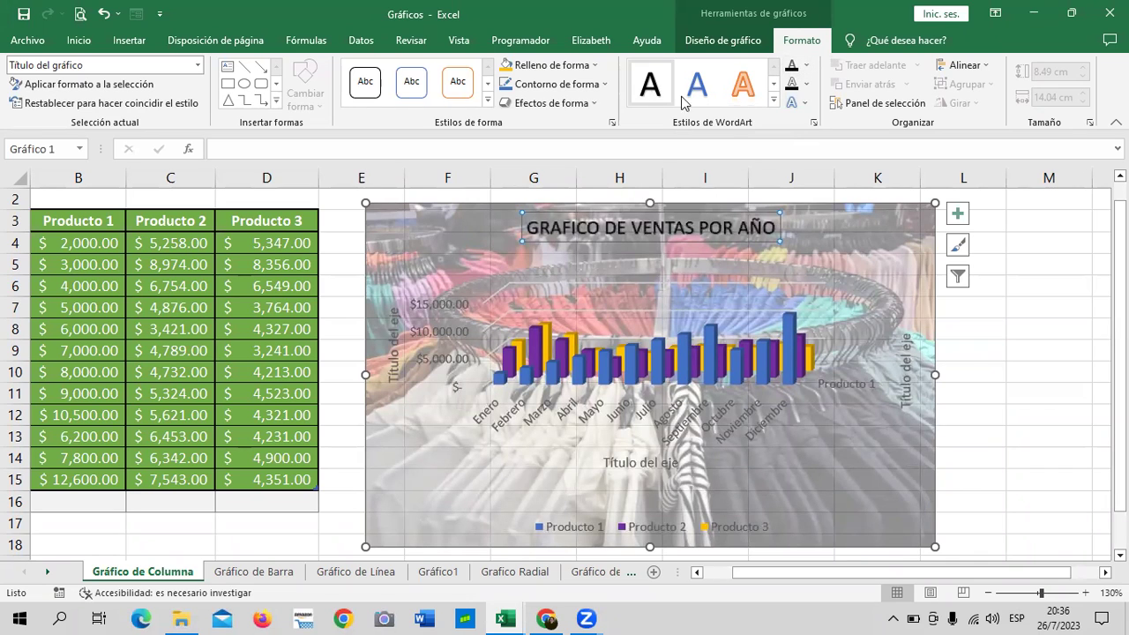
left_click(833, 231)
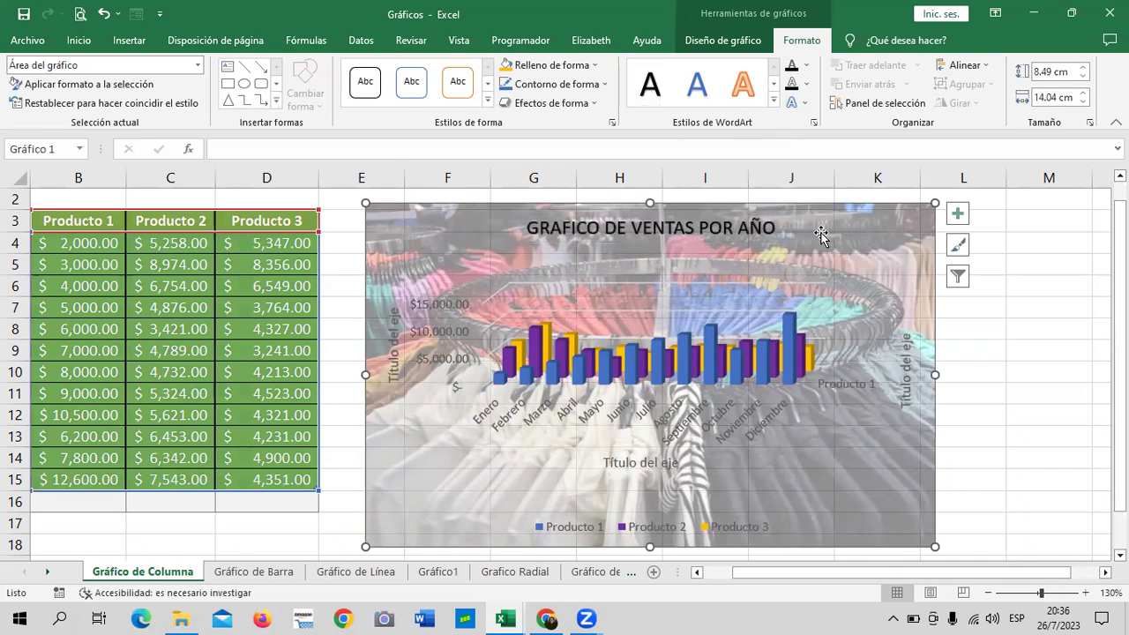
left_click(732, 225)
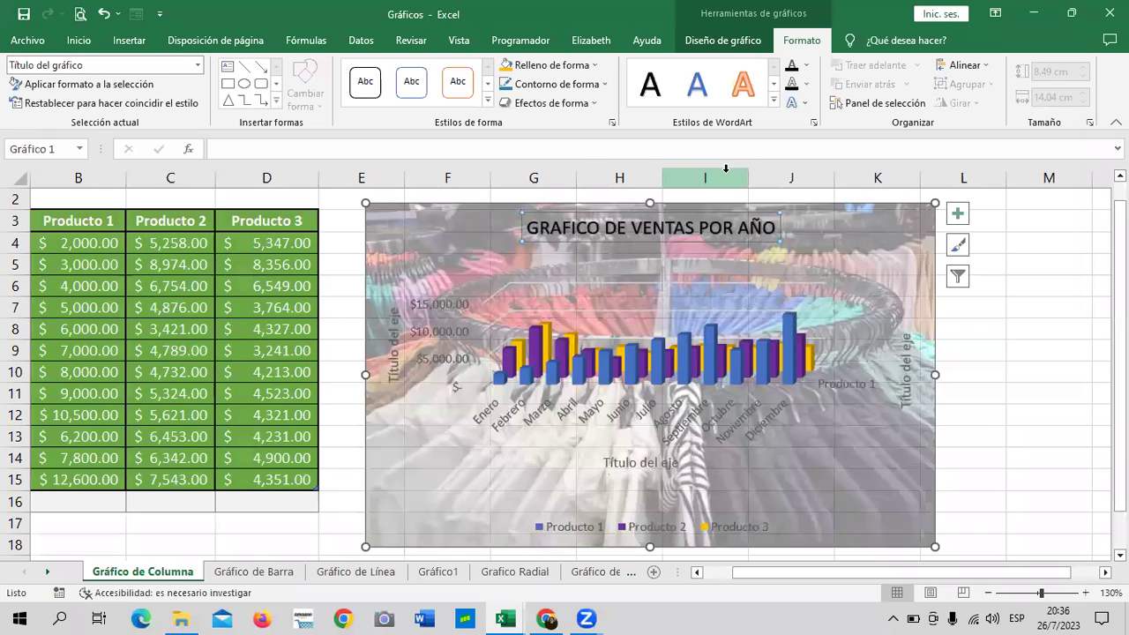
left_click(423, 313)
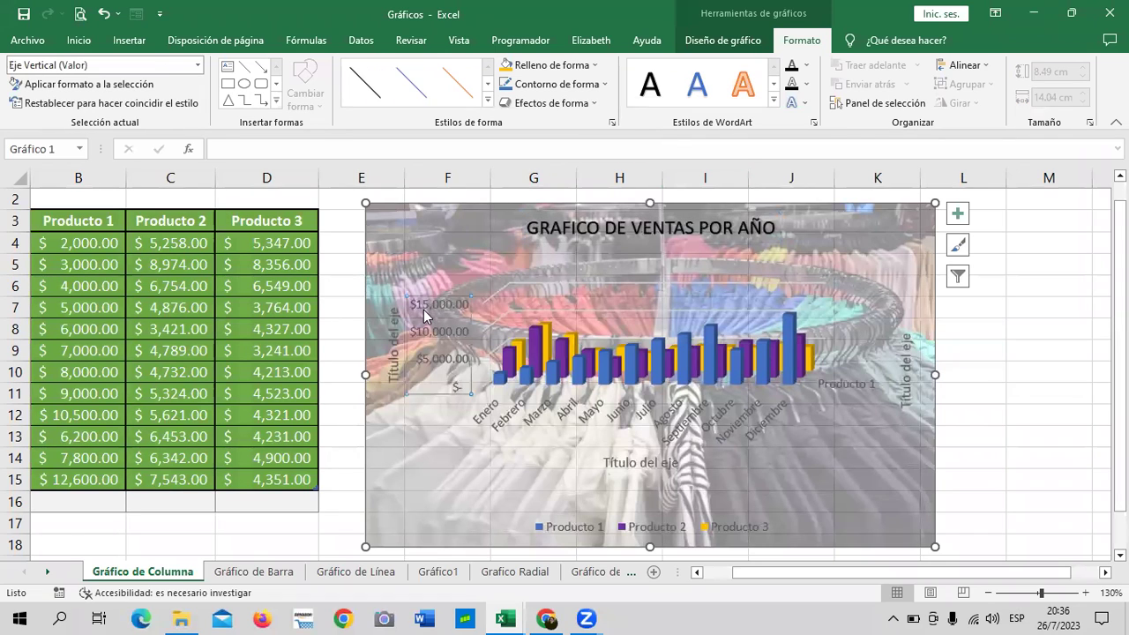
left_click(653, 88)
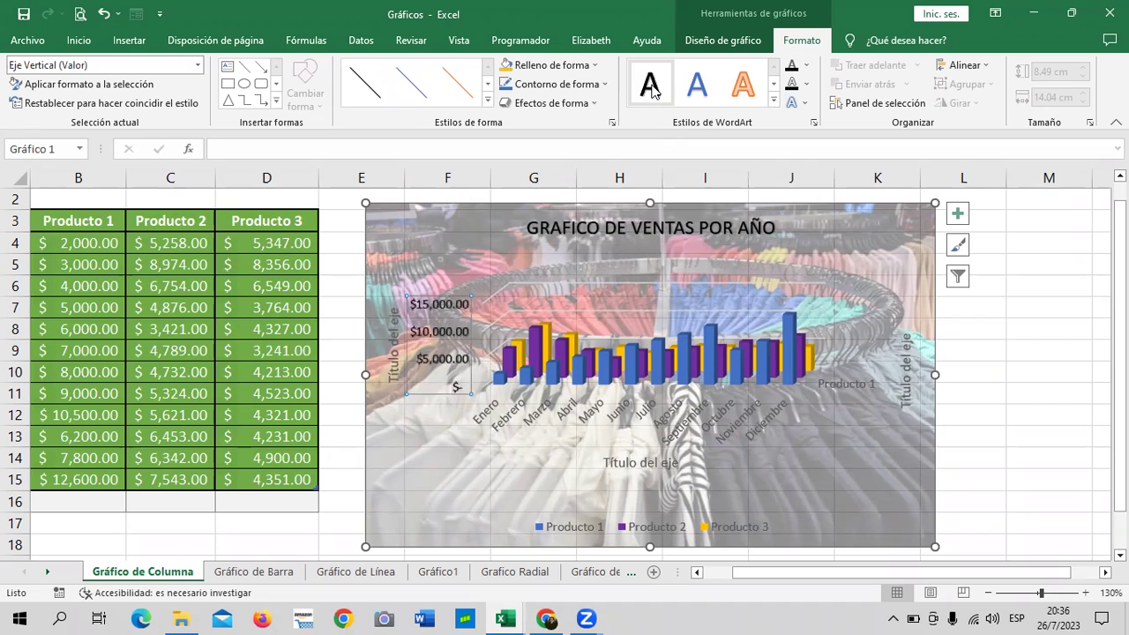
left_click(535, 421)
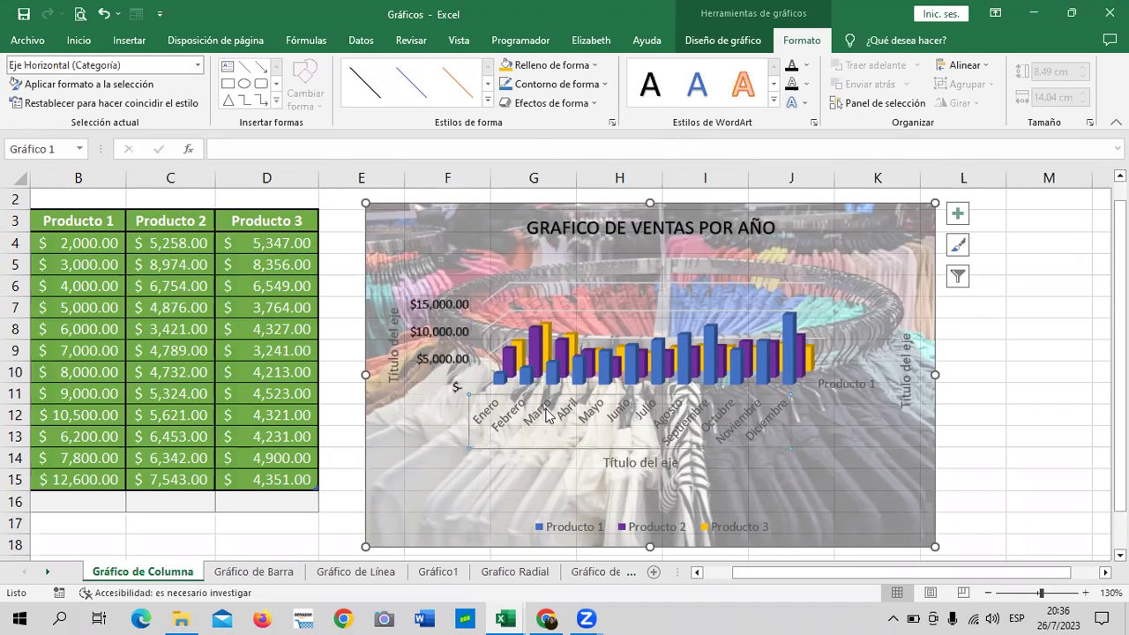
left_click(650, 84)
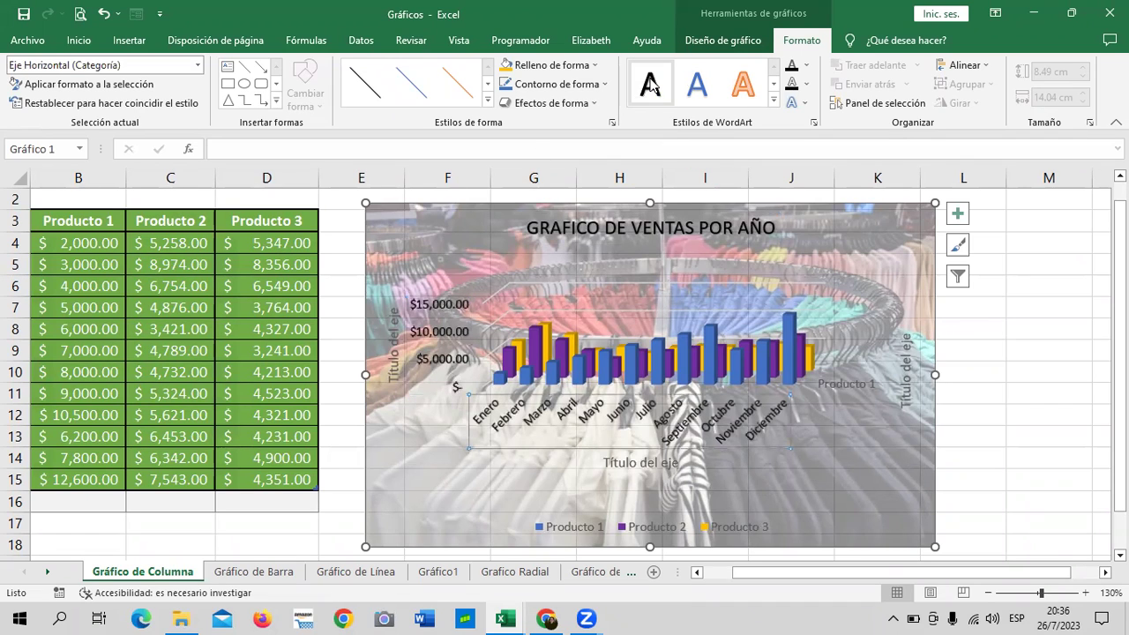
left_click(847, 386)
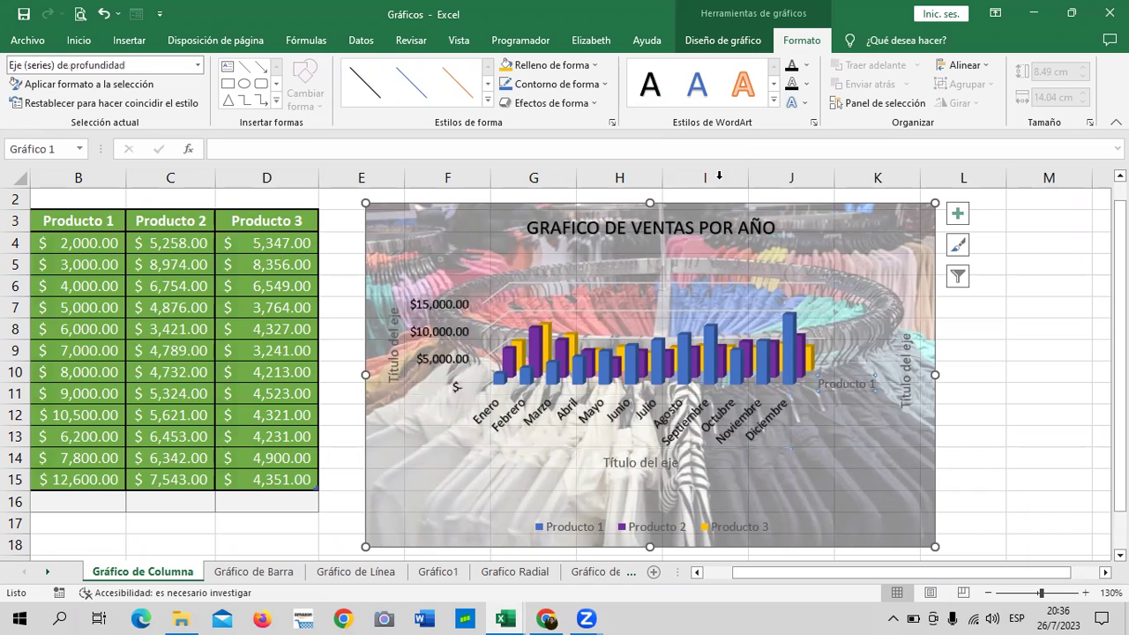
left_click(650, 84)
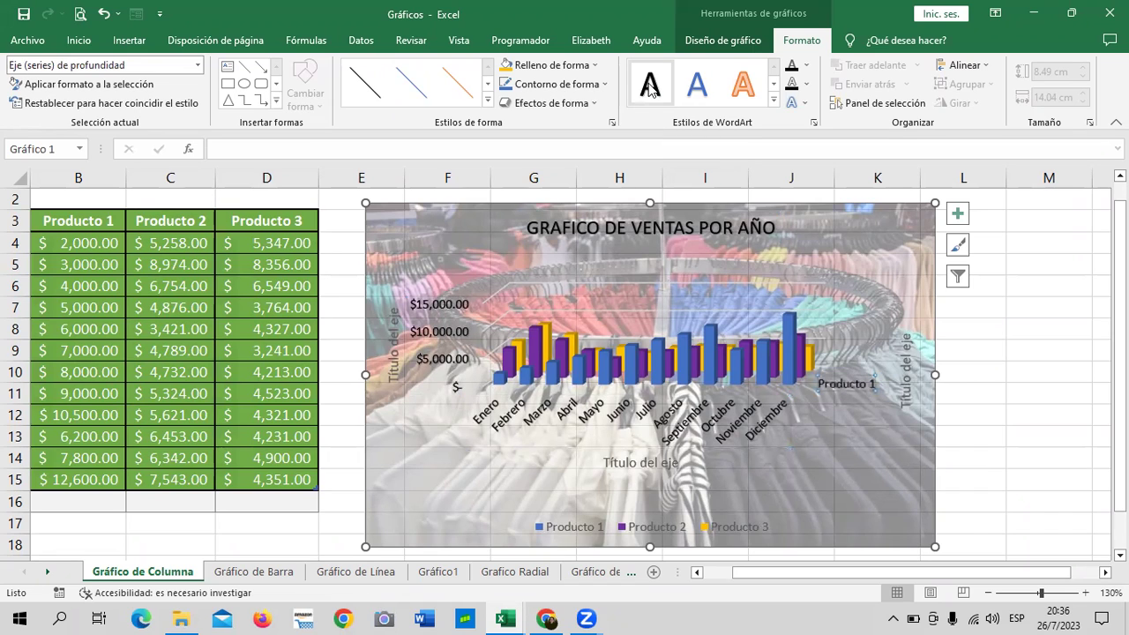
left_click(805, 66)
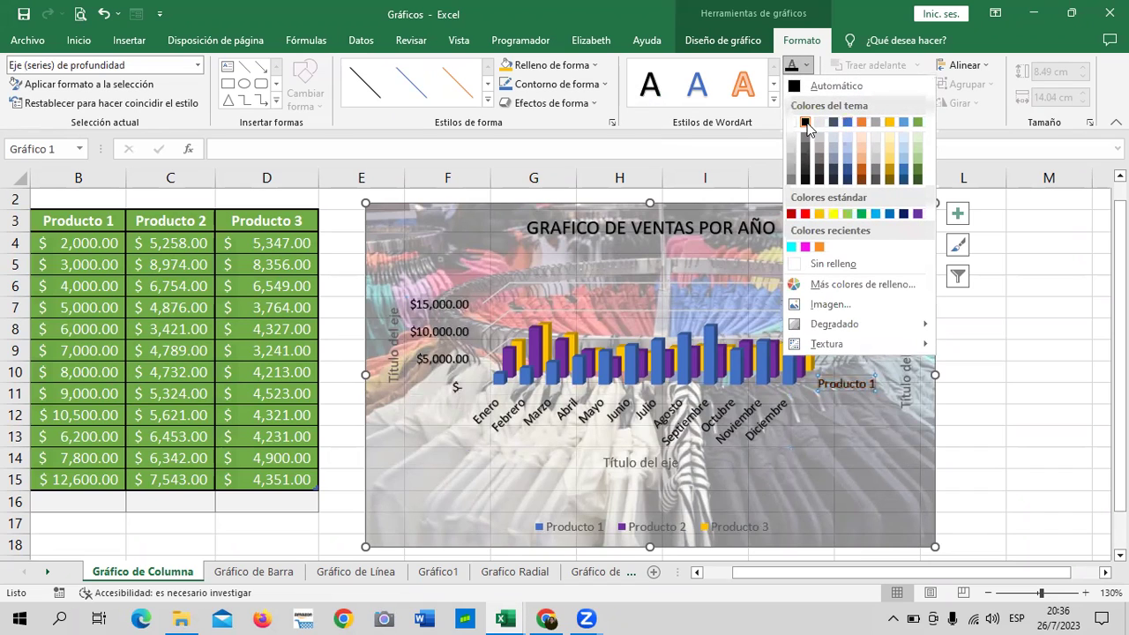
left_click(819, 150)
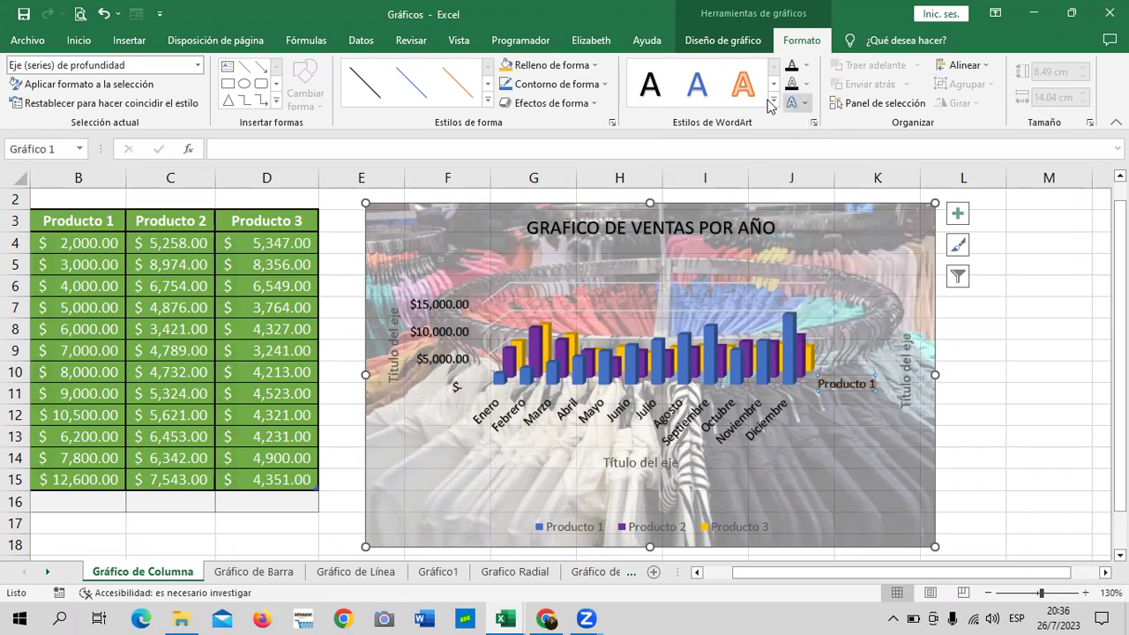
Enlarge the legend upward and widen it to both the left and right.
left_click(645, 467)
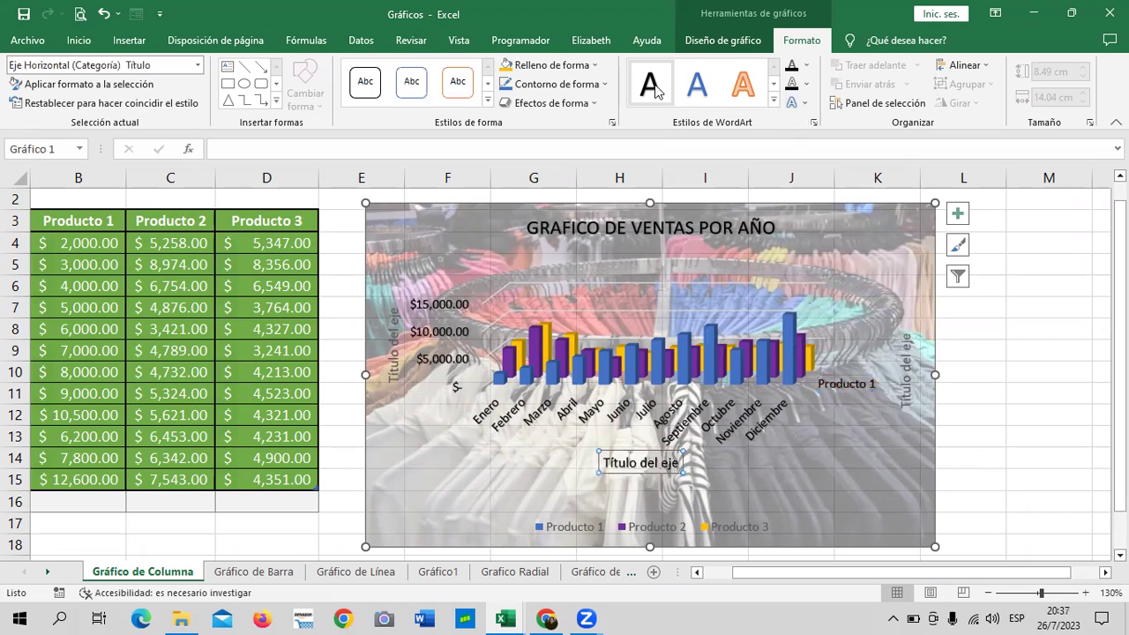
left_click(634, 529)
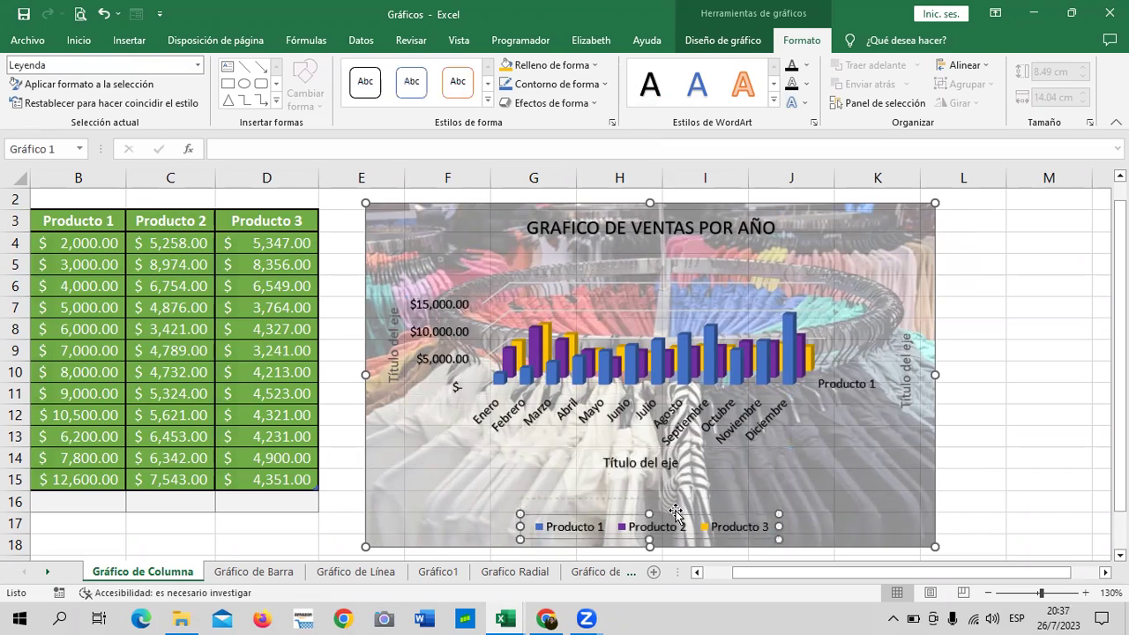
left_click_drag(648, 512, 649, 499)
left_click_drag(780, 518, 806, 519)
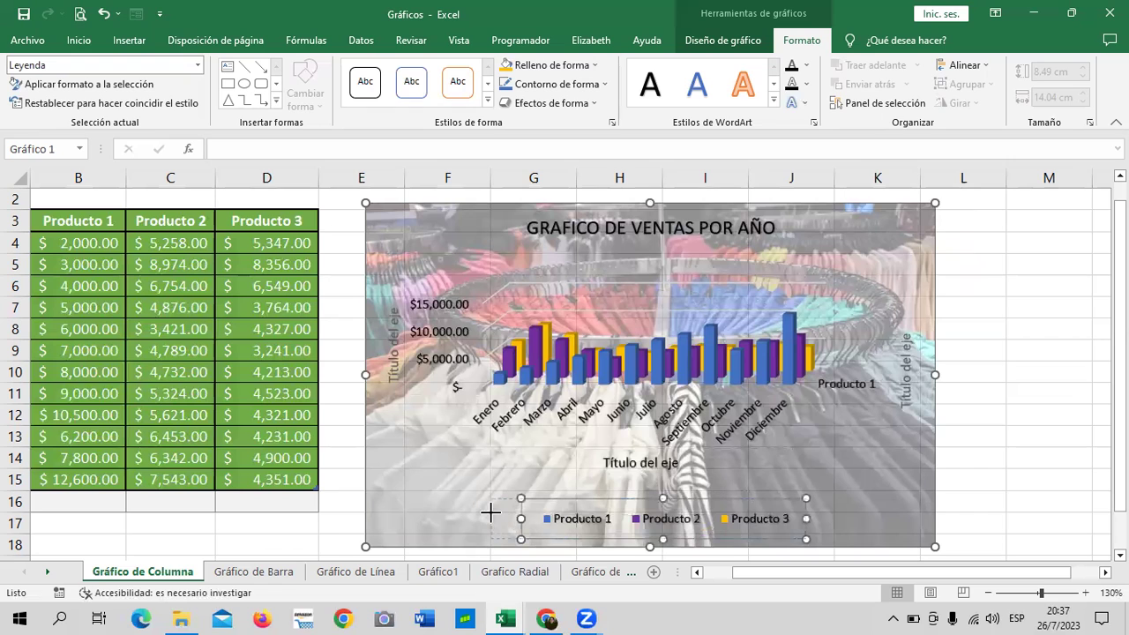
left_click_drag(523, 521, 491, 518)
left_click(910, 480)
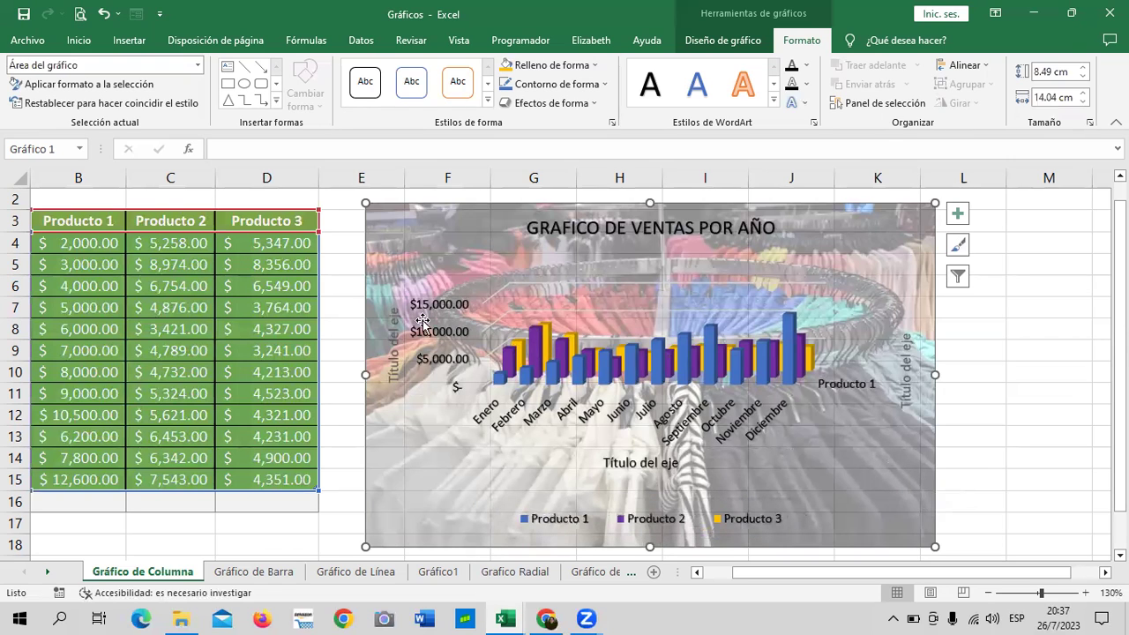
Delete the horizontal, depth and vertical 'Título del eje' axis titles.
left_click(395, 362)
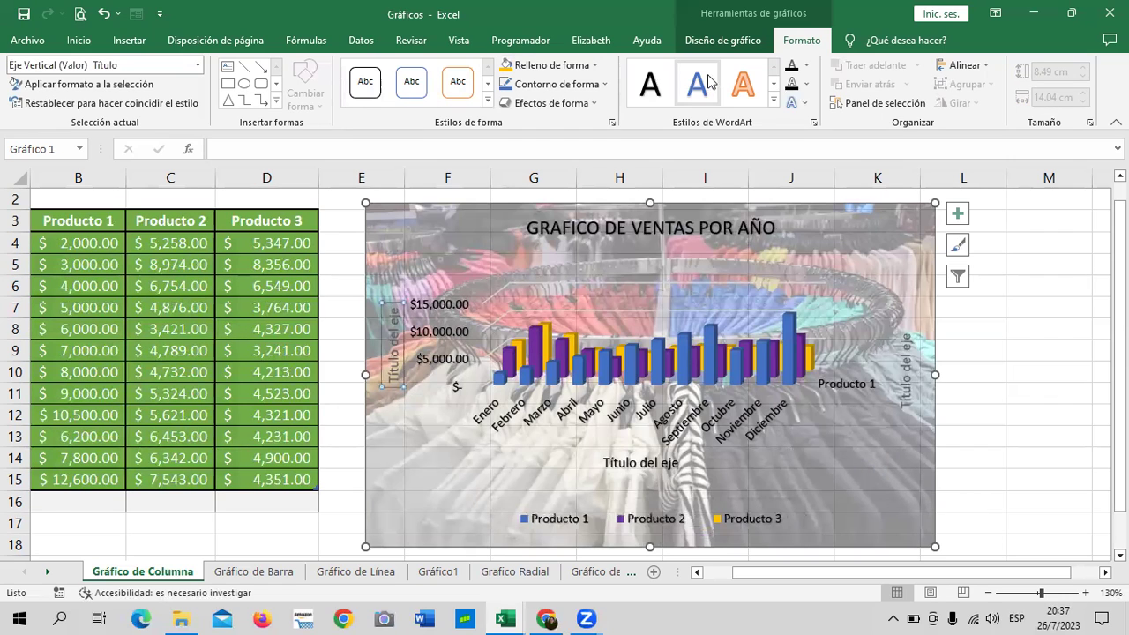
left_click(903, 378)
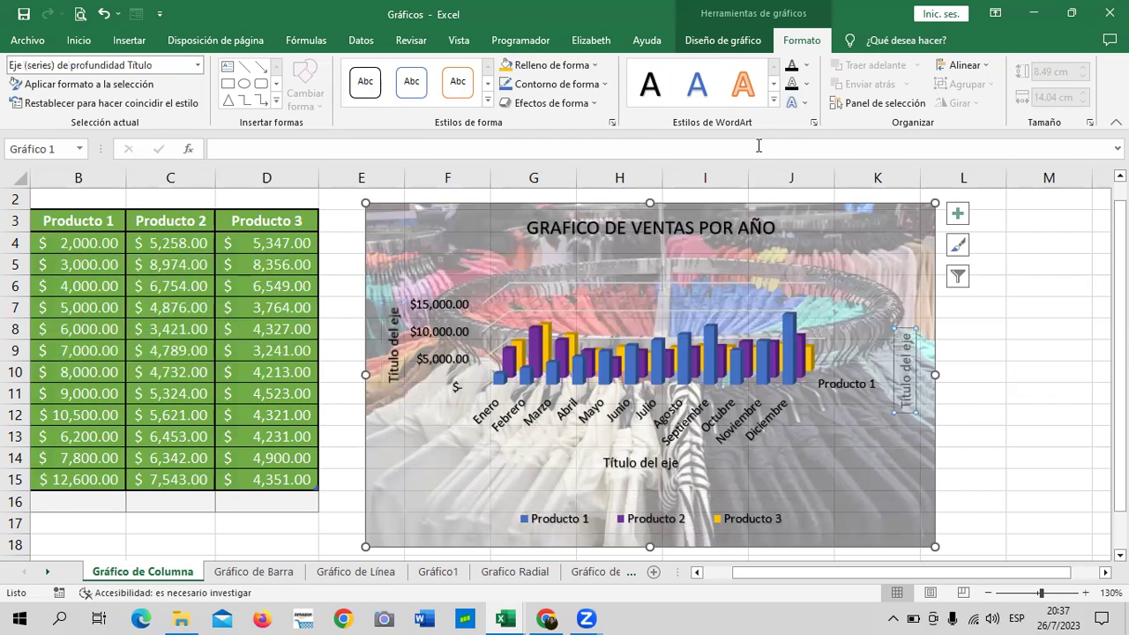
left_click(762, 381)
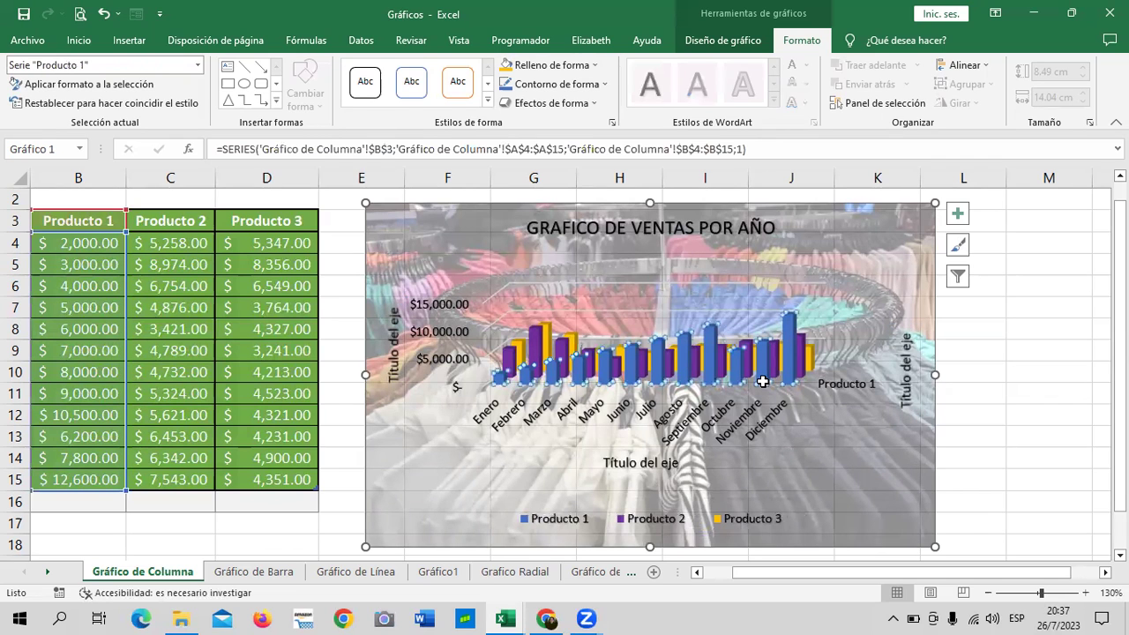
left_click(655, 460)
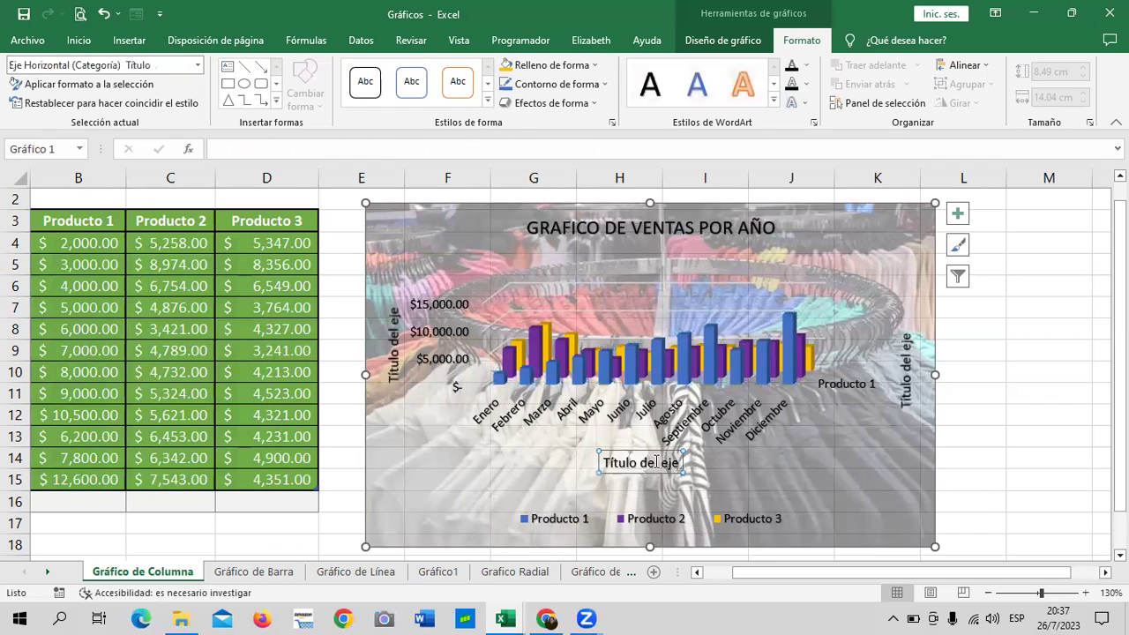
key("Delete")
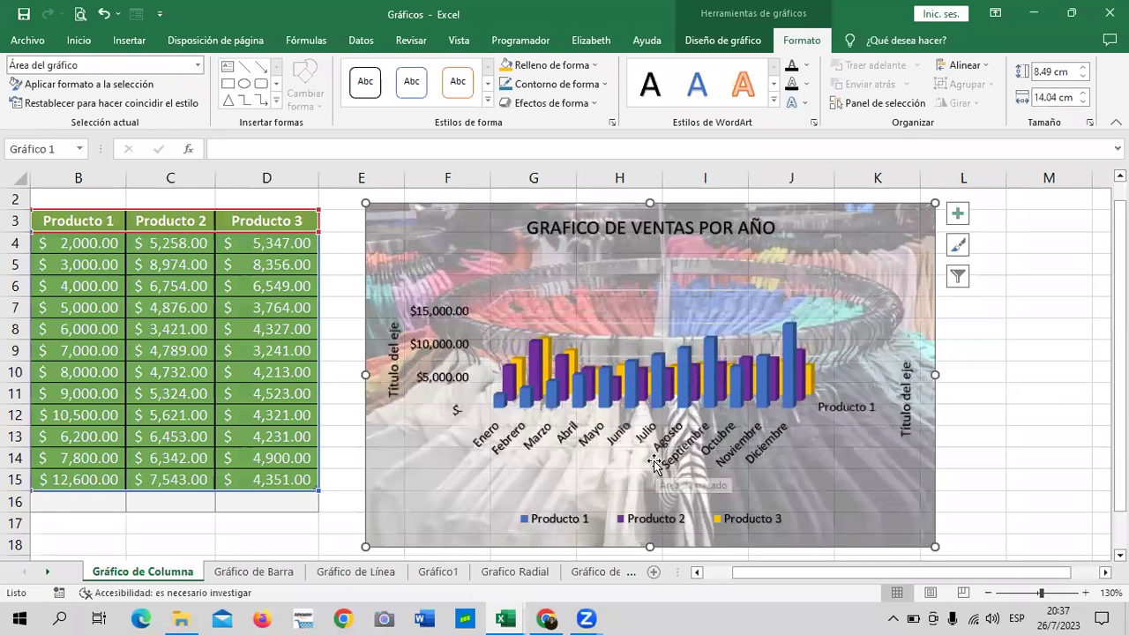
left_click(906, 420)
key("Delete")
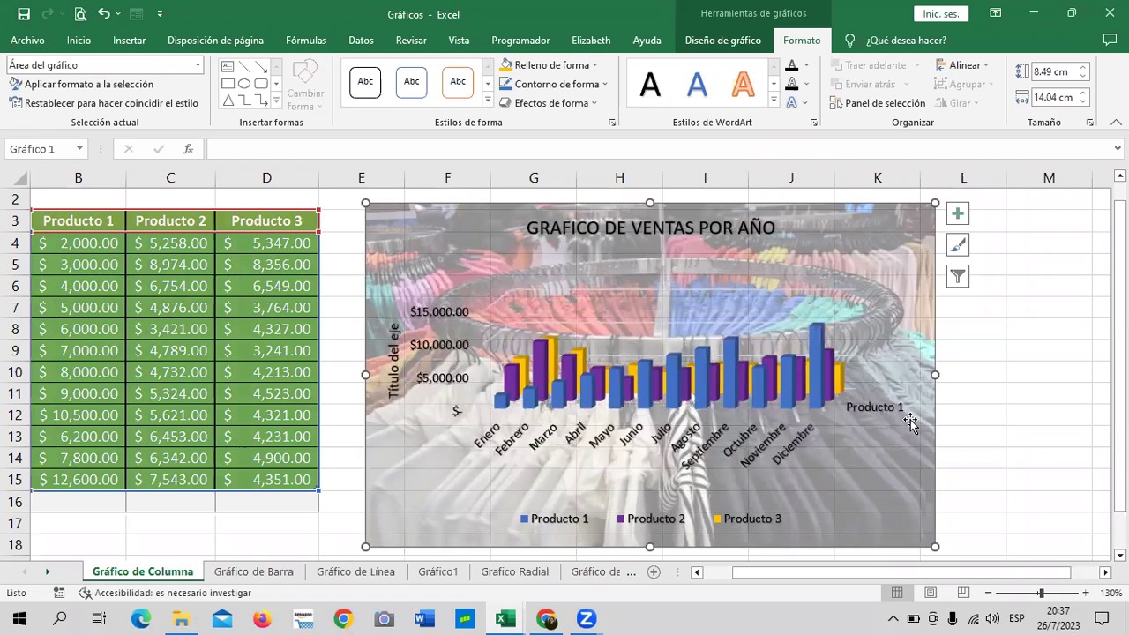
left_click(395, 357)
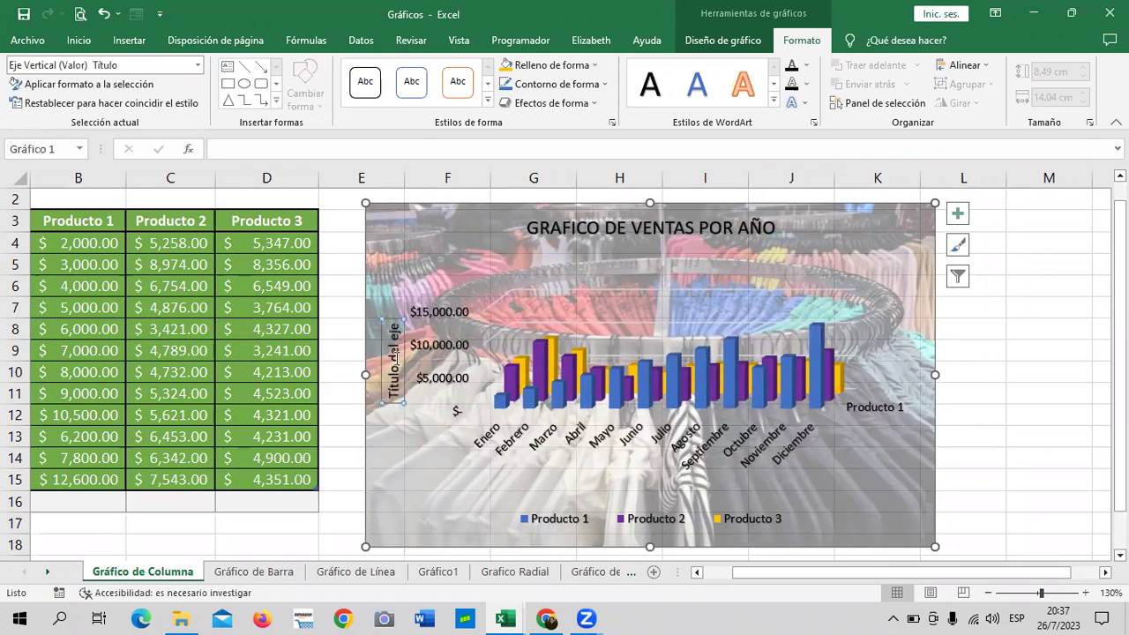
key("Delete")
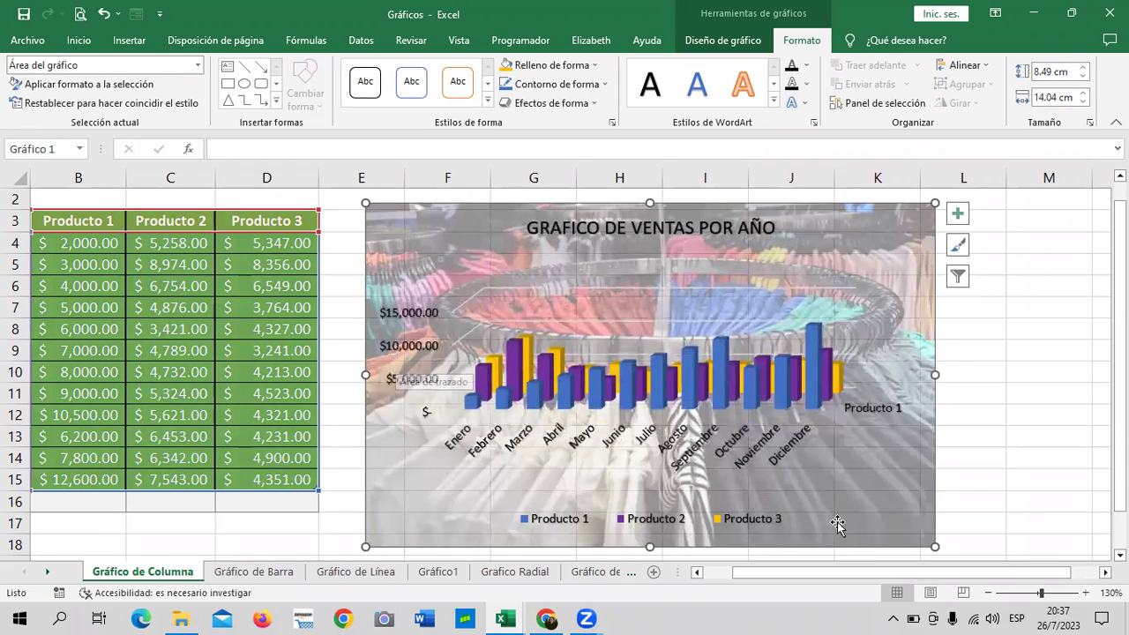
Move the chart title slightly lower and select the depth-axis label.
left_click(868, 492)
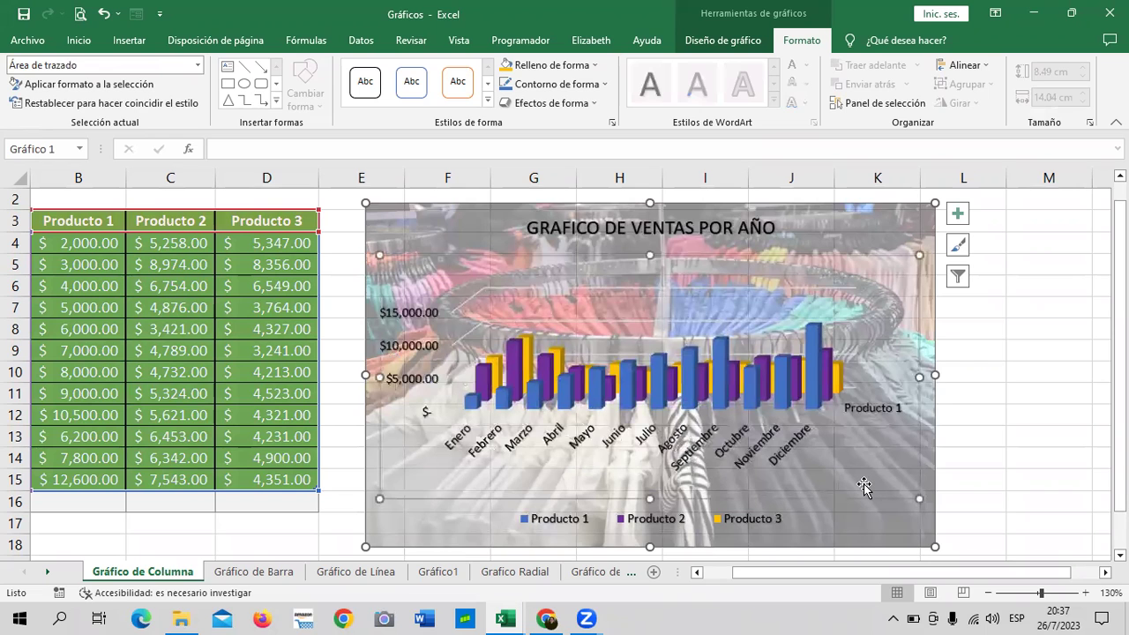
left_click(684, 227)
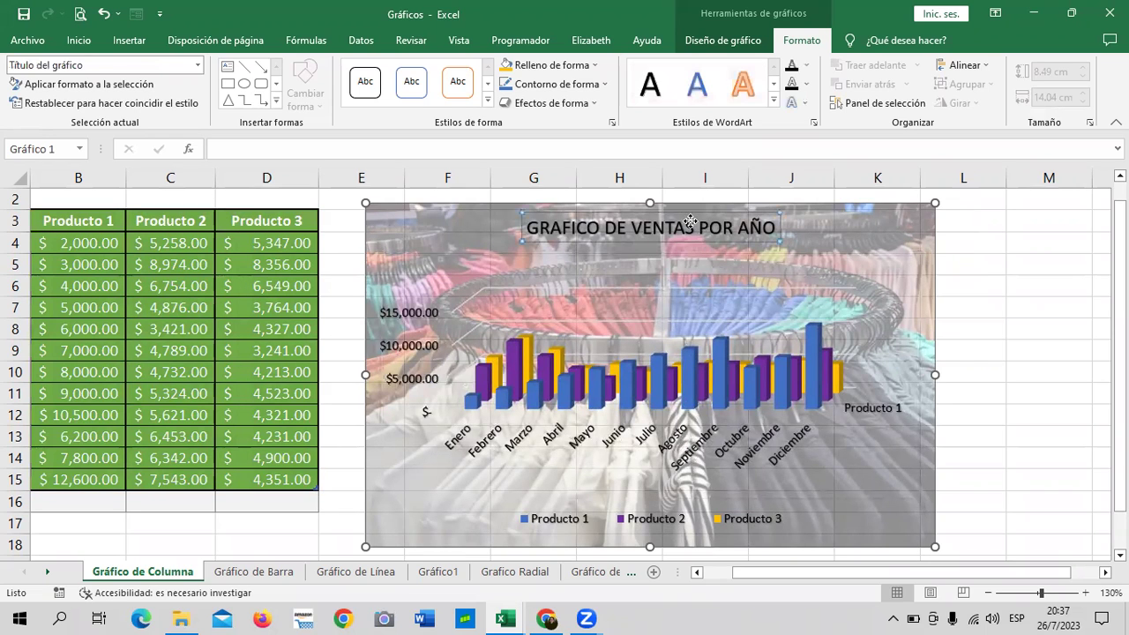
left_click_drag(691, 221, 691, 228)
left_click(868, 459)
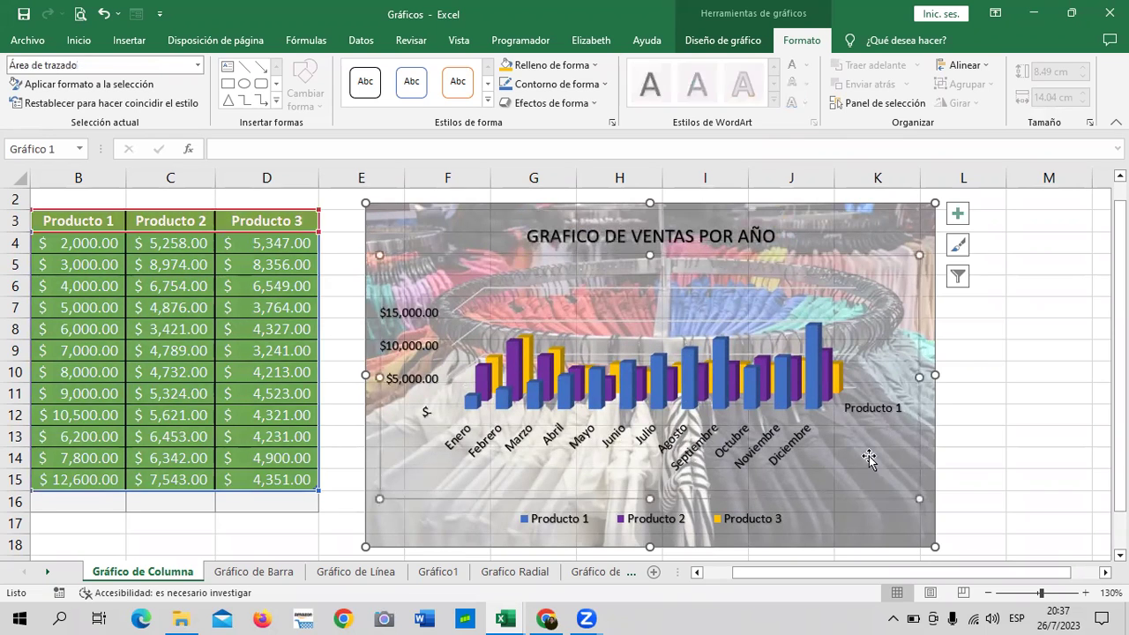
left_click(866, 409)
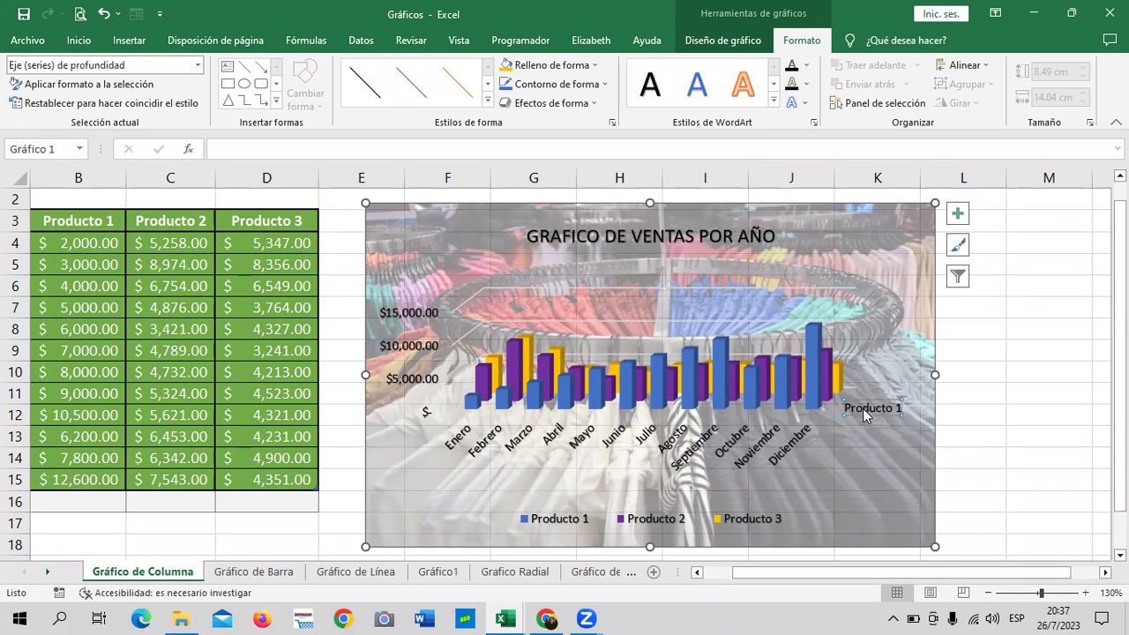
Delete the Producto 1 depth-axis label and reselect the whole chart.
key("Delete")
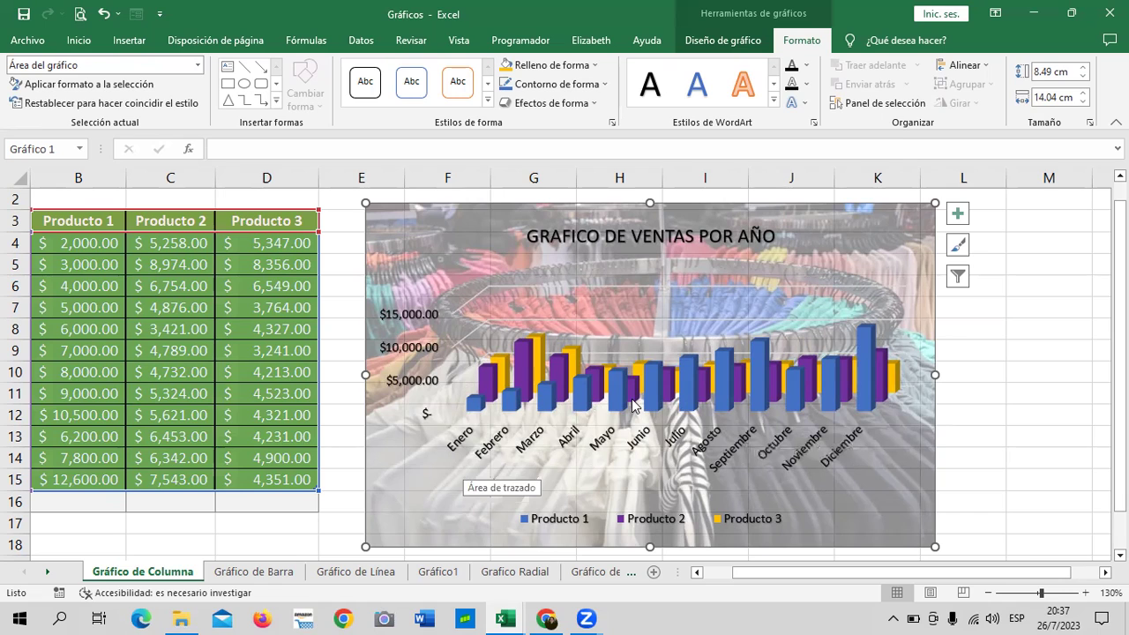
left_click(714, 390)
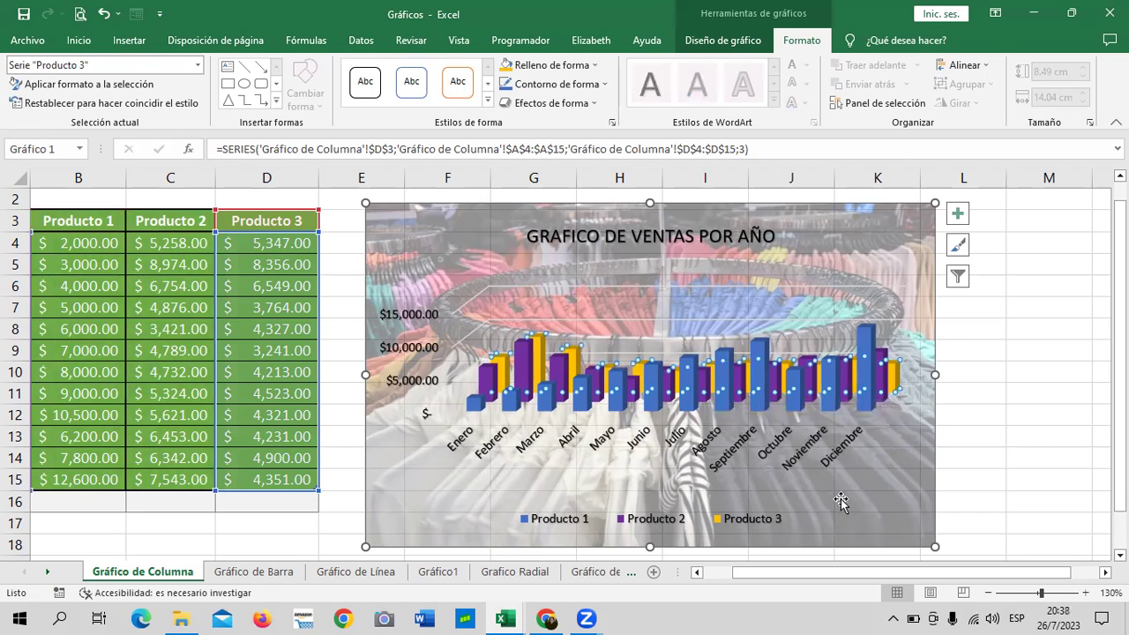
left_click(874, 513)
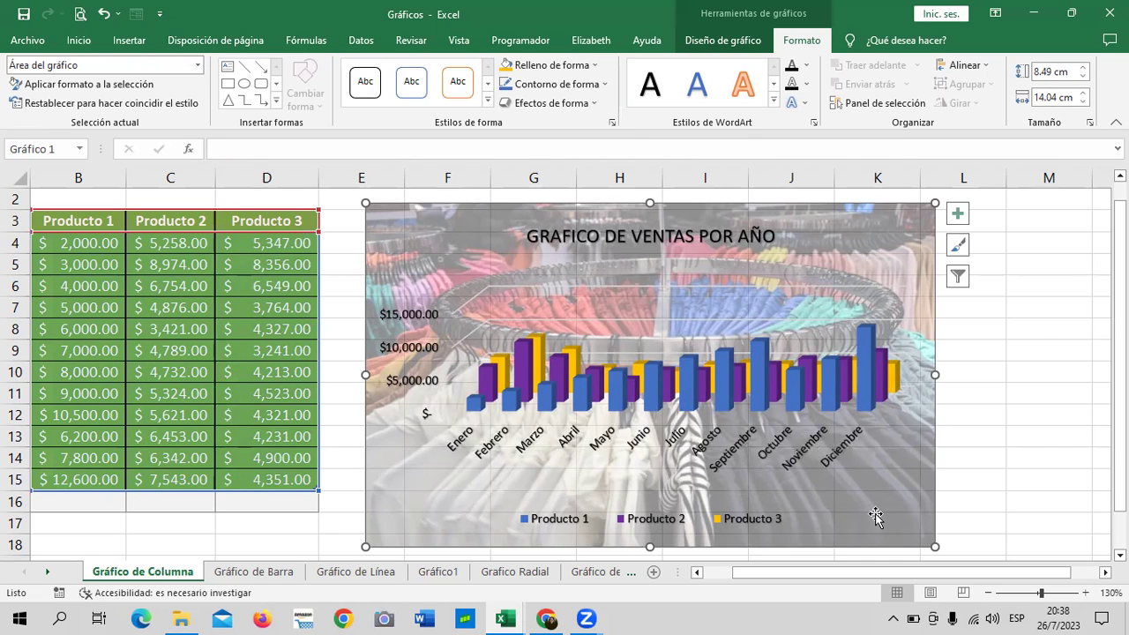
Raise the chart's clothing-rack background transparency from 55% to 65%.
double_click(886, 251)
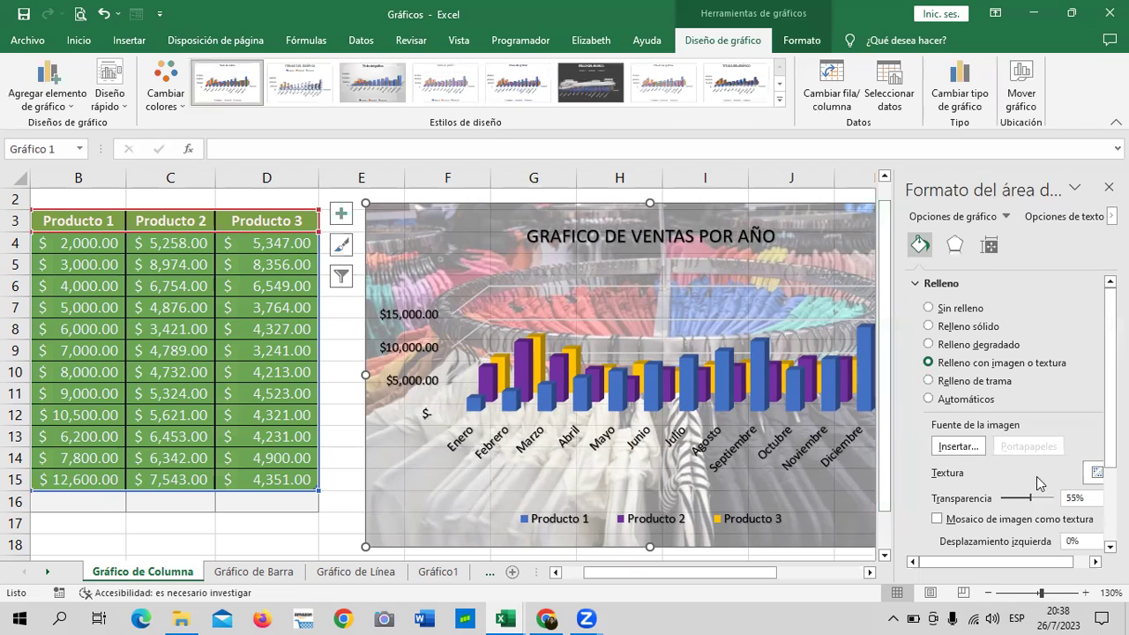
left_click_drag(1043, 502, 1045, 501)
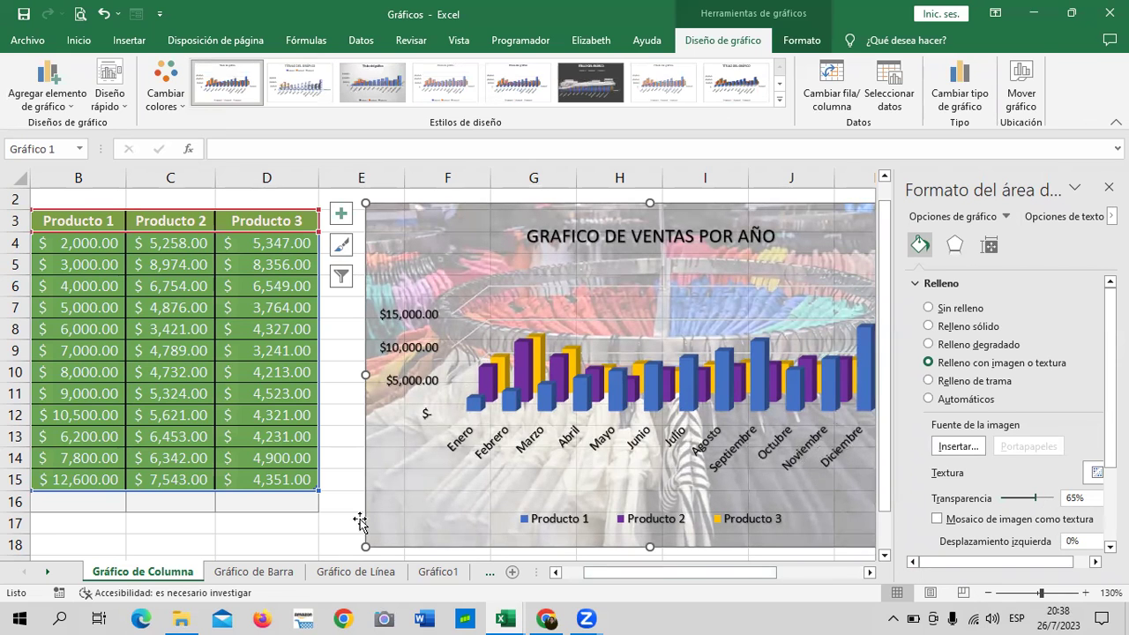
left_click(328, 527)
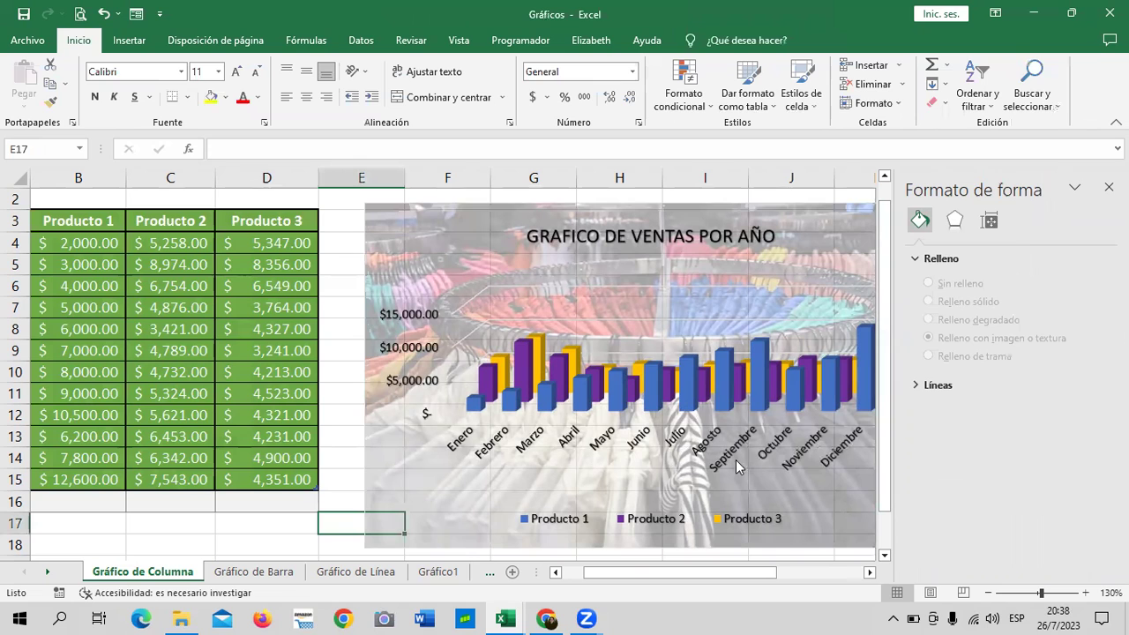
Close the Formato de forma pane, reselect the whole chart area, and show the Diseño de gráfico options.
left_click(1109, 187)
left_click(1075, 311)
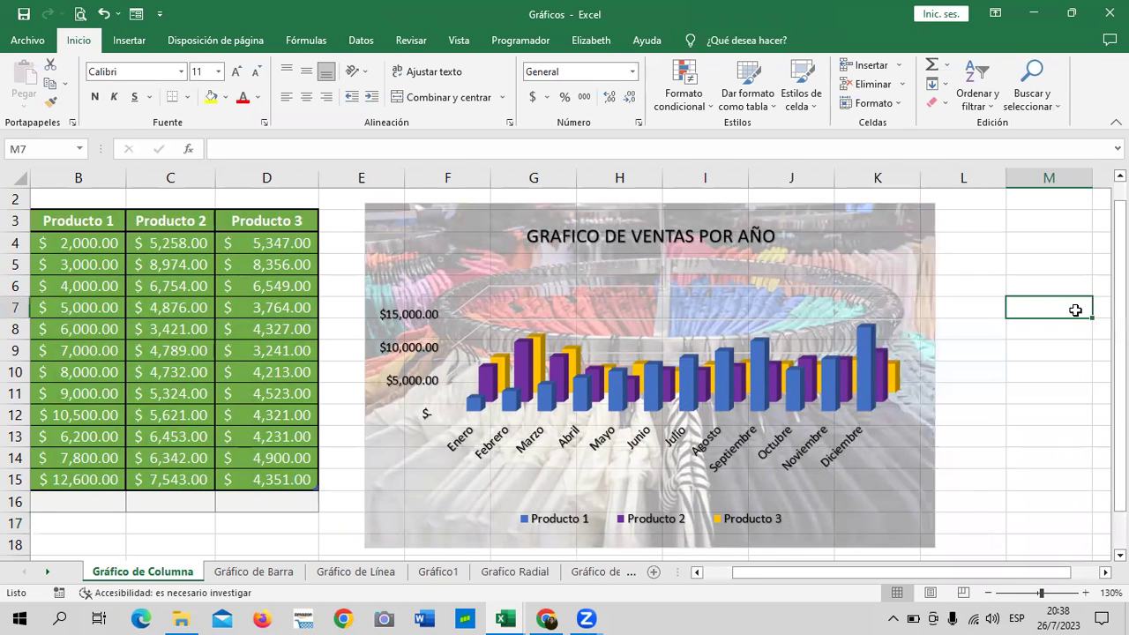
left_click(730, 240)
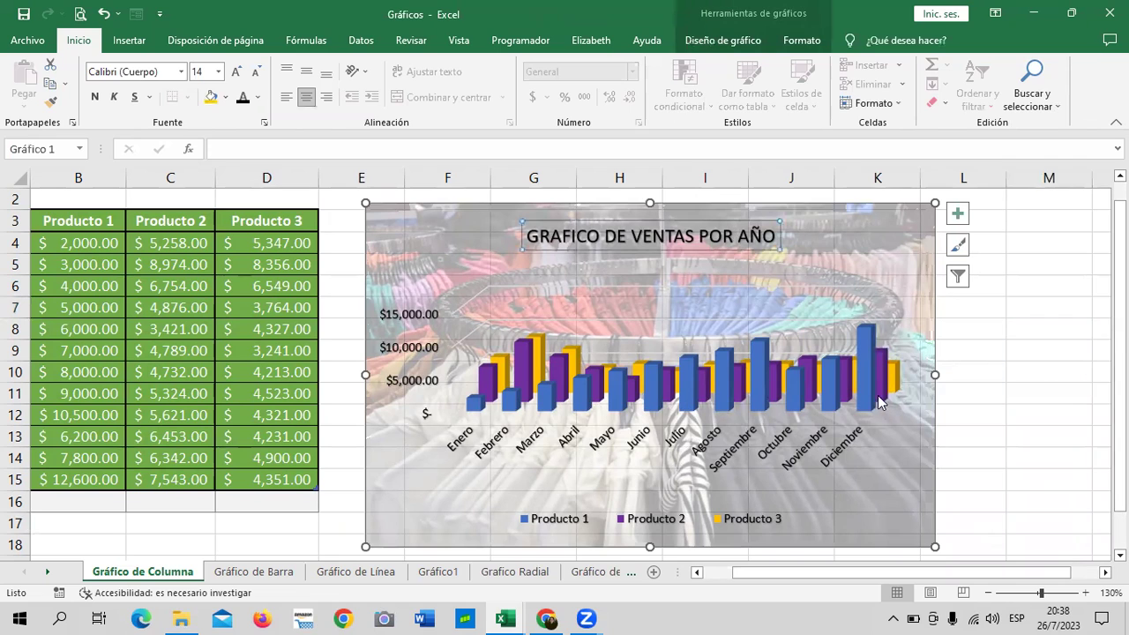
left_click(892, 468)
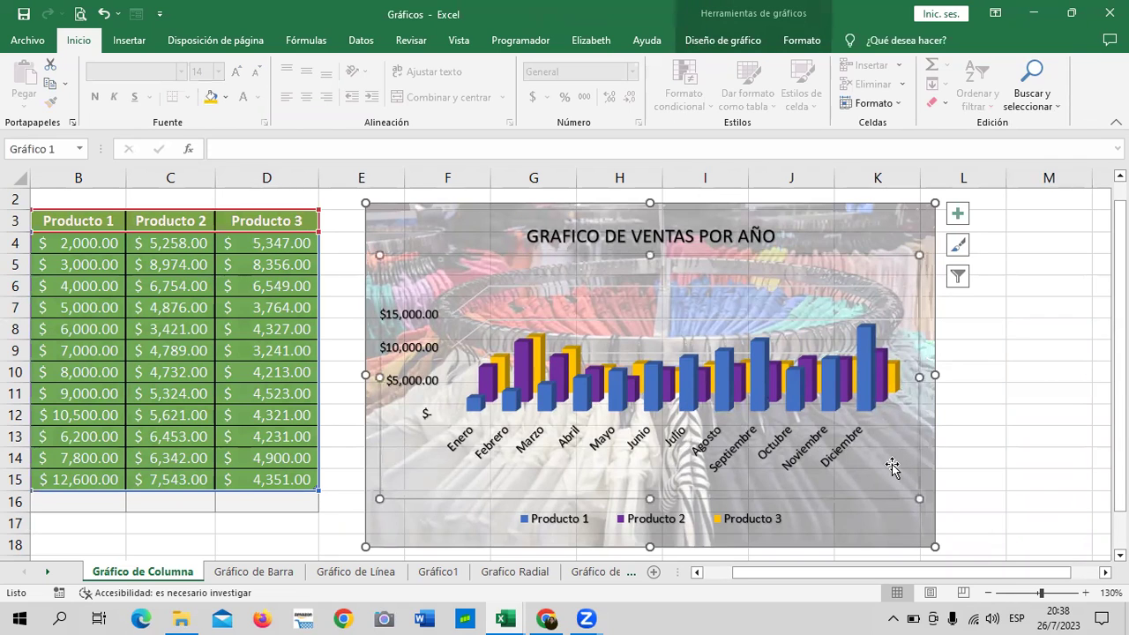
left_click(880, 210)
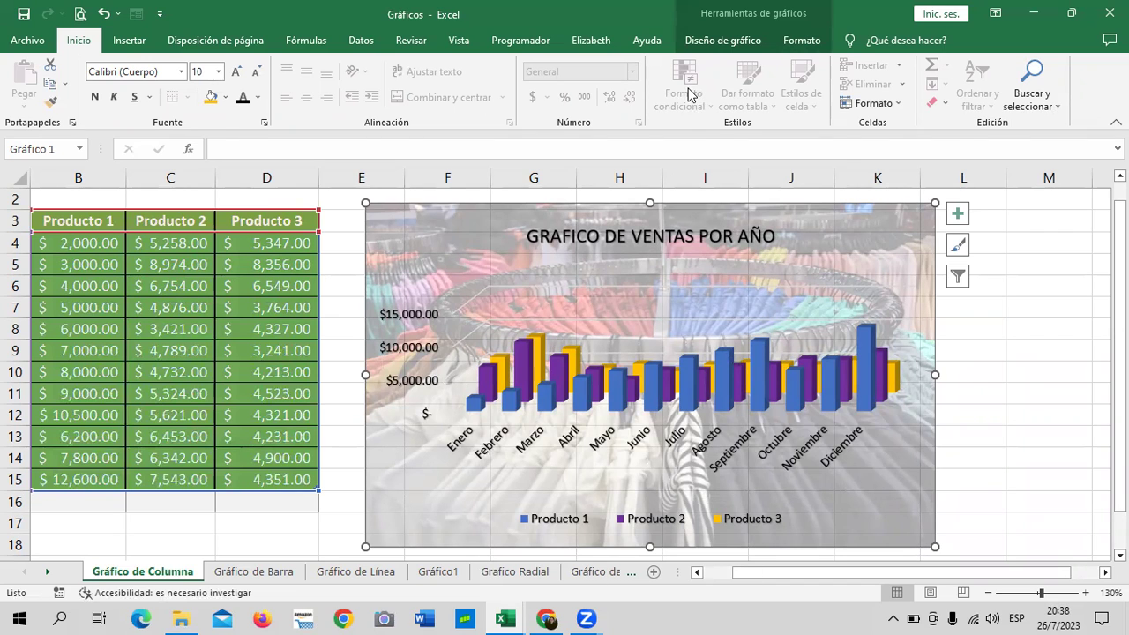
left_click(708, 43)
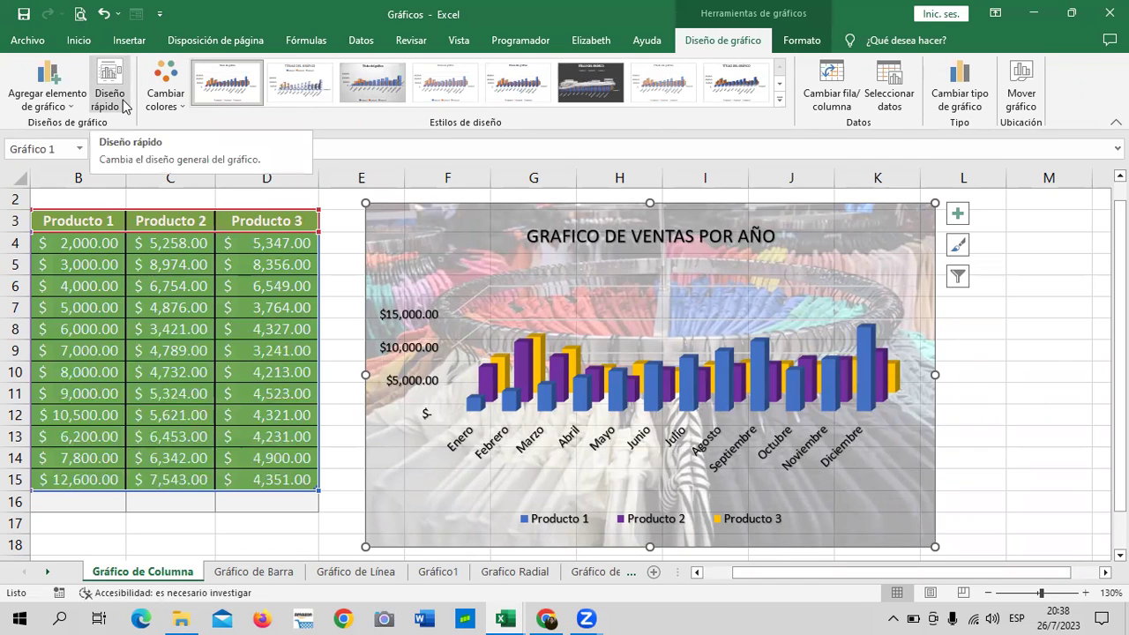
Try quick layout Diseño 10 and delete its stray Producto 1 depth-axis label.
left_click(125, 107)
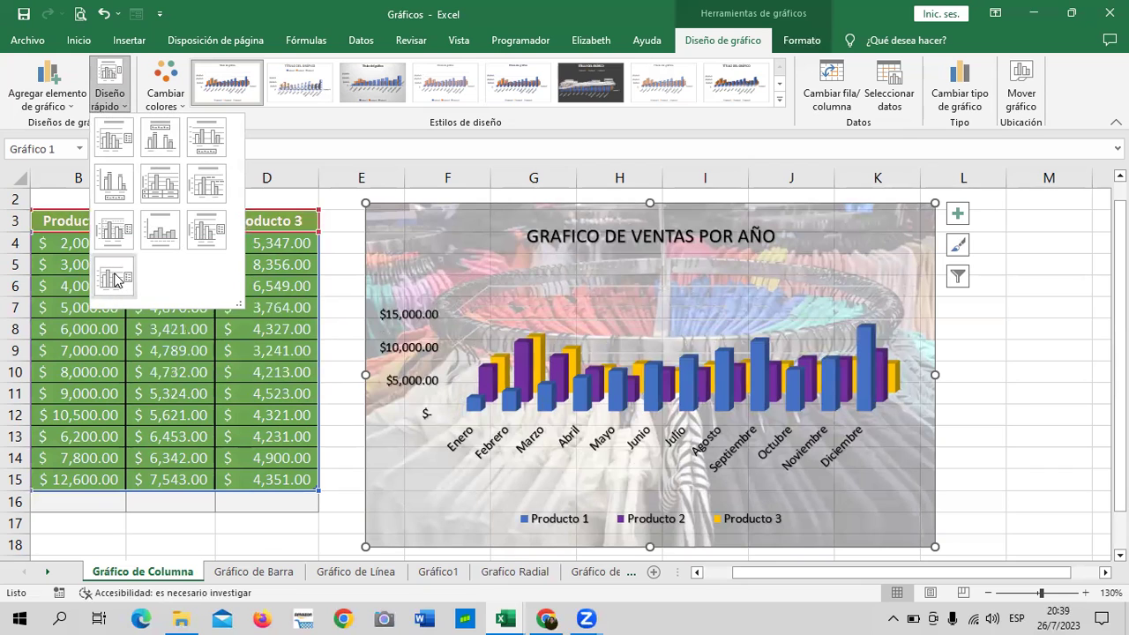
left_click(116, 278)
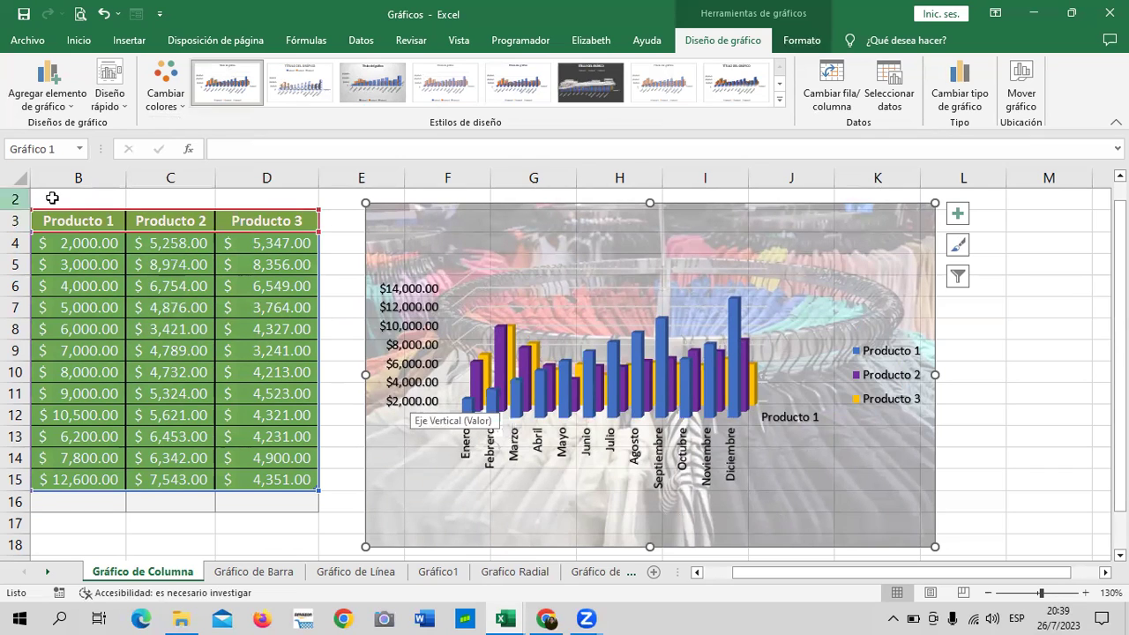
left_click(408, 404)
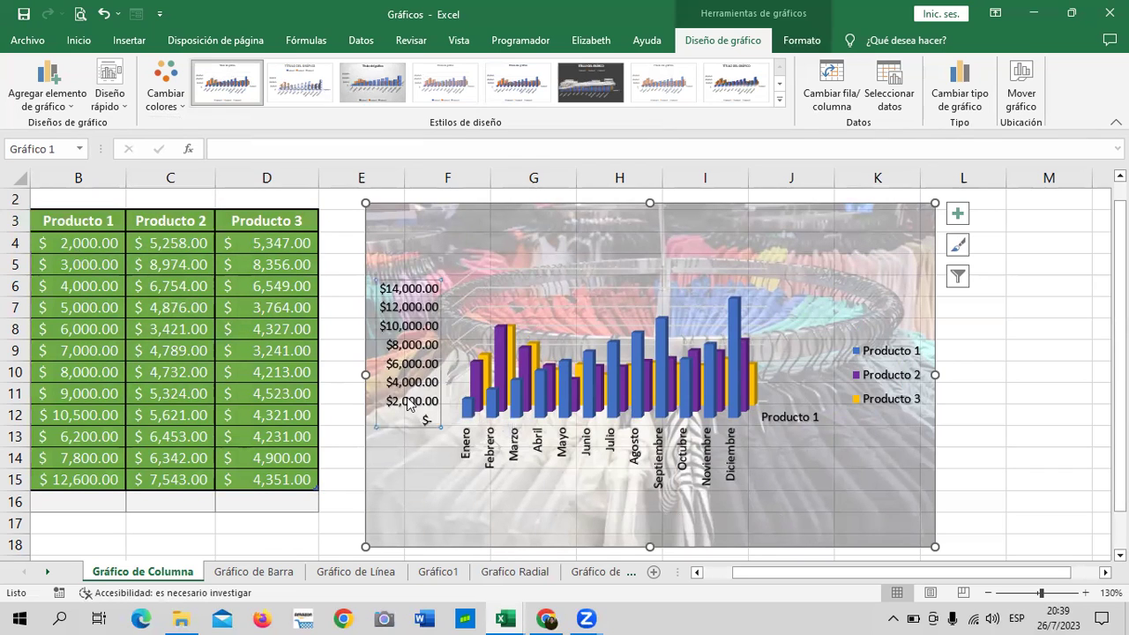
left_click(805, 420)
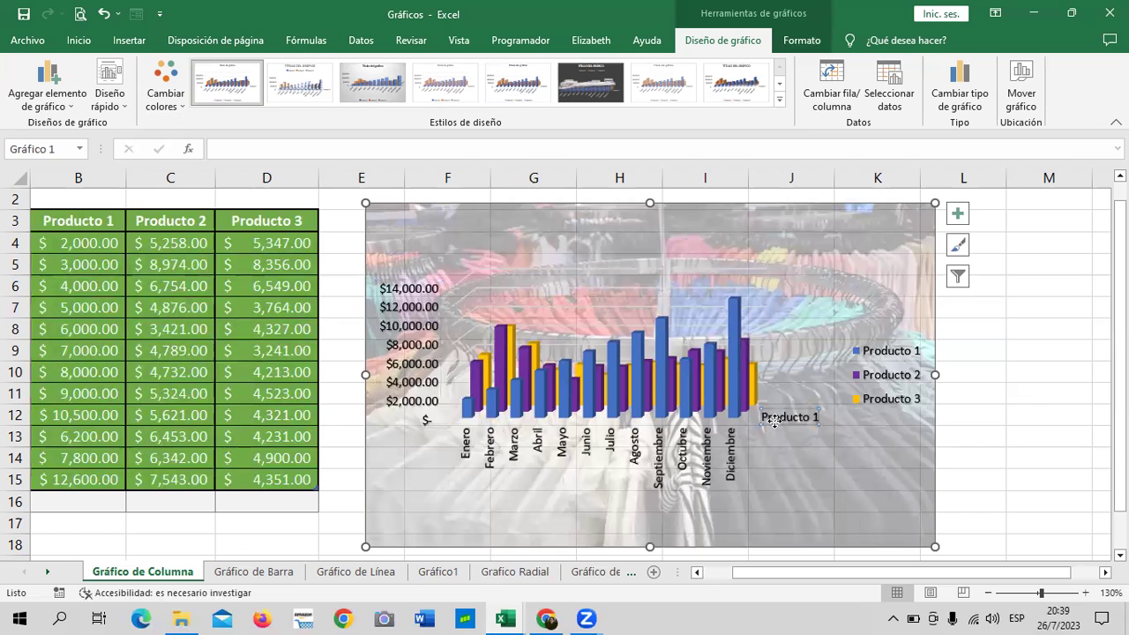
key("Delete")
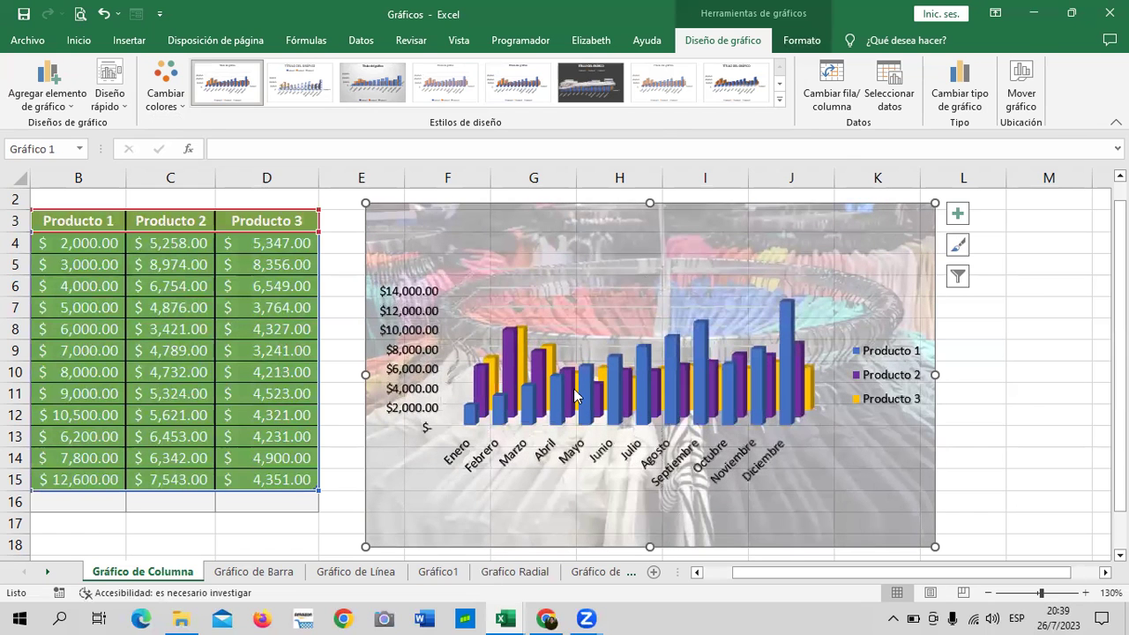
Try Diseño 9, remove its title, then settle on Diseño 2 with top legend and value labels.
left_click(115, 101)
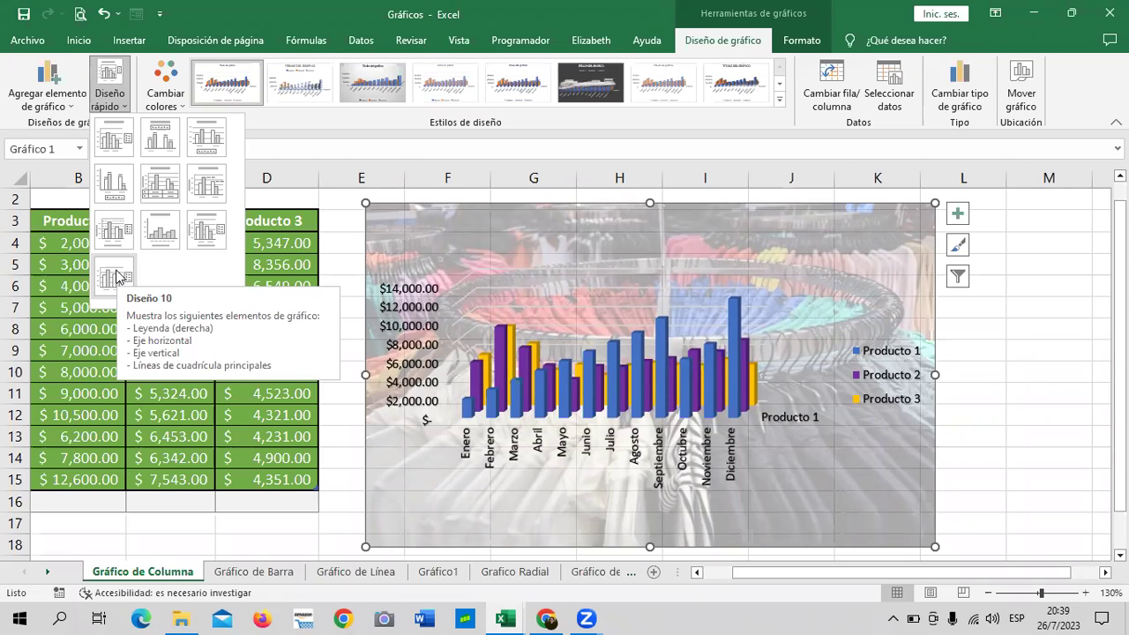
left_click(211, 231)
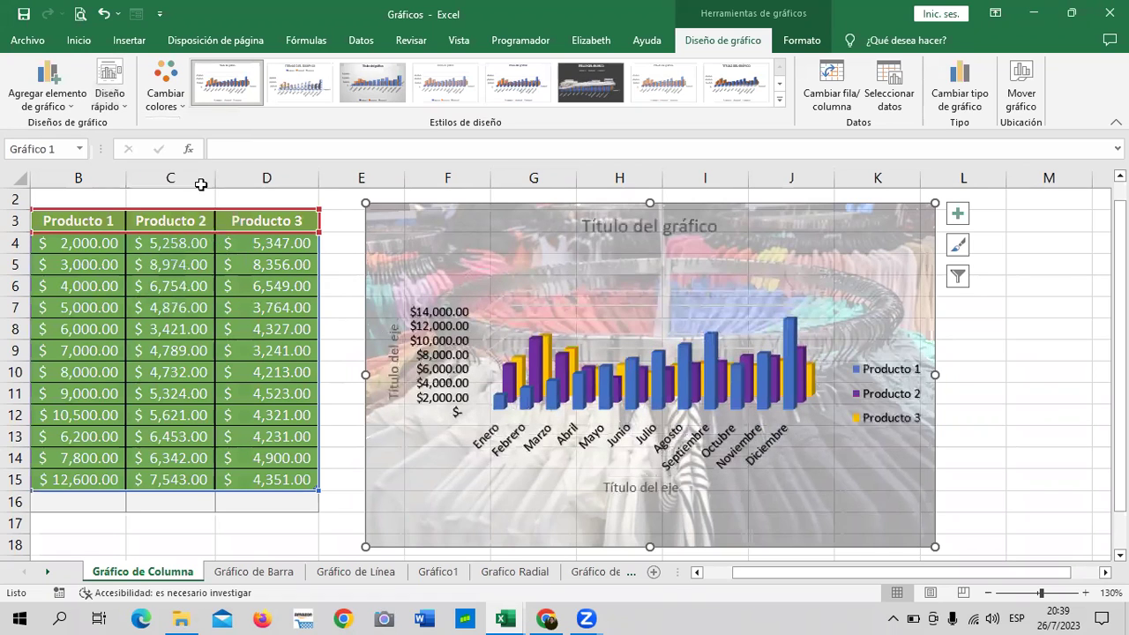
left_click(109, 97)
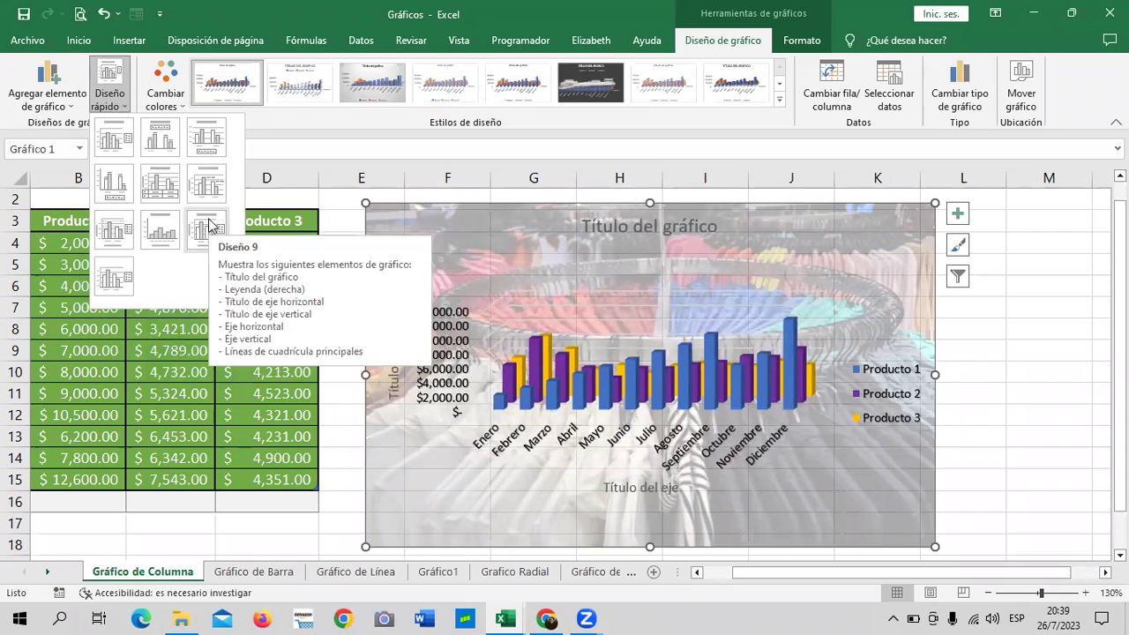
left_click(637, 229)
left_click(674, 229)
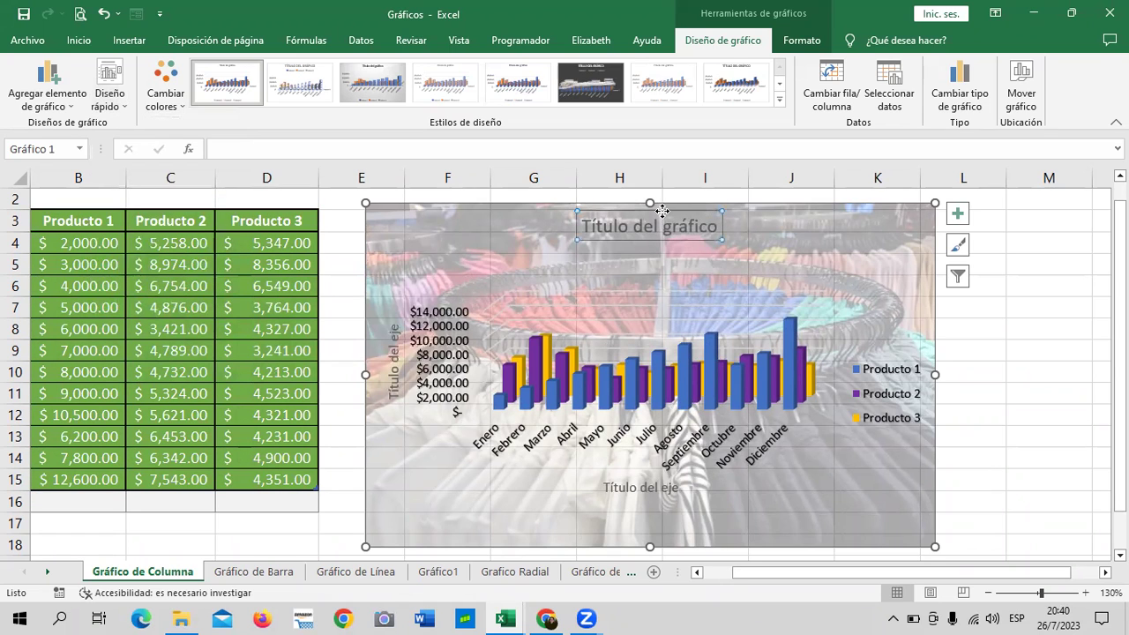
key("Delete")
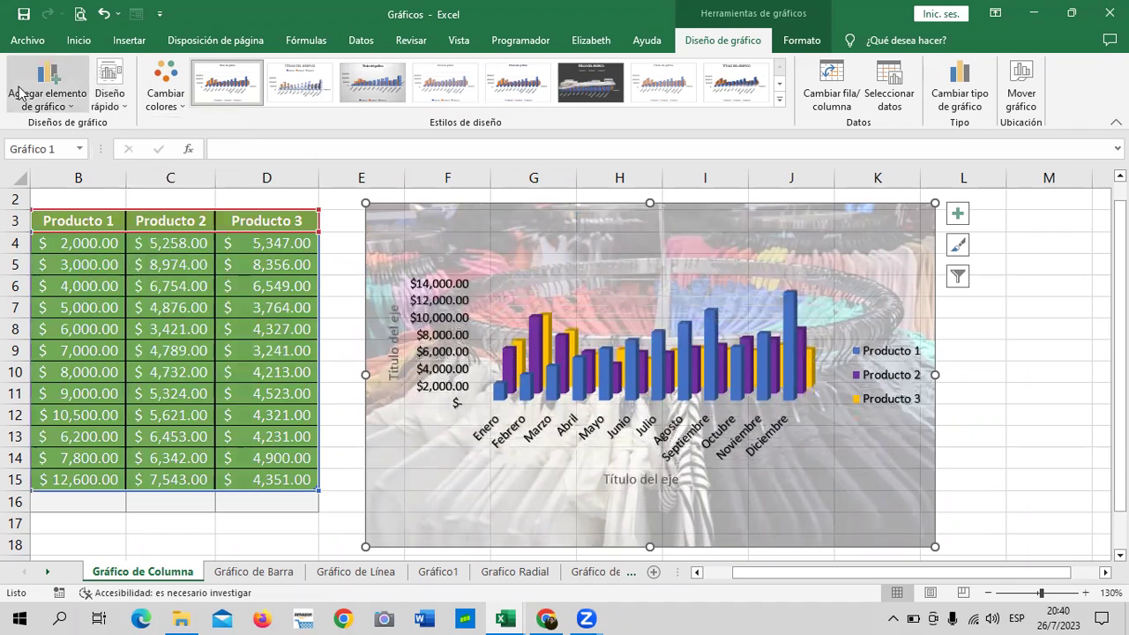
left_click(124, 104)
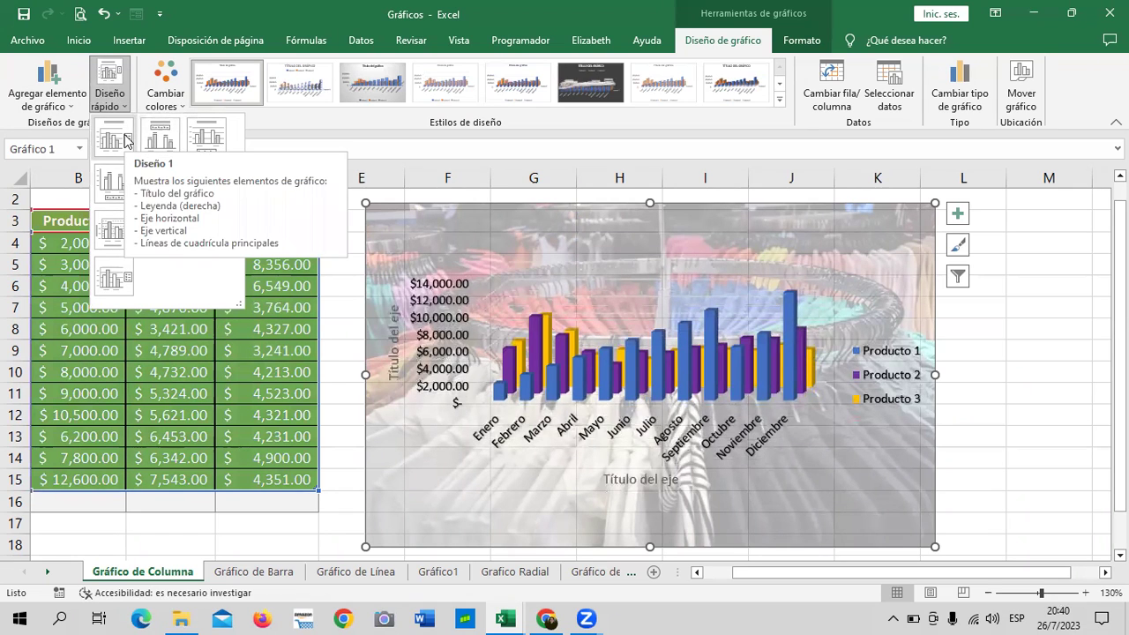
left_click(161, 139)
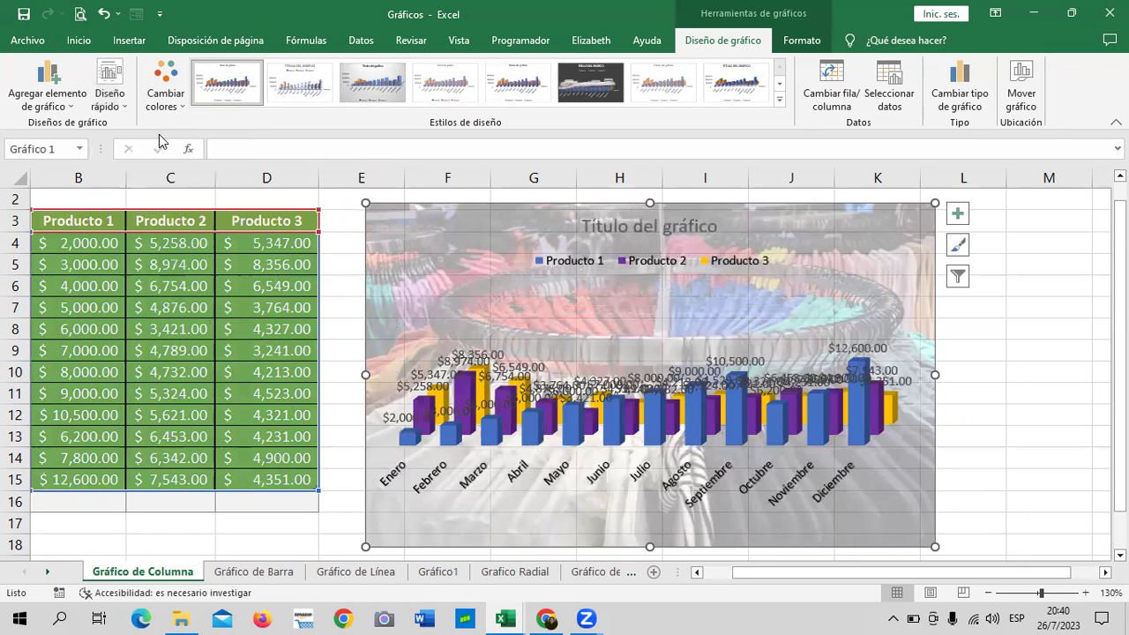
Try quick layouts with a bottom legend, a data table, and data callouts with rotated months.
left_click(107, 103)
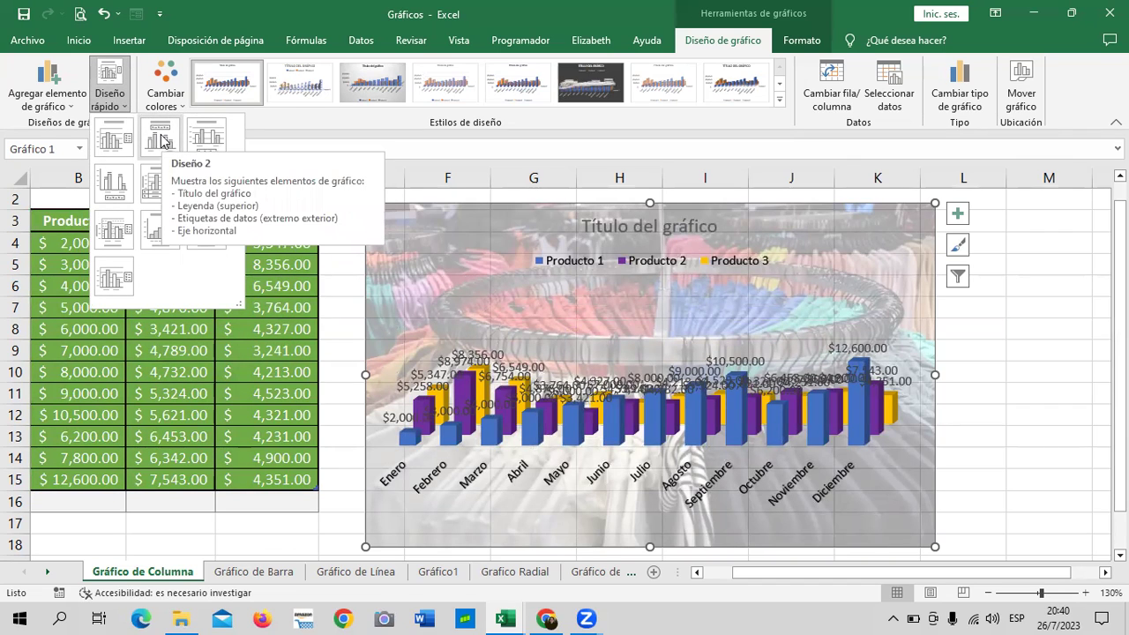
left_click(206, 136)
left_click(108, 99)
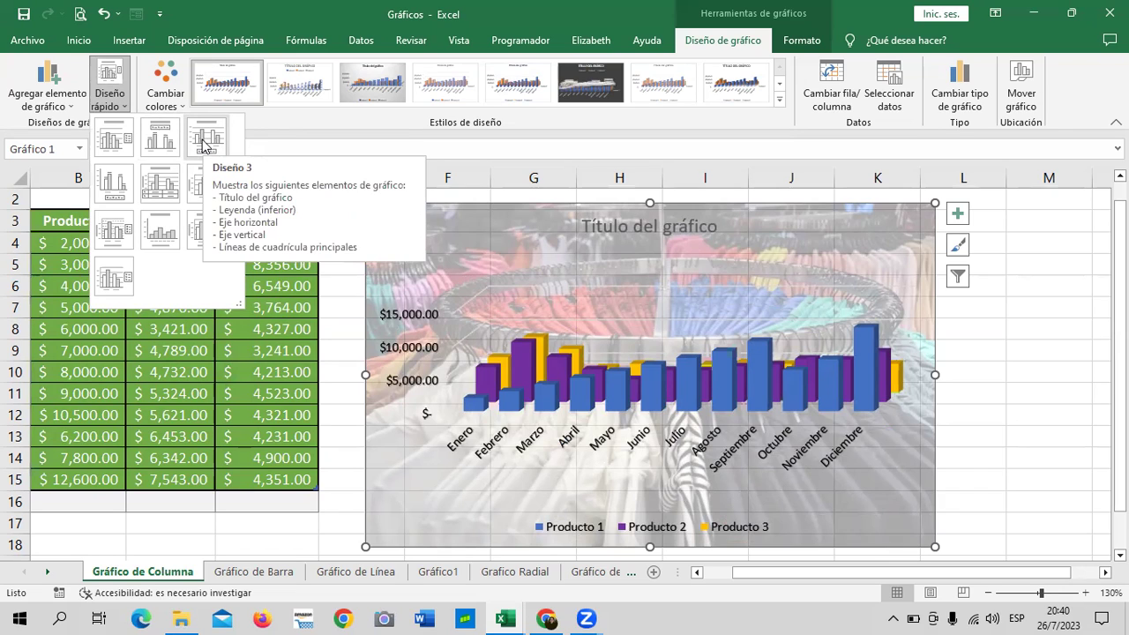
left_click(161, 185)
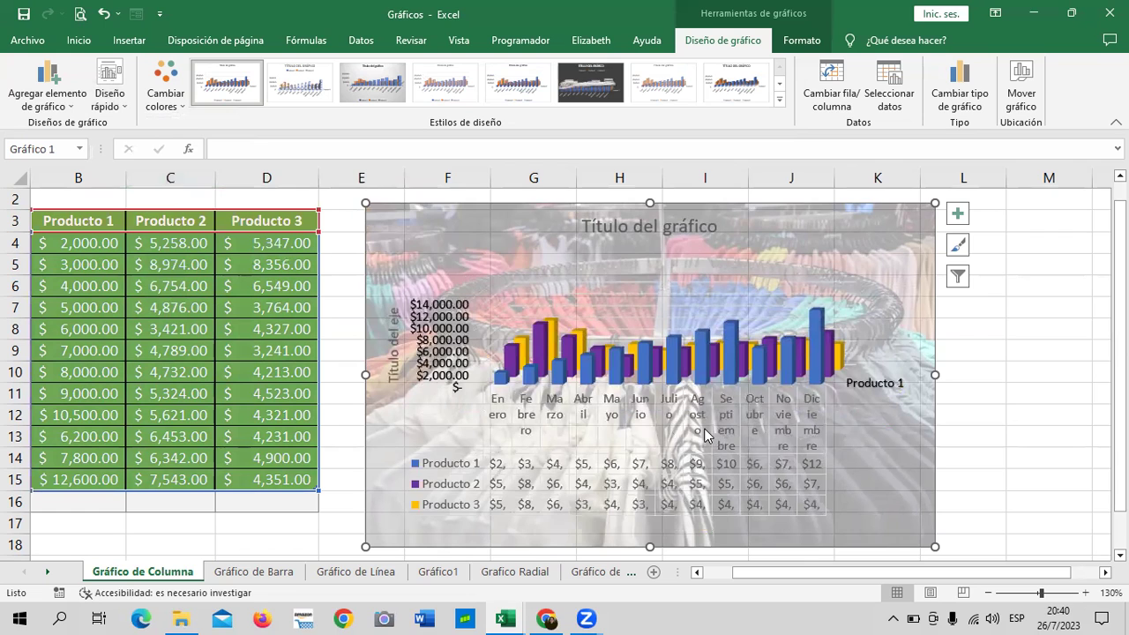
left_click(116, 104)
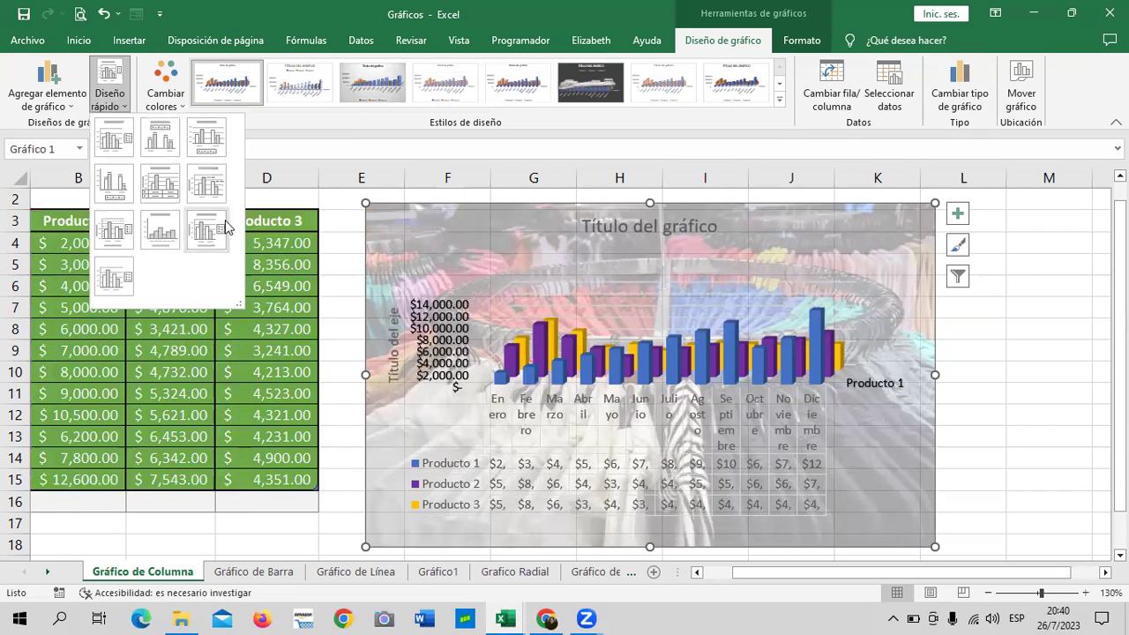
left_click(208, 192)
Apply the right-legend, no-title layout and delete the stray Producto 1 axis label.
left_click(119, 104)
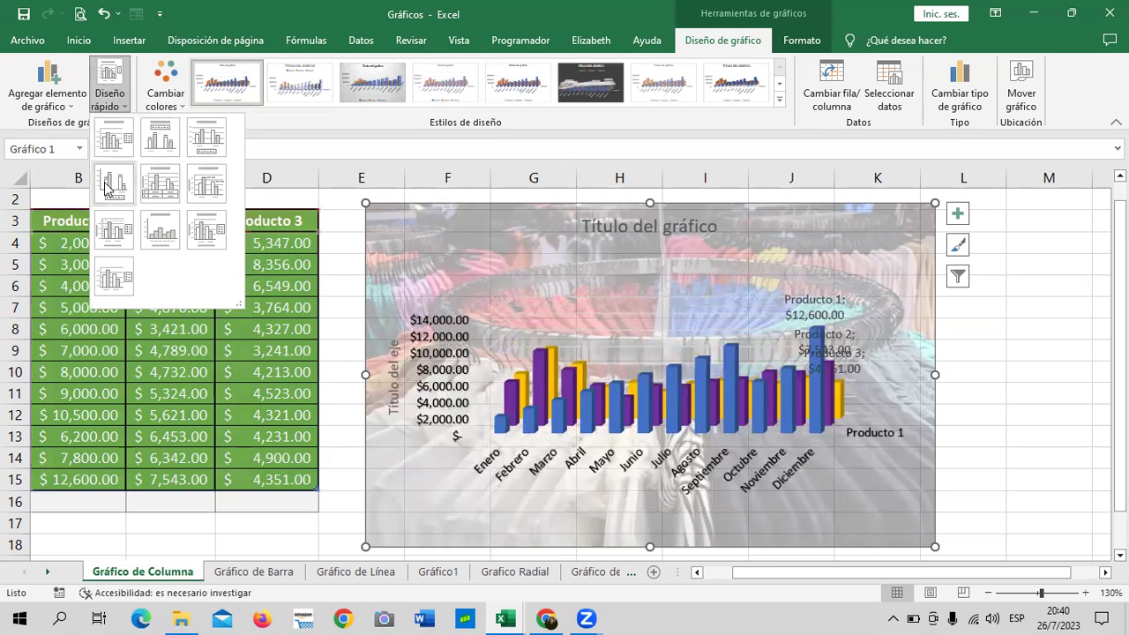
left_click(105, 280)
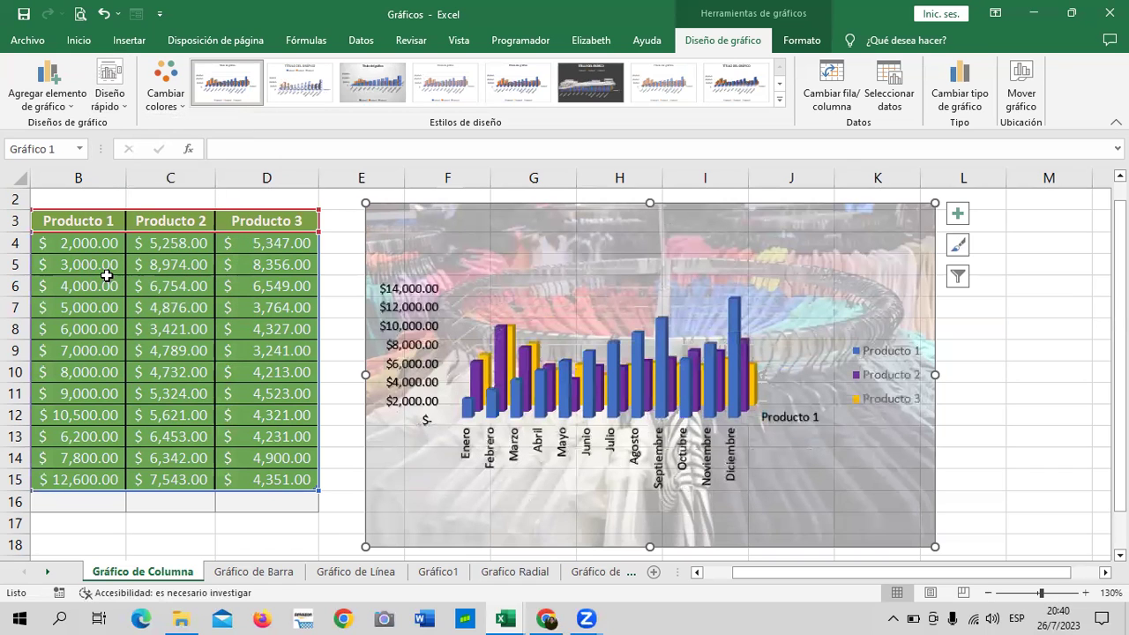
left_click(794, 416)
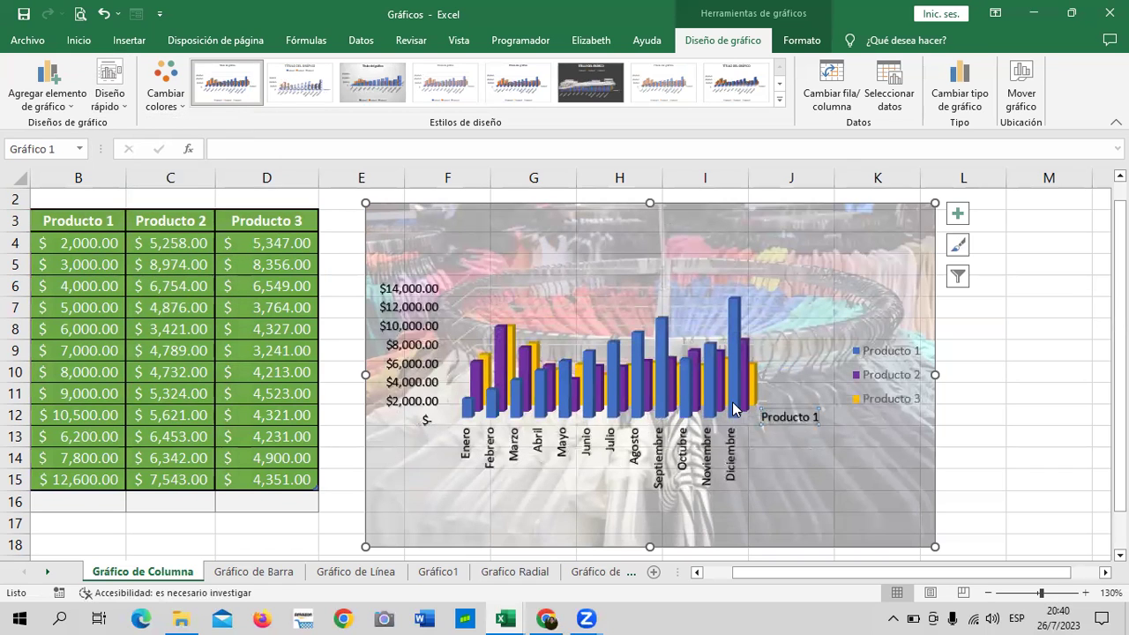
key("Delete")
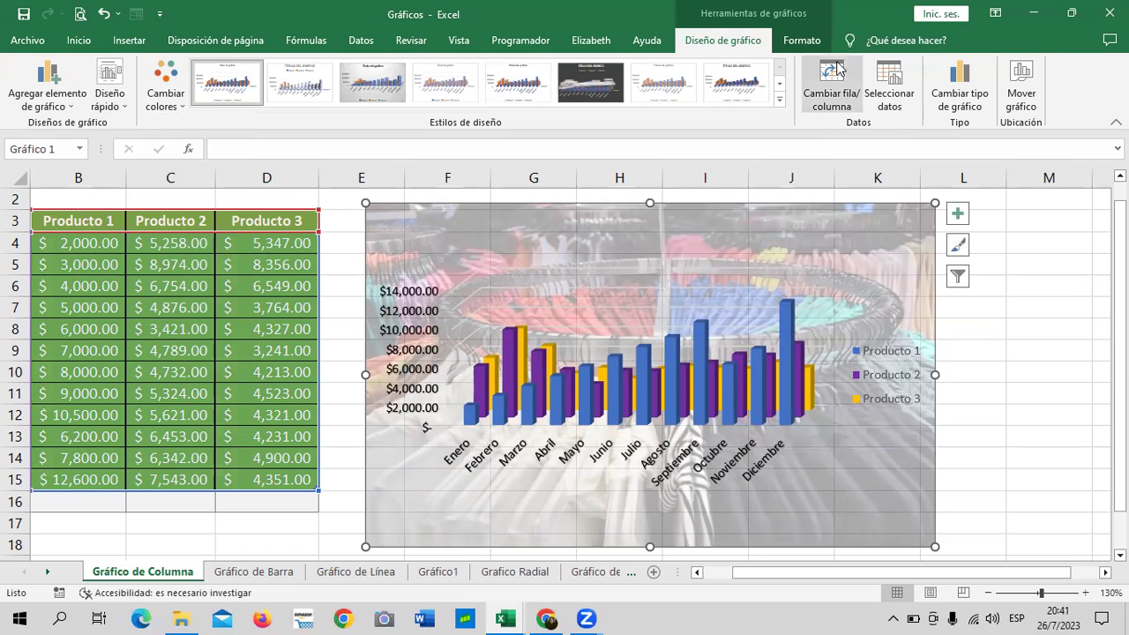
left_click(888, 85)
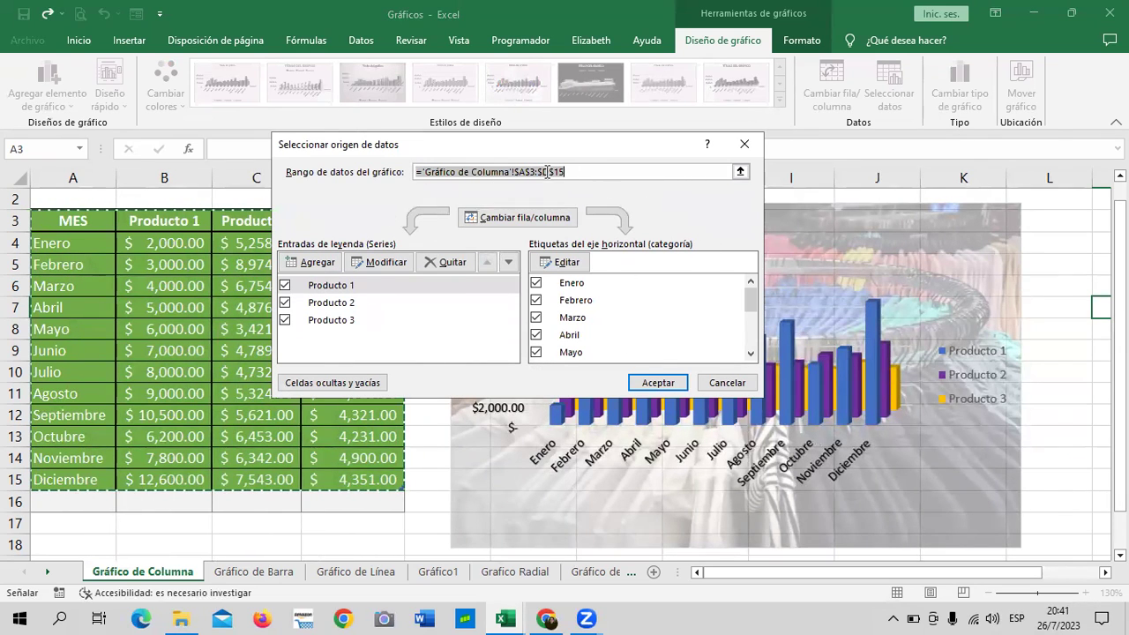
left_click(501, 222)
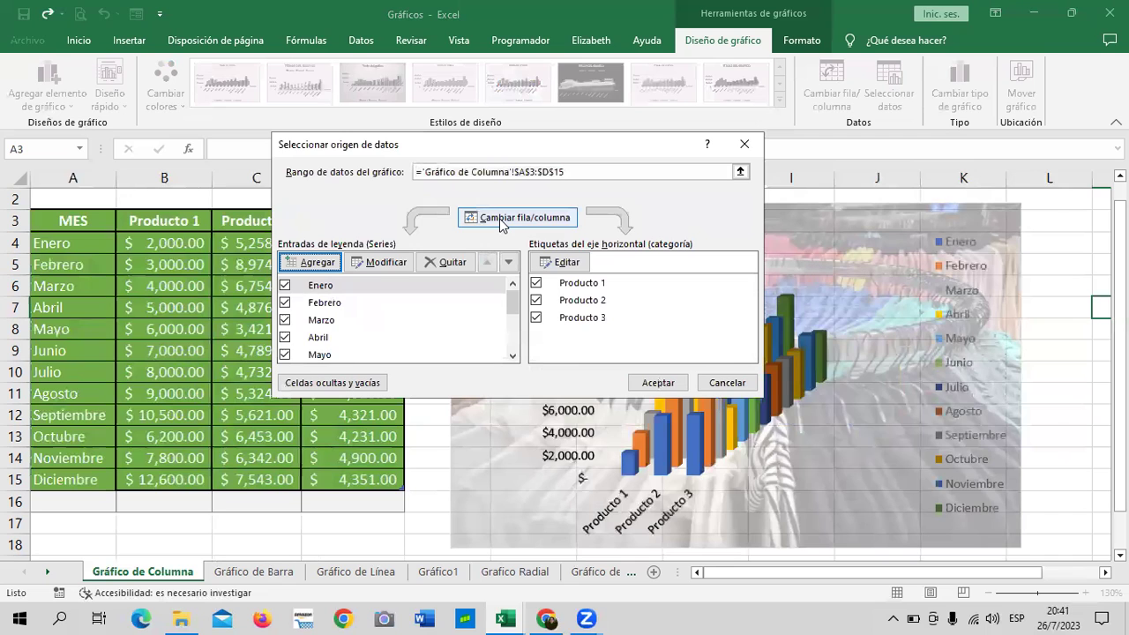
left_click(653, 383)
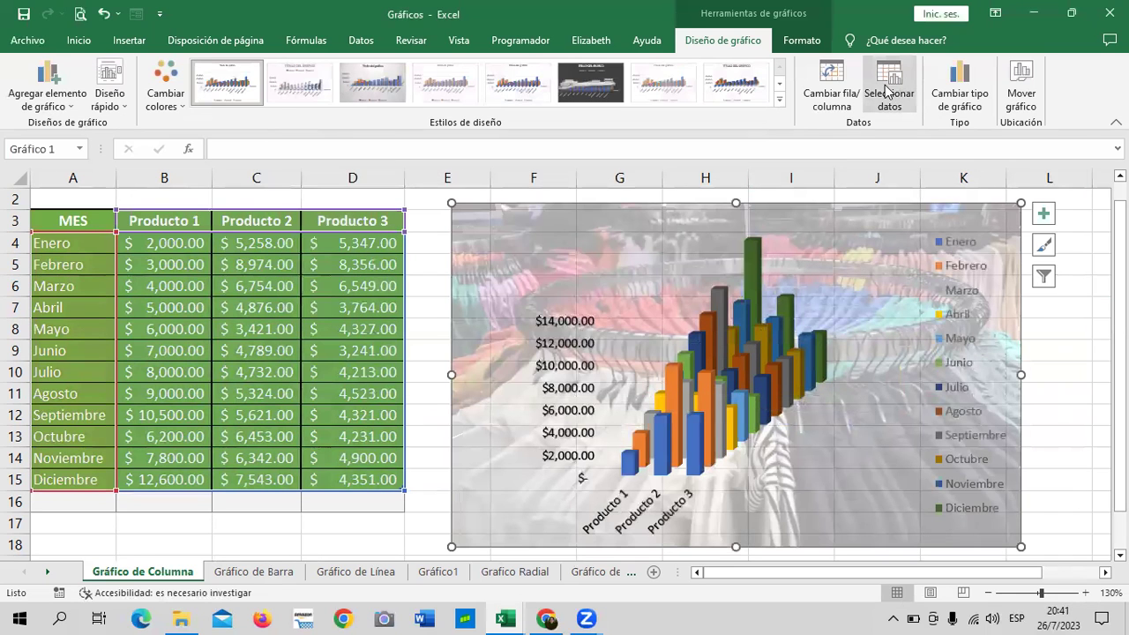
left_click(829, 78)
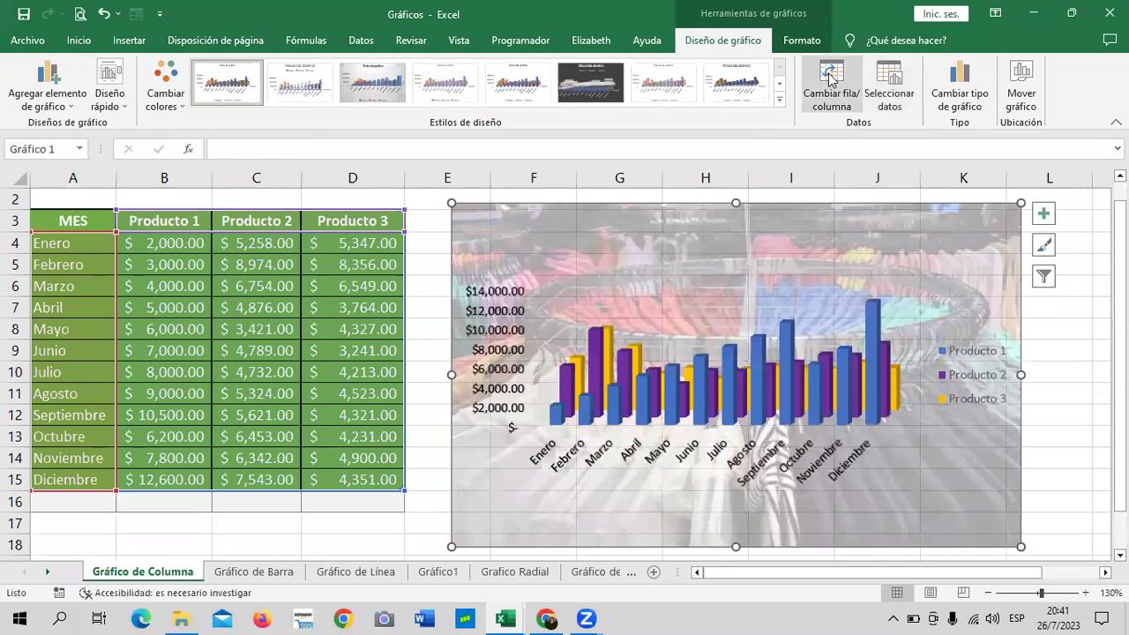
left_click(829, 79)
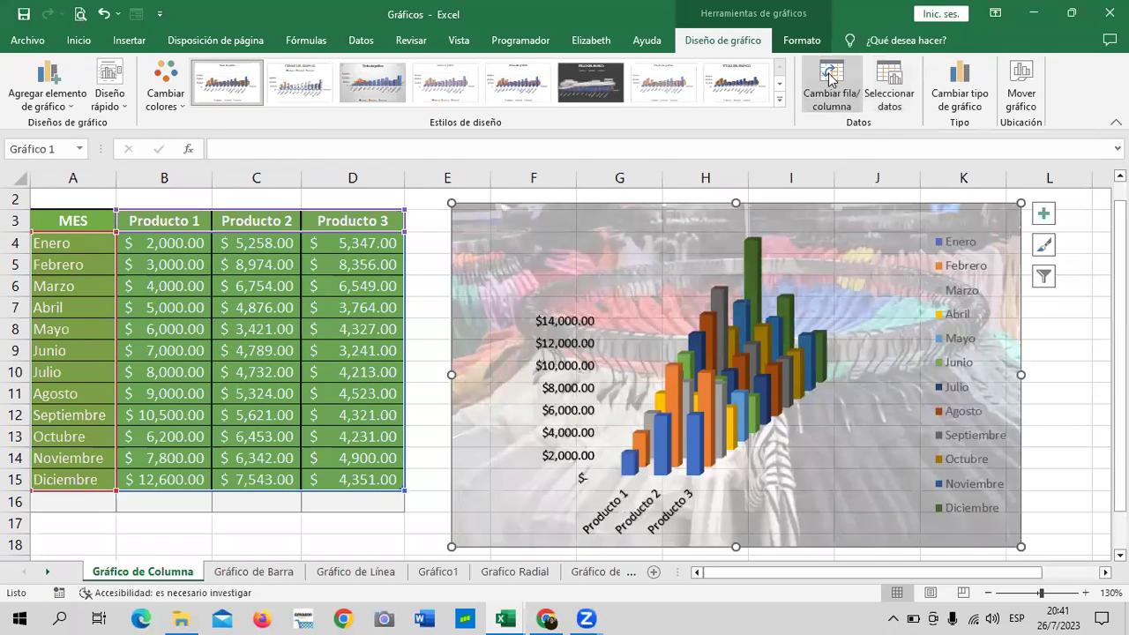
left_click(889, 84)
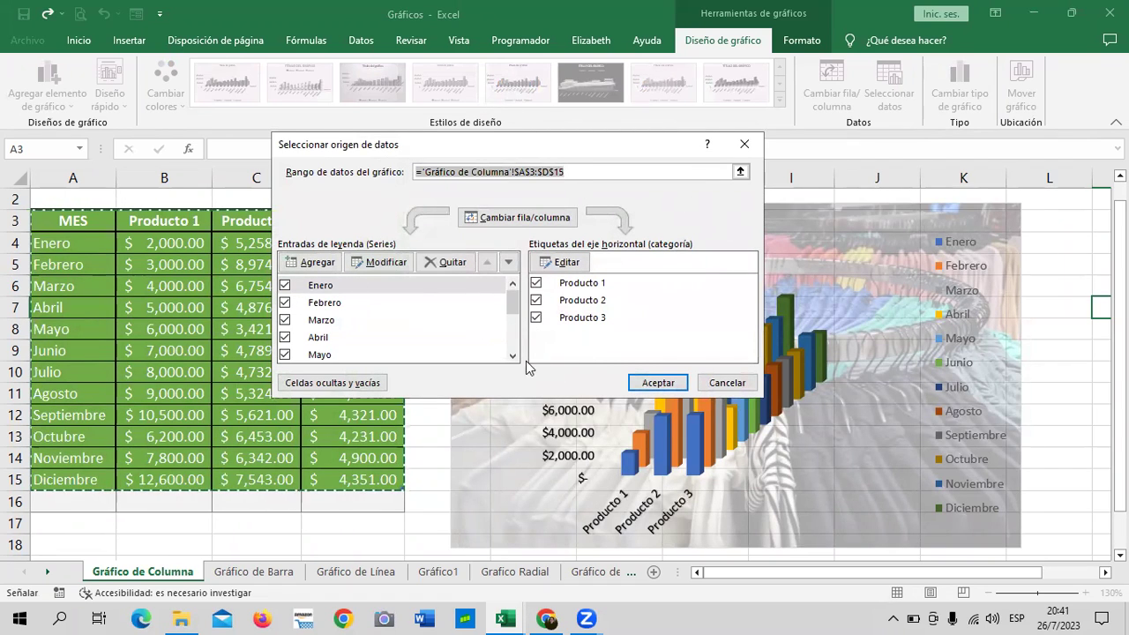
left_click(508, 220)
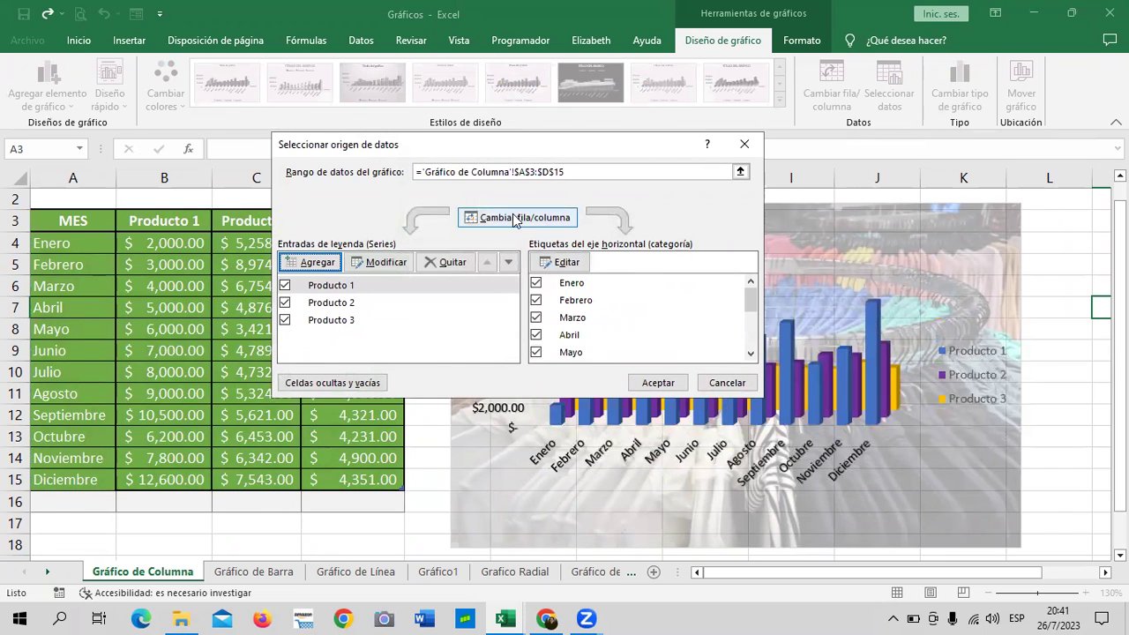
left_click(515, 219)
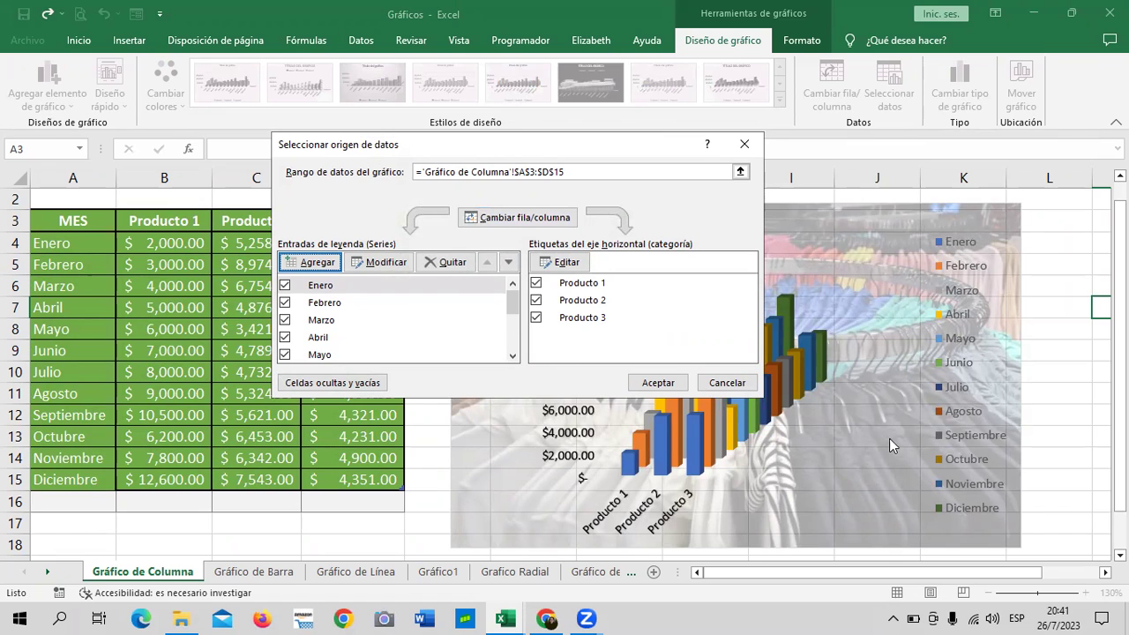
left_click(510, 218)
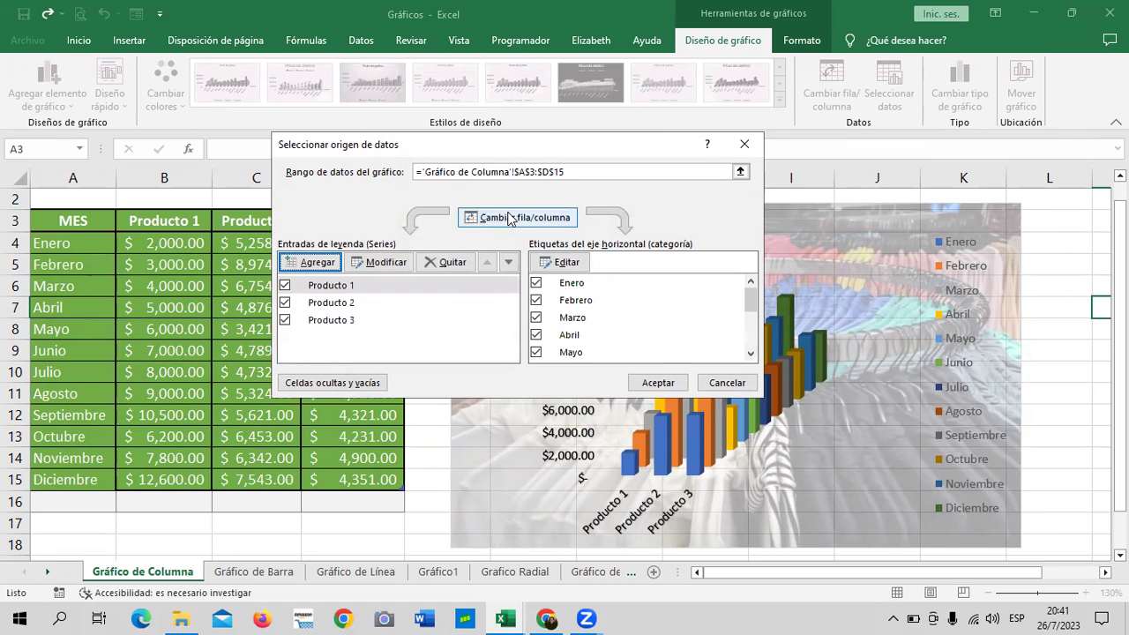
left_click(653, 383)
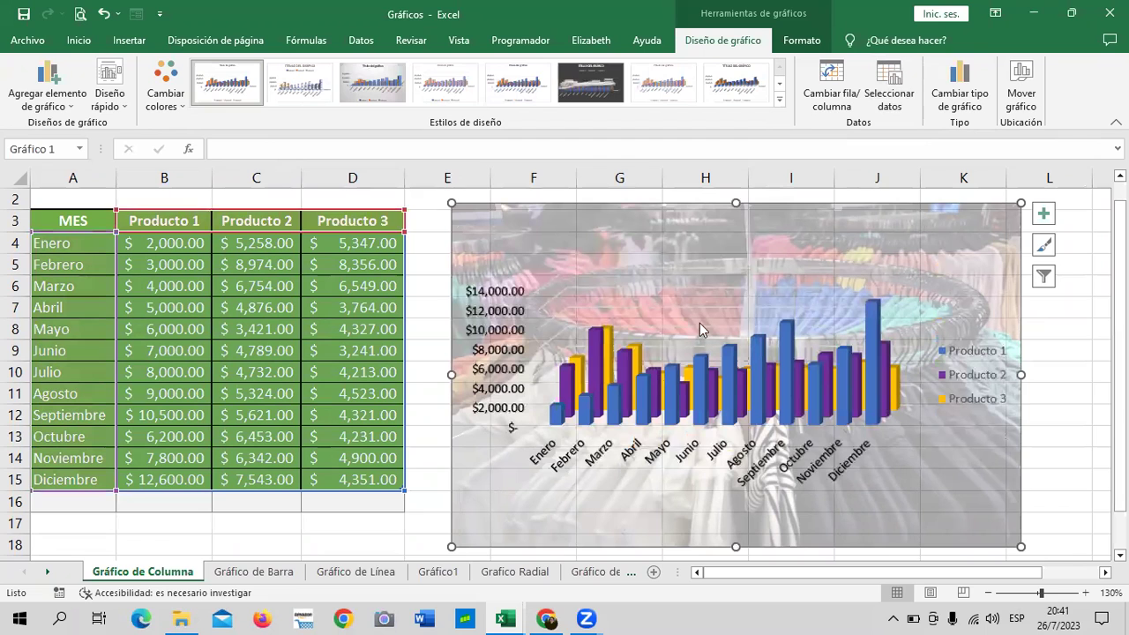
left_click(1068, 433)
left_click(963, 264)
left_click(1041, 378)
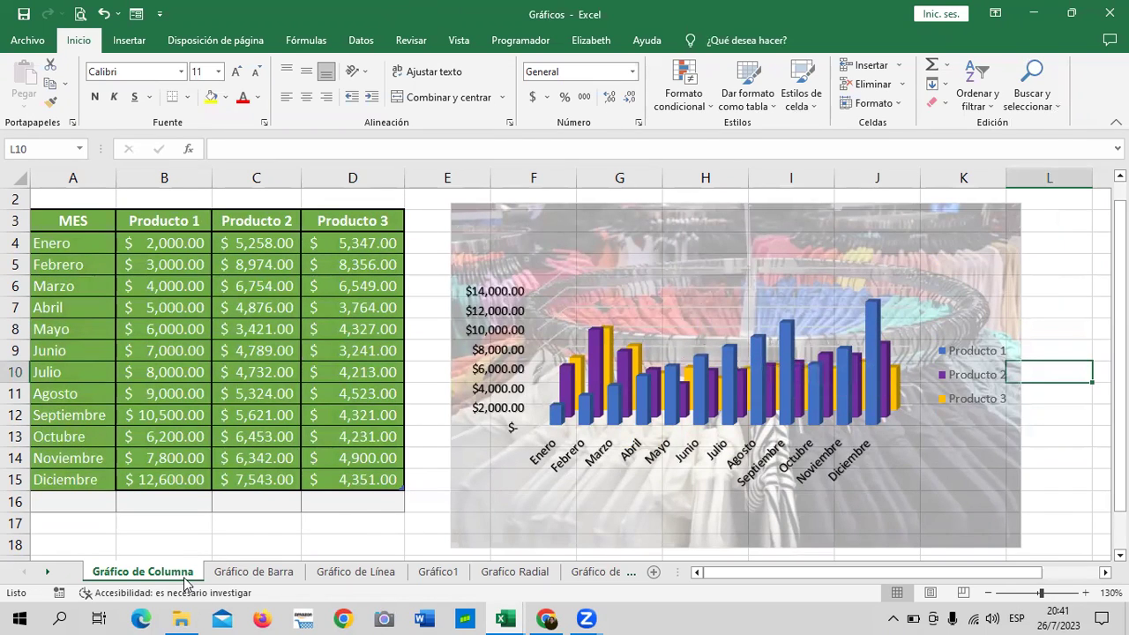
Go to the Minigraficos sheet, show the Insertar commands, and select cell G4 for the sparkline.
left_click(47, 571)
left_click(47, 572)
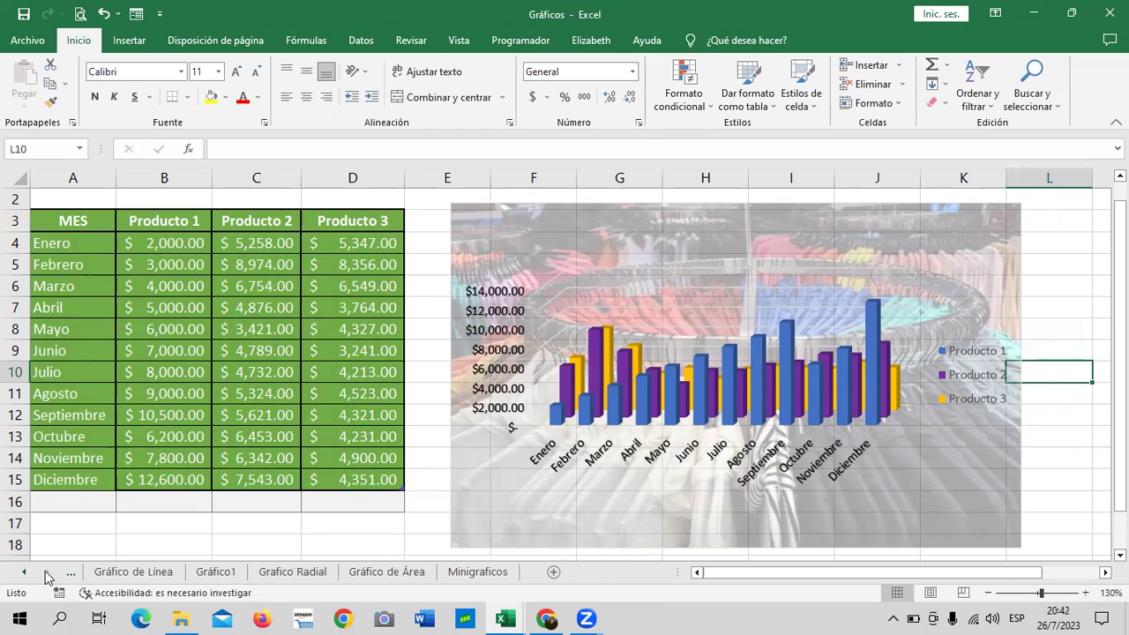
left_click(388, 572)
left_click(483, 573)
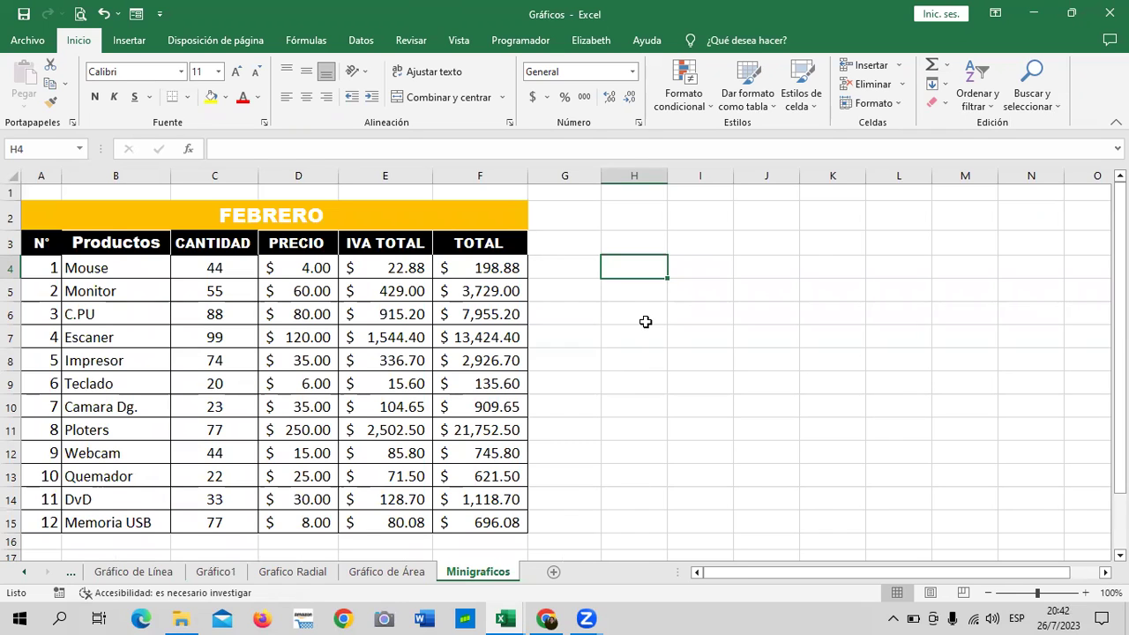
left_click(415, 291)
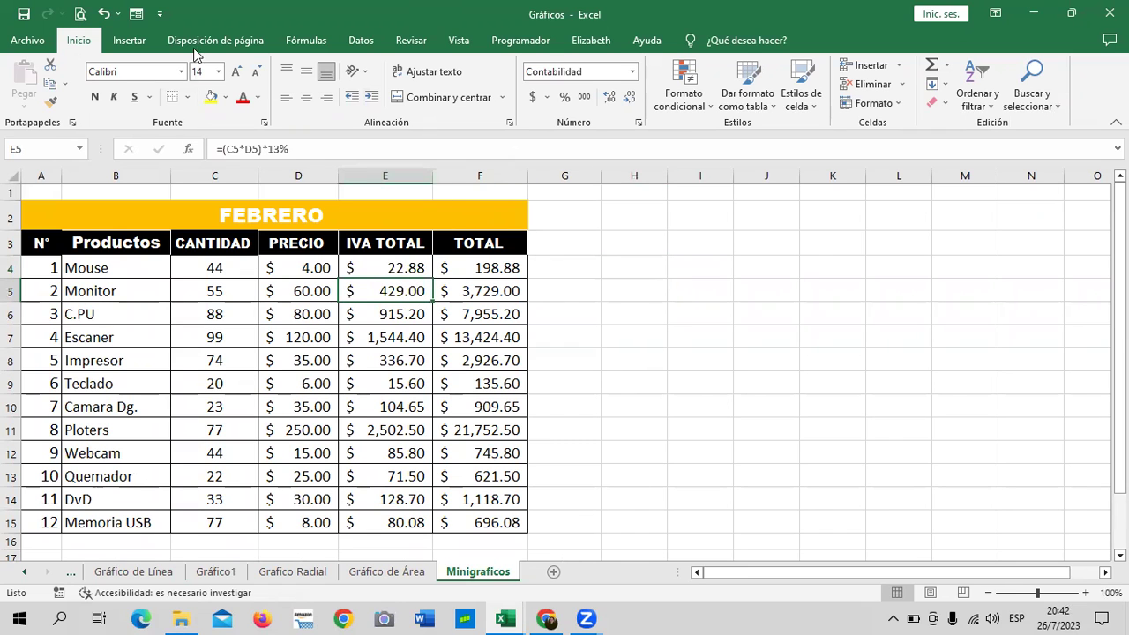
left_click(131, 41)
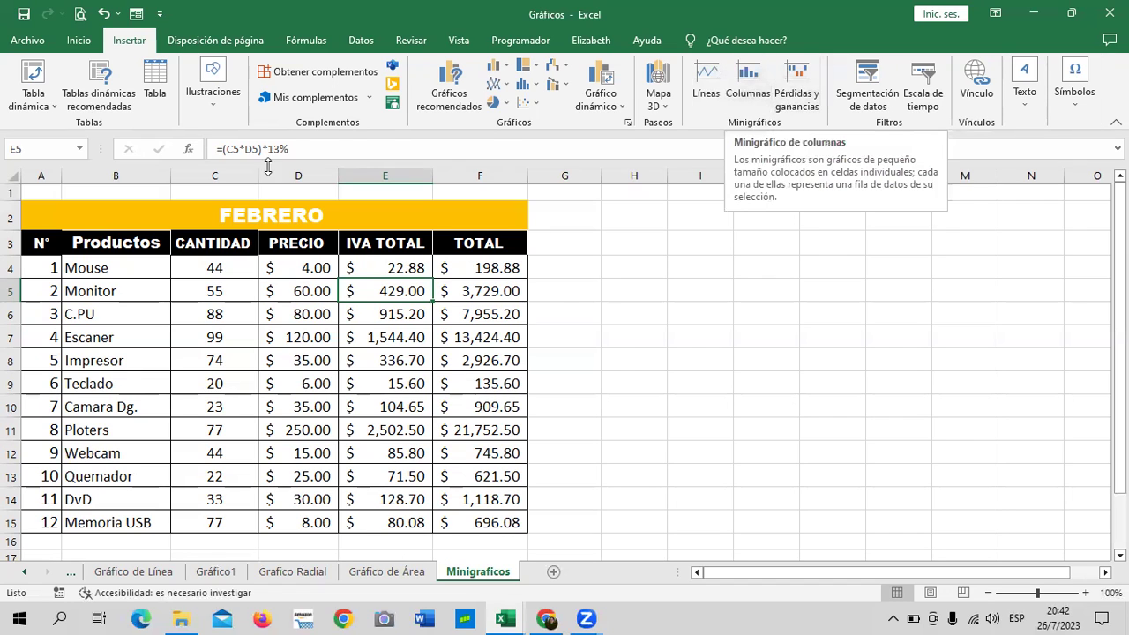
left_click(570, 265)
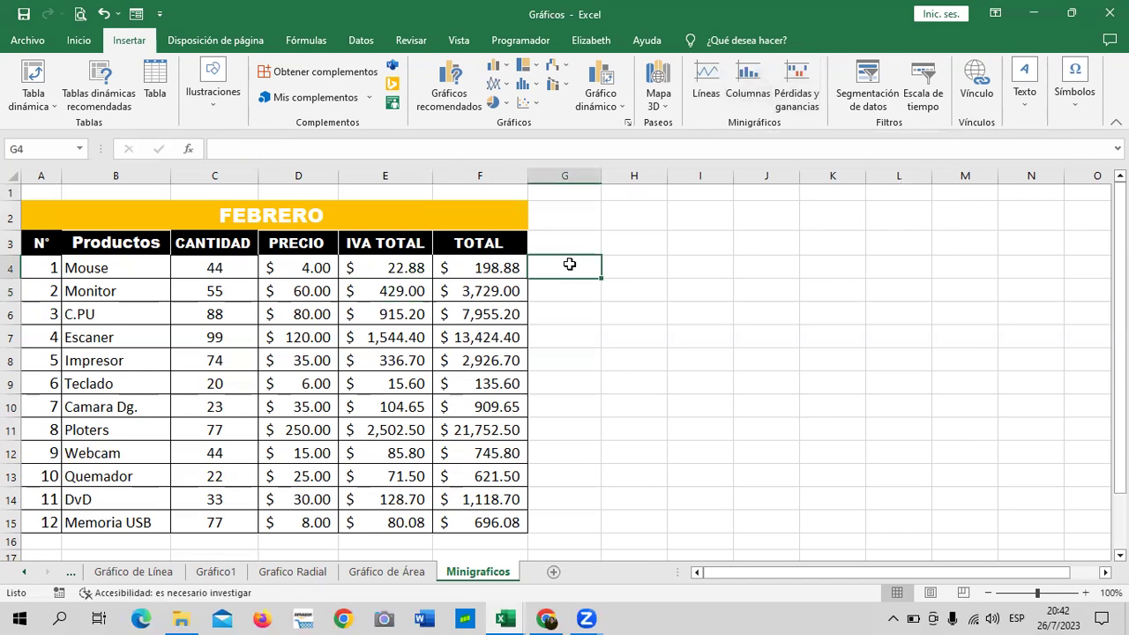
Insert a line sparkline in G4 from the Mouse row values C4:F4 and widen column G.
left_click(705, 84)
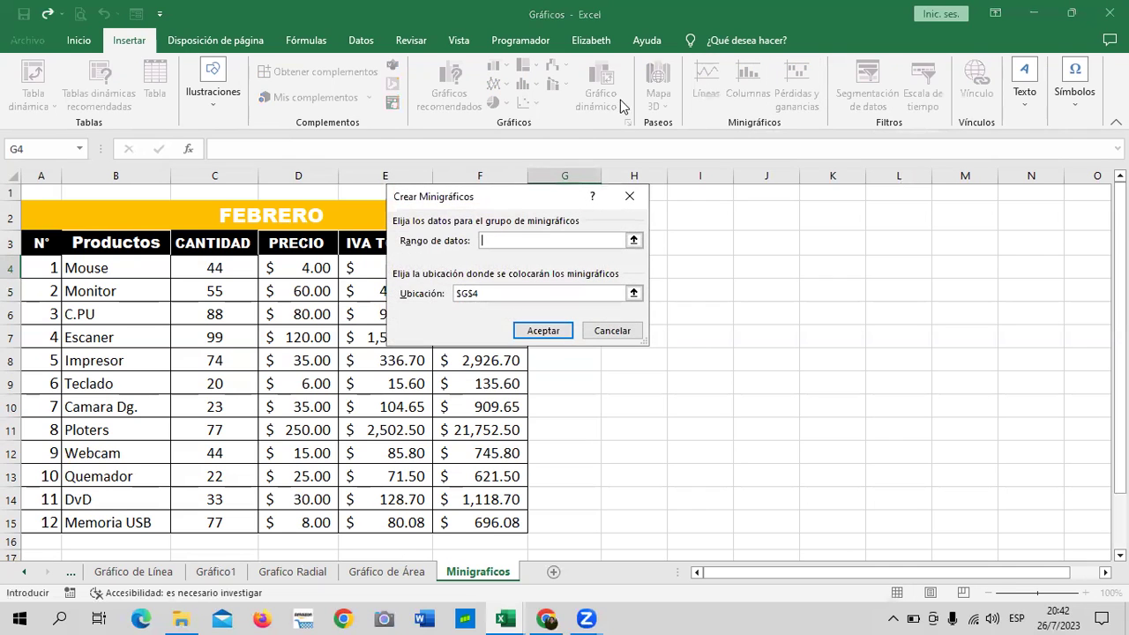
left_click_drag(514, 199, 765, 198)
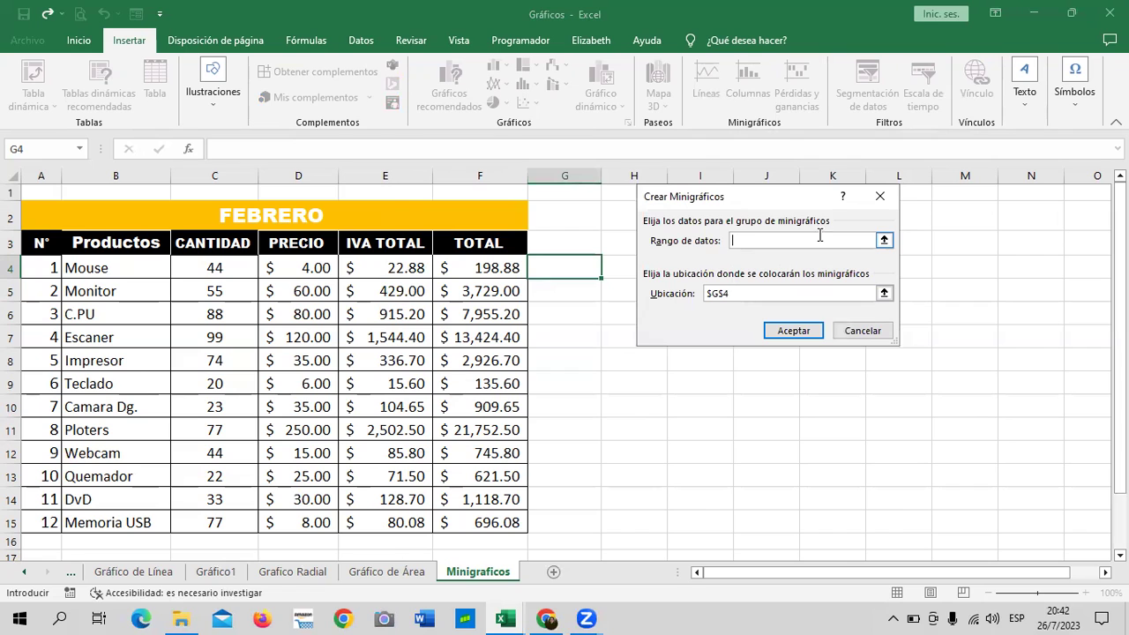
left_click_drag(206, 267, 485, 271)
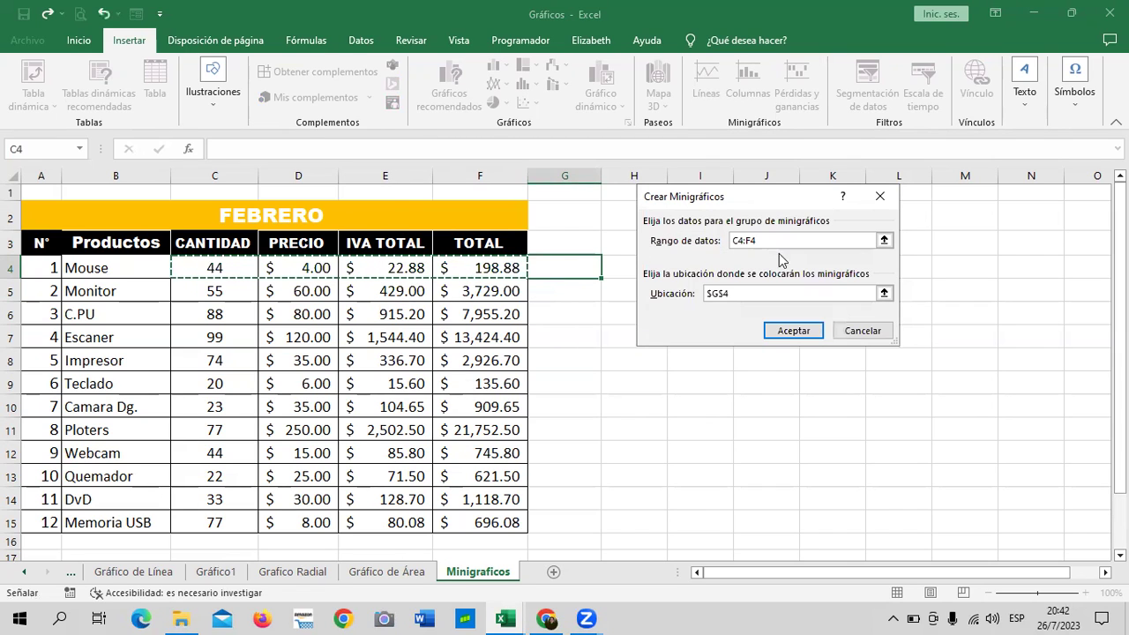
left_click(794, 332)
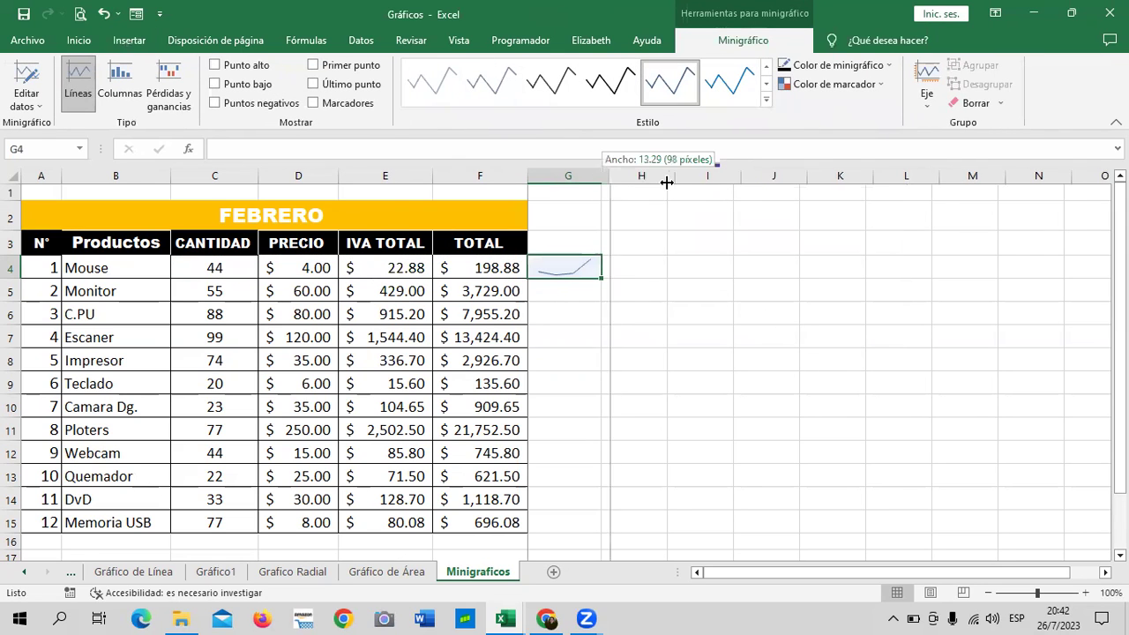
left_click_drag(600, 179, 679, 179)
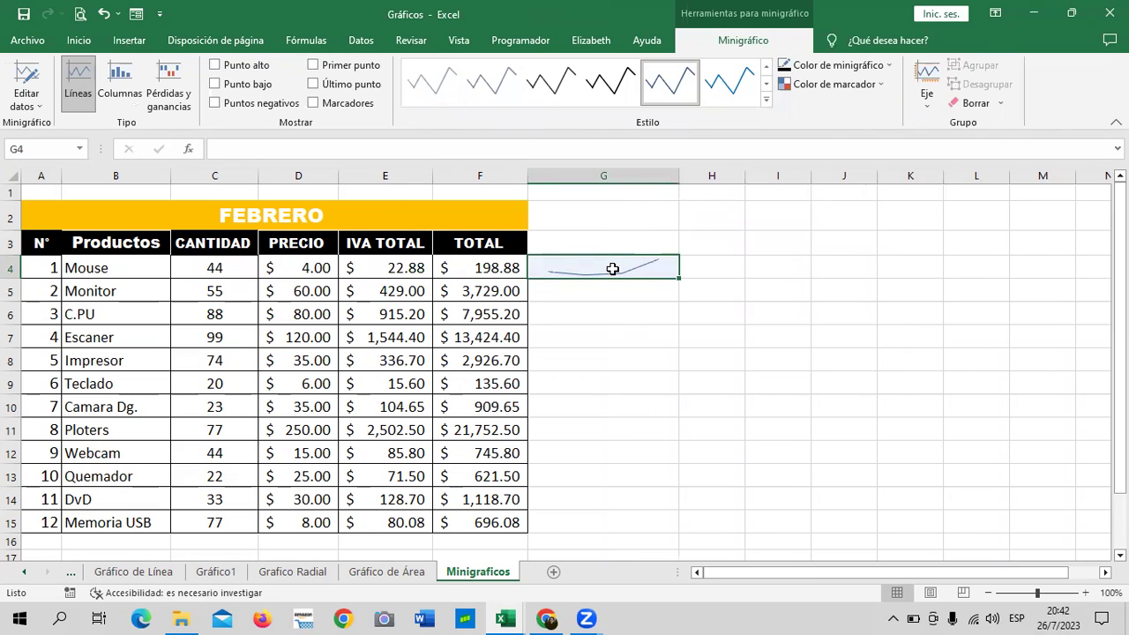
Reselect the G4 line sparkline and show the Minigráfico sparkline tools.
left_click(877, 291)
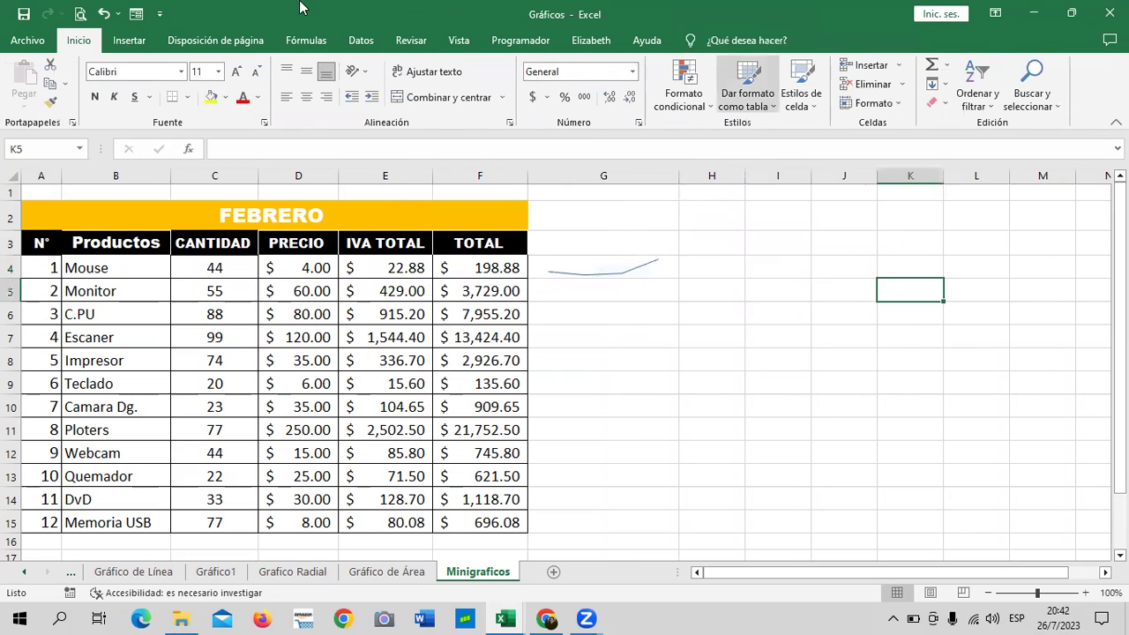
left_click(104, 14)
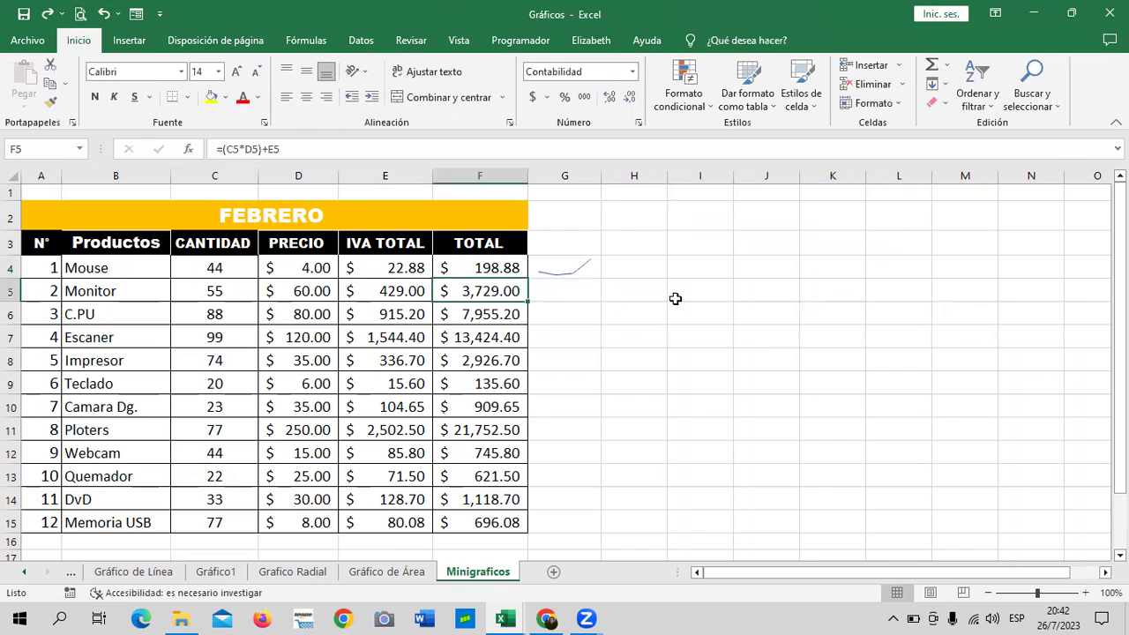
left_click(582, 270)
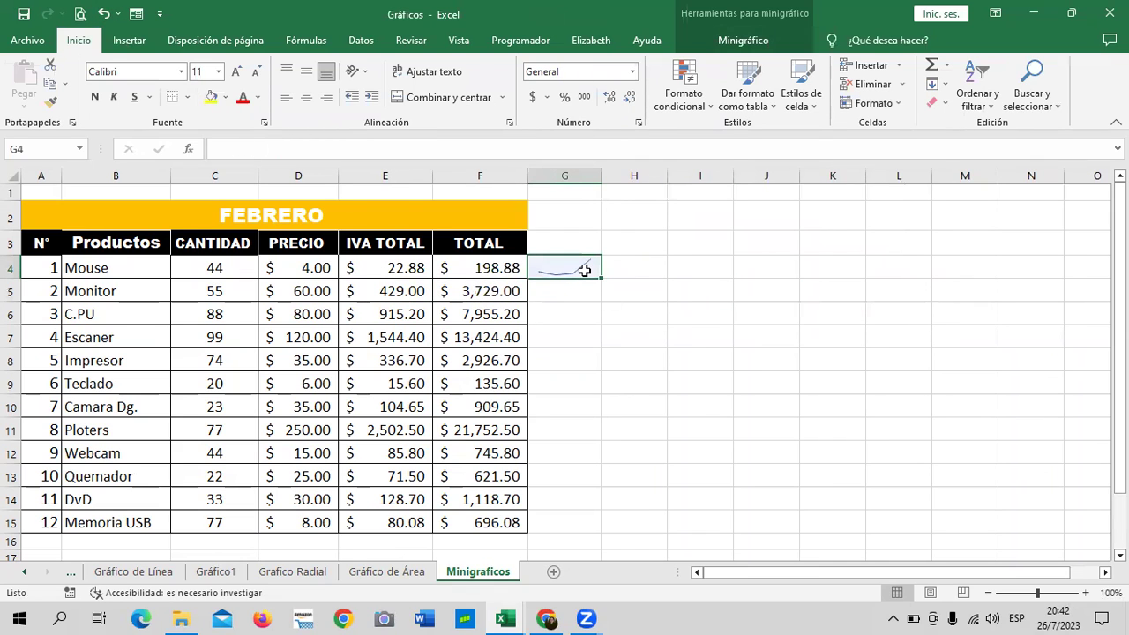
left_click(758, 291)
left_click(580, 267)
double_click(579, 267)
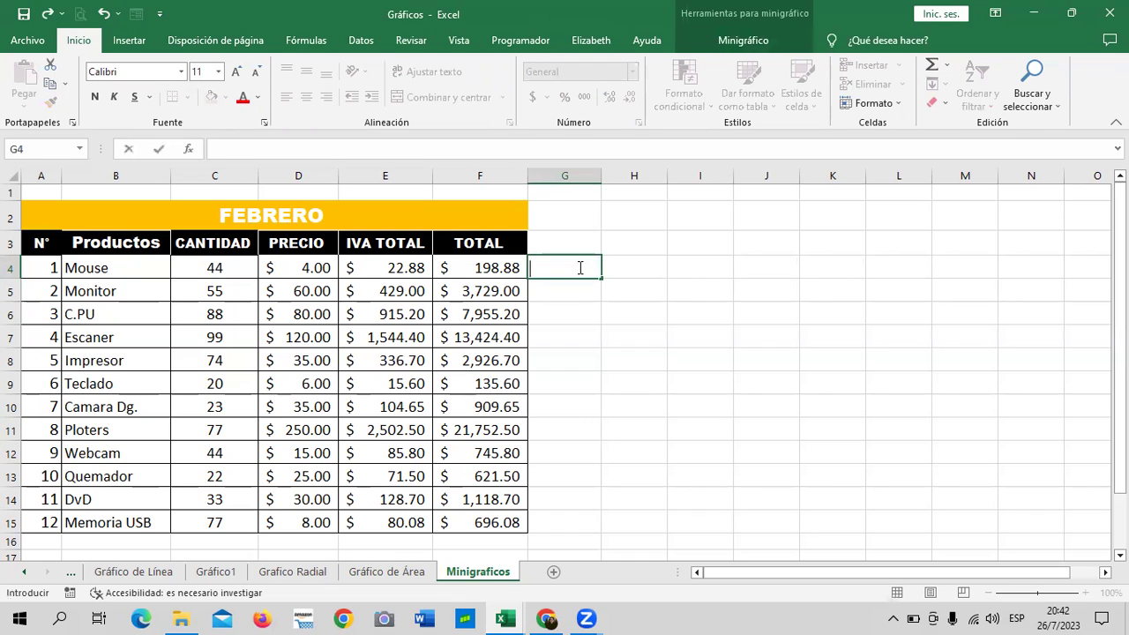
left_click(759, 314)
left_click(578, 268)
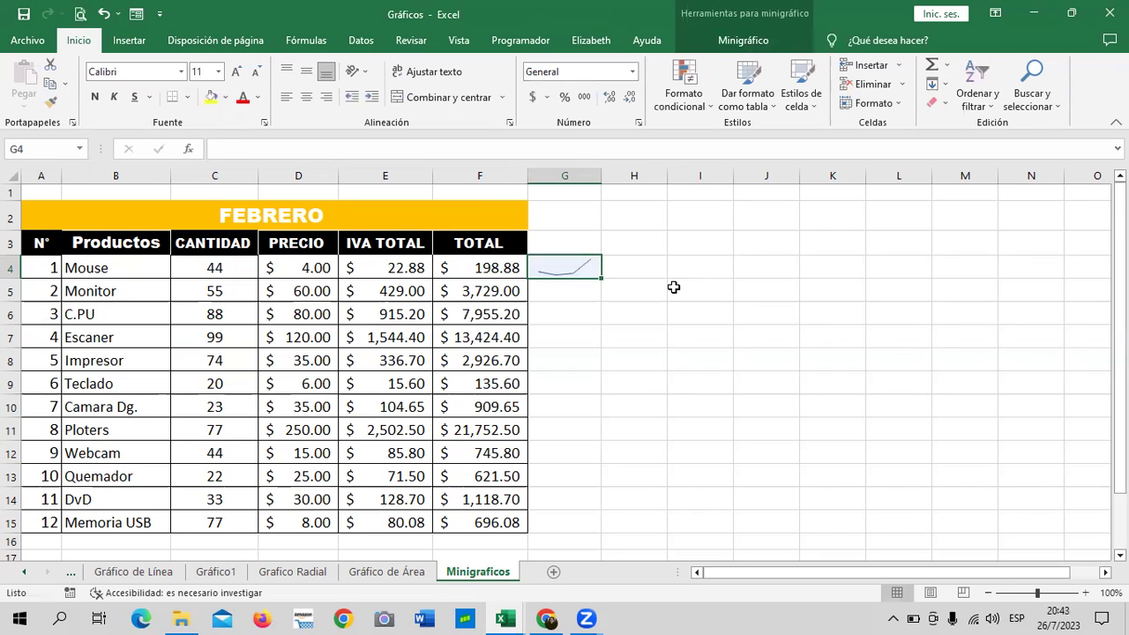
left_click(719, 274)
left_click(584, 272)
double_click(591, 271)
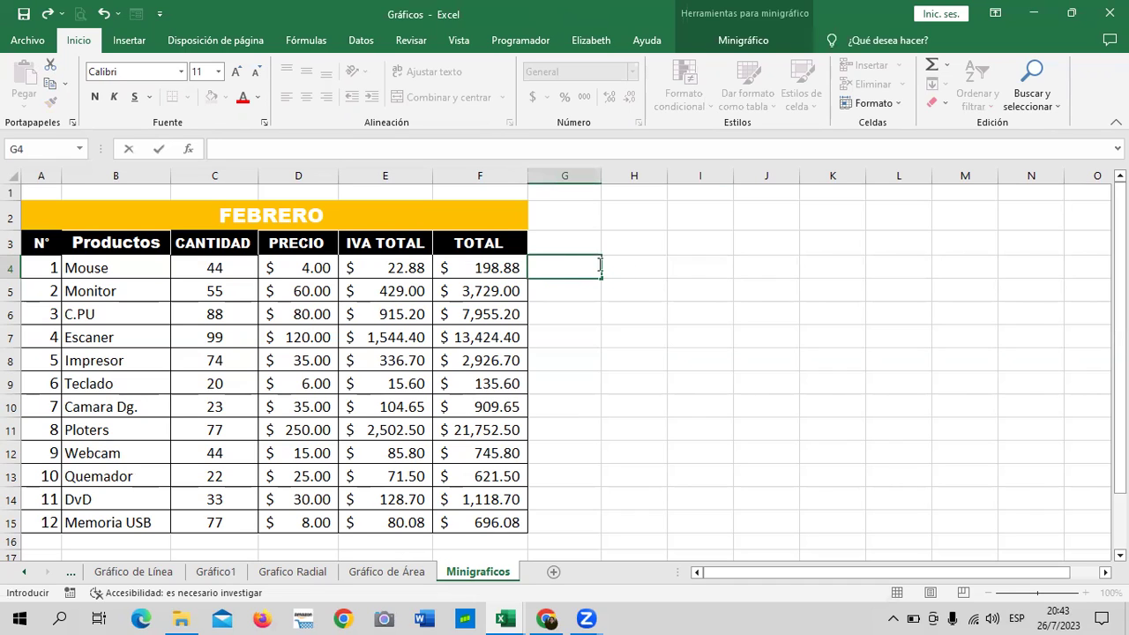
left_click(742, 291)
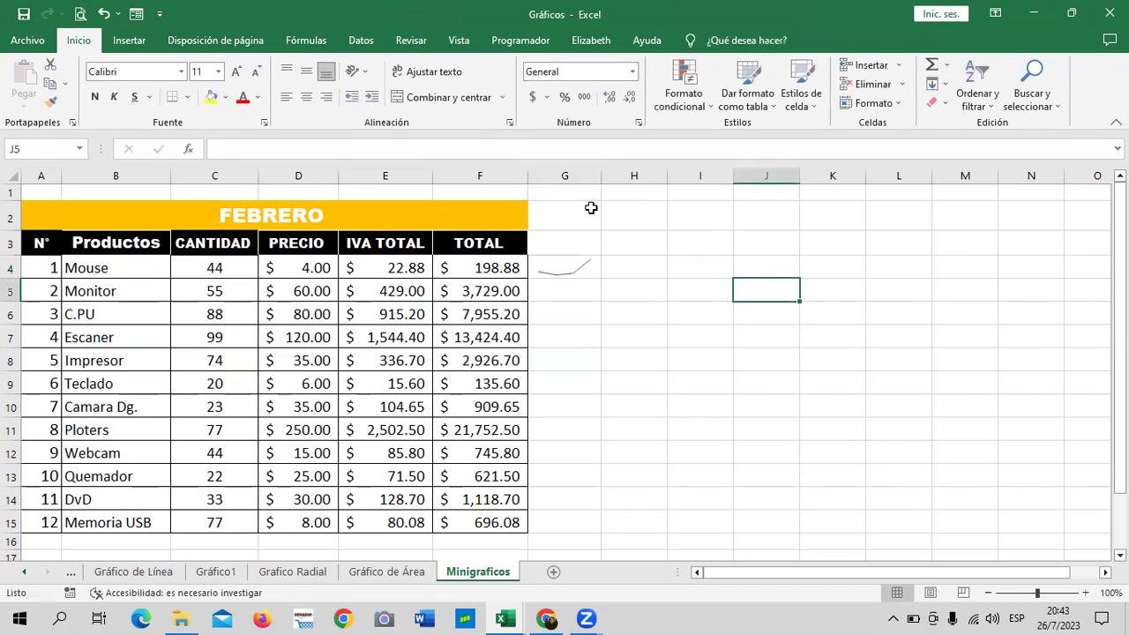
left_click(564, 265)
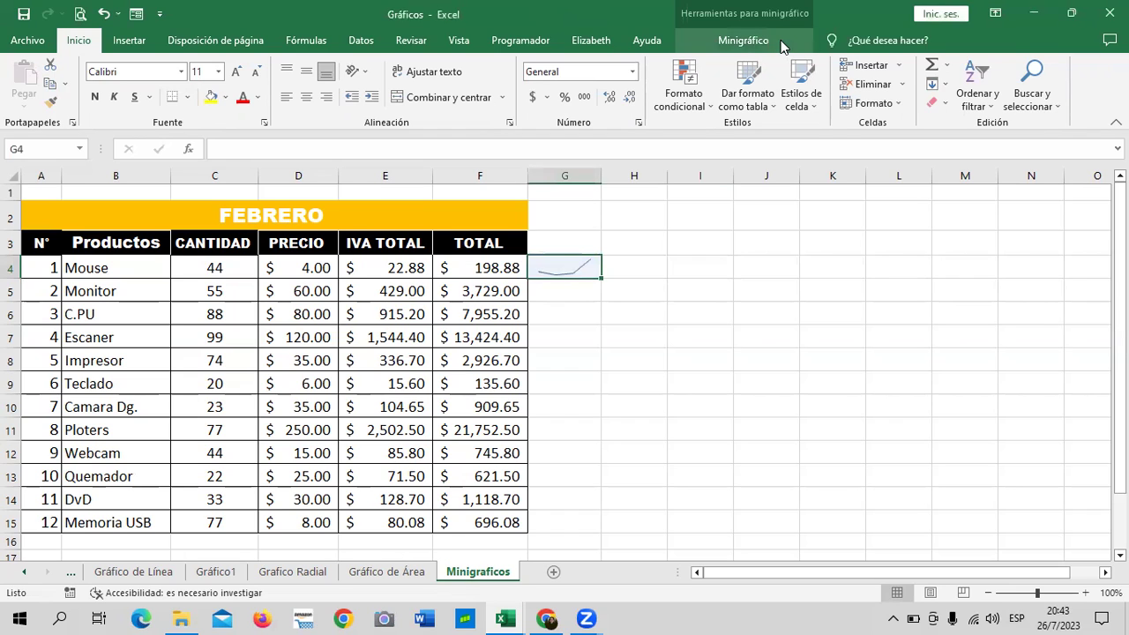
left_click(774, 42)
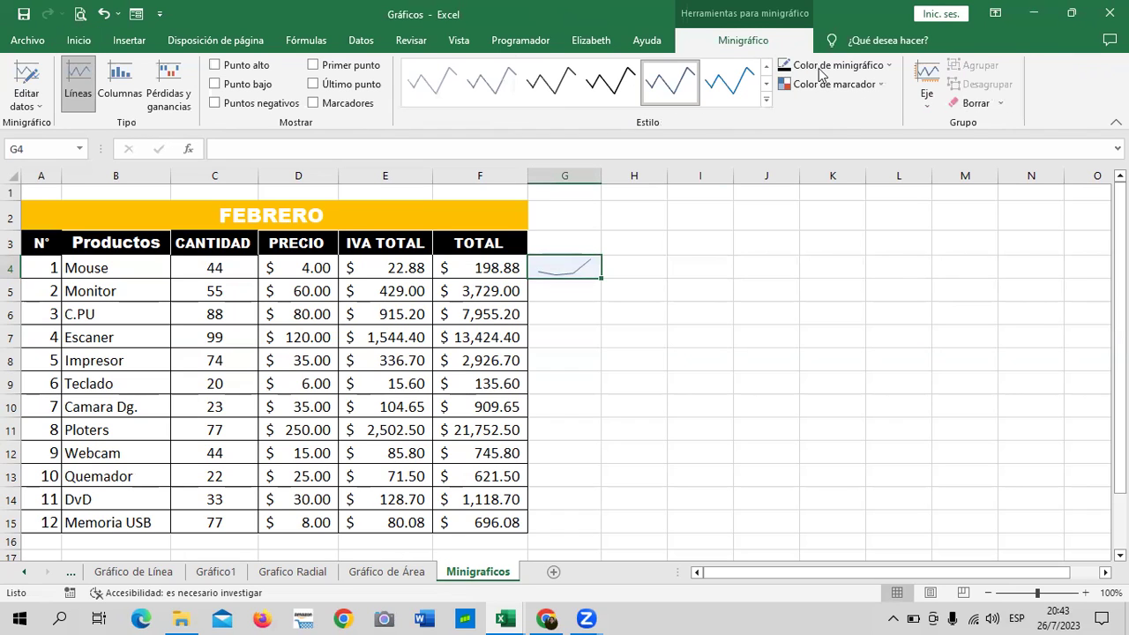
Clear the selected line sparkline from G4 with Borrar minigráficos seleccionados, then cancel a new column sparkline.
left_click(1001, 103)
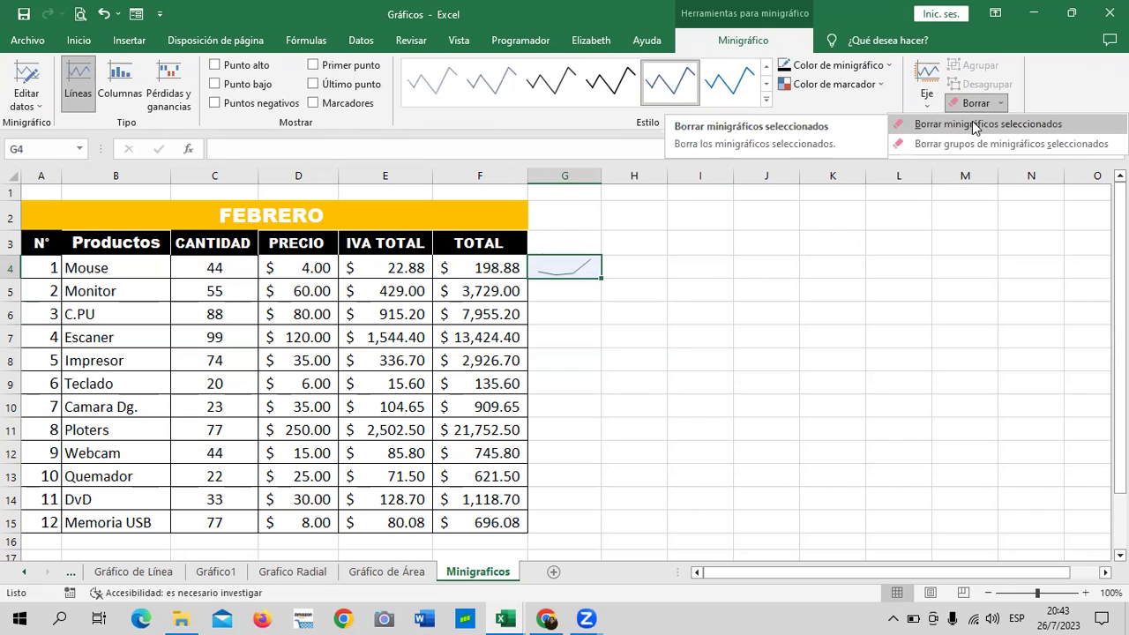
left_click(975, 124)
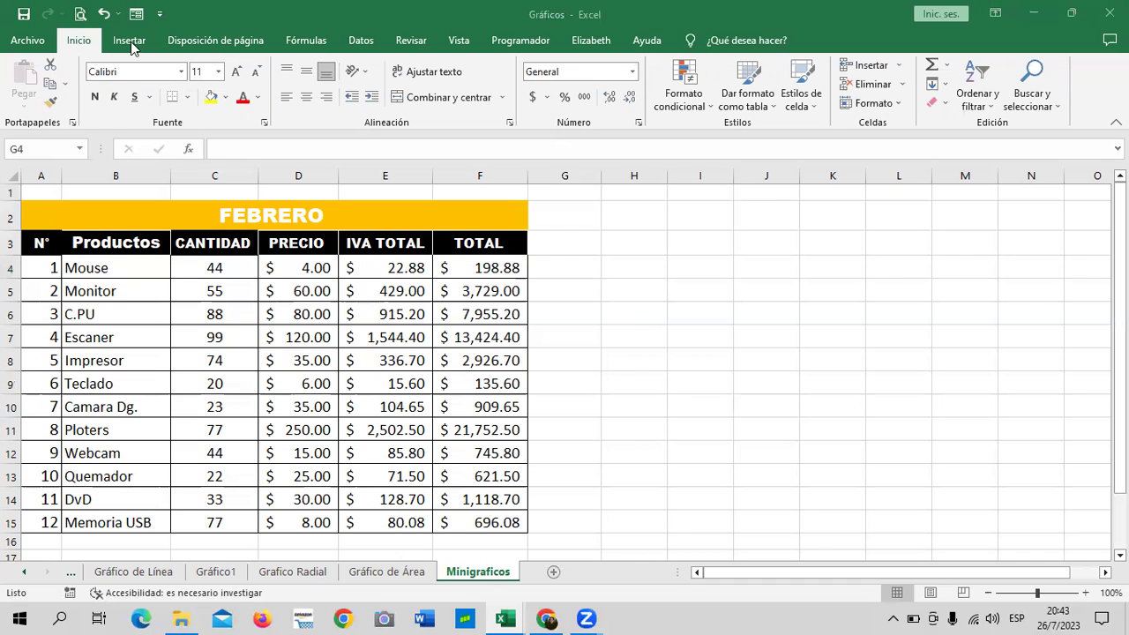
left_click(131, 42)
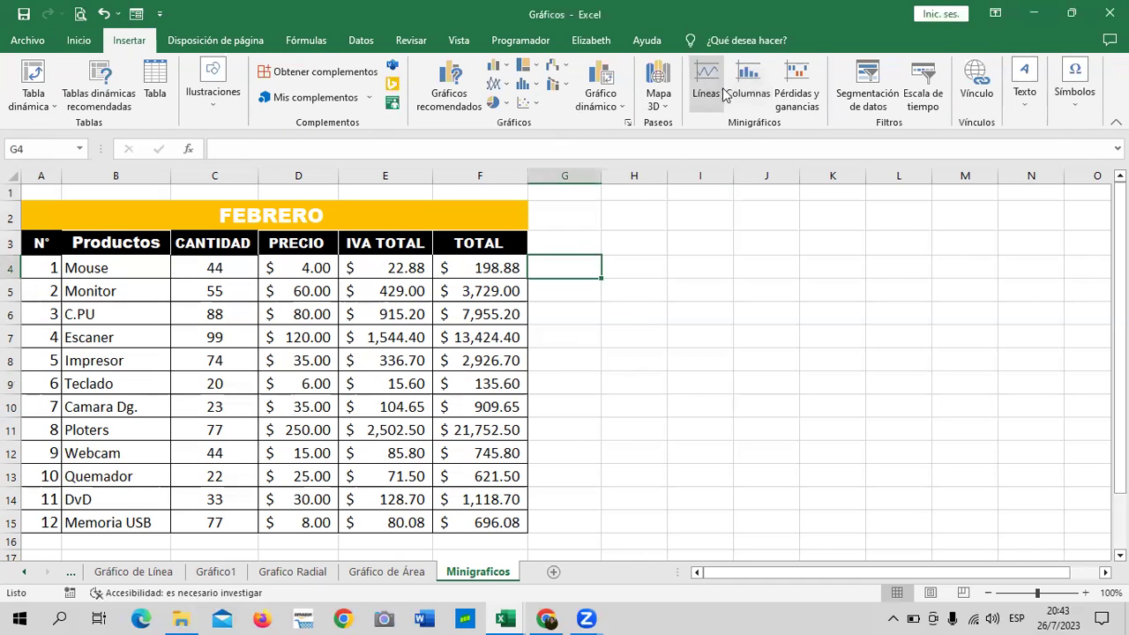
left_click(753, 94)
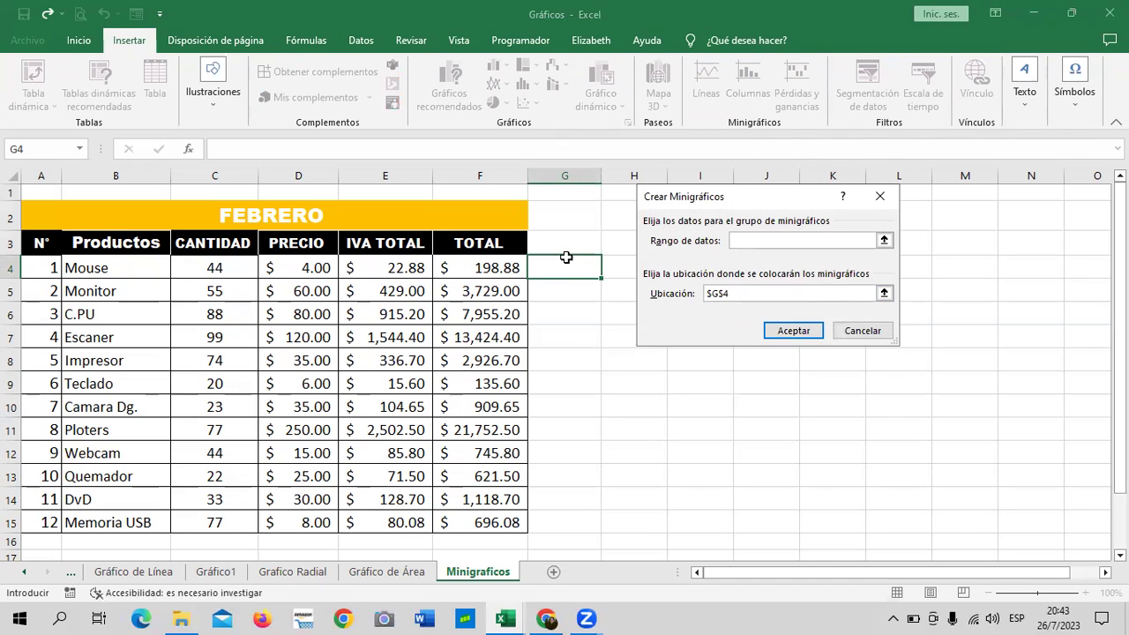
left_click(862, 331)
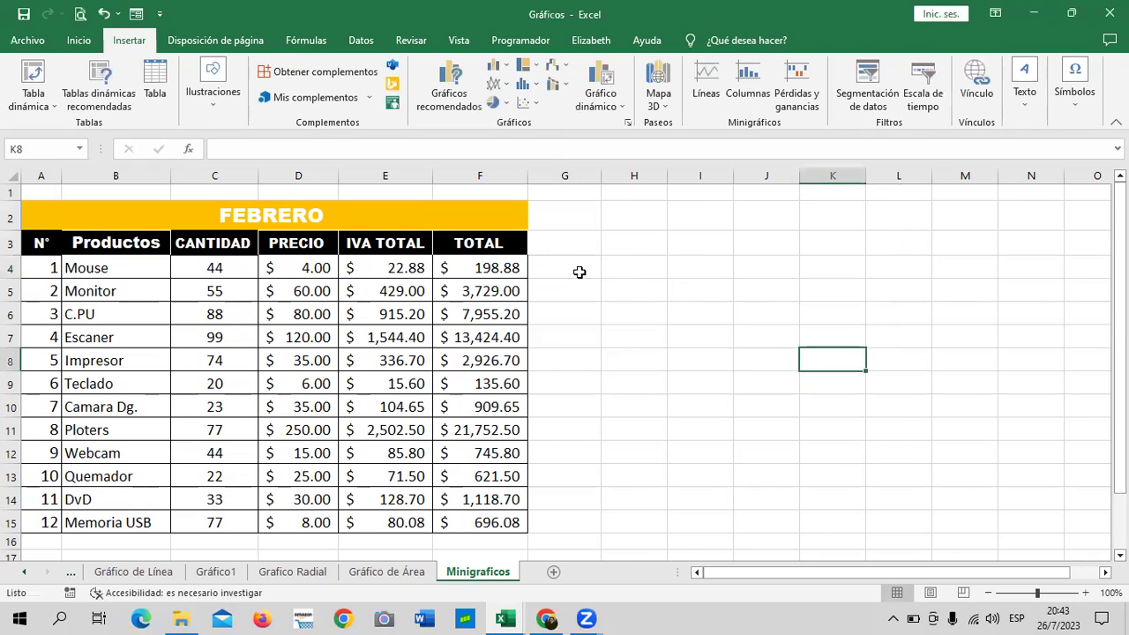
Try a C4:F4 column sparkline in G4:H4, cancel after the invalid-reference error, and widen column G.
left_click_drag(580, 269, 656, 269)
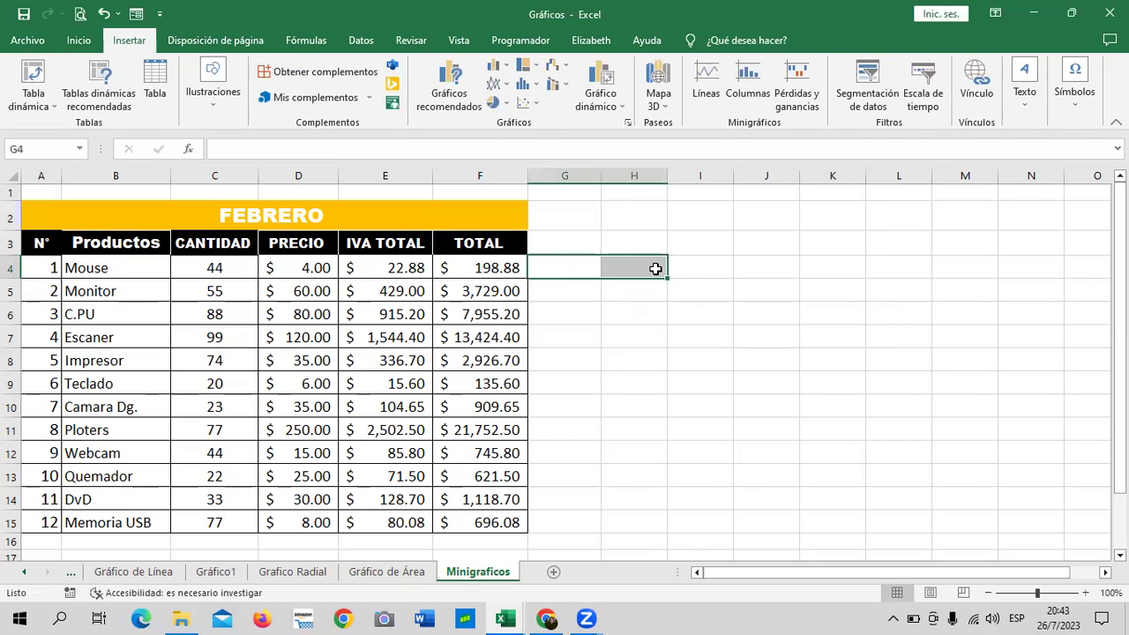
left_click(748, 84)
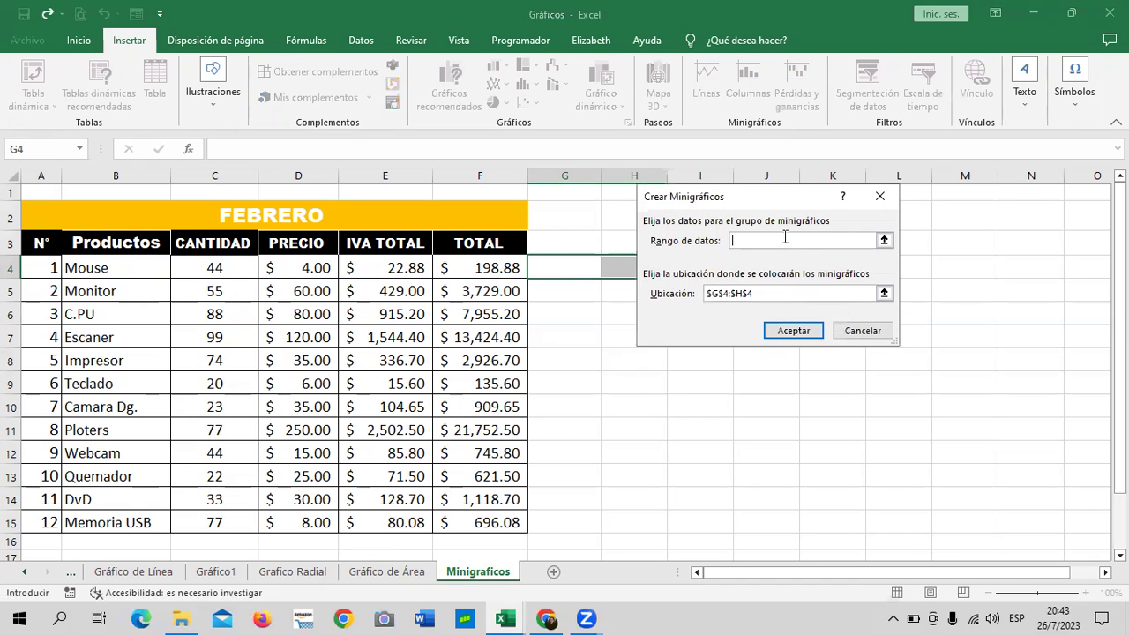
left_click_drag(197, 267, 481, 267)
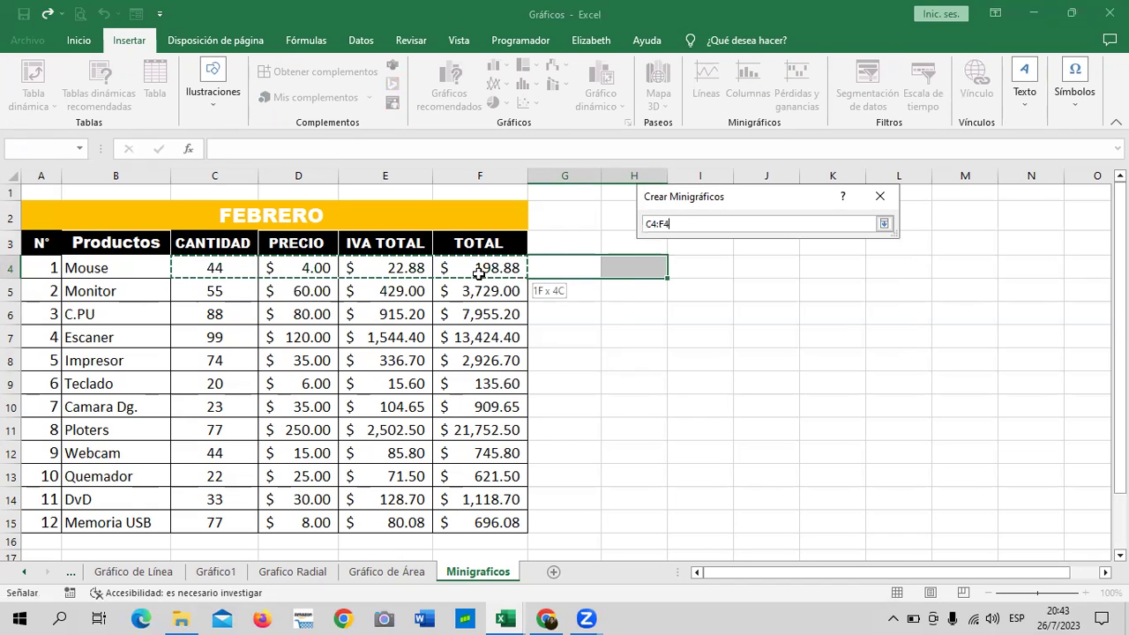
left_click(794, 331)
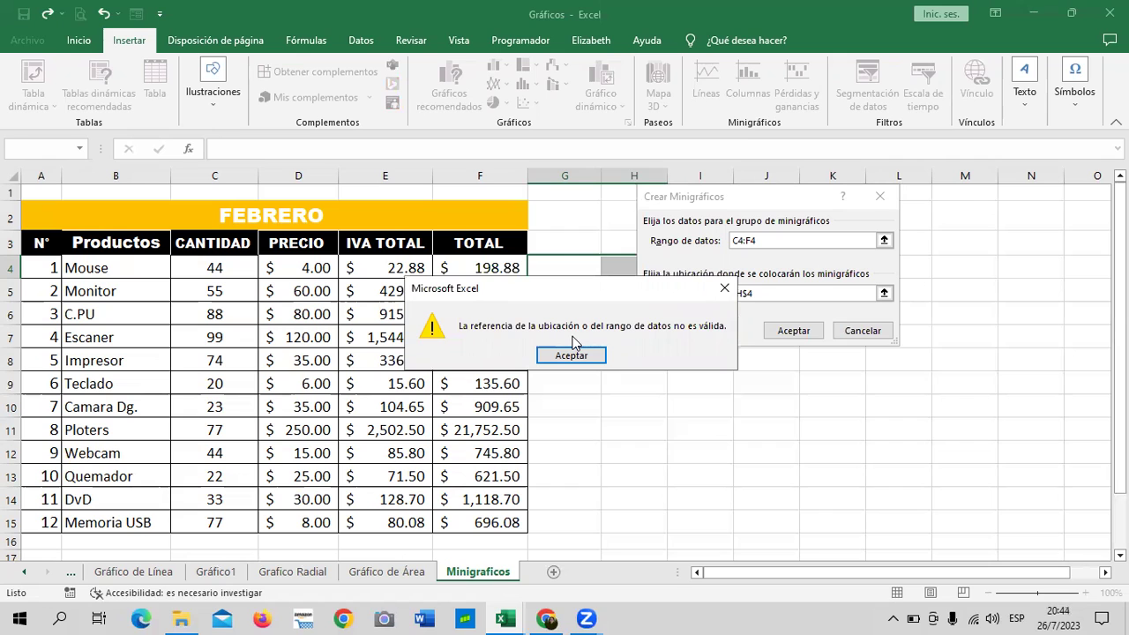
left_click(571, 354)
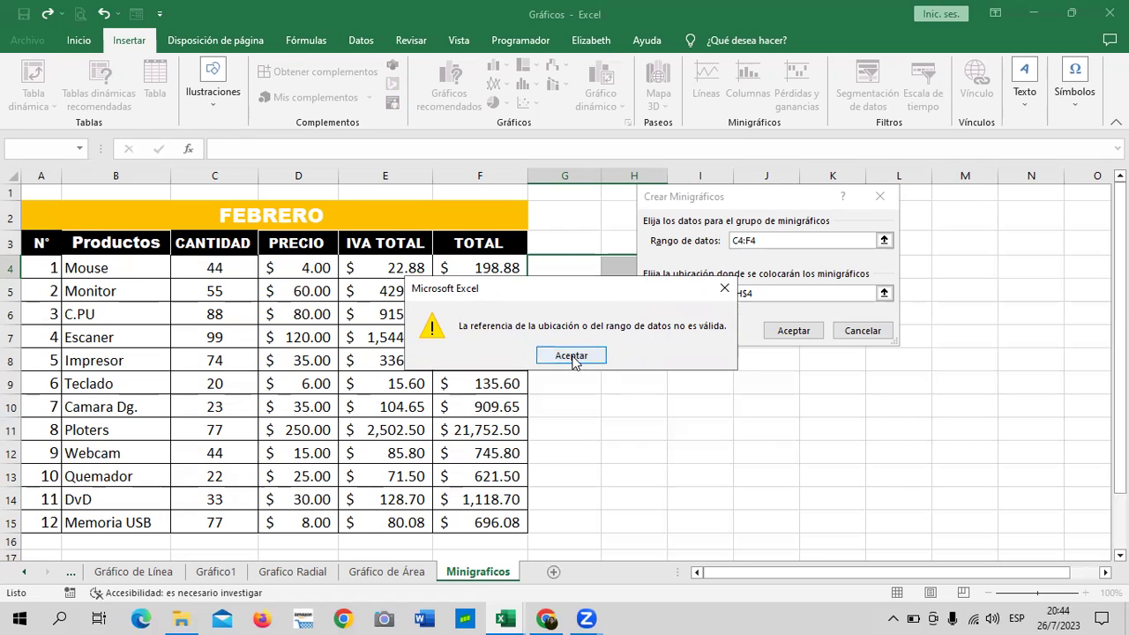
left_click(862, 333)
left_click(844, 335)
left_click(572, 265)
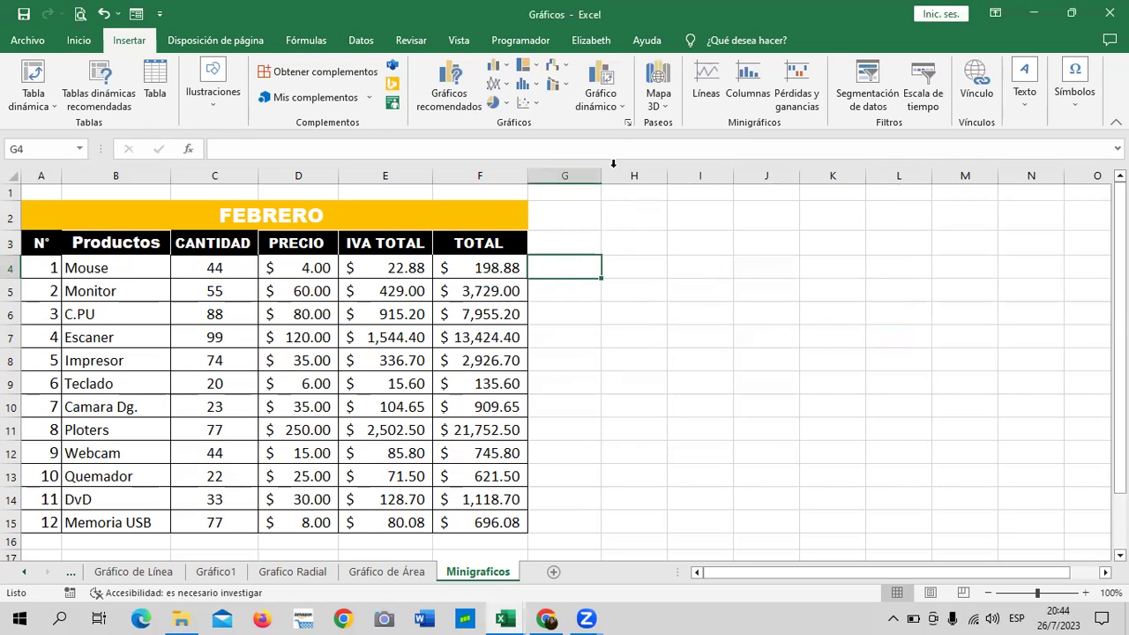
left_click_drag(603, 175, 675, 181)
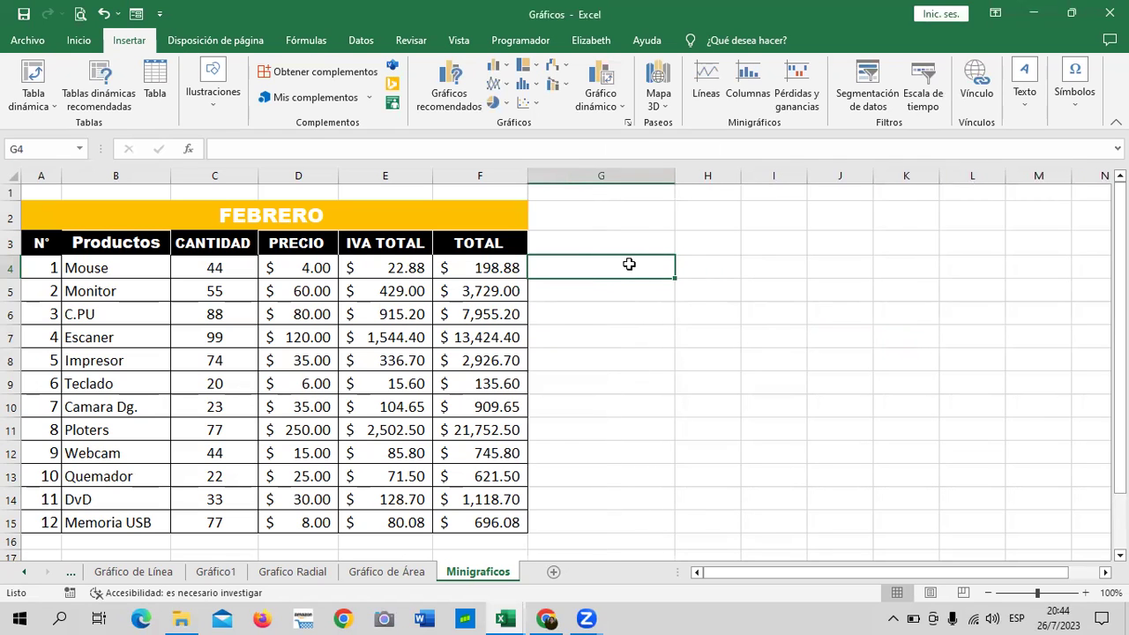
Insert a column sparkline in G4 charting the Mouse row values C4:F4.
left_click(758, 84)
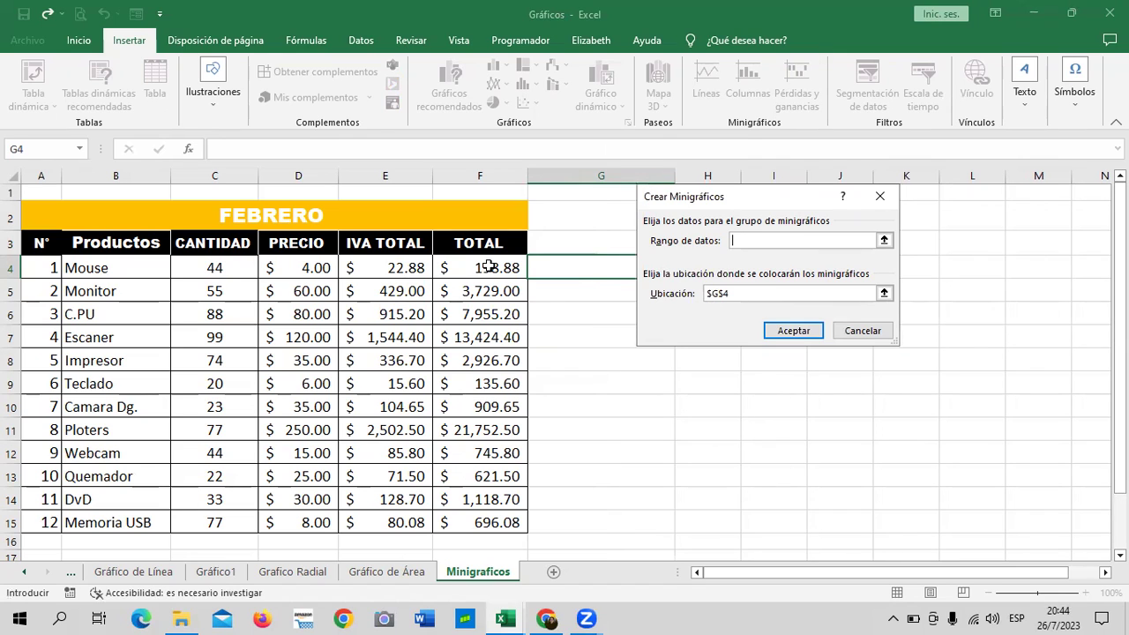
left_click_drag(221, 268, 491, 264)
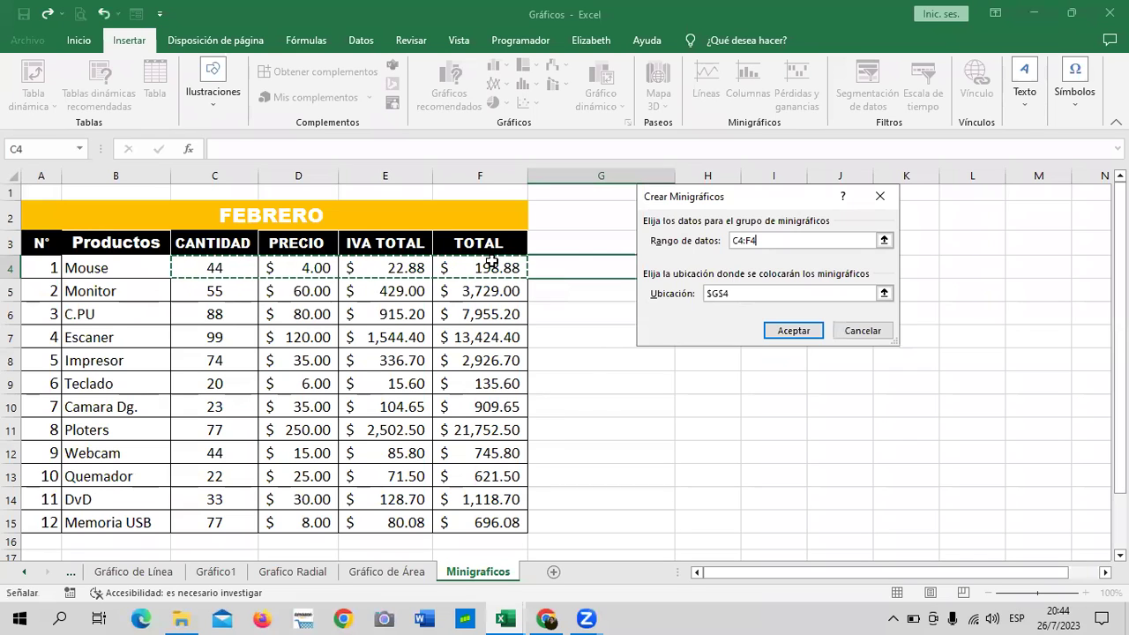
left_click(799, 329)
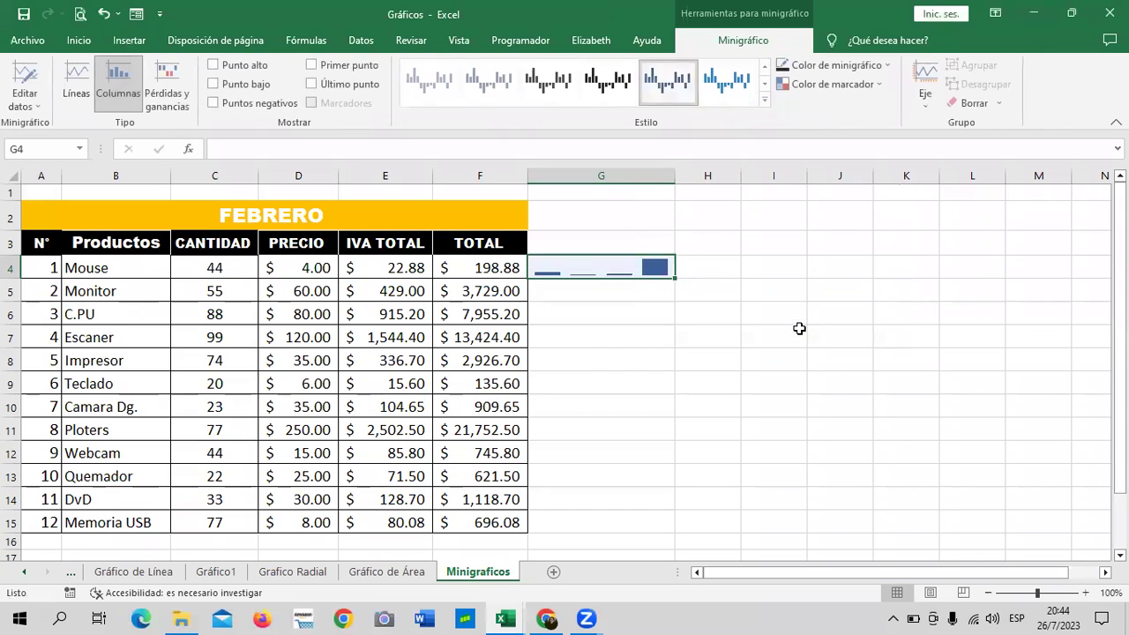
left_click(804, 308)
left_click(602, 271)
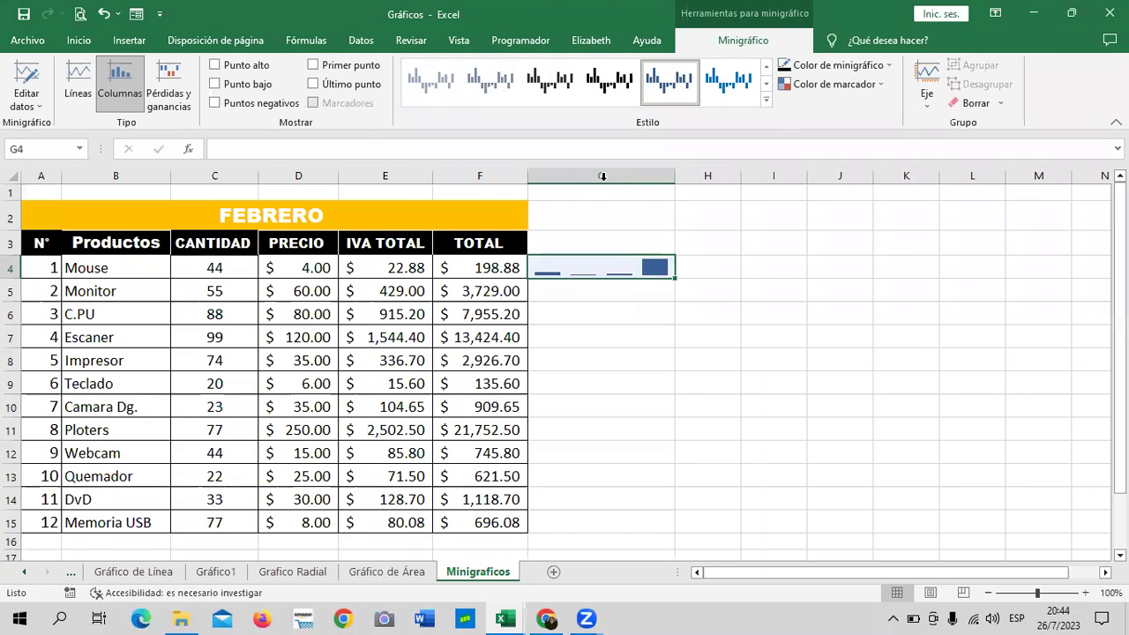
Turn on Punto alto and Punto bajo for the G4 sparkline.
left_click(249, 68)
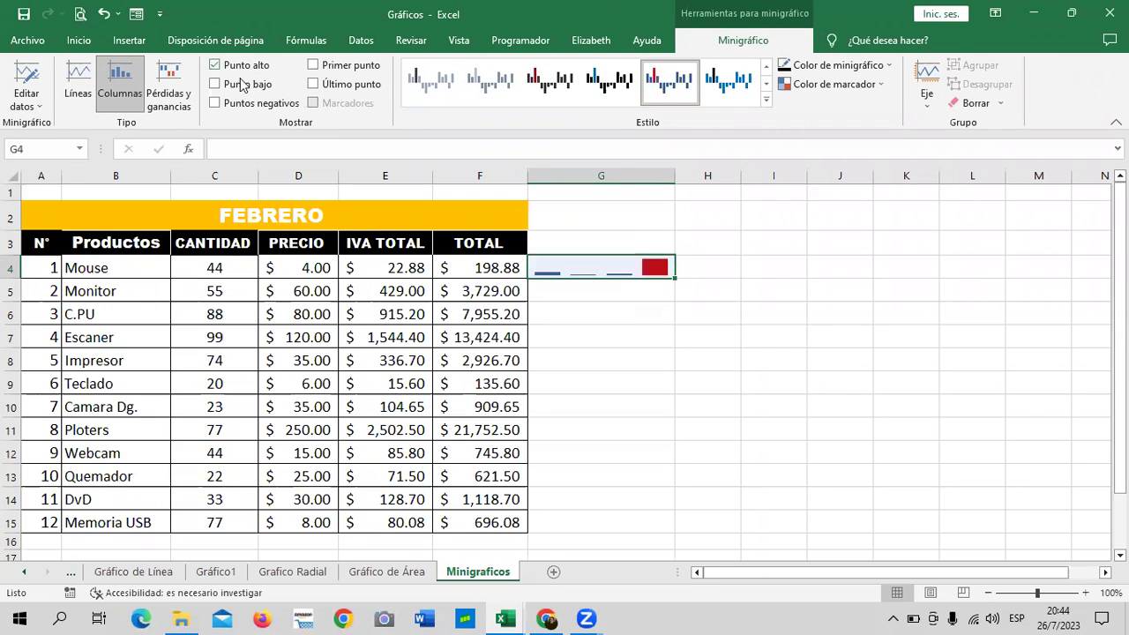
left_click(240, 107)
left_click(237, 88)
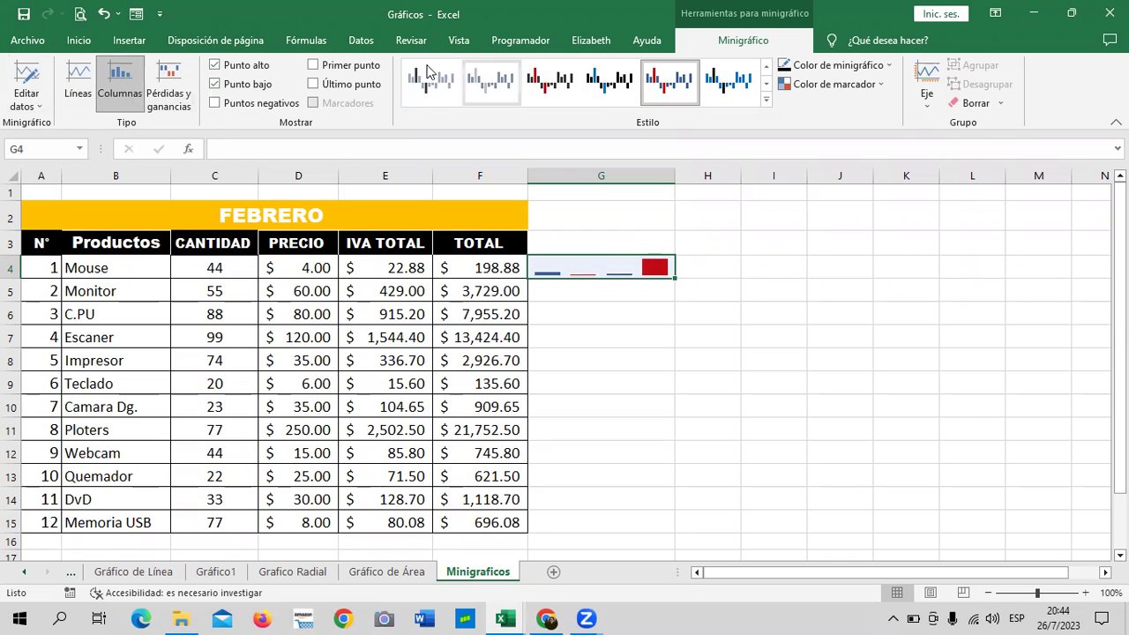
Apply a green-and-blue style from the sparkline style gallery to the G4 sparkline.
left_click(502, 88)
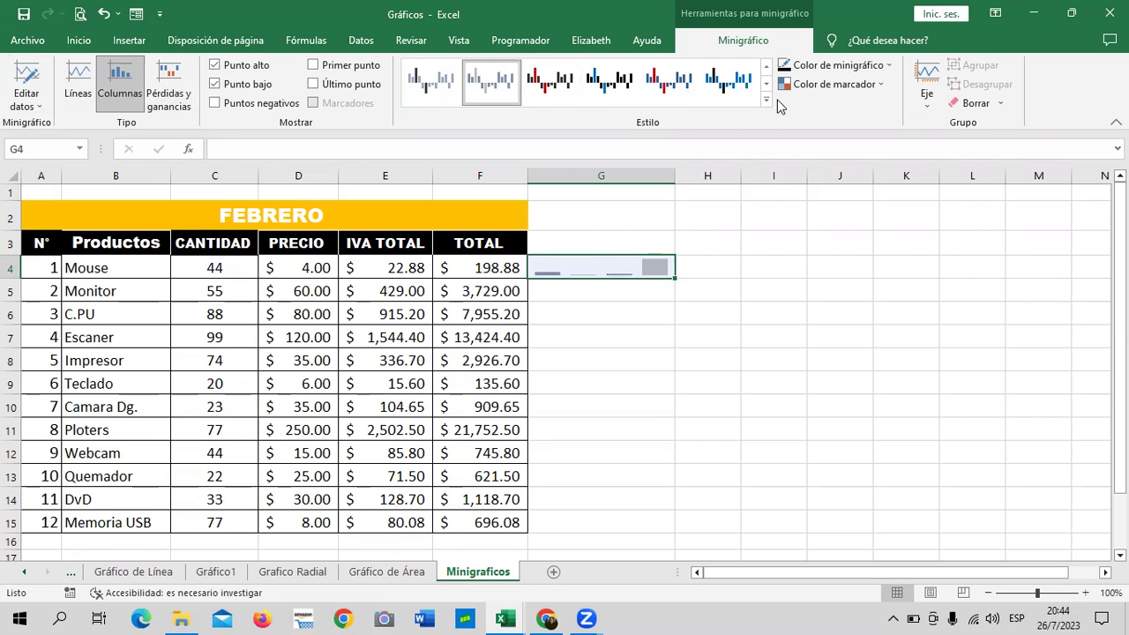
left_click(767, 102)
left_click(723, 125)
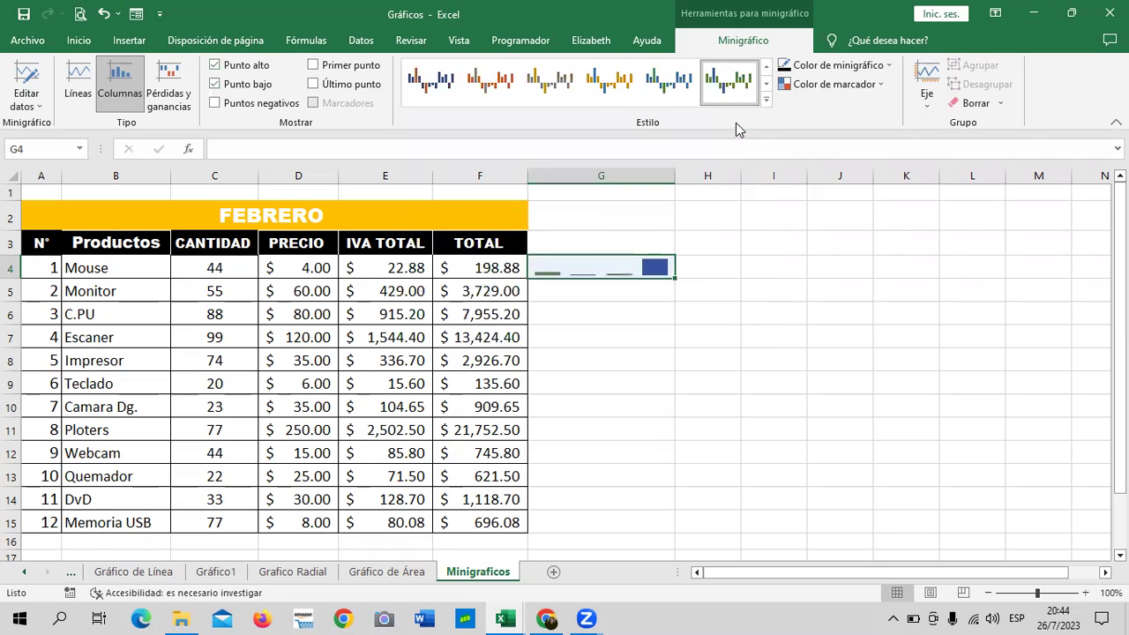
left_click(745, 263)
left_click(647, 263)
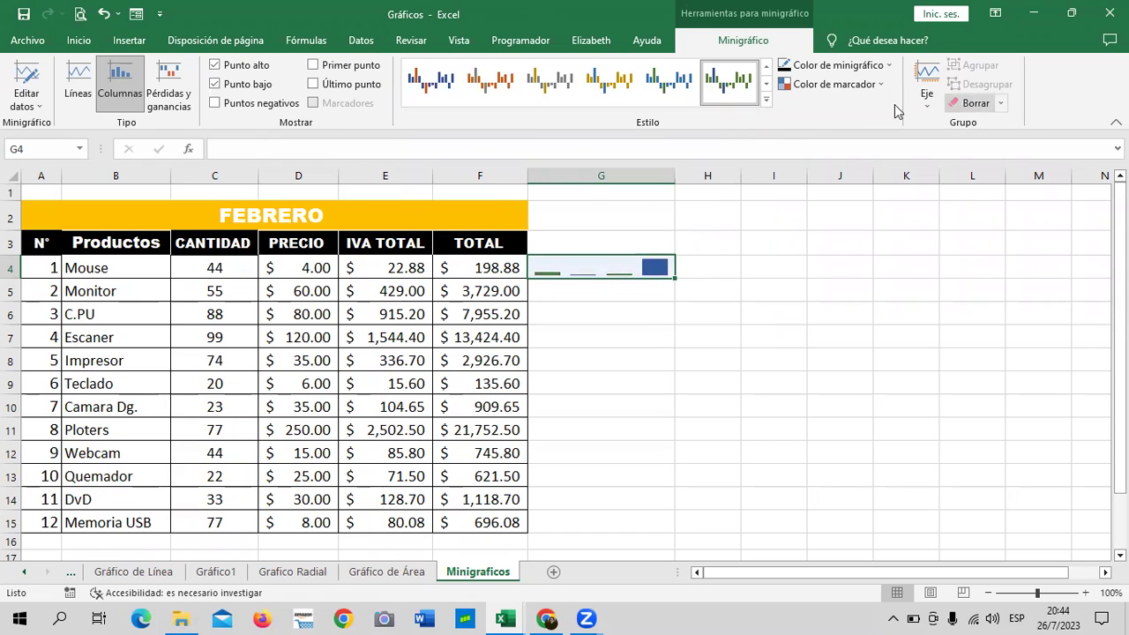
left_click(637, 293)
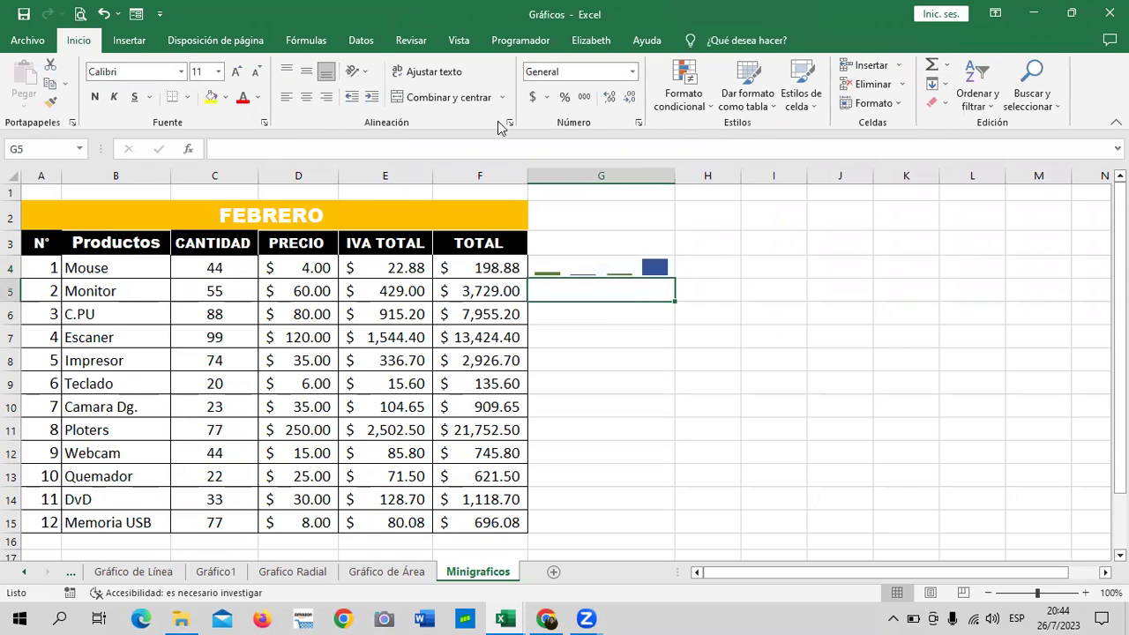
Insert a line sparkline in G5 using the Monitor row values C5:F5.
left_click(129, 41)
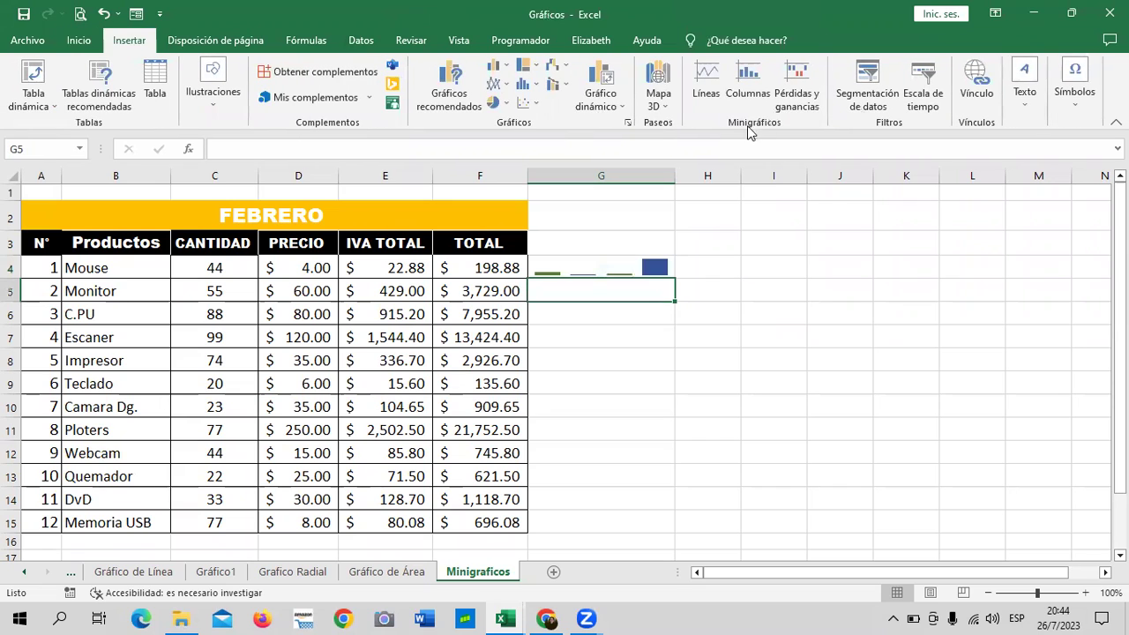
left_click(705, 74)
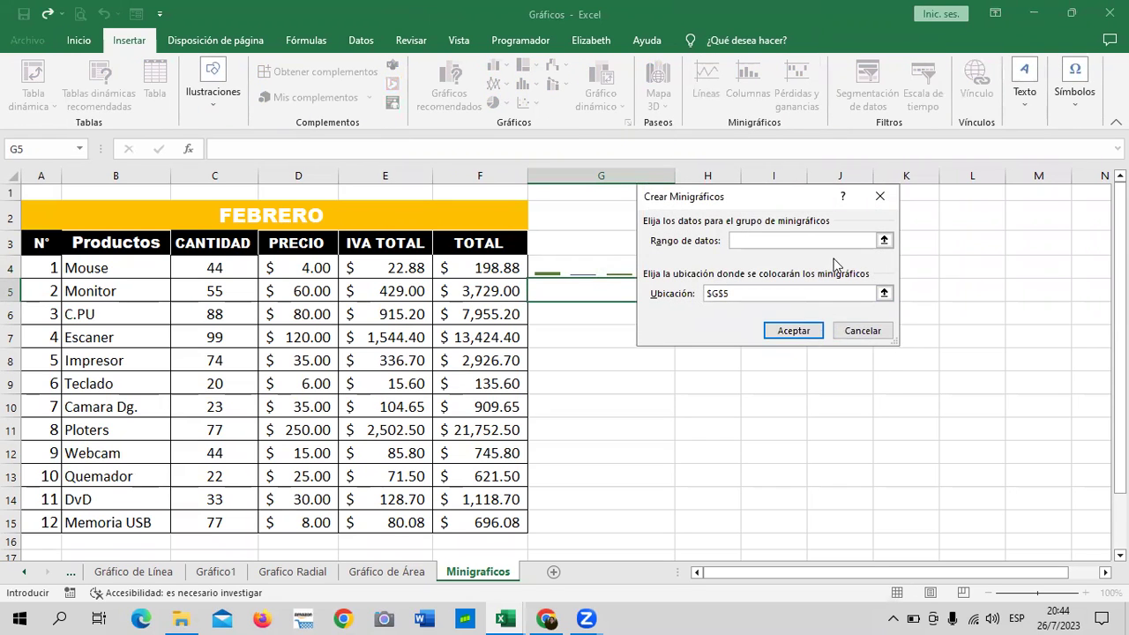
left_click(883, 240)
left_click_drag(203, 296, 481, 289)
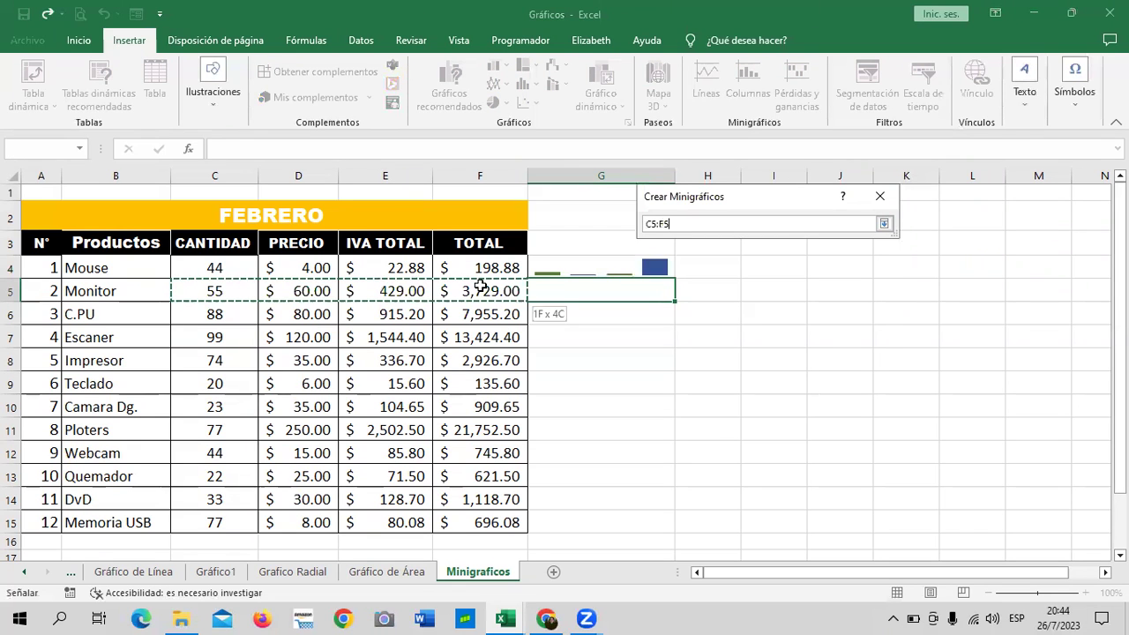
left_click(885, 225)
left_click(801, 330)
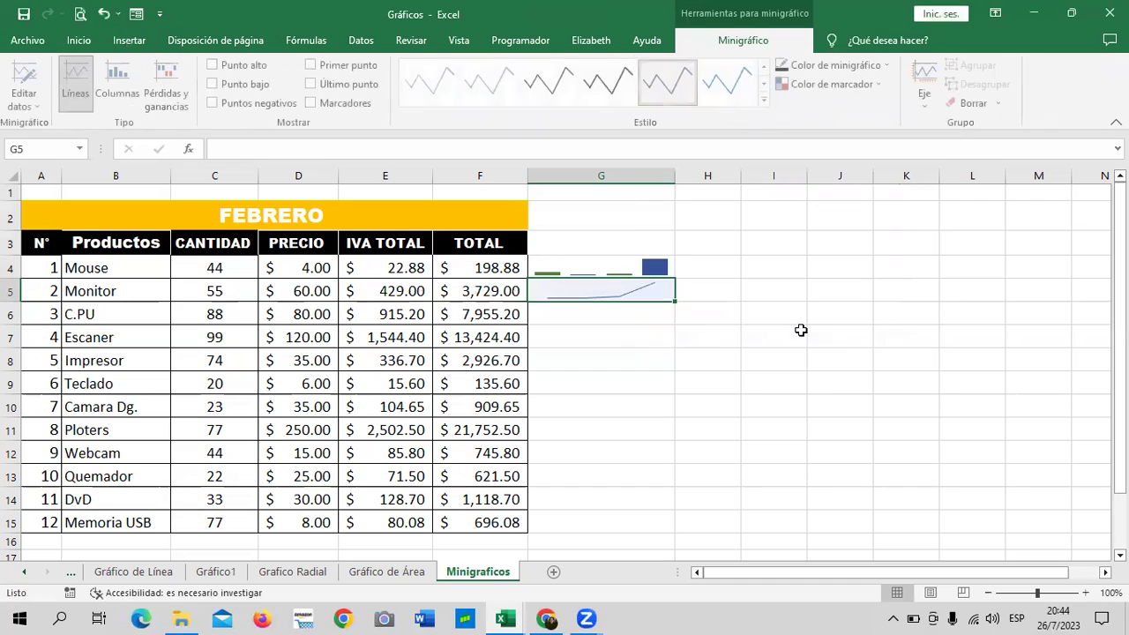
left_click(801, 303)
left_click(657, 290)
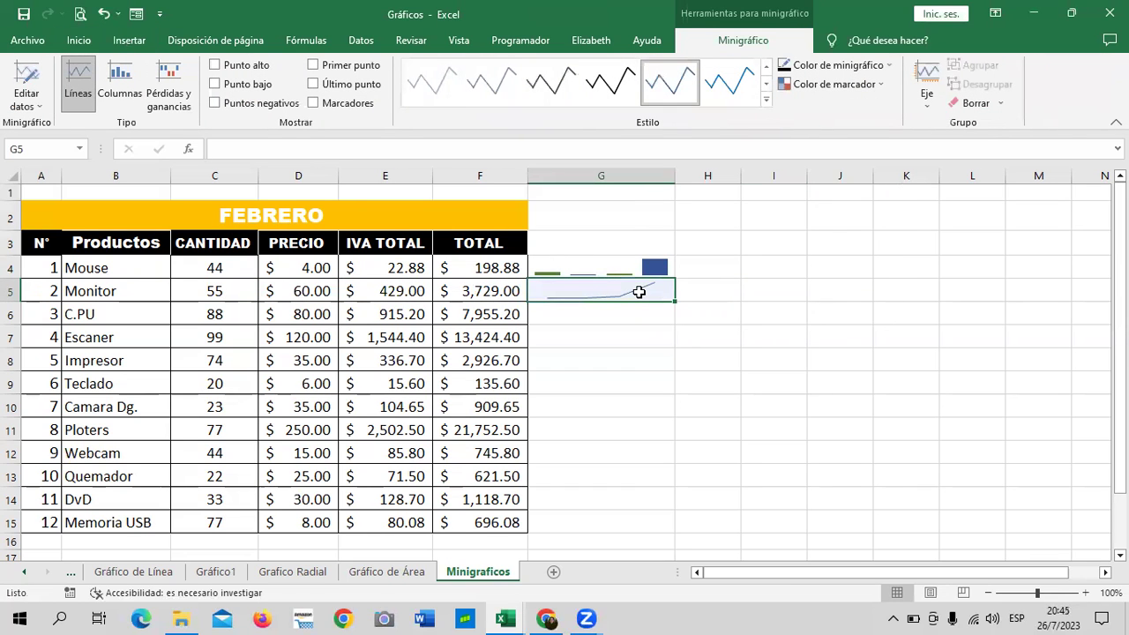
Apply the last style in the sparkline gallery to the G5 sparkline.
left_click(767, 320)
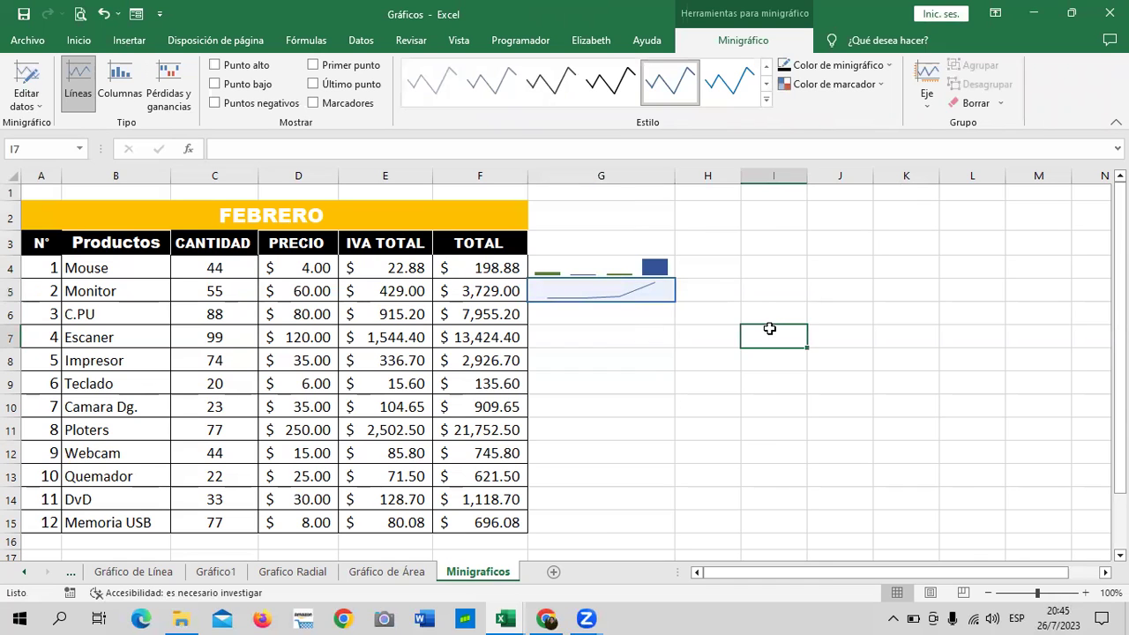
left_click(637, 286)
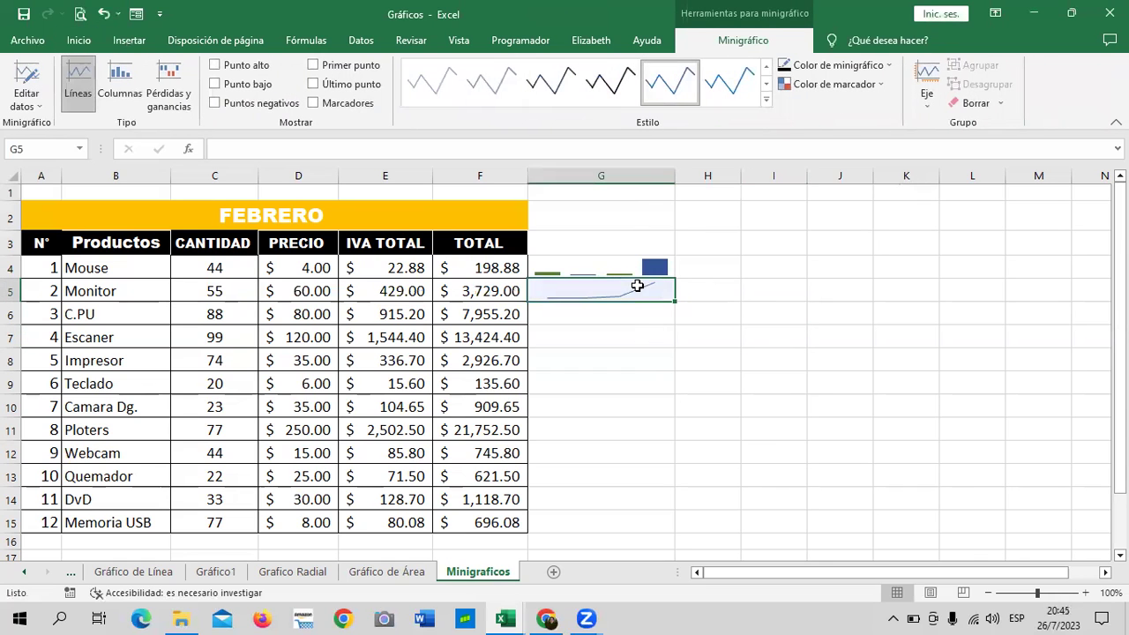
left_click(766, 100)
left_click(562, 136)
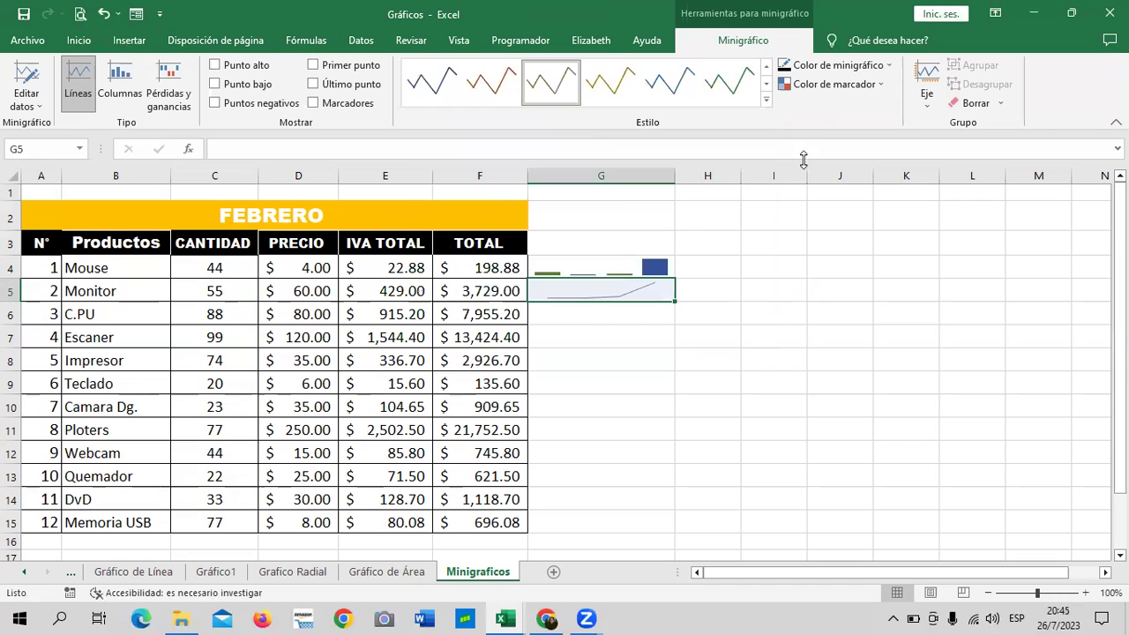
left_click(765, 100)
left_click(728, 322)
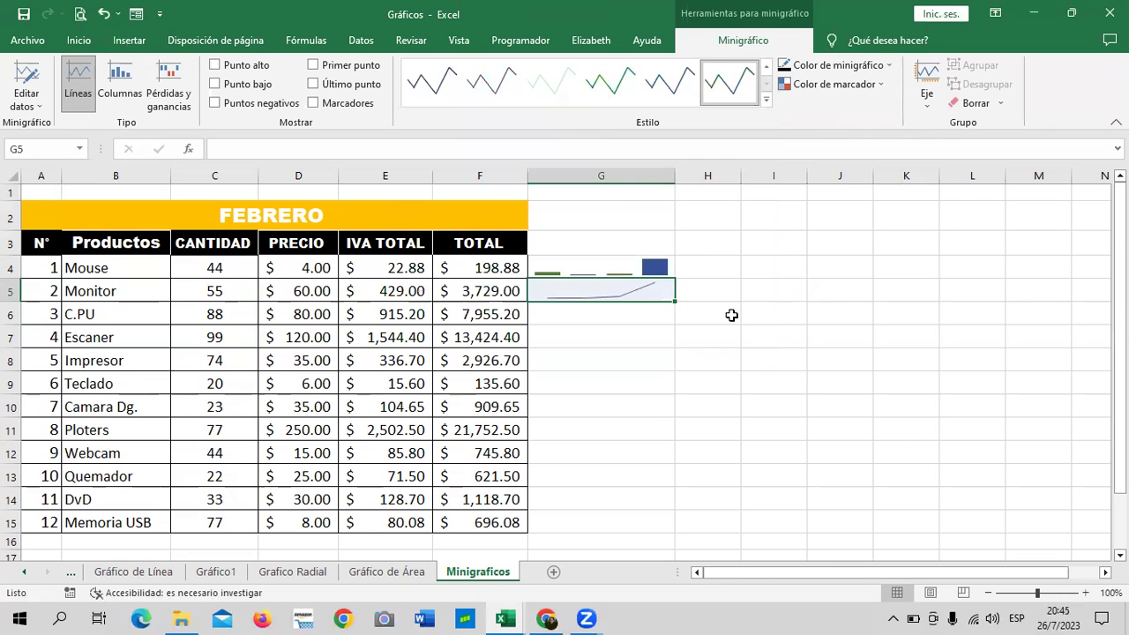
left_click(819, 313)
left_click(646, 291)
Mark the high and low points on the G5 line sparkline.
left_click(214, 66)
left_click(215, 84)
left_click(845, 378)
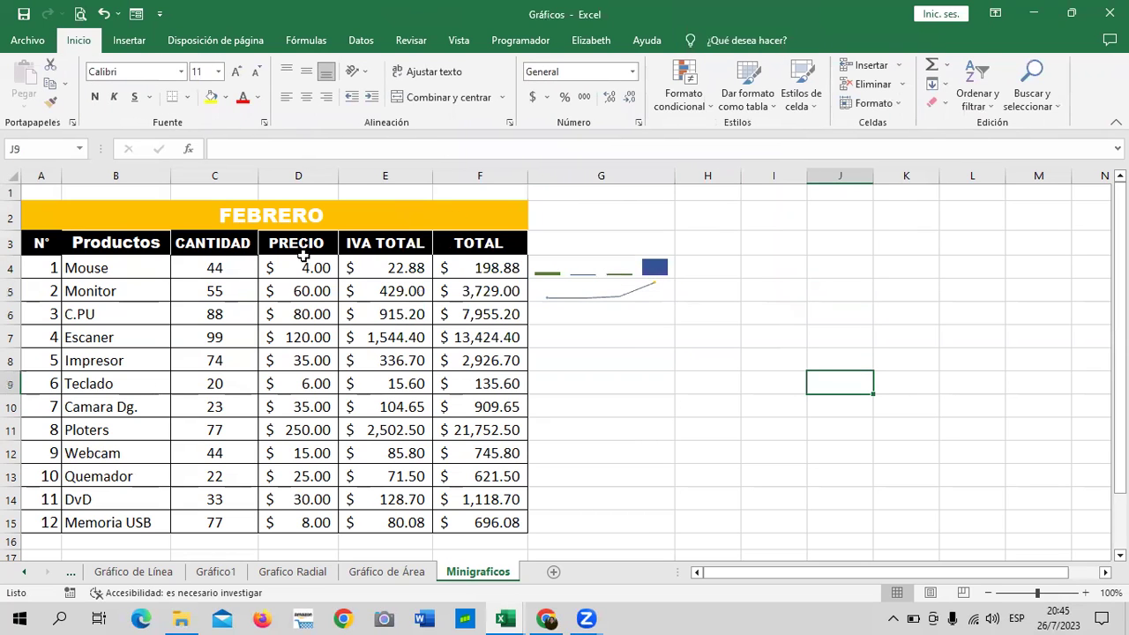
Insert a column sparkline in G8 charting the TOTAL values F4:F15.
left_click(606, 366)
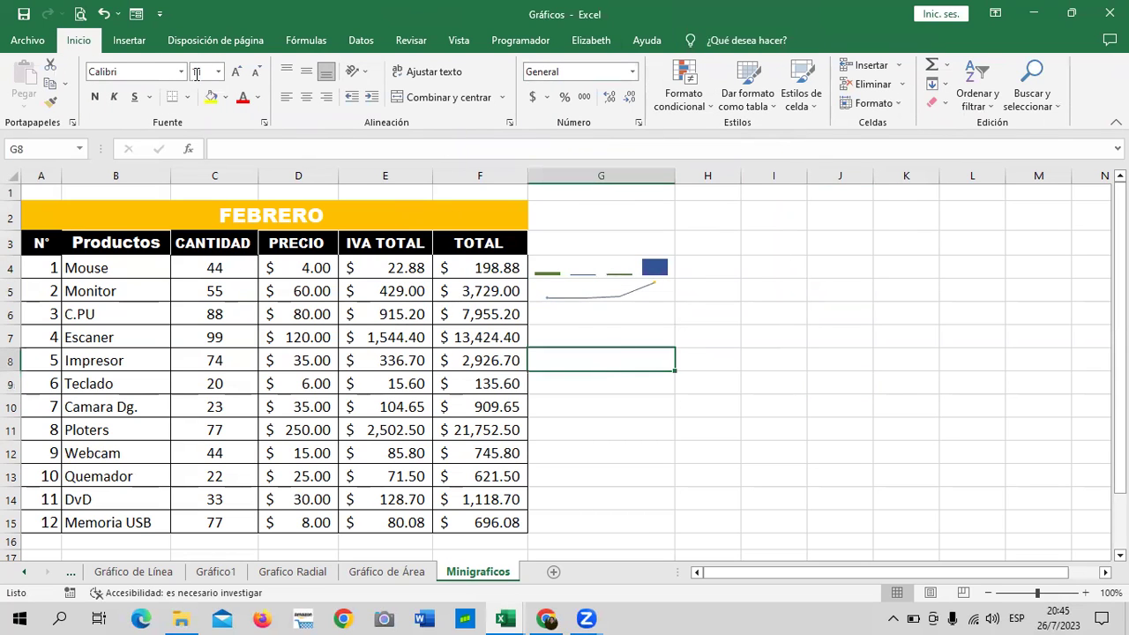
left_click(126, 41)
left_click(749, 89)
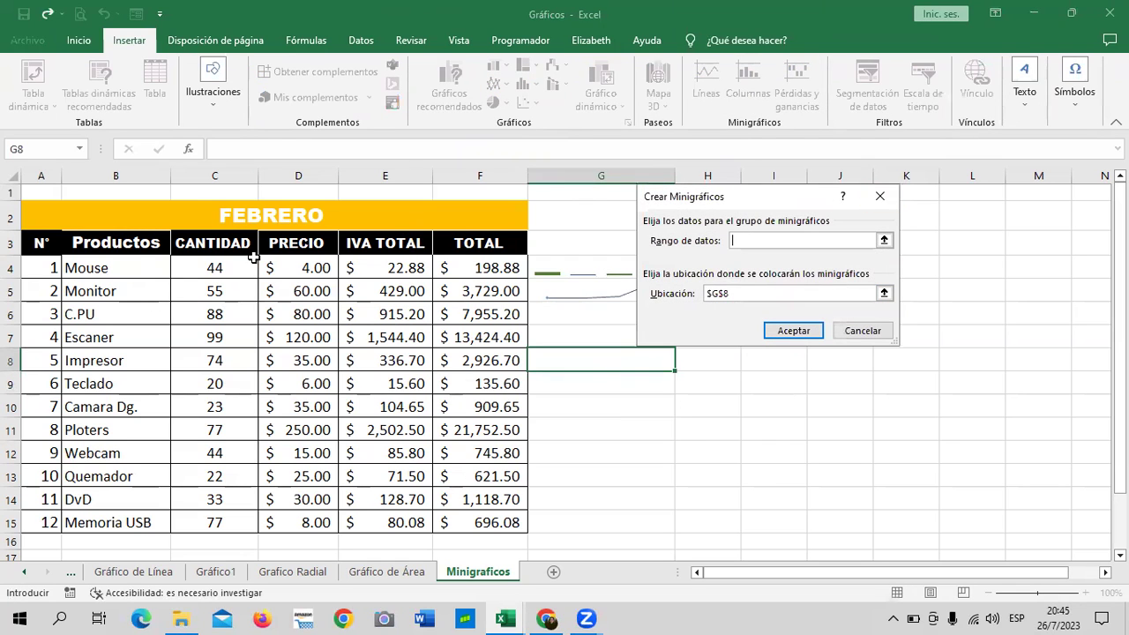
left_click_drag(474, 275, 503, 525)
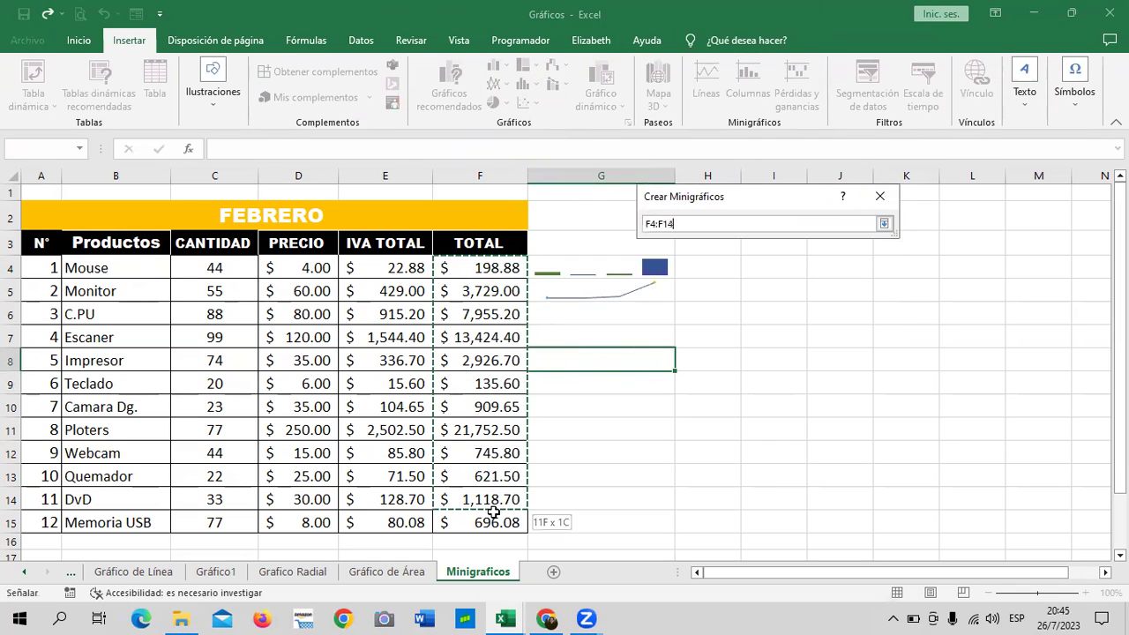
left_click(798, 330)
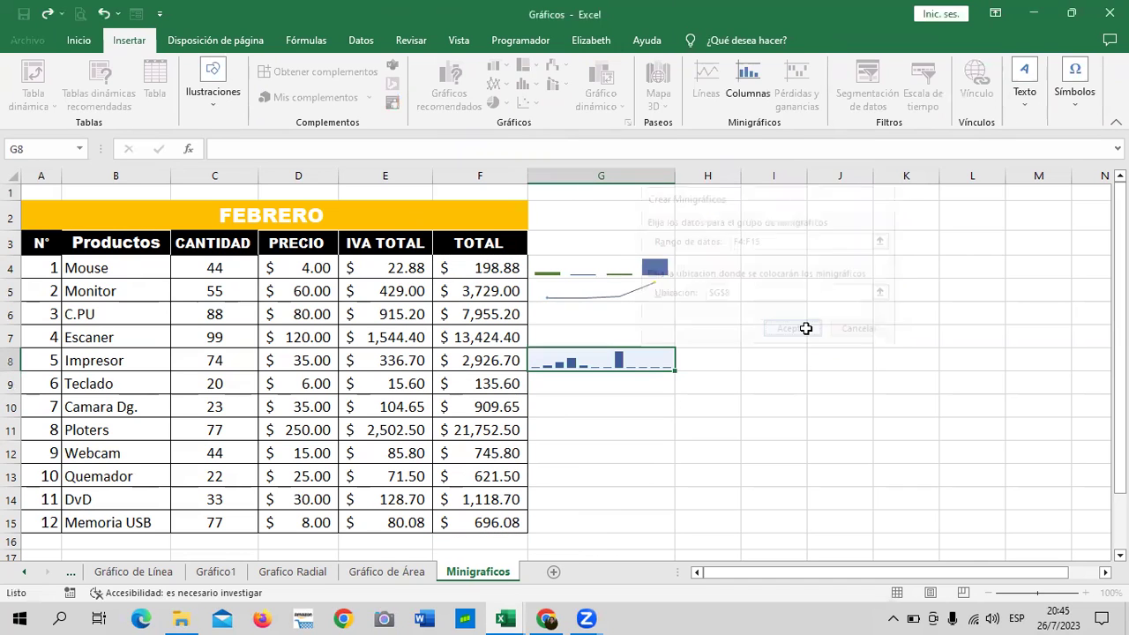
Widen column G to stretch the sparklines, then narrow it back down.
left_click_drag(675, 176, 746, 176)
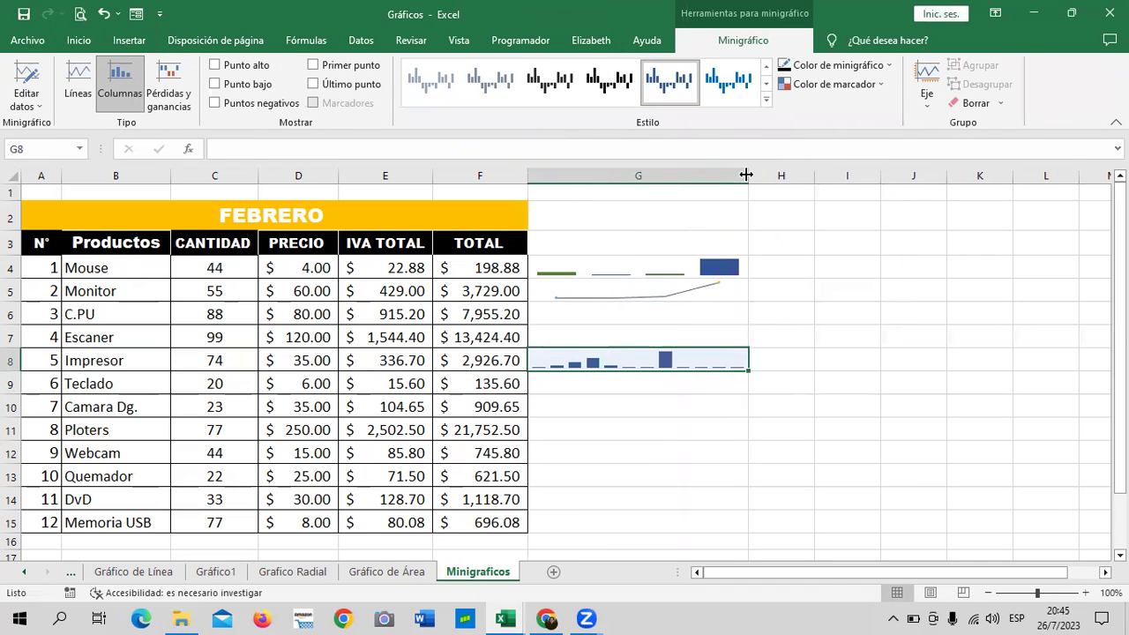
left_click(738, 430)
left_click(684, 360)
left_click_drag(748, 176, 644, 179)
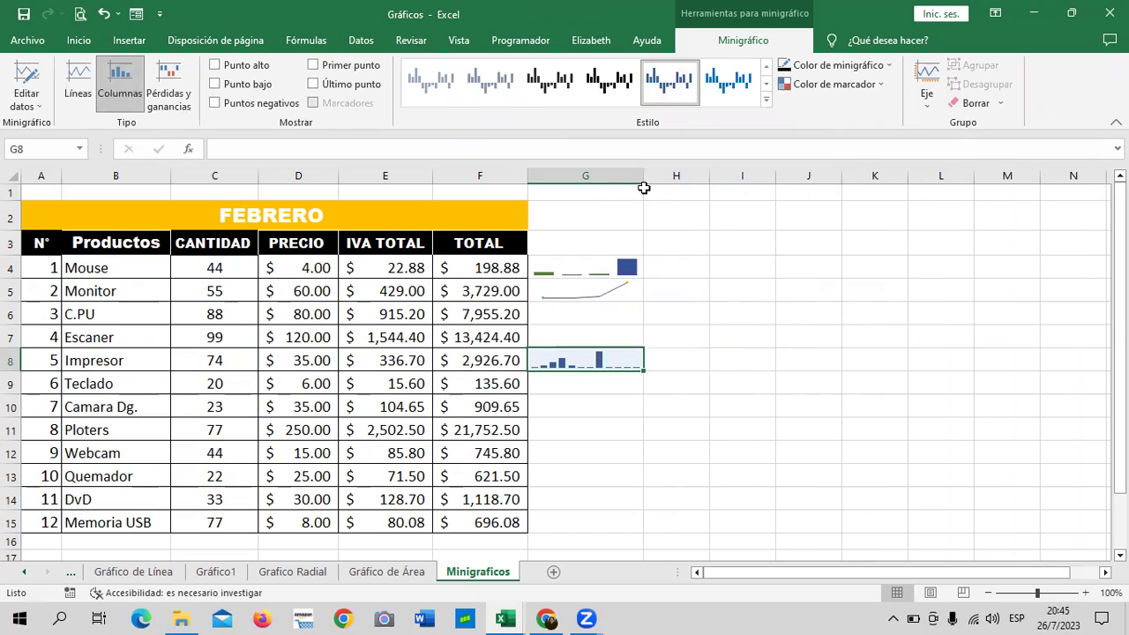
Merge G8:I9 around the totals sparkline using Combinar y centrar.
left_click(77, 40)
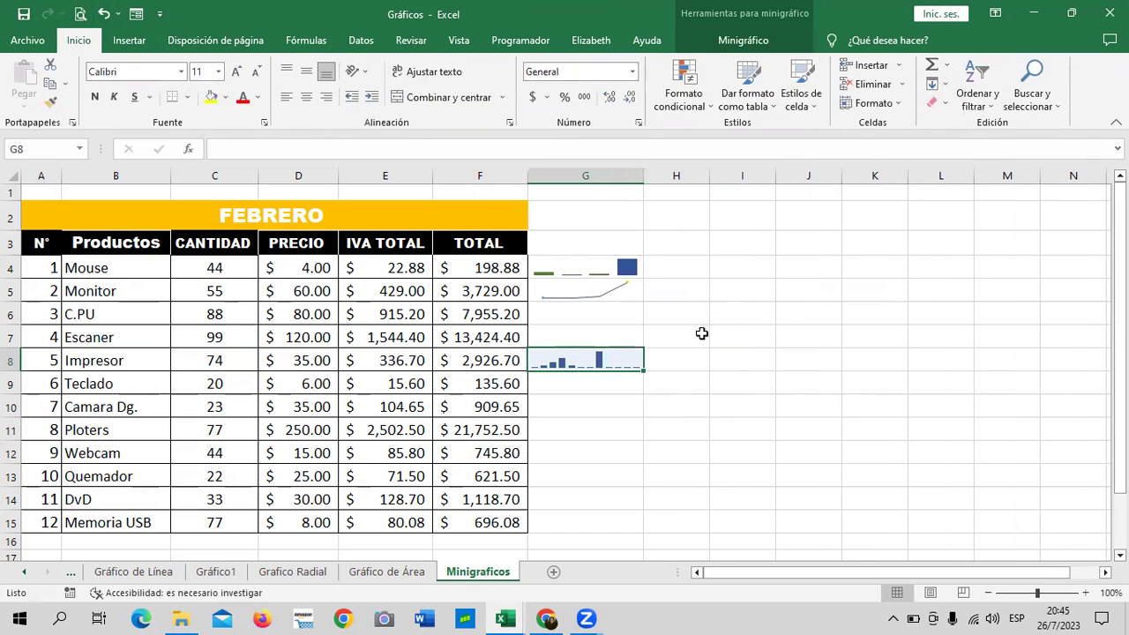
left_click(716, 328)
left_click(629, 358)
left_click_drag(629, 358, 731, 385)
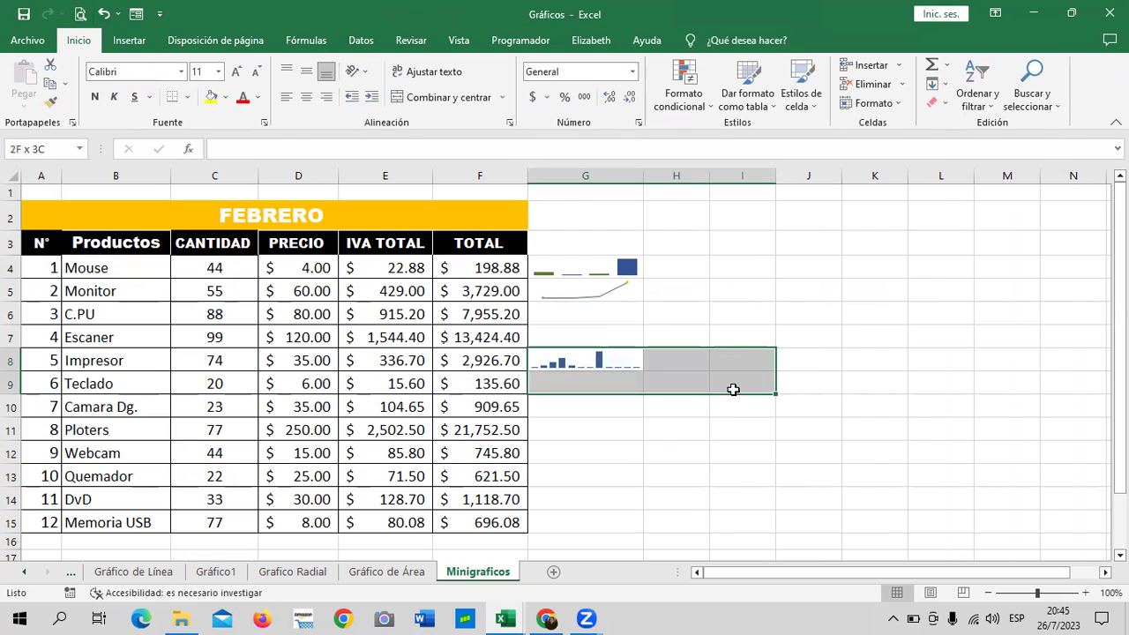
left_click(419, 101)
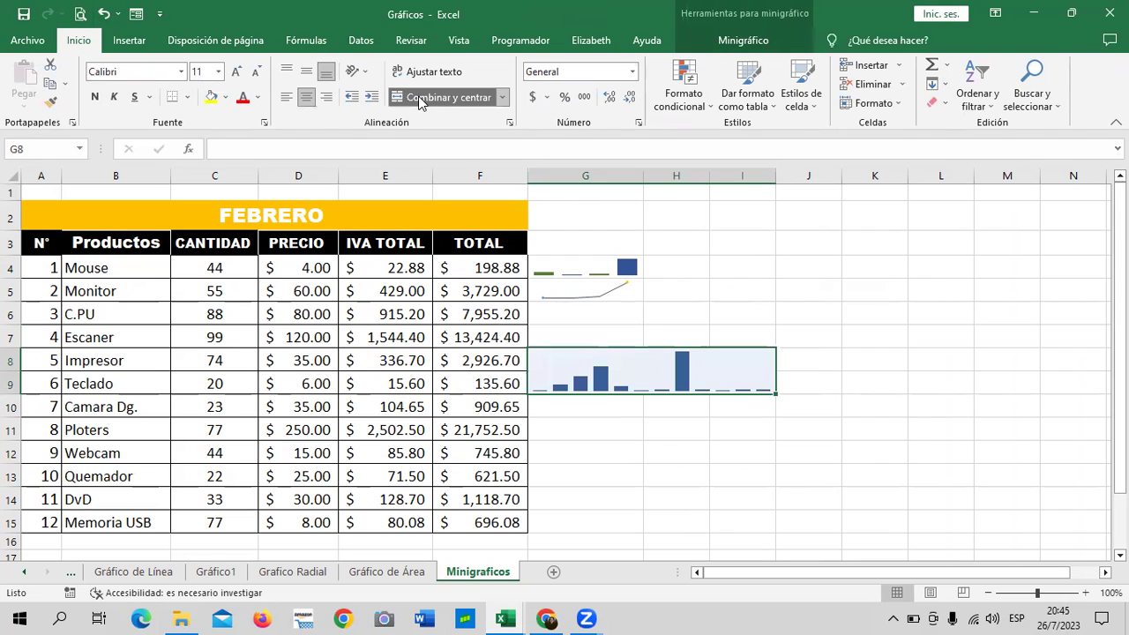
left_click(978, 403)
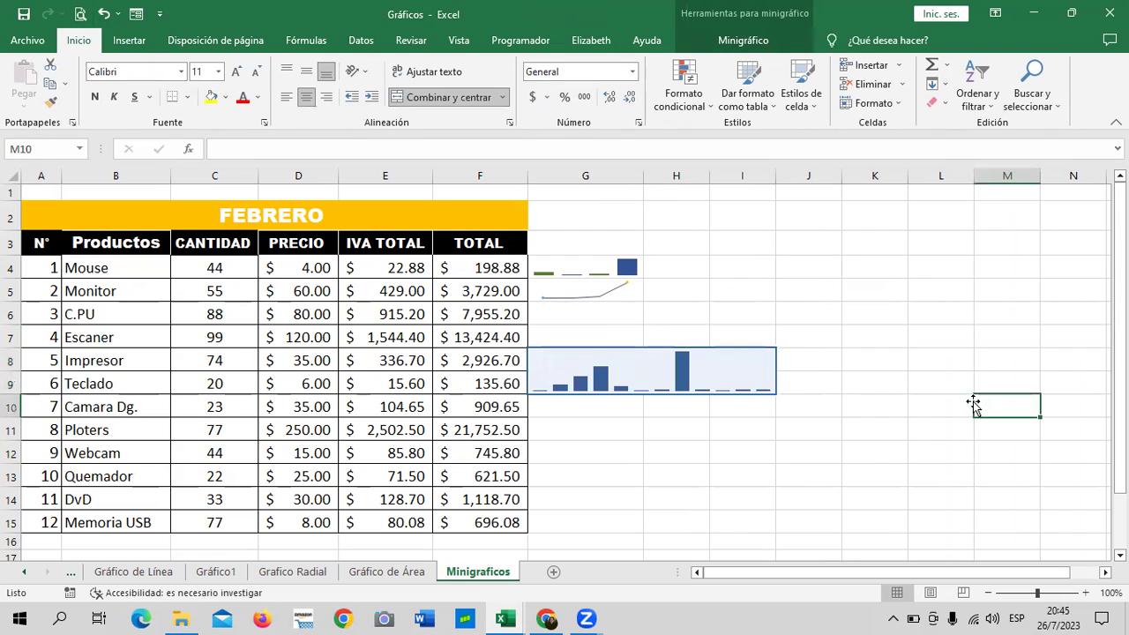
Merge the larger block G8:I13 so the totals sparkline fills it.
left_click(724, 379)
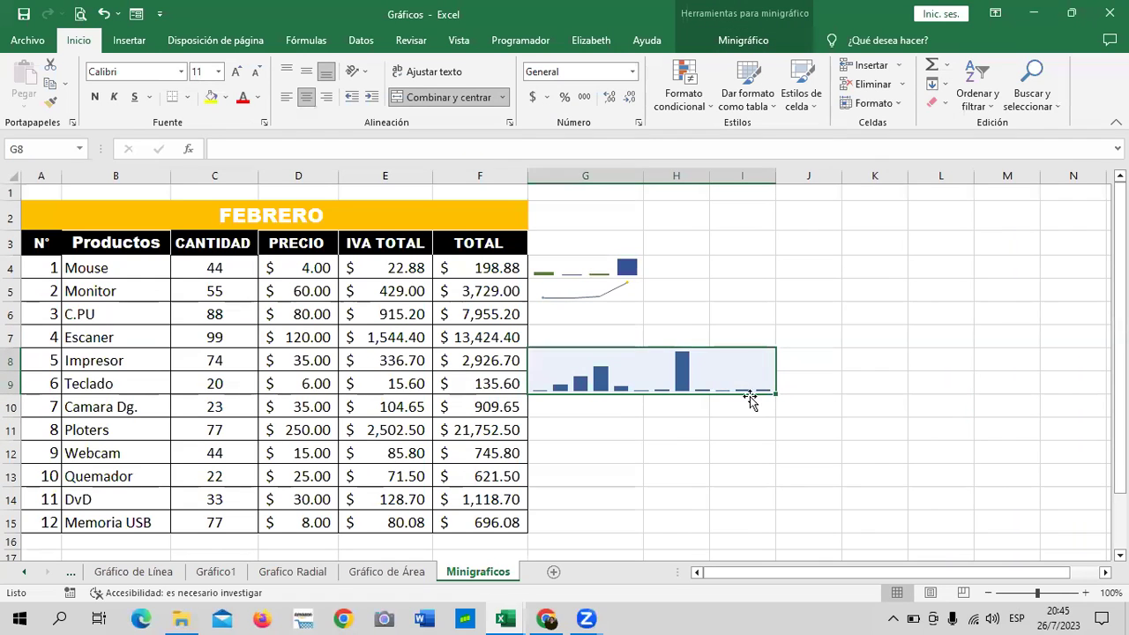
left_click_drag(579, 359, 708, 479)
left_click(479, 97)
left_click(479, 97)
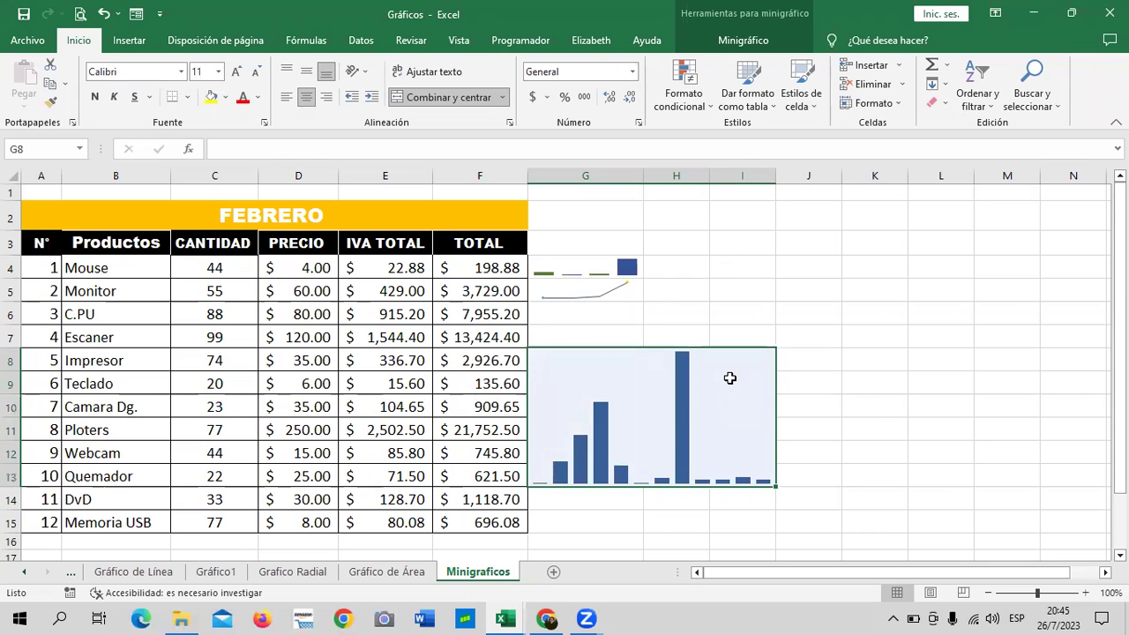
left_click(814, 383)
left_click(714, 407)
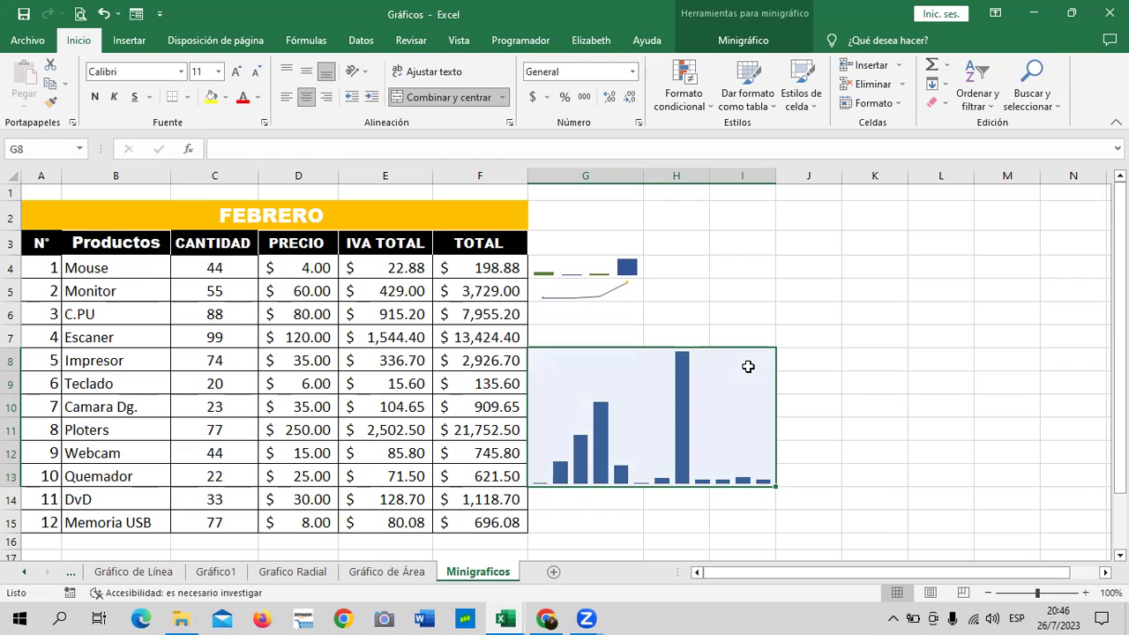
Try a date axis using F4:F15 for the sparkline, then undo it.
left_click(739, 42)
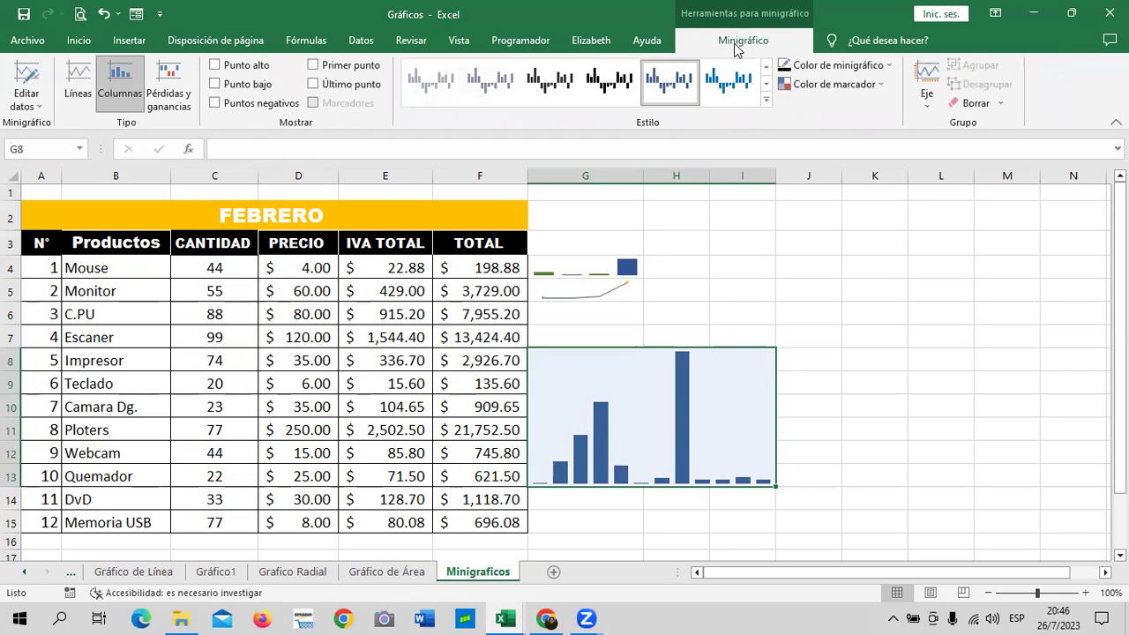
left_click(927, 107)
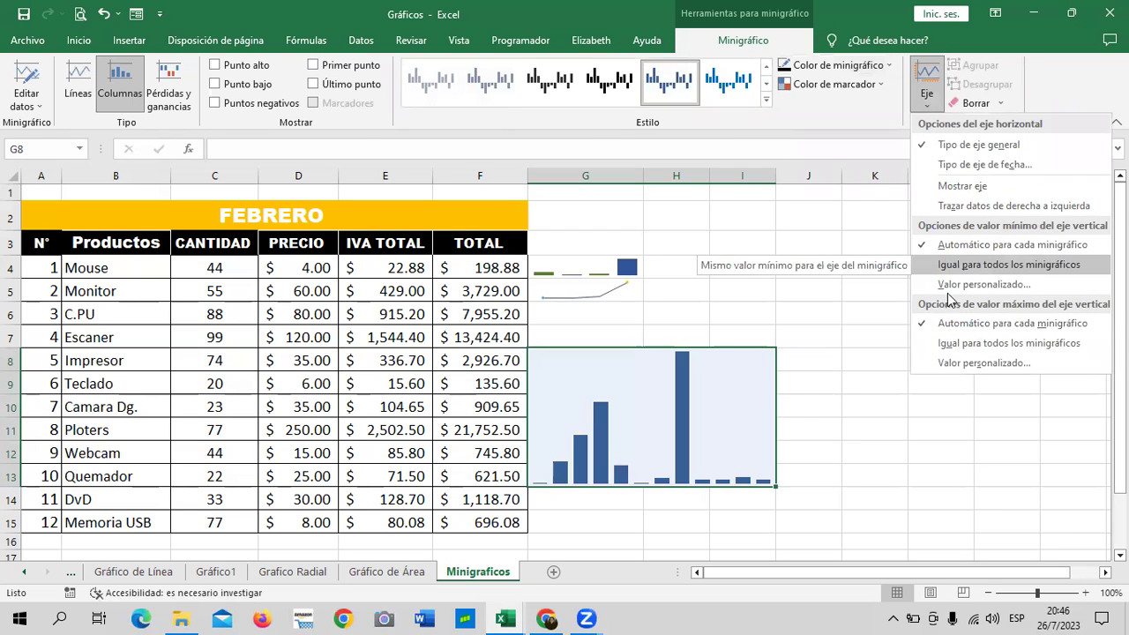
left_click(937, 166)
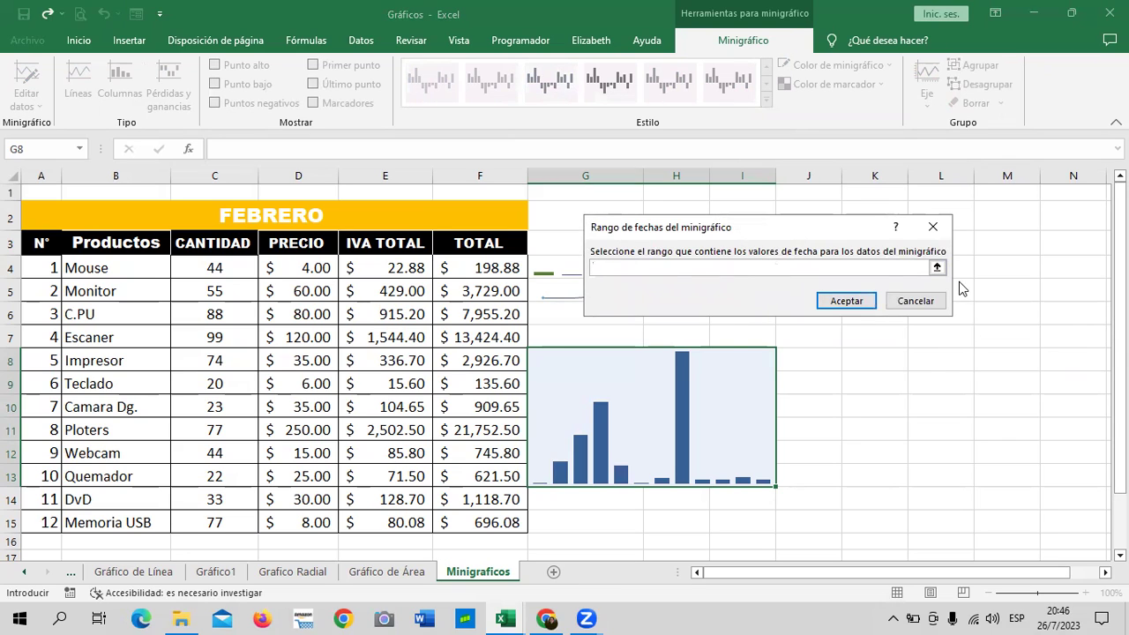
left_click_drag(455, 267, 475, 518)
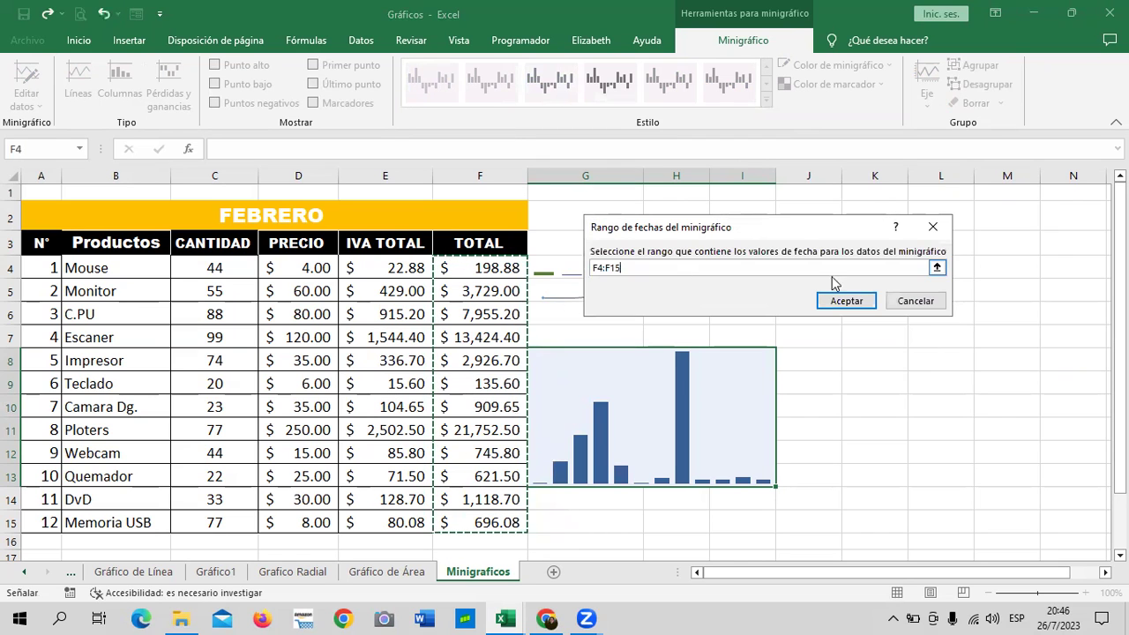
left_click(856, 304)
left_click(855, 305)
left_click(670, 428)
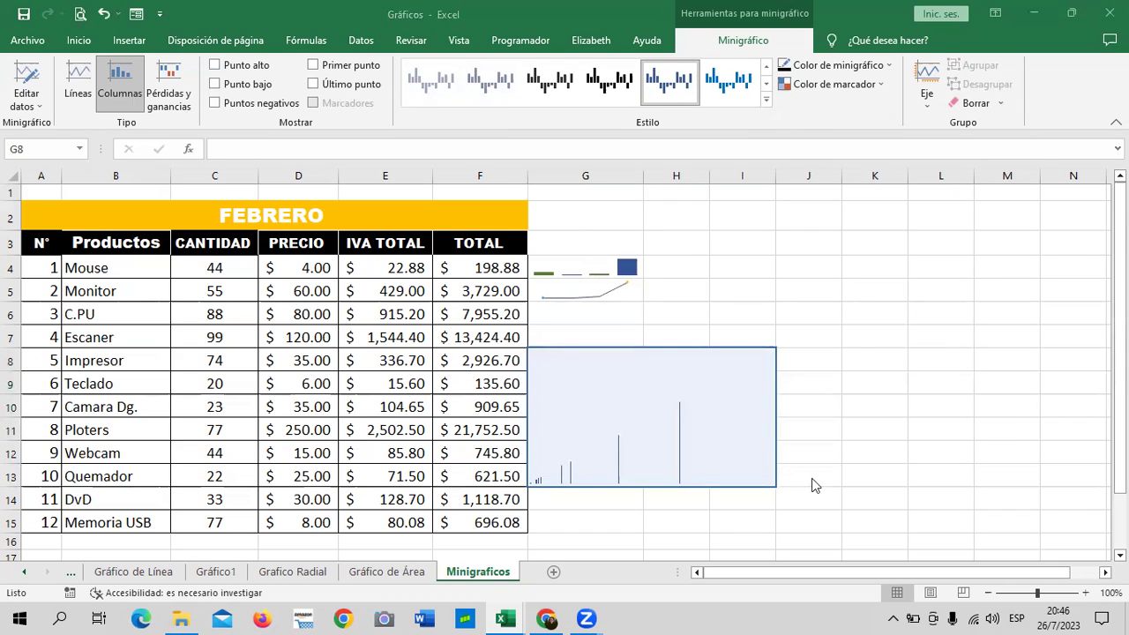
left_click(104, 16)
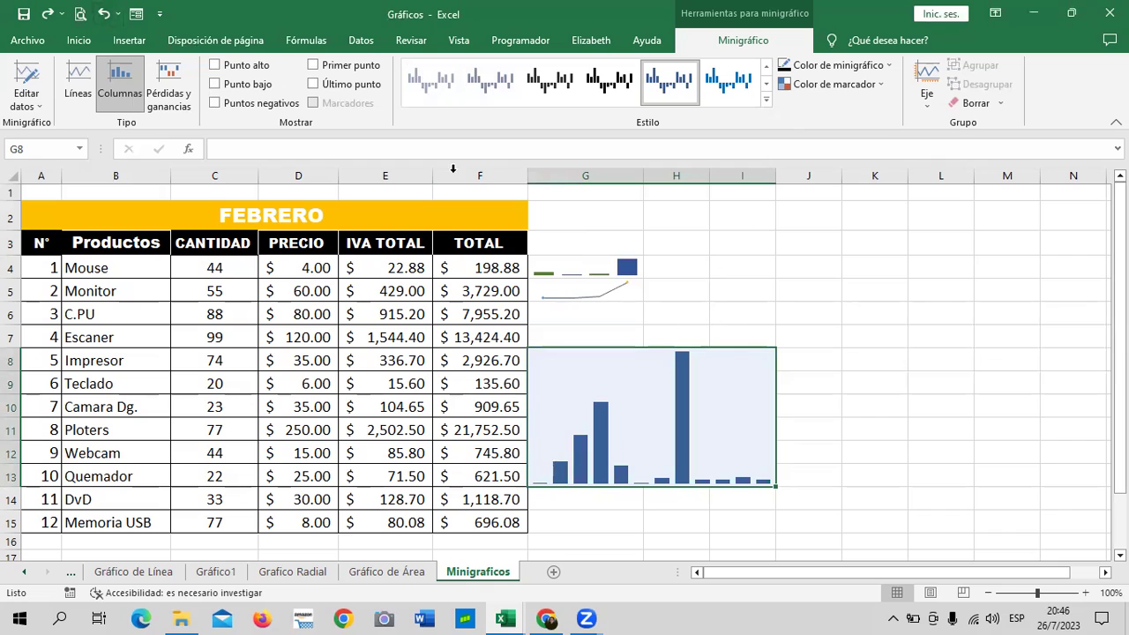
Switch the sparkline to Win/Loss and back to Column, then mark the high point.
left_click(41, 107)
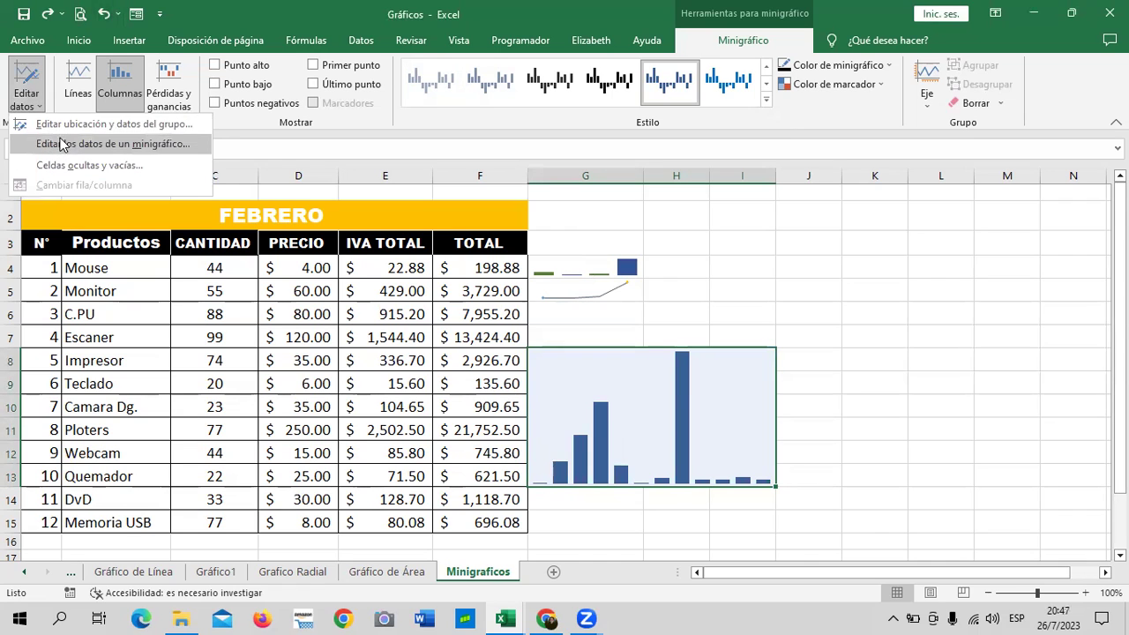
left_click(175, 86)
left_click(177, 85)
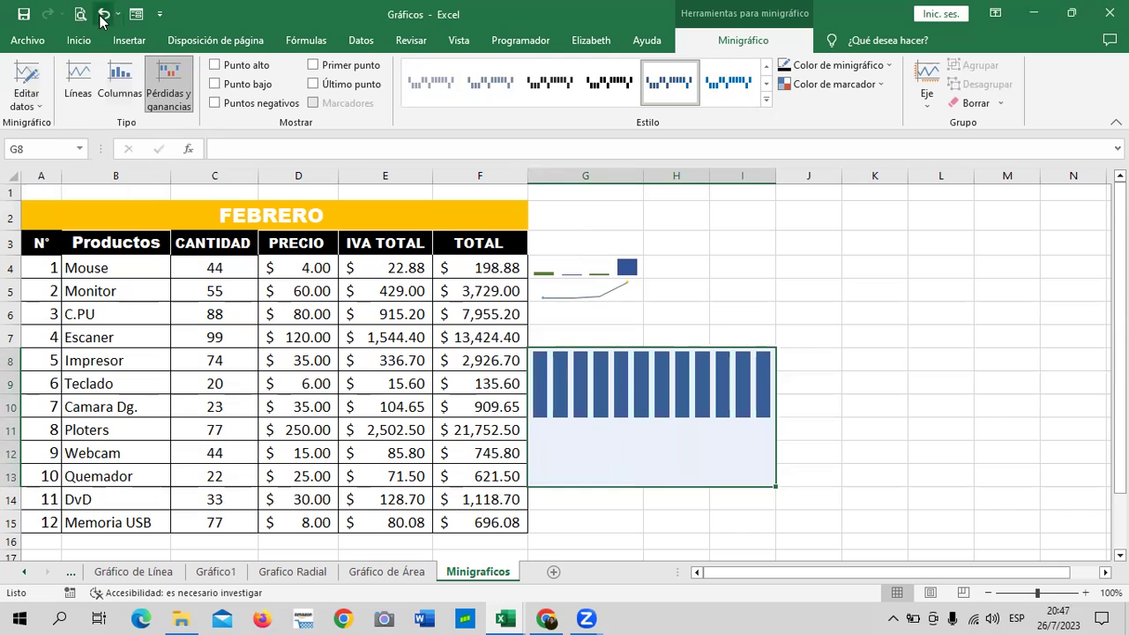
left_click(120, 81)
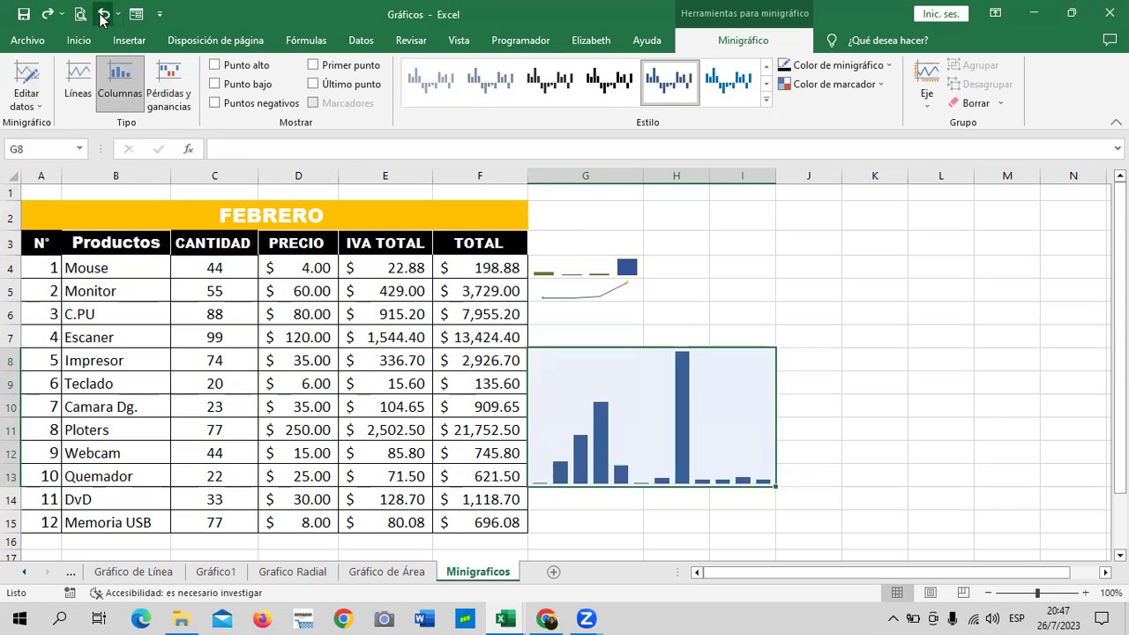
left_click(214, 65)
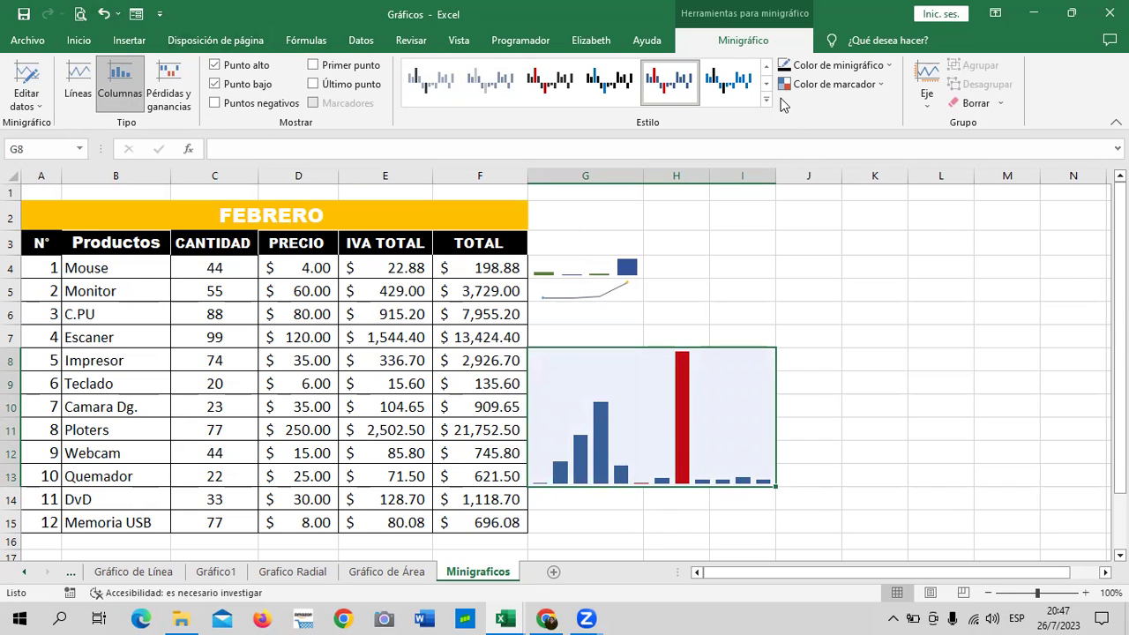
Preview the dark blue and the grey with green high point sparkline styles.
left_click(886, 71)
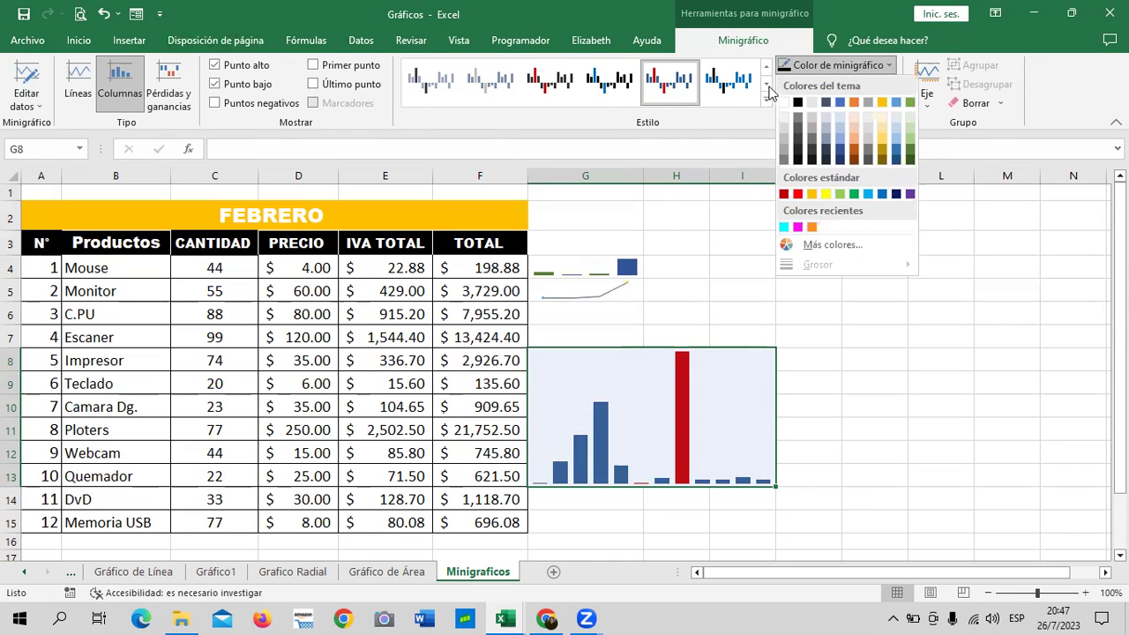
left_click(765, 100)
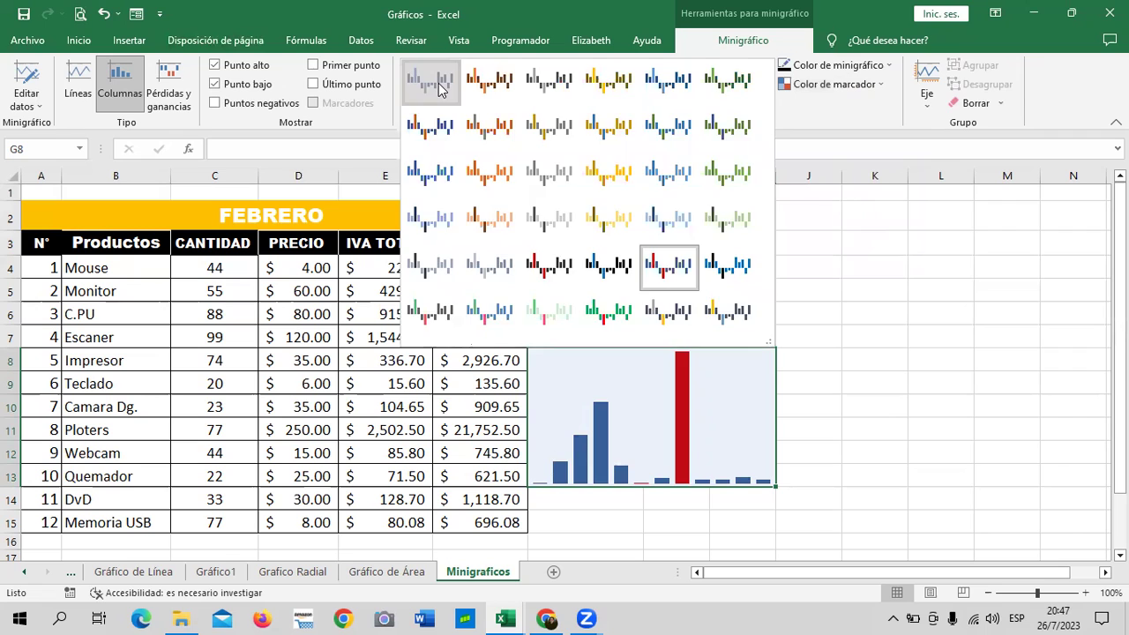
left_click(438, 86)
left_click(765, 100)
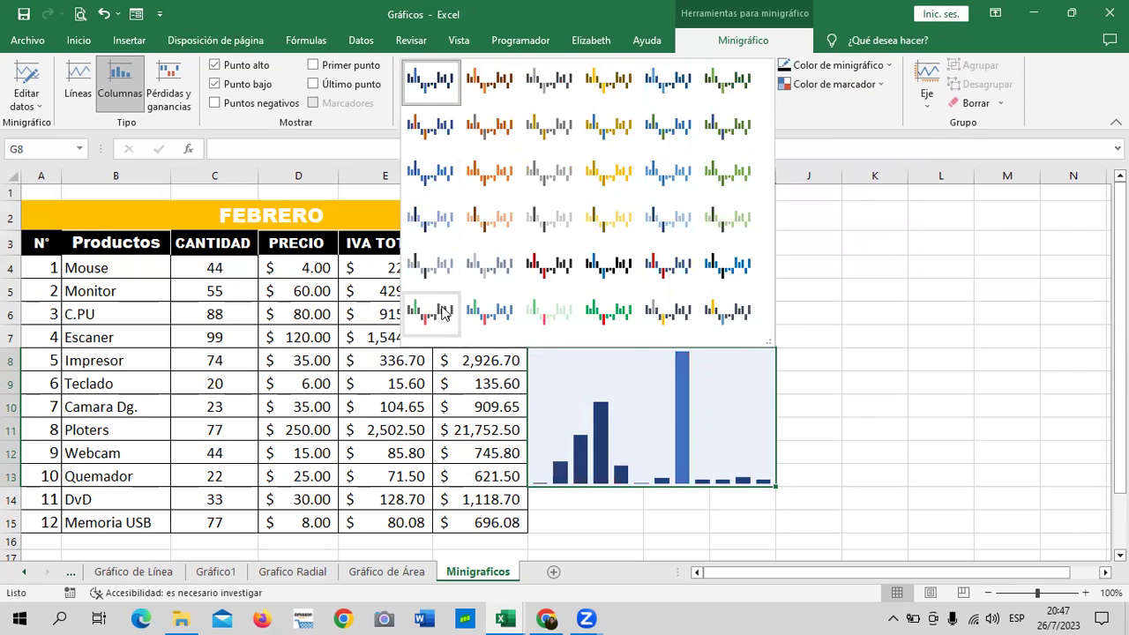
left_click(443, 314)
Apply the green sparkline style and check how it looks.
left_click(767, 102)
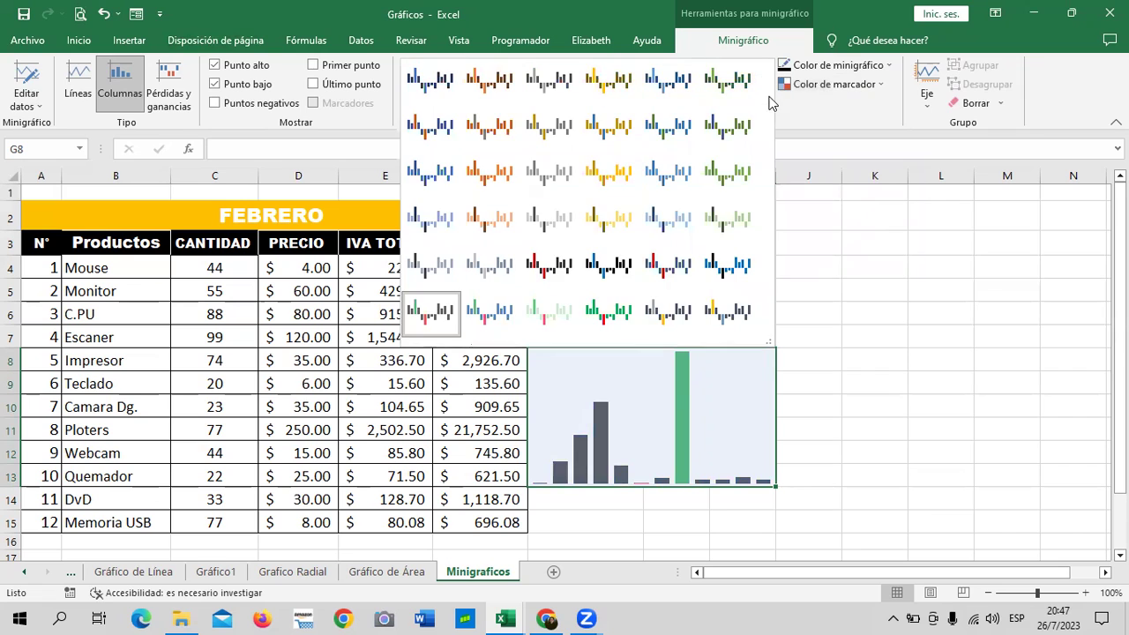
left_click(606, 311)
left_click(829, 299)
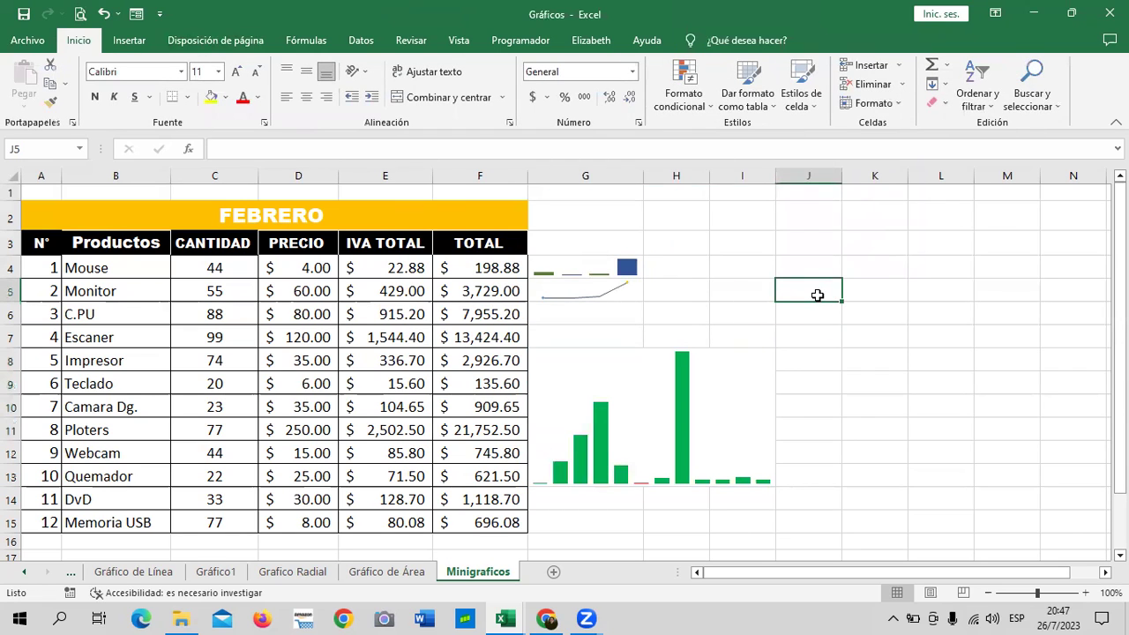
left_click(642, 362)
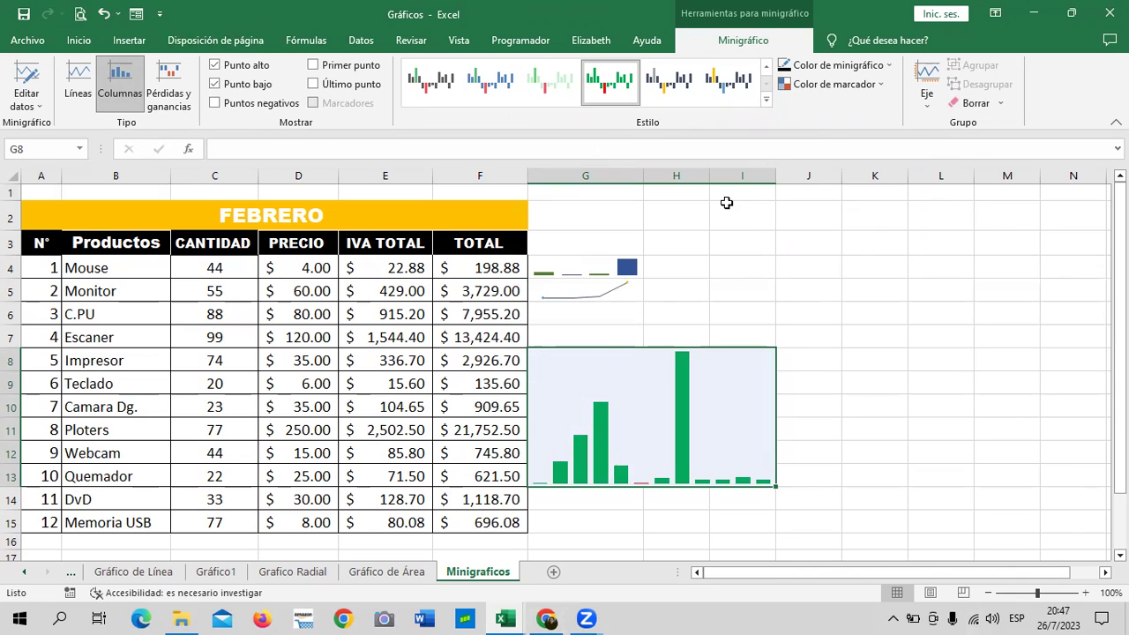
scroll(754, 439, "down", 3)
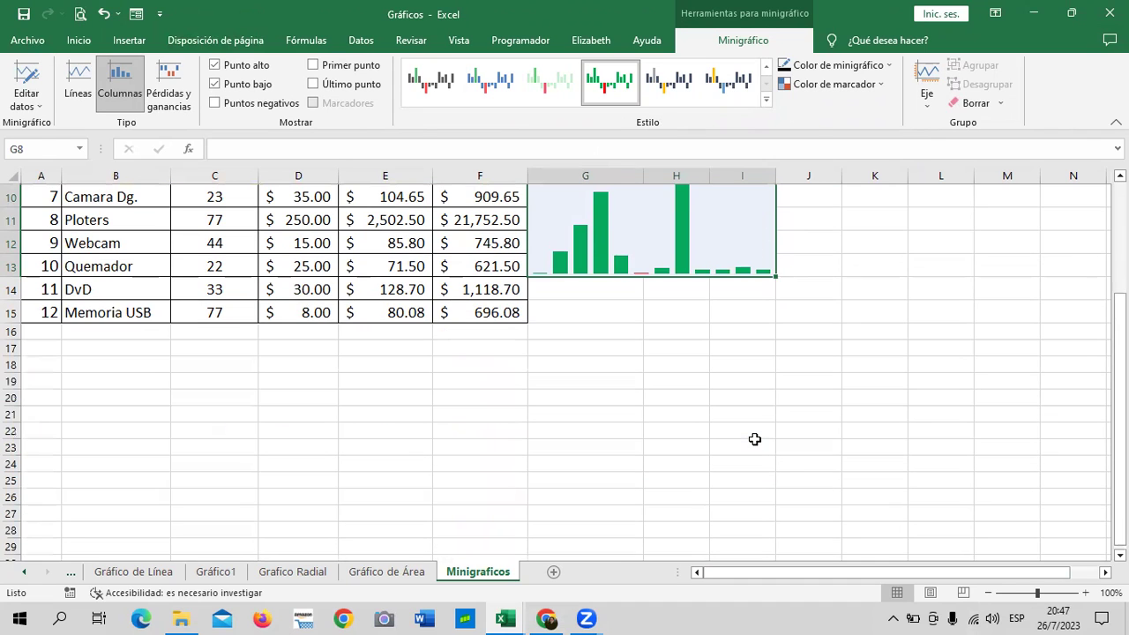
scroll(754, 439, "up", 2)
left_click(852, 305)
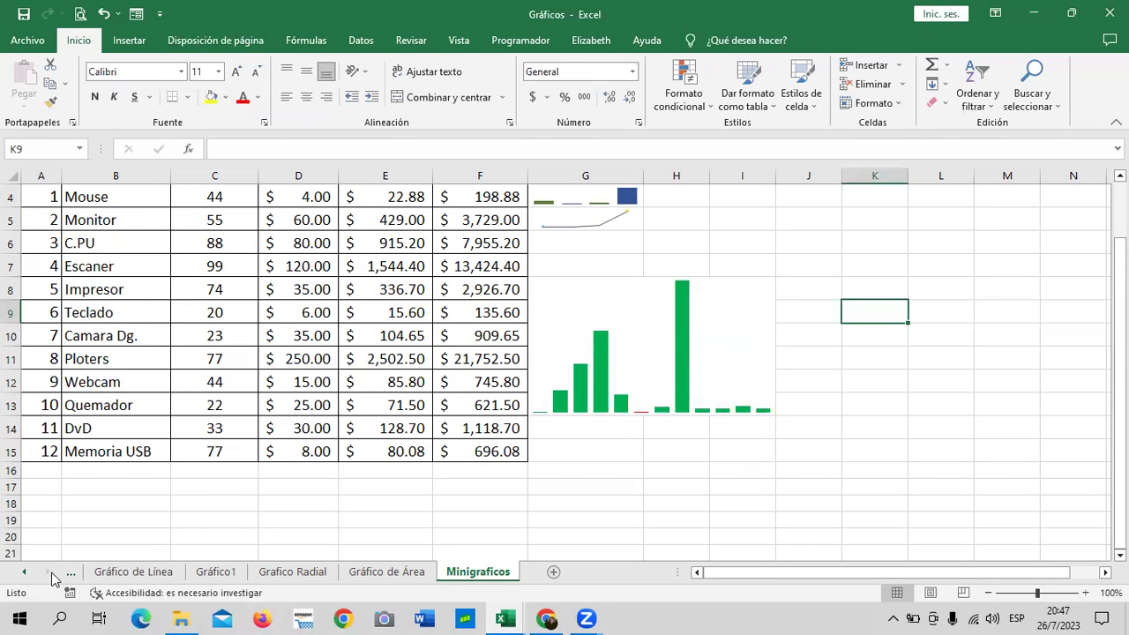
Move through Gráfico de Columna and Gráfico de Barra to the Gráfico de Línea sheet.
left_click(18, 578)
left_click(16, 579)
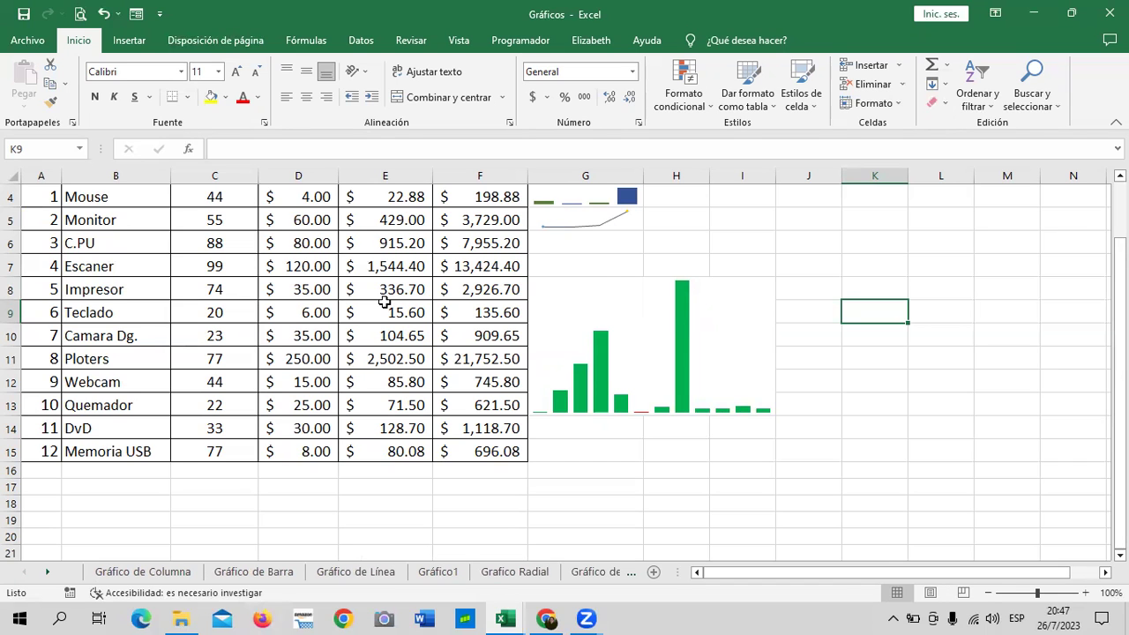
scroll(408, 375, "up", 1)
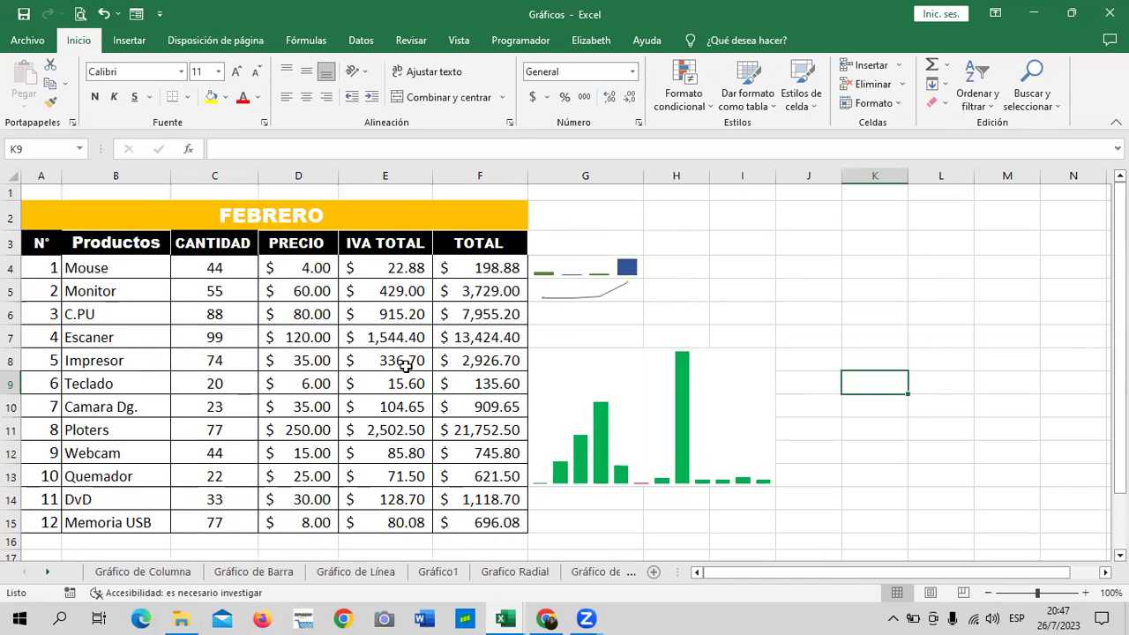
scroll(404, 364, "down", 2)
left_click(181, 581)
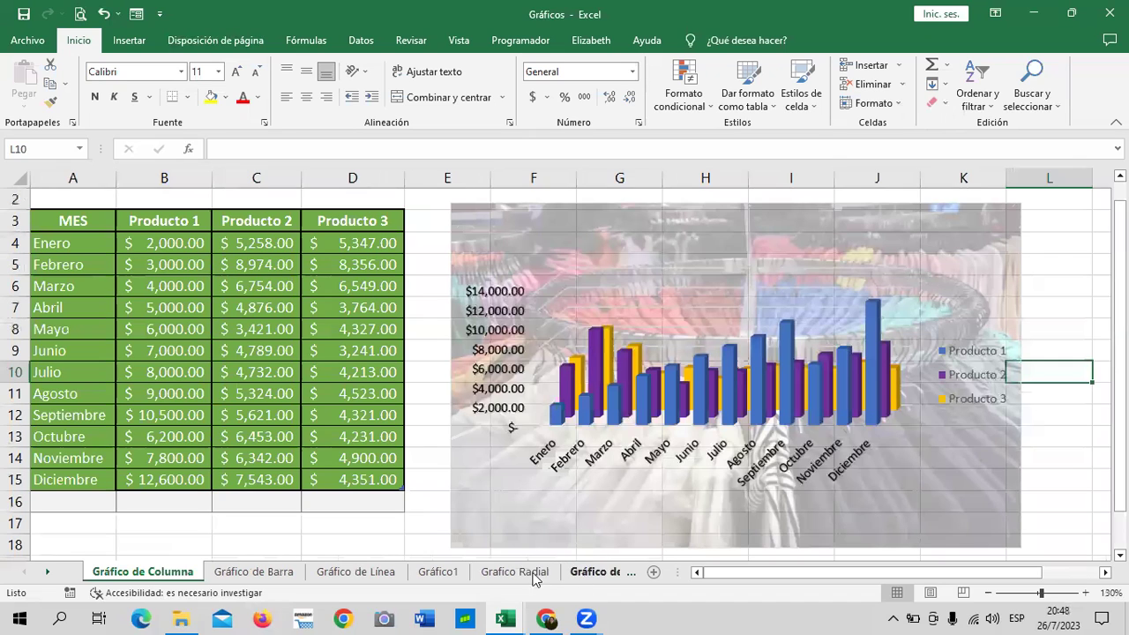
left_click(251, 572)
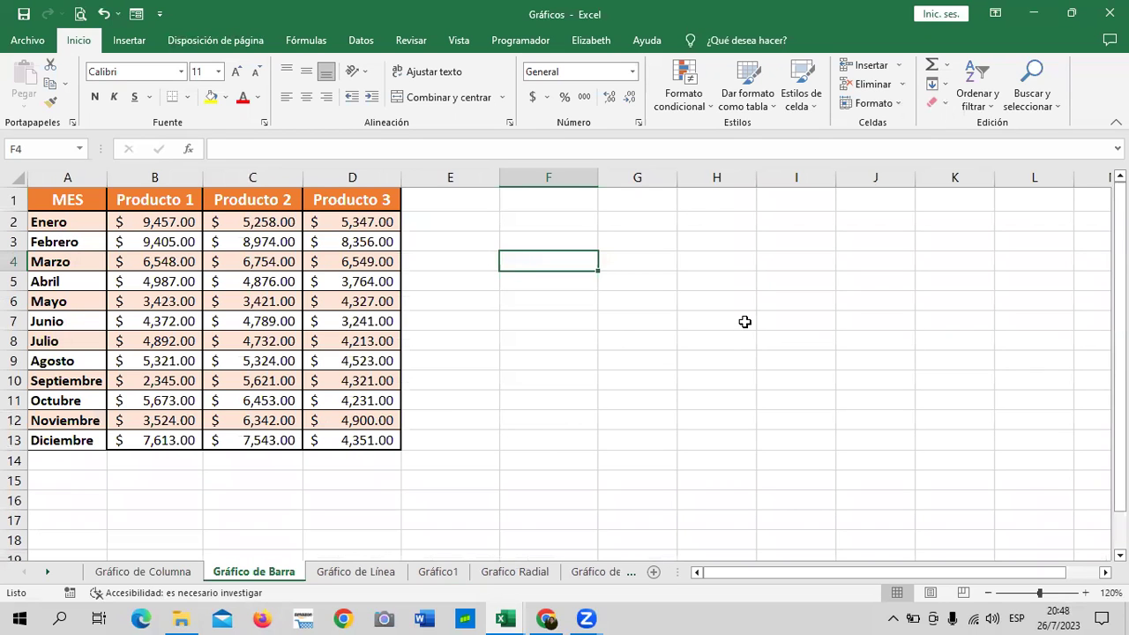
left_click(354, 573)
On Insertar, try creating a chart from empty cell G8 and dismiss the warning.
left_click(645, 234)
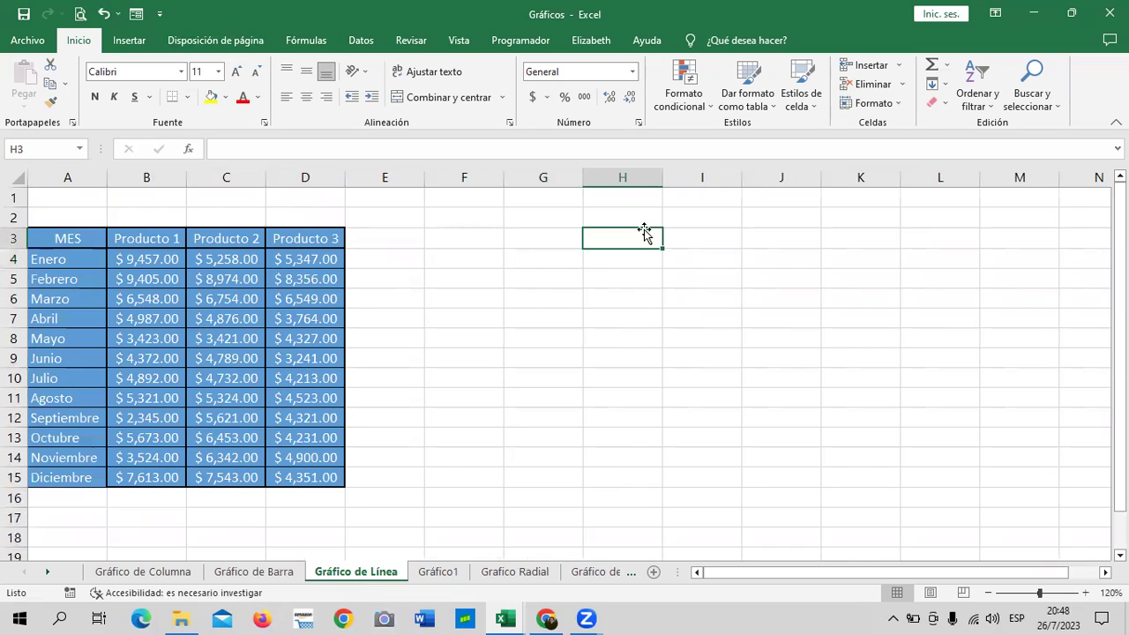
left_click(303, 334)
left_click(544, 331)
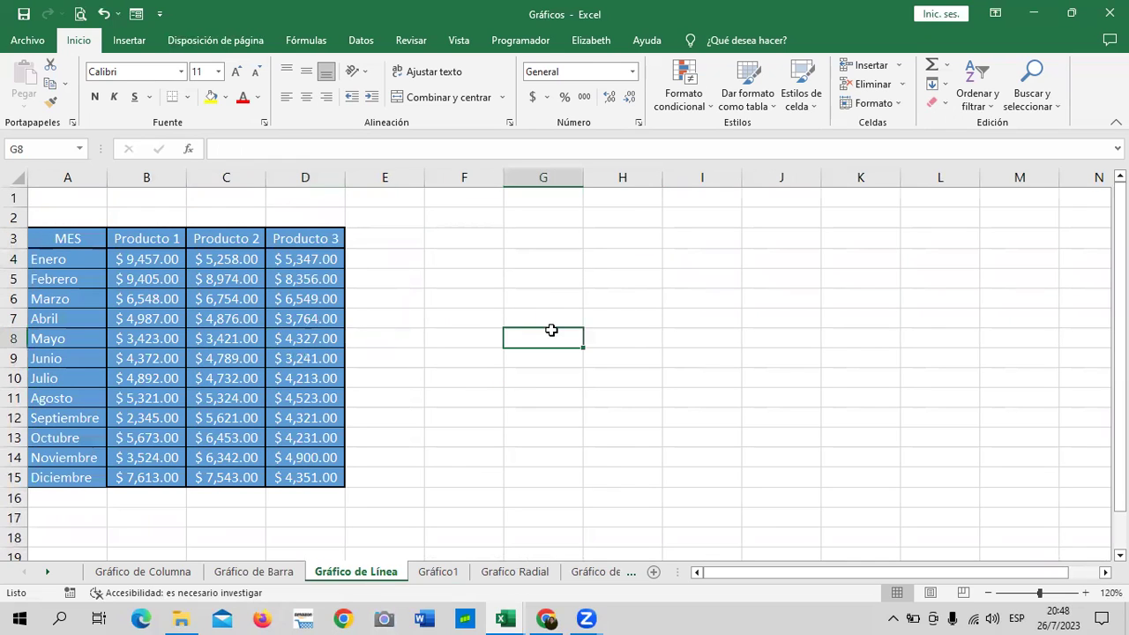
left_click(117, 44)
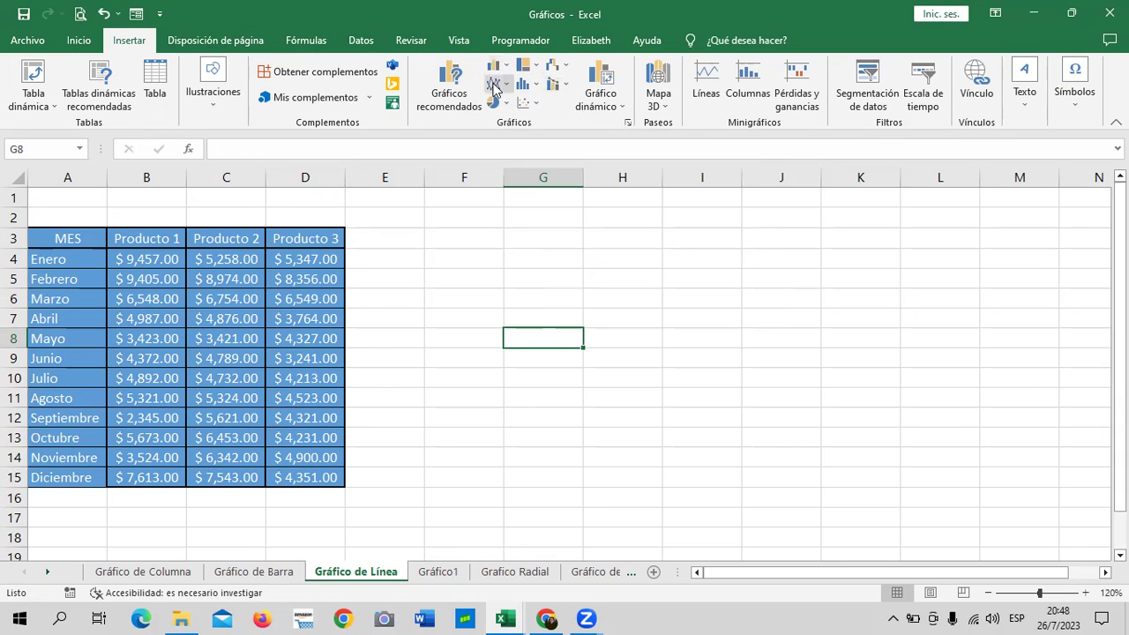
left_click(269, 299)
left_click(550, 337)
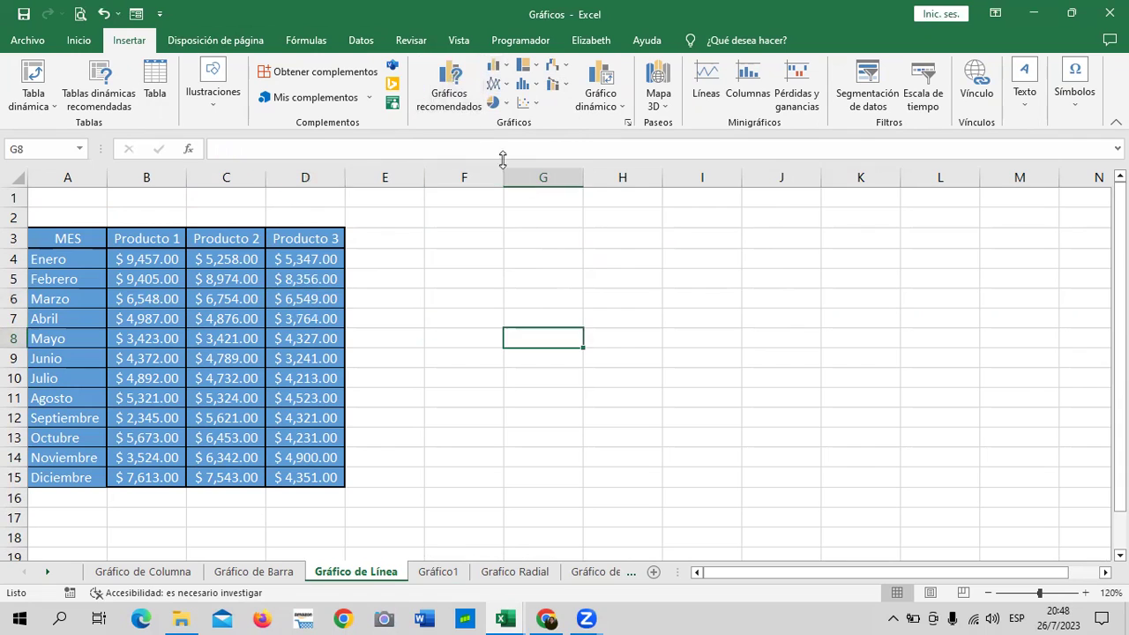
left_click(447, 70)
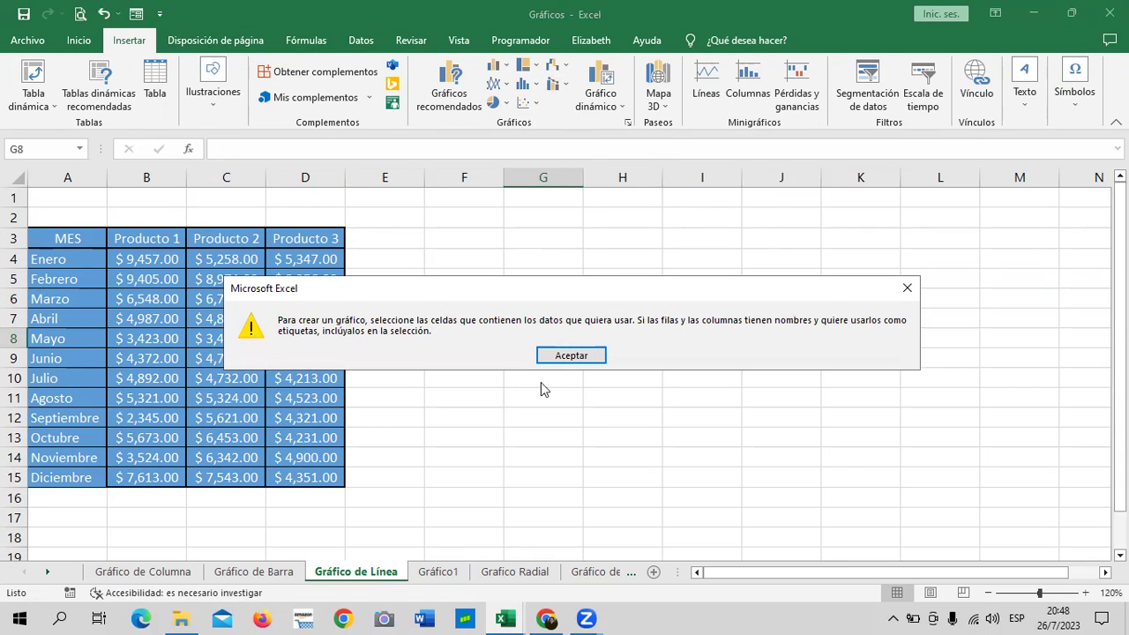
left_click(584, 351)
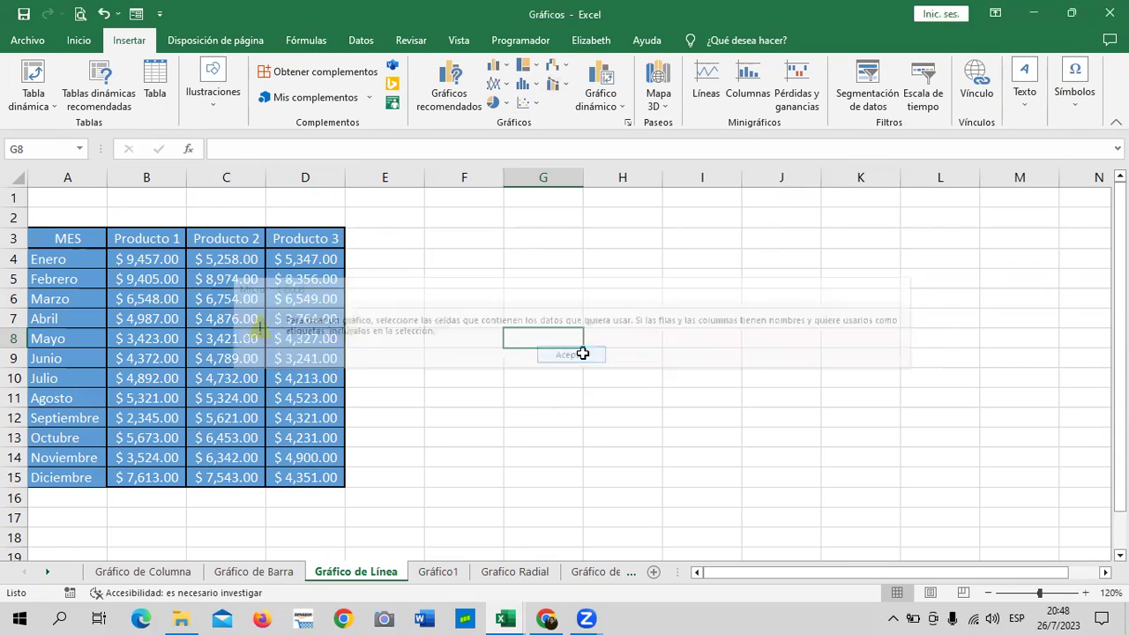
Select cell C8 inside the monthly sales table.
left_click(720, 353)
left_click(285, 332)
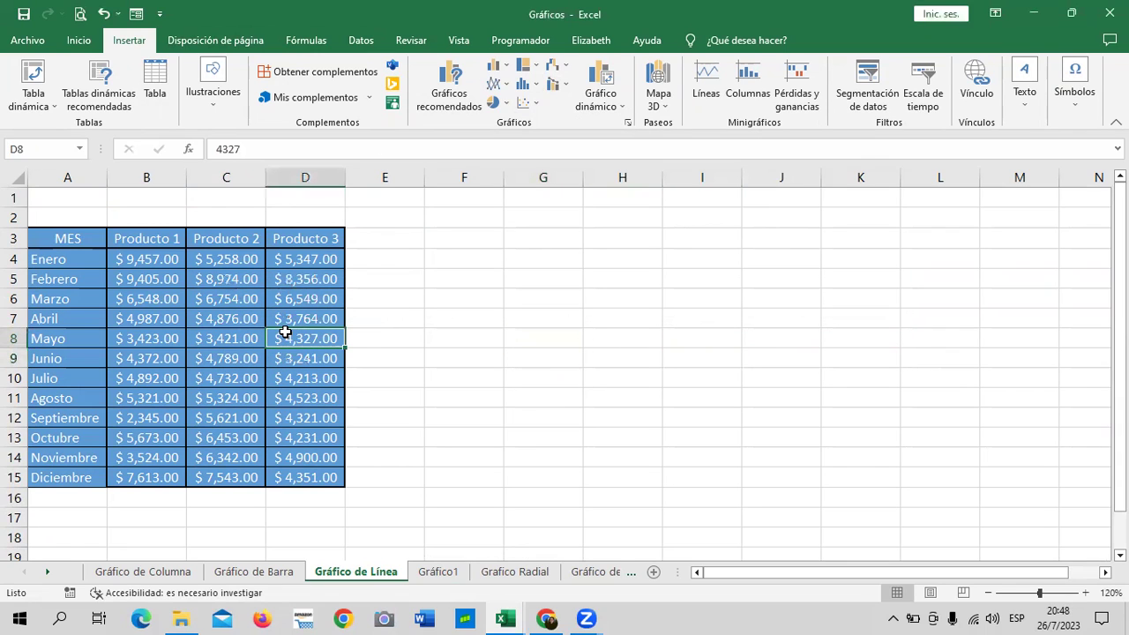
left_click(571, 298)
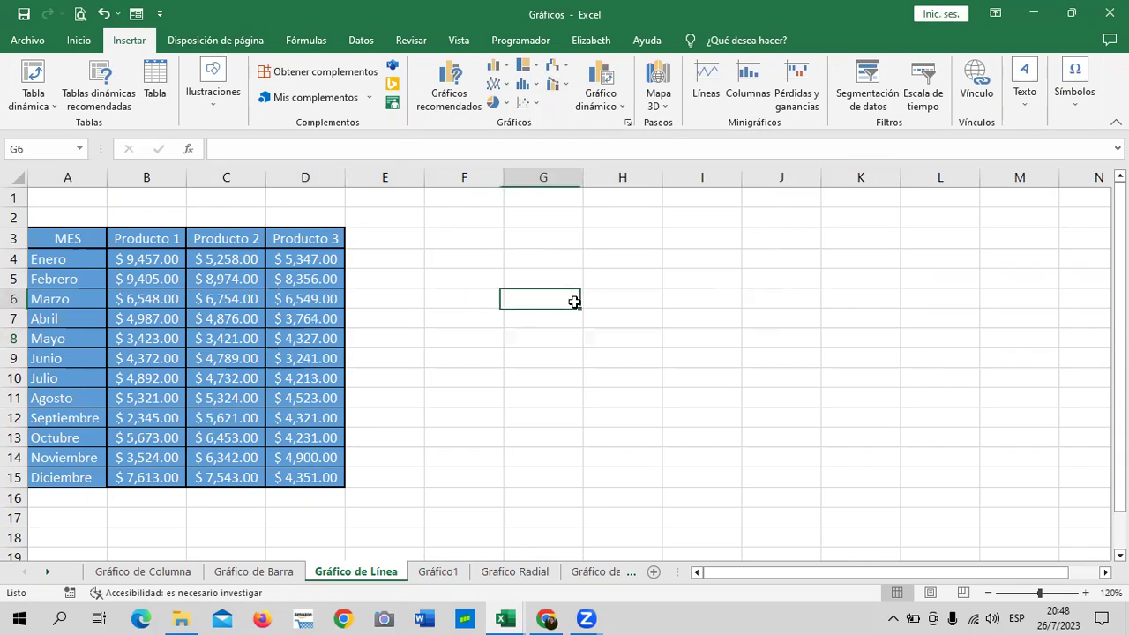
left_click(189, 342)
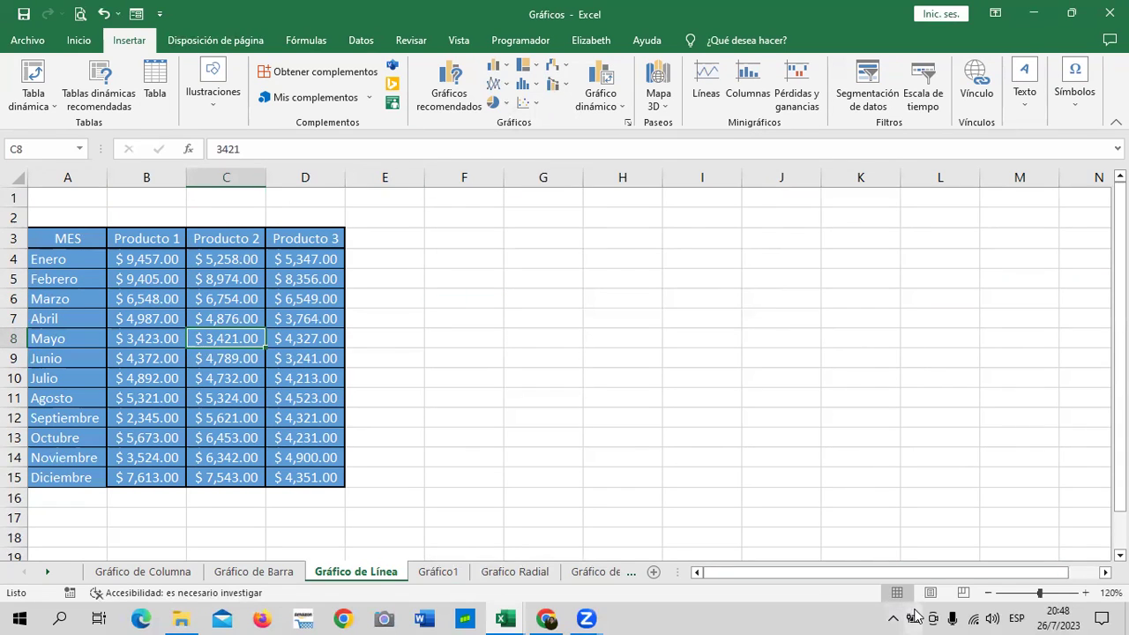
Insert a Línea con marcadores chart from Todos los gráficos > Líneas, after previewing the stacked subtypes.
left_click(451, 89)
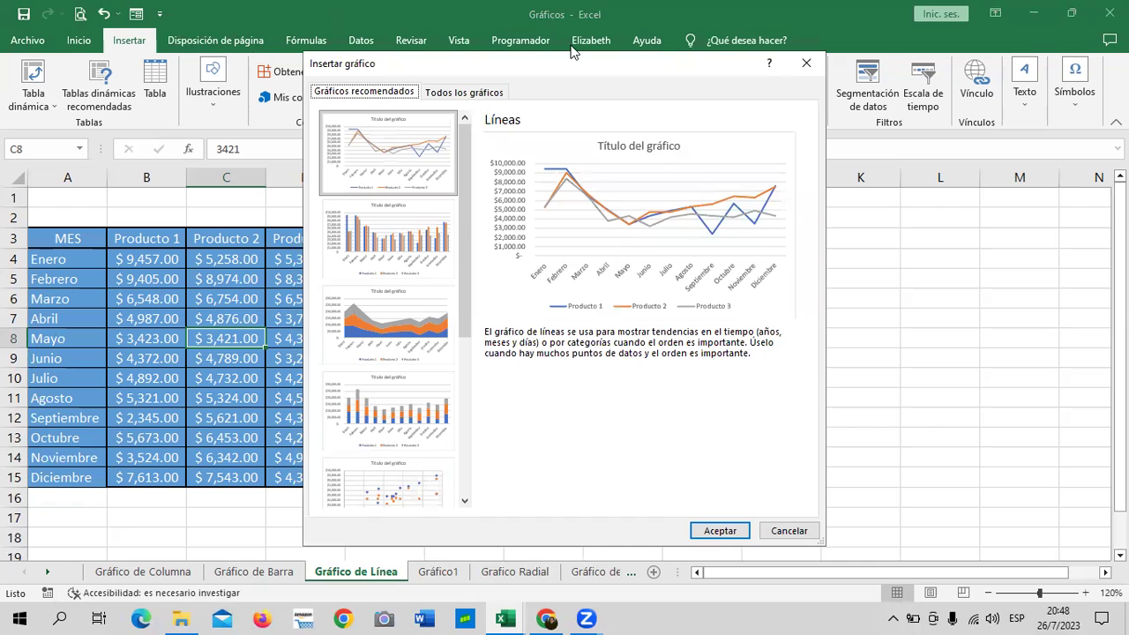
left_click_drag(570, 76, 580, 74)
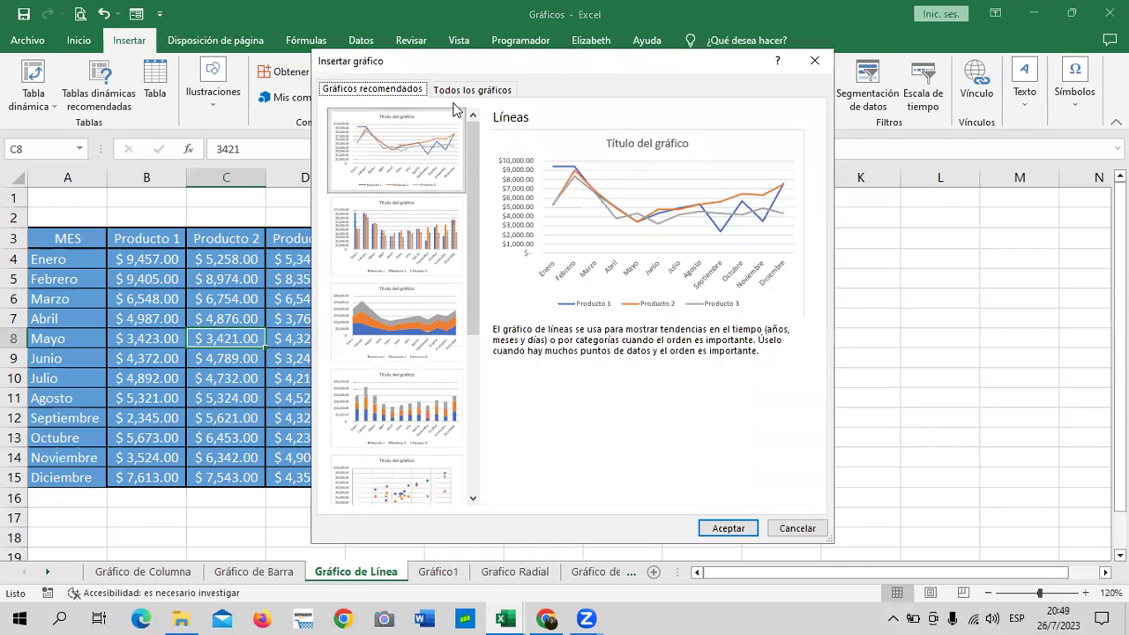
left_click(471, 92)
left_click(388, 179)
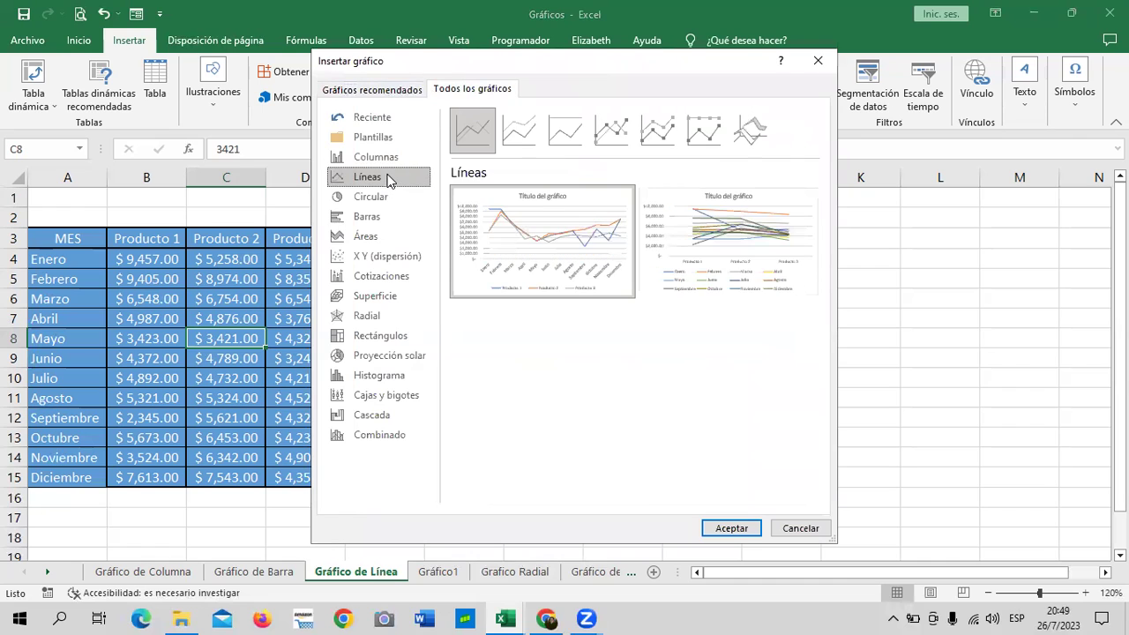
left_click(518, 132)
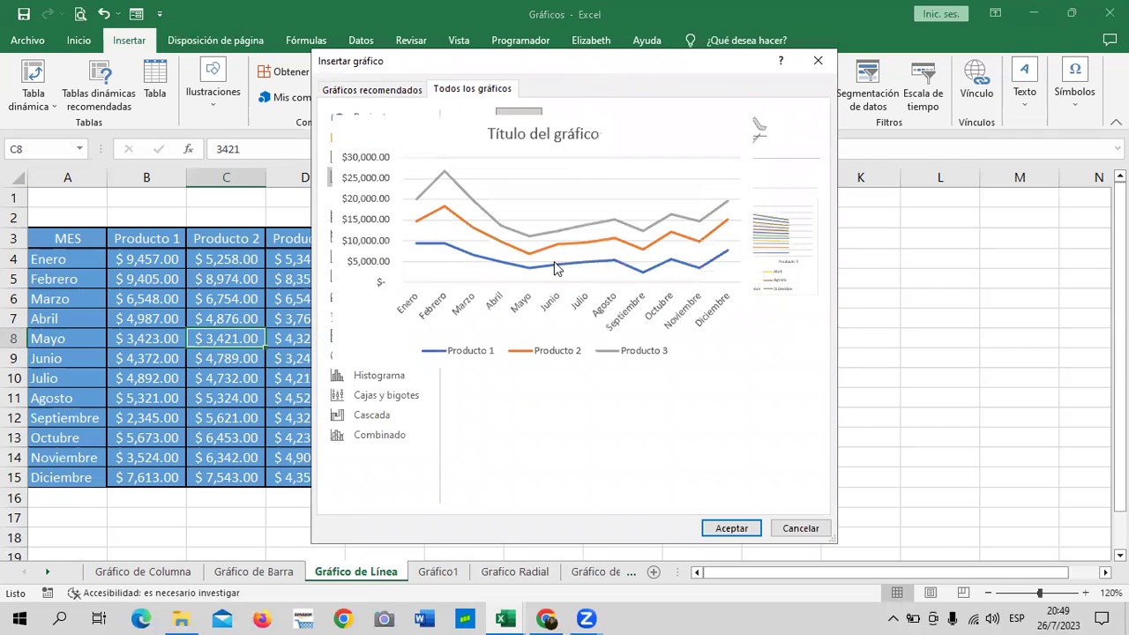
left_click(563, 134)
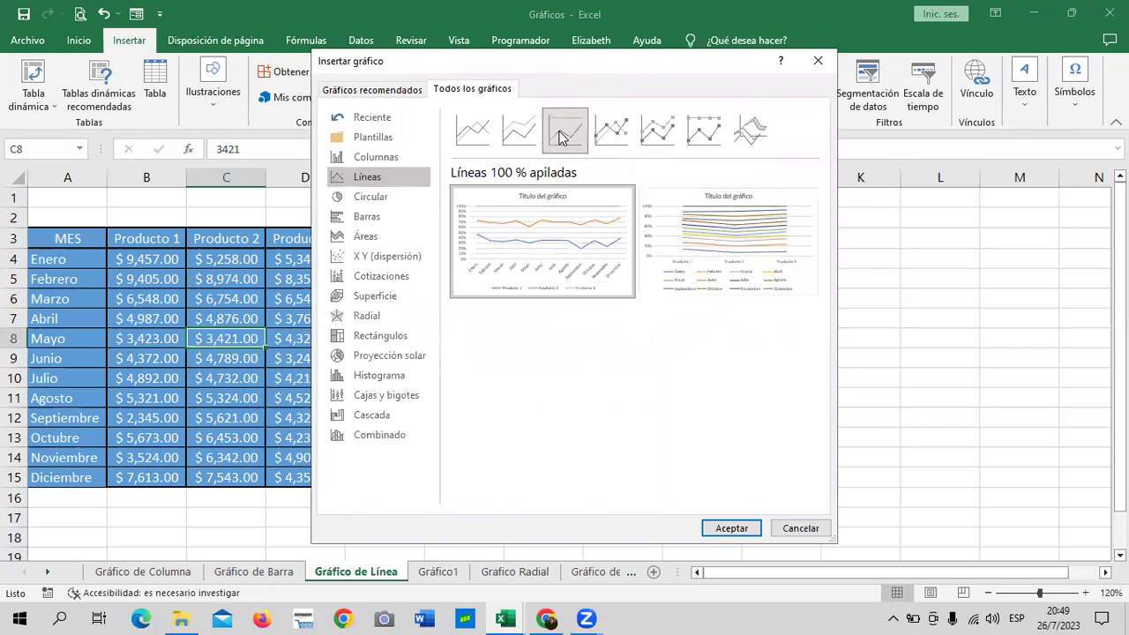
left_click(614, 134)
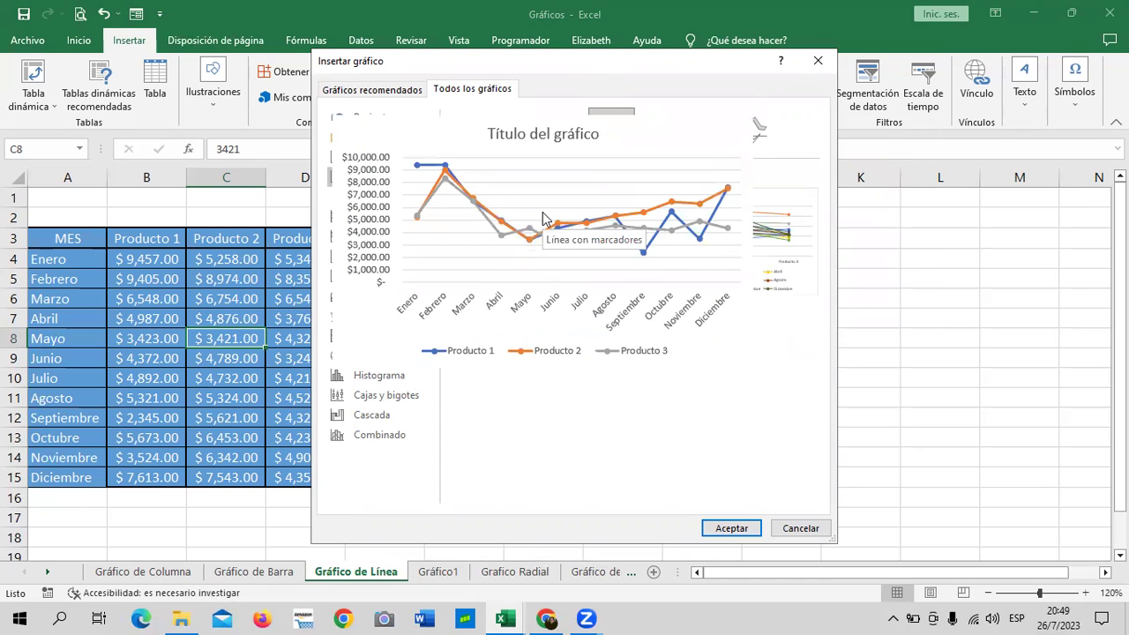
left_click(716, 526)
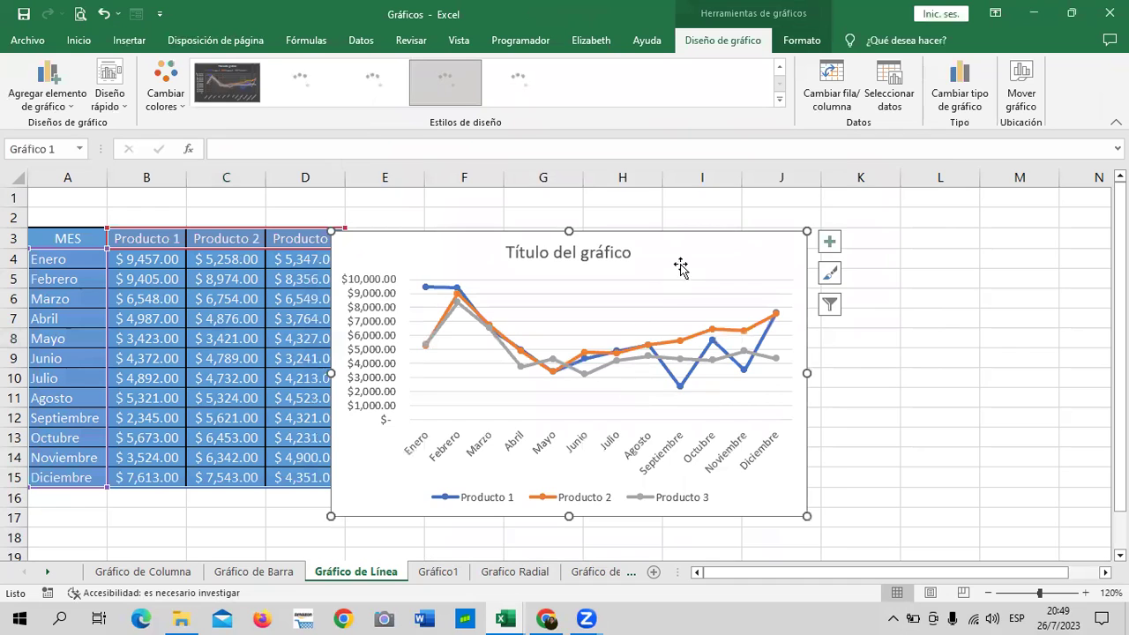
Move the chart right of the table and fill its chart area black.
left_click_drag(680, 267, 787, 231)
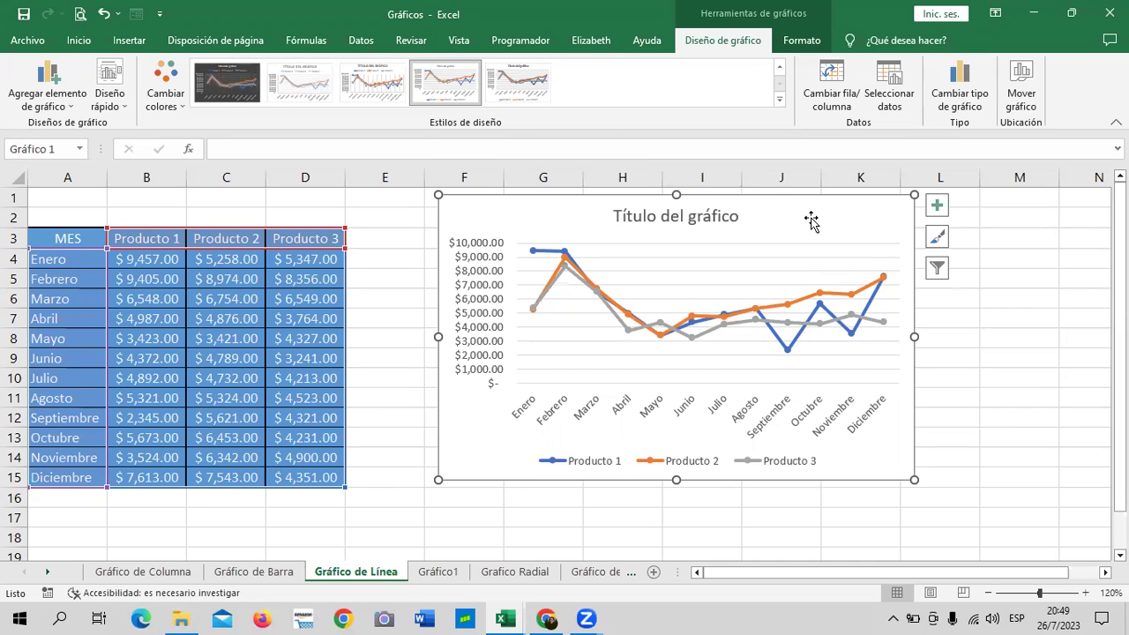
left_click(802, 40)
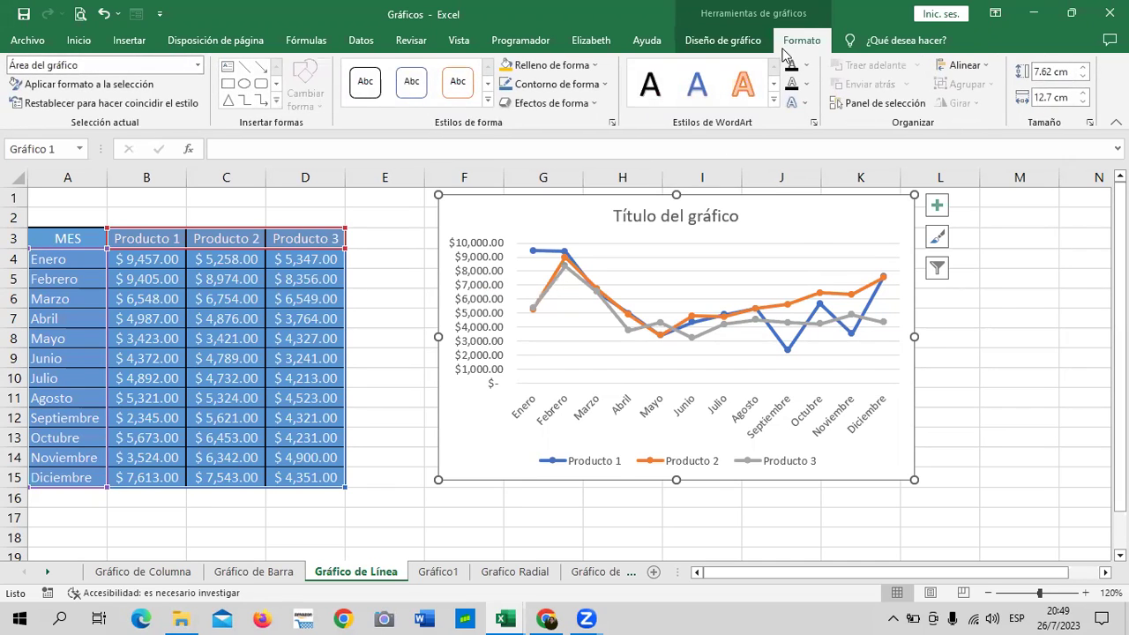
left_click(584, 67)
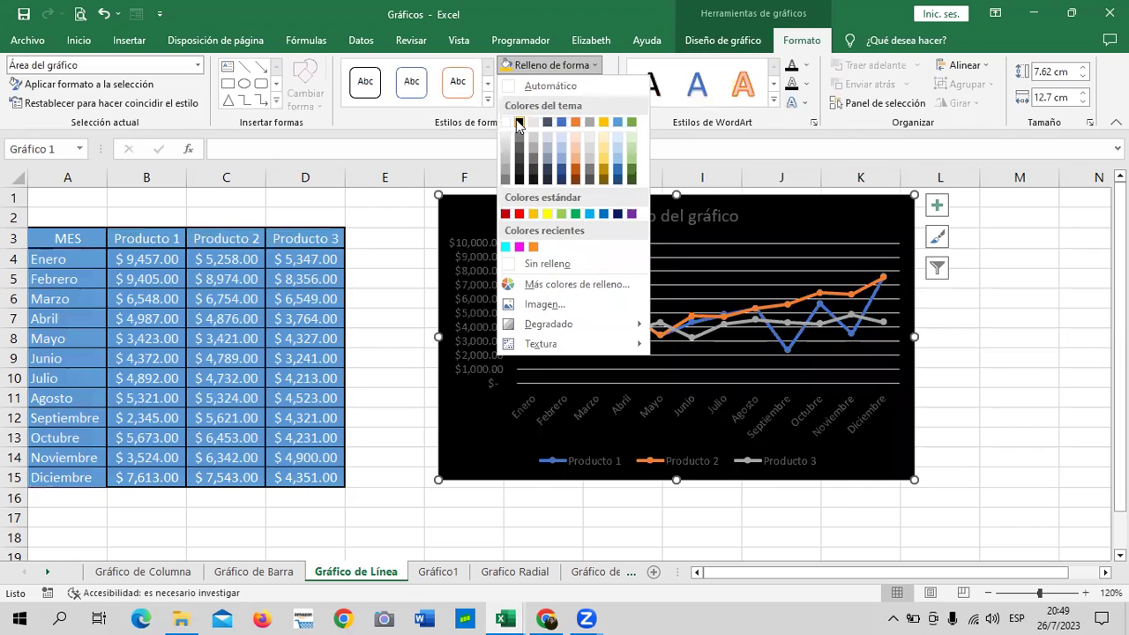
left_click(516, 119)
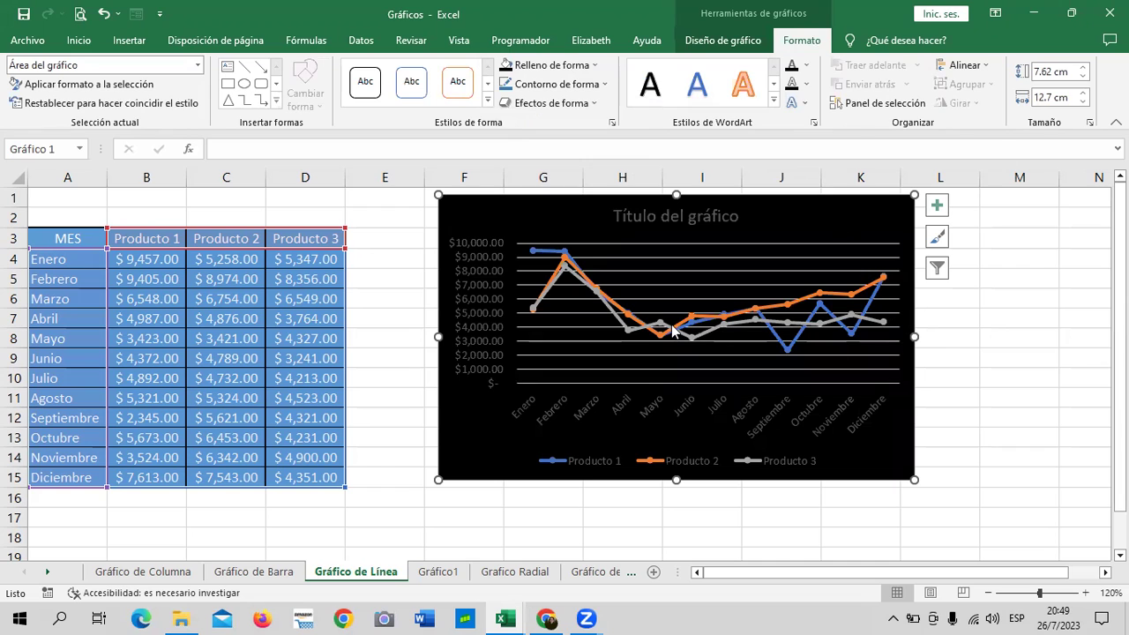
Select the horizontal month axis and expand the WordArt styles gallery.
left_click(713, 215)
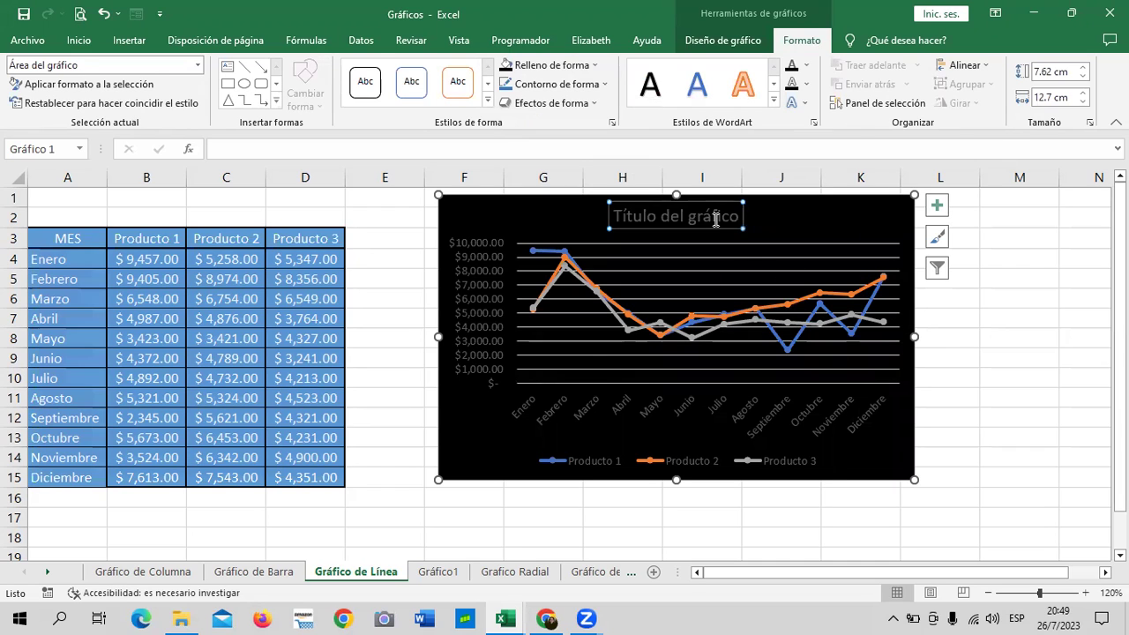
left_click(764, 429)
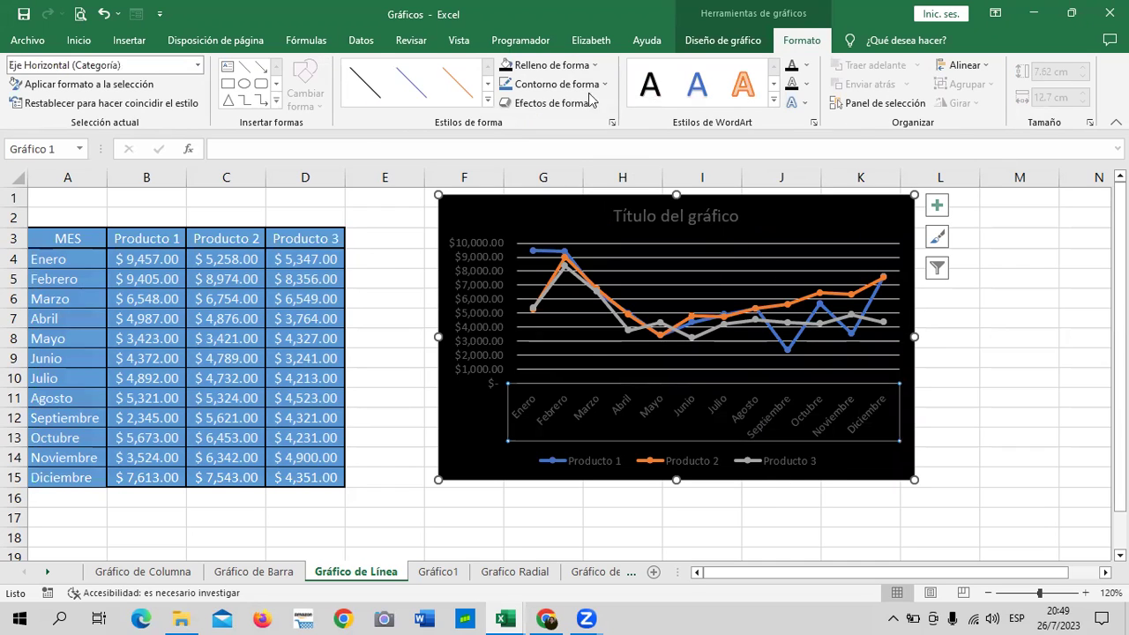
left_click(773, 103)
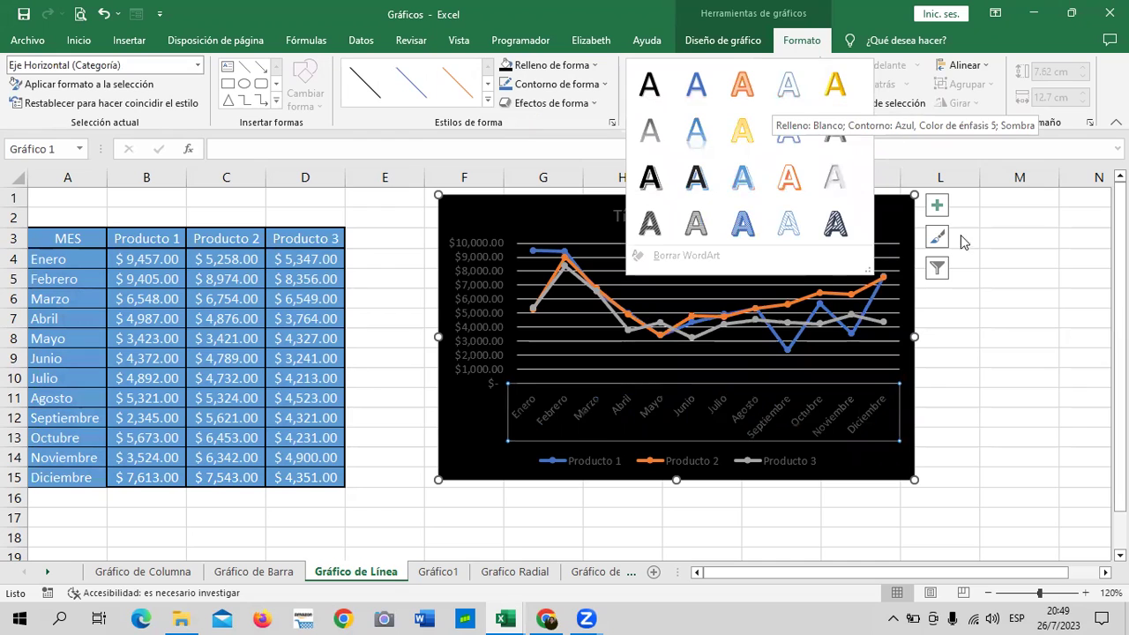
Set the horizontal axis month labels' text fill to white.
left_click(1004, 249)
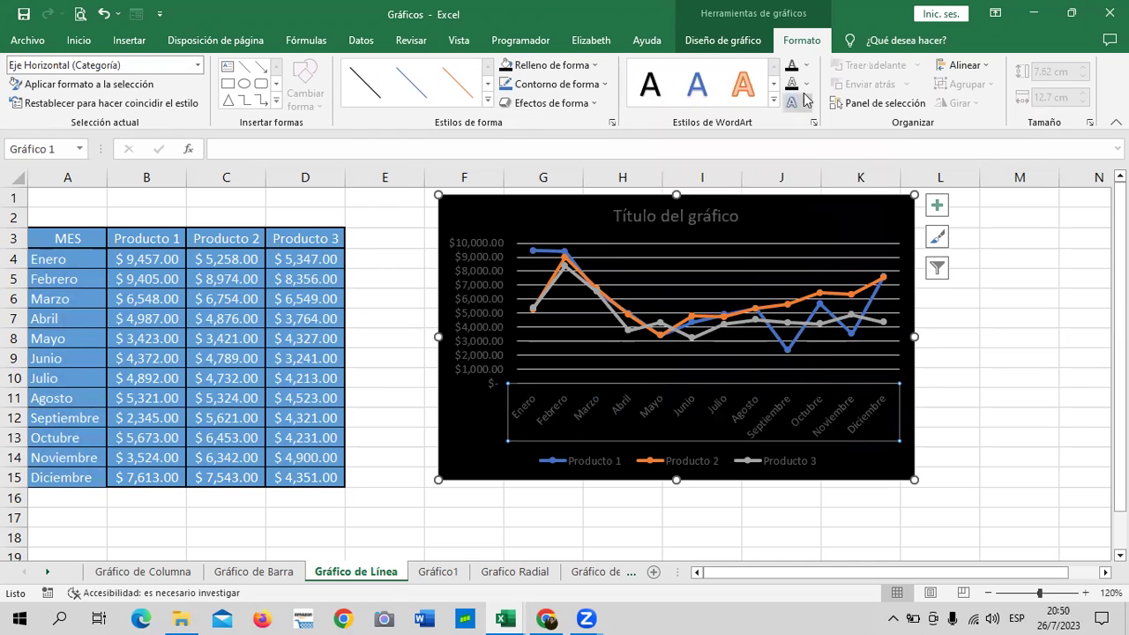
left_click(806, 66)
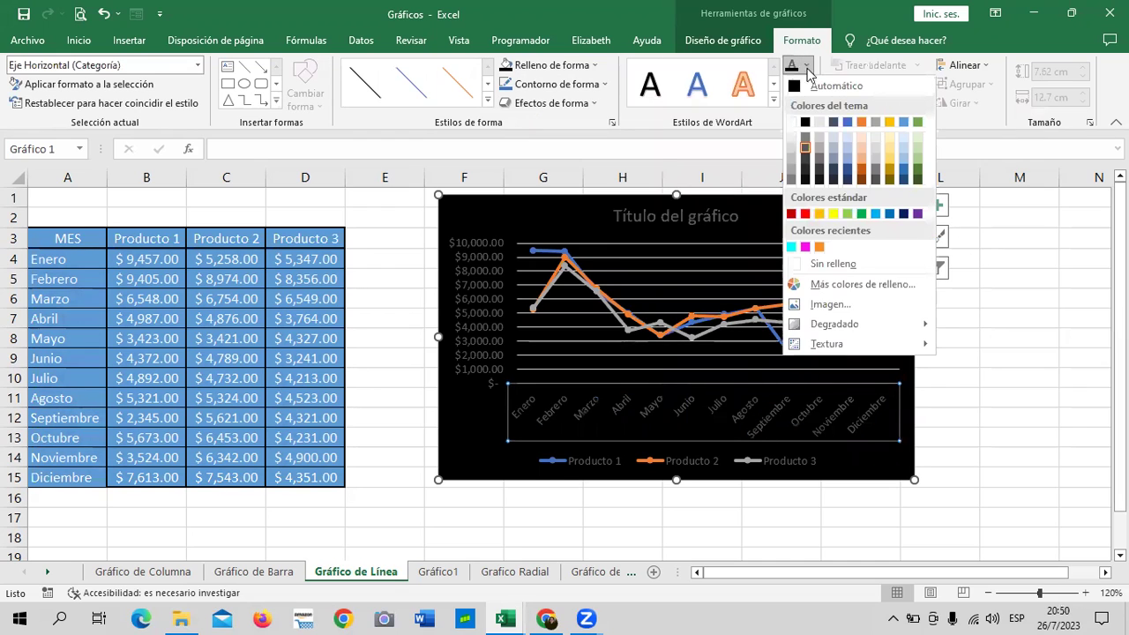
left_click(791, 122)
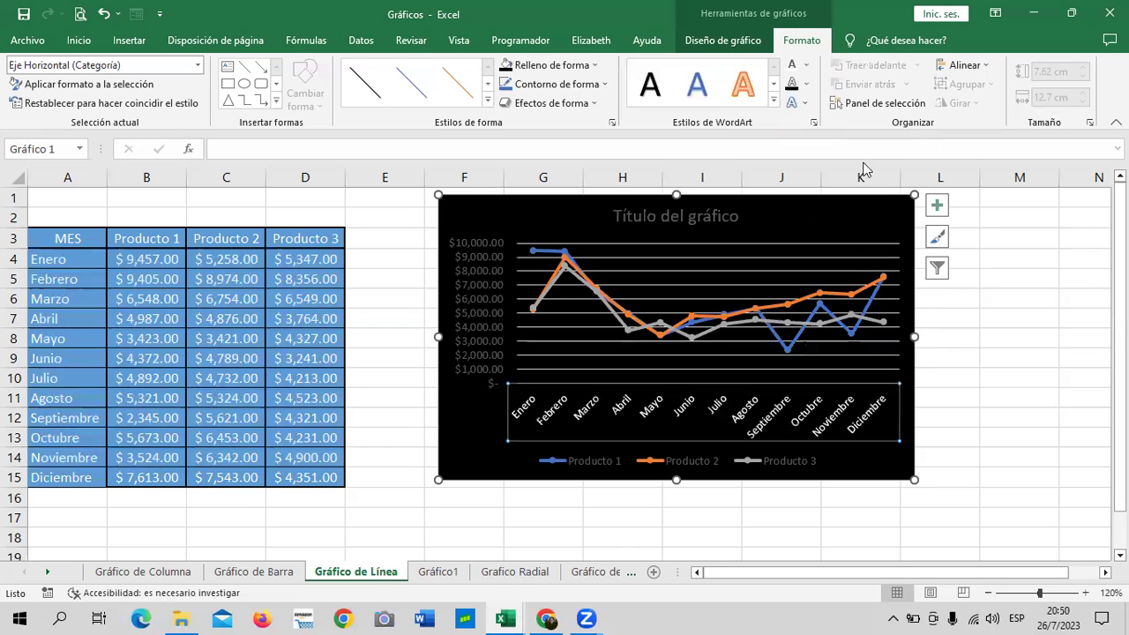
left_click(958, 441)
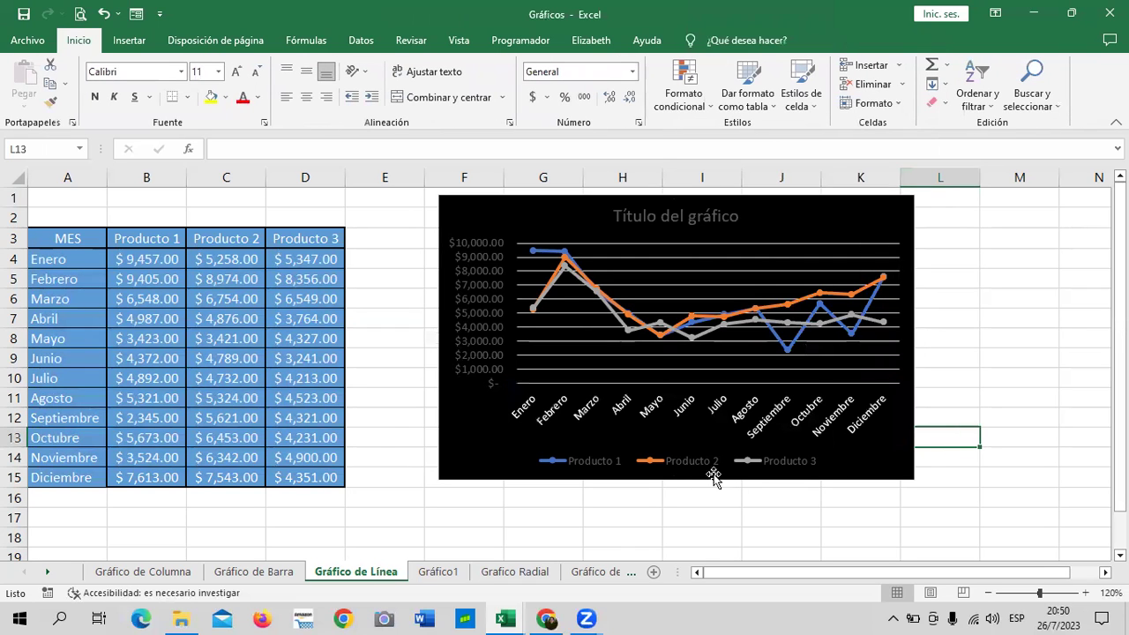
left_click(708, 318)
From Elementos de gráfico, try up/down bars and a Producto 1 trend line, then remove the trend line.
left_click(741, 243)
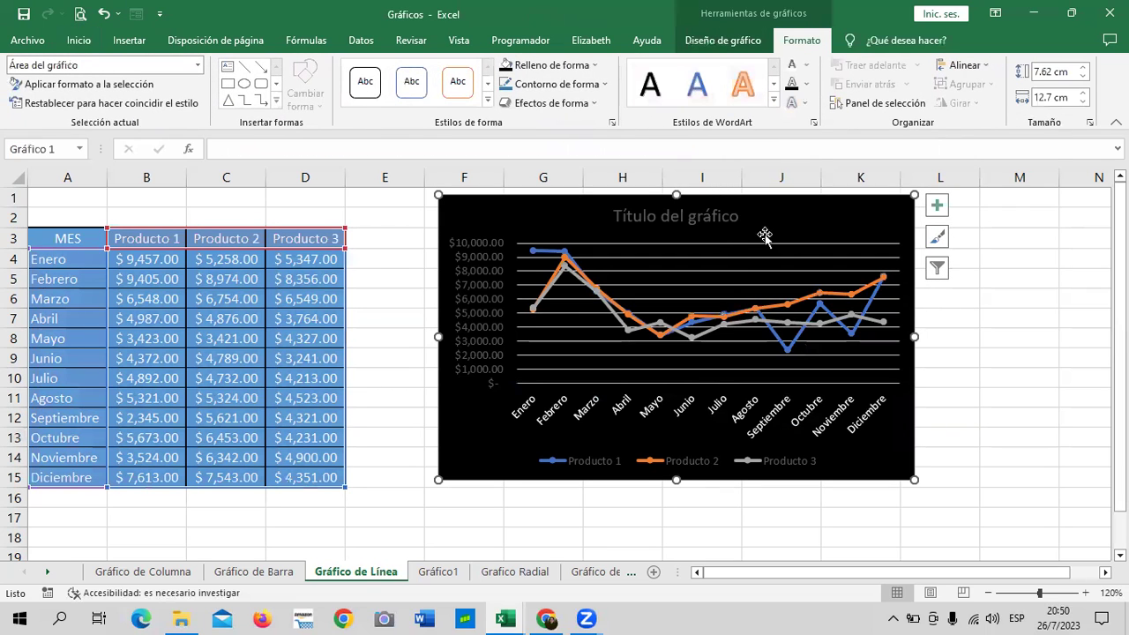
left_click(937, 208)
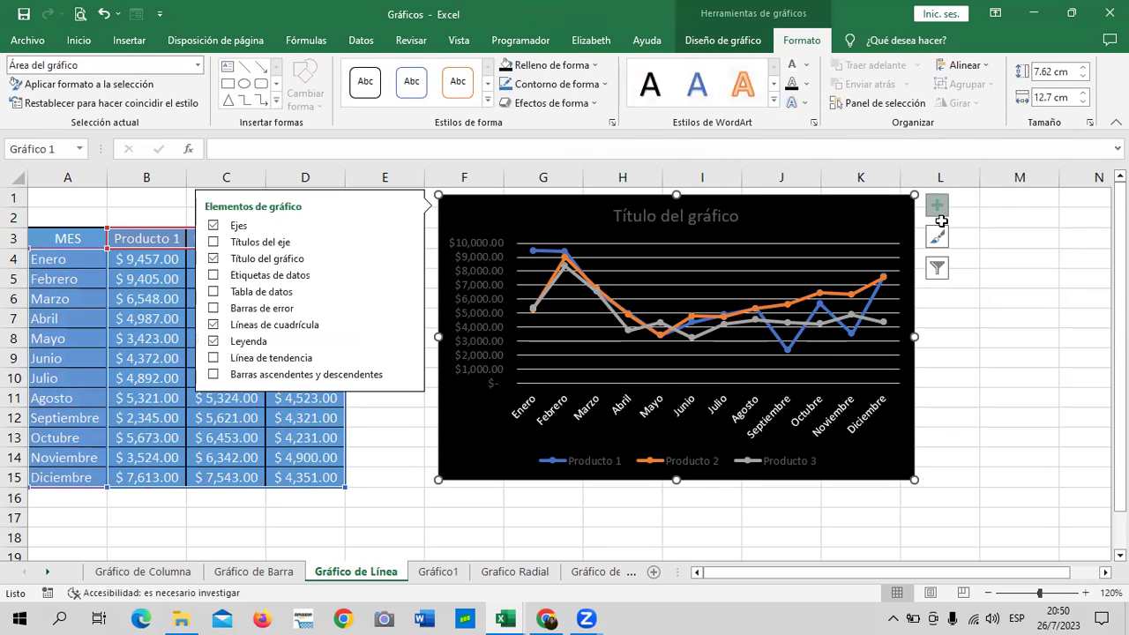
left_click(215, 375)
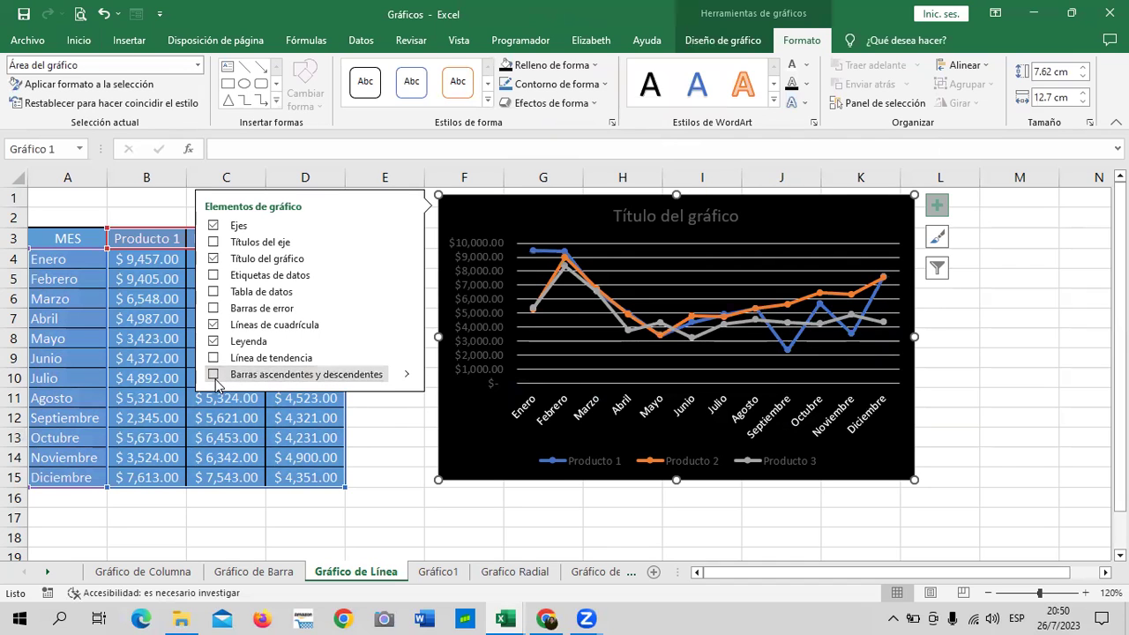
left_click(214, 358)
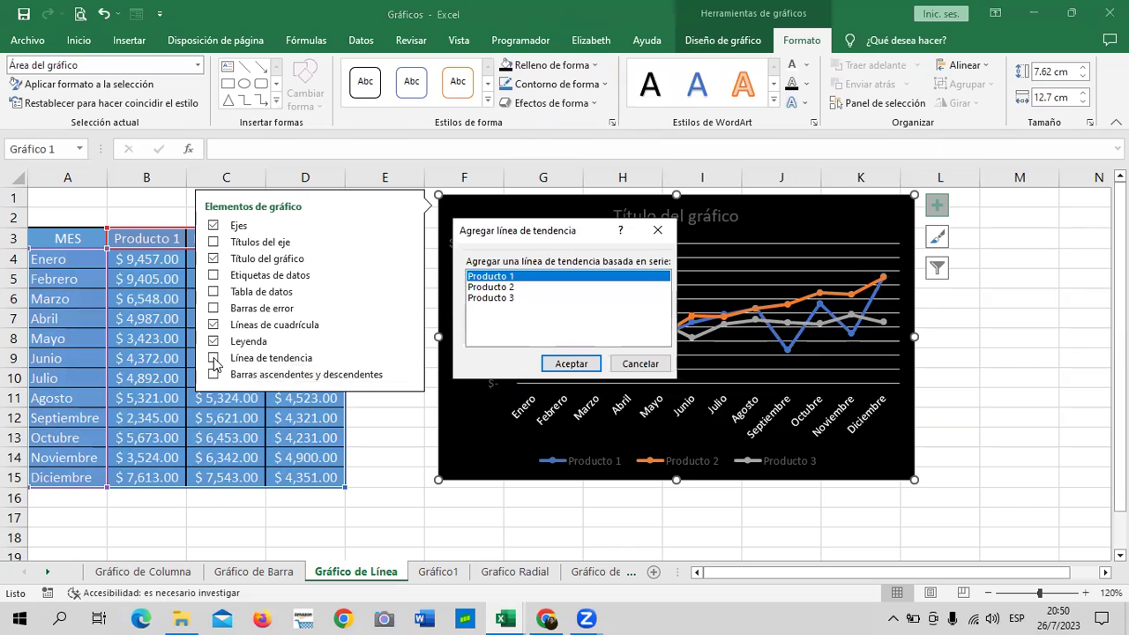
left_click(571, 363)
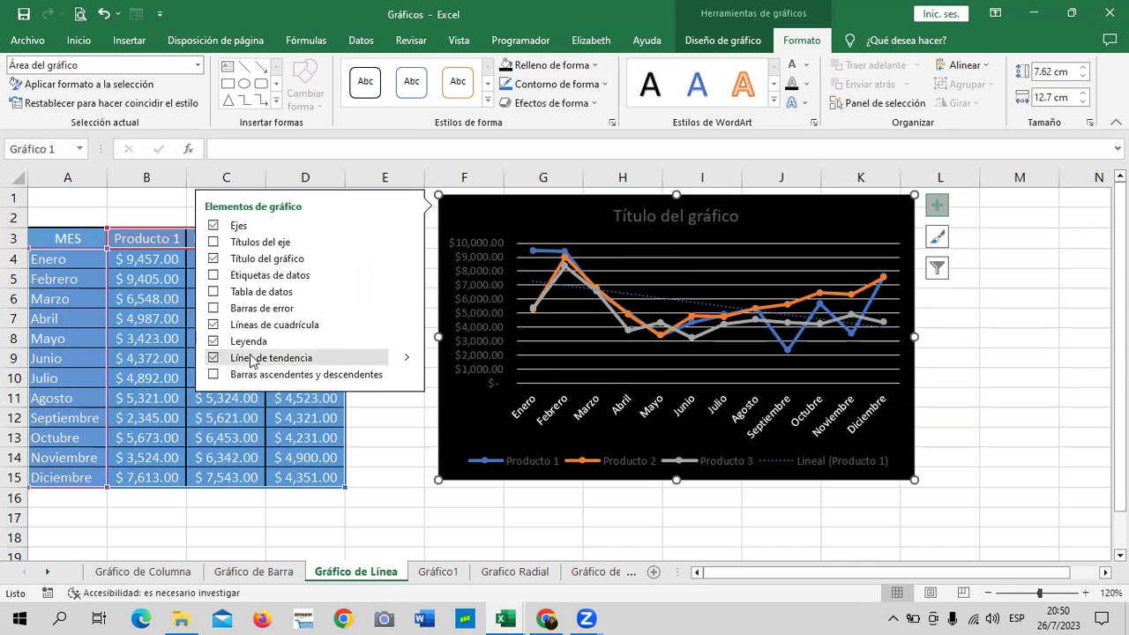
left_click(405, 362)
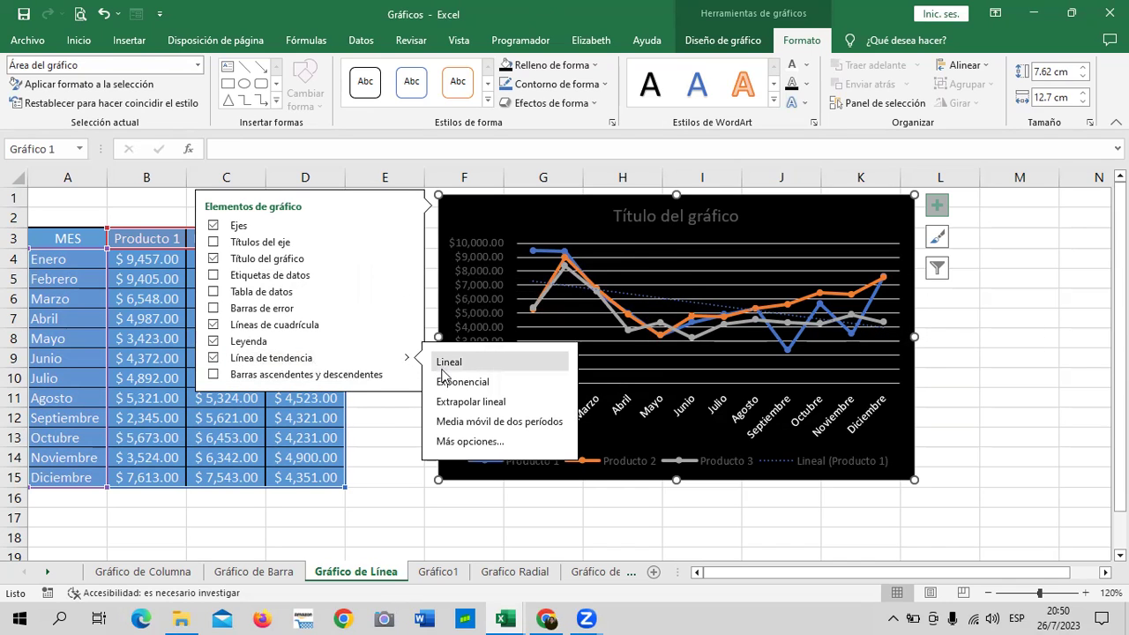
left_click(212, 359)
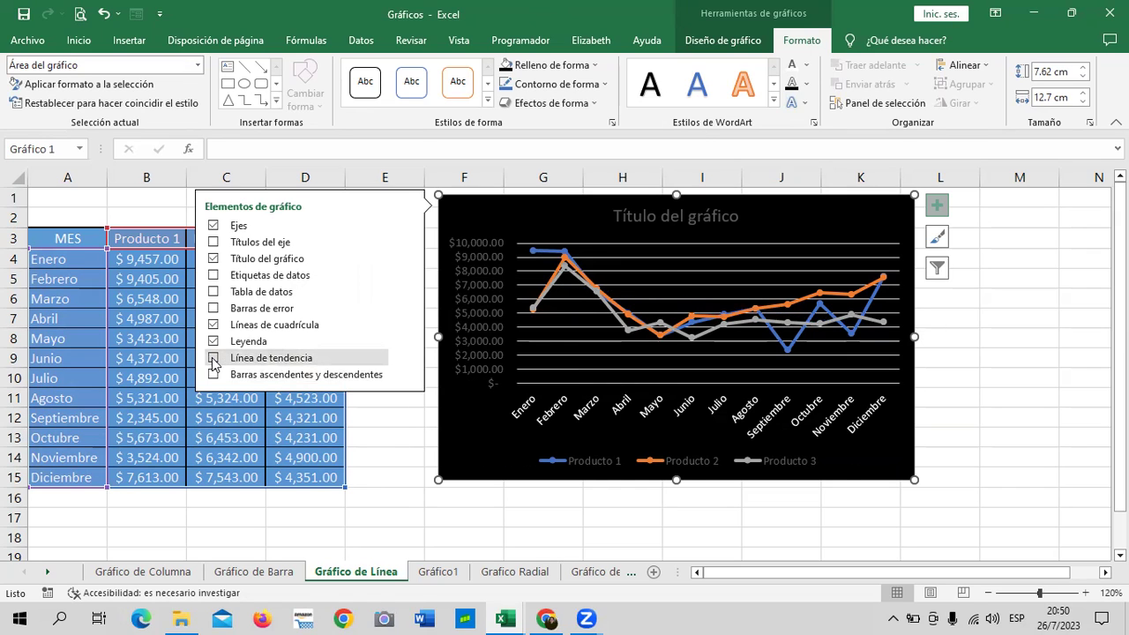
mouse_move(264, 342)
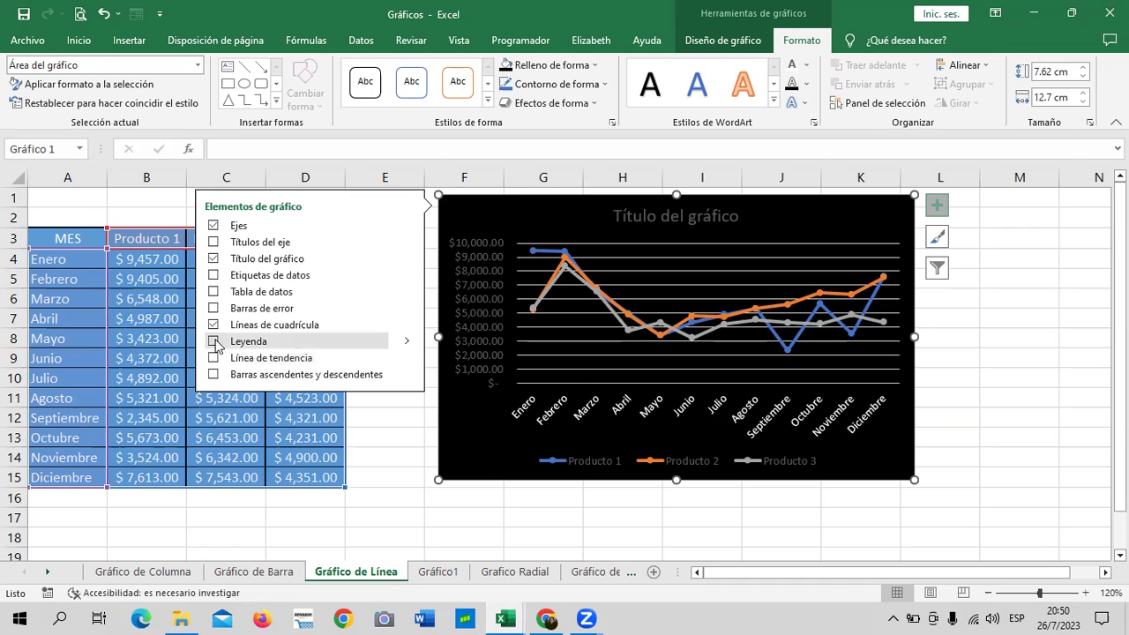
Turn off the Leyenda and Líneas de cuadrícula chart elements.
left_click(217, 345)
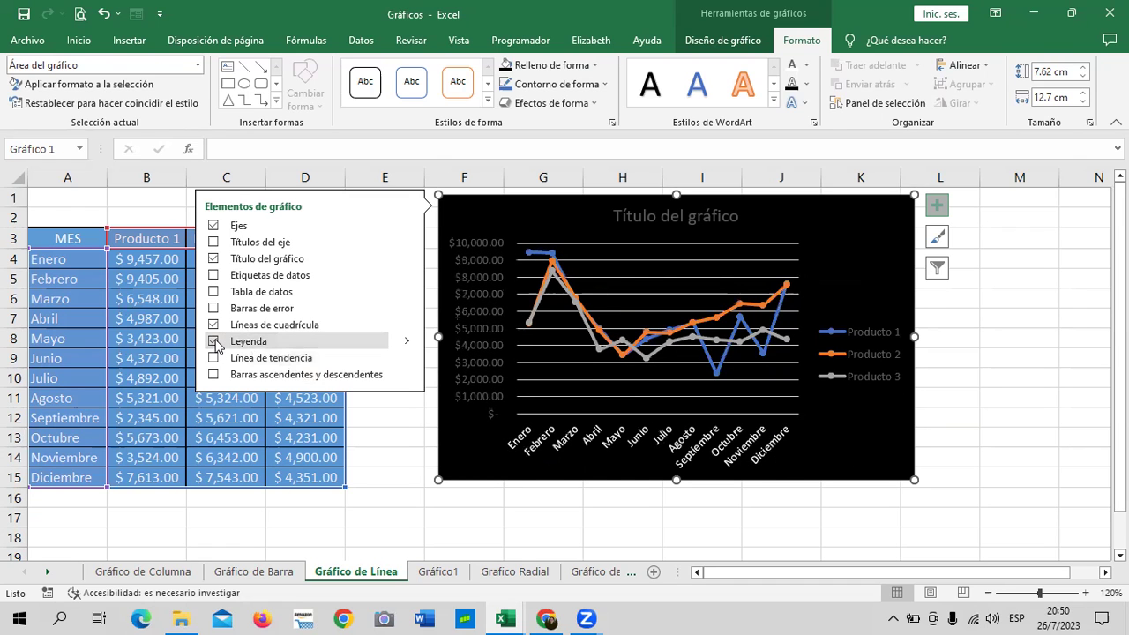
left_click(217, 345)
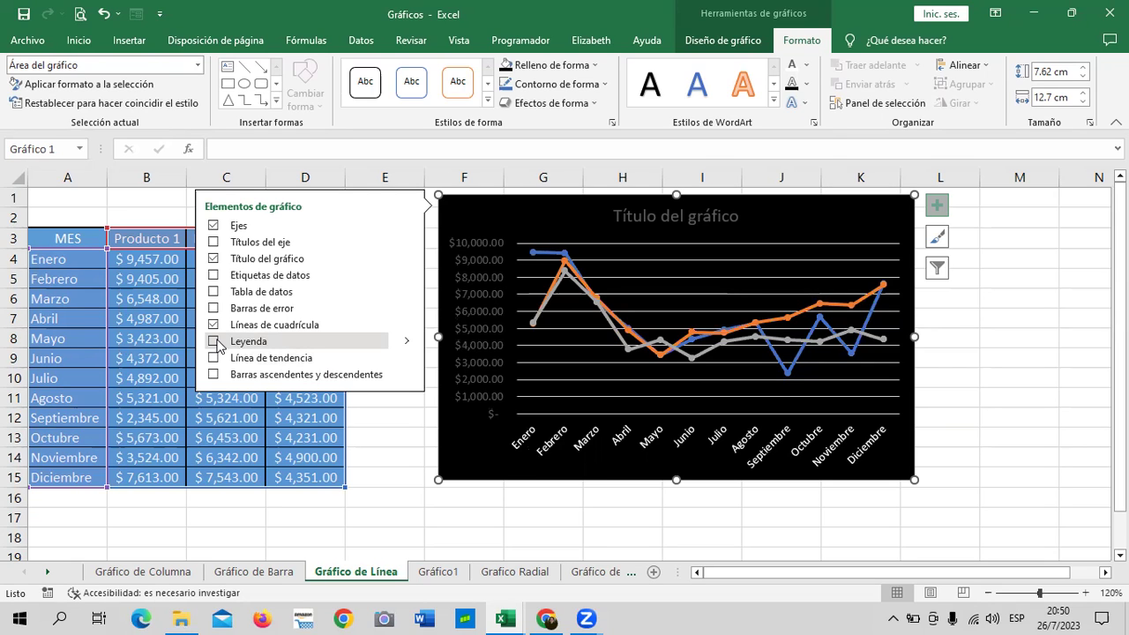
left_click(213, 326)
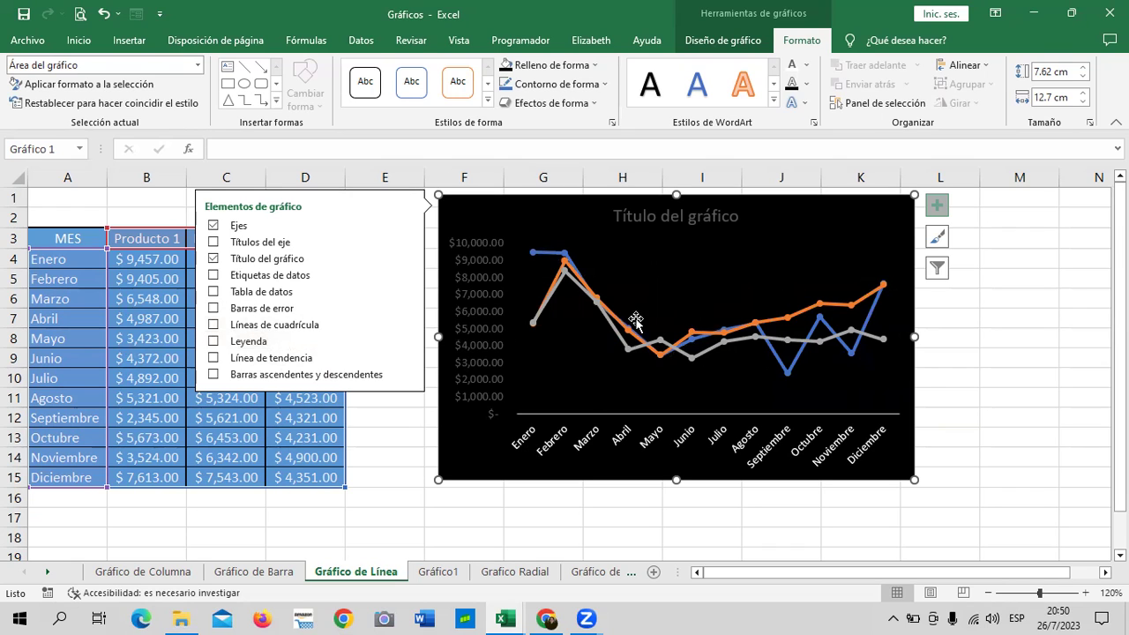
Try Tabla de datos and Etiquetas de datos, then clear both.
left_click(214, 291)
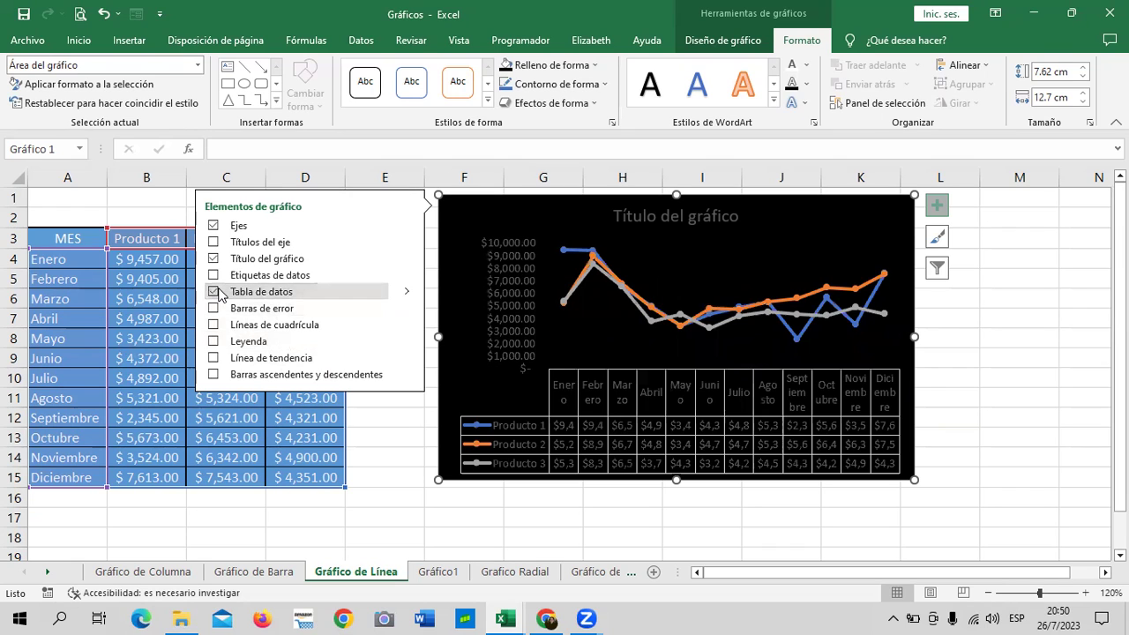
left_click(217, 292)
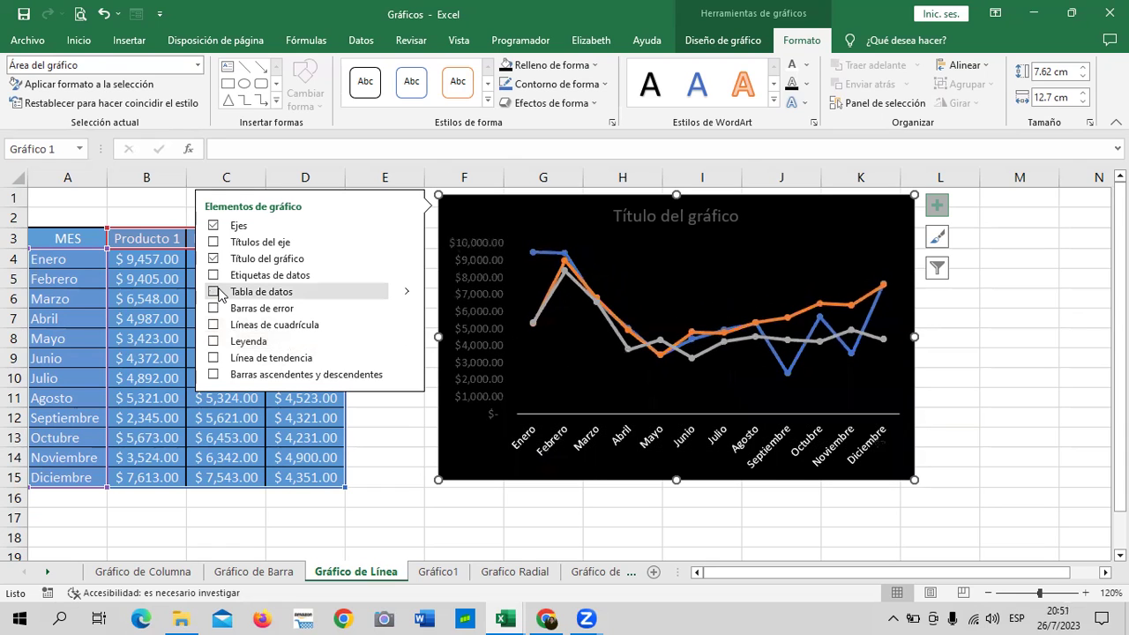
left_click(213, 275)
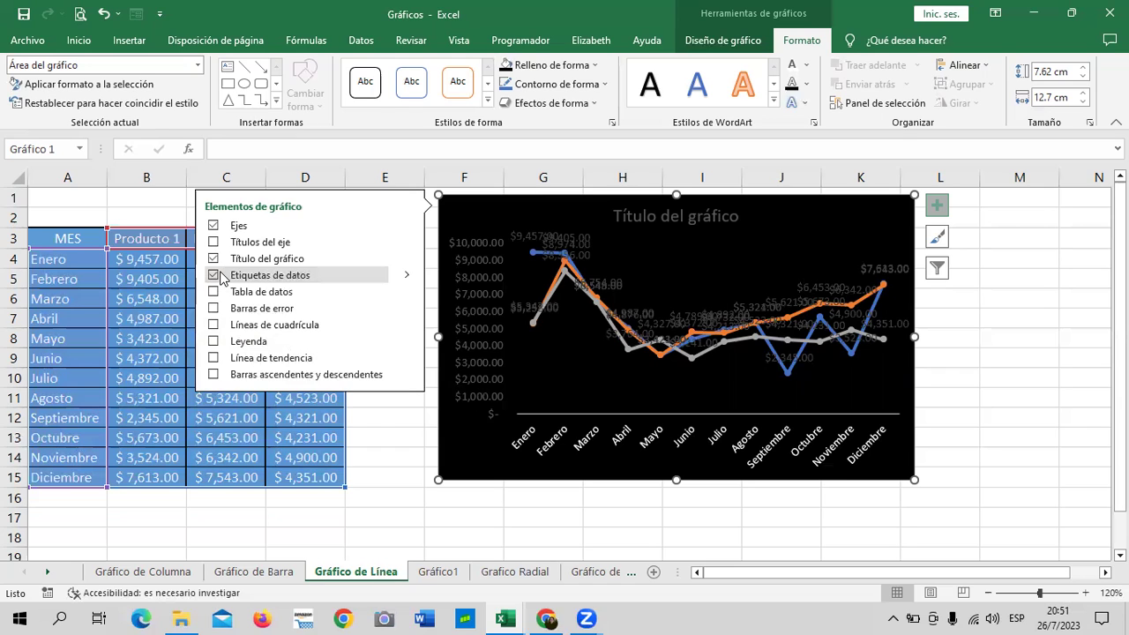
left_click(222, 275)
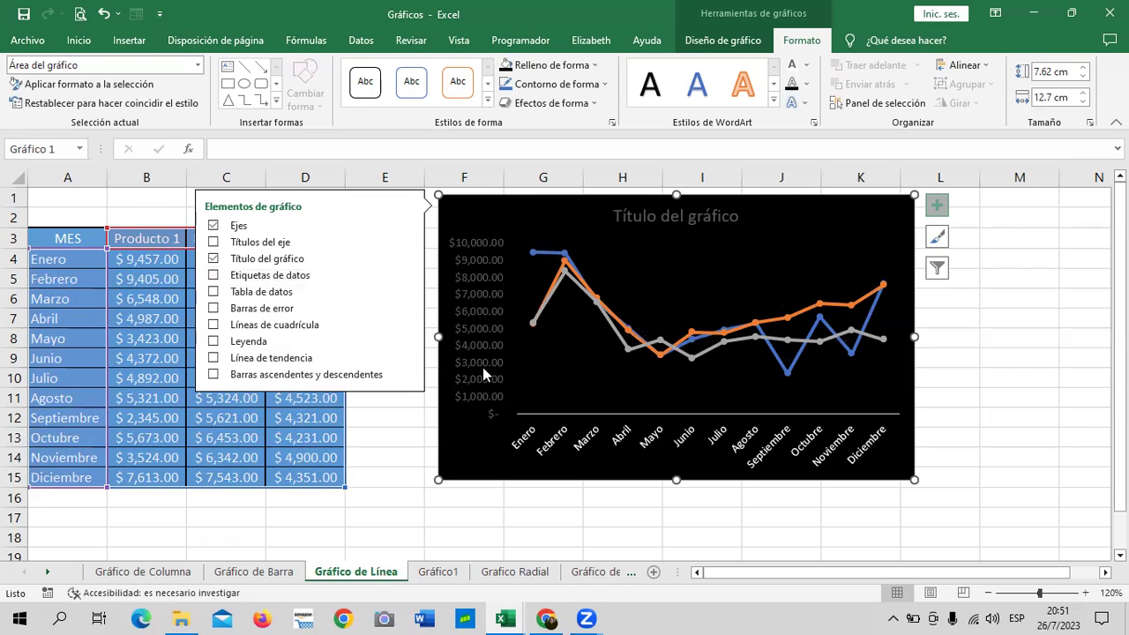
Use Mover gráfico with Hoja nueva to relocate the chart to sheet Gráfico 2.
left_click(757, 43)
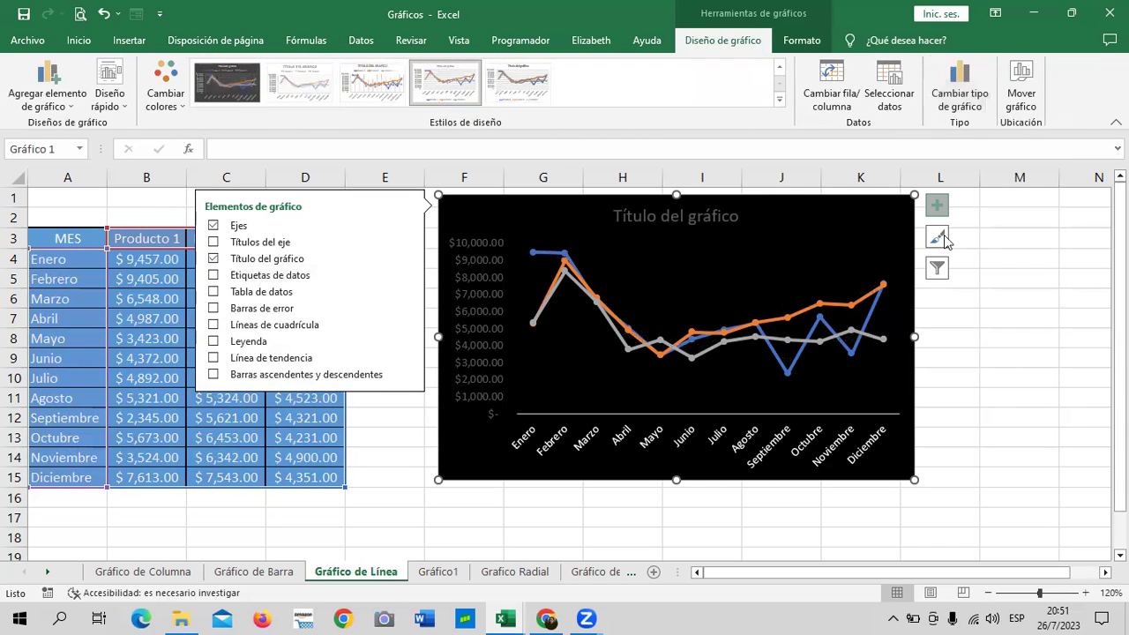
left_click(1020, 318)
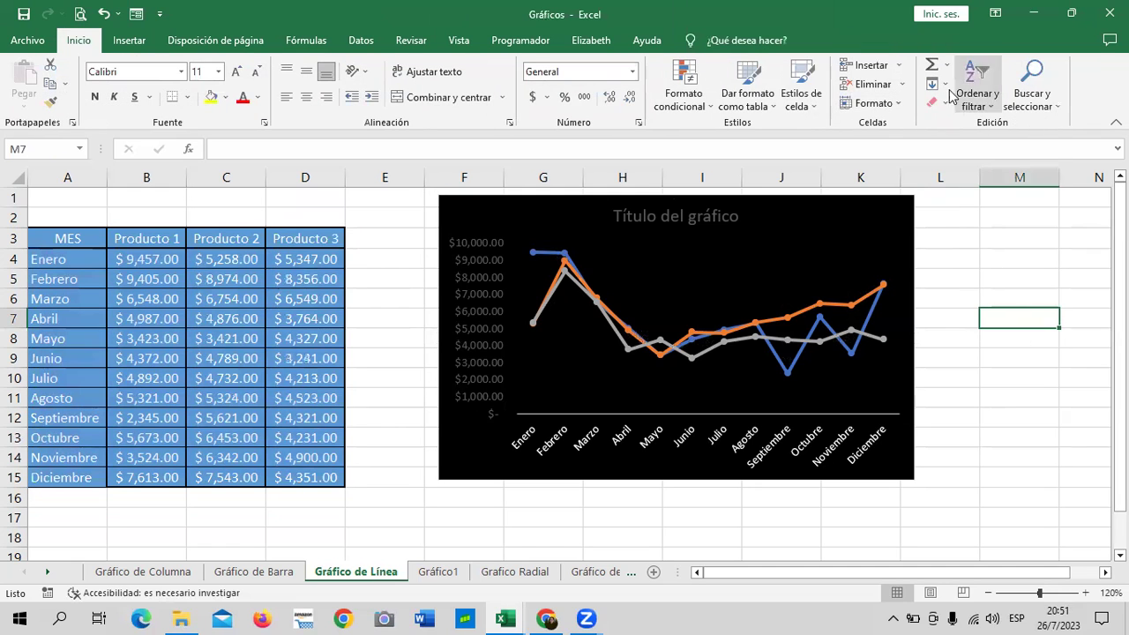
left_click(820, 222)
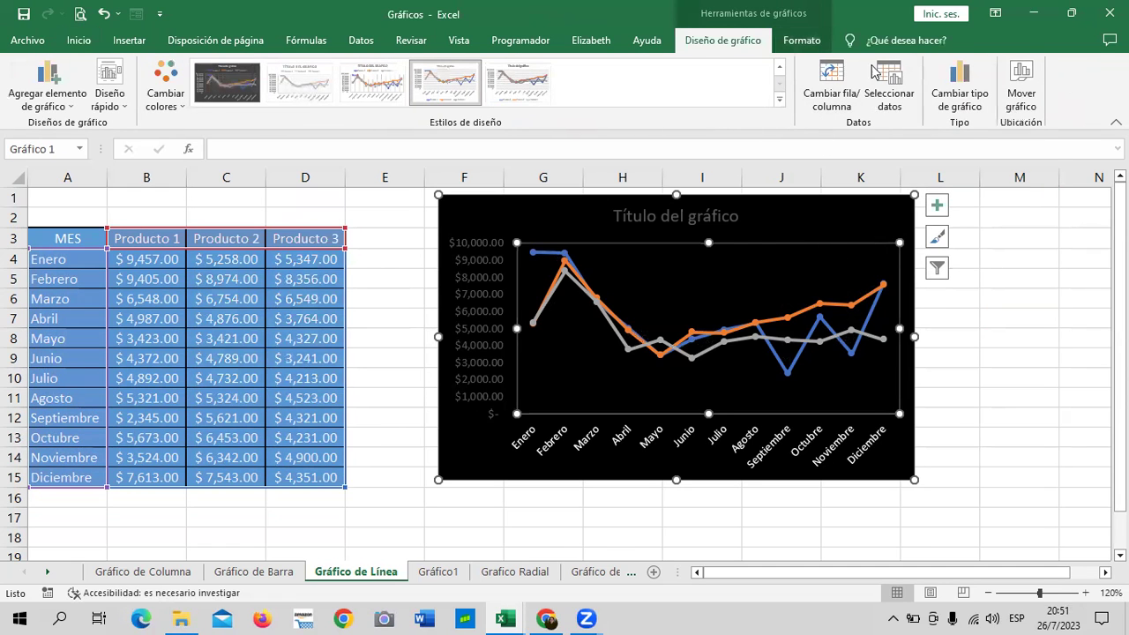
left_click(1019, 88)
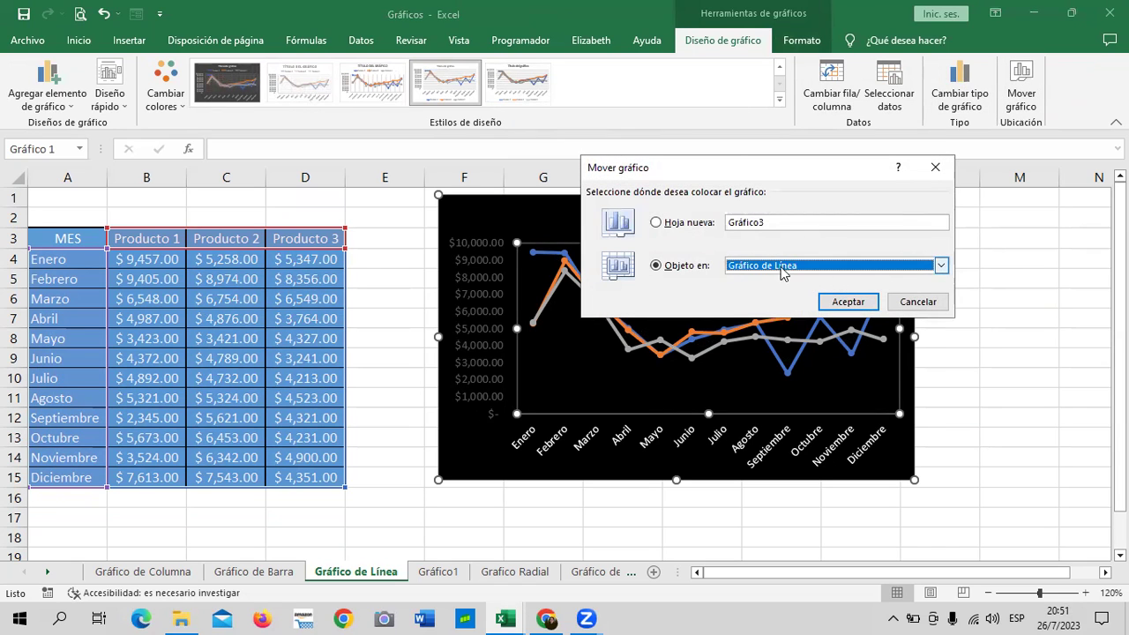
left_click(791, 223)
type("2")
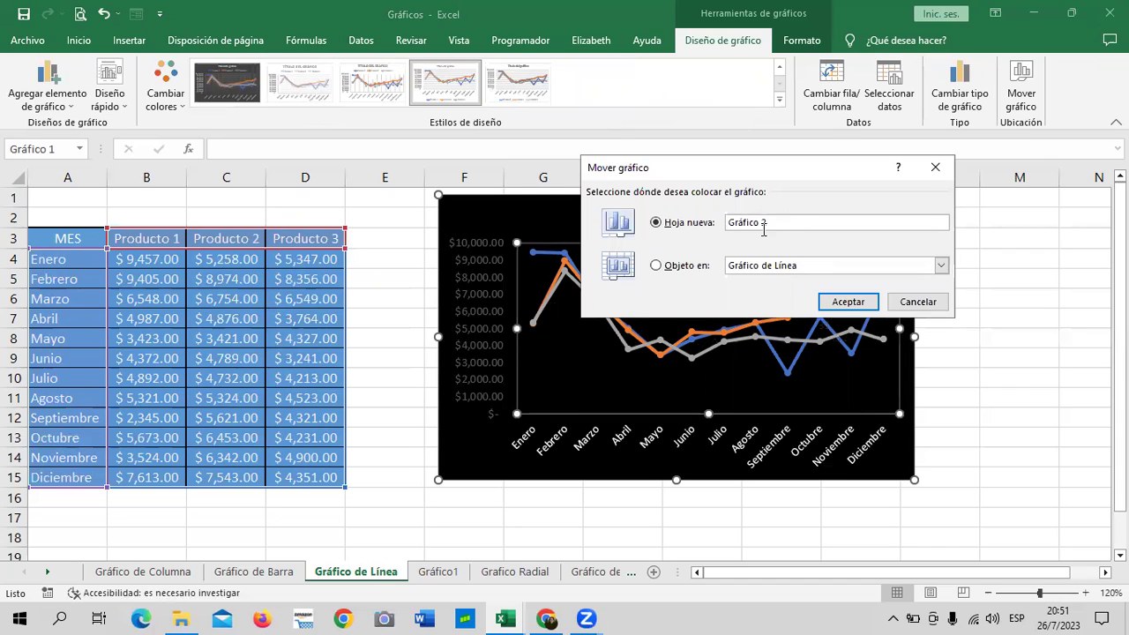
left_click(851, 302)
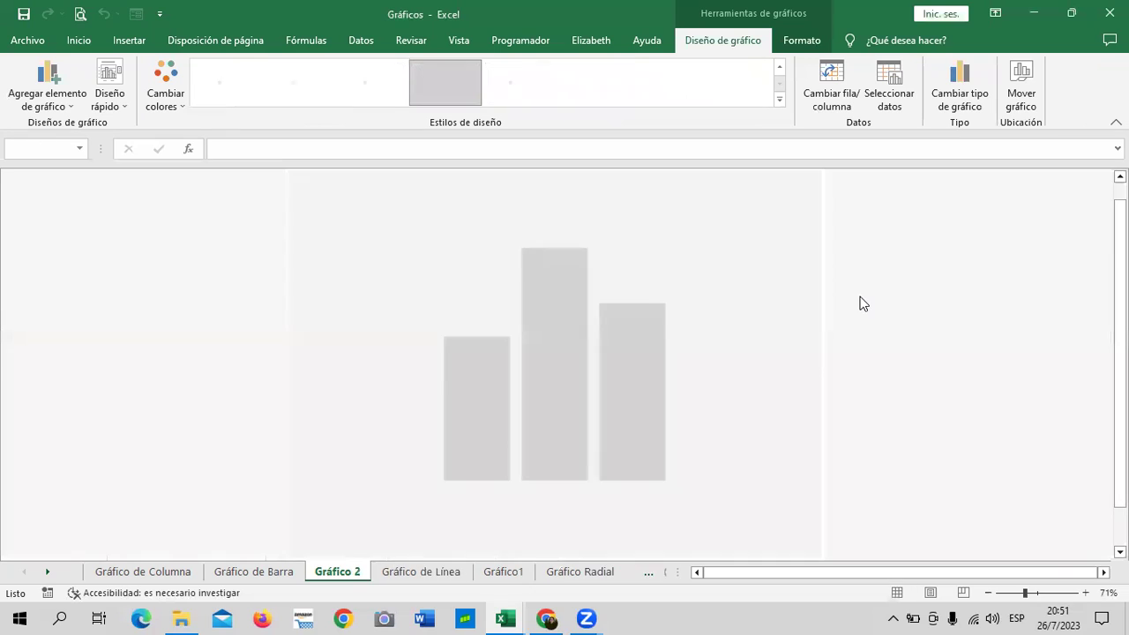
Turn horizontal gridlines on and back off in the chart elements, then select the vertical axis.
left_click(693, 257)
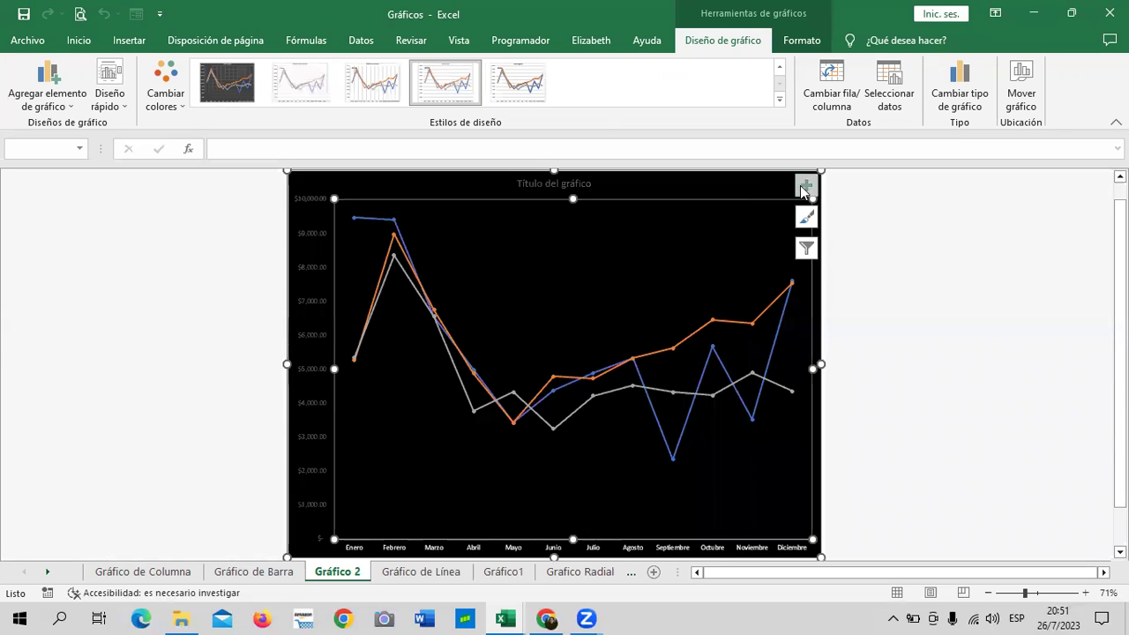
left_click(806, 187)
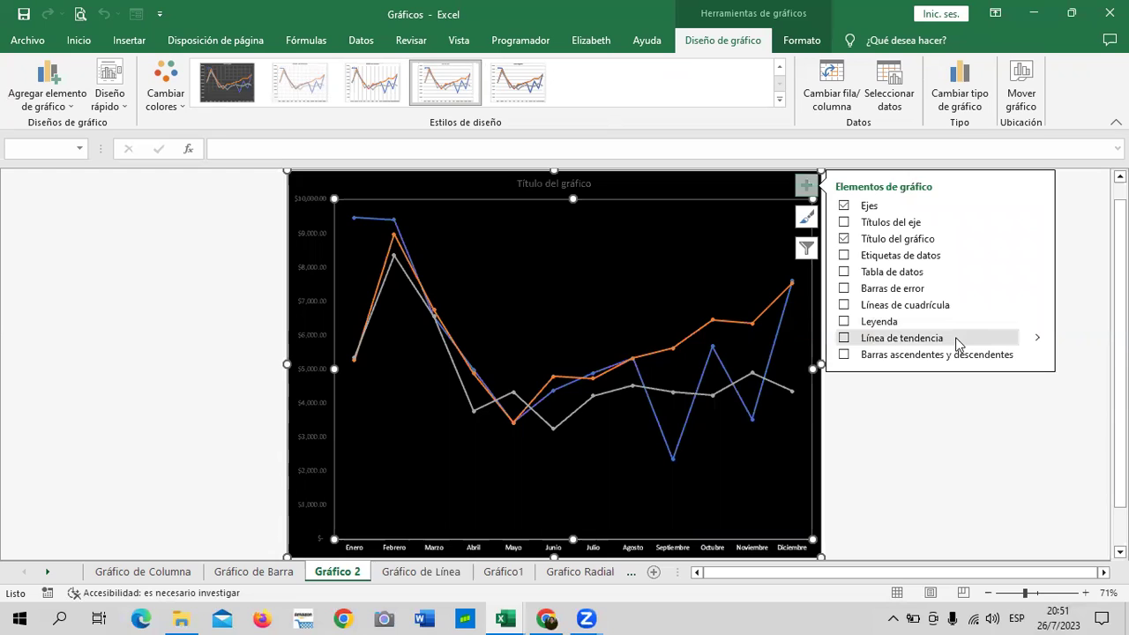
left_click(959, 305)
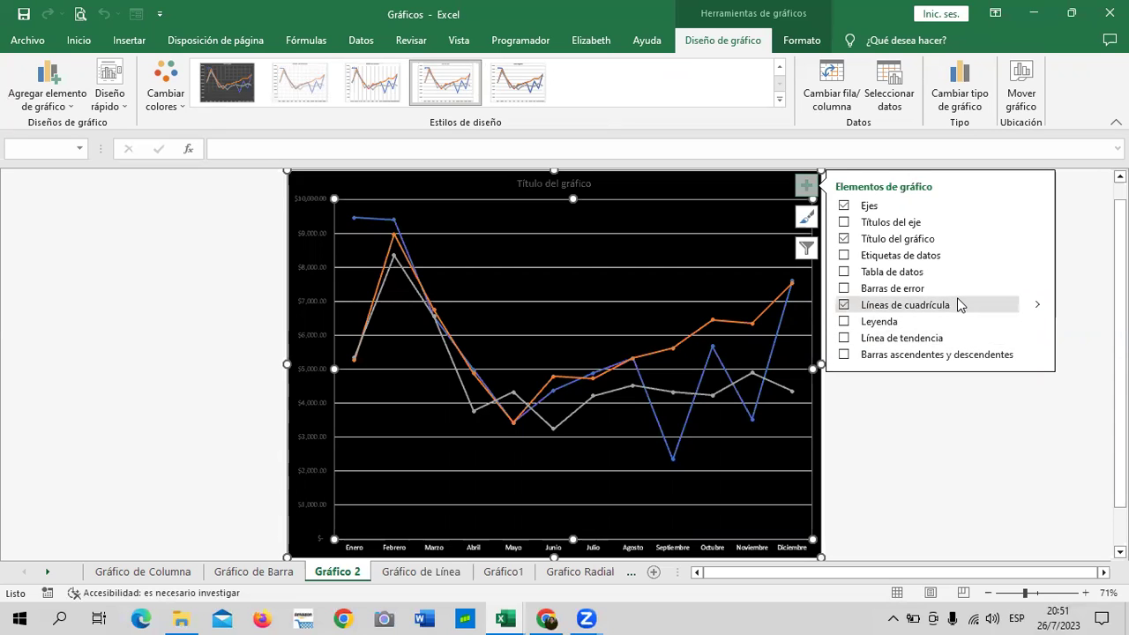
left_click(960, 306)
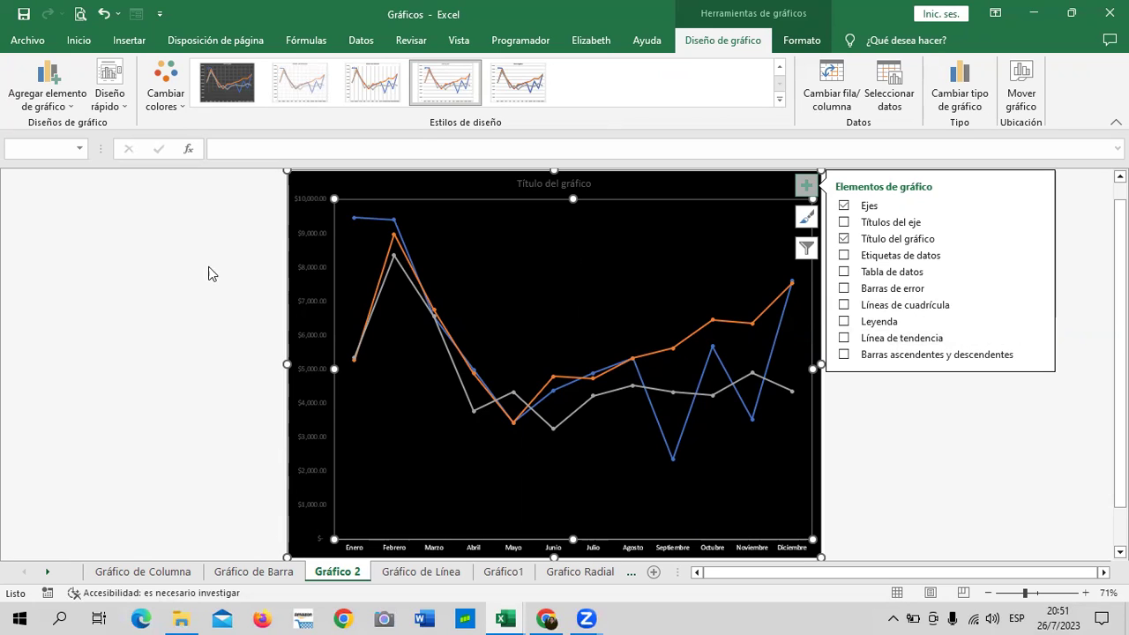
left_click(298, 239)
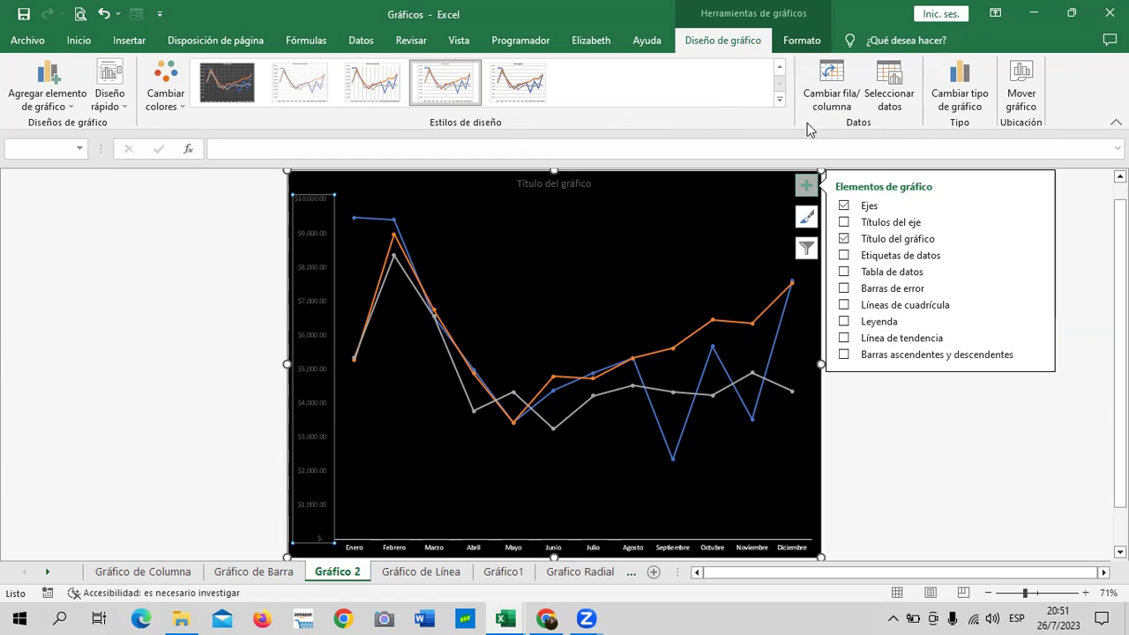
Set the vertical dollar axis labels to 16 pt in white.
left_click(800, 40)
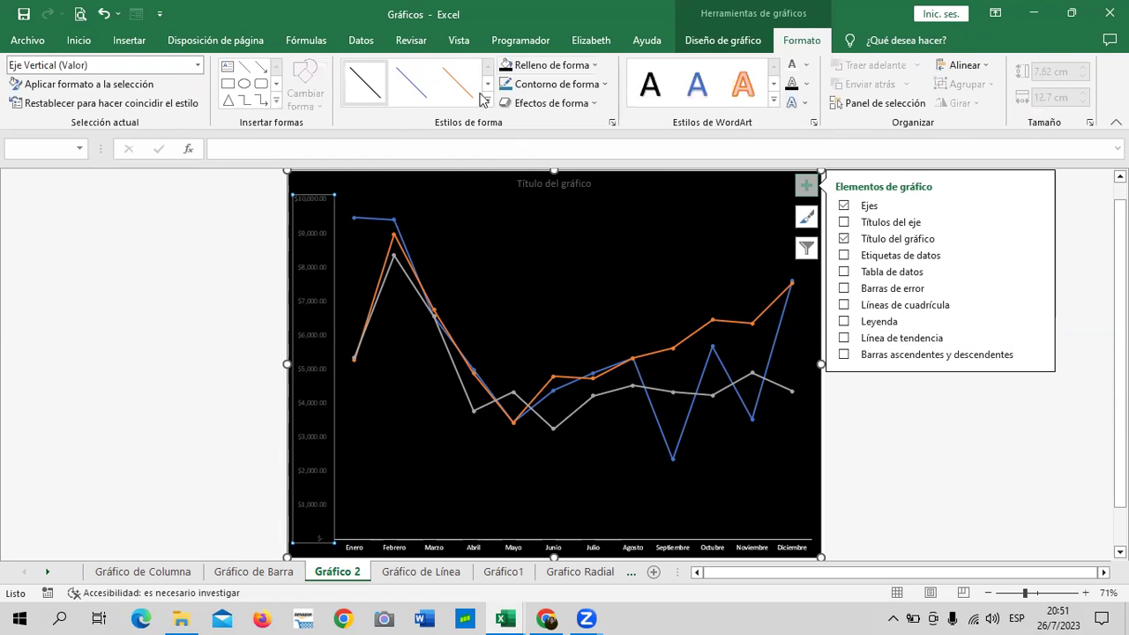
left_click(76, 43)
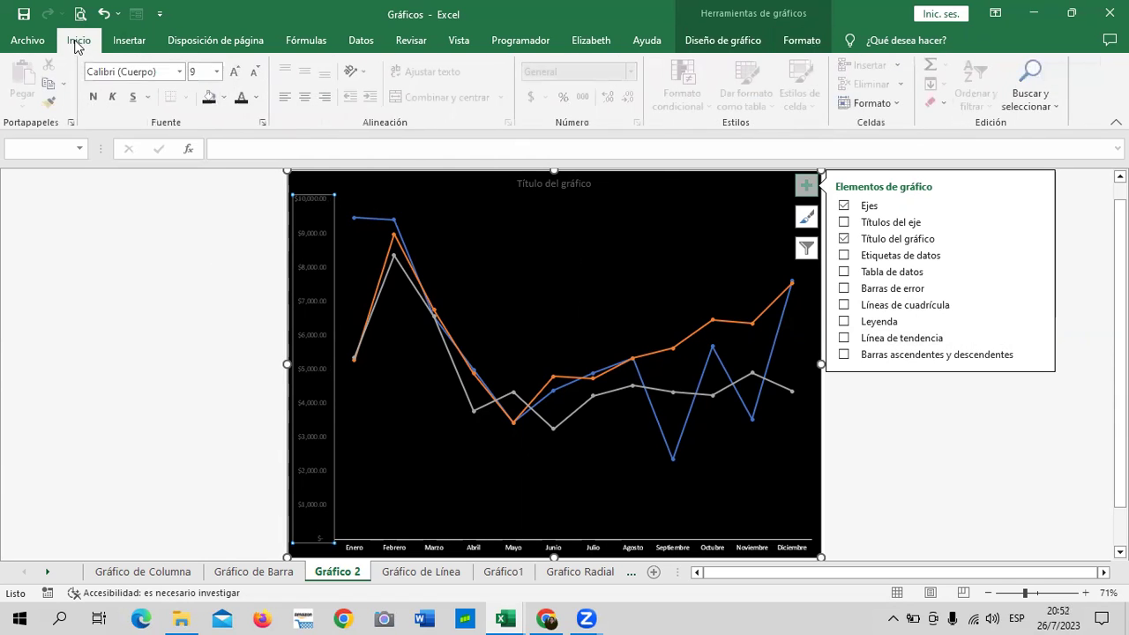
left_click(235, 71)
left_click(234, 71)
left_click(235, 73)
left_click(235, 73)
left_click(235, 73)
left_click(234, 74)
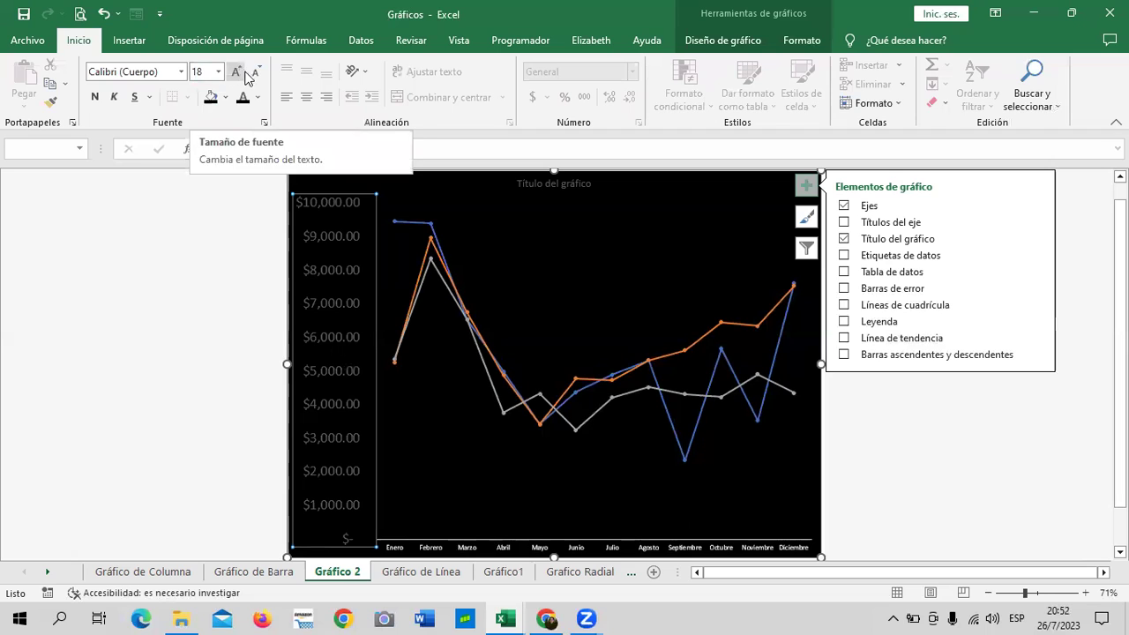
left_click(254, 74)
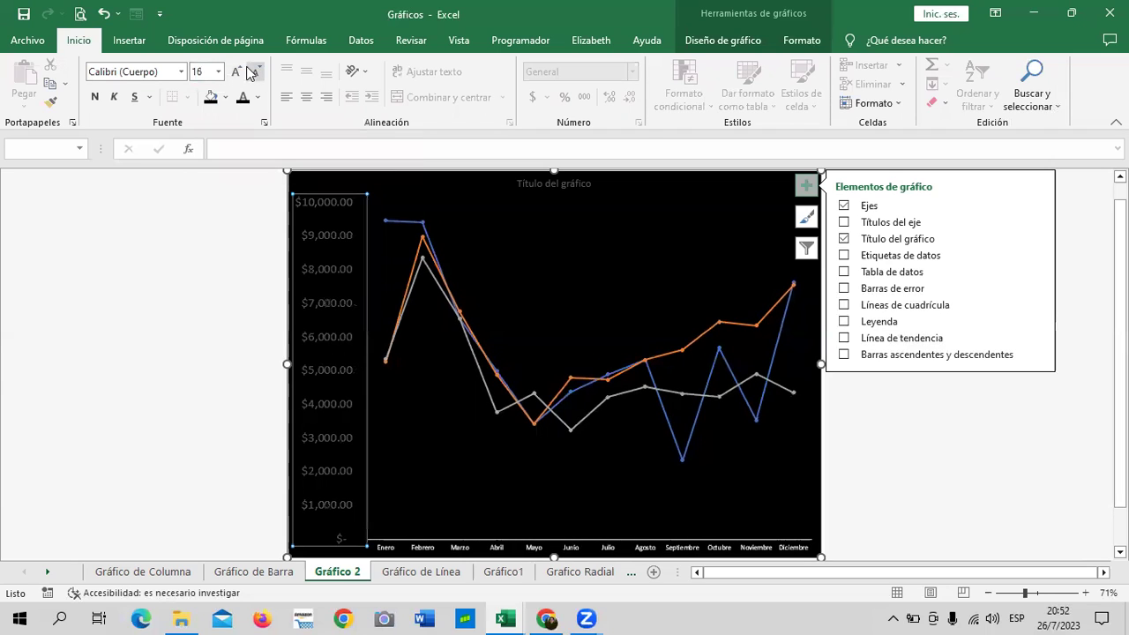
left_click(246, 99)
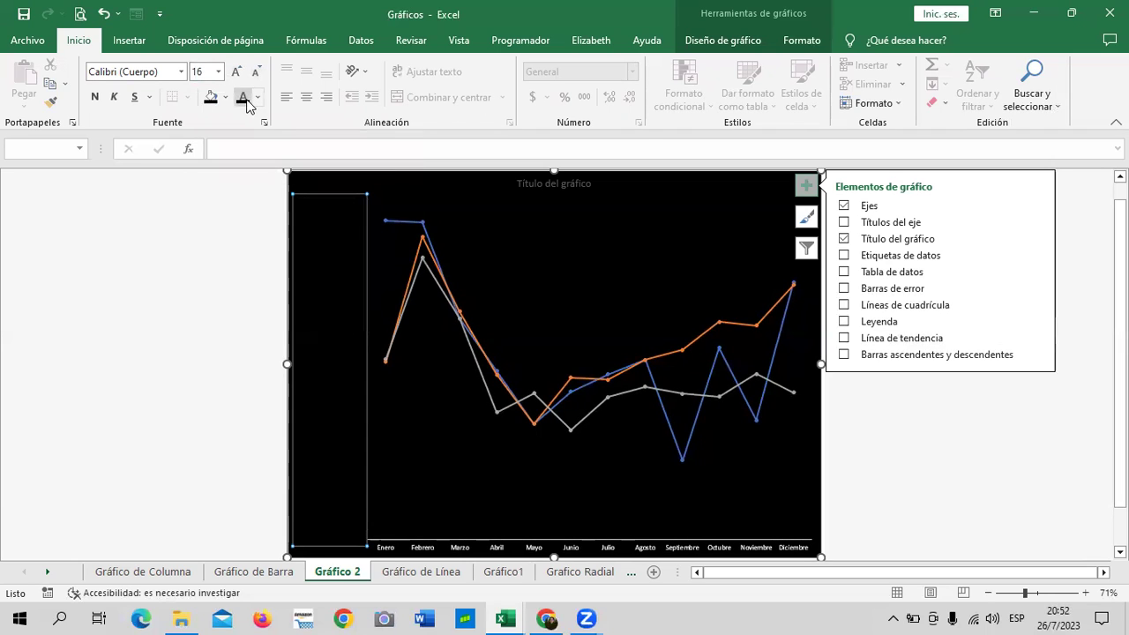
left_click(257, 98)
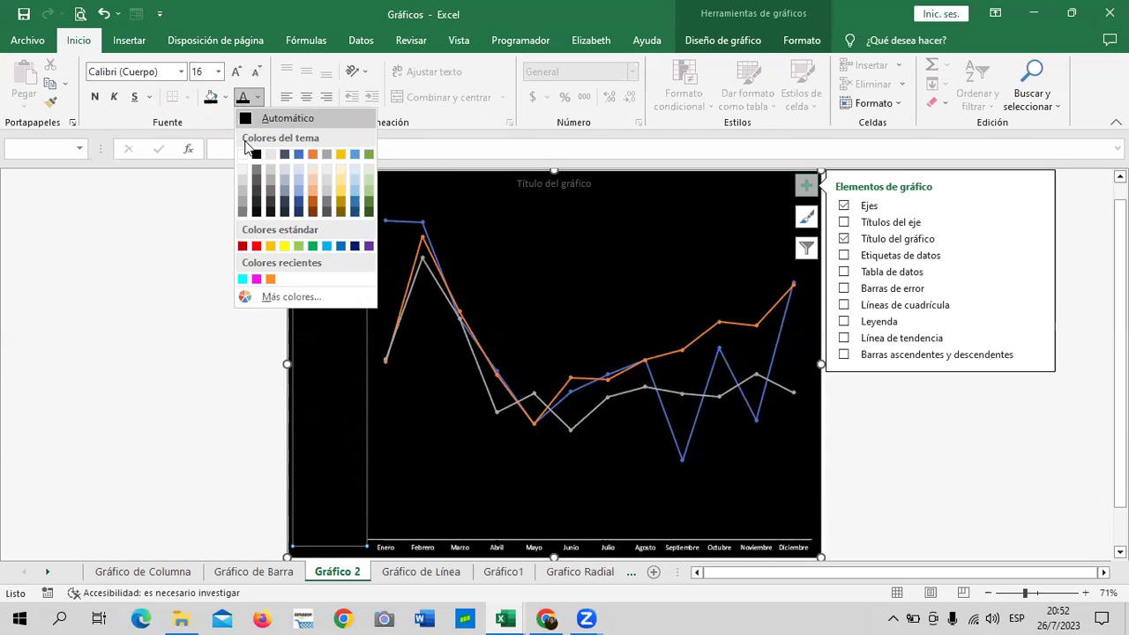
left_click(242, 155)
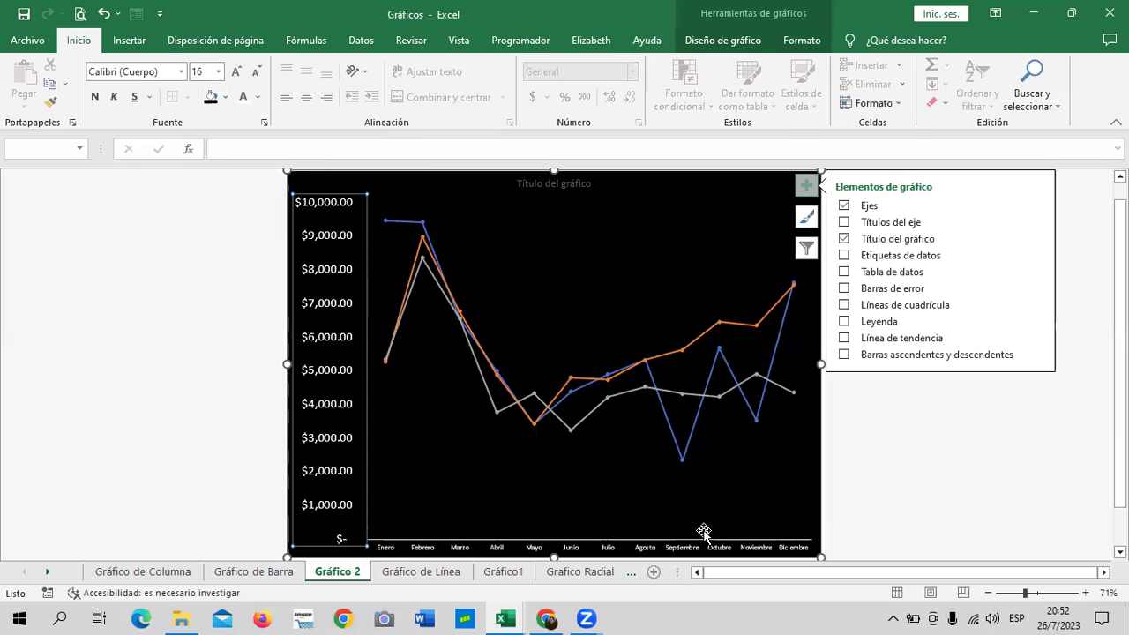
Set the horizontal month axis labels to 10.5 pt in white.
left_click(681, 518)
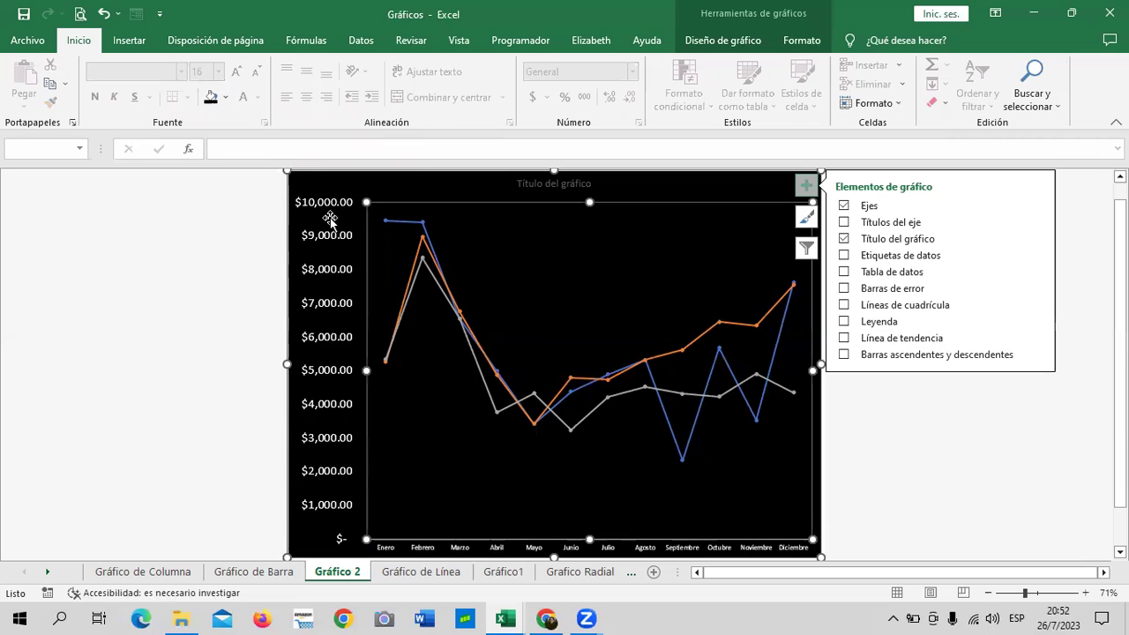
left_click(412, 549)
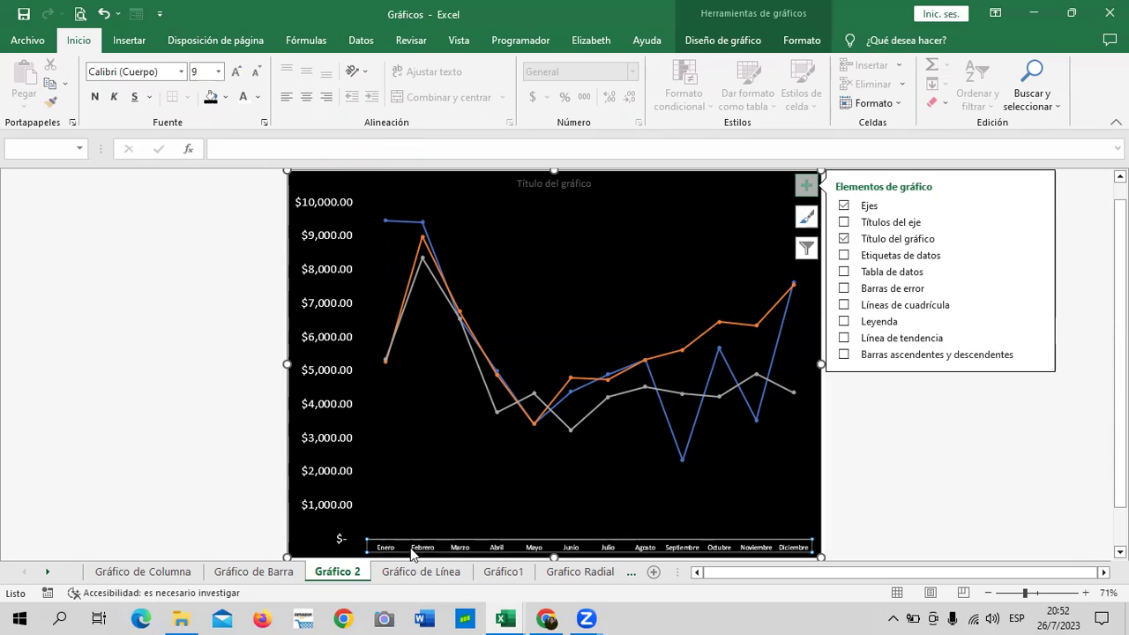
left_click(235, 72)
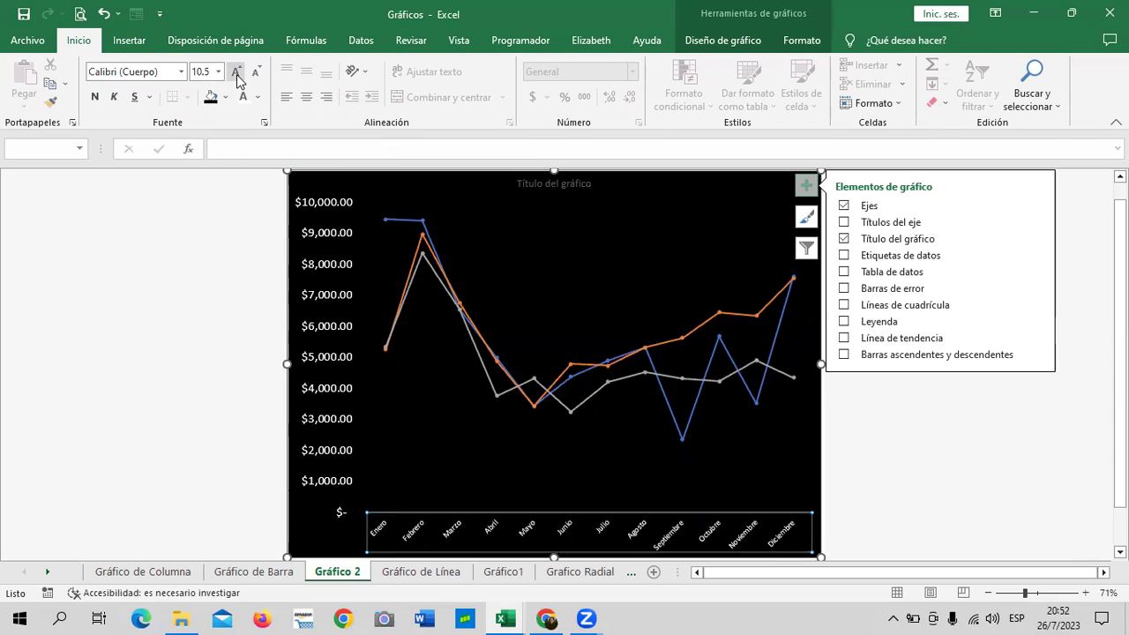
left_click(257, 97)
left_click(244, 154)
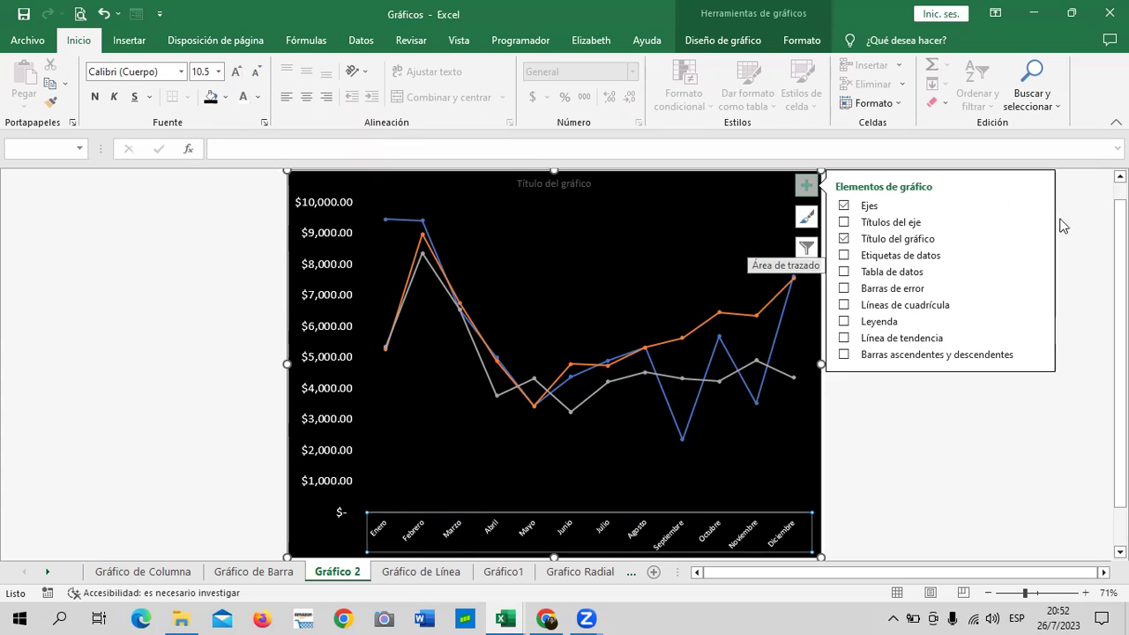
Add a legend positioned at the top of the chart and delete the chart title.
left_click(844, 322)
mouse_move(880, 321)
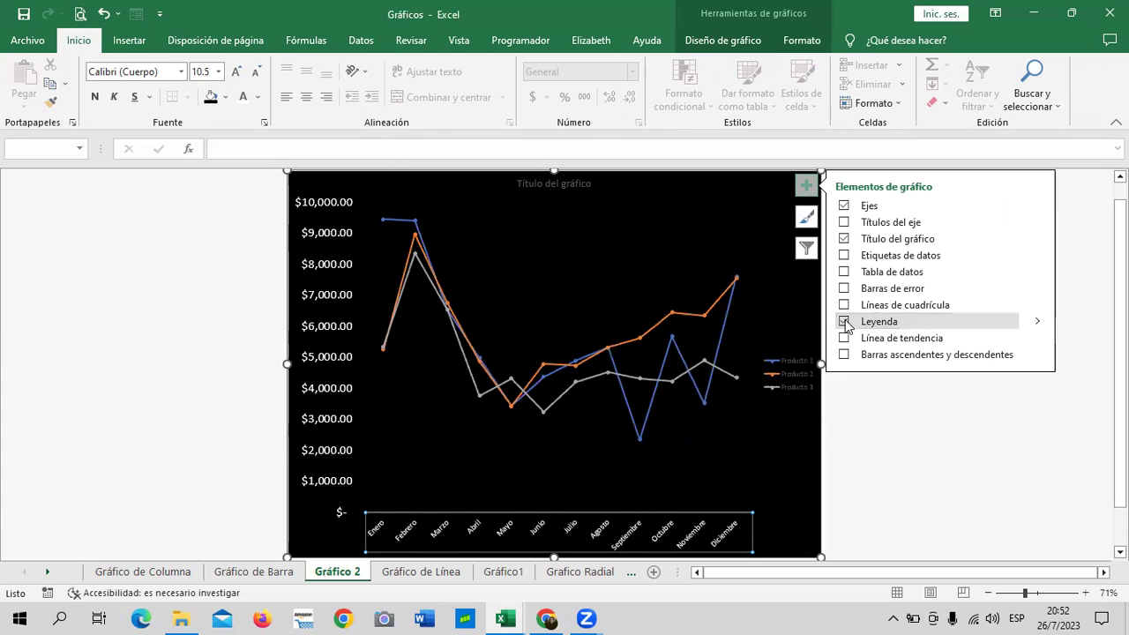
left_click(787, 389)
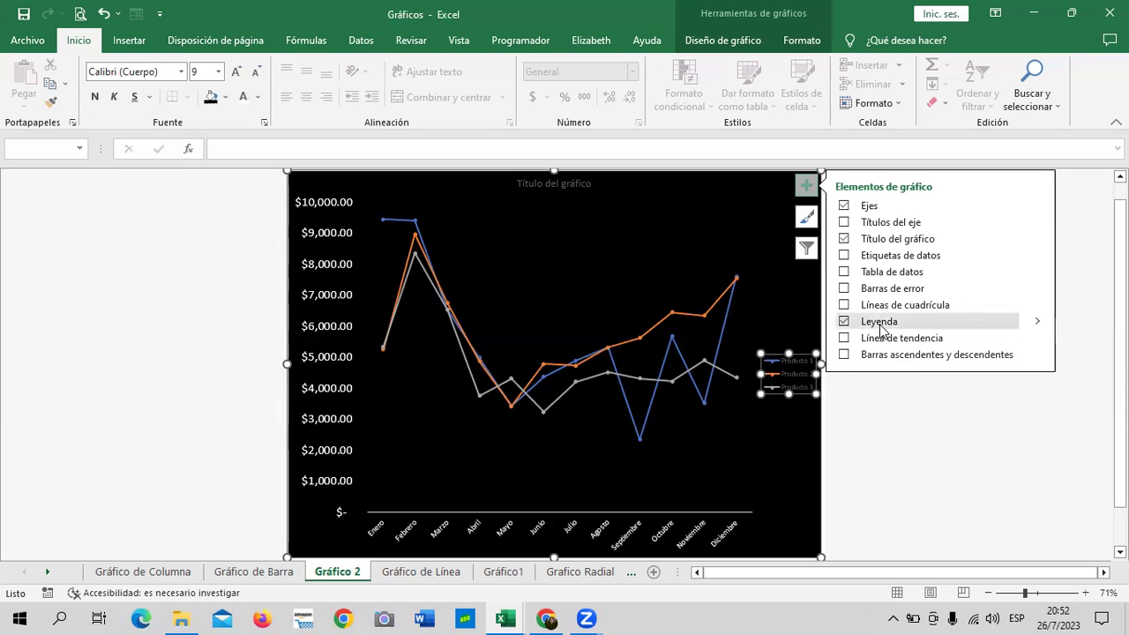
left_click(1036, 322)
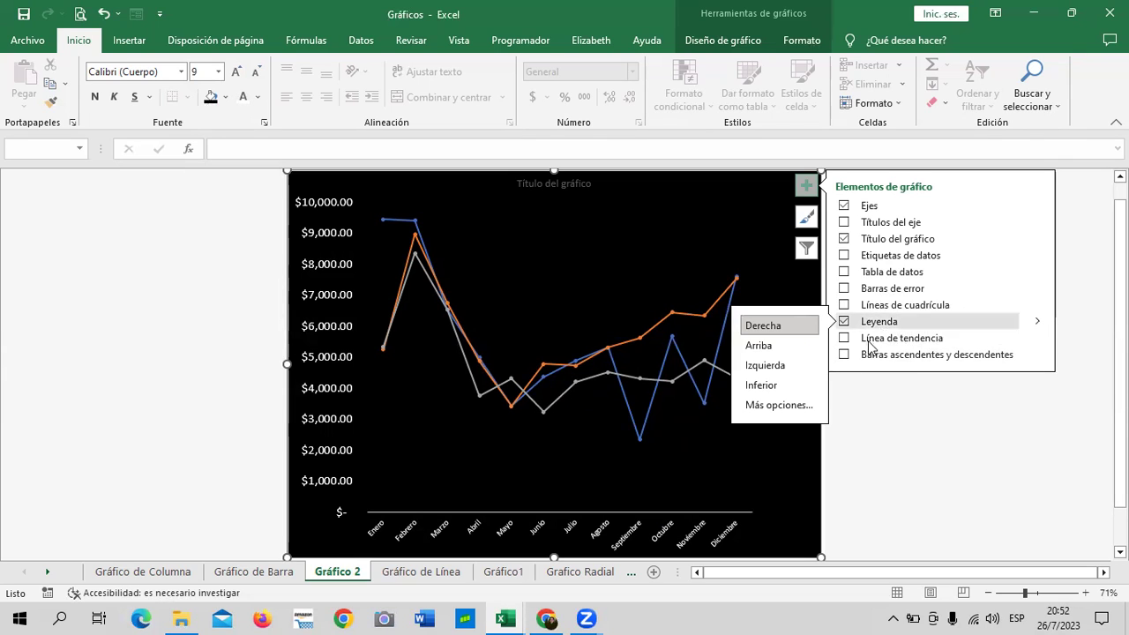
left_click(803, 351)
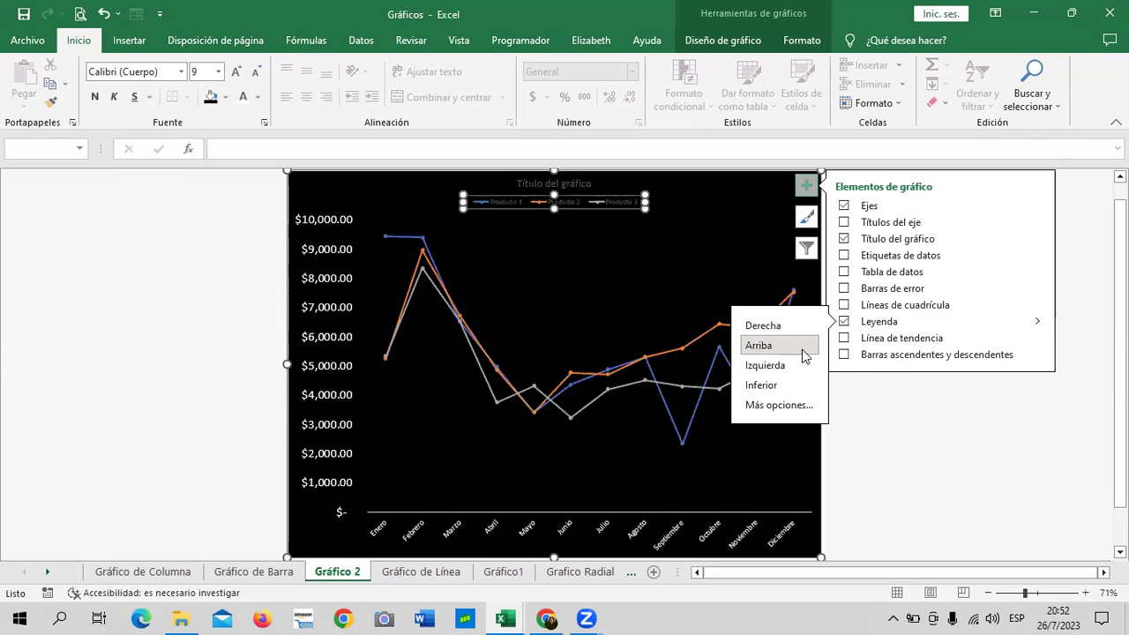
left_click(590, 185)
key("Delete")
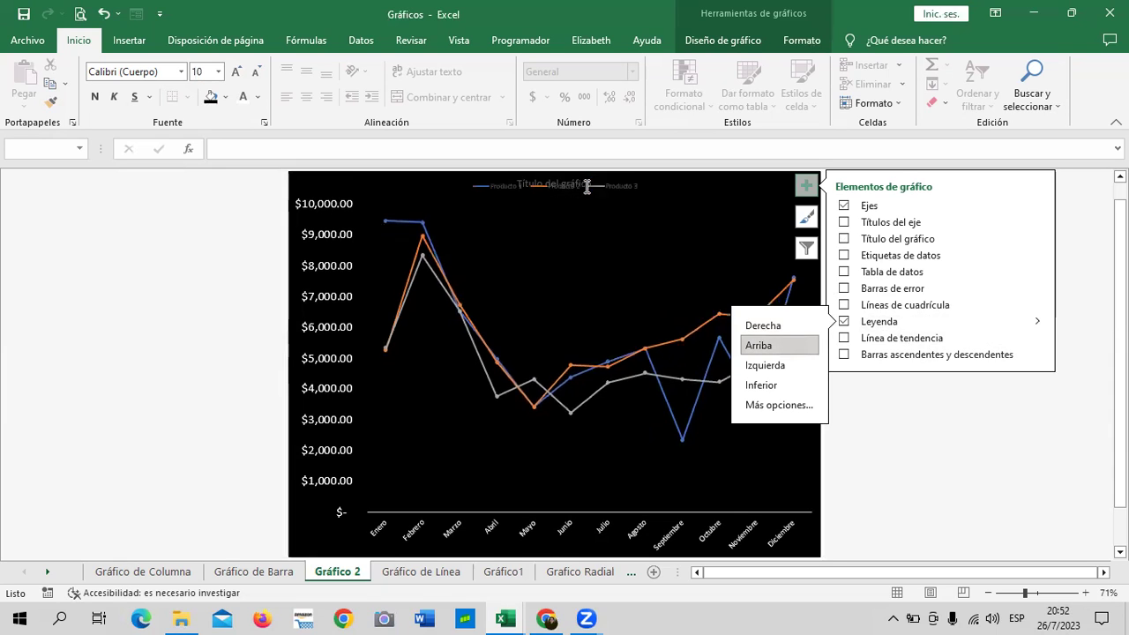
Enlarge the legend text to 10.5, make it white, and drag the legend lower.
left_click(591, 182)
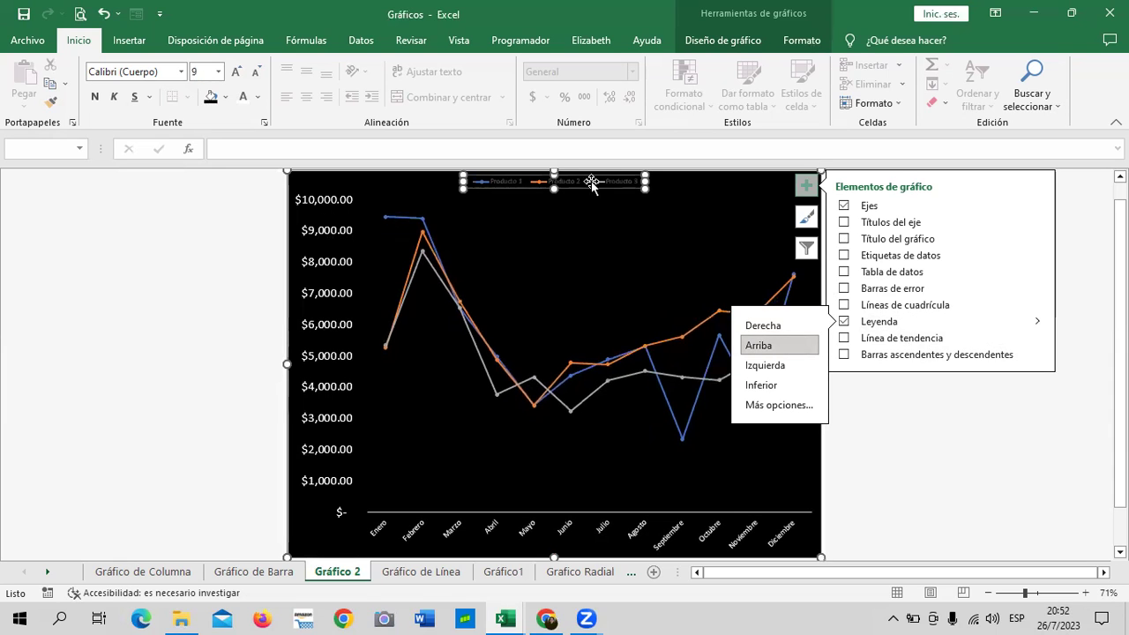
left_click(236, 72)
left_click(235, 74)
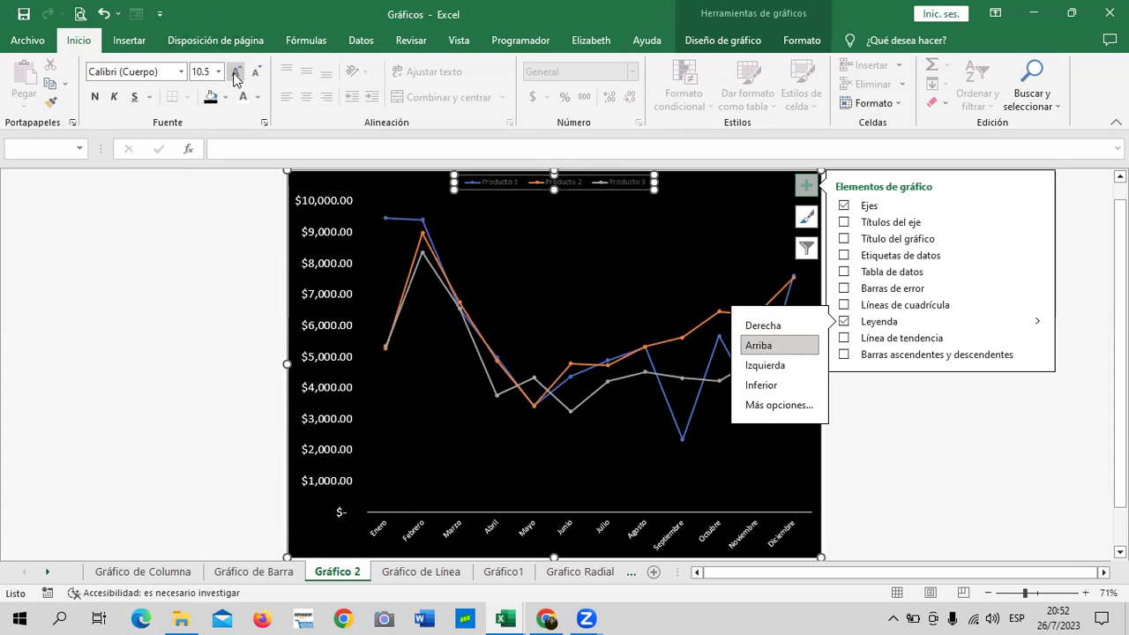
left_click(245, 99)
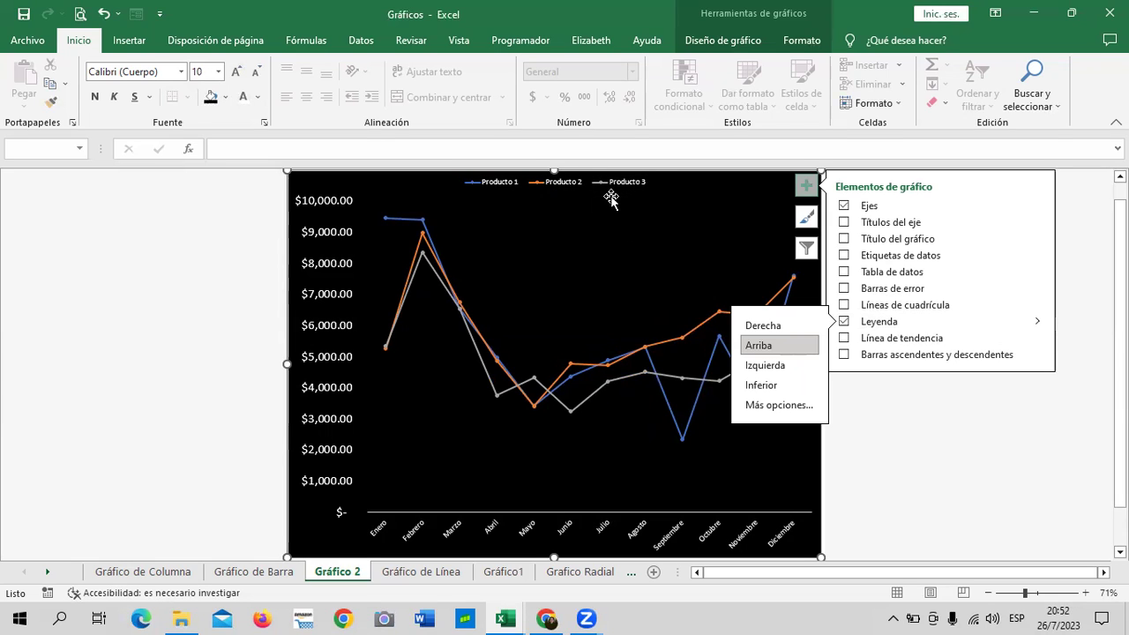
left_click(620, 194)
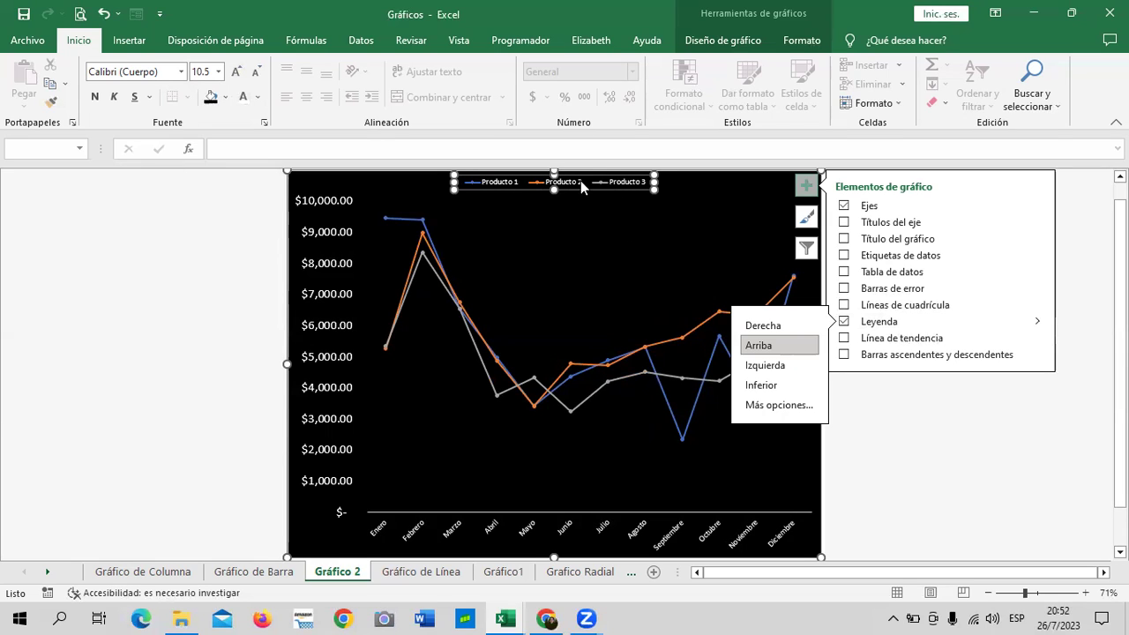
left_click(580, 181)
left_click(490, 180)
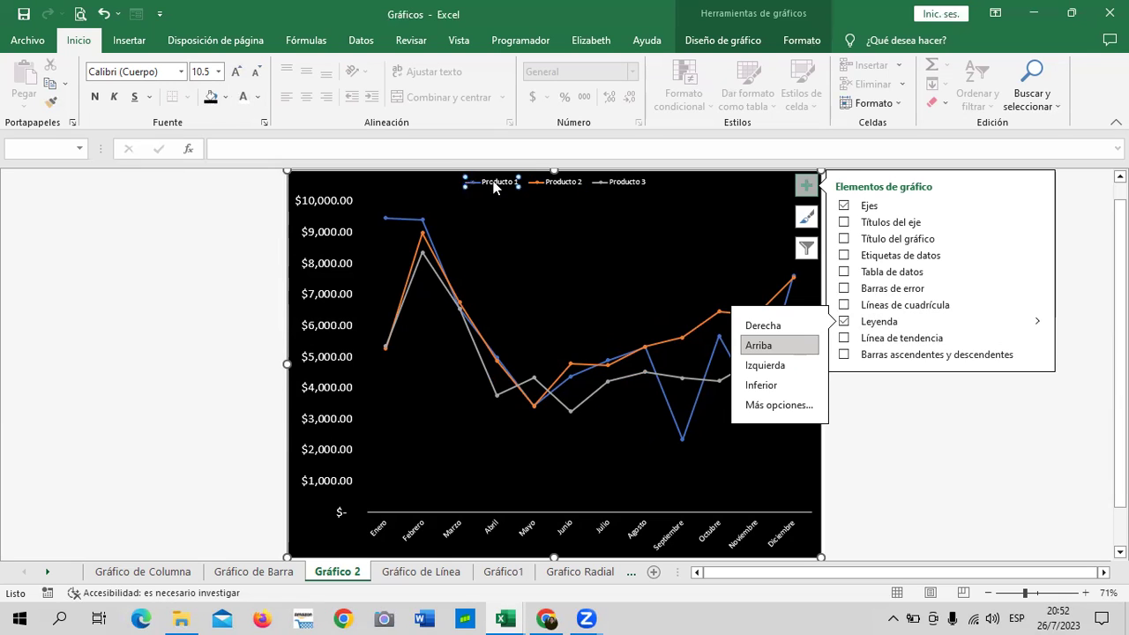
mouse_move(488, 178)
left_mouse_down()
mouse_move(507, 195)
mouse_move(558, 193)
left_mouse_up()
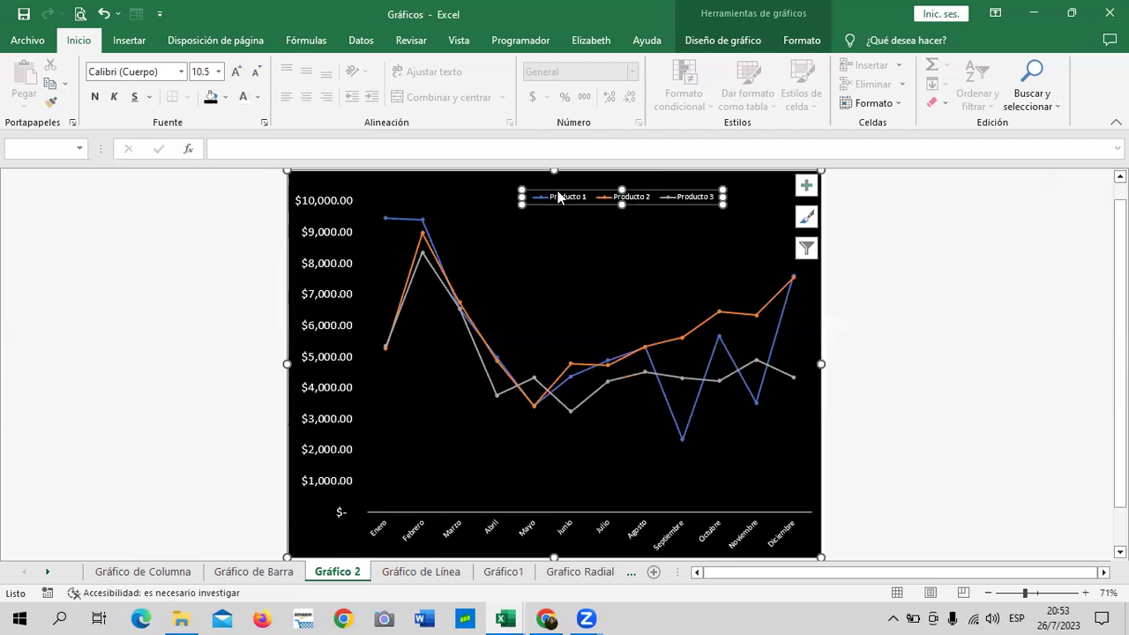
Increase the legend font size to 14 pt.
left_click(572, 250)
left_click(608, 196)
left_click(237, 72)
left_click(236, 72)
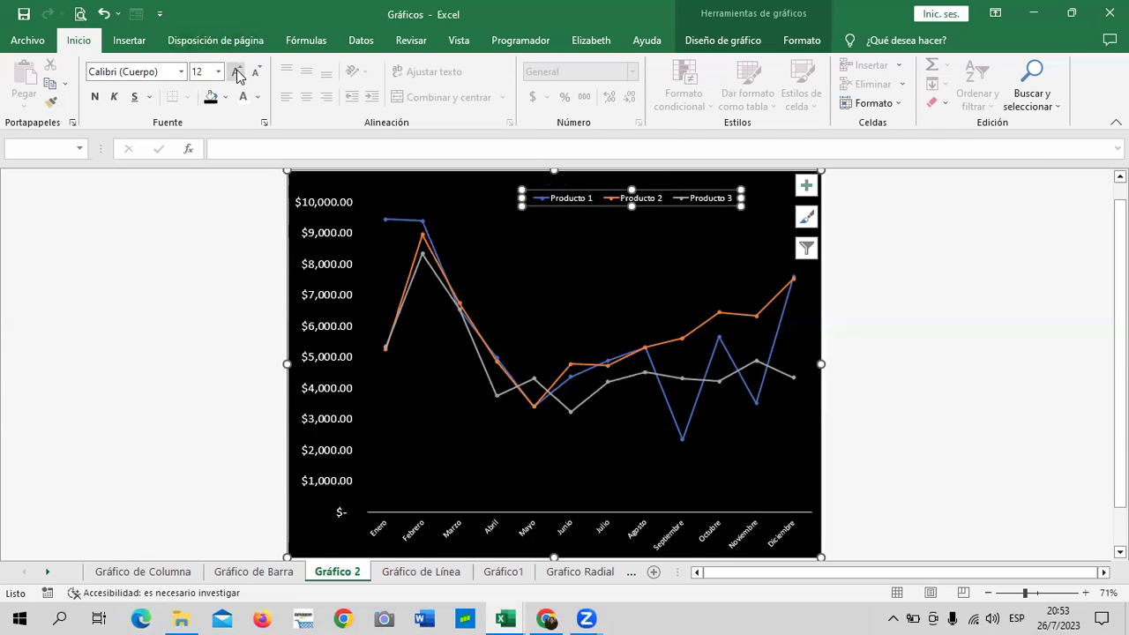
left_click(236, 72)
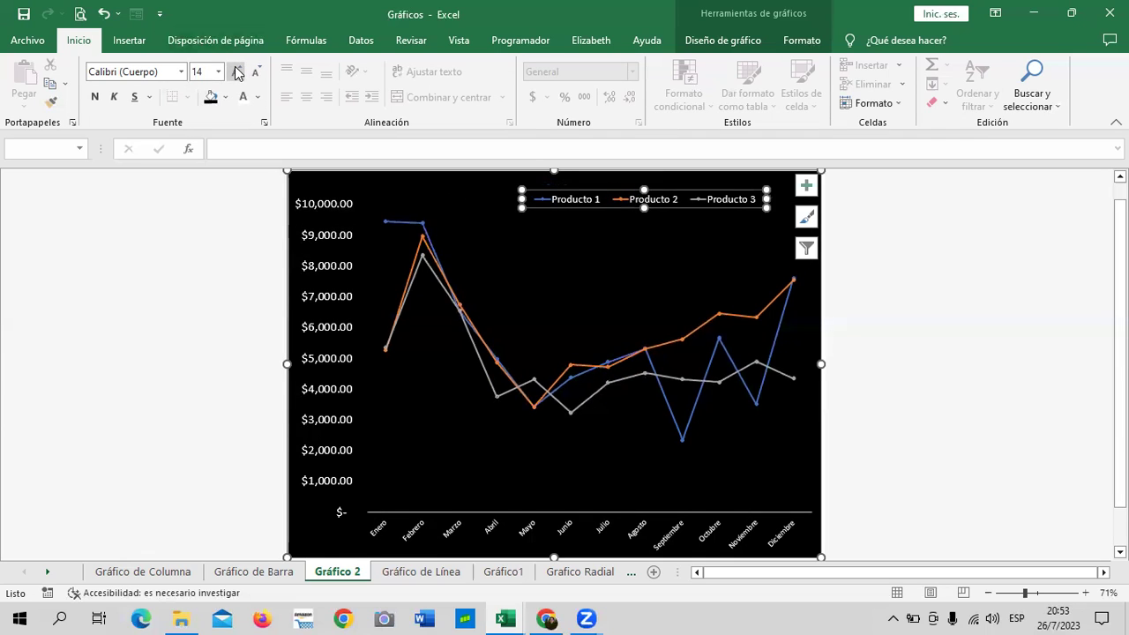
left_click(676, 181)
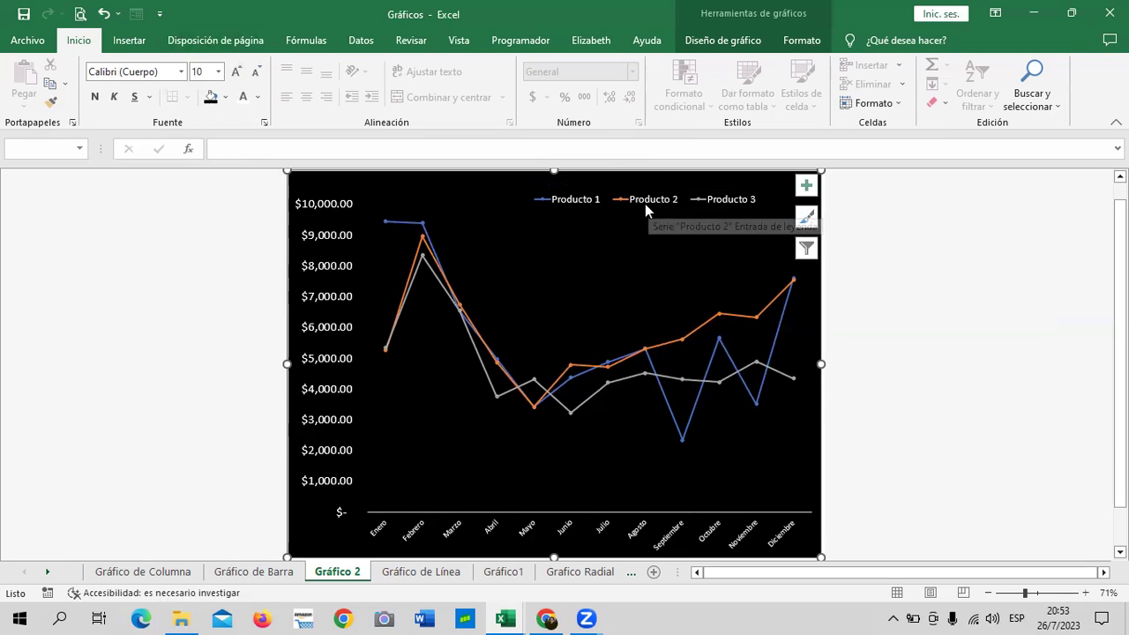
left_click(642, 204)
left_click(614, 187)
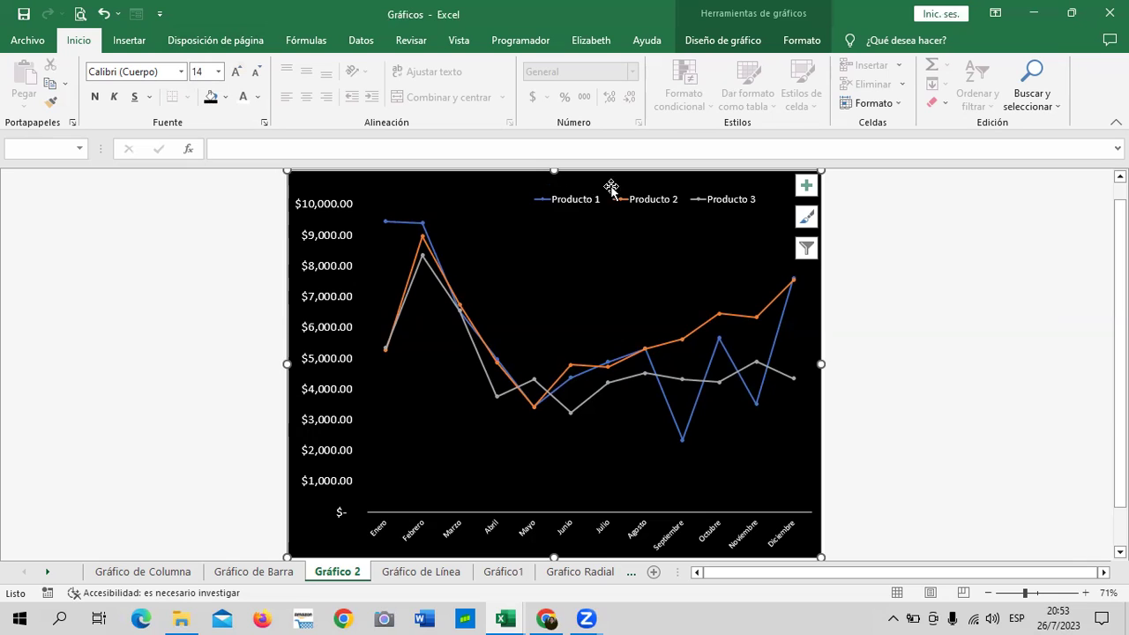
left_click(612, 206)
left_click(614, 205)
left_click(610, 212)
left_click(612, 208)
left_click(615, 206)
Lower the plot area's top edge and move the legend up to the chart top.
left_click(655, 277)
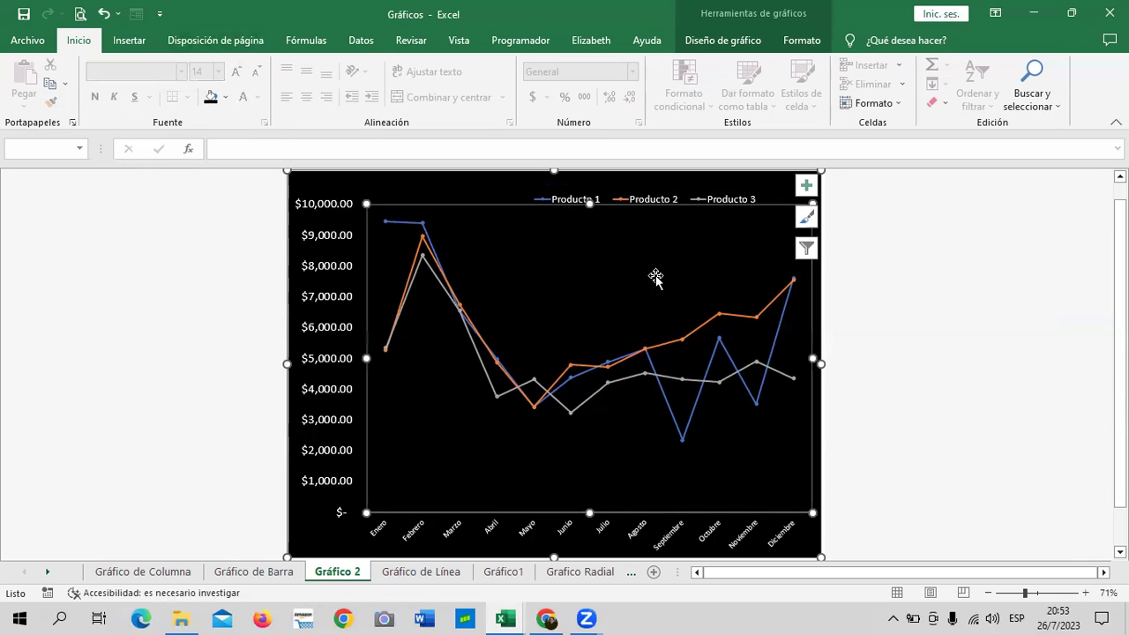
left_click(745, 200)
left_click(723, 186)
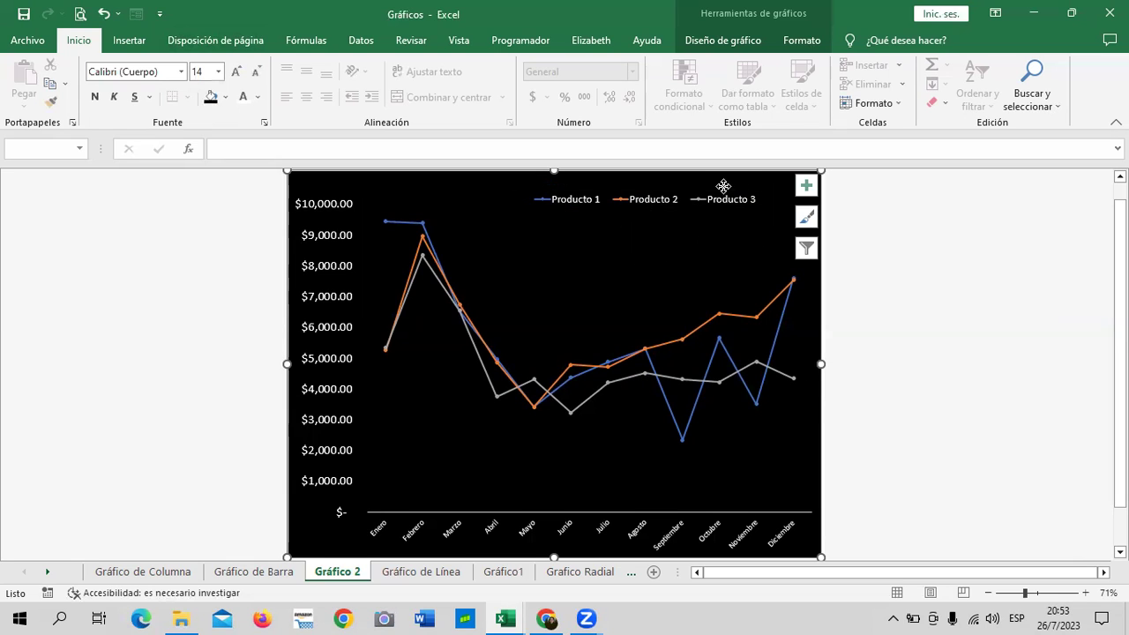
left_click(693, 231)
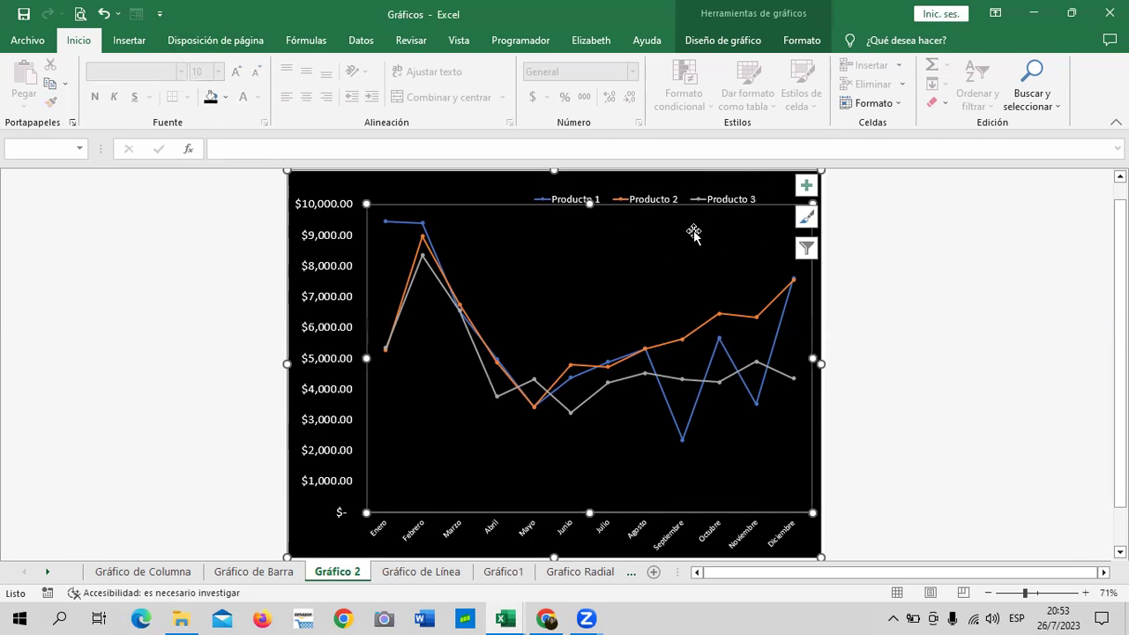
left_click_drag(589, 204, 598, 222)
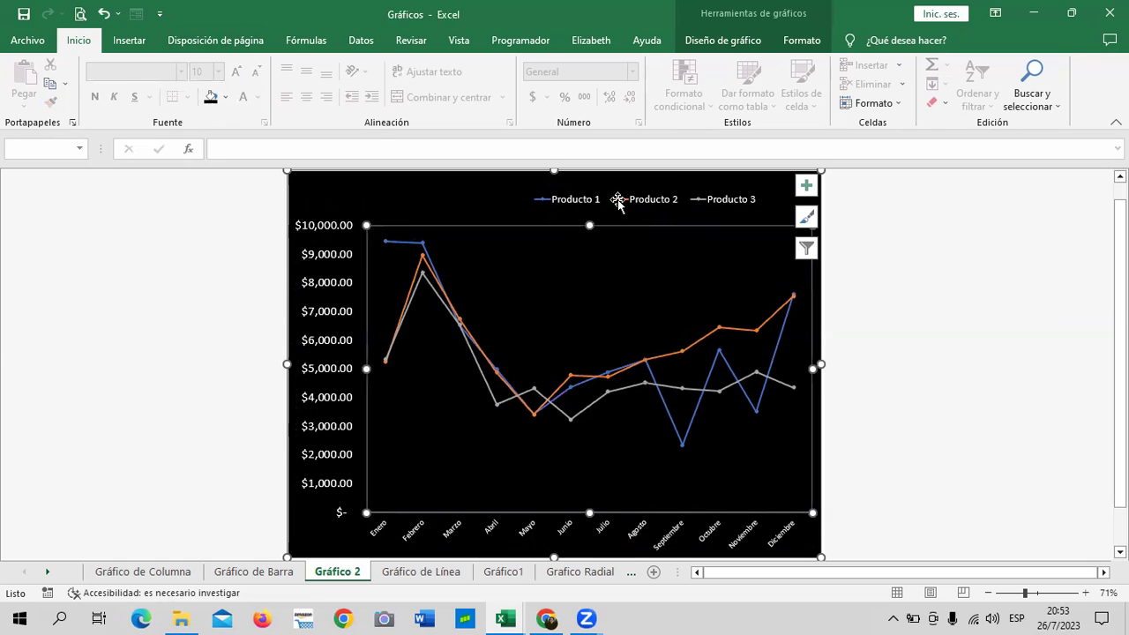
left_click(635, 199)
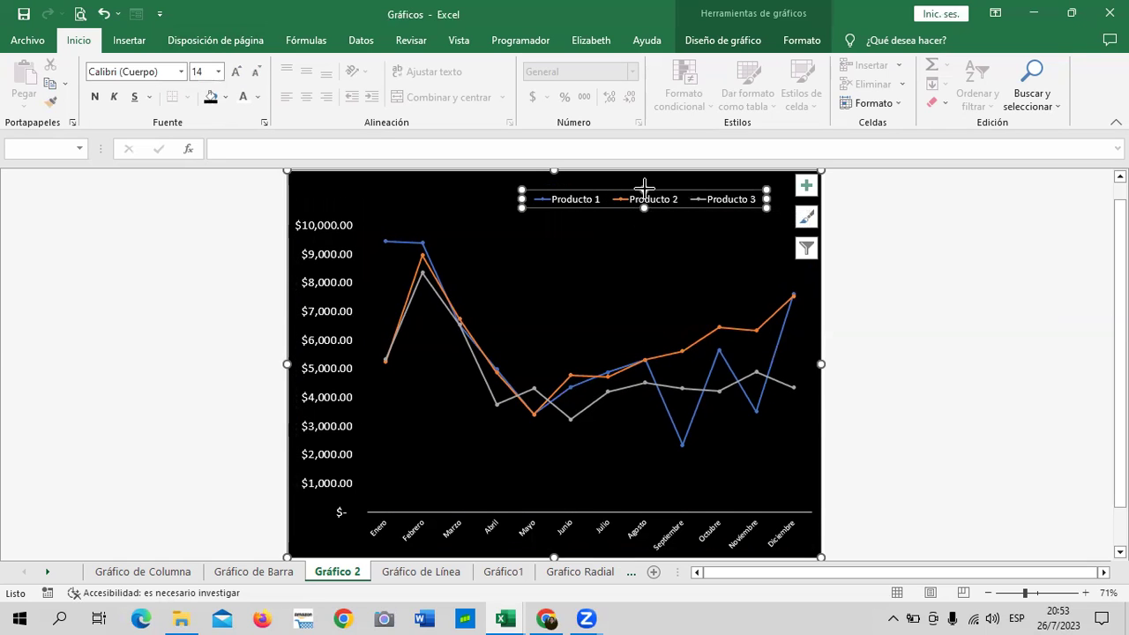
mouse_move(645, 189)
left_mouse_down()
mouse_move(679, 188)
mouse_move(612, 186)
mouse_move(589, 212)
left_mouse_up()
left_click(633, 242)
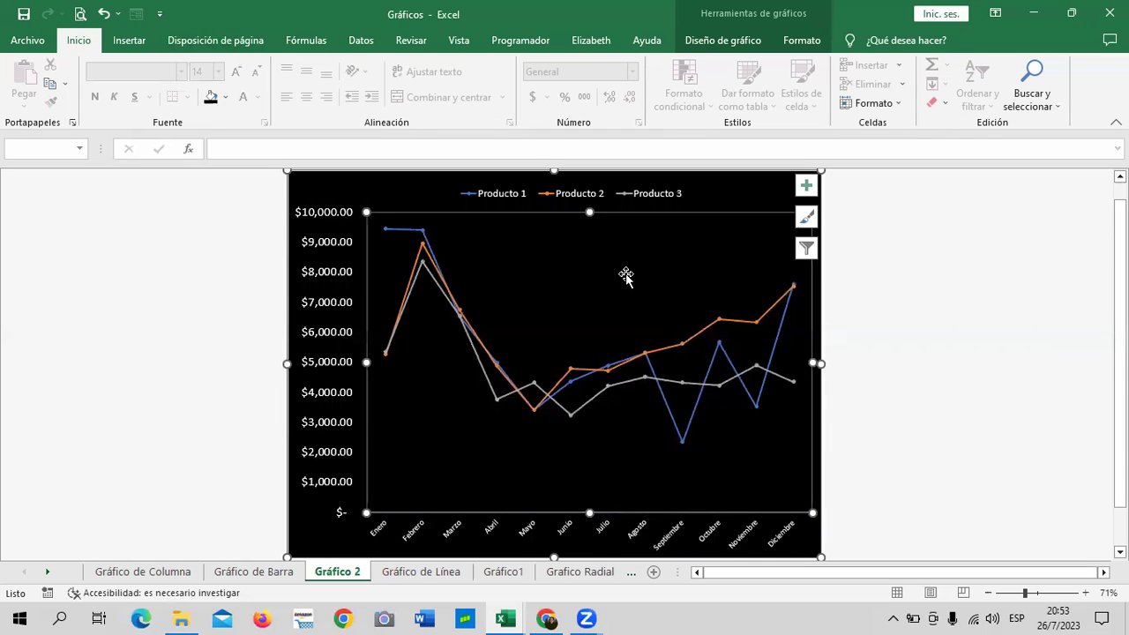
left_click(752, 323)
In the chart filter, untick all series, tick only Producto 1, and apply.
left_click(805, 247)
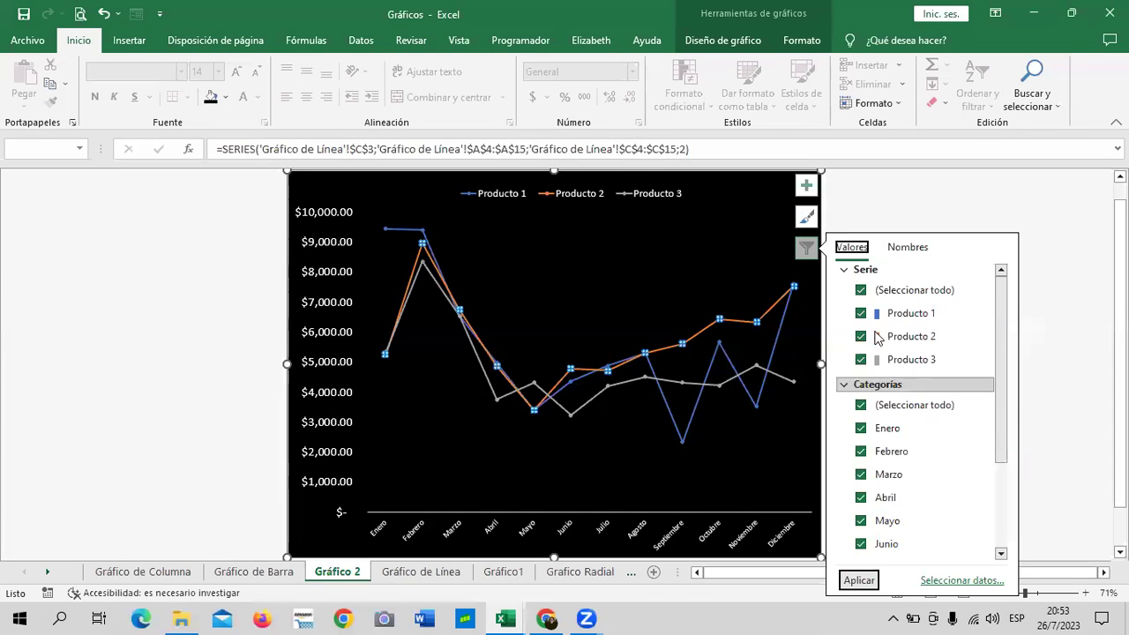
left_click(862, 291)
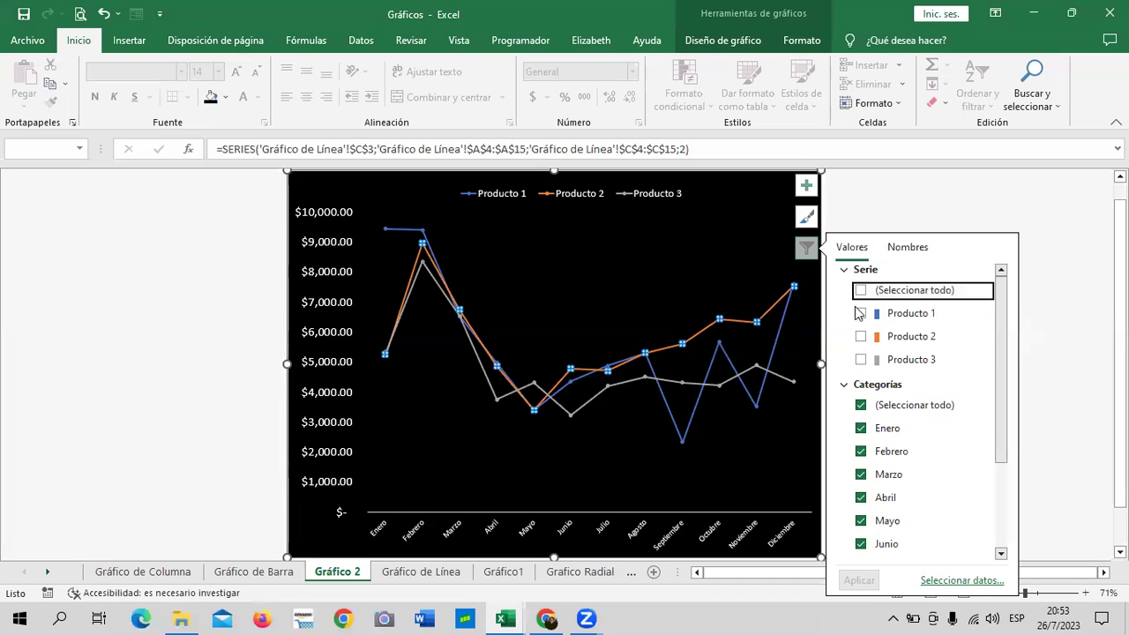
left_click(861, 314)
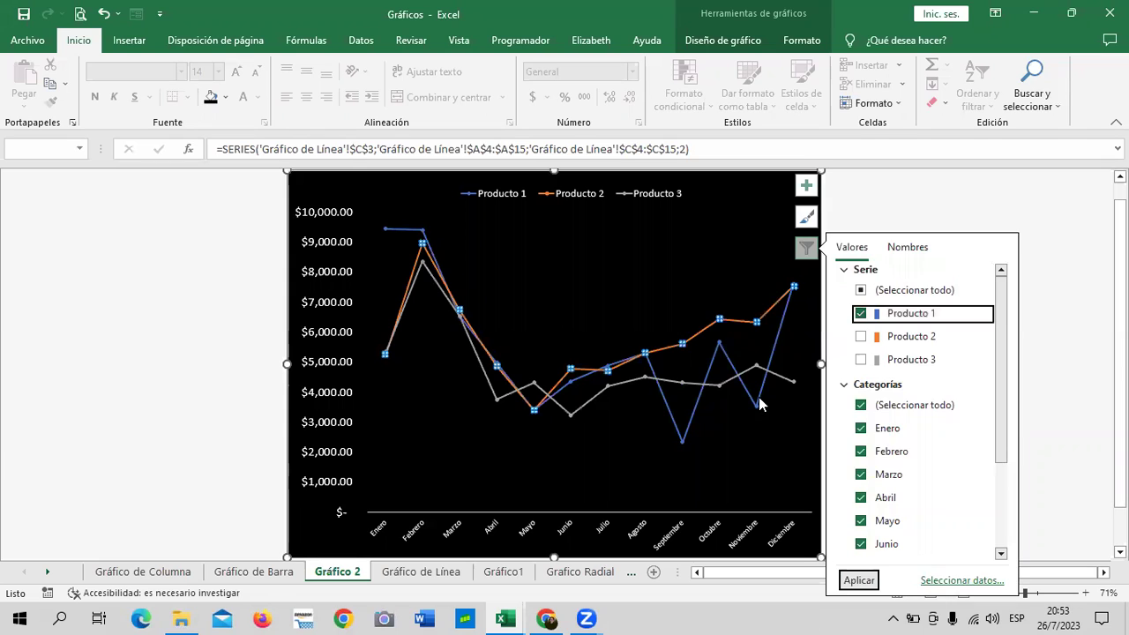
left_click(758, 404)
left_click(793, 286)
left_click(806, 248)
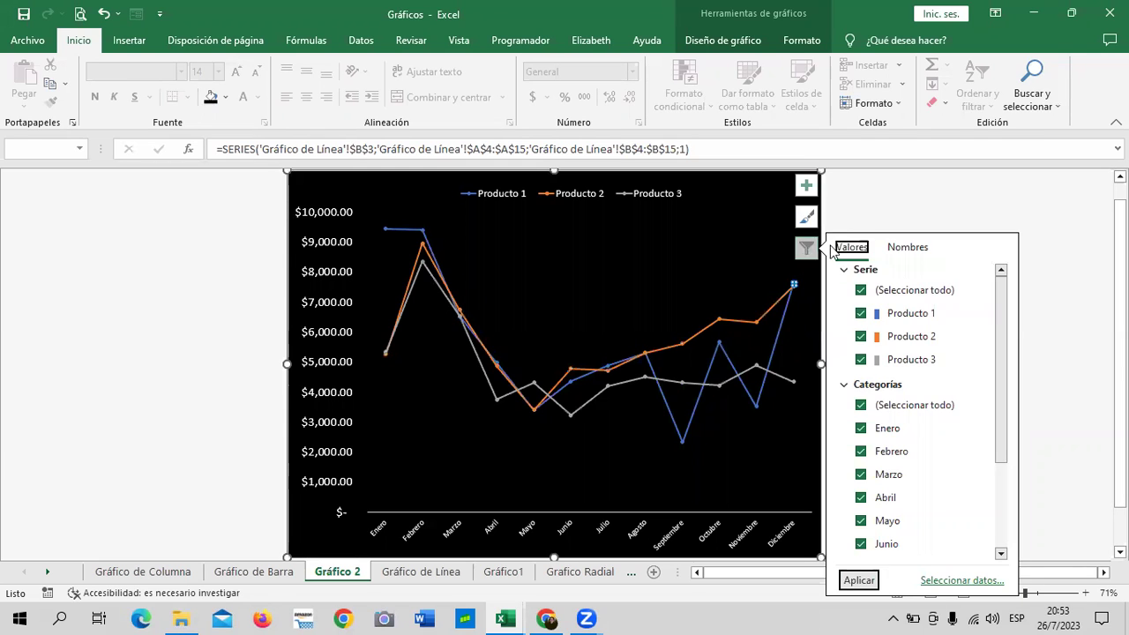
left_click(863, 291)
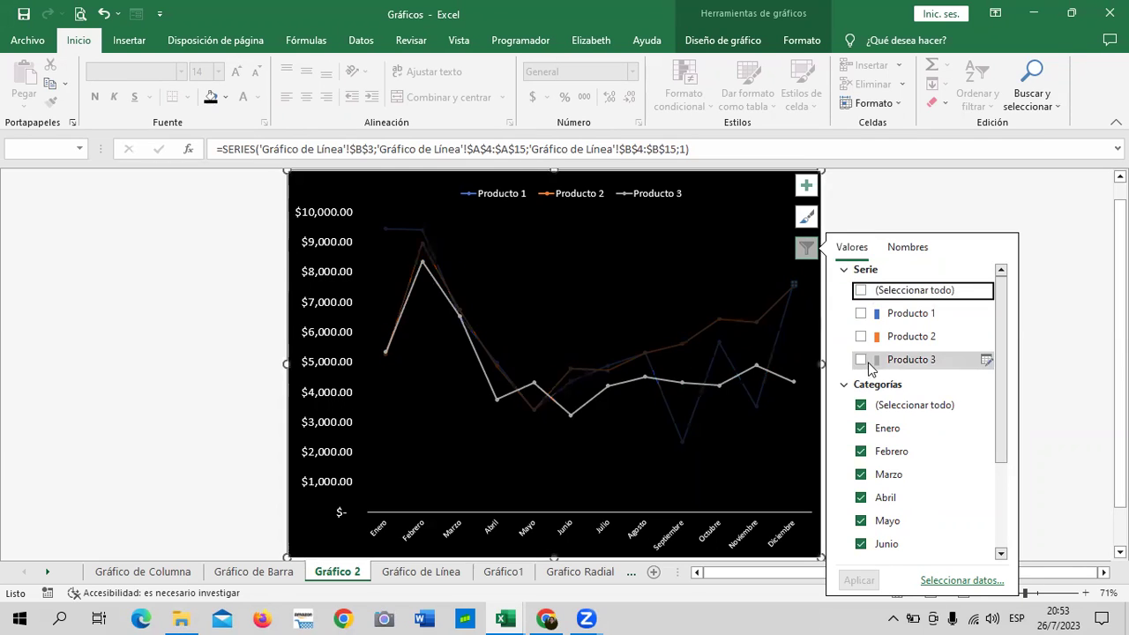
left_click(861, 313)
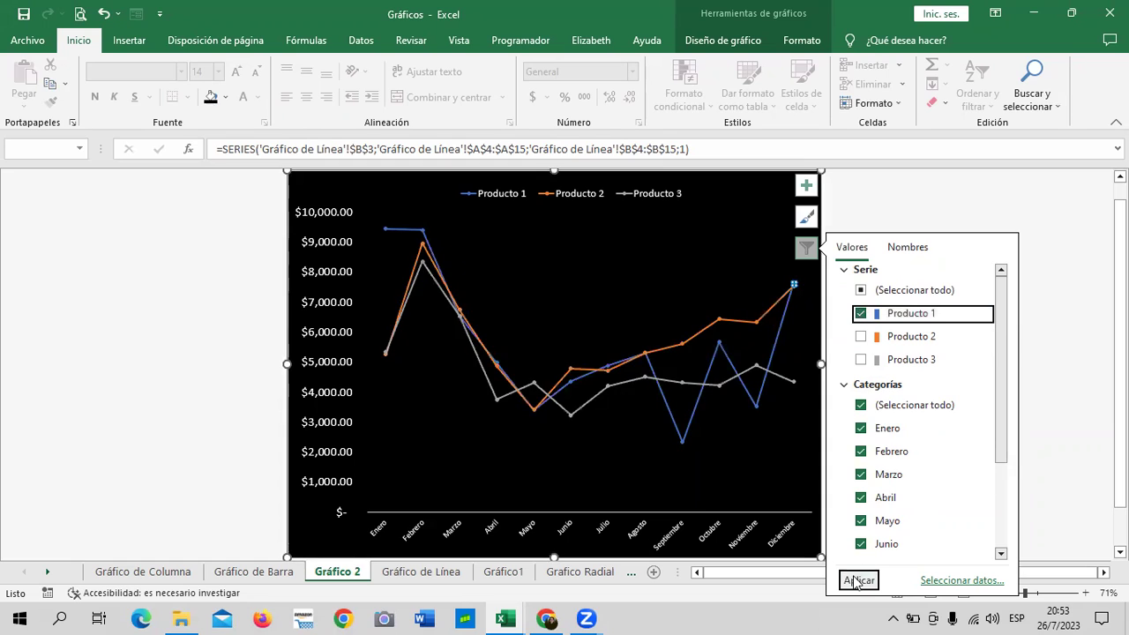
left_click(855, 580)
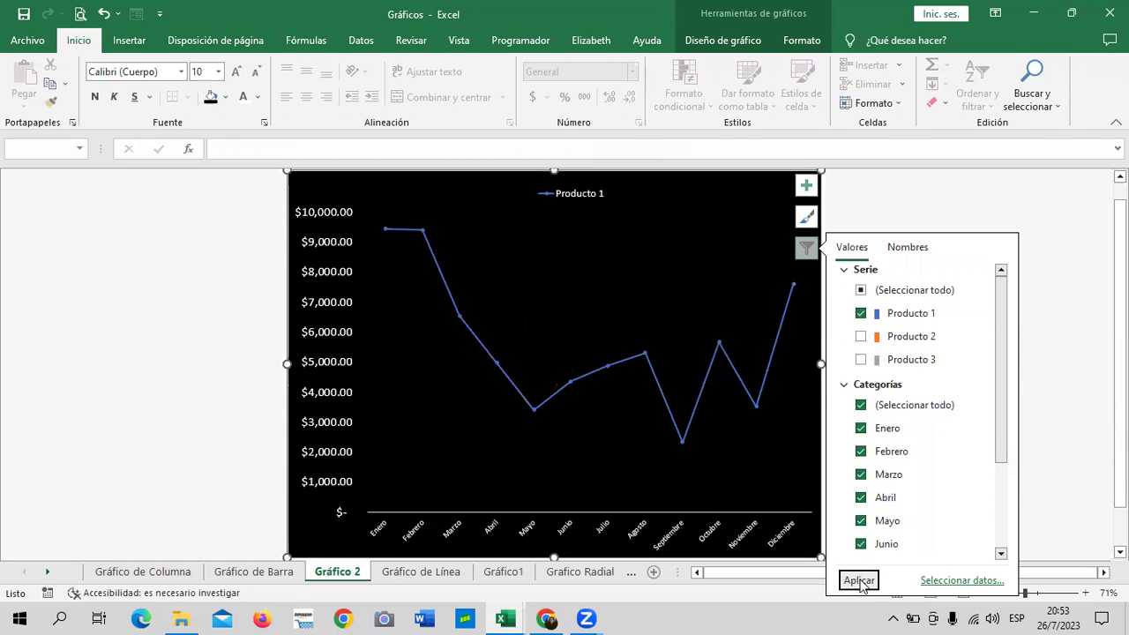
left_click(752, 394)
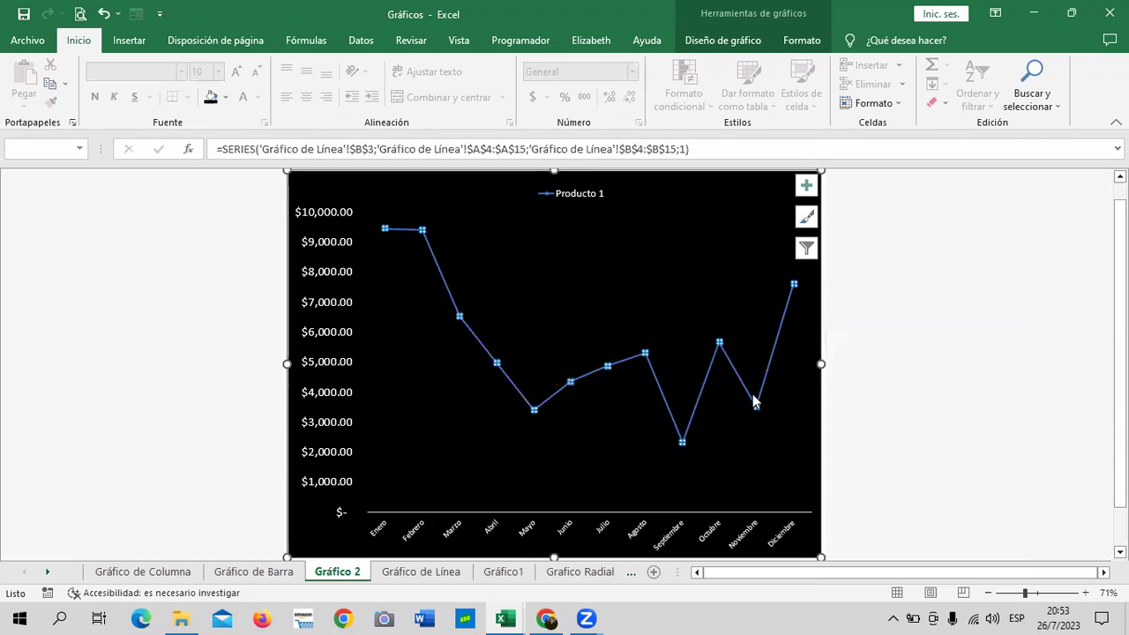
Give the Producto 1 series a white fill from Home and Format shape fill.
left_click(226, 97)
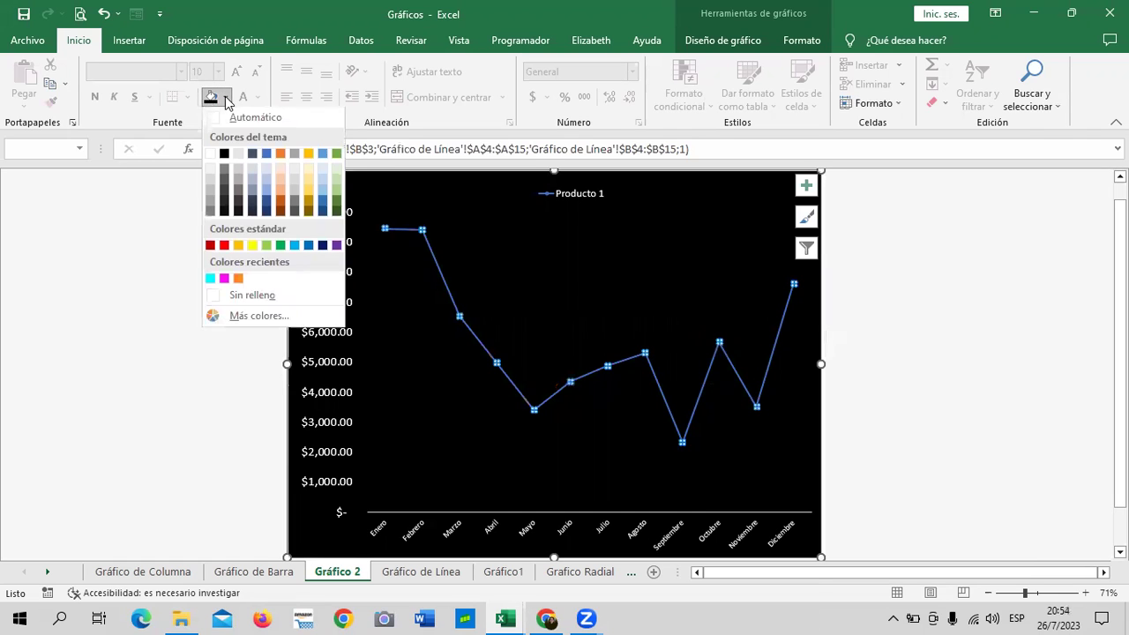
left_click(211, 155)
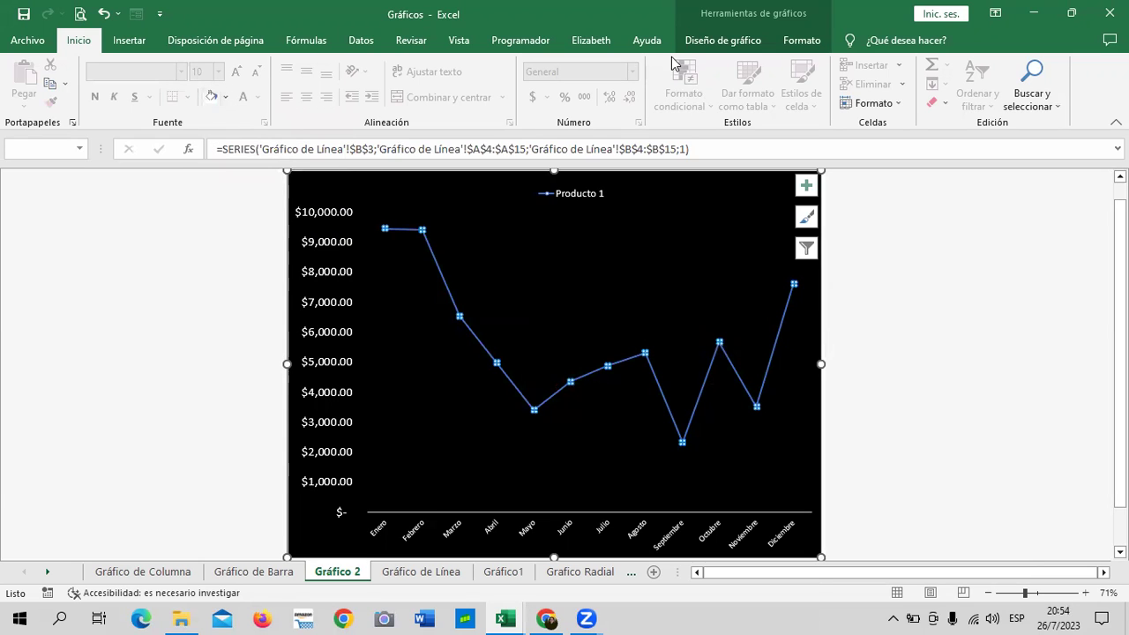
left_click(802, 42)
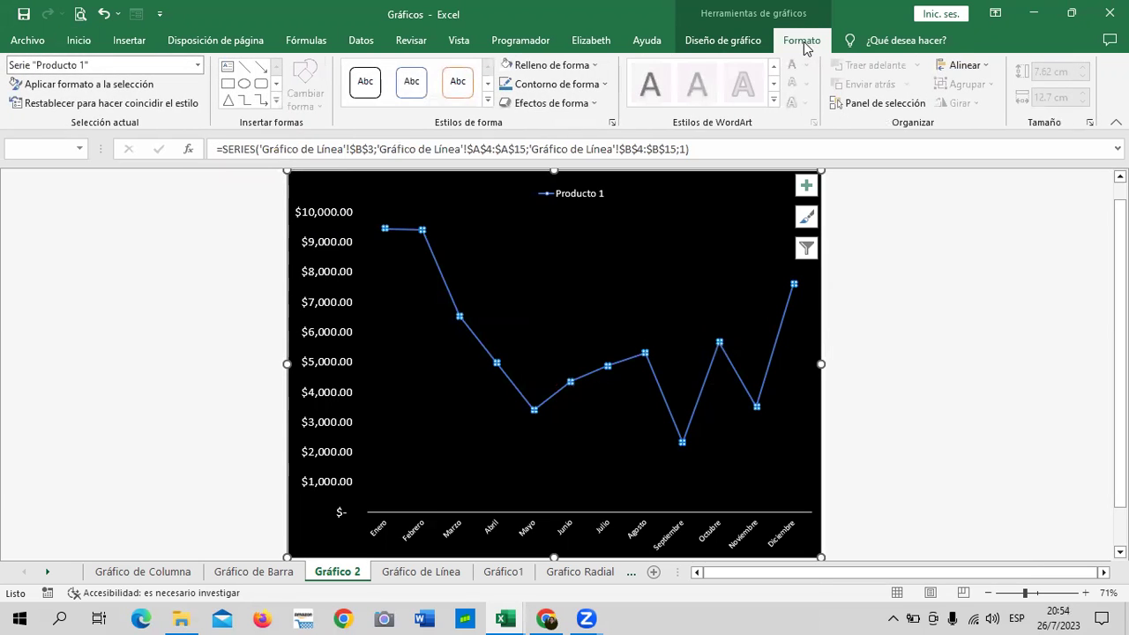
left_click(595, 65)
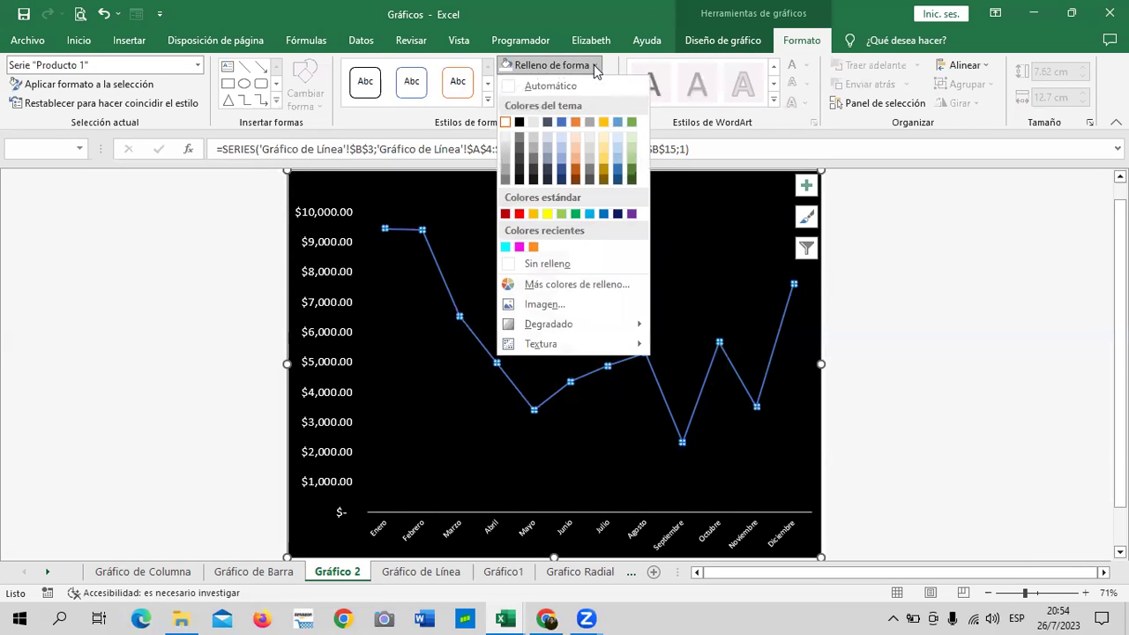
left_click(507, 123)
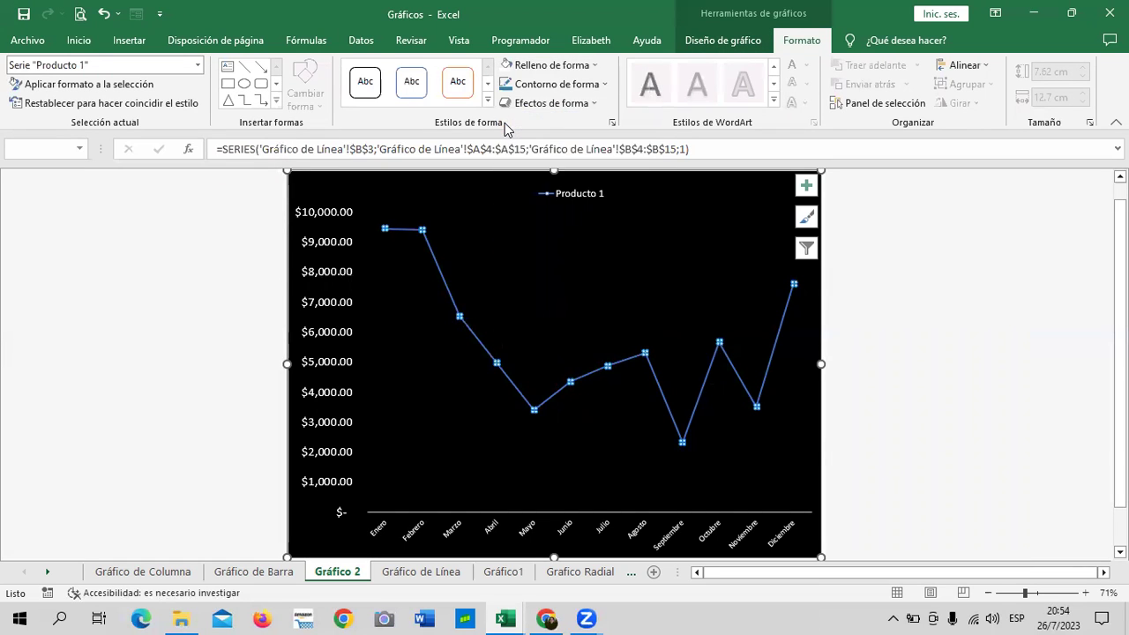
Reselect the Producto 1 line, apply another shape fill colour, and open the shape styles gallery.
left_click(750, 384)
left_click(773, 363)
left_click(594, 65)
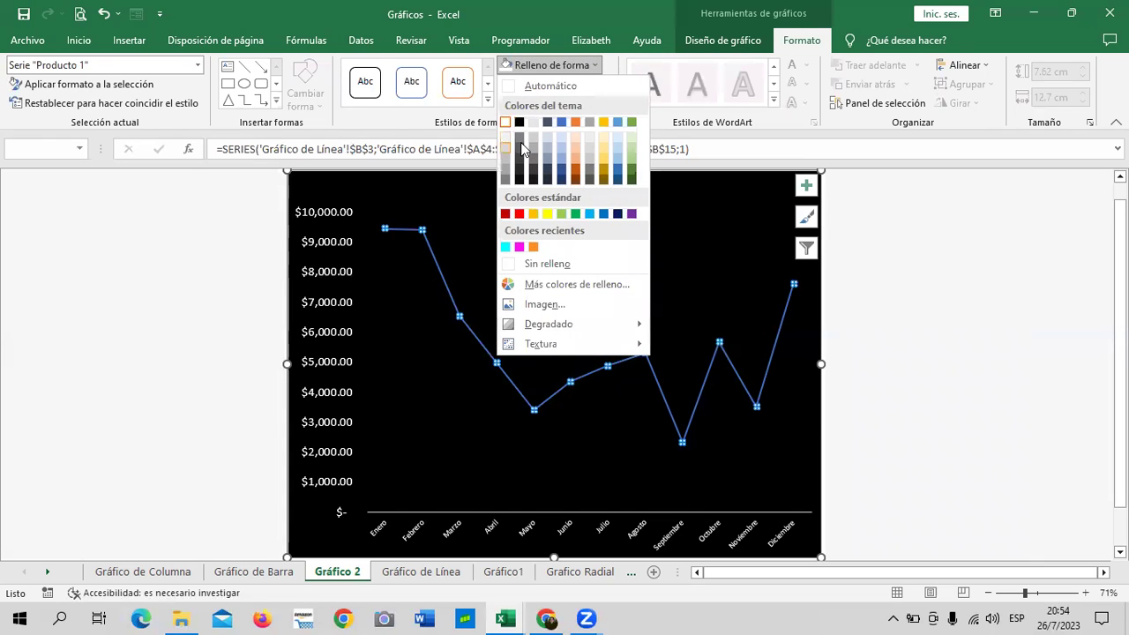
left_click(581, 174)
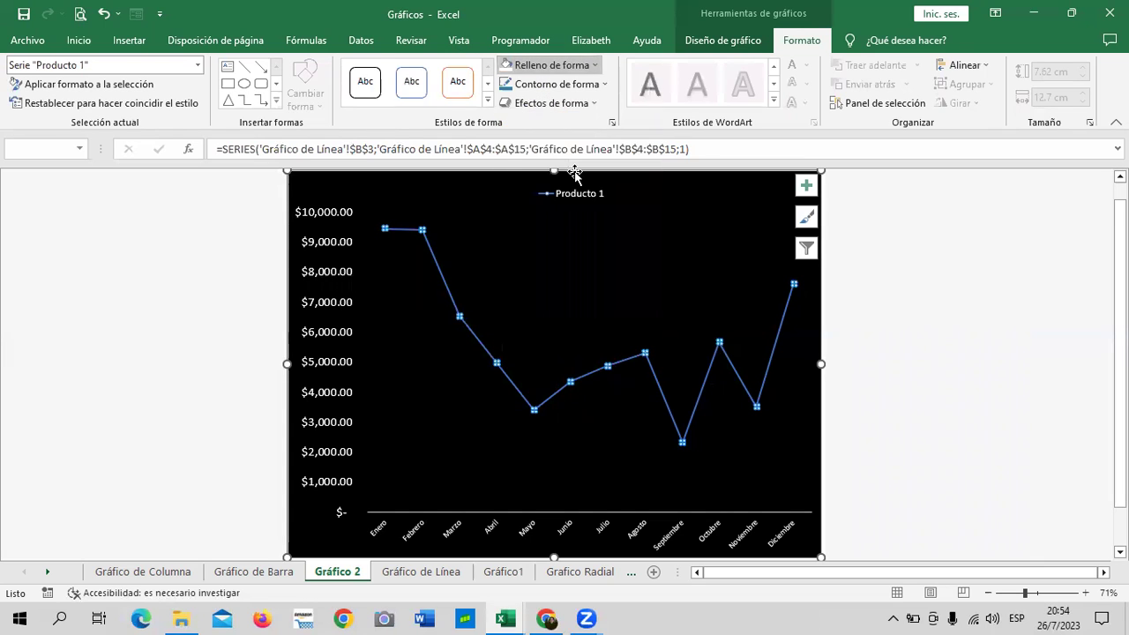
left_click(600, 367)
left_click(588, 375)
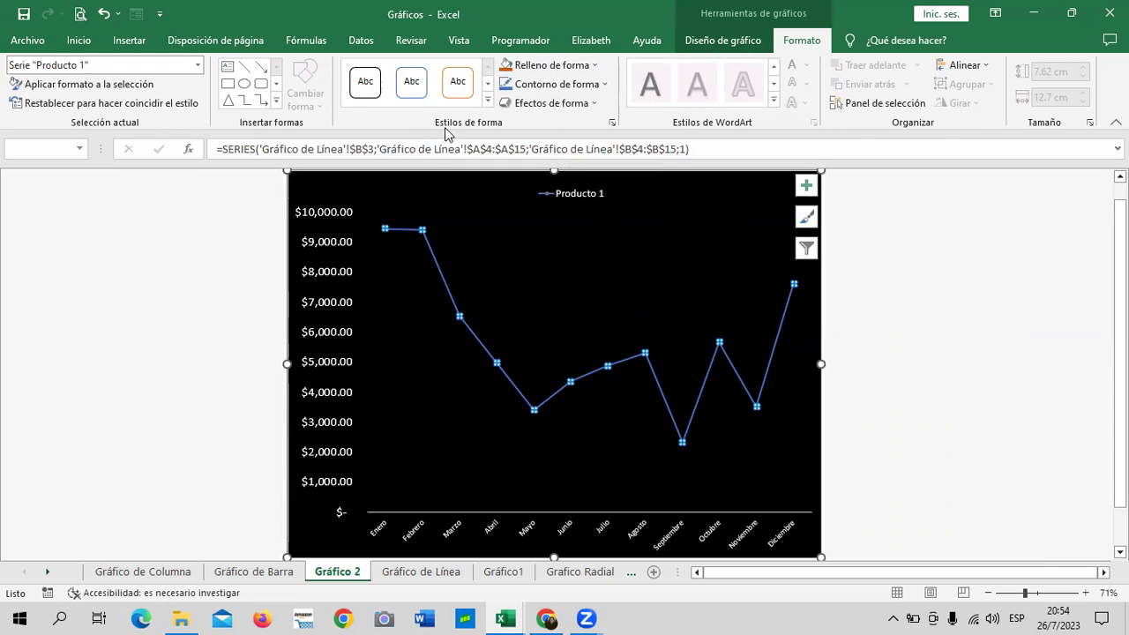
left_click(488, 101)
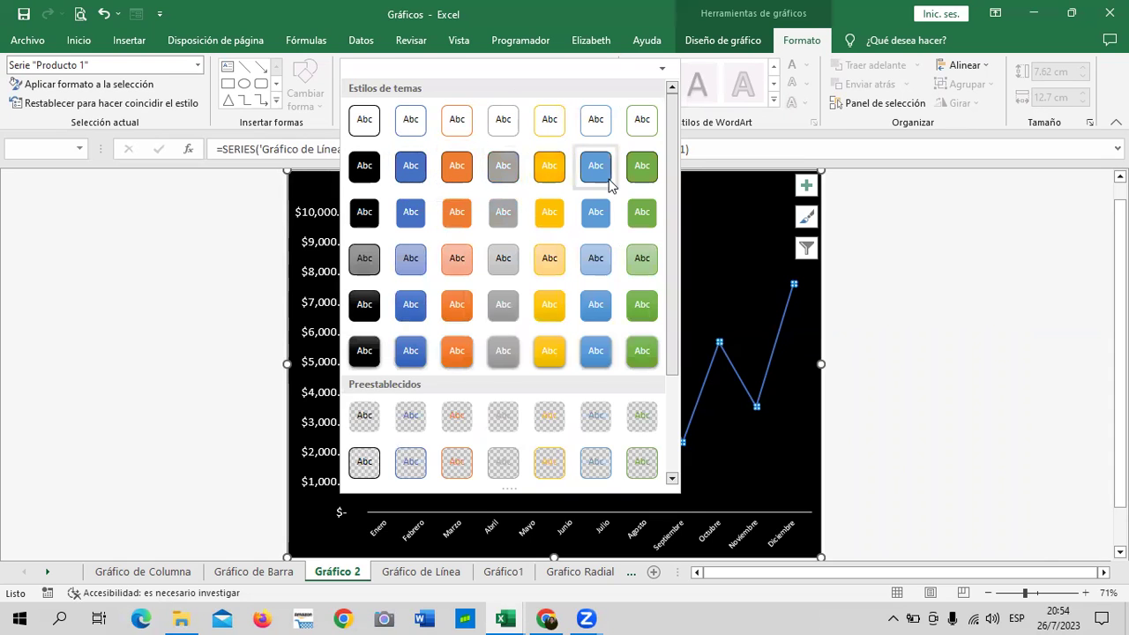
Apply a dark shape style to the Producto 1 line, undoing a trial blue plot area fill.
left_click(641, 176)
left_click(776, 333)
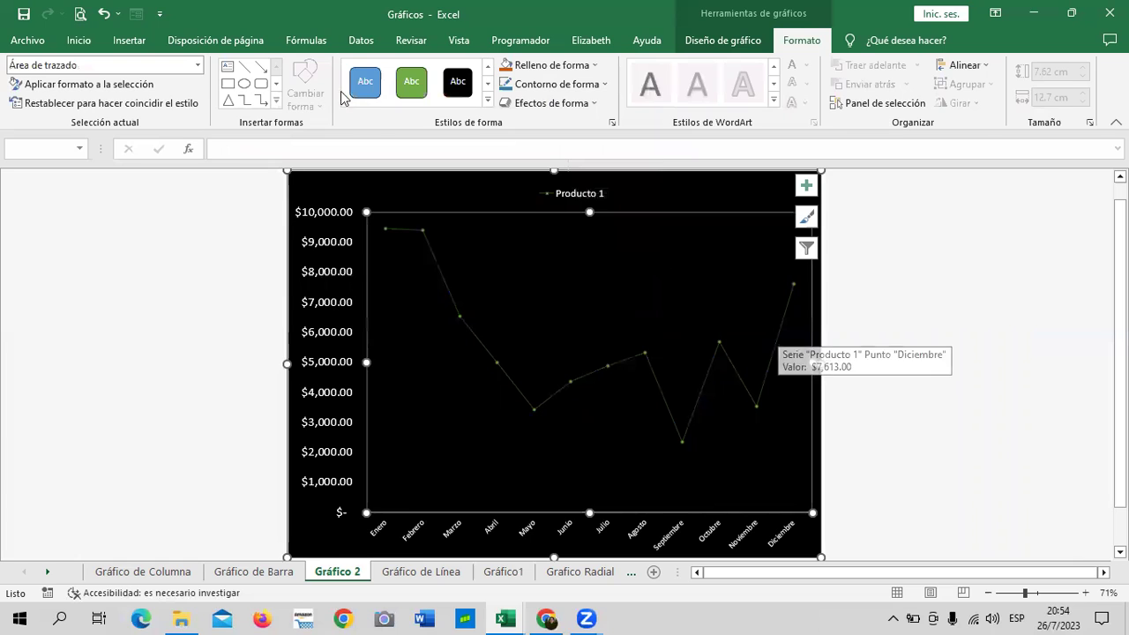
left_click(367, 85)
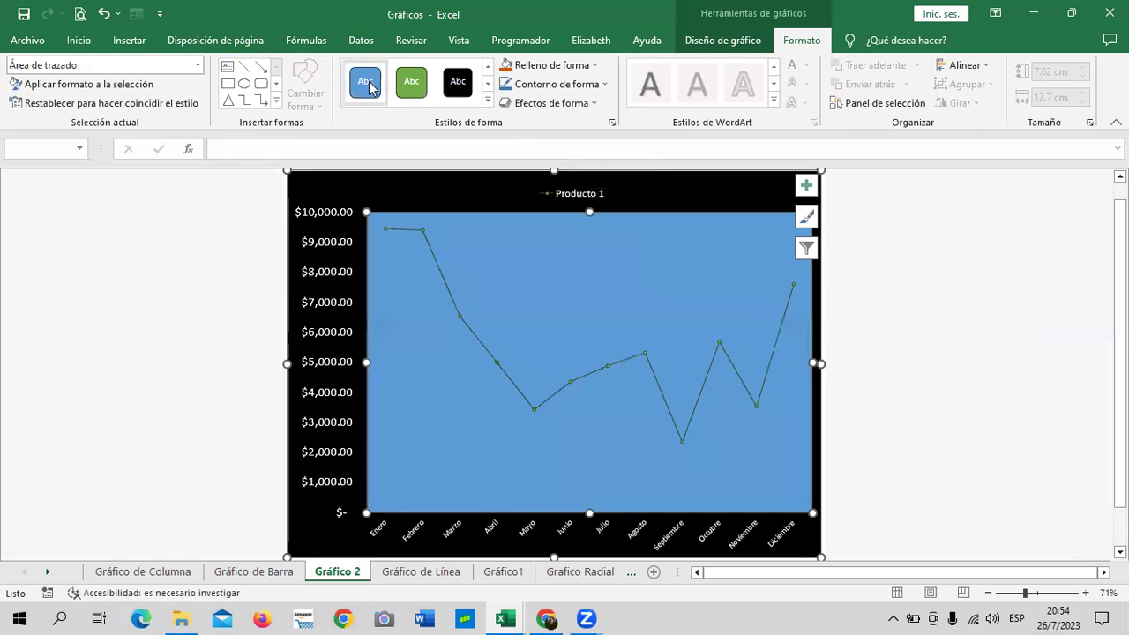
left_click(104, 15)
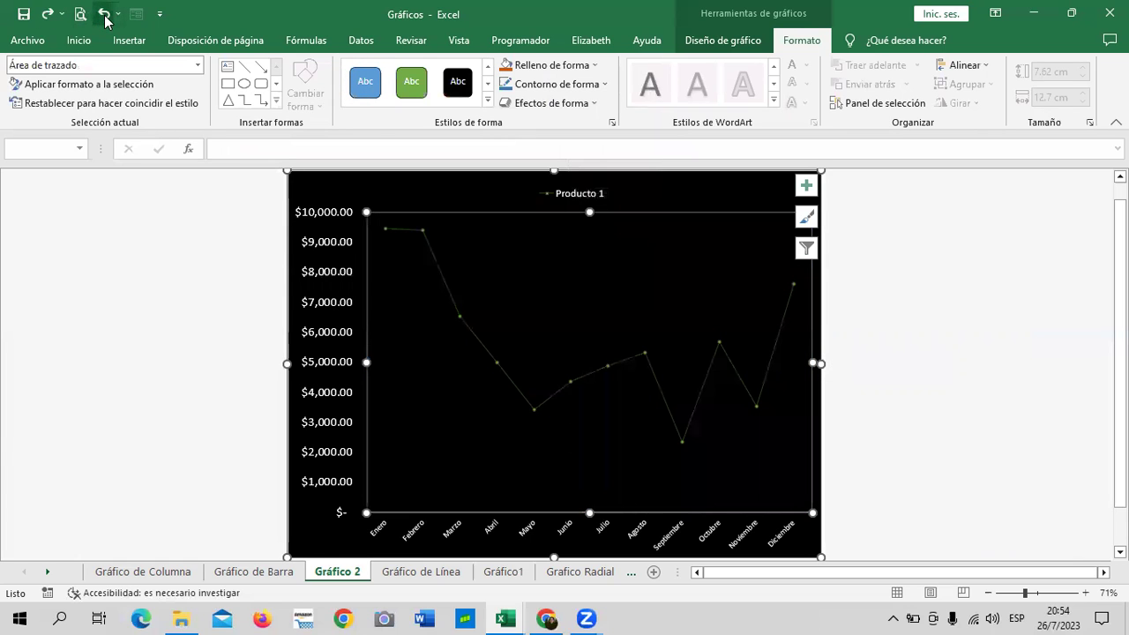
left_click(782, 333)
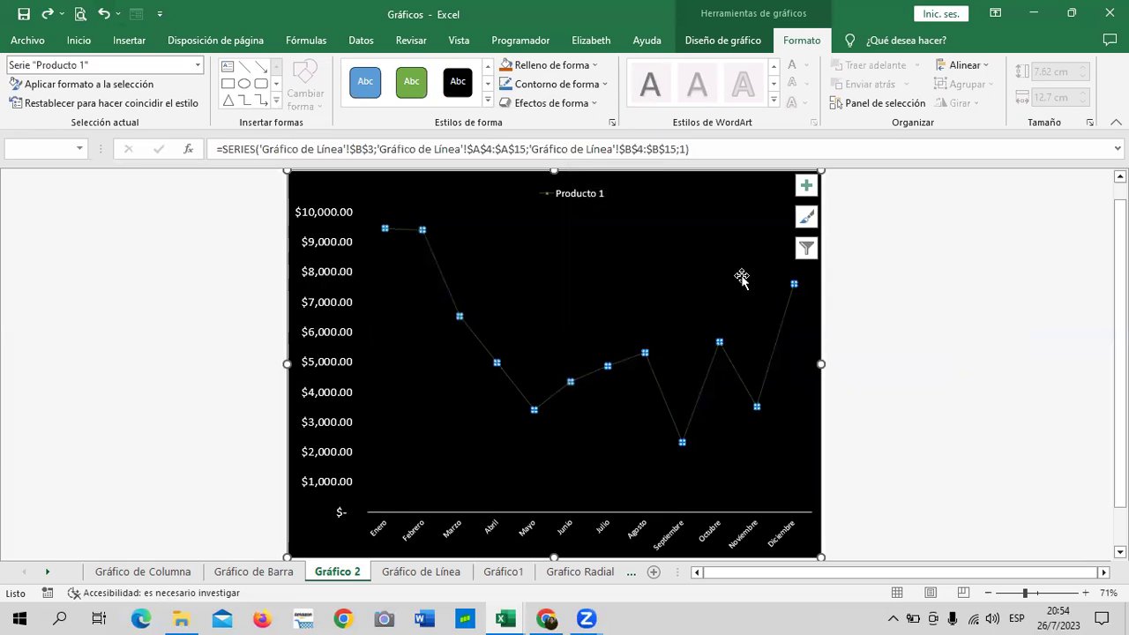
left_click(488, 98)
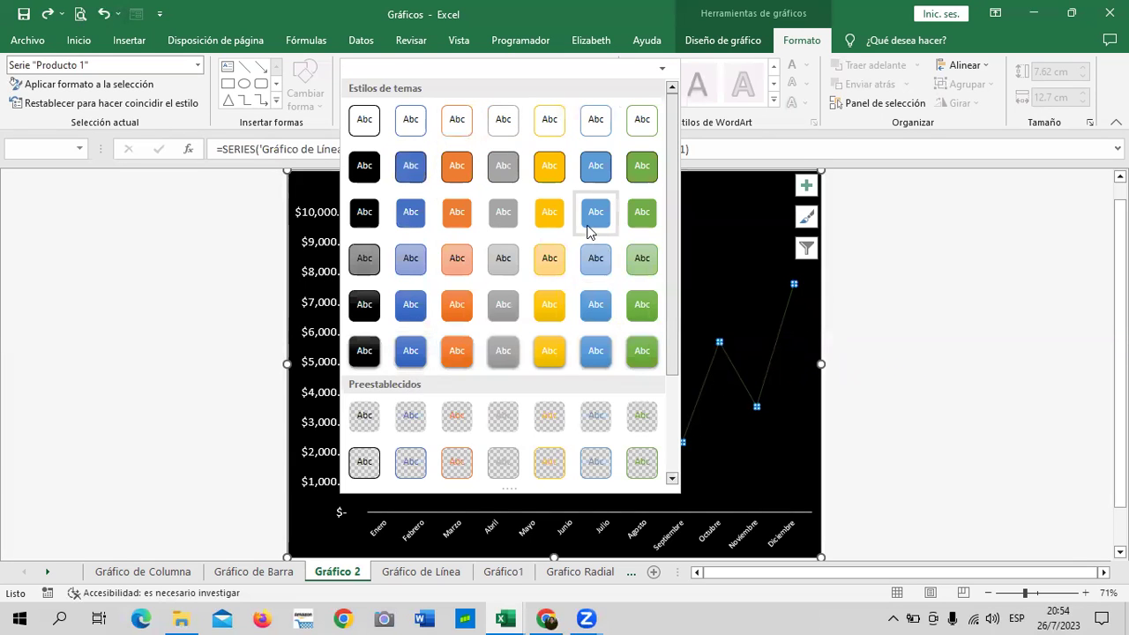
key("Escape")
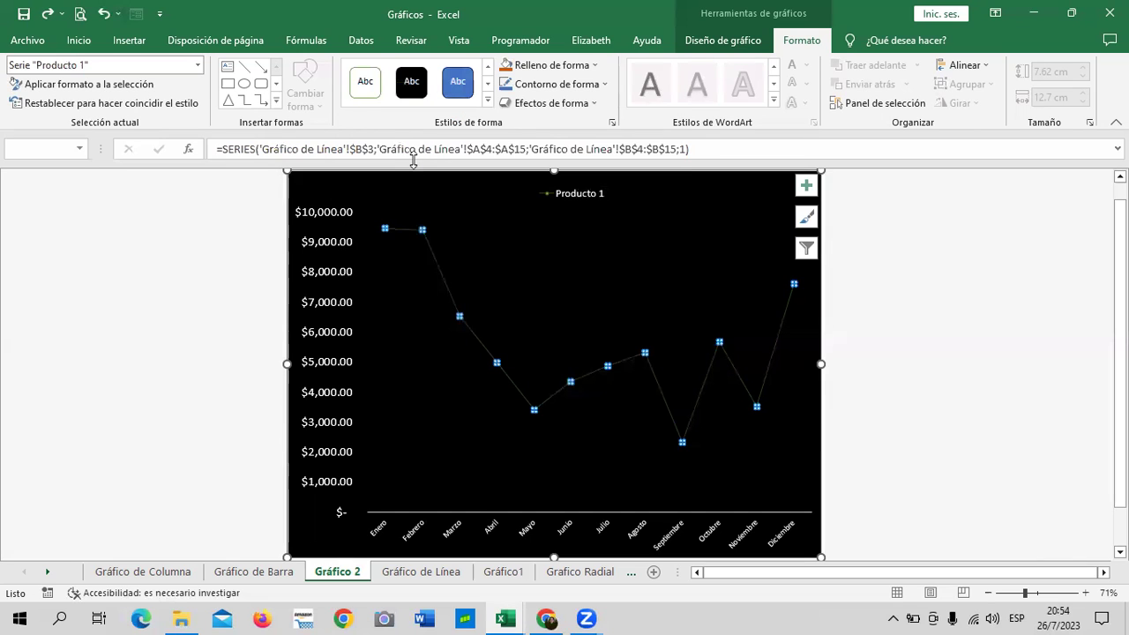
Set the Producto 1 line outline weight to 4½ pt.
left_click(681, 441)
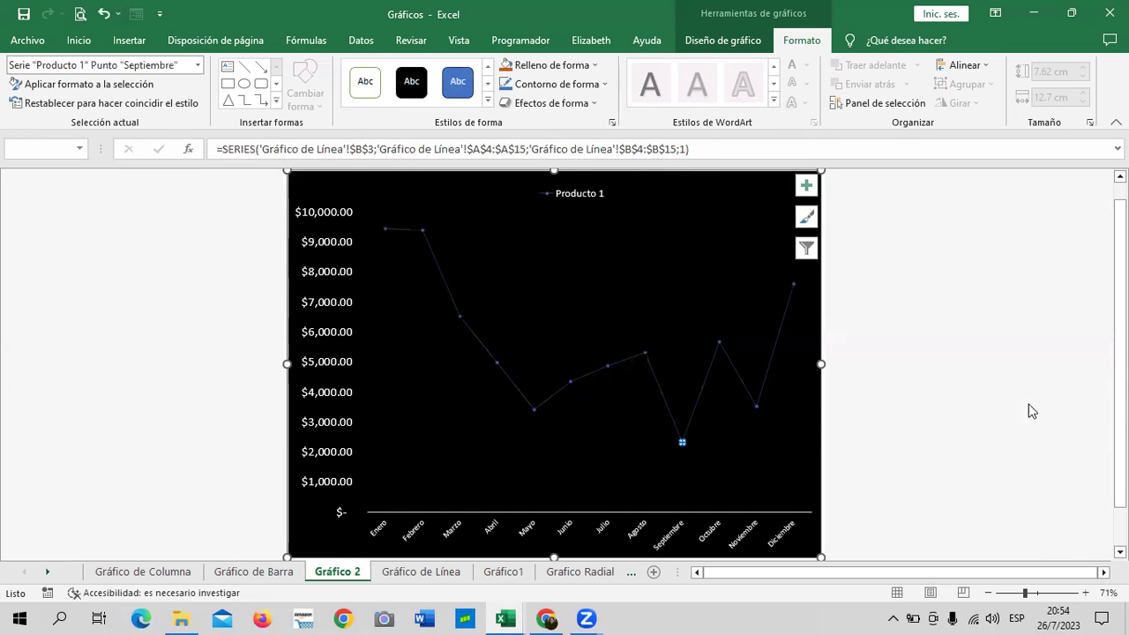
left_click(1028, 404)
left_click(745, 381)
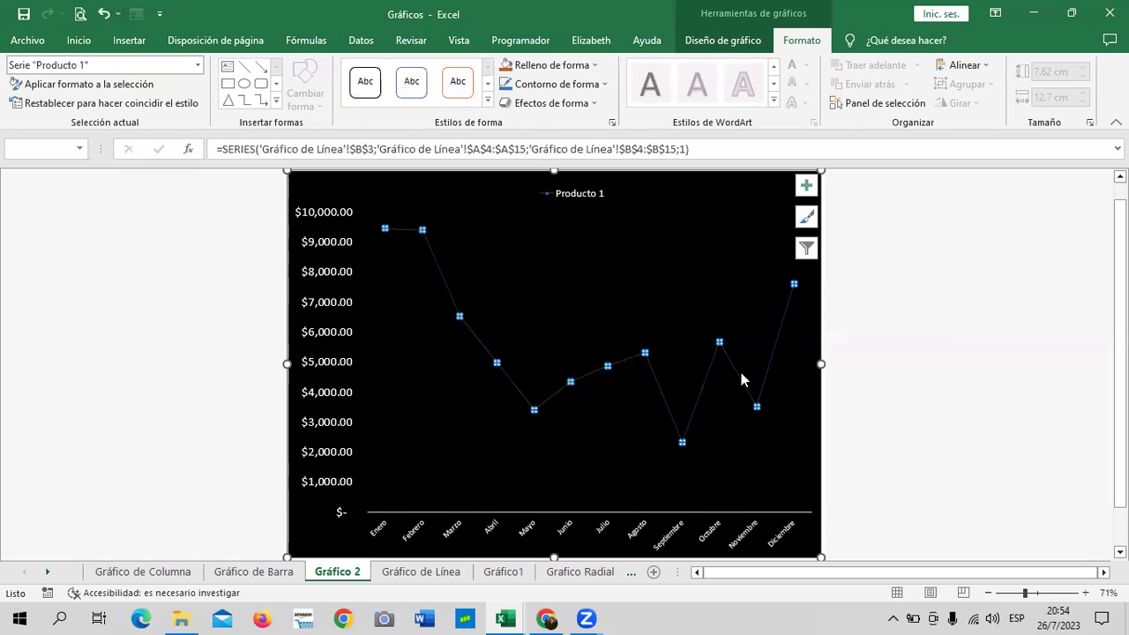
left_click(602, 85)
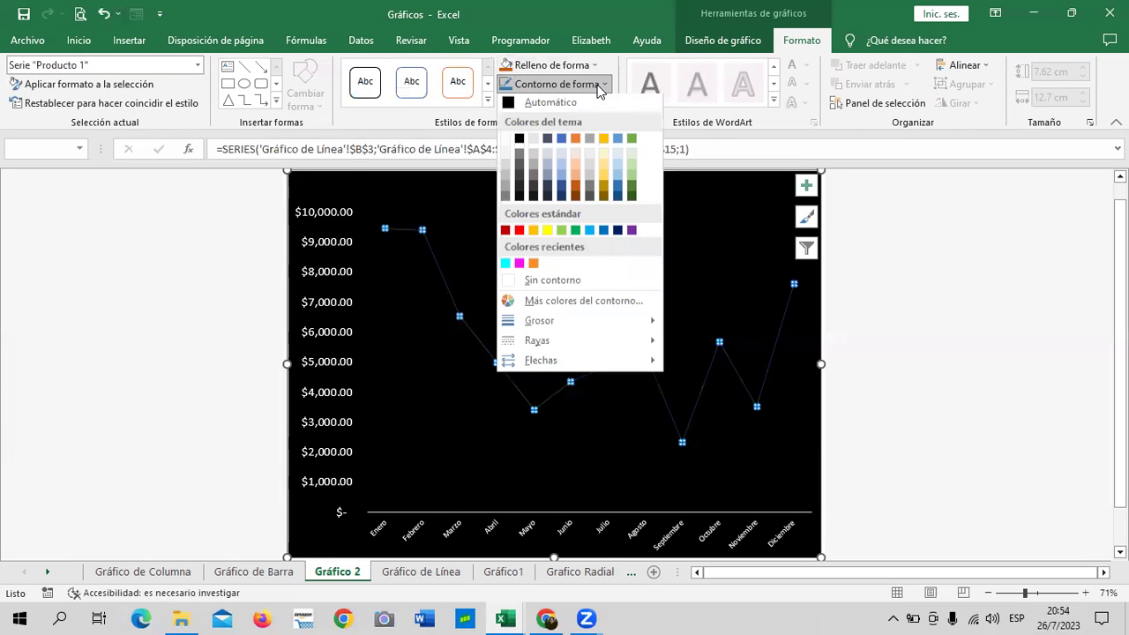
mouse_move(540, 323)
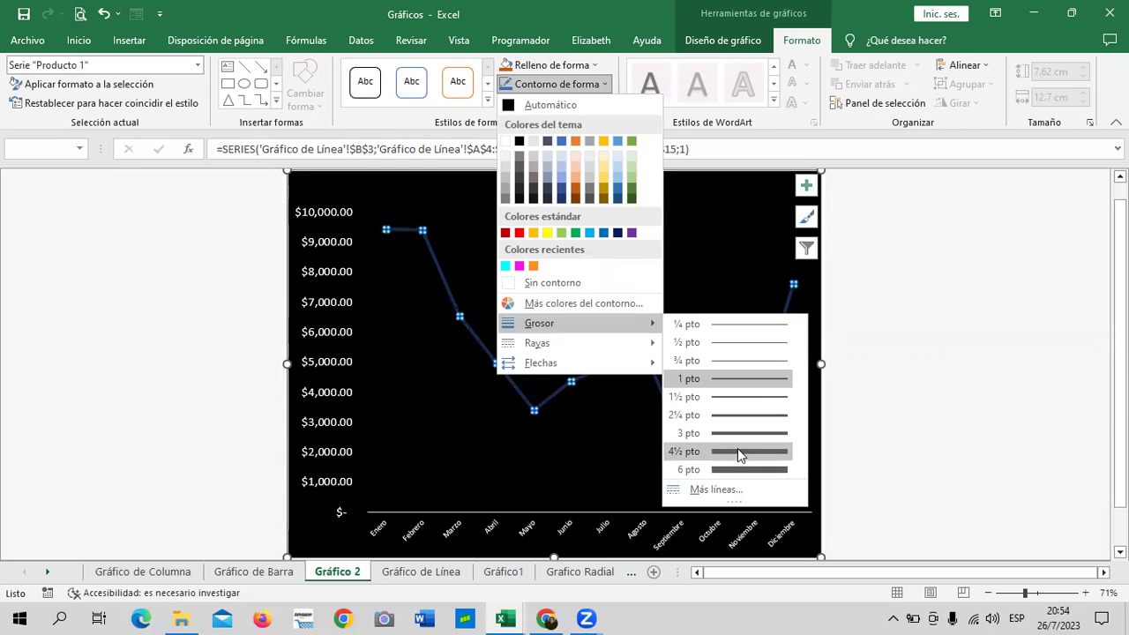
left_click(732, 452)
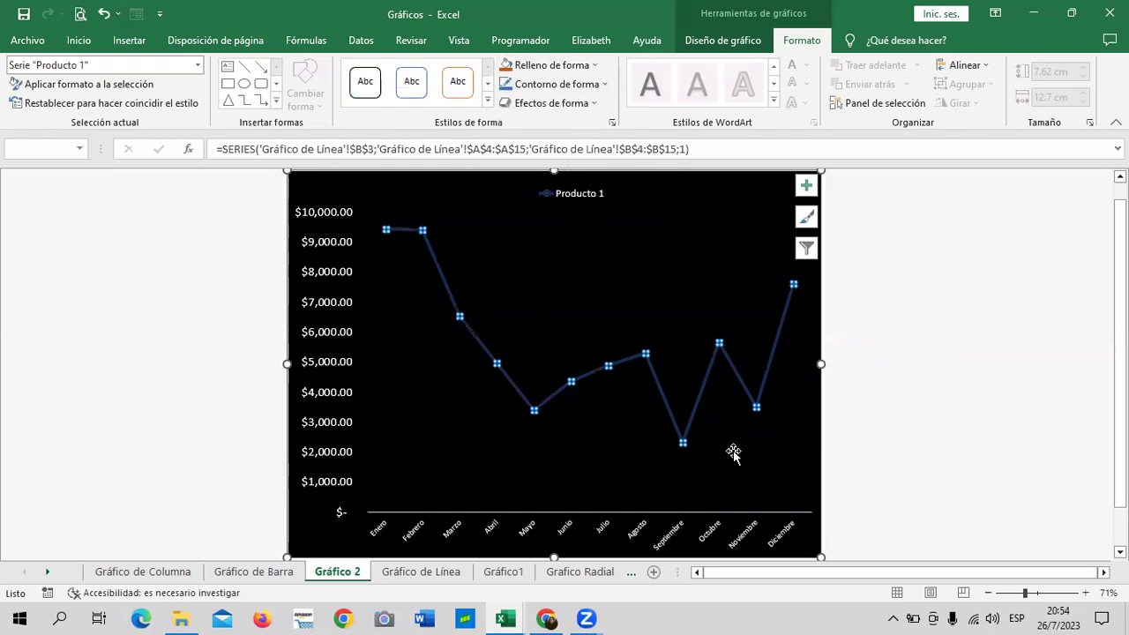
left_click(874, 376)
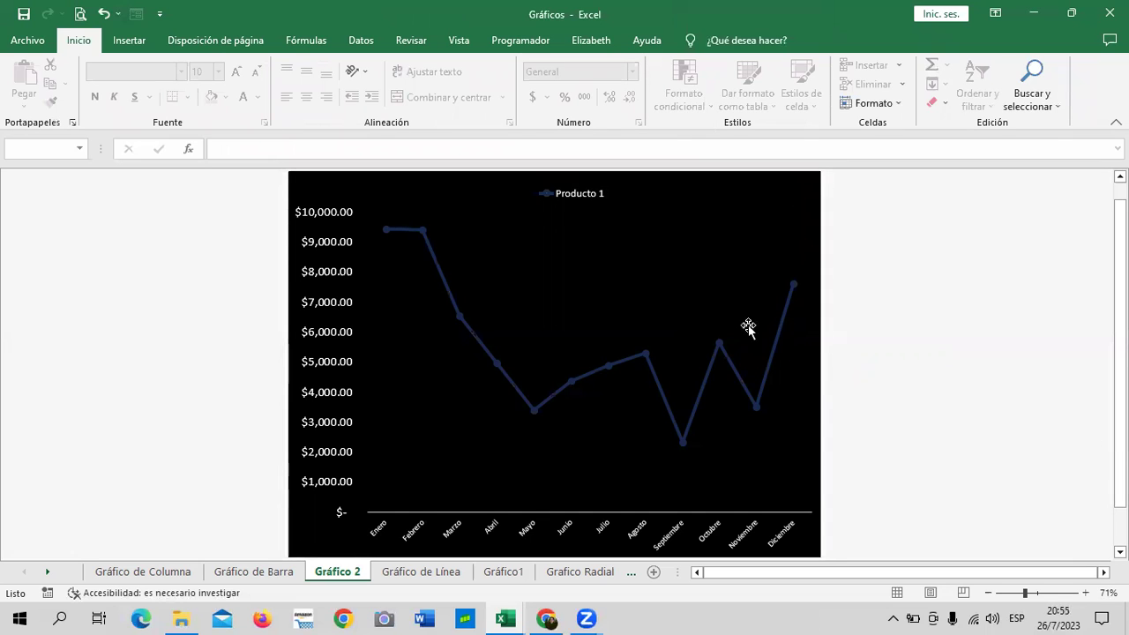
left_click(776, 331)
In the series format pane, give Producto 1 a solid yellow line and close the pane.
double_click(777, 330)
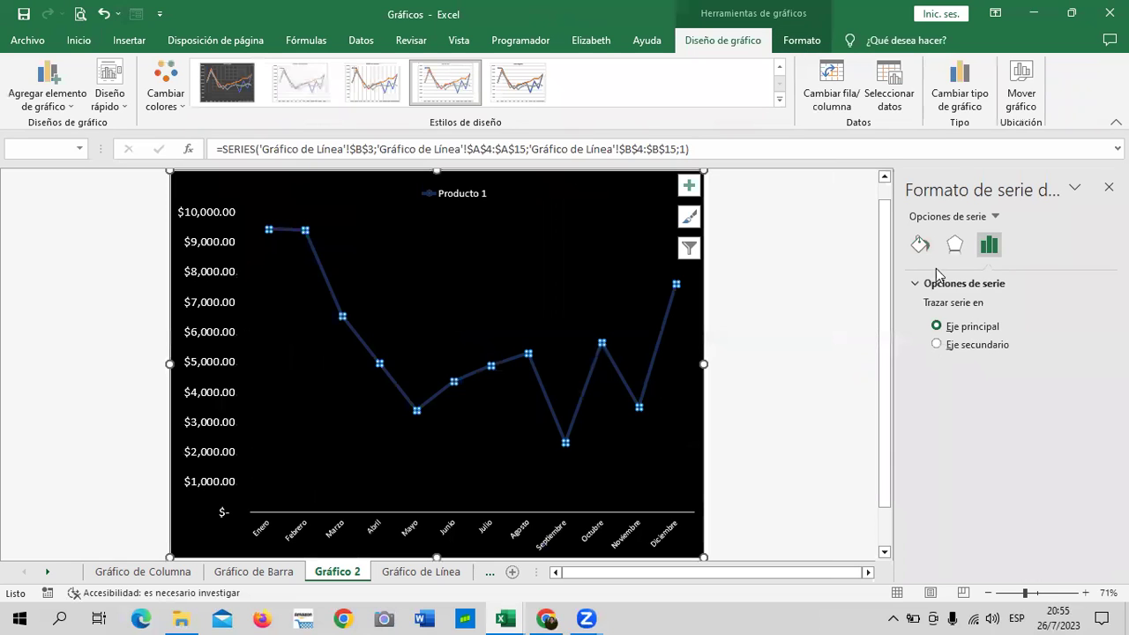
left_click(920, 244)
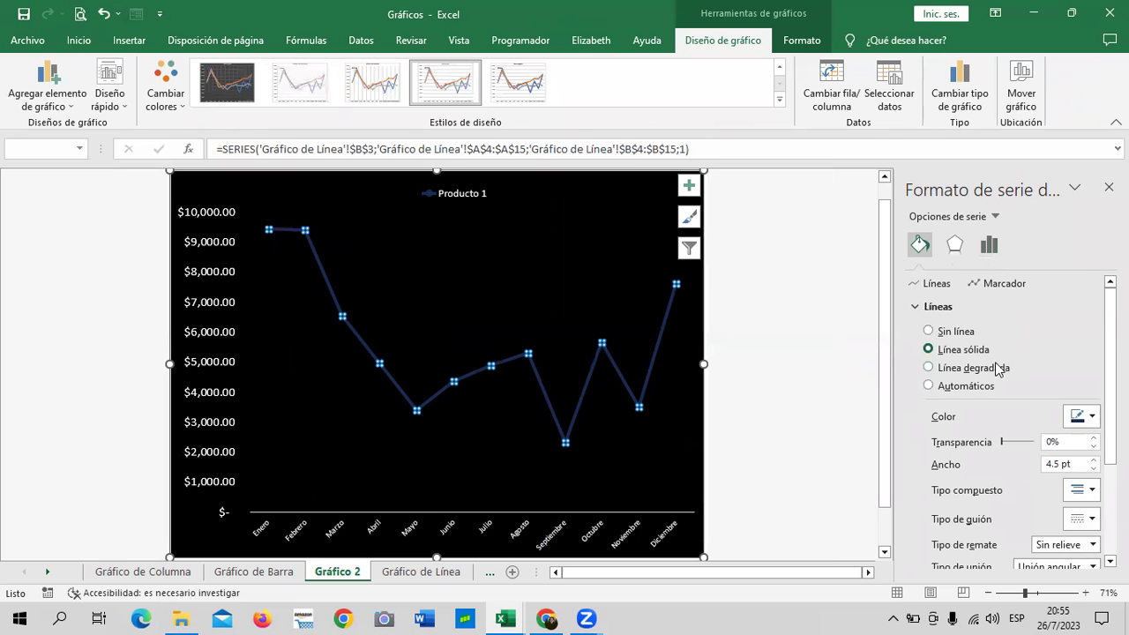
left_click(928, 368)
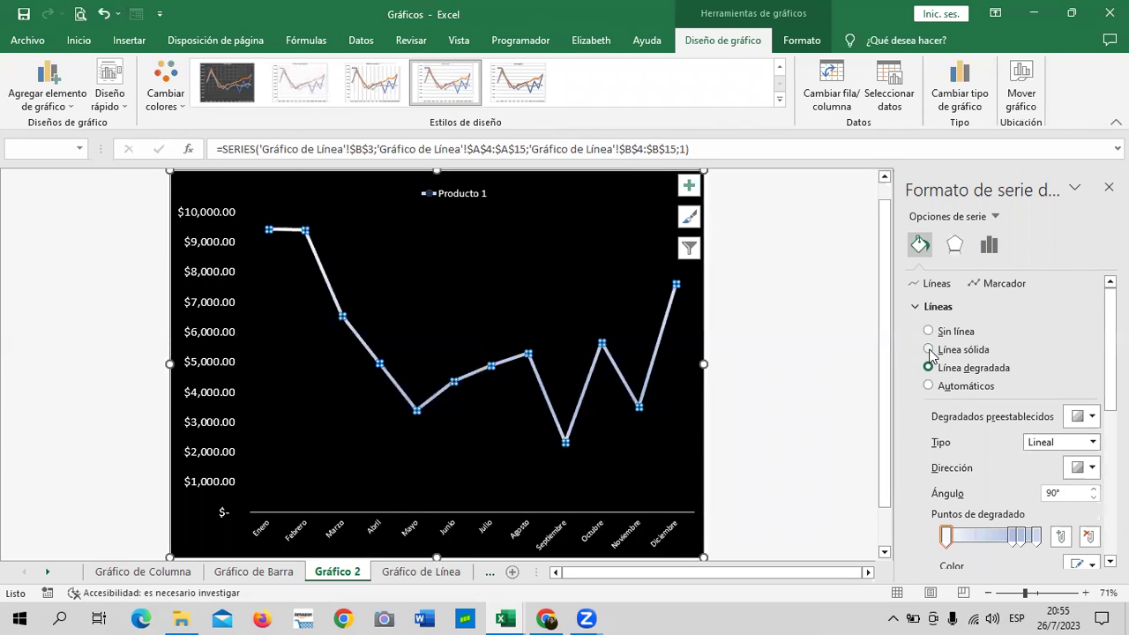
left_click(929, 350)
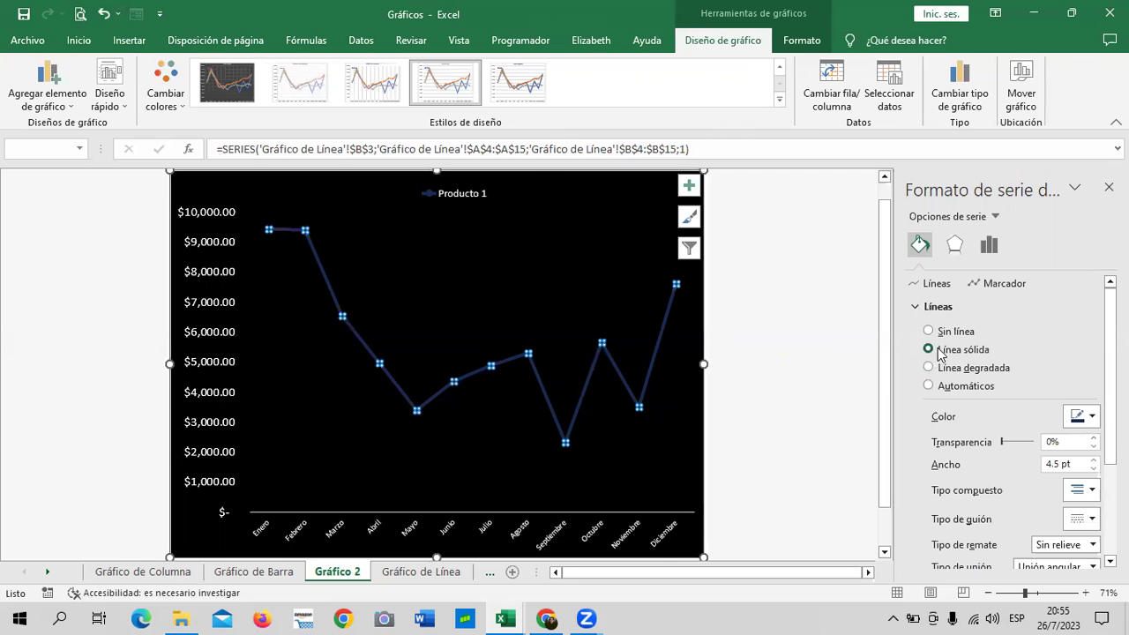
left_click(1092, 416)
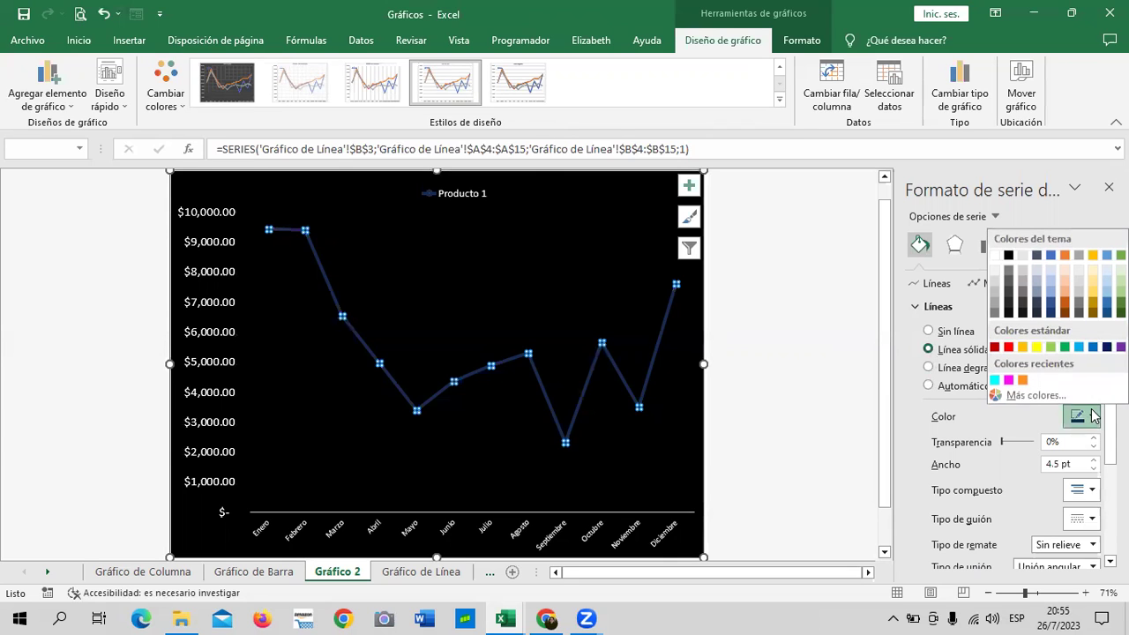
left_click(1037, 349)
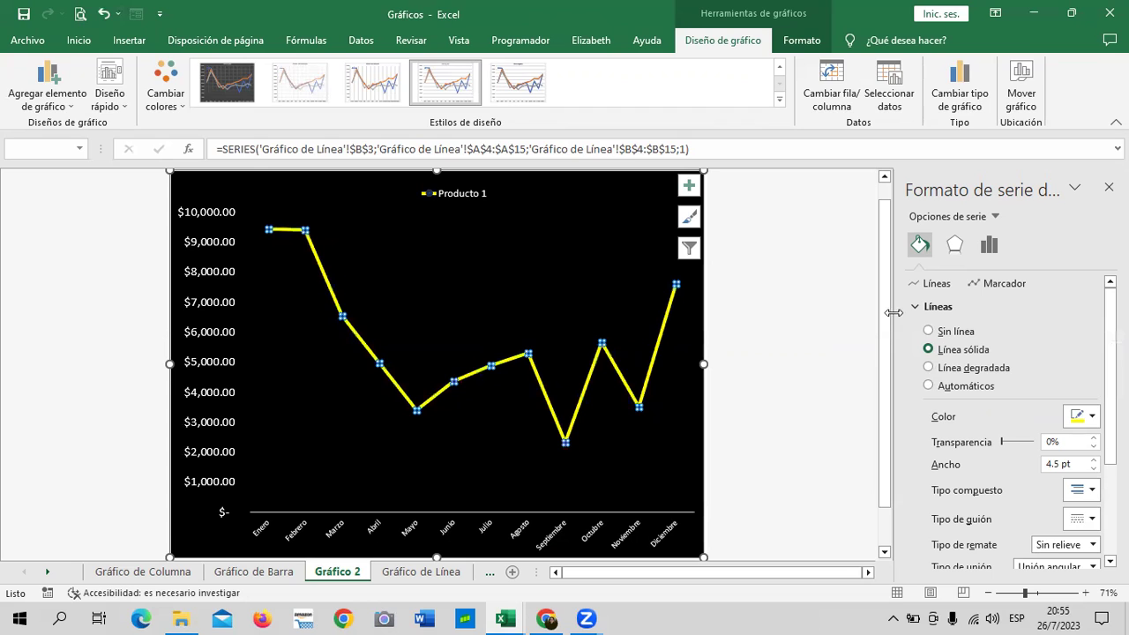
left_click(854, 316)
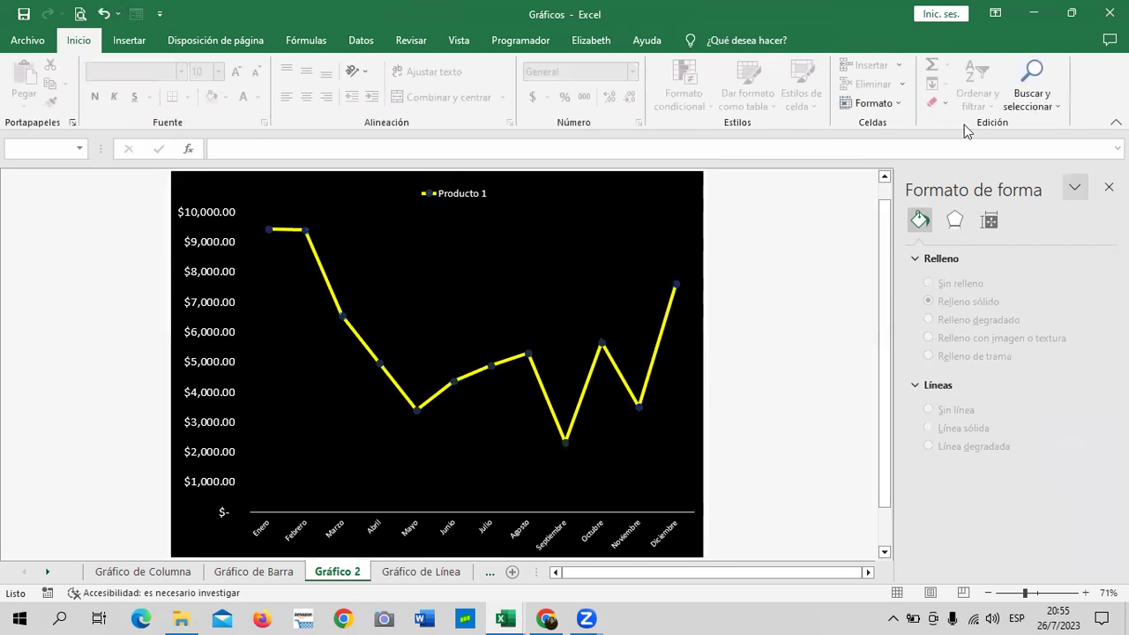
left_click(761, 227)
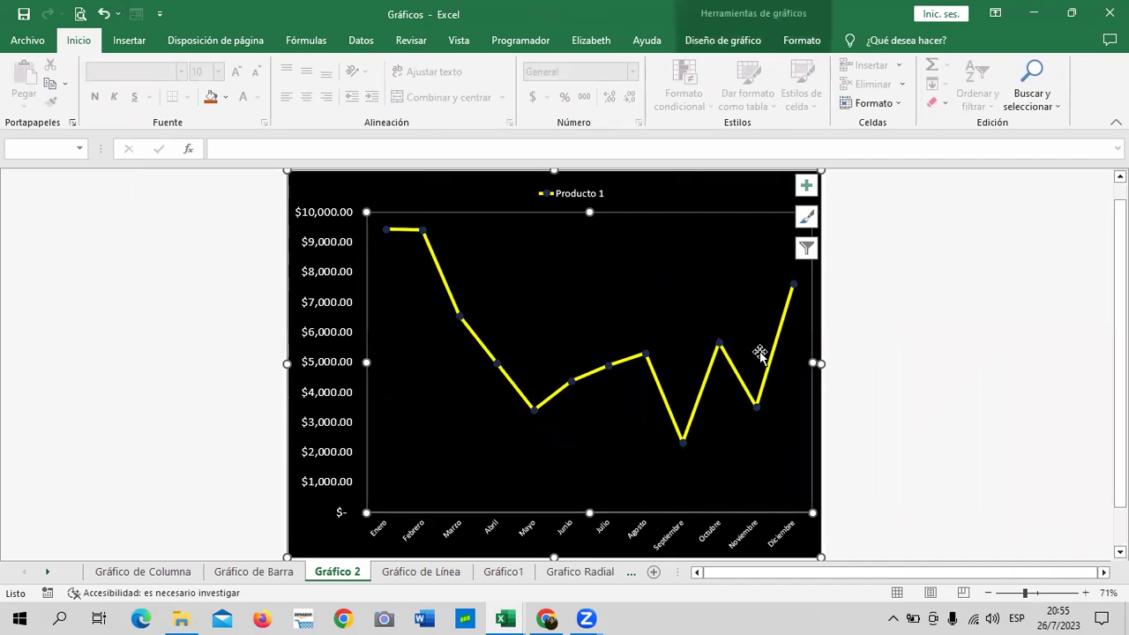
Re-include Producto 2 and Producto 3 in the chart filter so all three products plot.
left_click(806, 248)
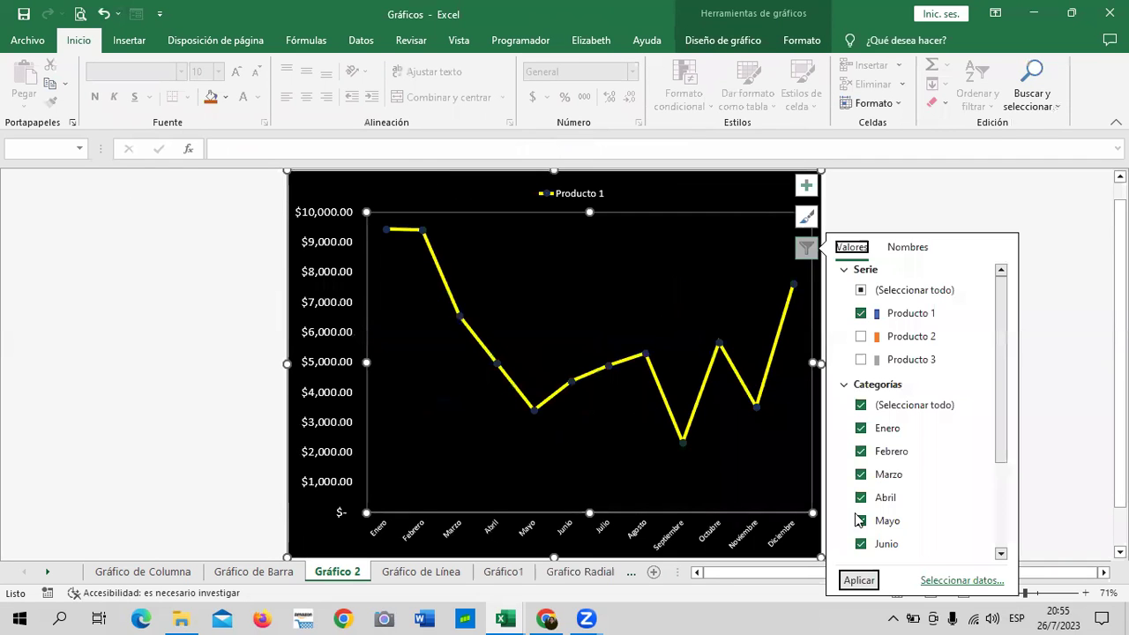
left_click(861, 336)
left_click(861, 359)
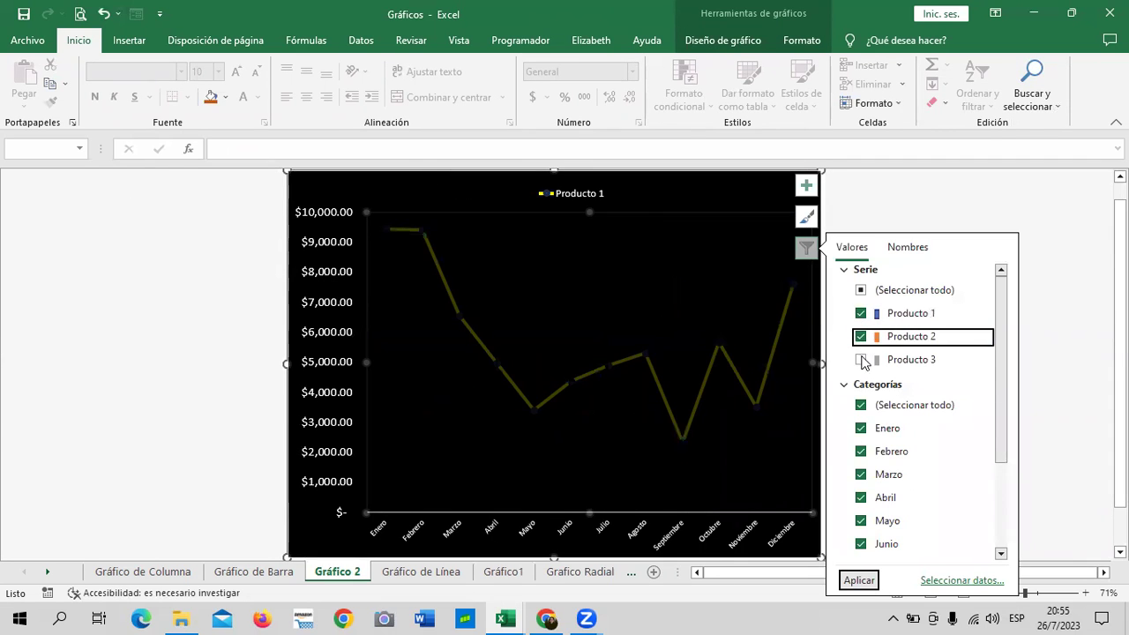
left_click(859, 580)
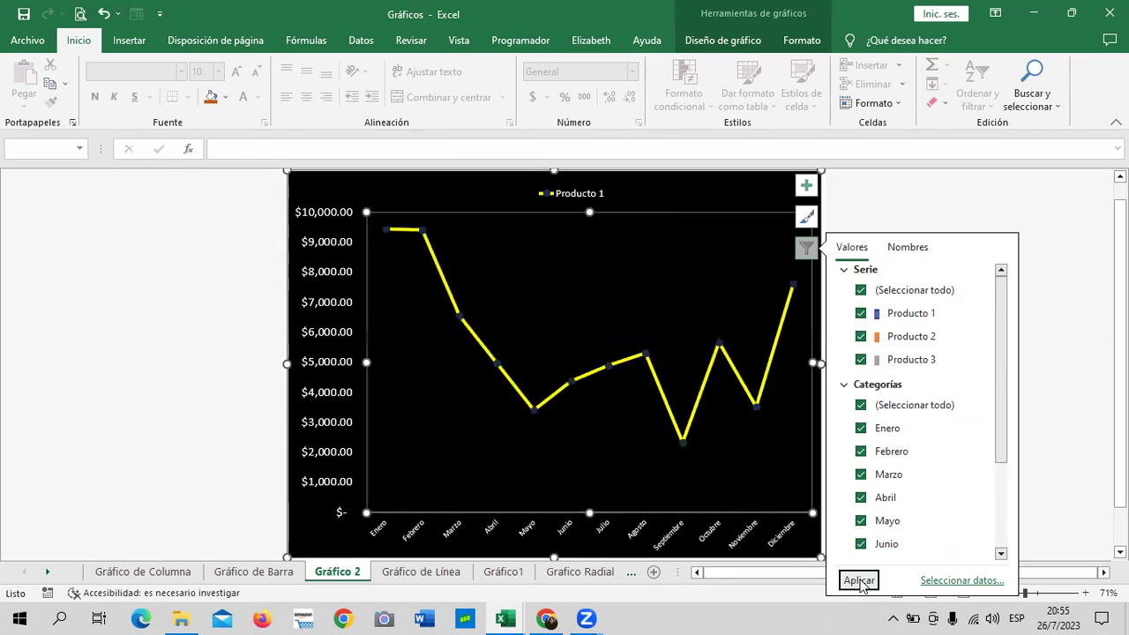
left_click(1034, 217)
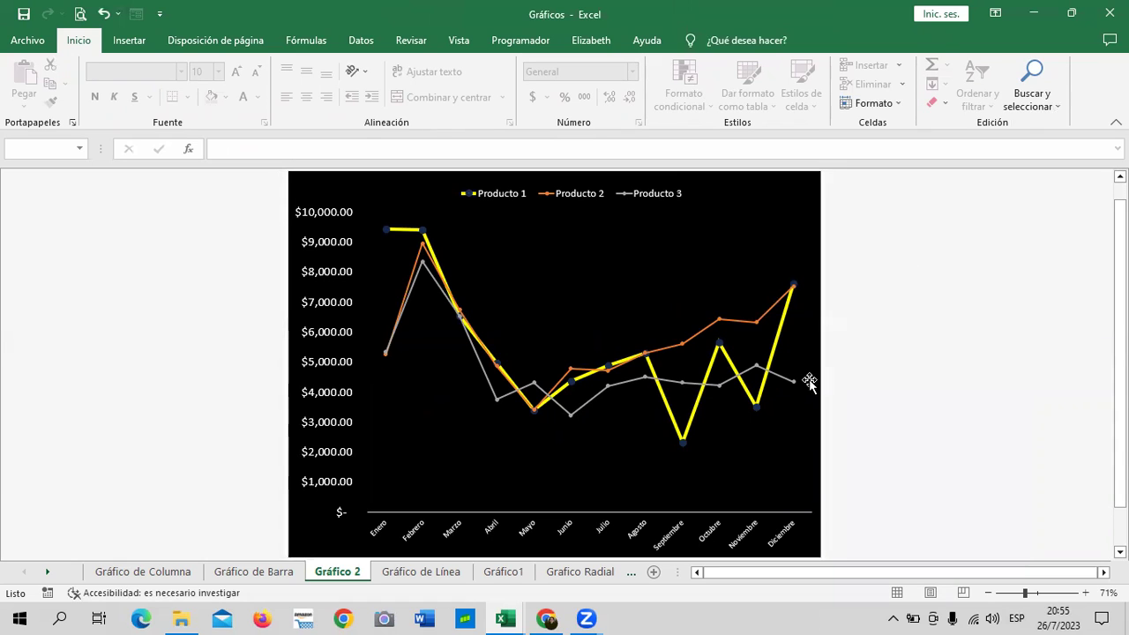
Filter the chart to only Producto 2 and select its line.
left_click(754, 321)
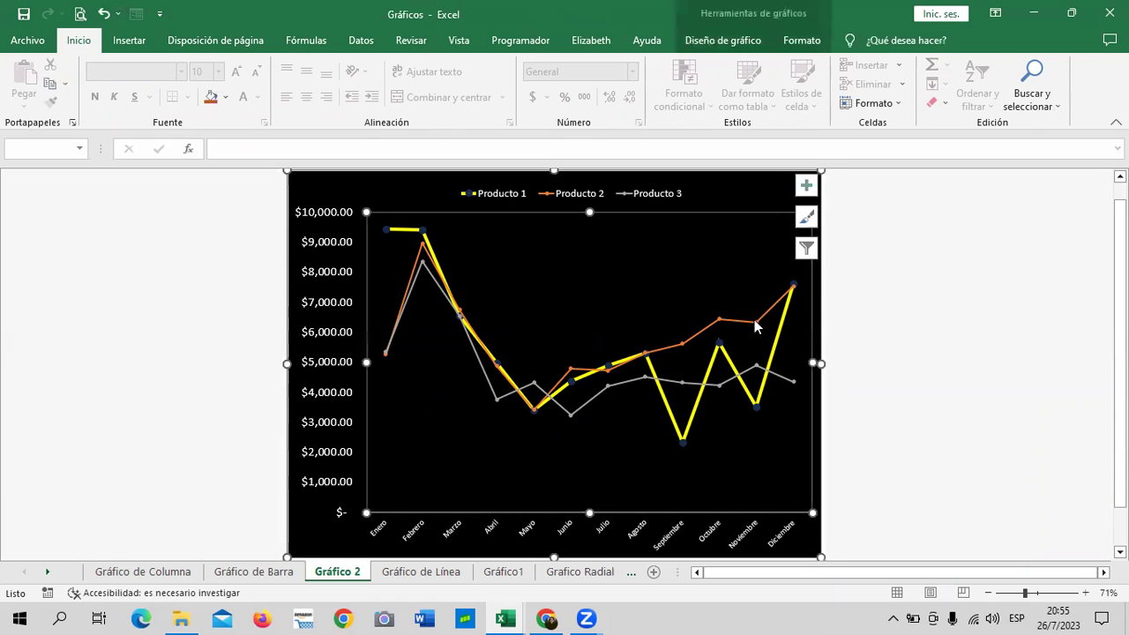
left_click(807, 249)
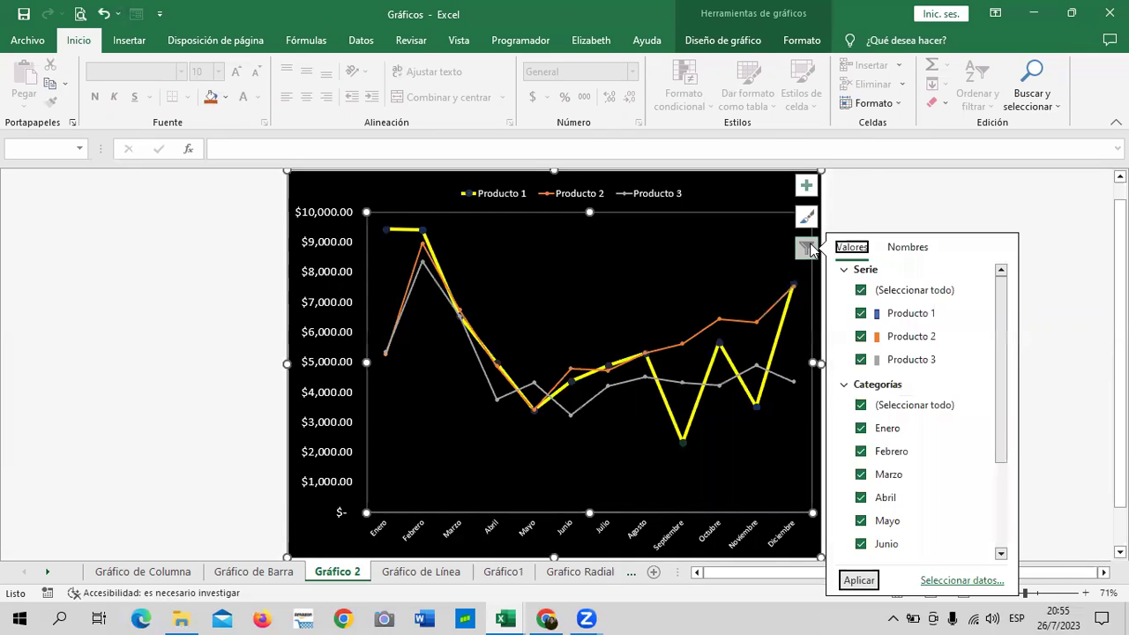
left_click(860, 292)
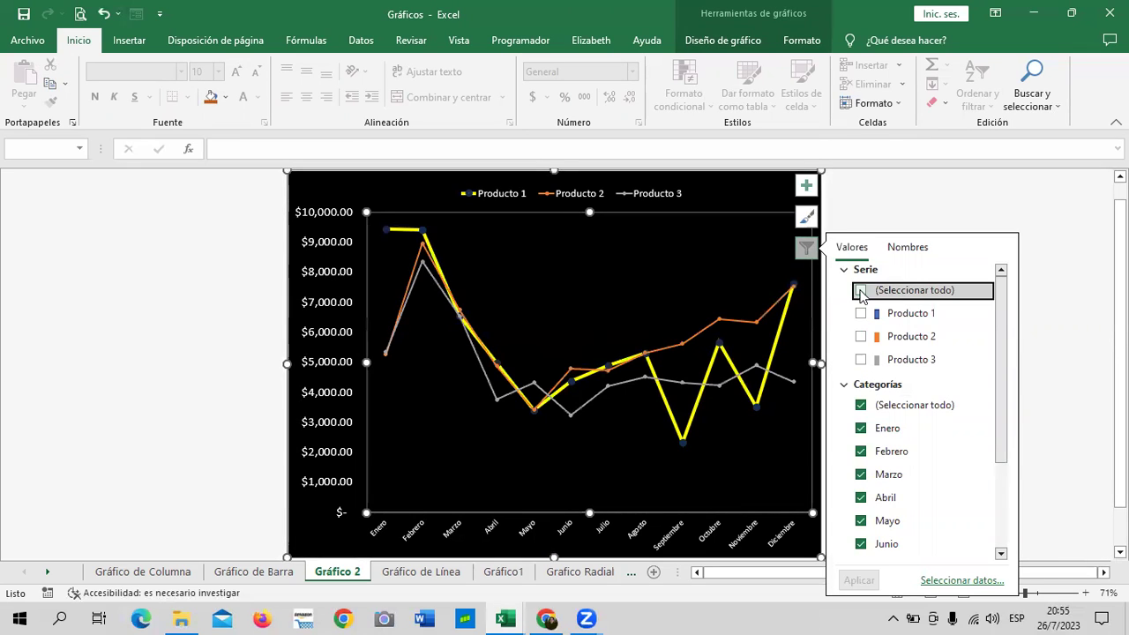
left_click(859, 337)
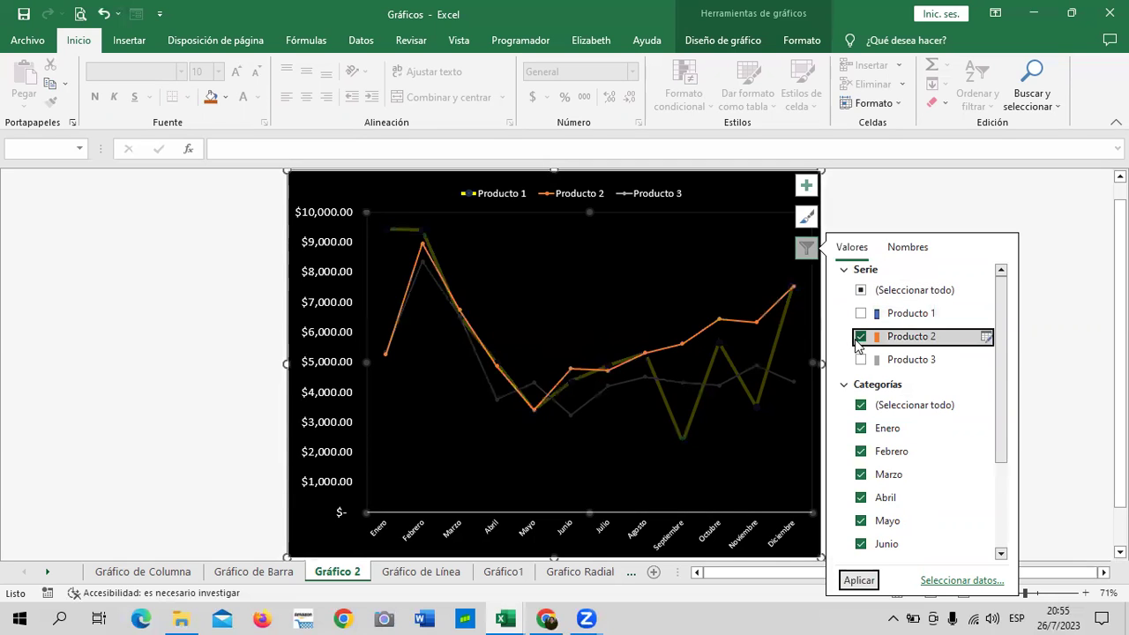
left_click(860, 580)
left_click(984, 189)
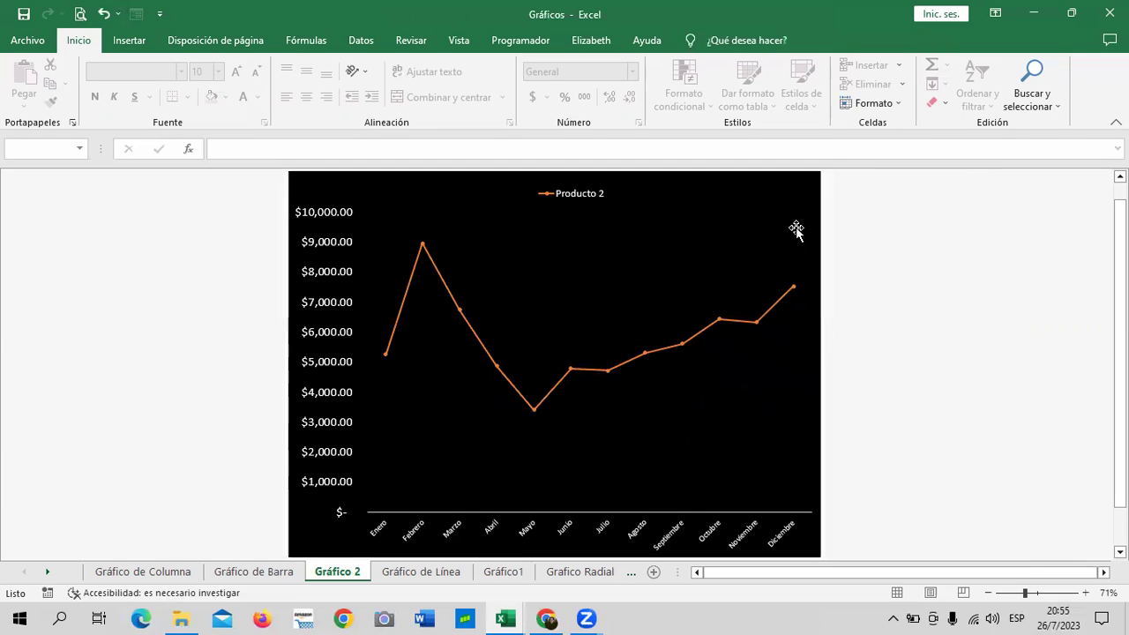
left_click(745, 321)
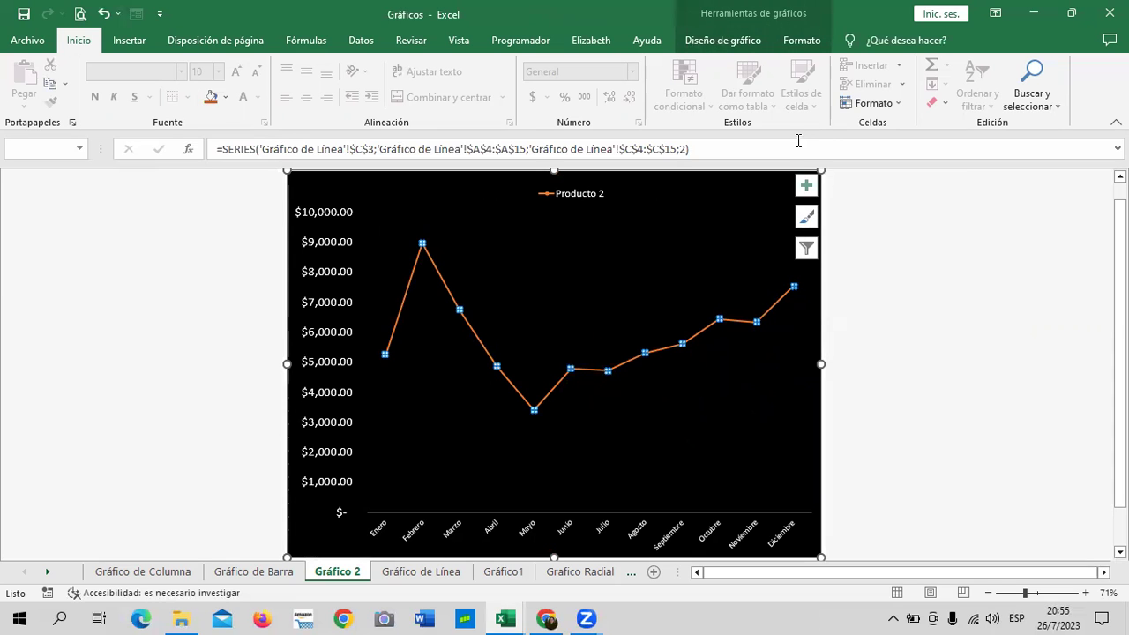
Set the Producto 2 outline weight to 3 pt, then raise it to 4½ pt.
left_click(803, 41)
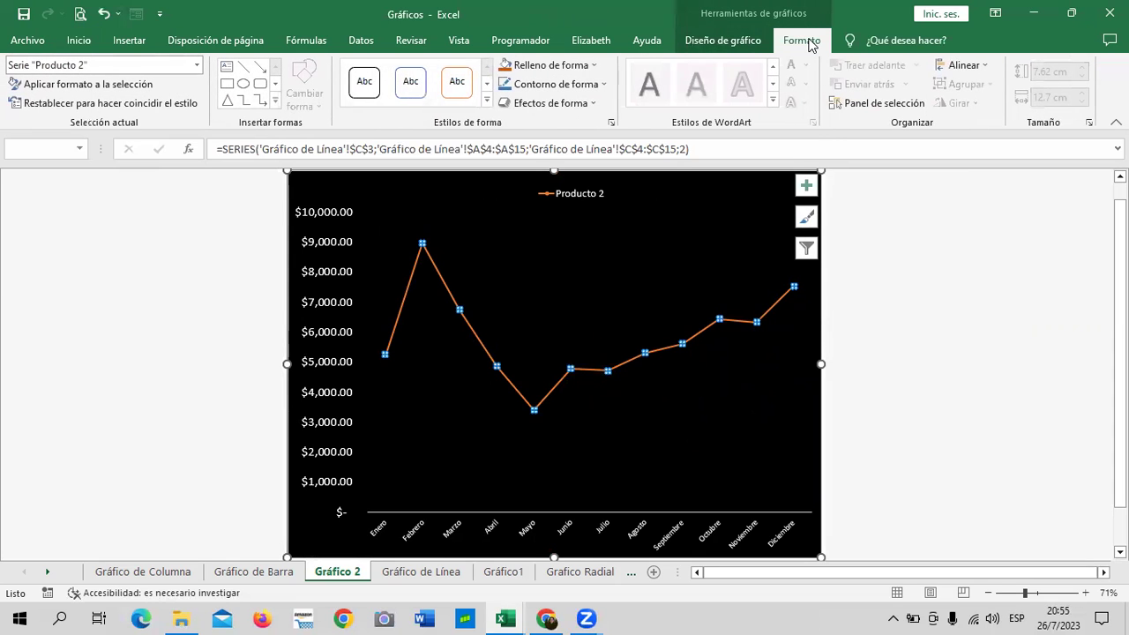
left_click(604, 84)
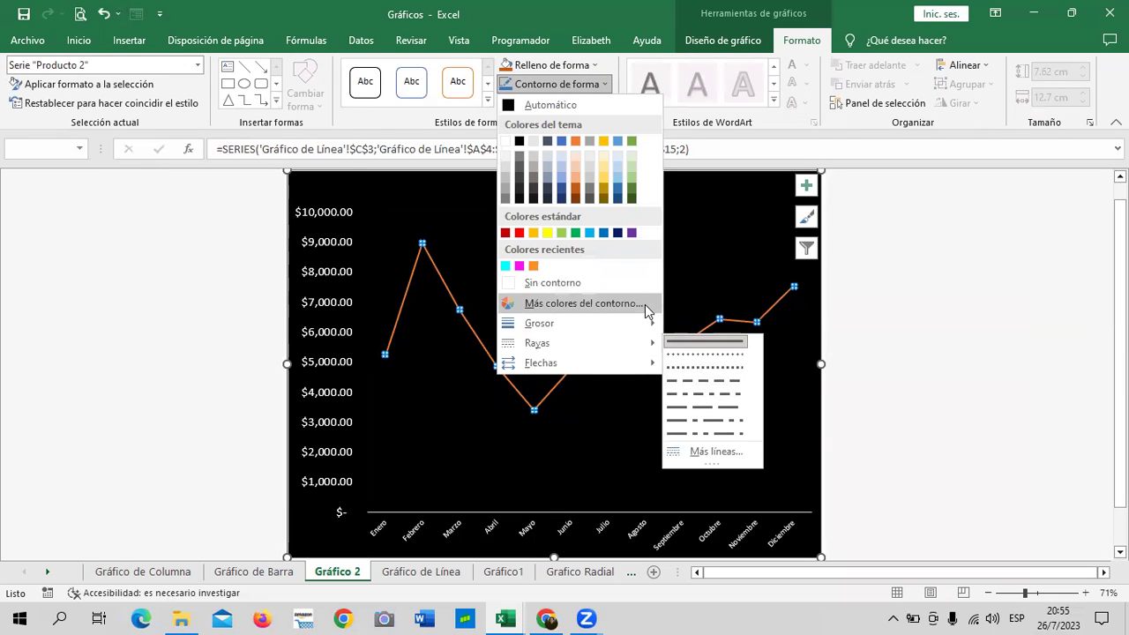
mouse_move(540, 322)
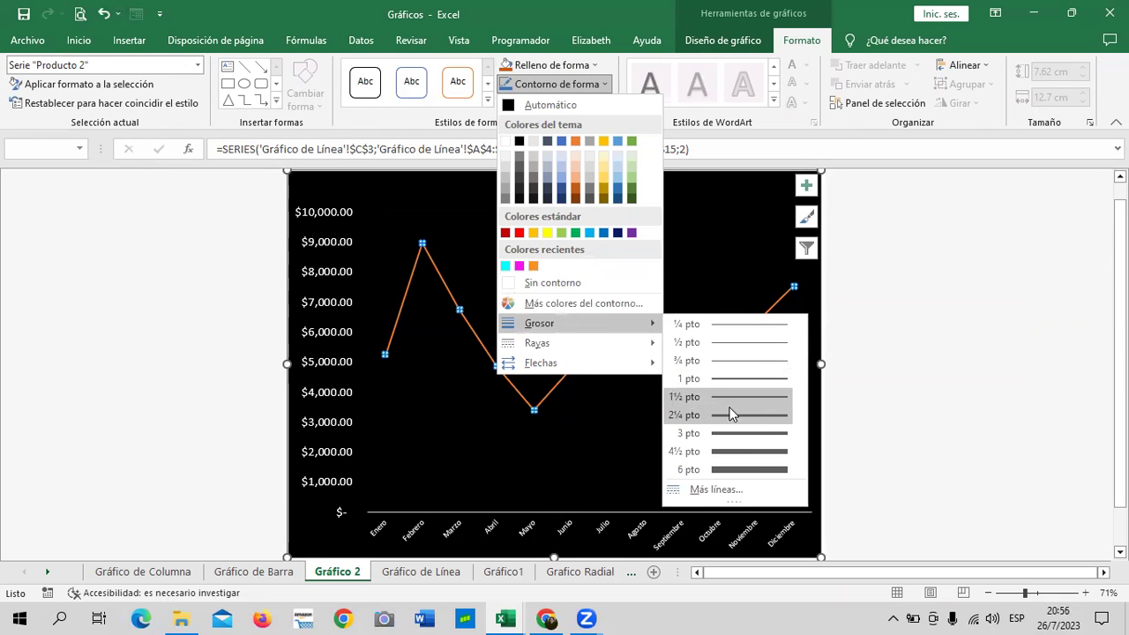
left_click(728, 433)
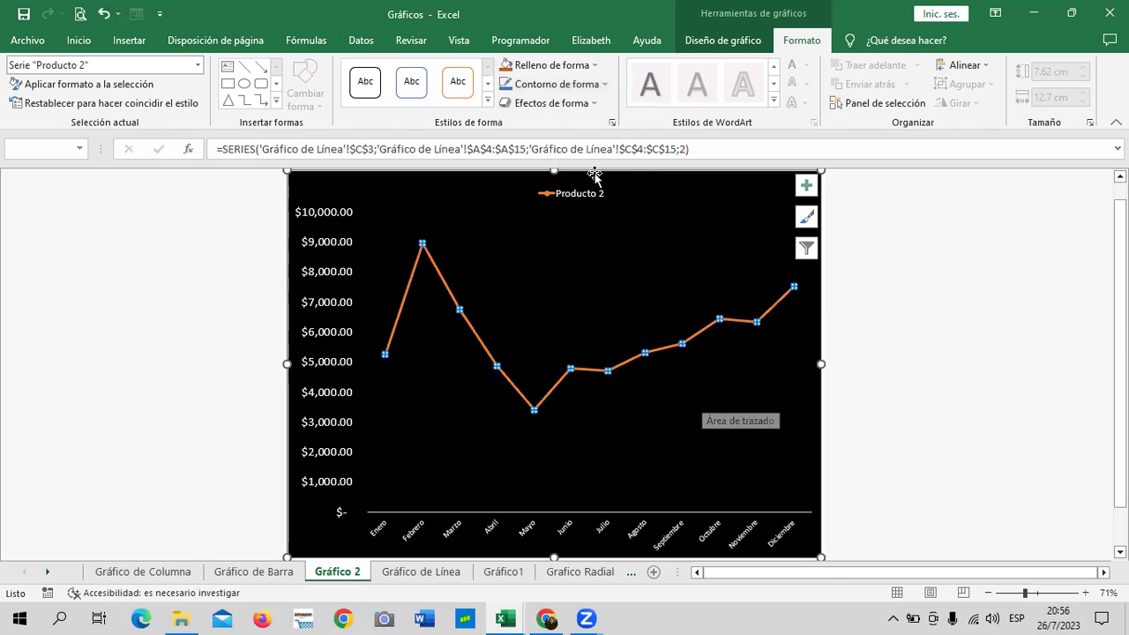
left_click(595, 82)
mouse_move(540, 323)
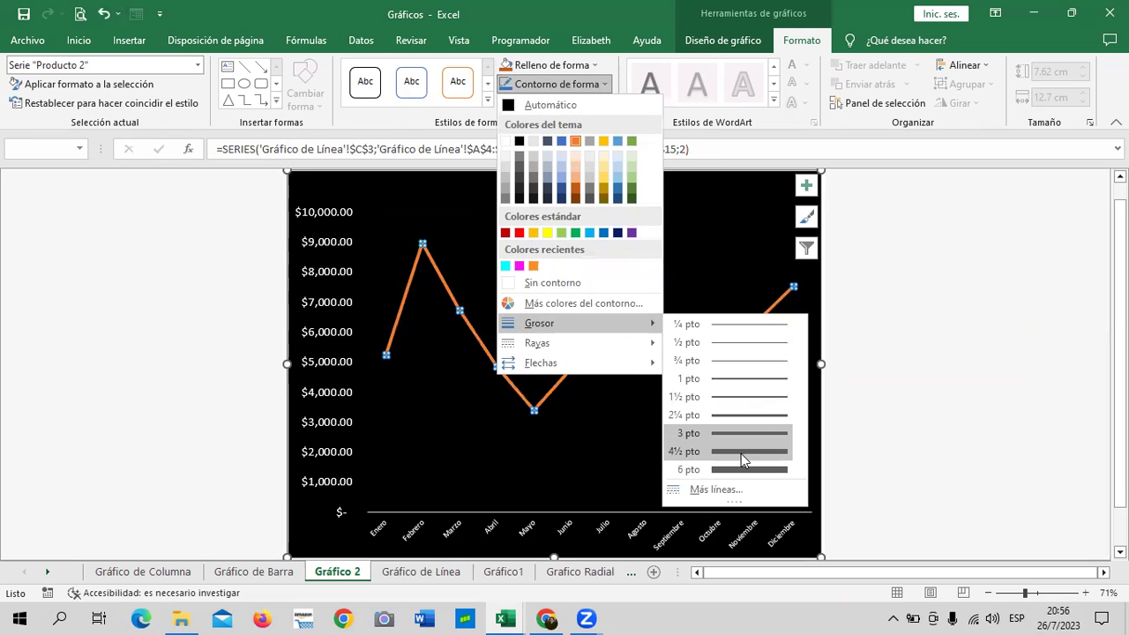
left_click(741, 452)
left_click(735, 436)
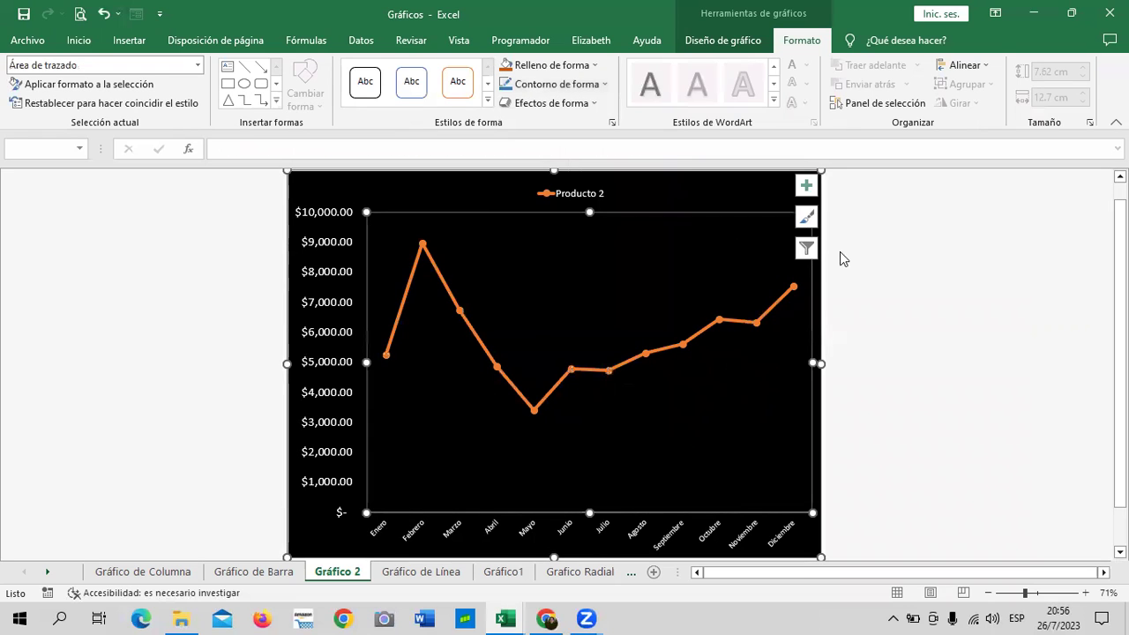
left_click(803, 253)
Use the chart filter to plot all three product series again.
left_click(861, 291)
left_click(861, 291)
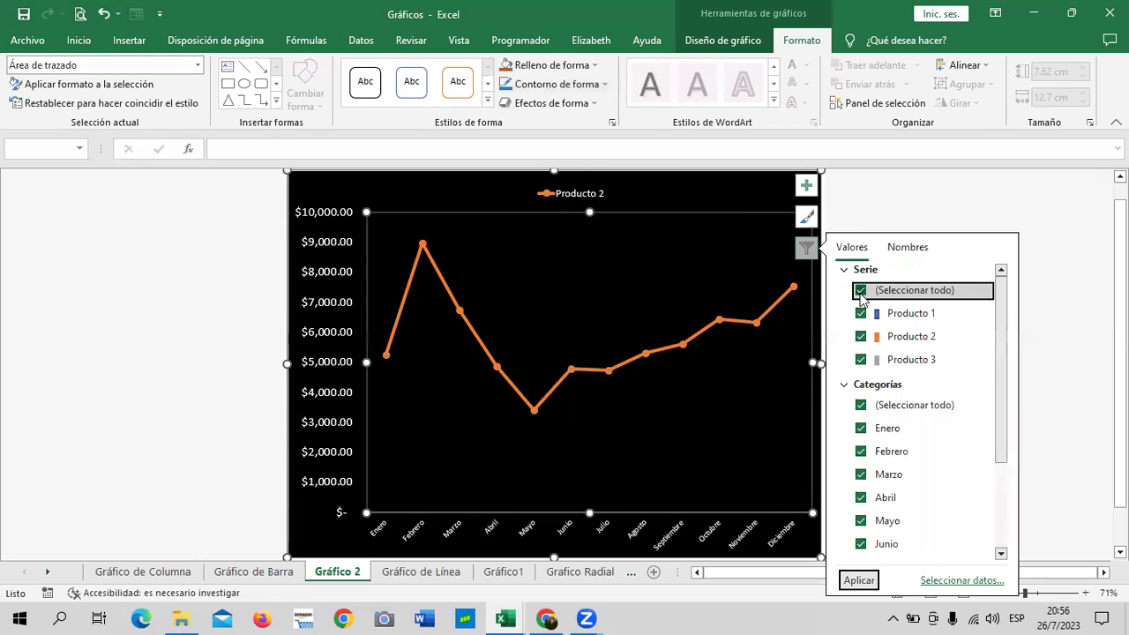
left_click(860, 582)
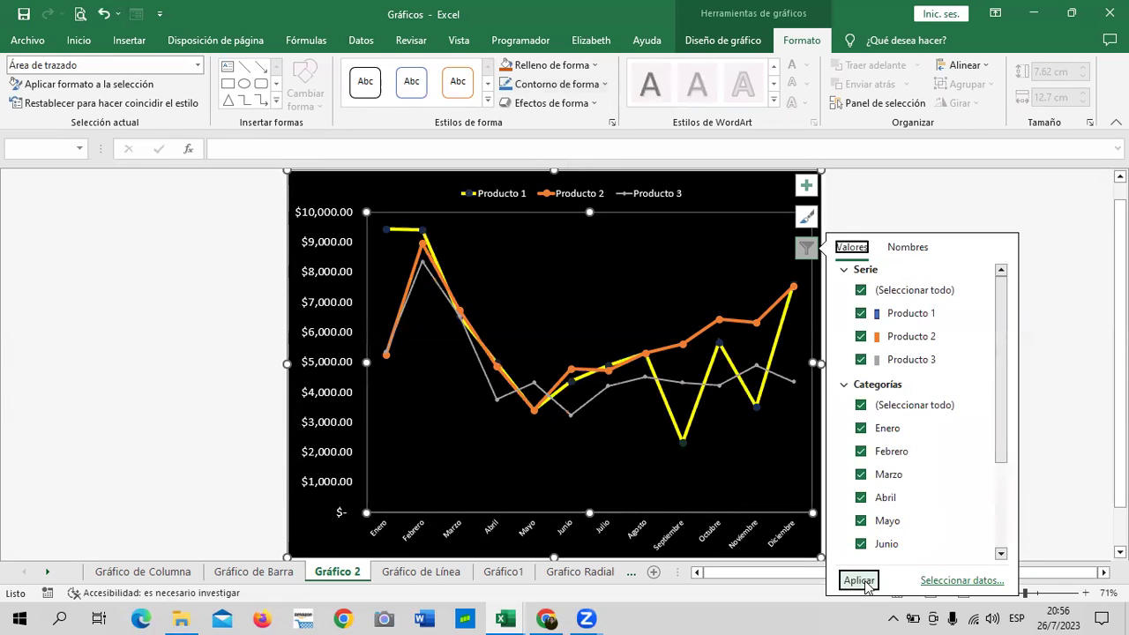
left_click(755, 474)
mouse_move(682, 440)
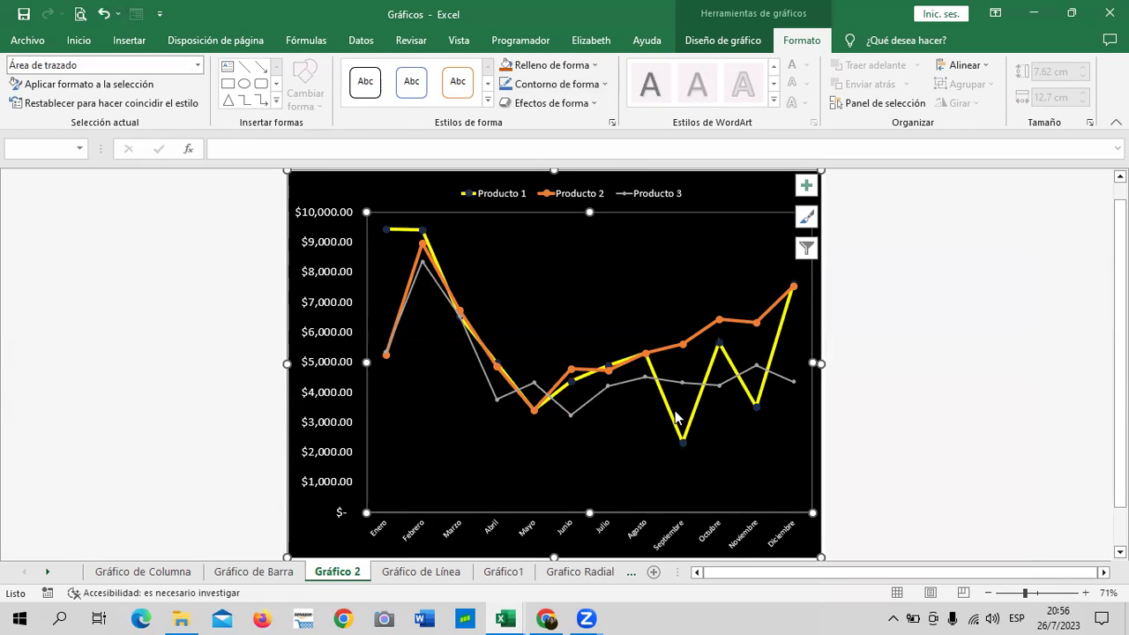
Recolour the Producto 2 line with standard green from More Colors.
double_click(725, 321)
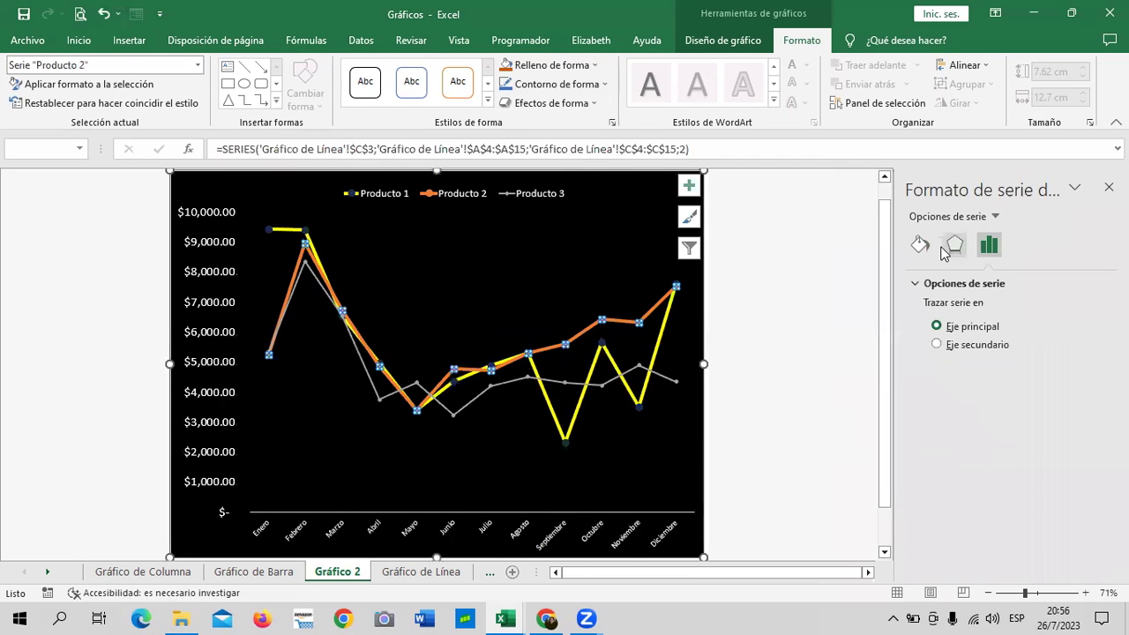
left_click(920, 246)
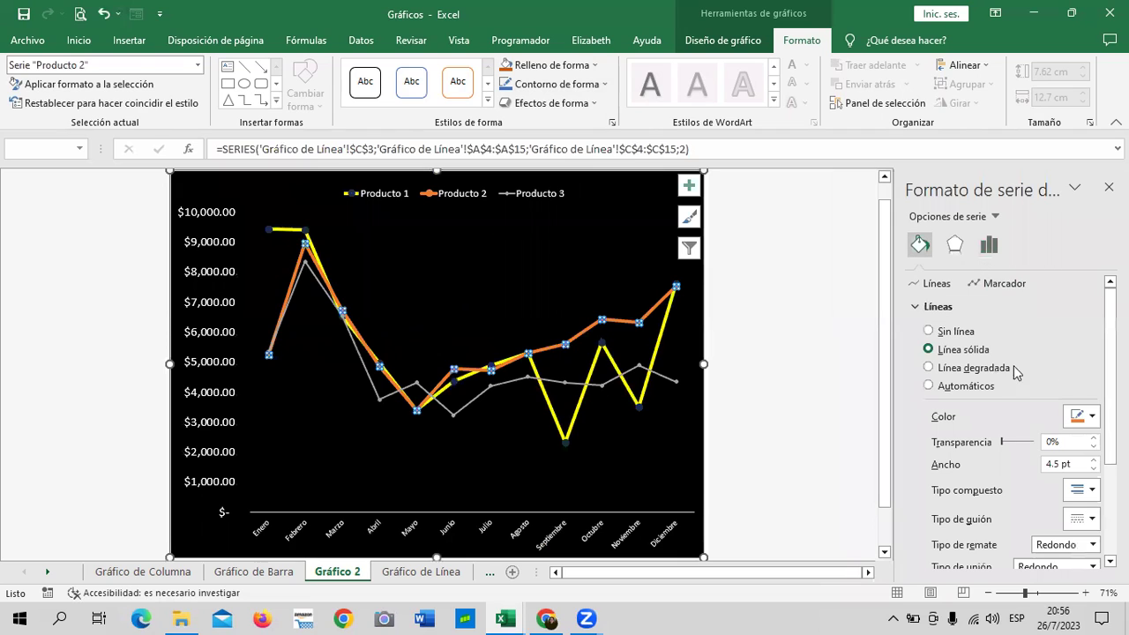
left_click(1091, 417)
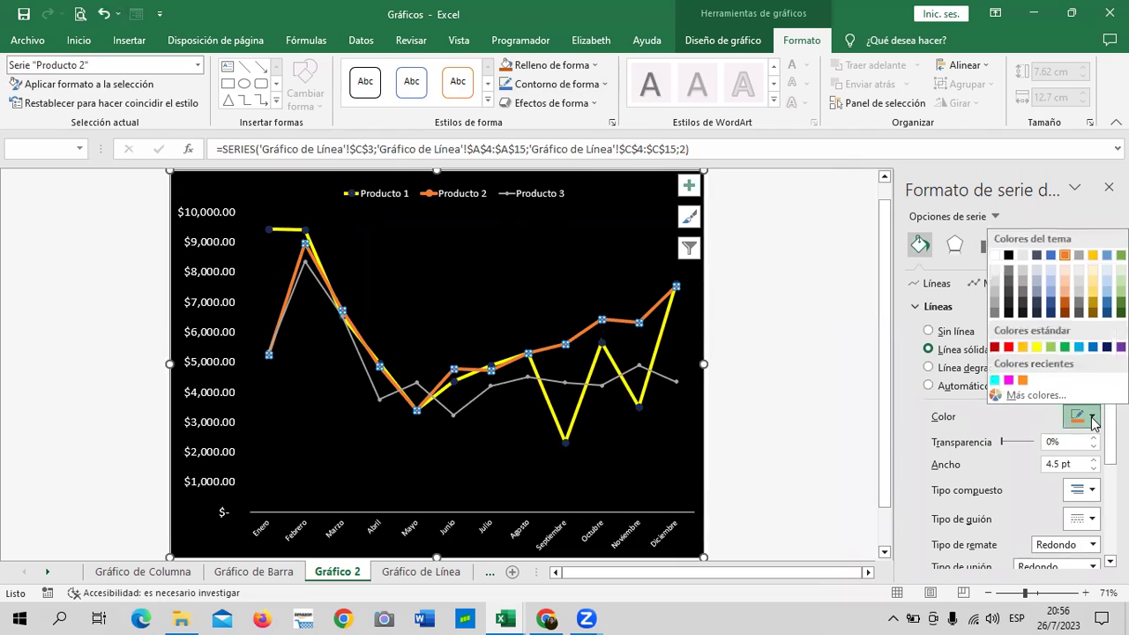
left_click(1032, 395)
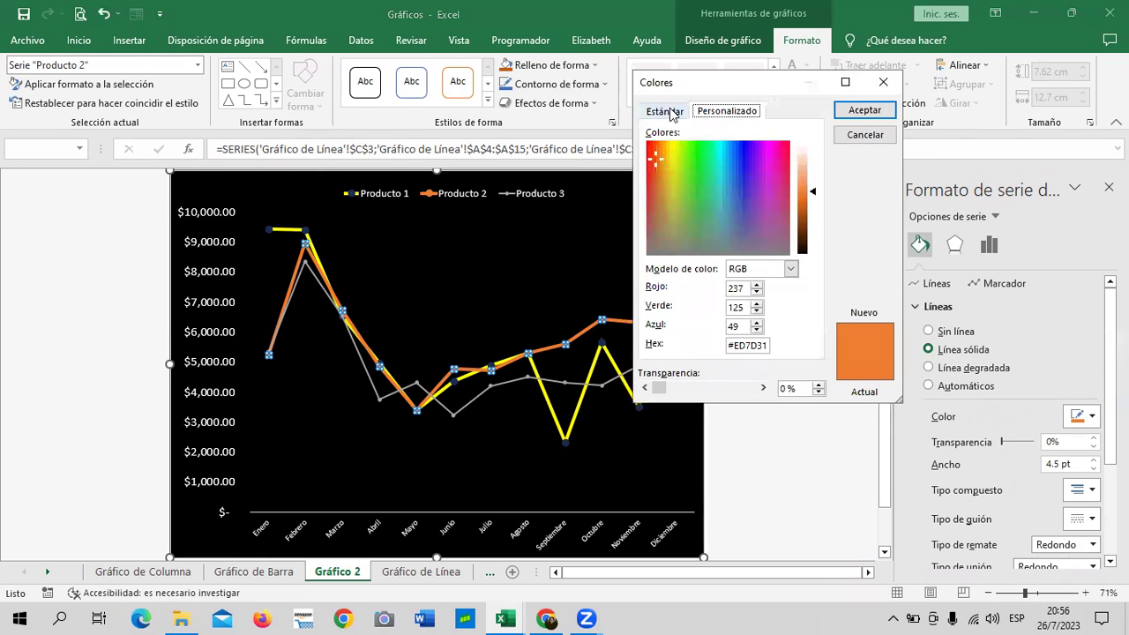
left_click(667, 112)
left_click(676, 210)
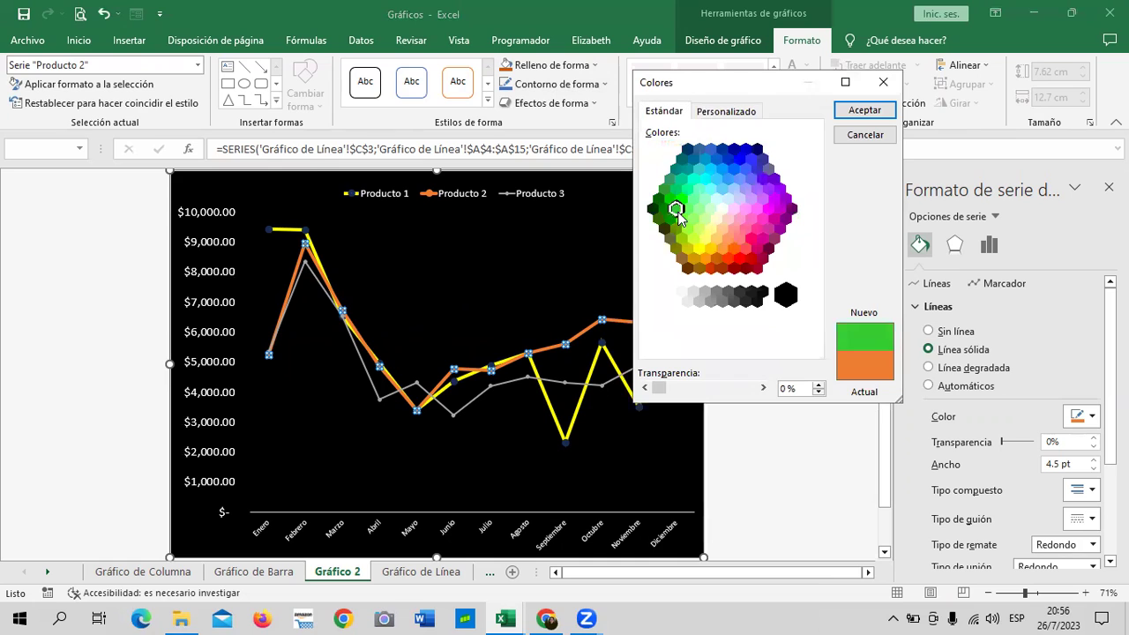
left_click(863, 112)
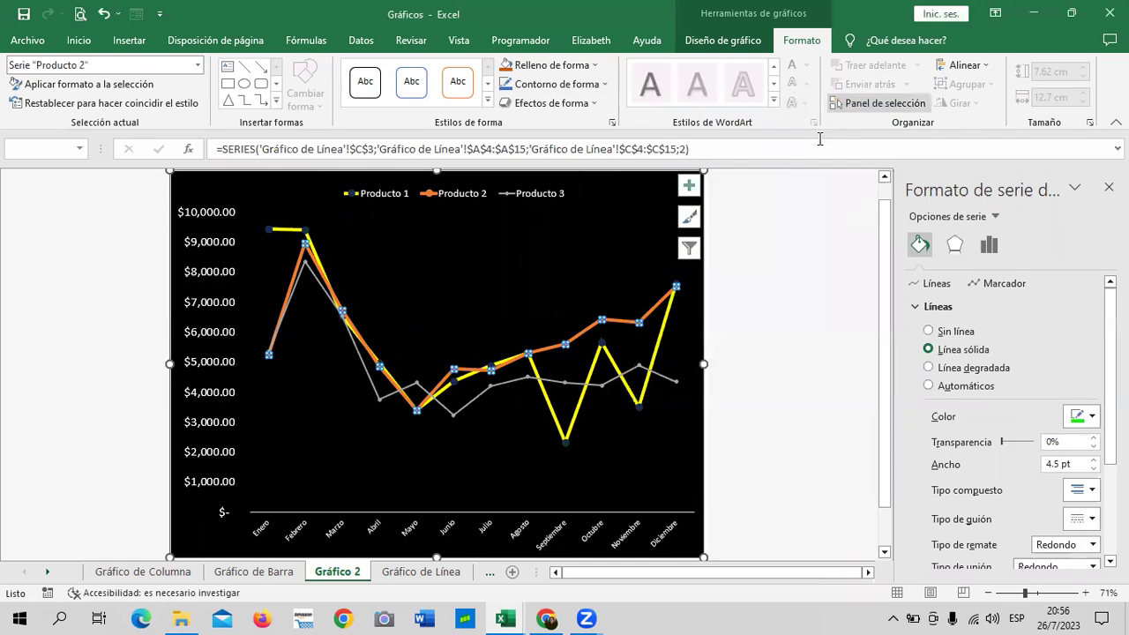
left_click(791, 269)
left_click(1108, 187)
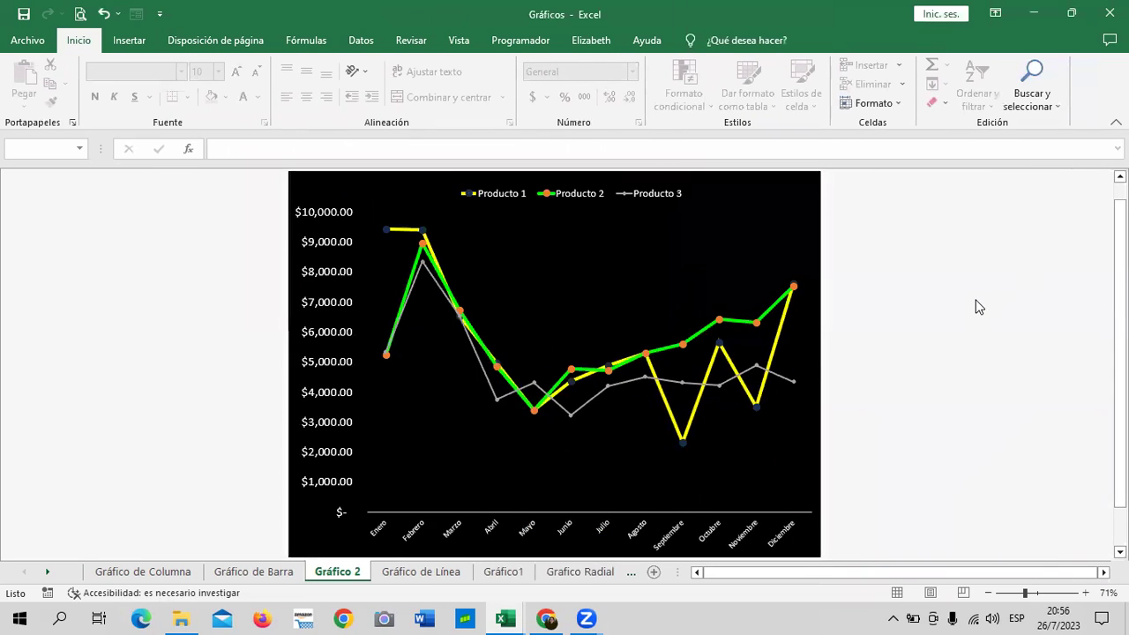
Filter the chart so only the Producto 3 series is plotted.
left_click(711, 263)
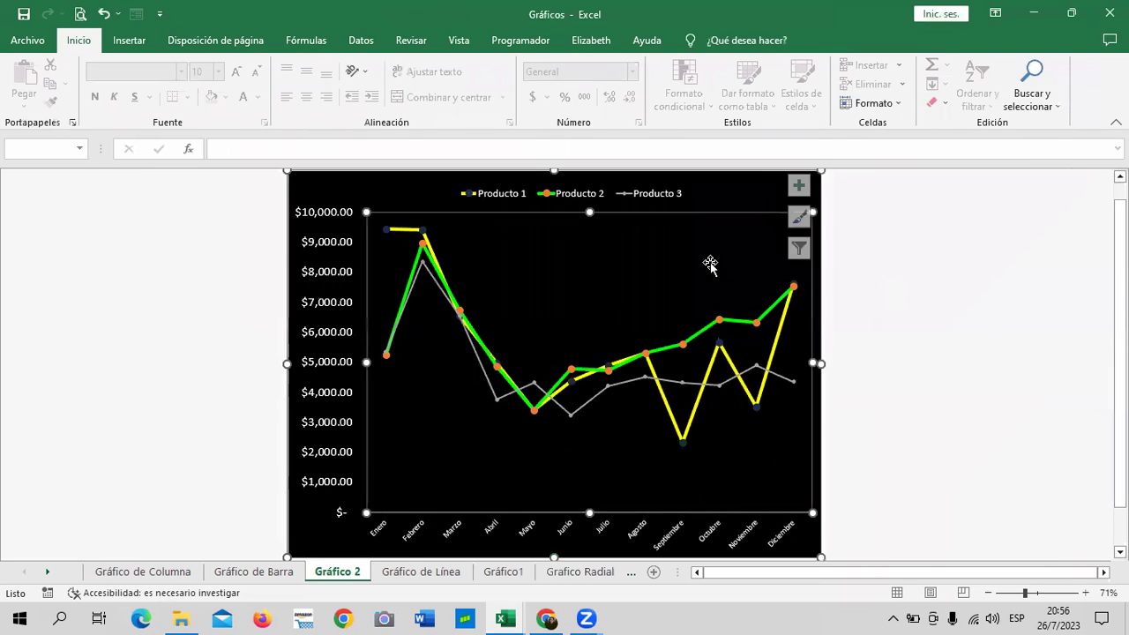
left_click(739, 378)
double_click(739, 377)
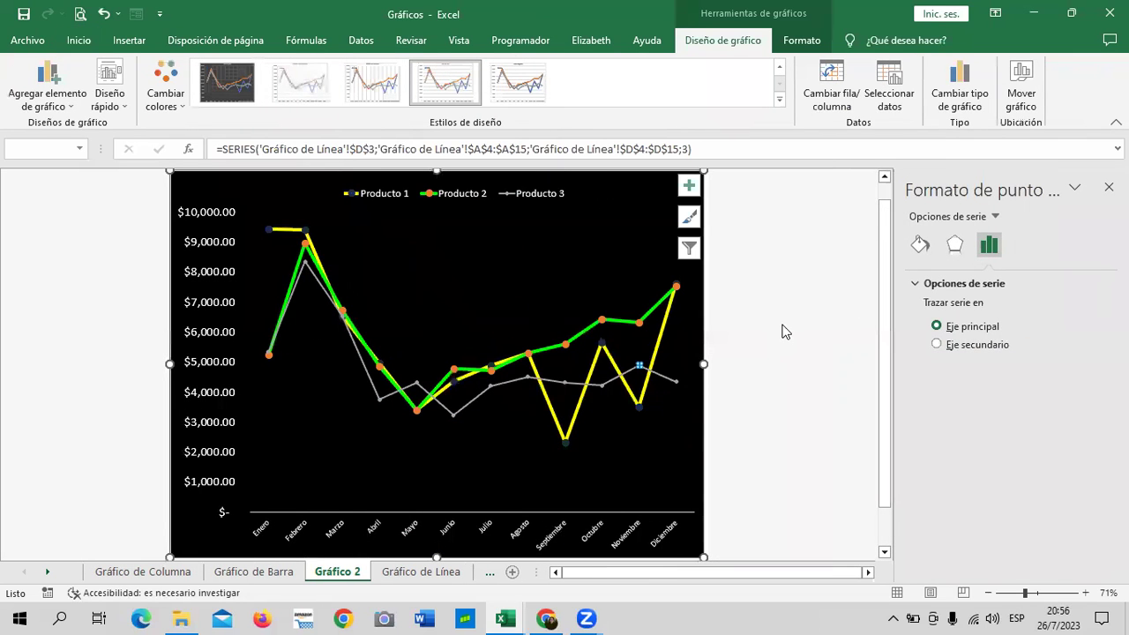
left_click(672, 380)
left_click(687, 251)
left_click(744, 290)
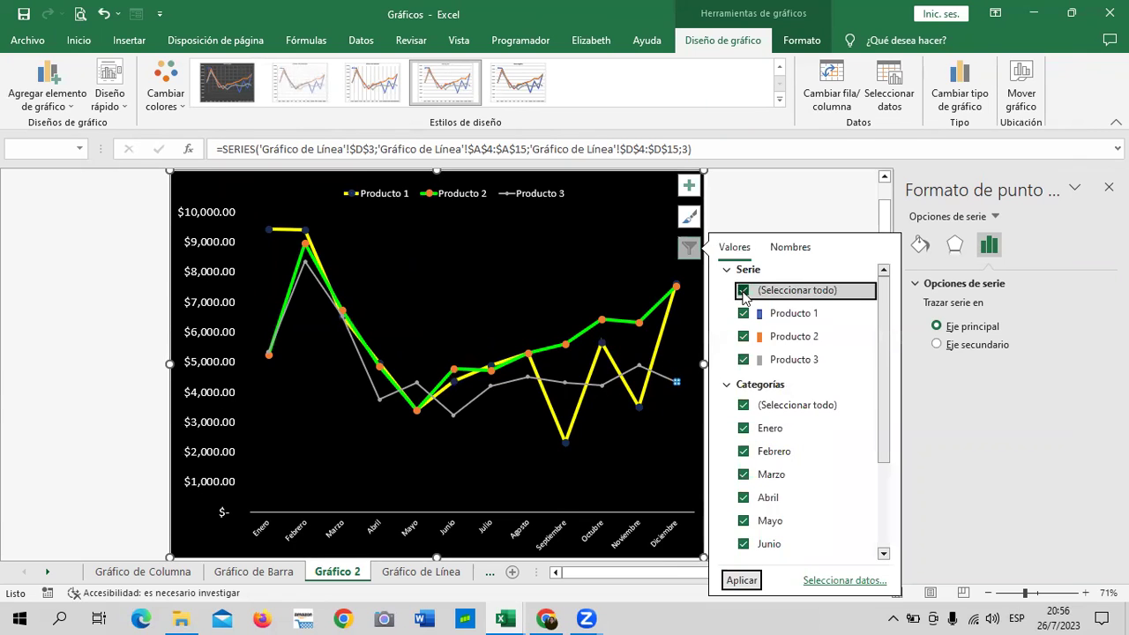
left_click(744, 359)
left_click(741, 579)
left_click(792, 196)
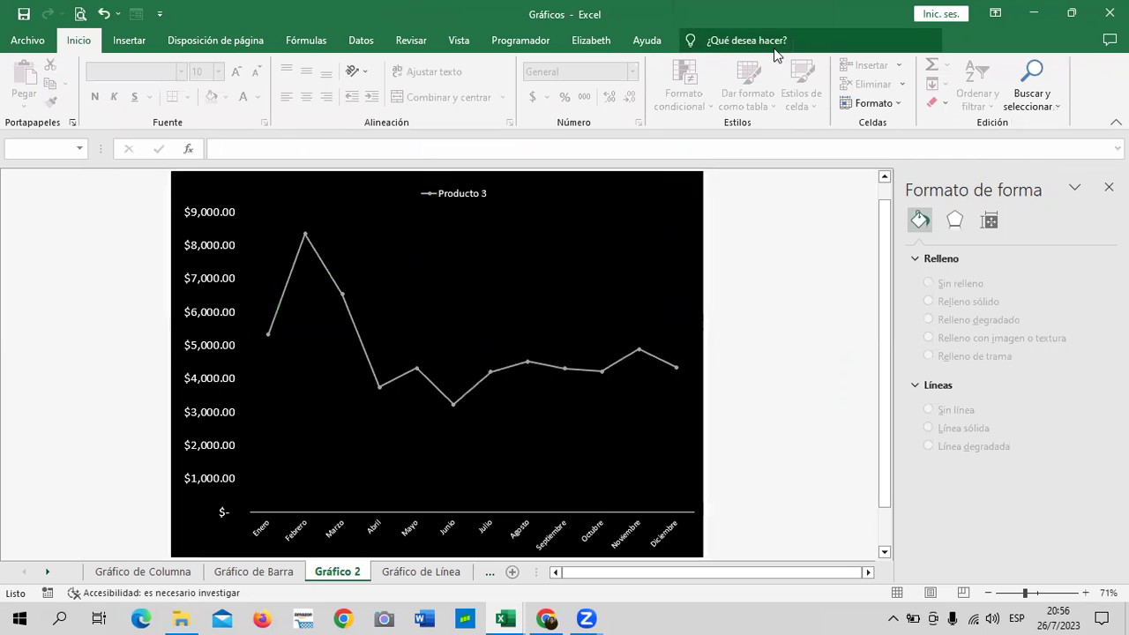
Set the Producto 3 line's outline weight to 3 pt.
left_click(612, 222)
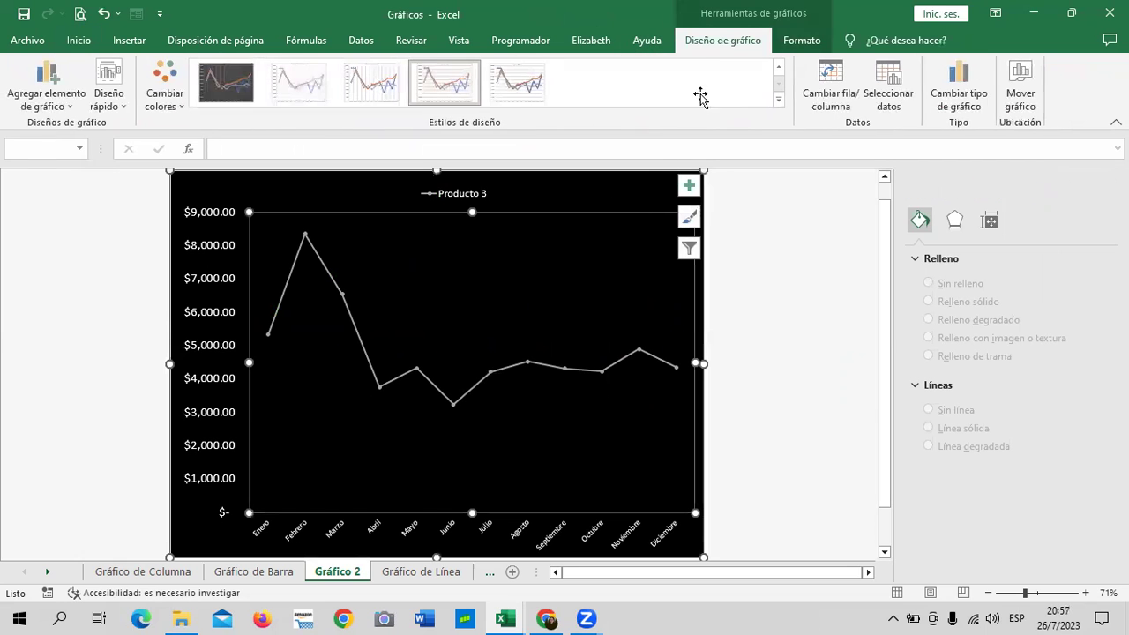
left_click(800, 40)
left_click(597, 89)
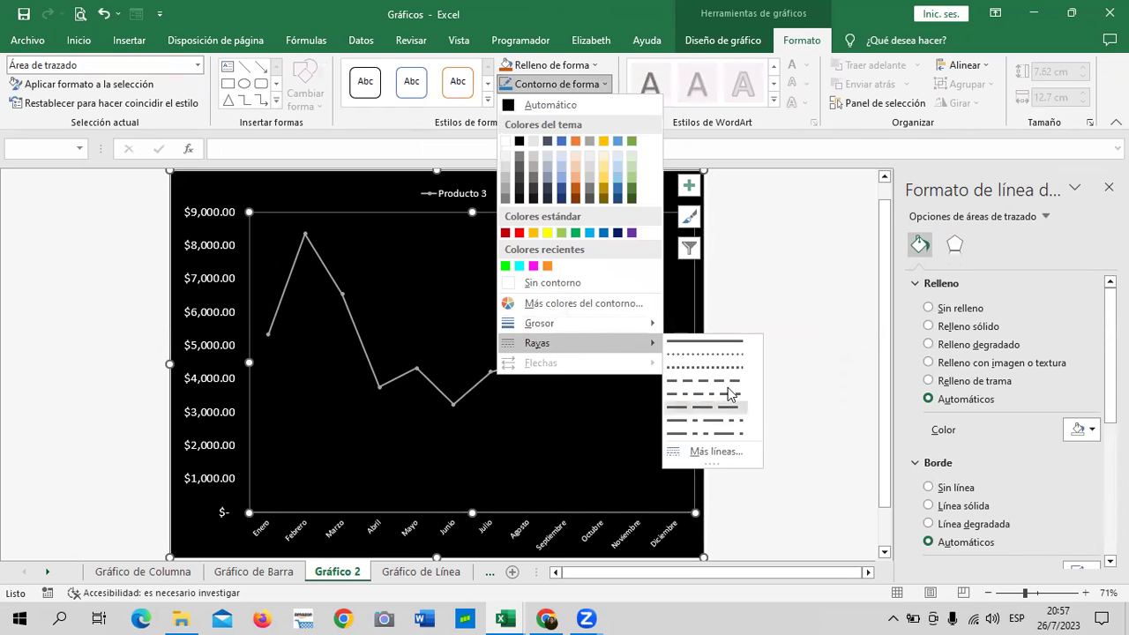
mouse_move(540, 323)
left_click(762, 433)
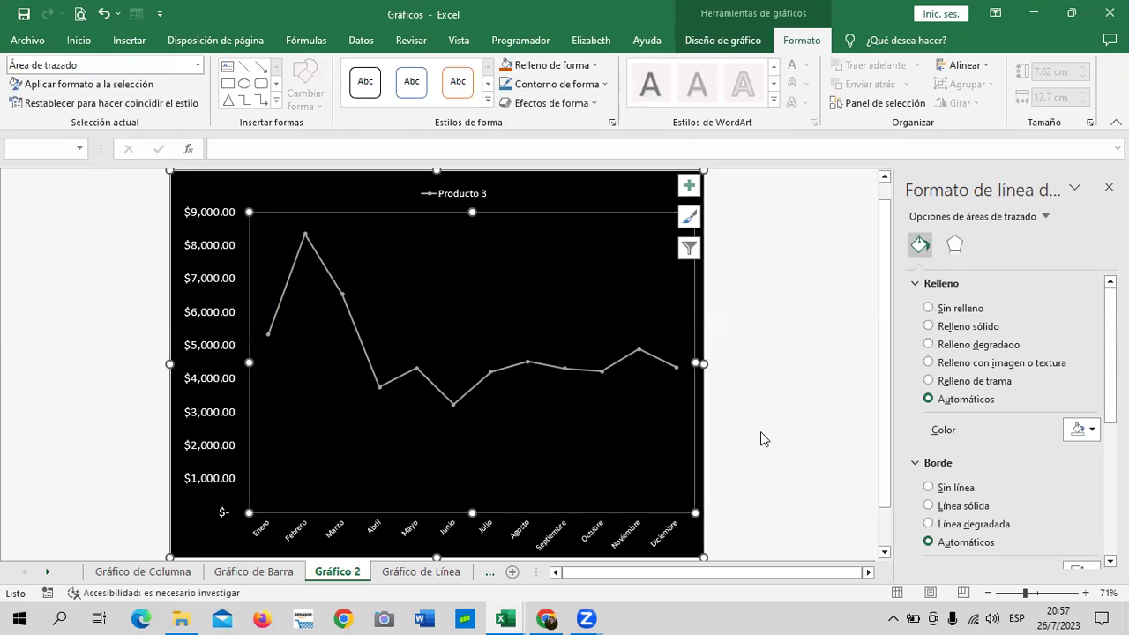
left_click(614, 365)
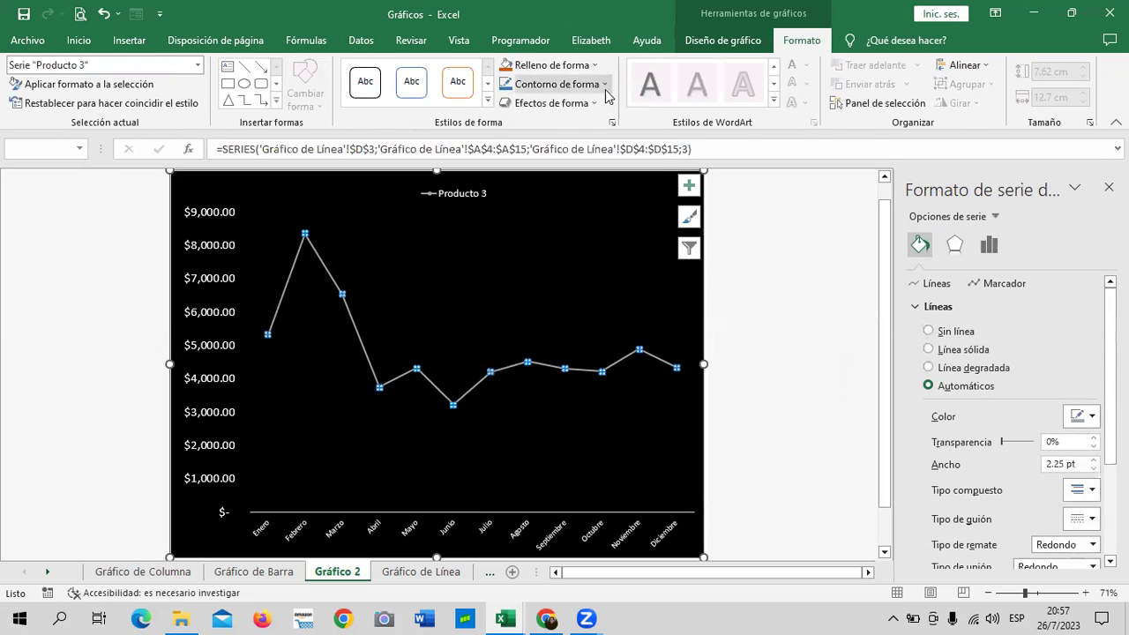
left_click(556, 83)
mouse_move(539, 323)
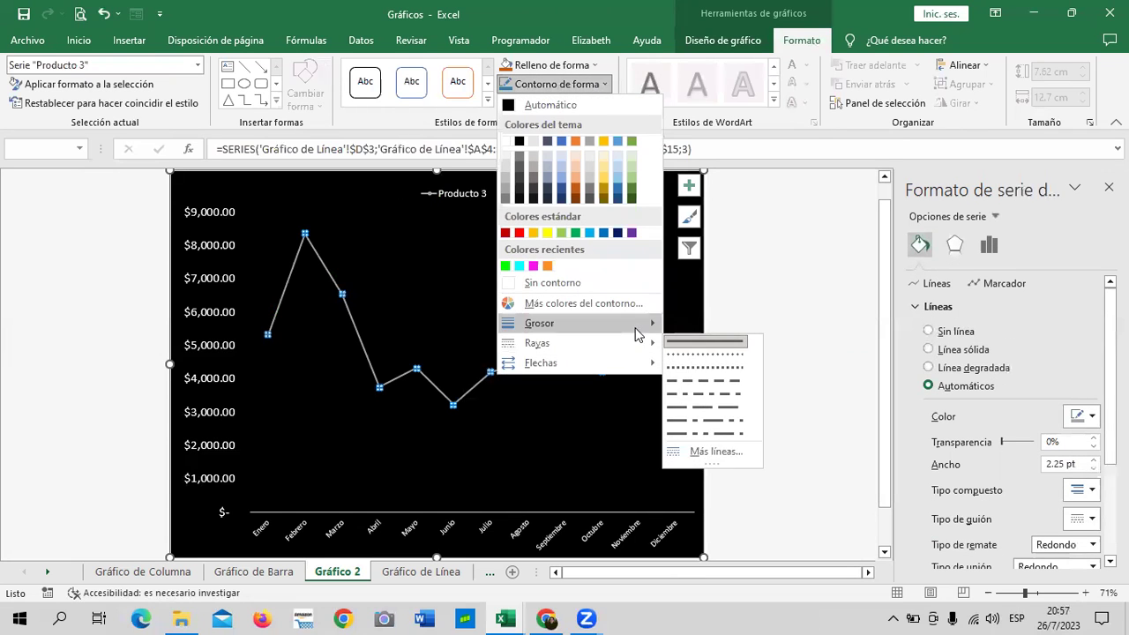
left_click(732, 434)
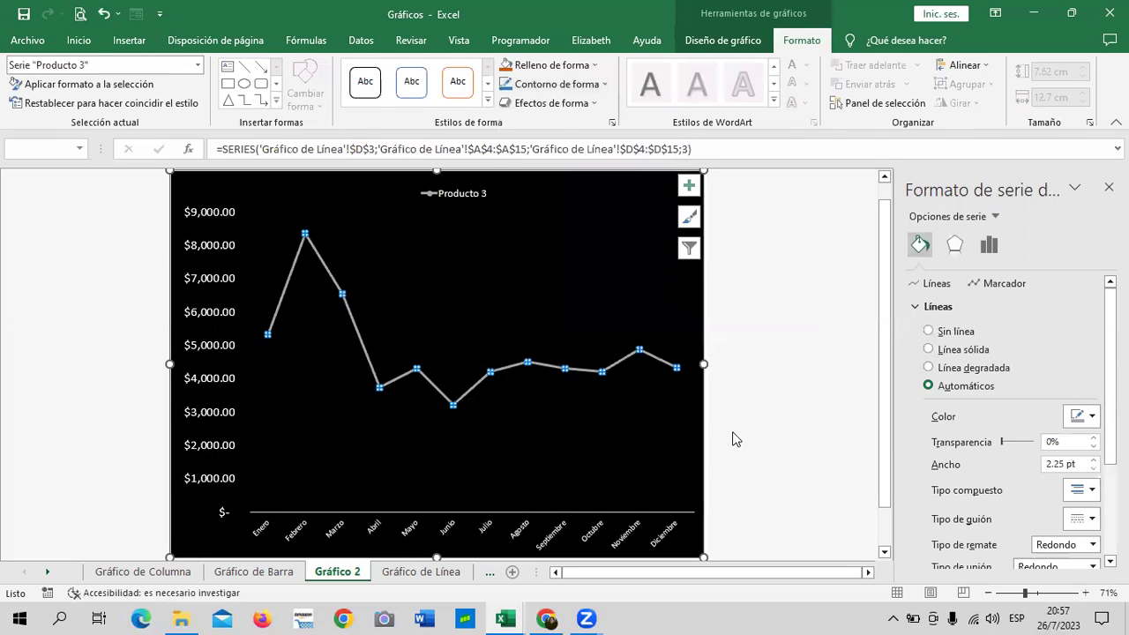
Colour the Noviembre segment cyan, then select the whole Producto 3 line.
left_click(628, 407)
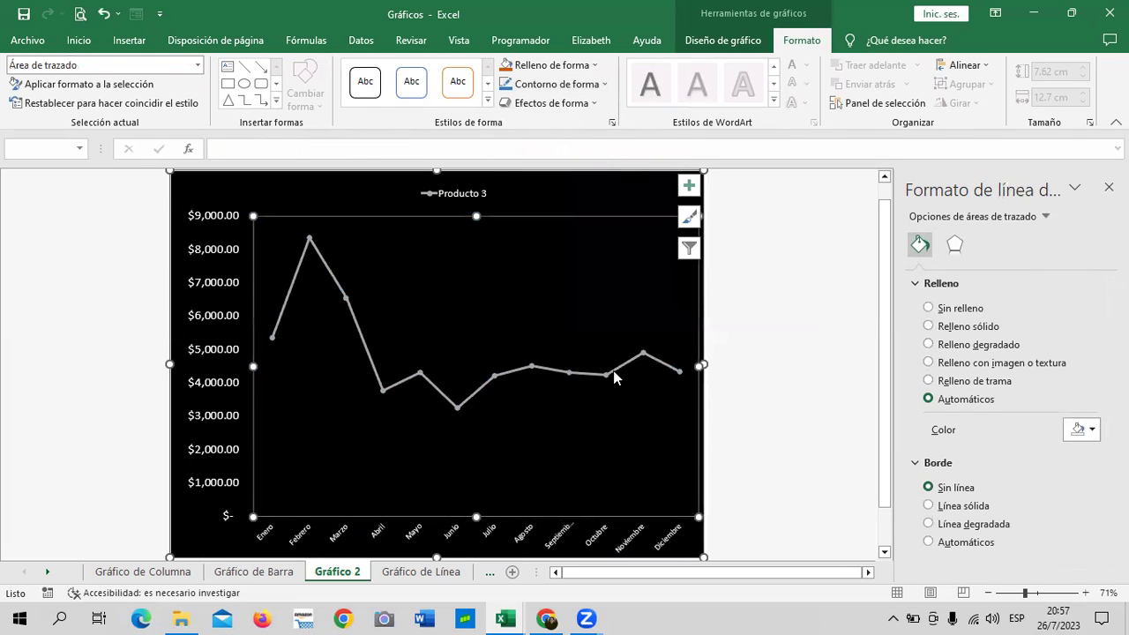
left_click(619, 374)
left_click(619, 367)
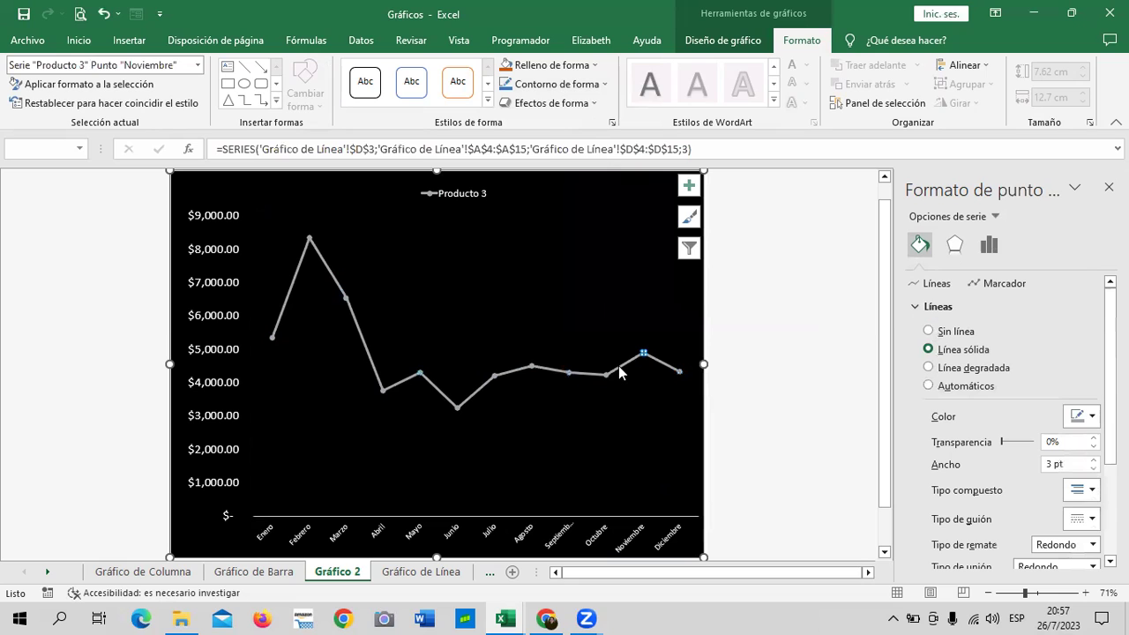
left_click(1093, 417)
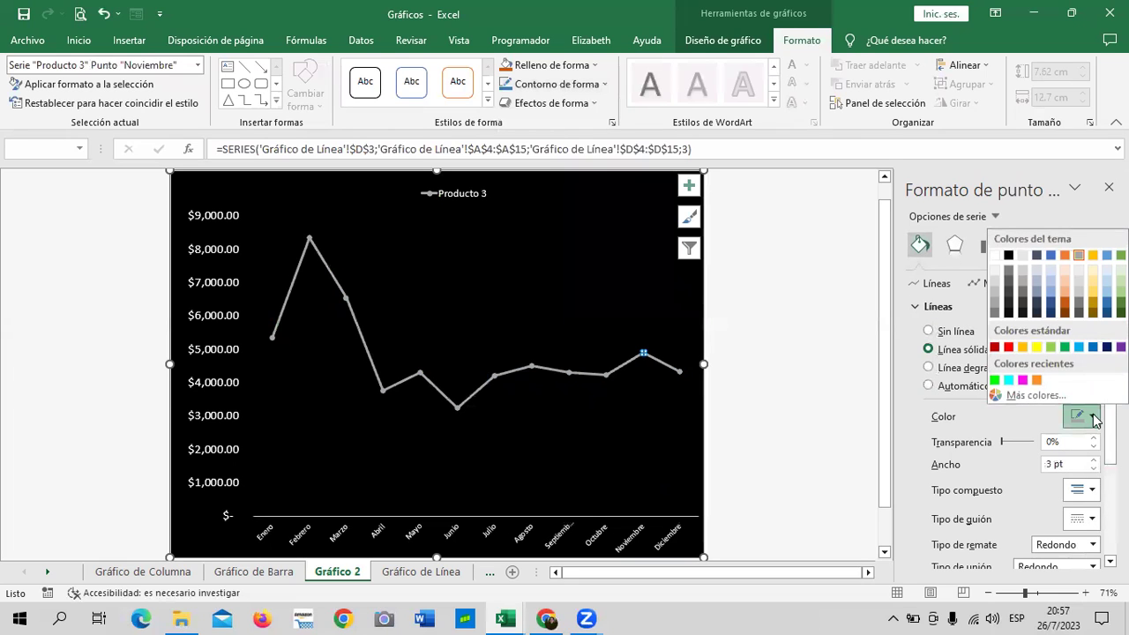
left_click(1008, 380)
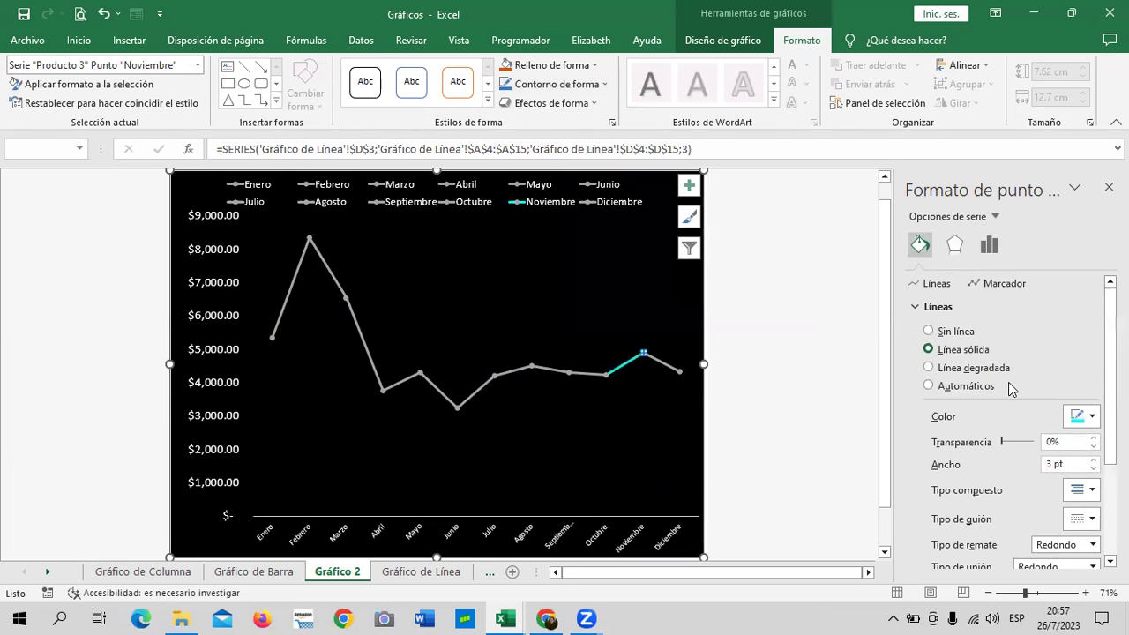
left_click(580, 376)
left_click(515, 366)
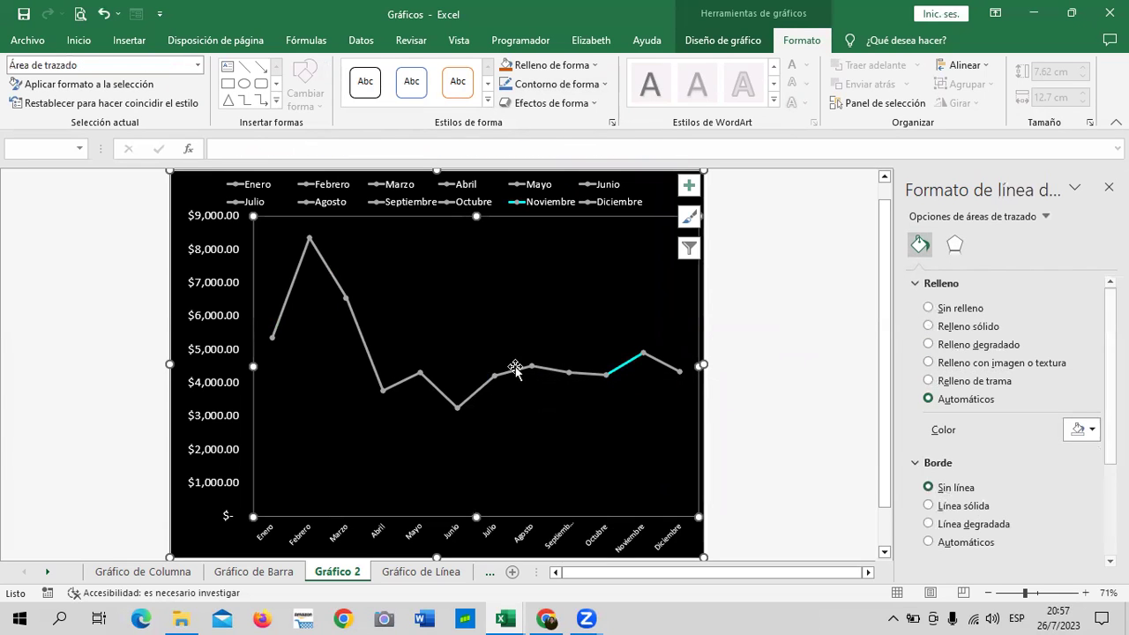
left_click(327, 272)
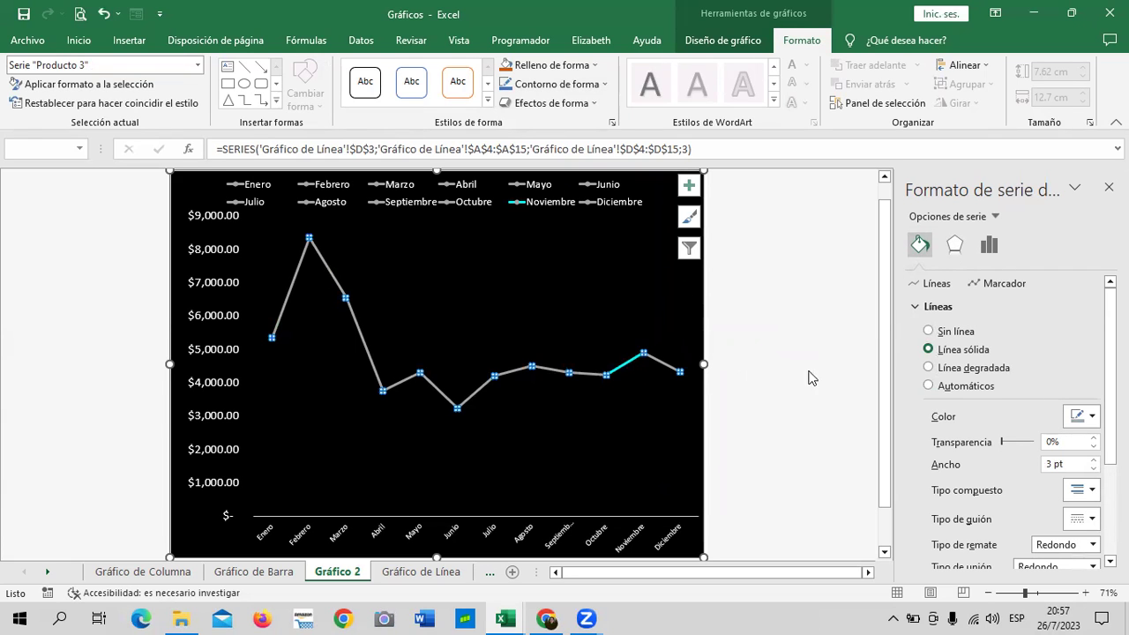
Recolour the Producto 3 line dark blue from the standard colour palette.
left_click(1091, 417)
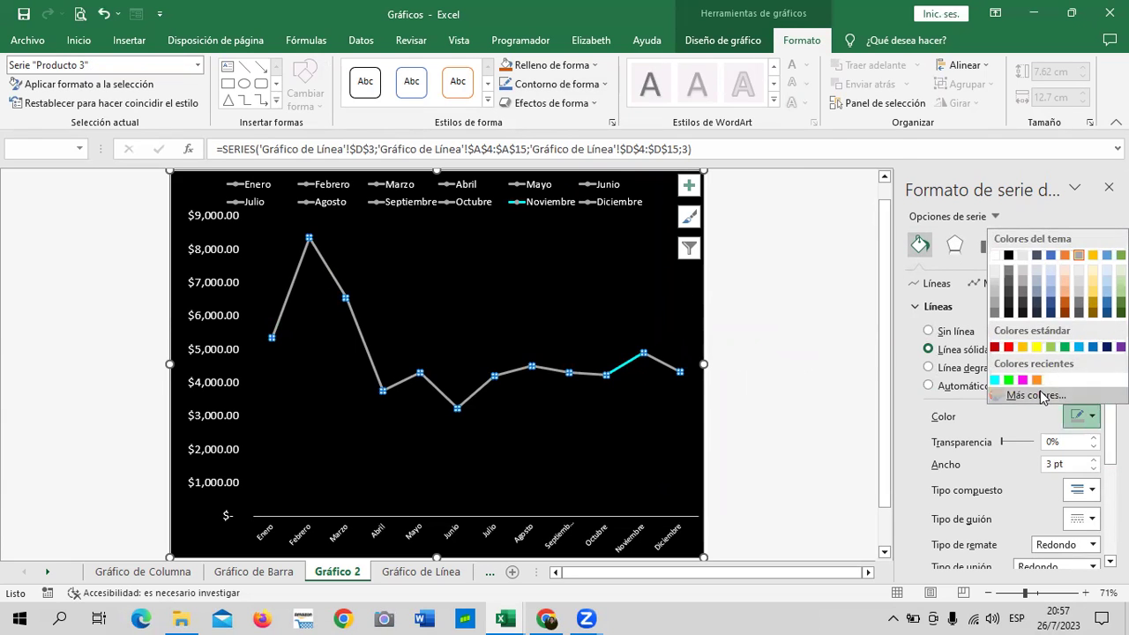
left_click(1028, 396)
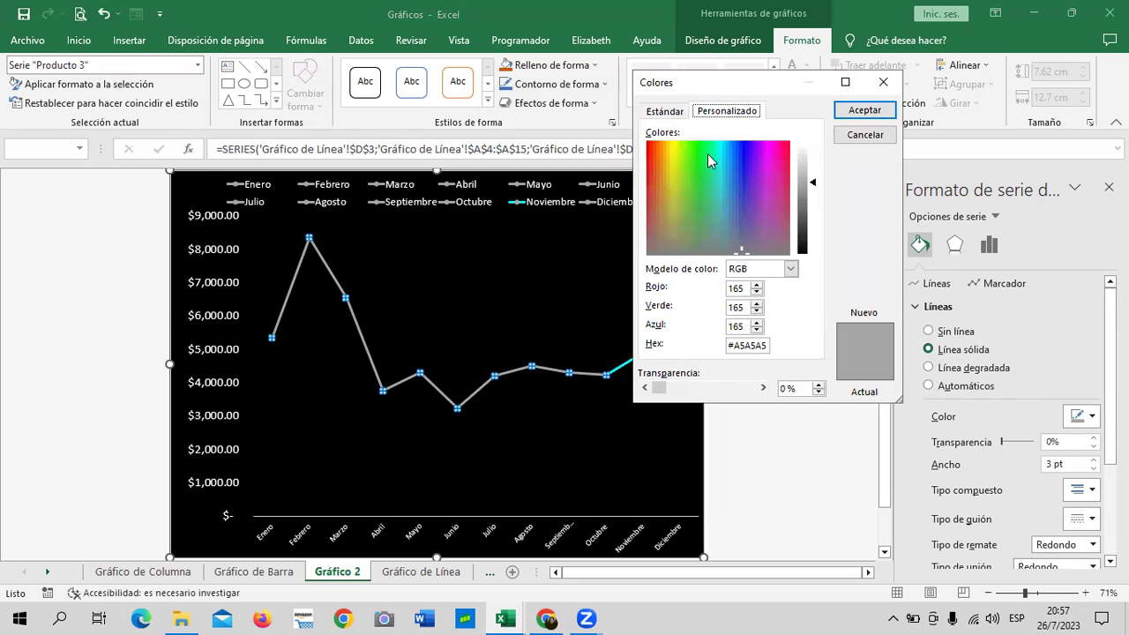
left_click(774, 149)
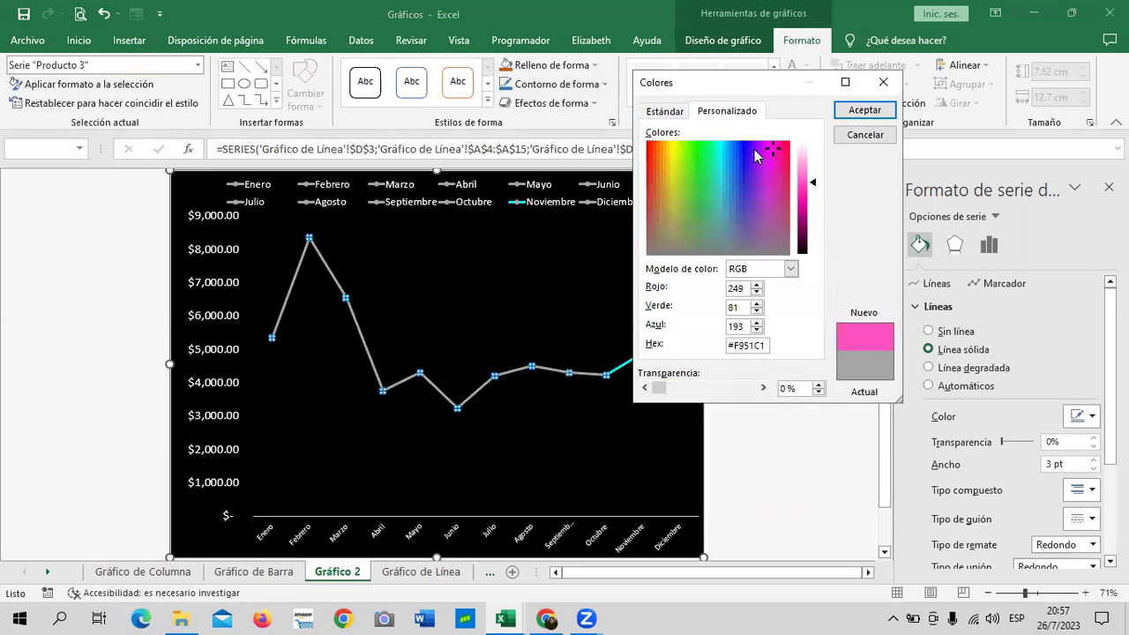
left_click(749, 144)
left_click(663, 111)
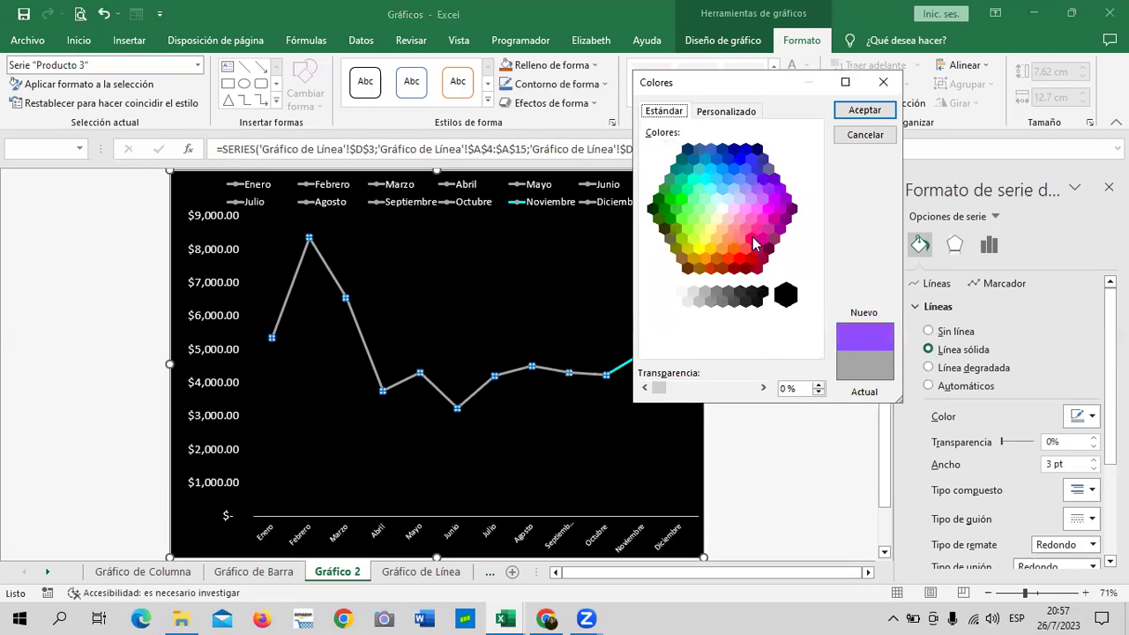
left_click(745, 149)
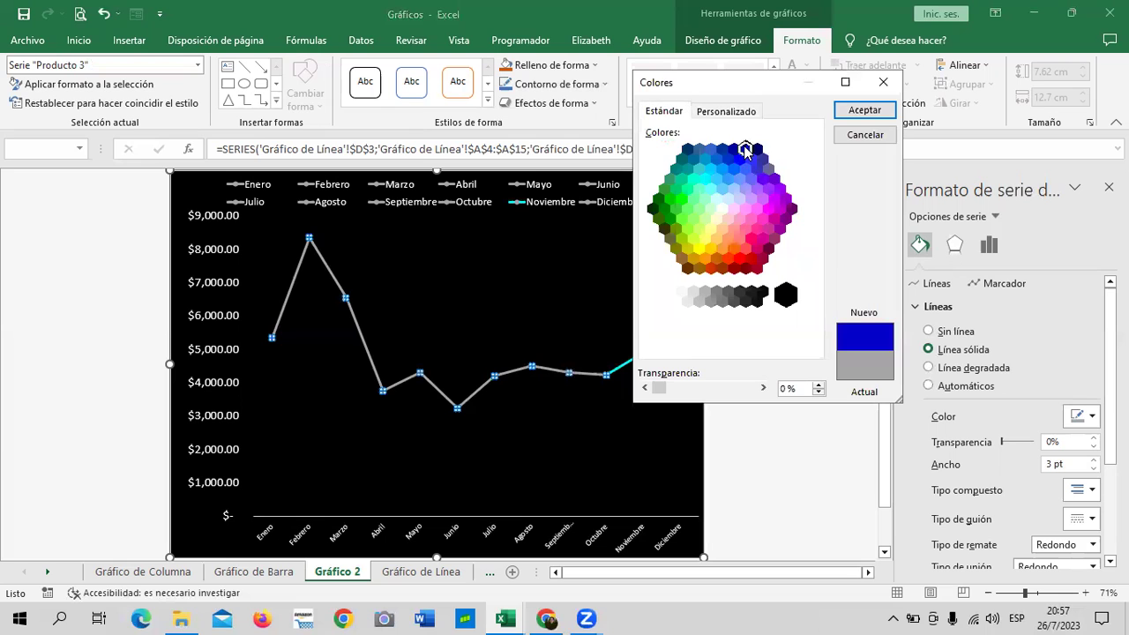
left_click(860, 112)
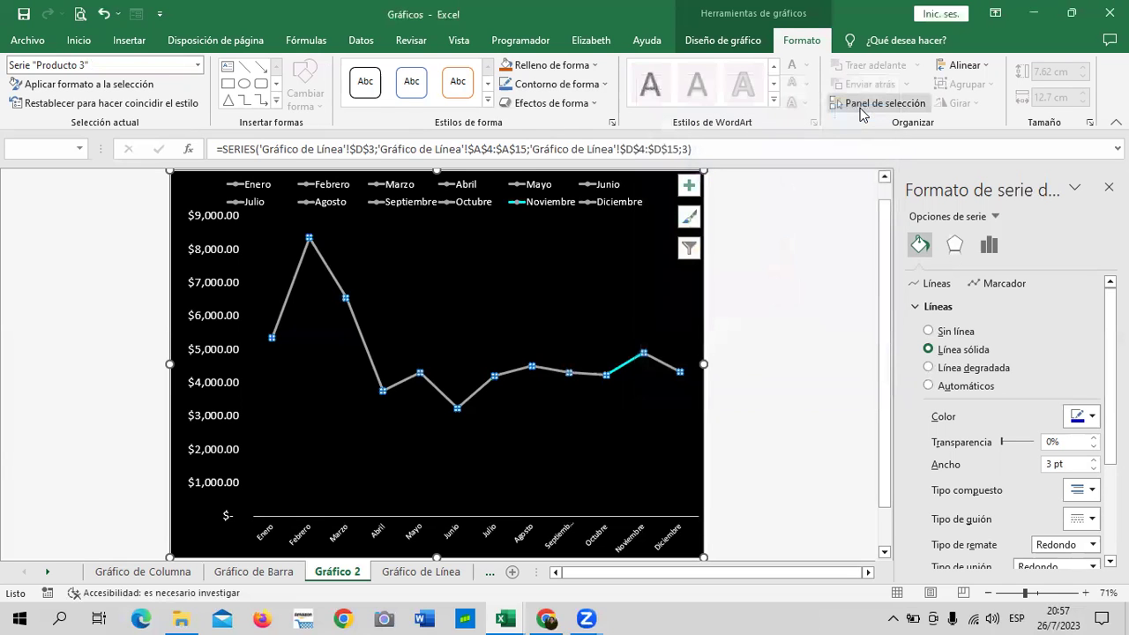
left_click(547, 427)
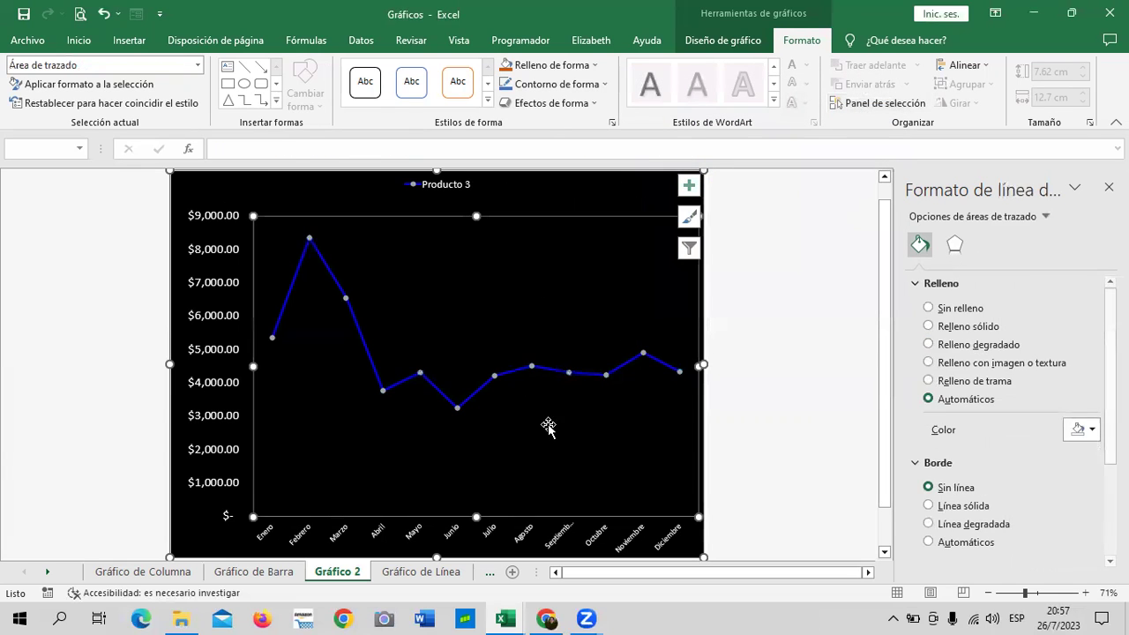
left_click(1108, 187)
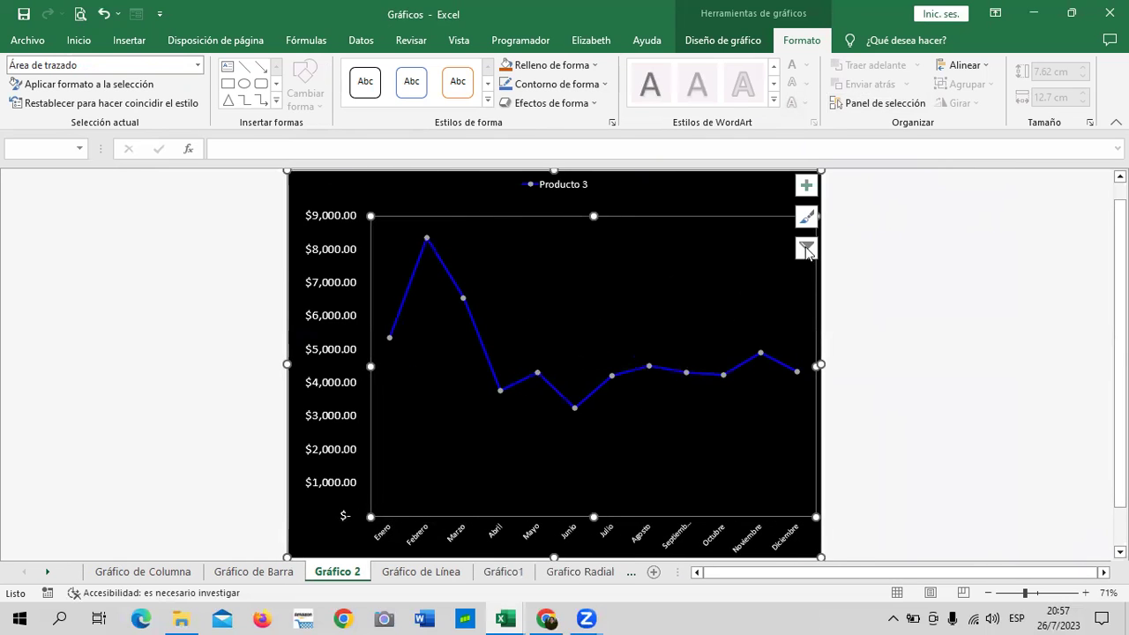
Use the chart filter to show all three products again.
left_click(806, 249)
left_click(861, 291)
left_click(858, 580)
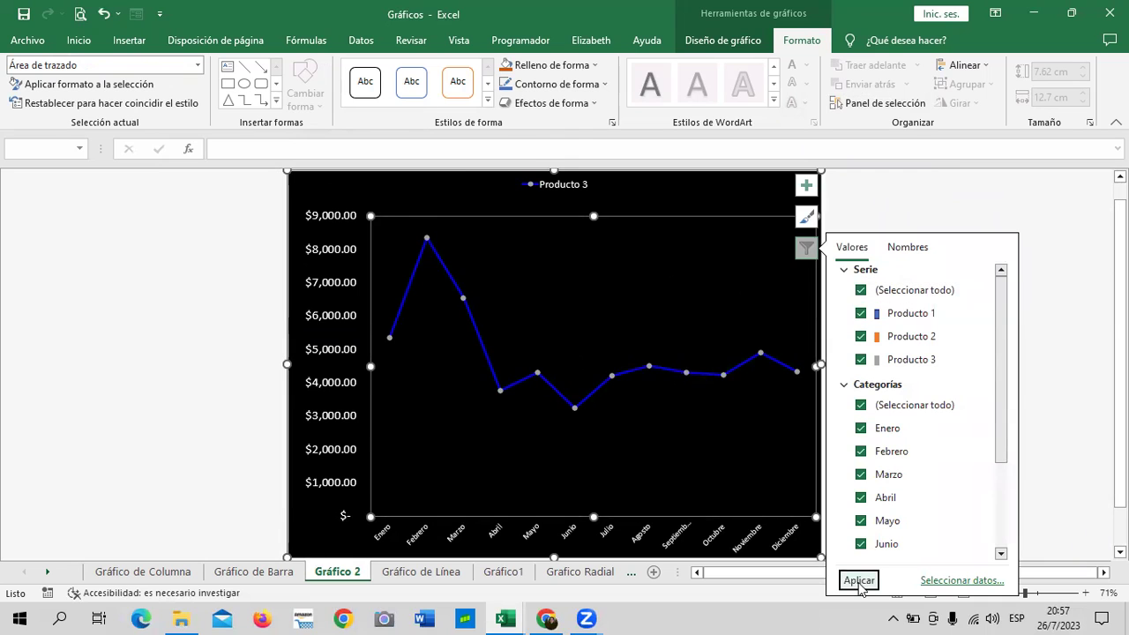
left_click(959, 205)
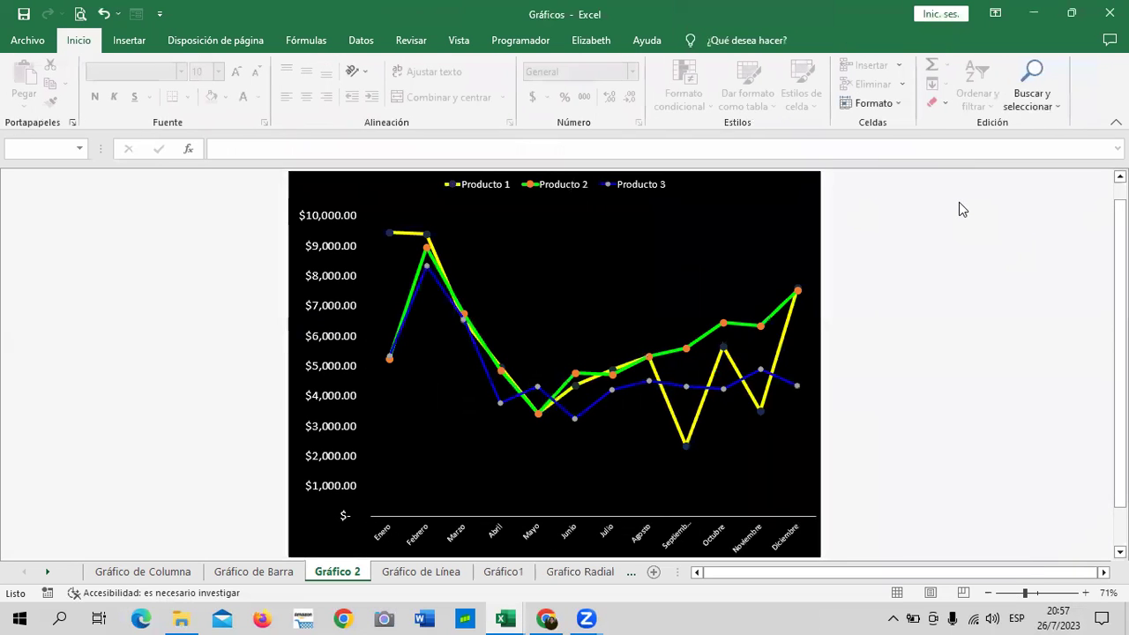
Drag the plot area's right edge slightly left to narrow it.
left_click(764, 435)
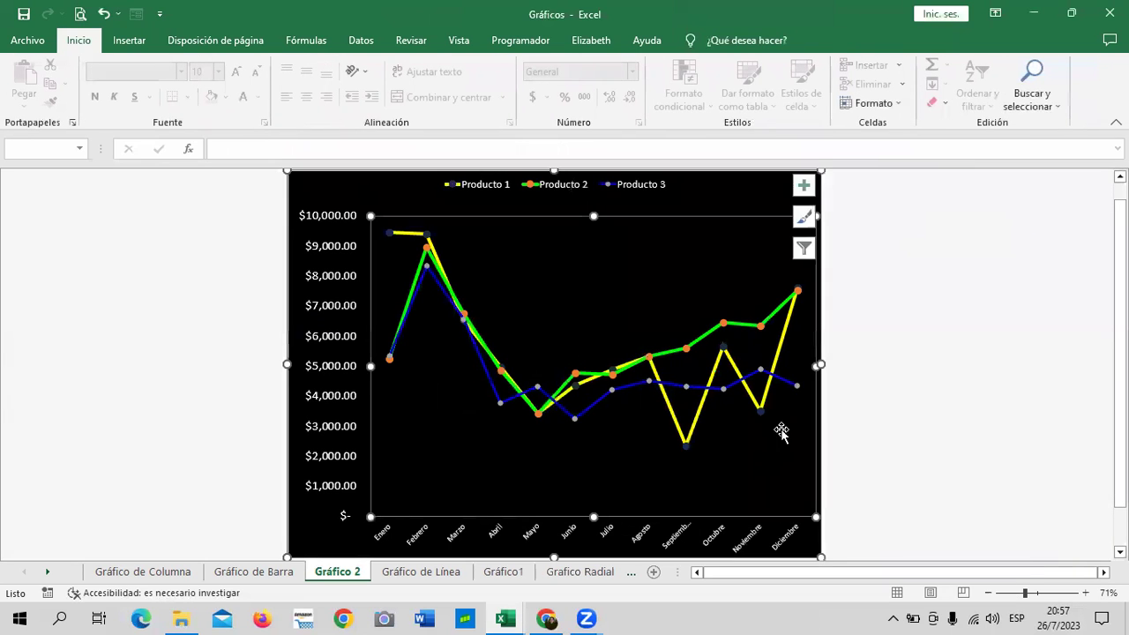
left_click(818, 361)
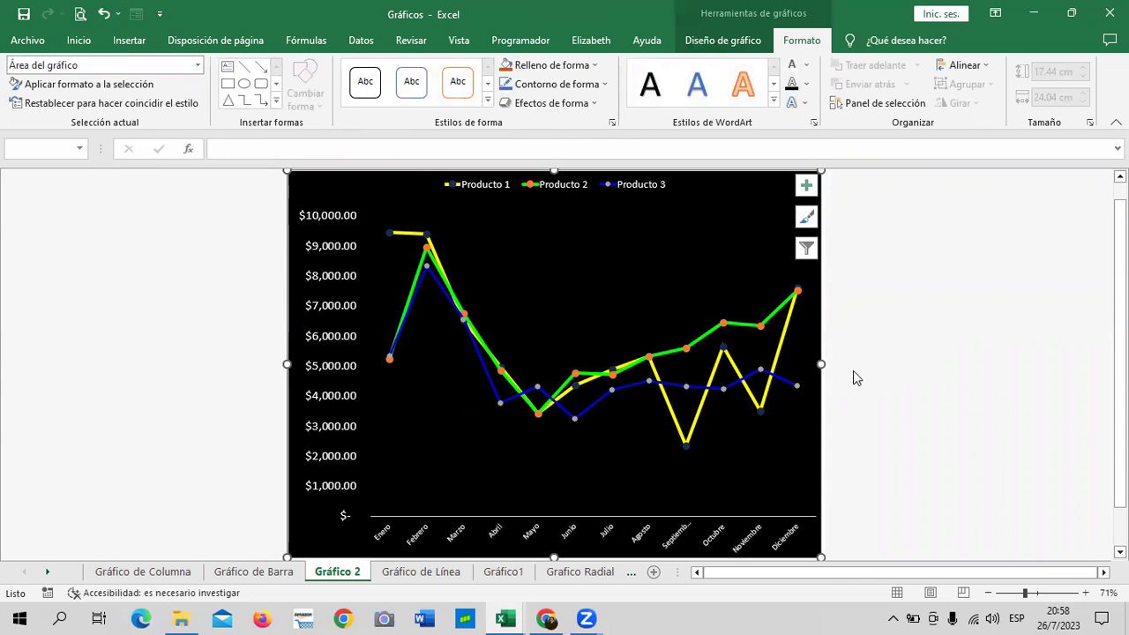
left_click(899, 386)
left_click(773, 265)
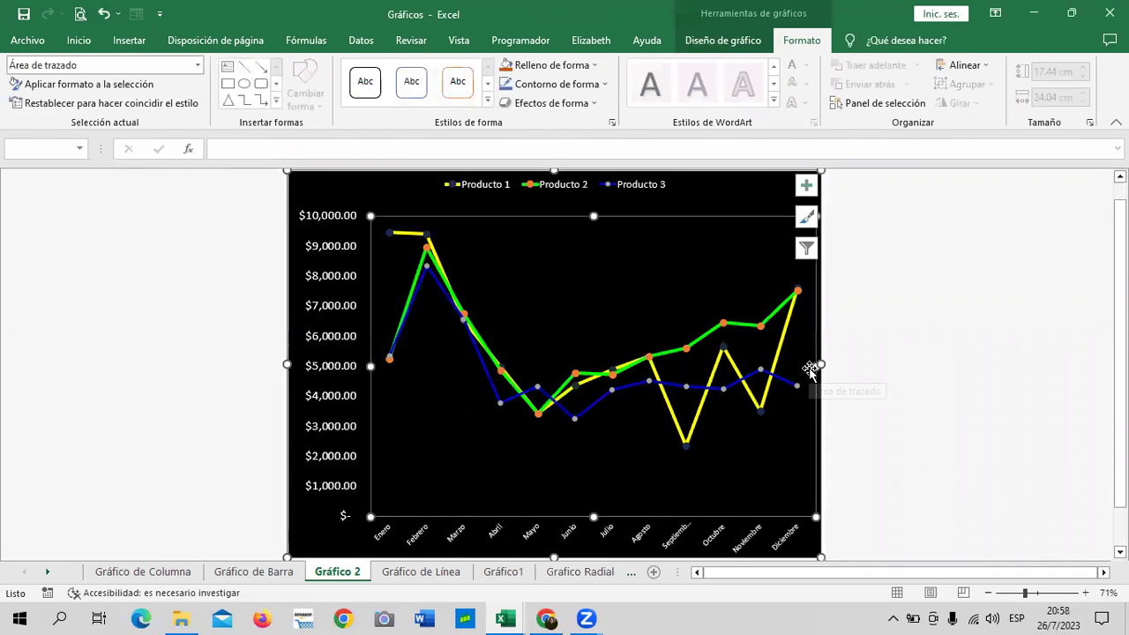
left_click_drag(809, 370, 789, 365)
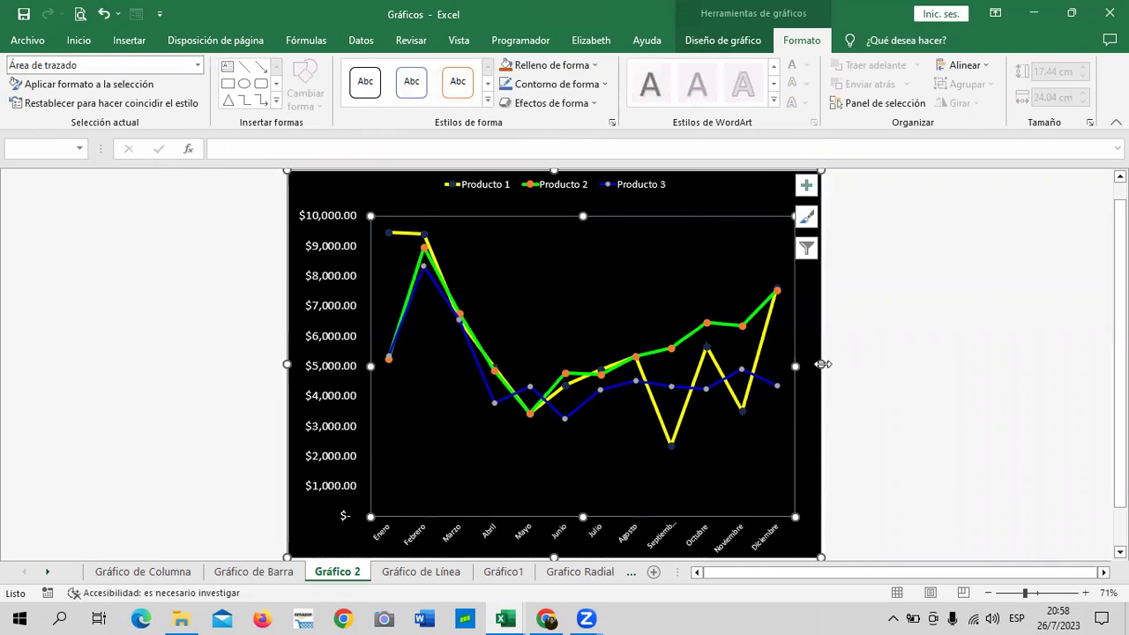
left_click(821, 364)
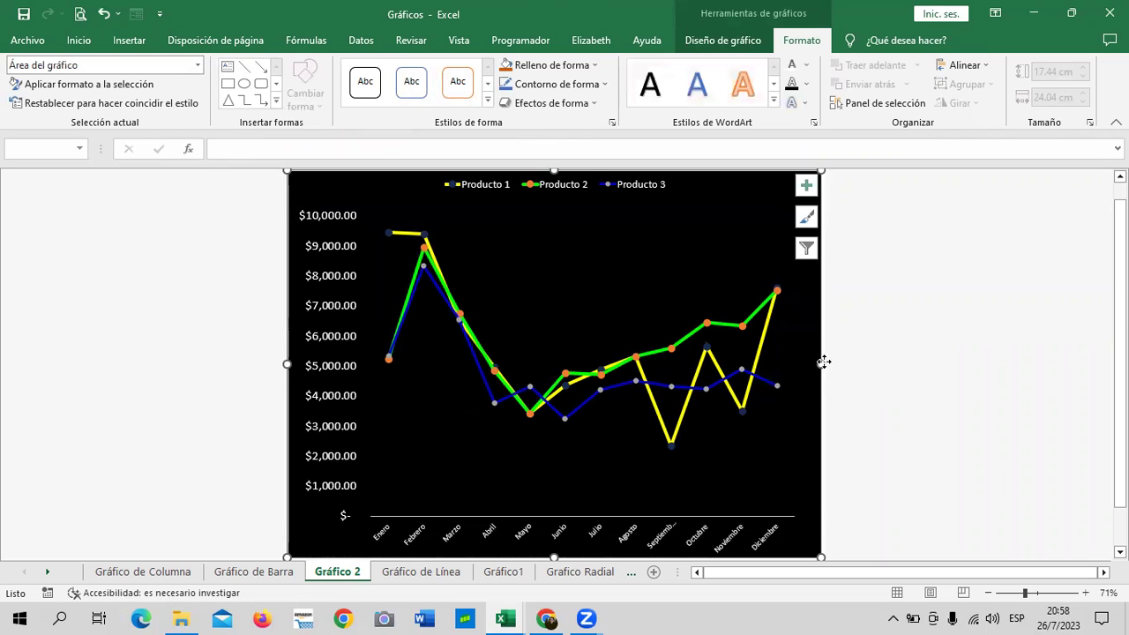
Browse the Gráfico de Columna and Gráfico de Línea sheets, then return to Gráfico 2.
left_click(886, 381)
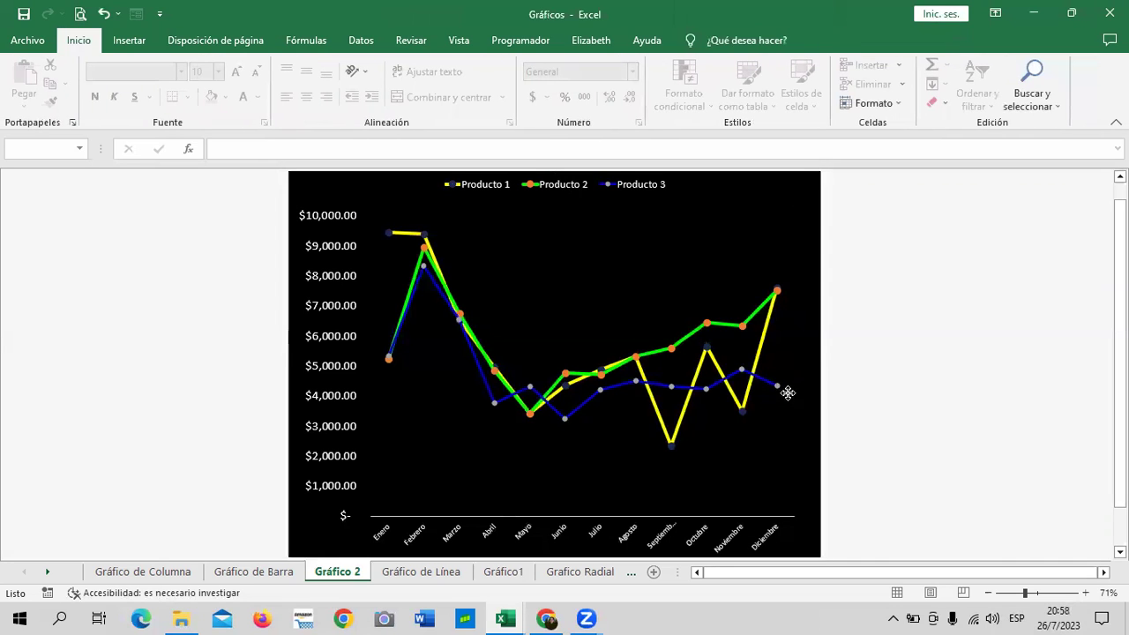
left_click(788, 392)
left_click(896, 332)
left_click(741, 235)
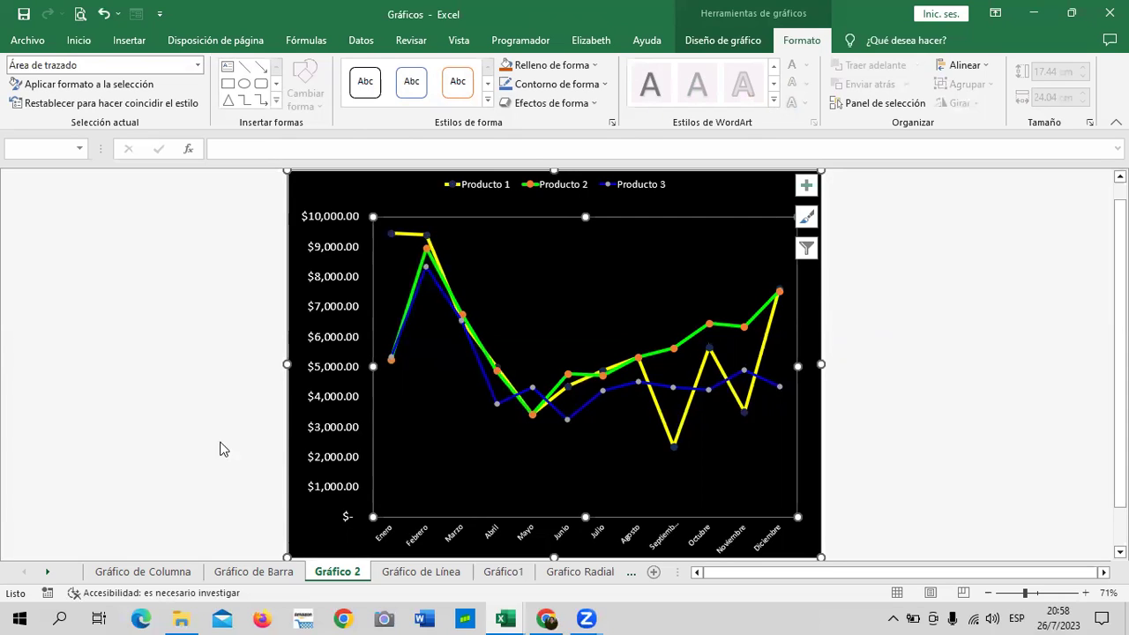
left_click(166, 571)
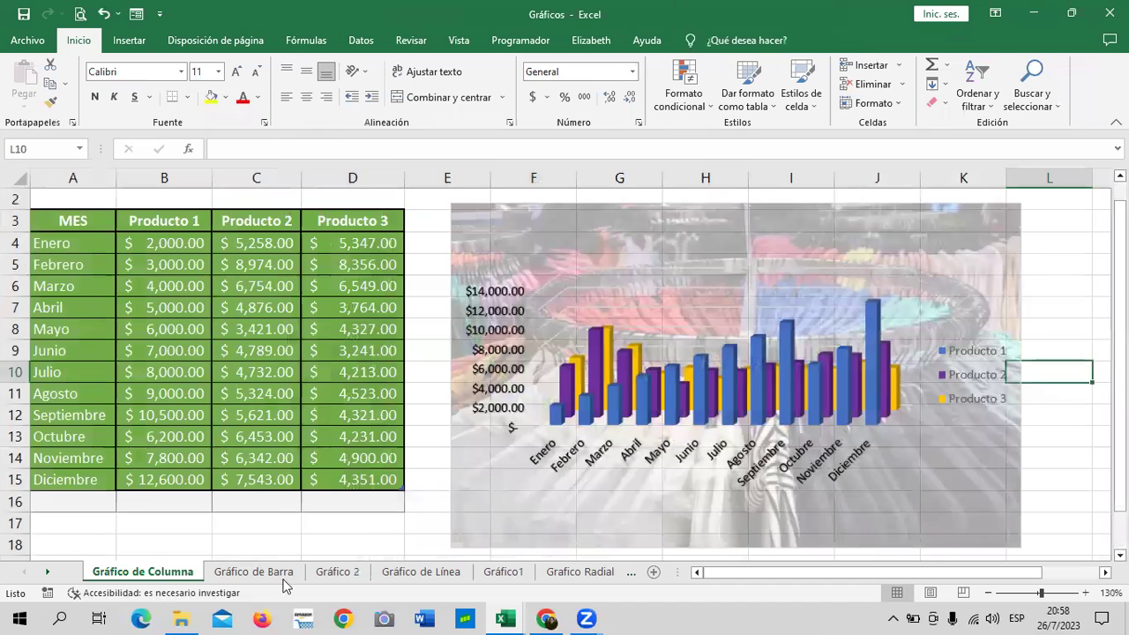
left_click(419, 572)
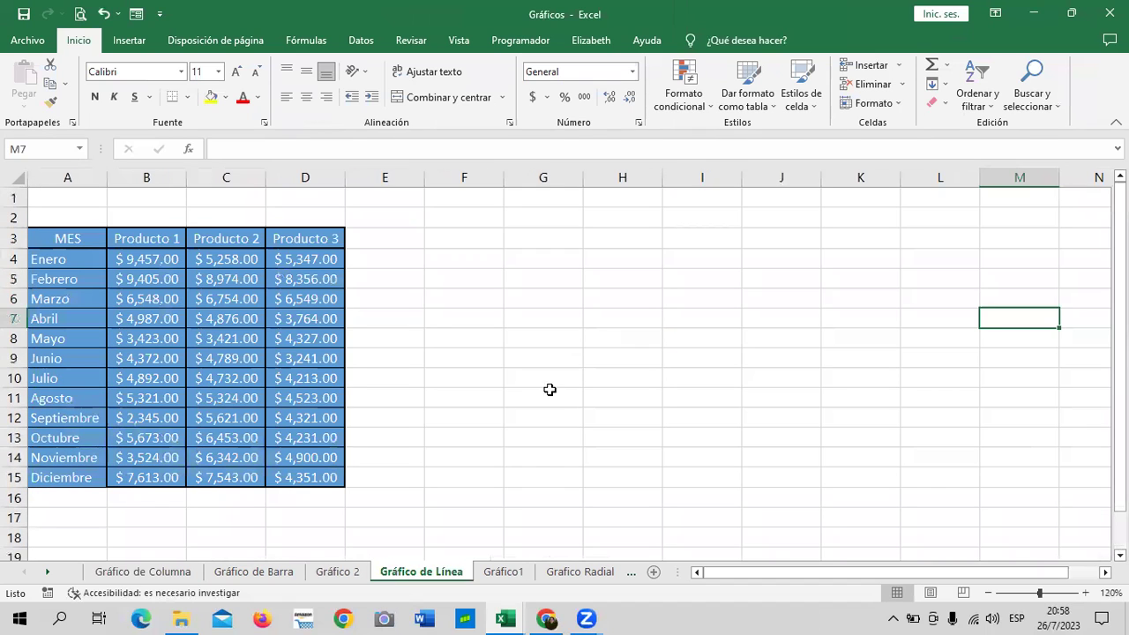
left_click(337, 573)
left_click(922, 320)
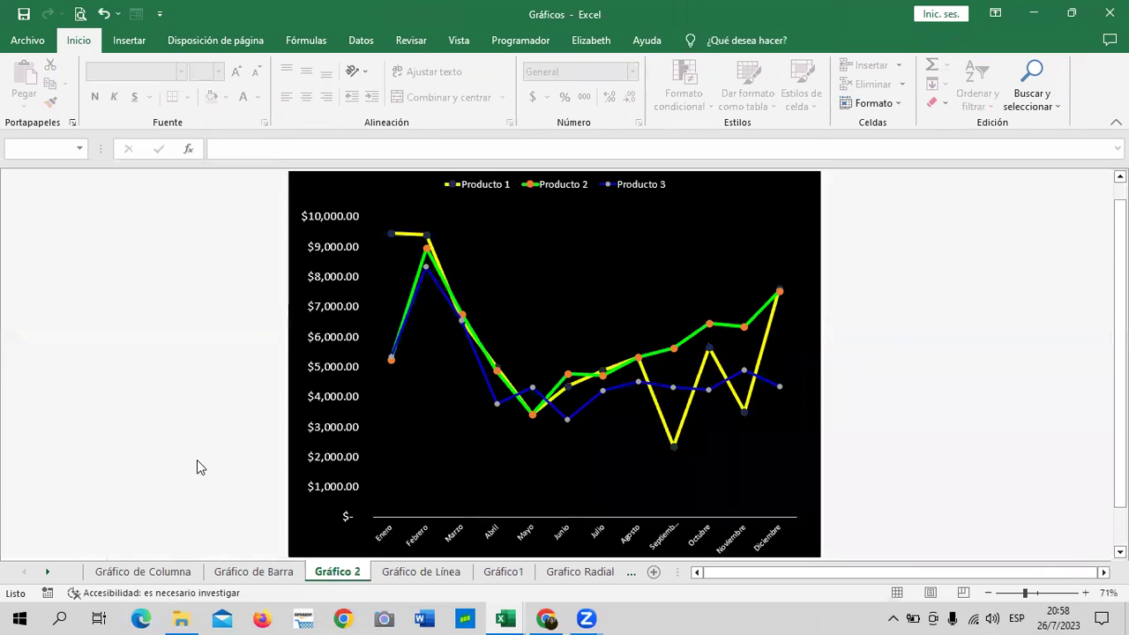
Check the Grafico Radial and Gráfico1 sheets, ending on the Gráfico de Área sheet.
left_click(48, 571)
left_click(48, 571)
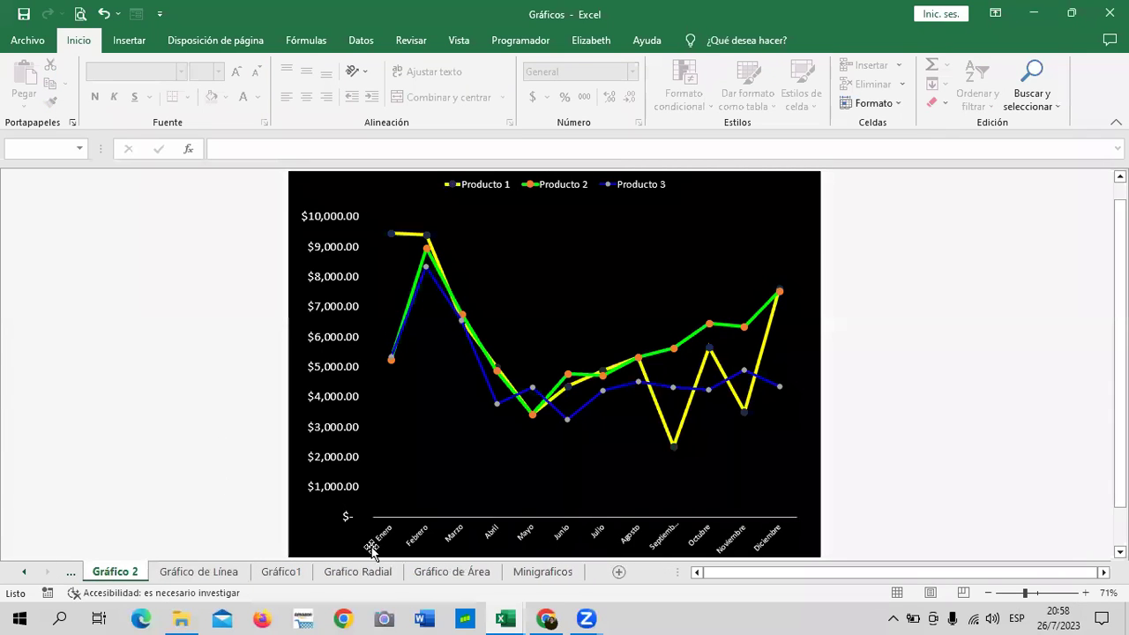
left_click(362, 575)
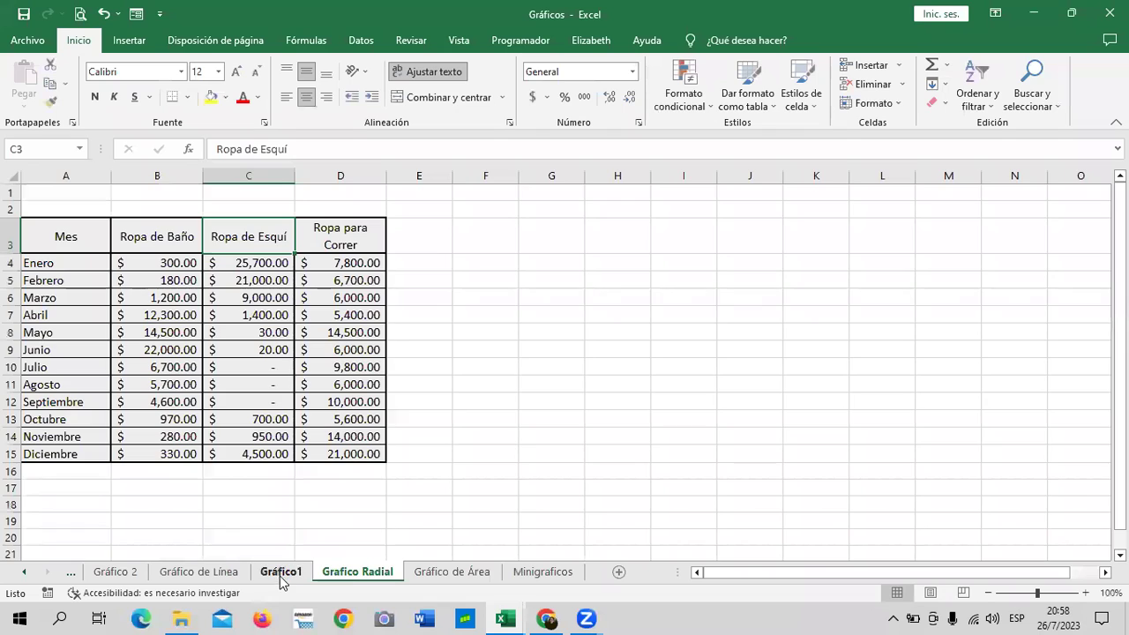
left_click(279, 574)
left_click(24, 572)
left_click(47, 572)
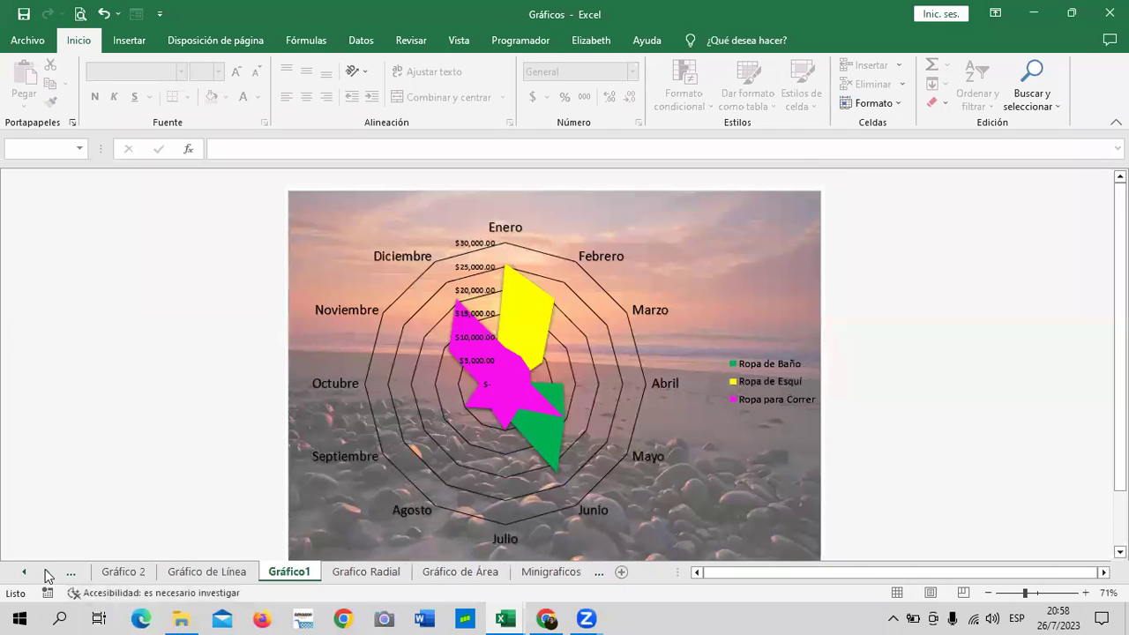
left_click(477, 574)
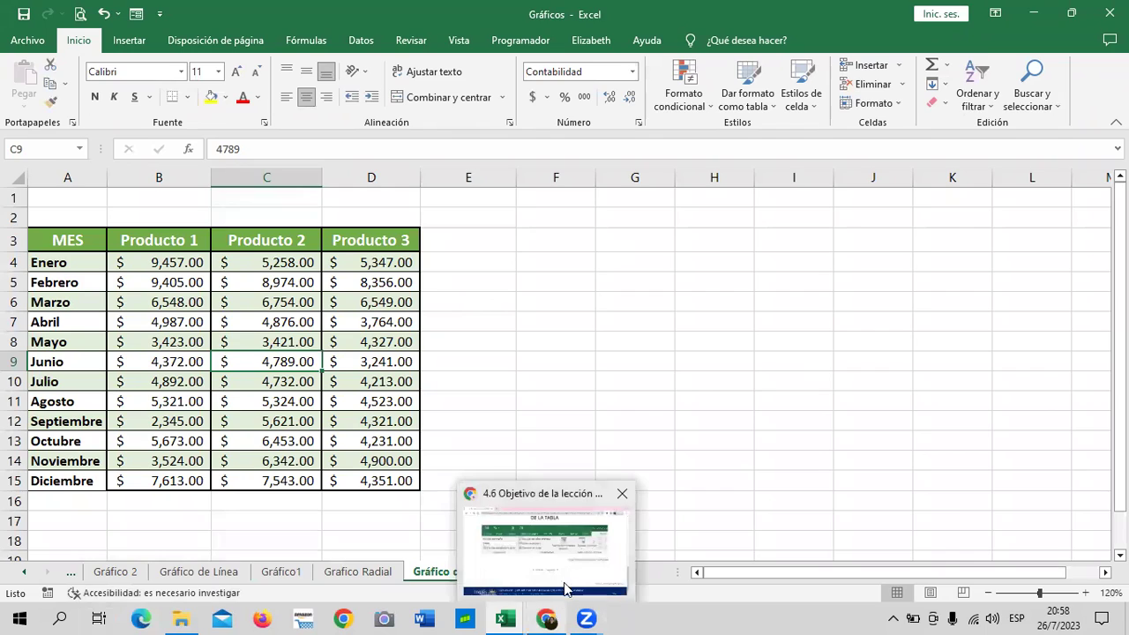
Bring the Open edX course page to the front and scroll through it.
mouse_move(547, 618)
left_click(570, 569)
scroll(690, 386, "up", 3)
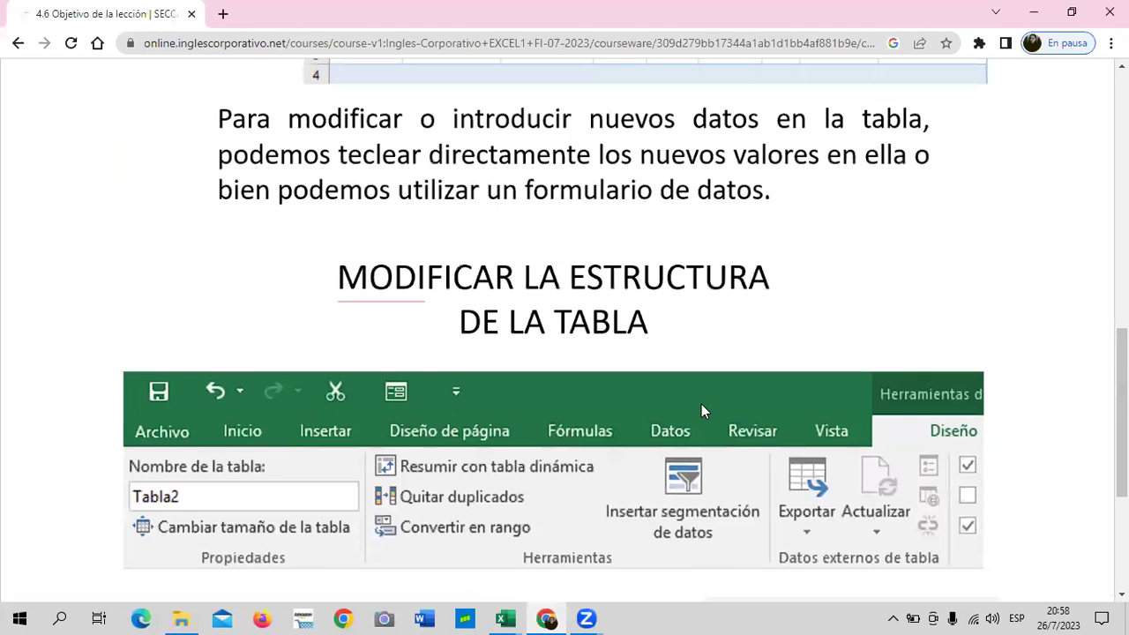
scroll(665, 443, "up", 4)
scroll(697, 415, "up", 3)
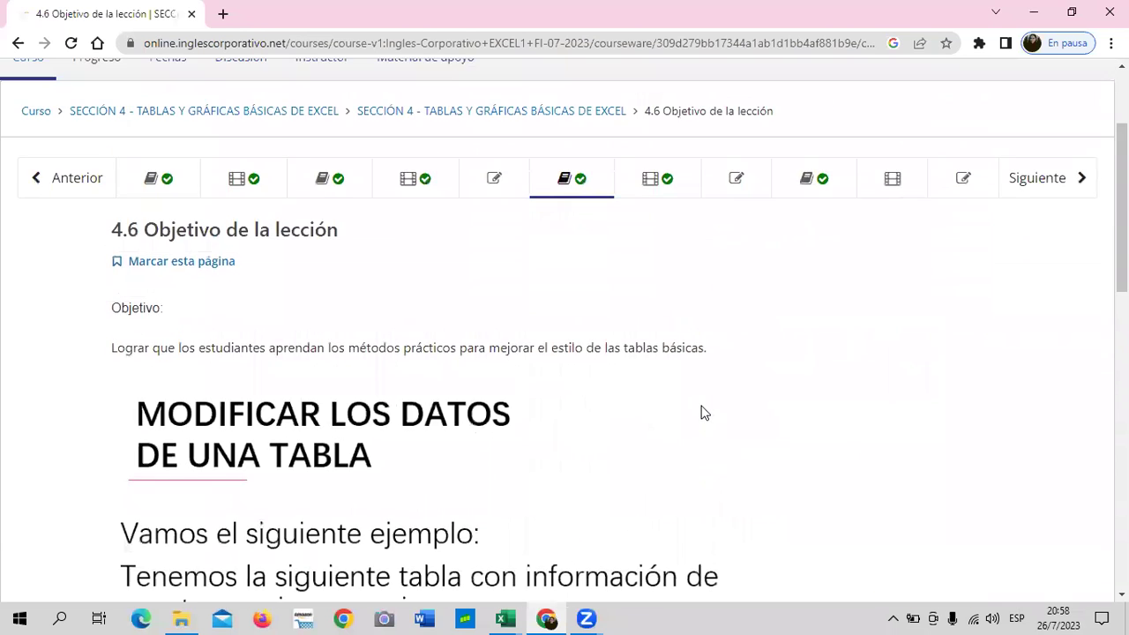
scroll(704, 408, "up", 3)
scroll(706, 405, "down", 1)
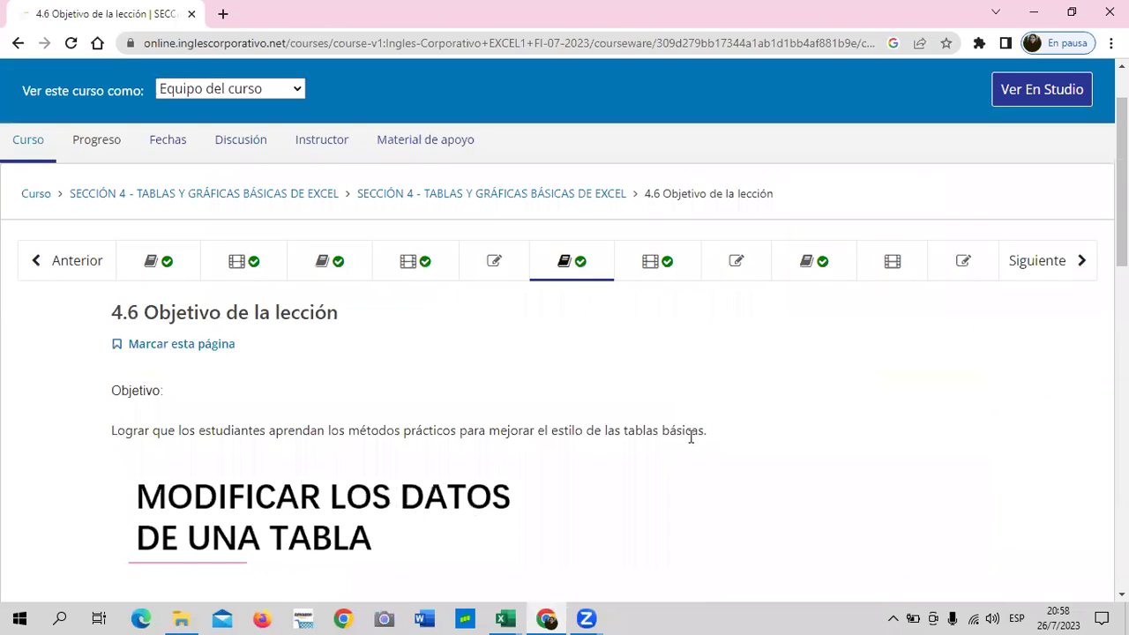
scroll(692, 440, "down", 1)
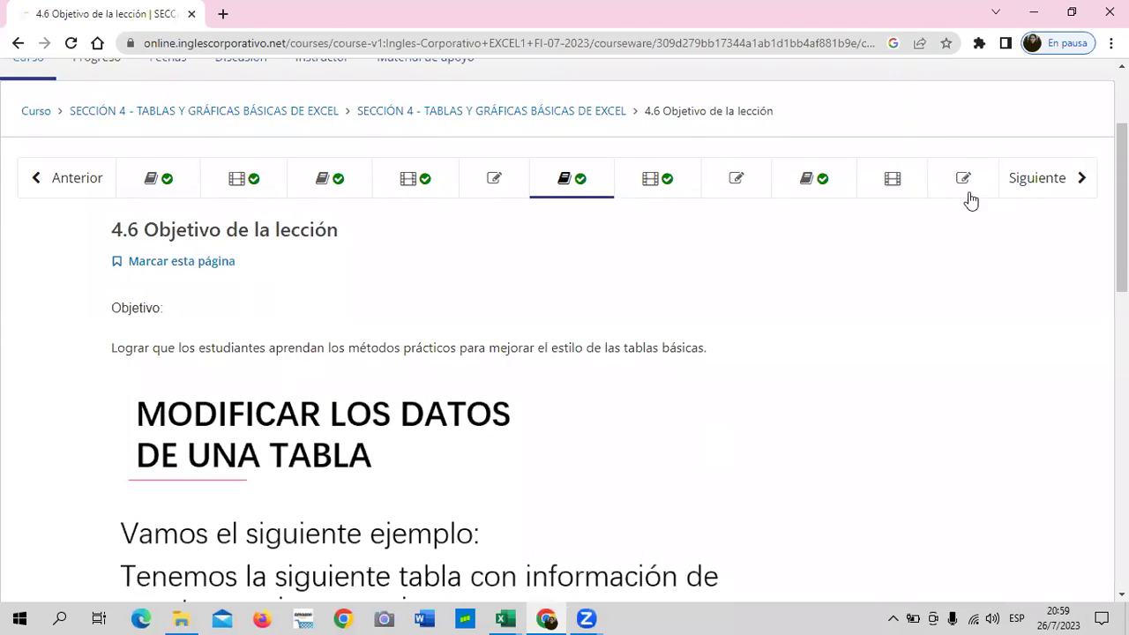
Open lesson 4.9 on customizing charts and scroll through its content.
left_click(913, 189)
left_click(830, 184)
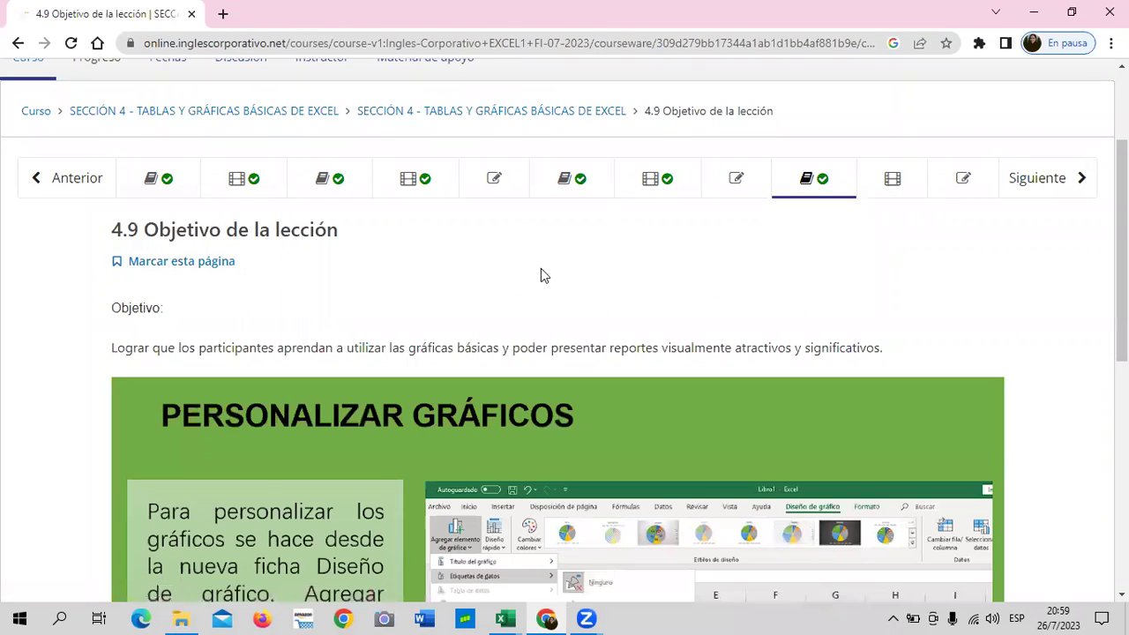
scroll(569, 367, "down", 1)
scroll(568, 369, "down", 2)
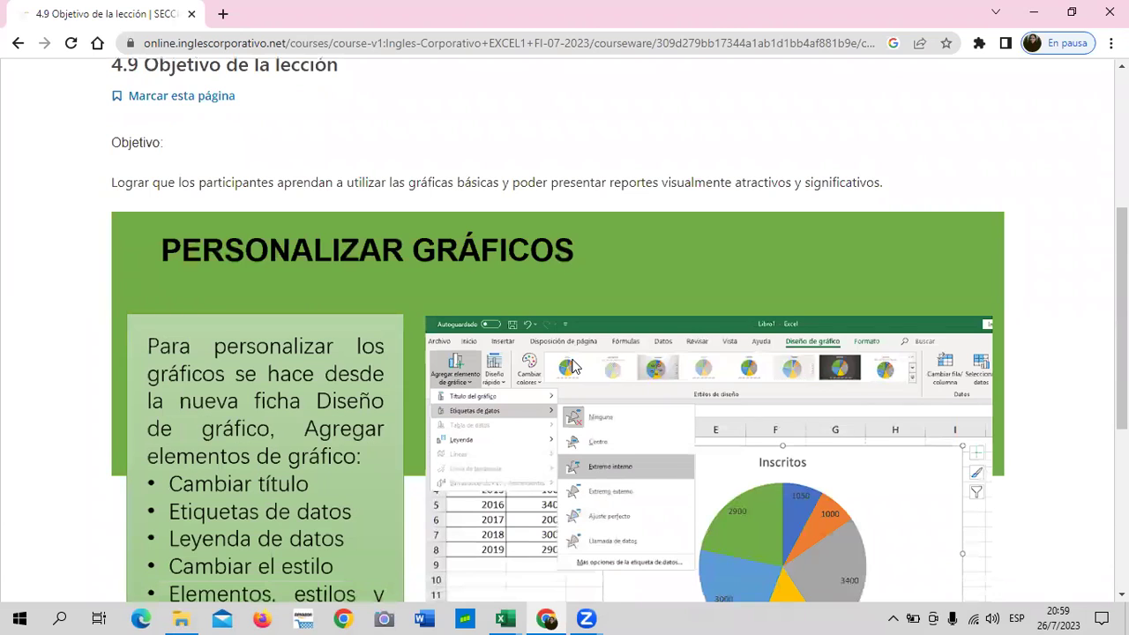
scroll(582, 362, "down", 1)
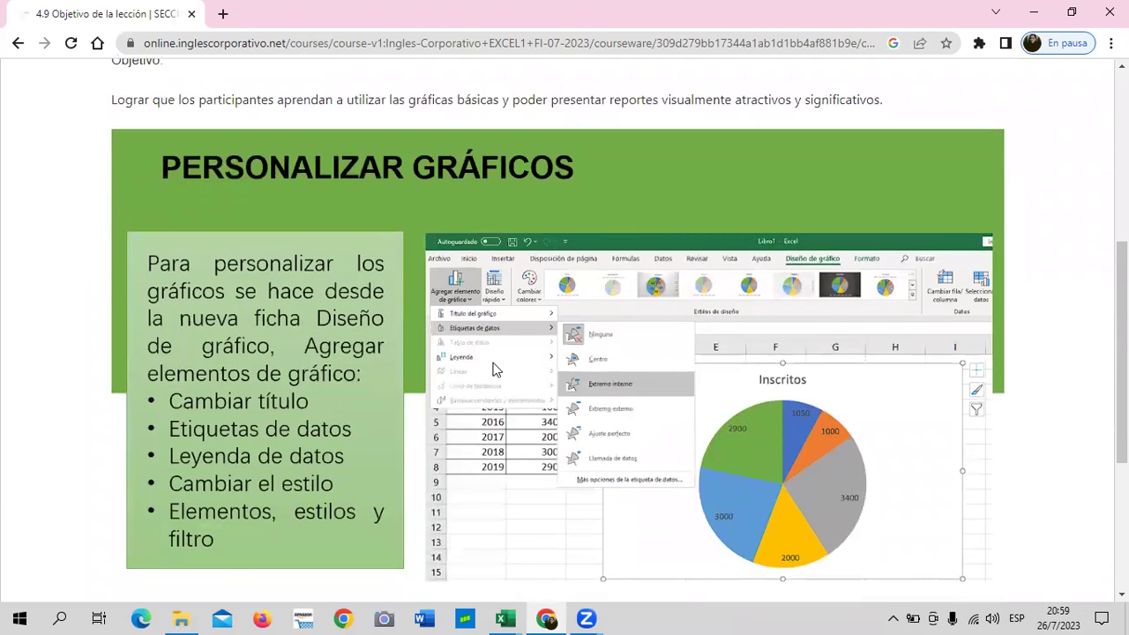
scroll(828, 411, "down", 2)
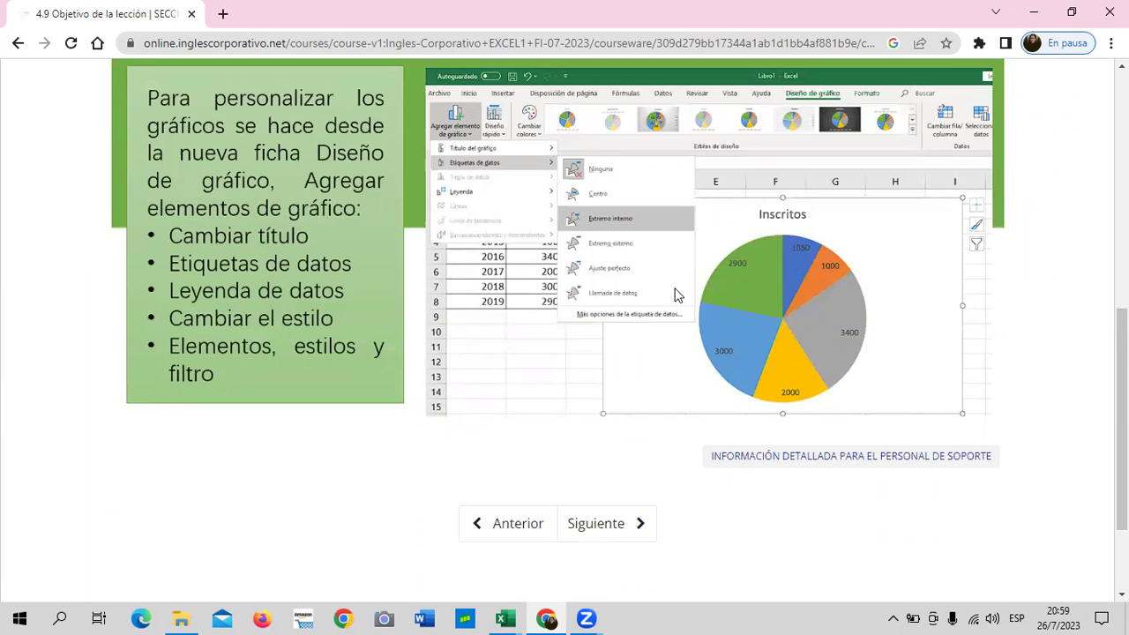
scroll(675, 289, "up", 2)
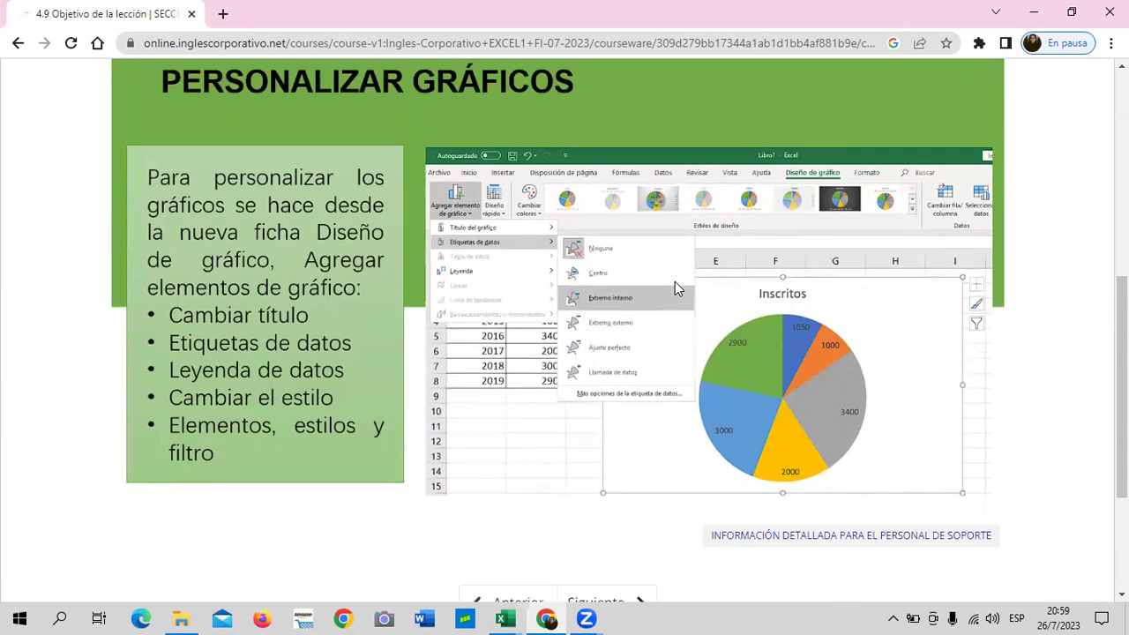
scroll(676, 289, "up", 1)
scroll(675, 289, "up", 3)
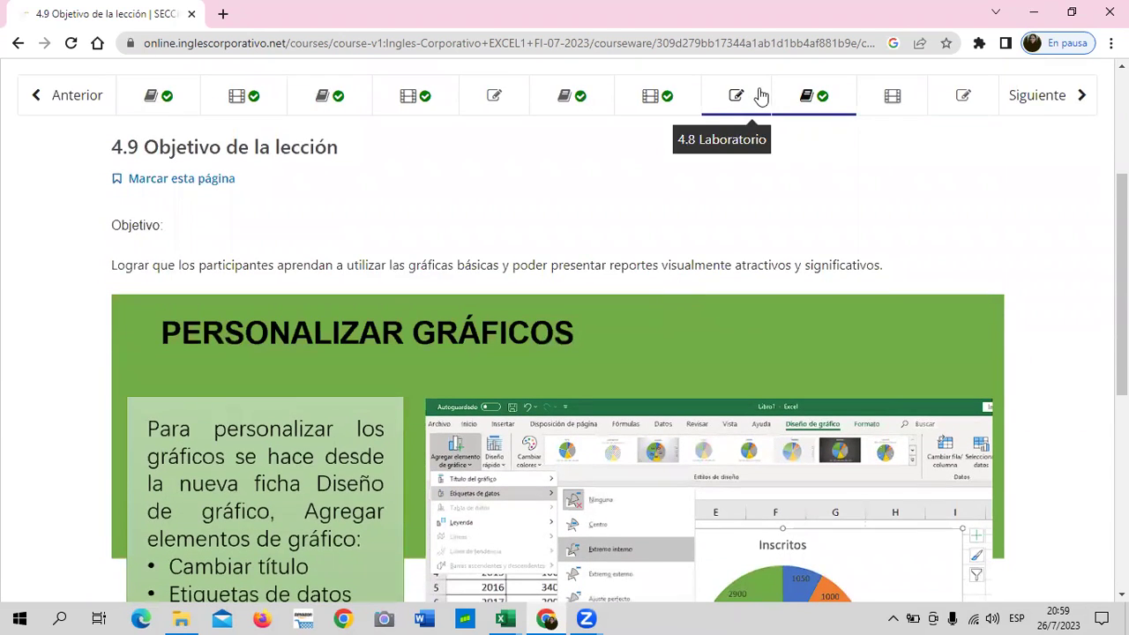
Open lesson 4.10 - Gráficas básicas and its video.
left_click(861, 109)
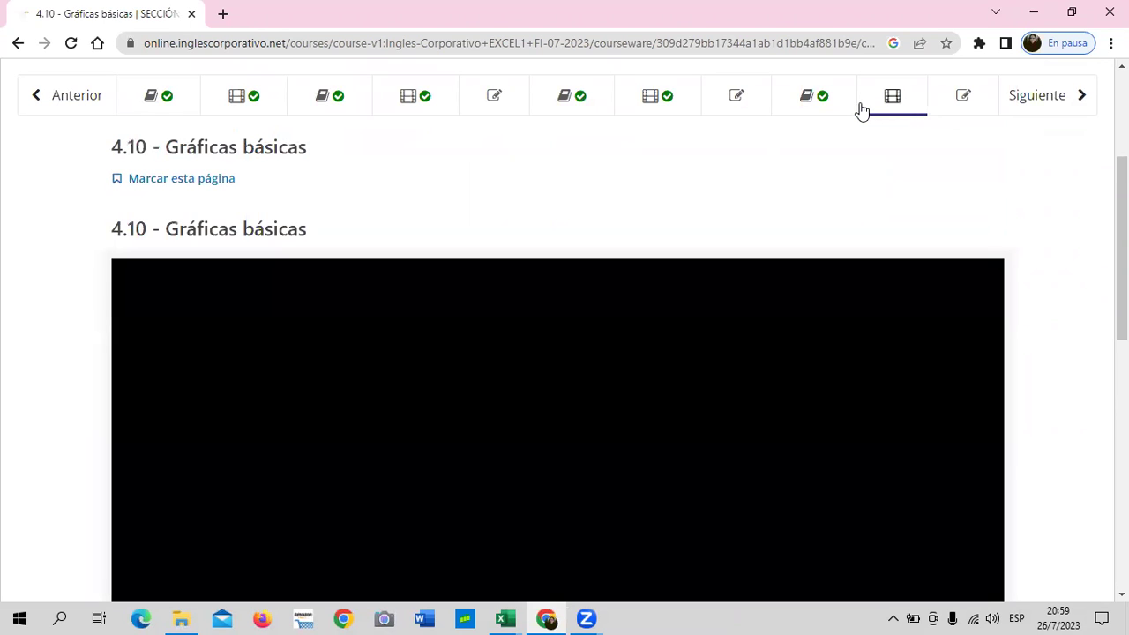
scroll(564, 317, "down", 3)
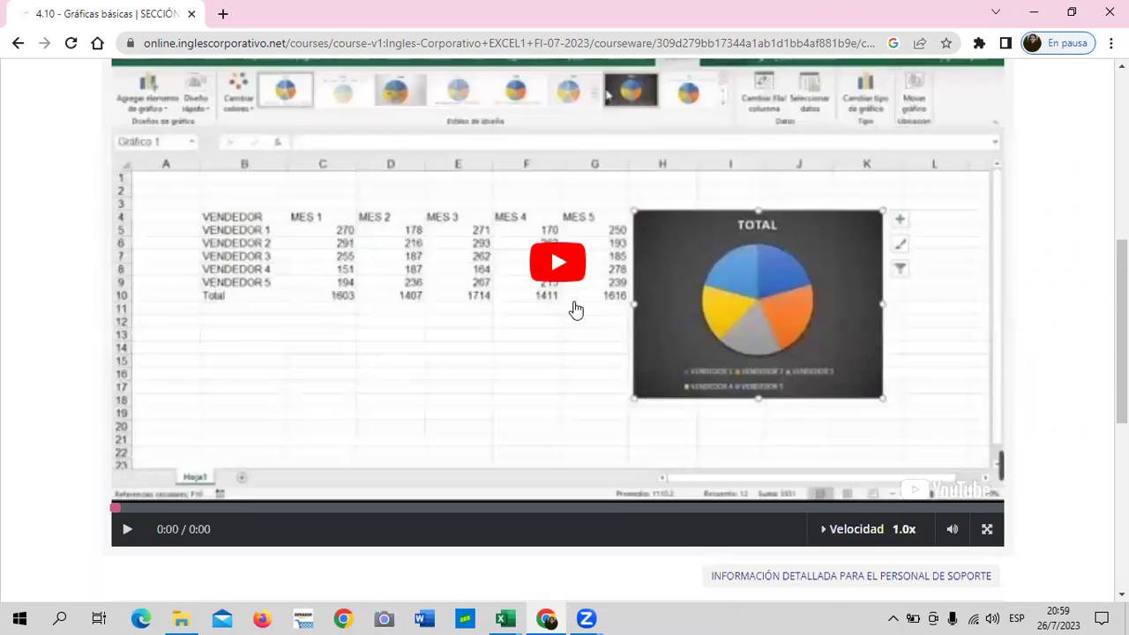
scroll(574, 310, "down", 3)
scroll(575, 311, "up", 4)
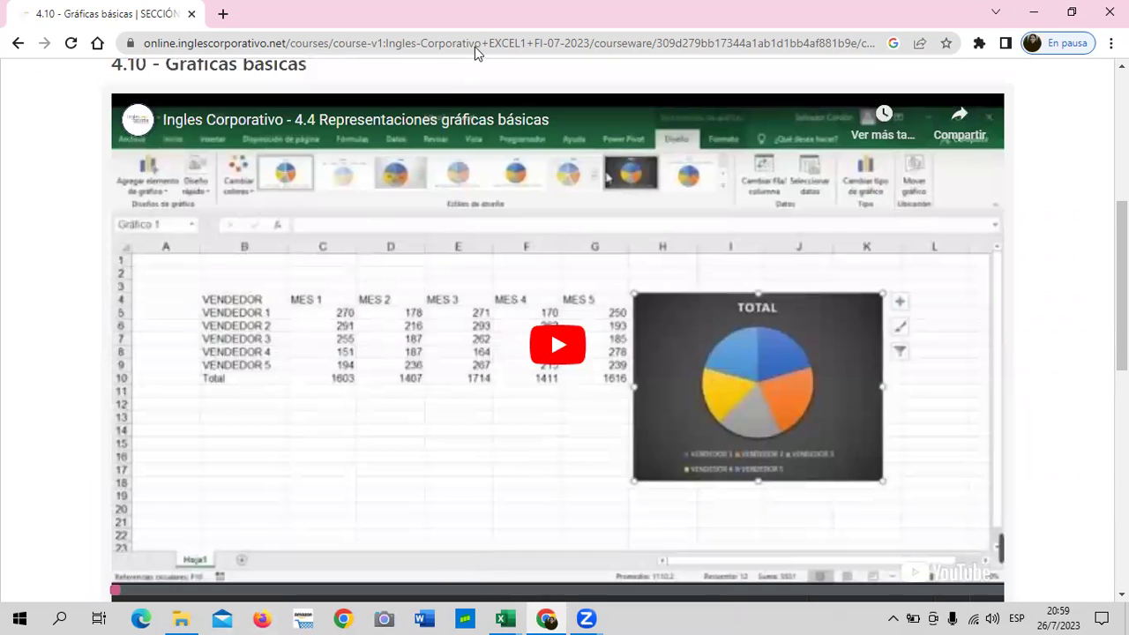